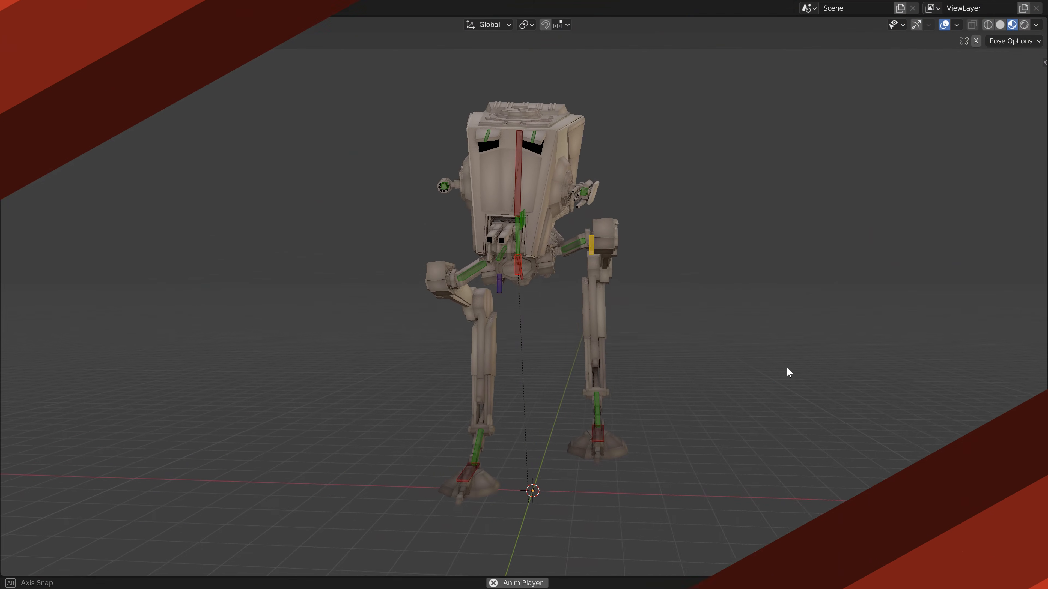
Step: Place the right foot IK bone along global Y and keyframe all of the robot rig's bones at frame 1
middle_click_drag(728, 369, 514, 371)
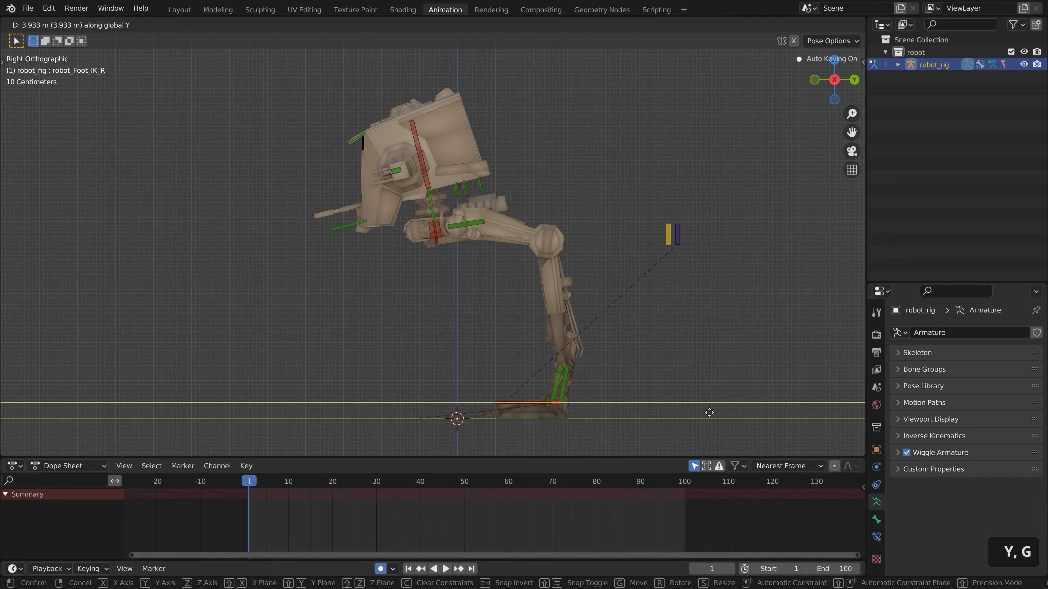
left_click(542, 411)
key("a")
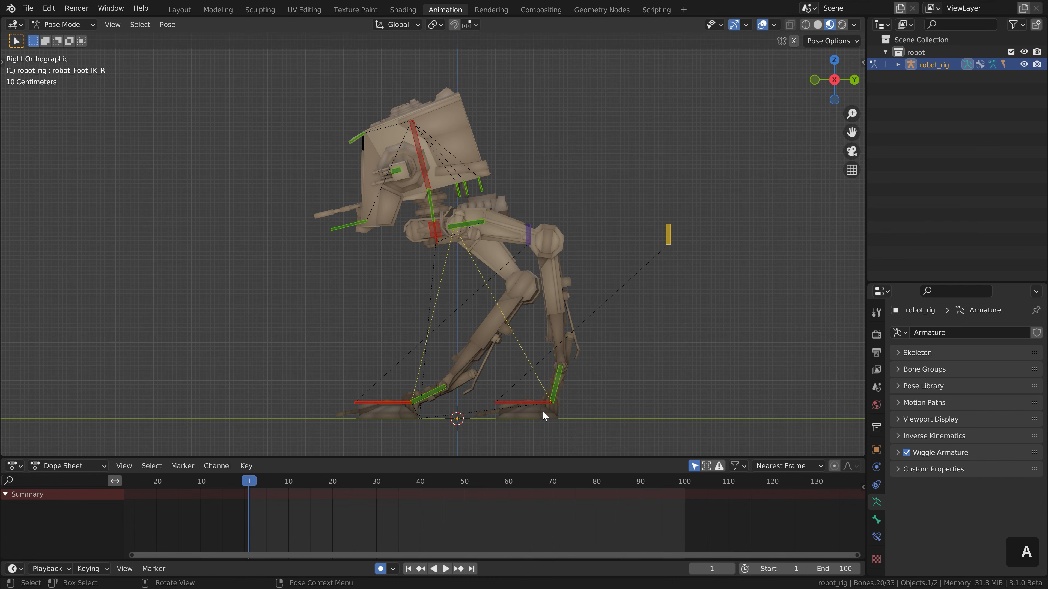
key("i")
left_click(508, 232)
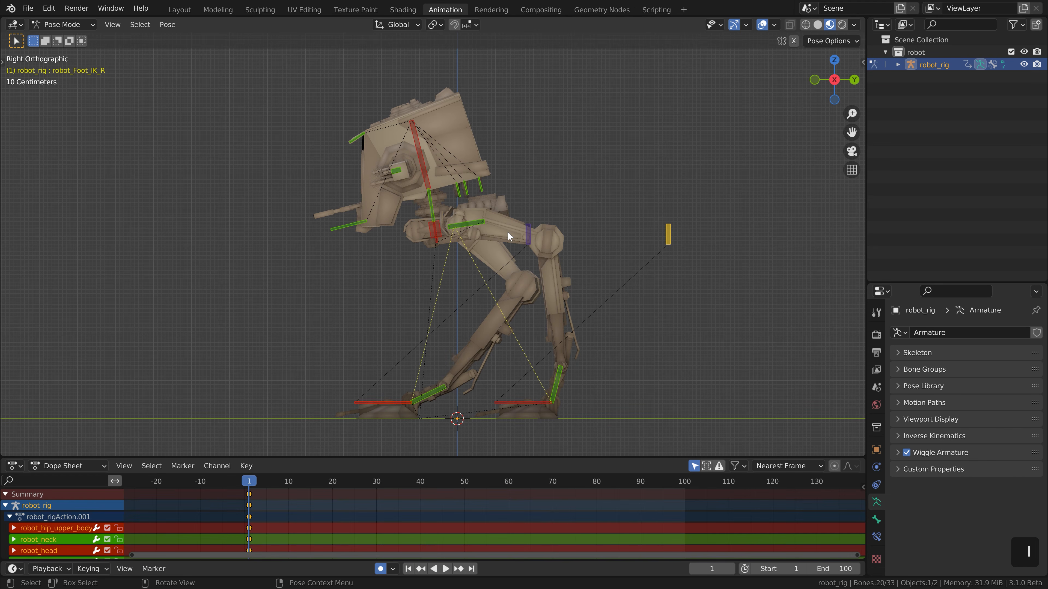
Step: Copy the frame 1 keyframes to frame 100, paste them mirrored at frame 50, and play the animation
left_click(248, 496)
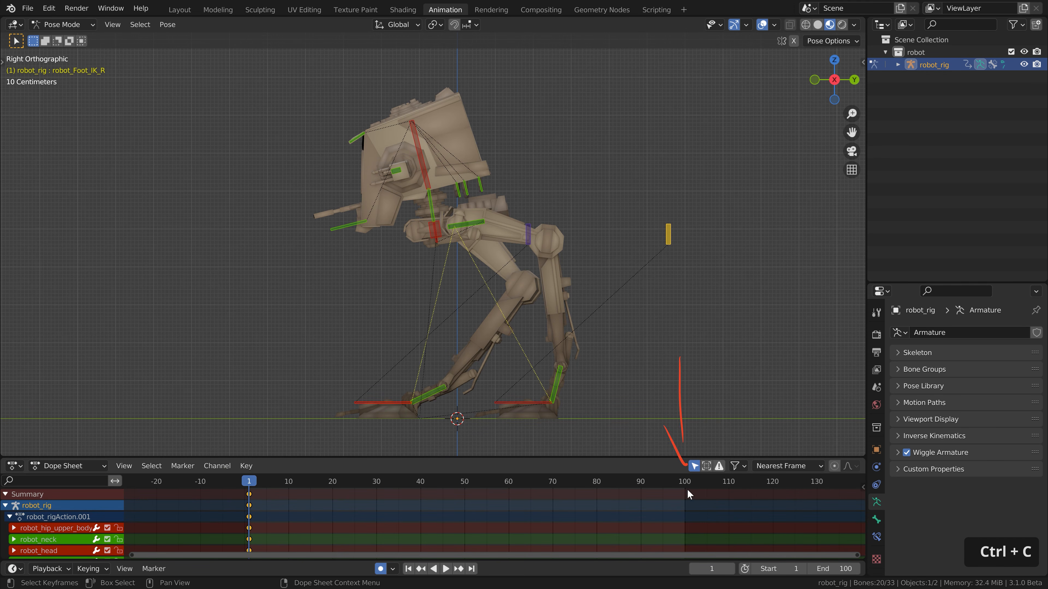
key("ctrl+v")
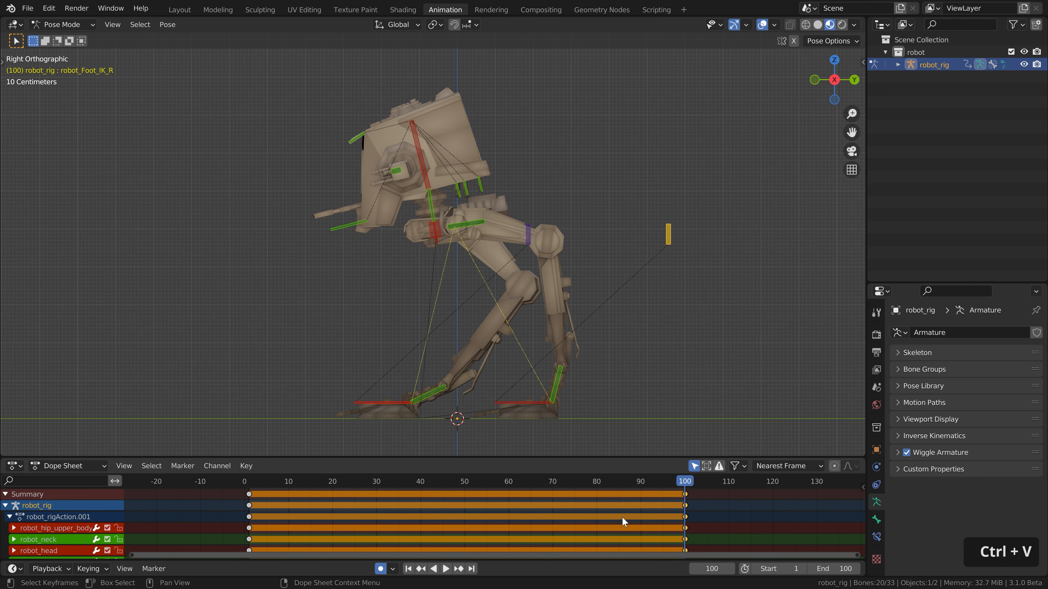
left_click(464, 485)
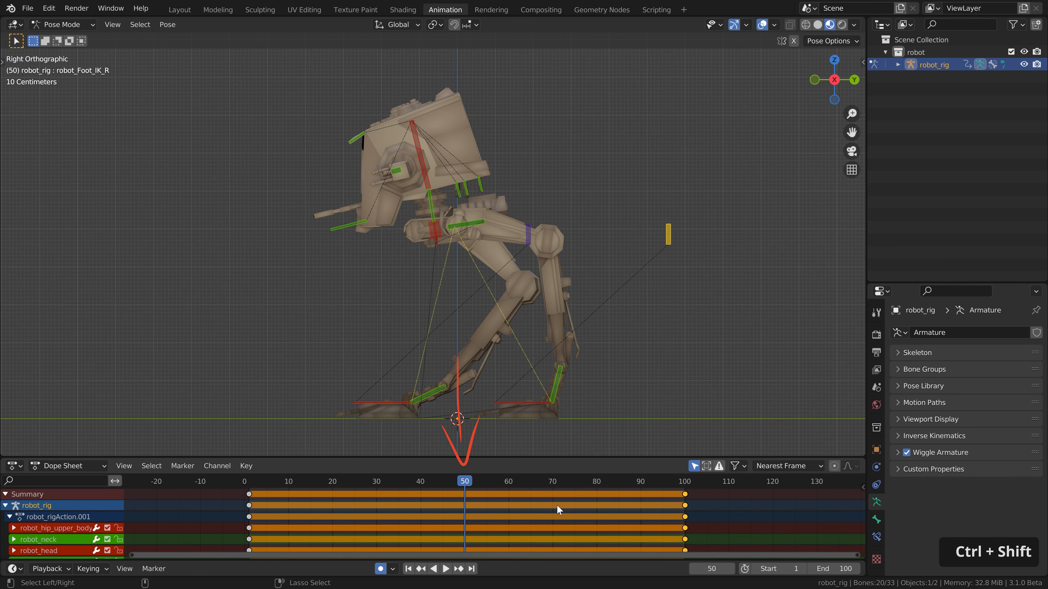
key("ctrl+shift+v")
middle_click_drag(643, 384, 682, 360)
key("space")
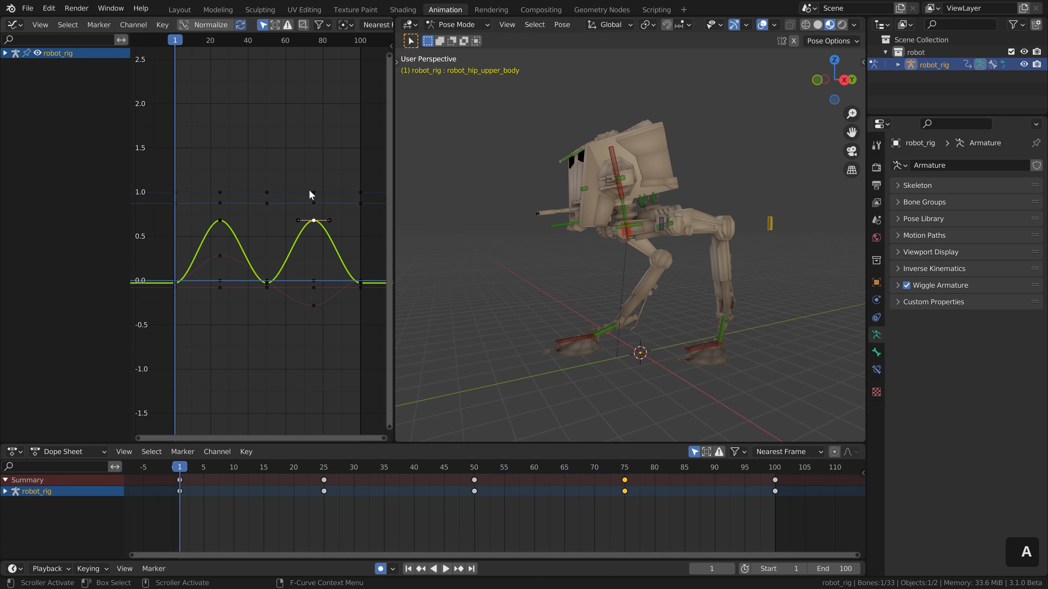
Step: Add a Cycles modifier to the selected F-curve of the robot_hip_upper_body bone in the Graph Editor
key("n")
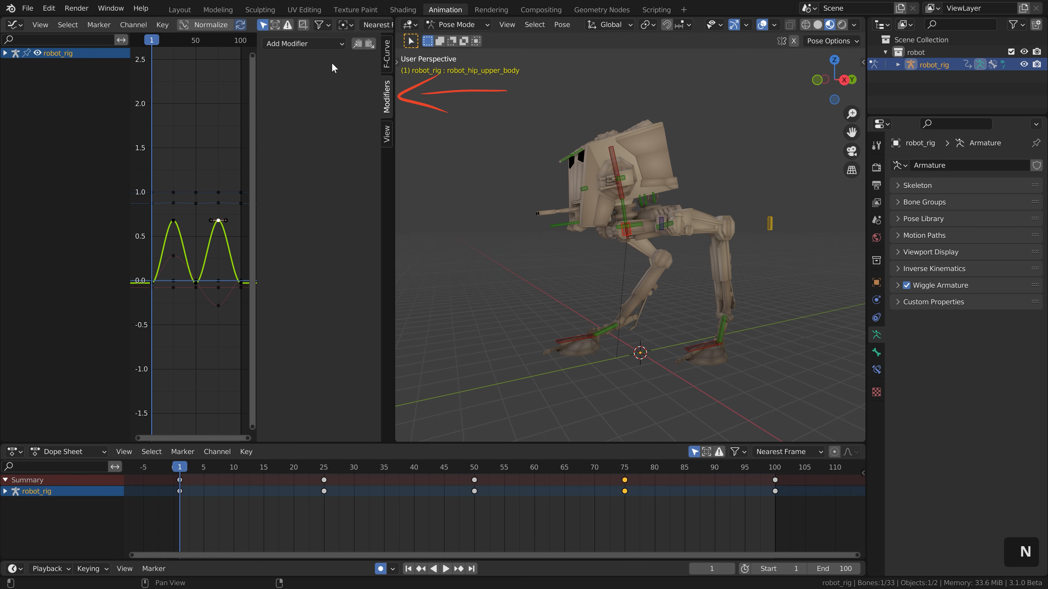
left_click(309, 44)
left_click(292, 99)
key("n")
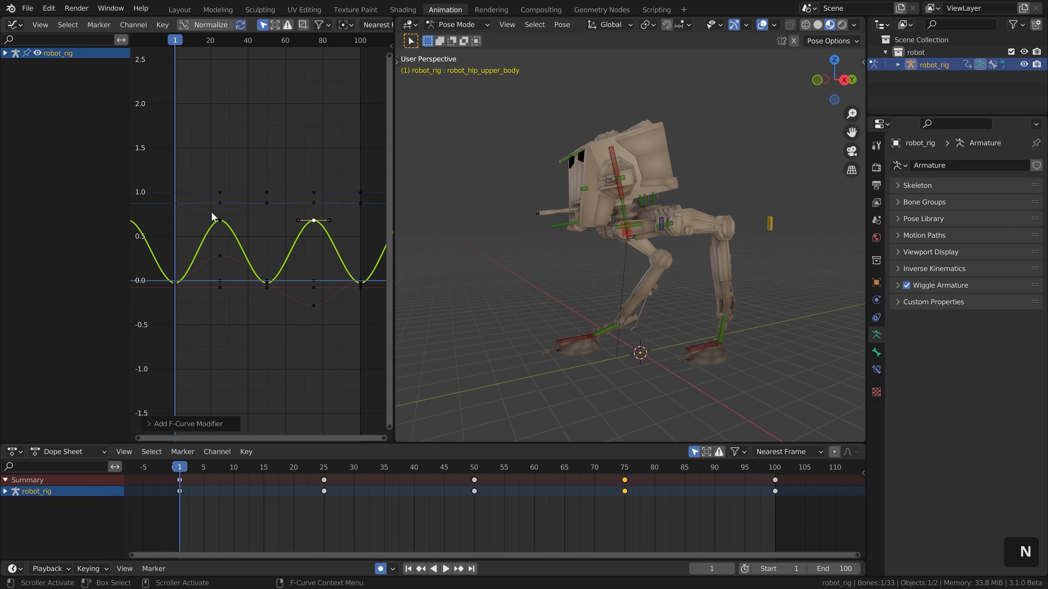
scroll(346, 259, "down", 4)
mouse_move(346, 260)
middle_mouse_down()
mouse_move(193, 267)
mouse_move(264, 259)
mouse_move(196, 260)
mouse_move(343, 271)
middle_mouse_up()
scroll(257, 238, "up", 6)
Step: Paste the Cycles modifier onto the F-curves of all bones and remove the duplicate modifier from the active curve
key("n")
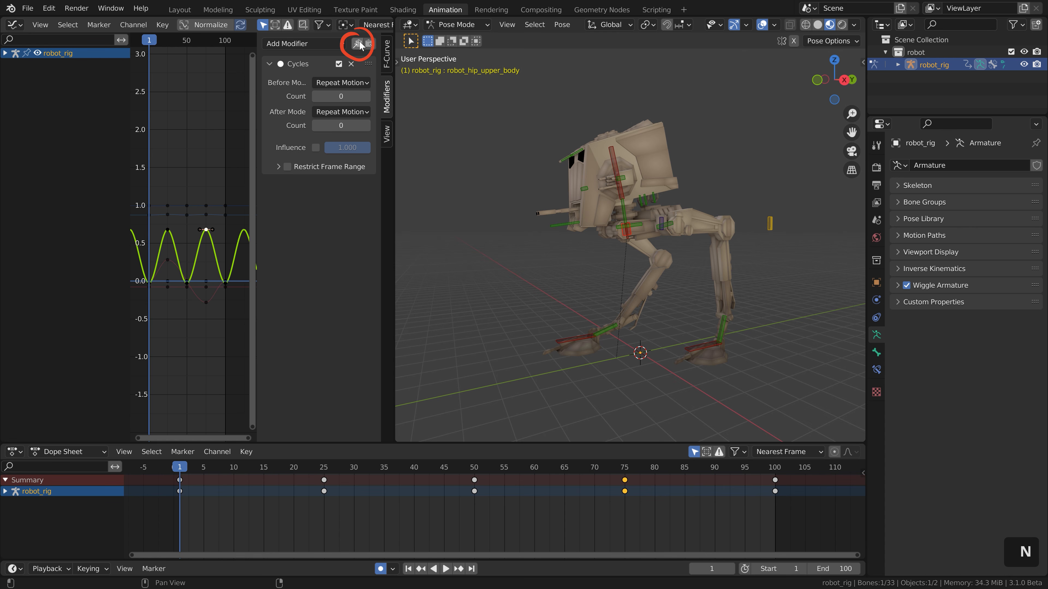
key("a")
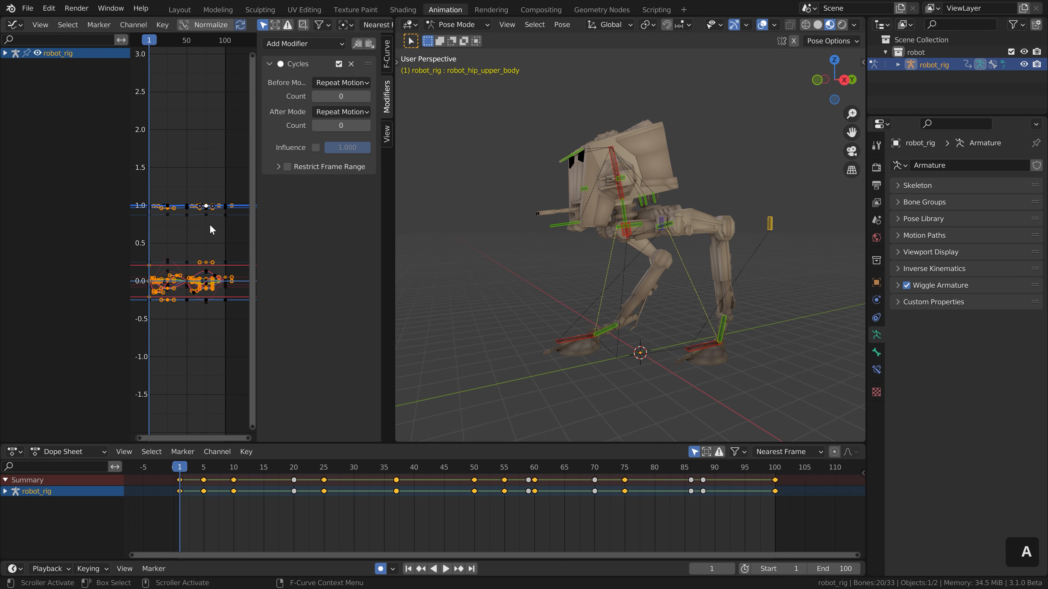
left_click(370, 45)
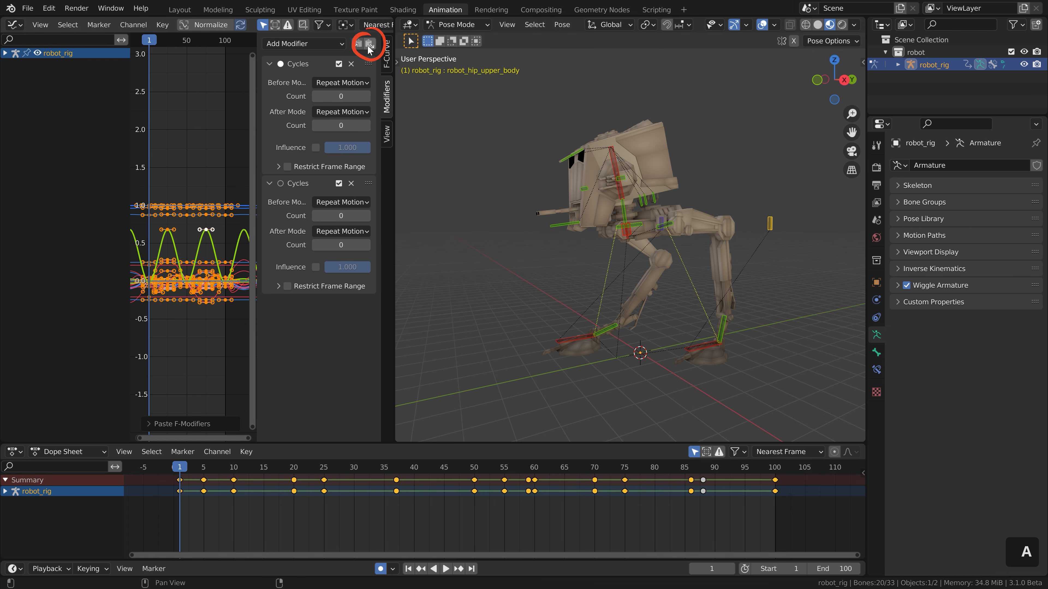
left_click(351, 183)
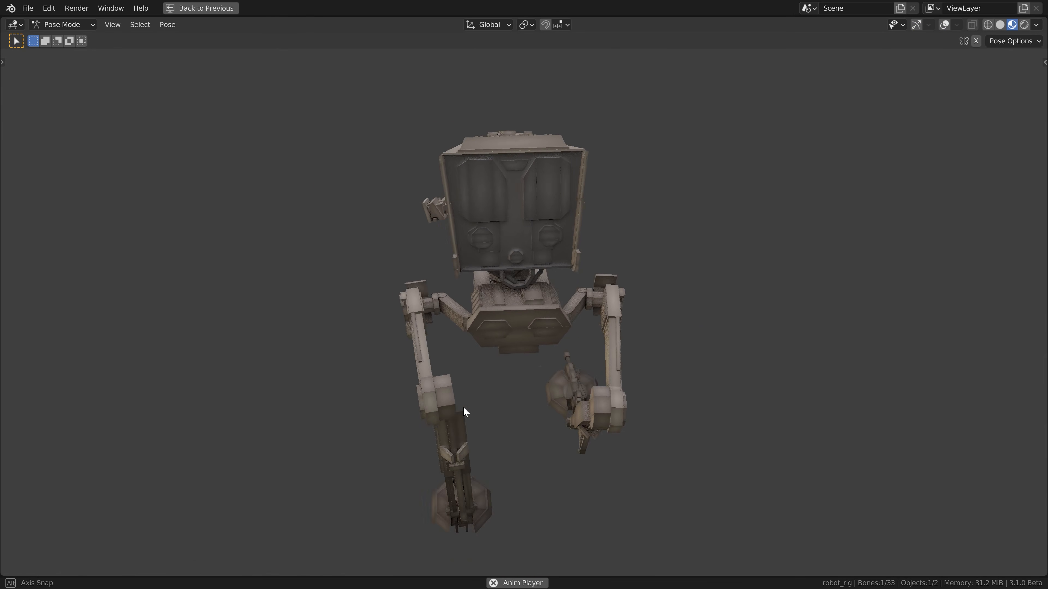
mouse_move(463, 413)
middle_mouse_down()
mouse_move(650, 367)
mouse_move(672, 375)
middle_mouse_up()
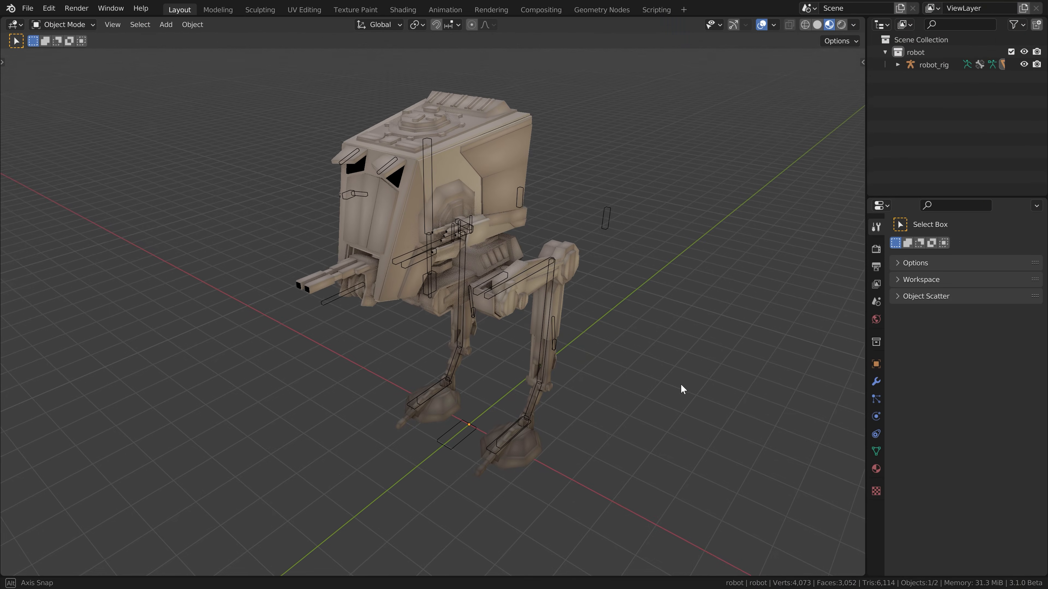
middle_click_drag(681, 385, 681, 337)
middle_click_drag(653, 278, 692, 328)
scroll(521, 214, "up", 3)
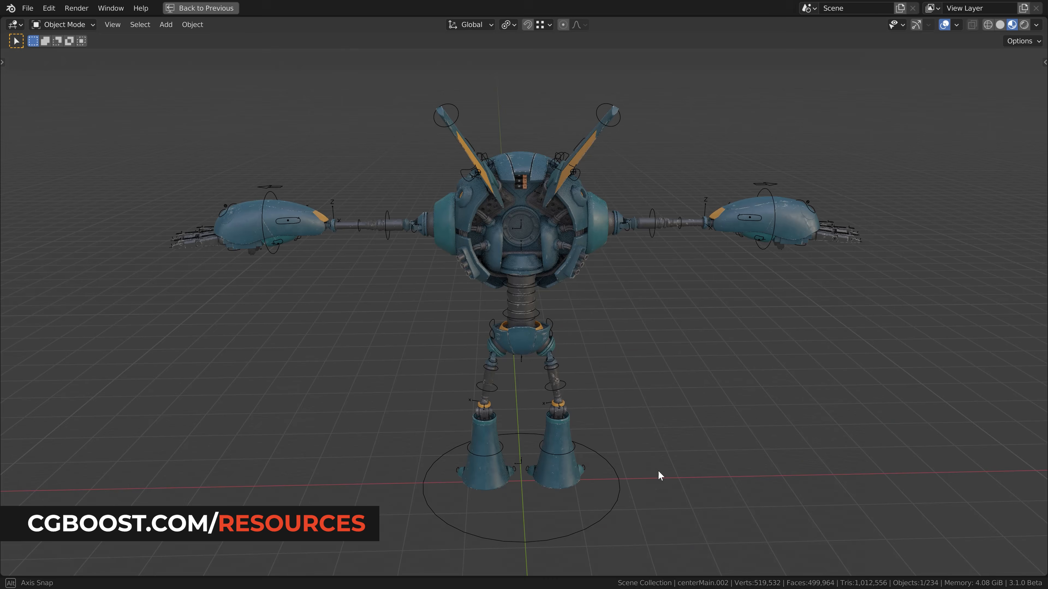
middle_click_drag(658, 470, 911, 462)
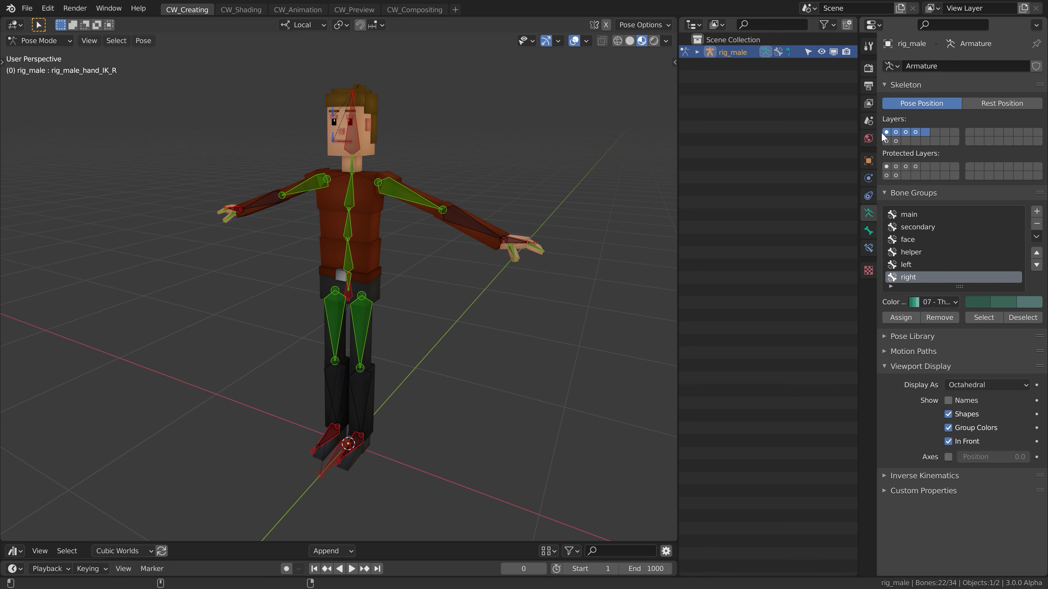
Step: Show the two second-row bone layers of the rig_male armature and grab a bone at the character's hips
left_click_drag(896, 141, 886, 141, "shift")
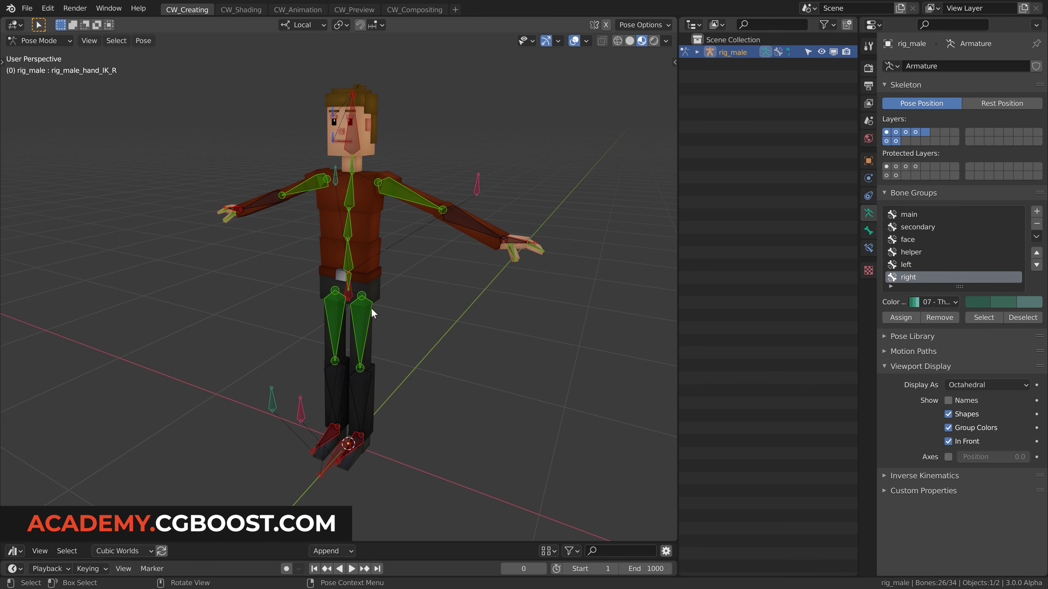
left_click(358, 302)
key("g")
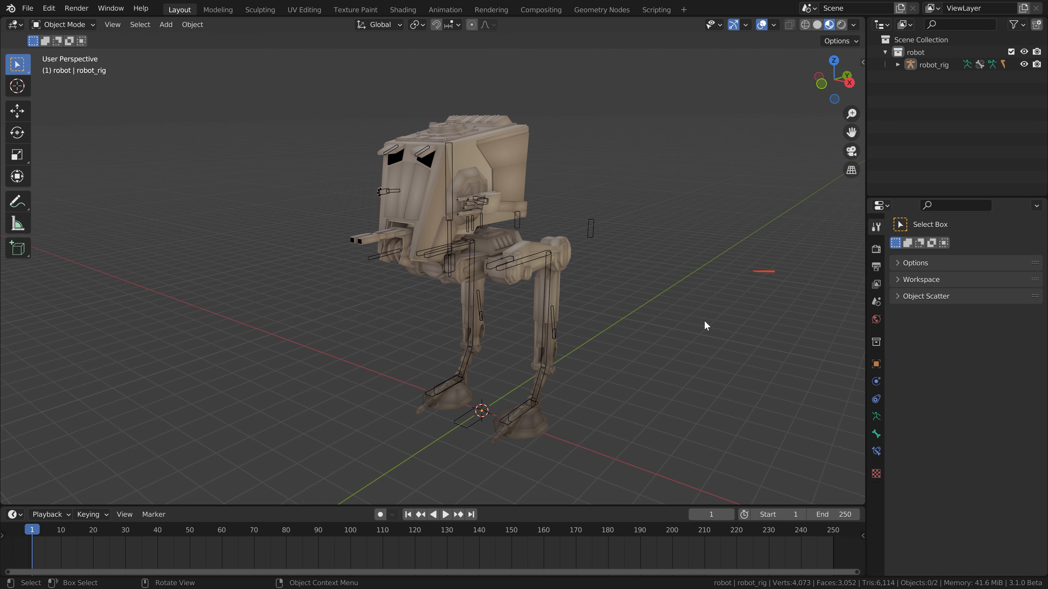
Step: Review the output format settings with the frame rate, and compare Solid with Material Preview viewport shading
left_click(875, 267)
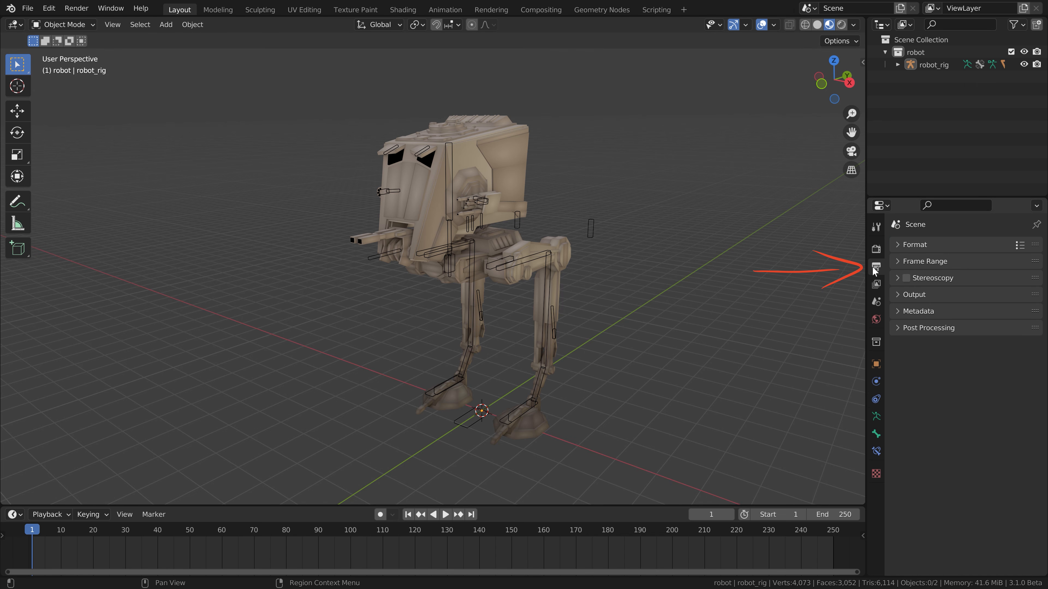
left_click(919, 250)
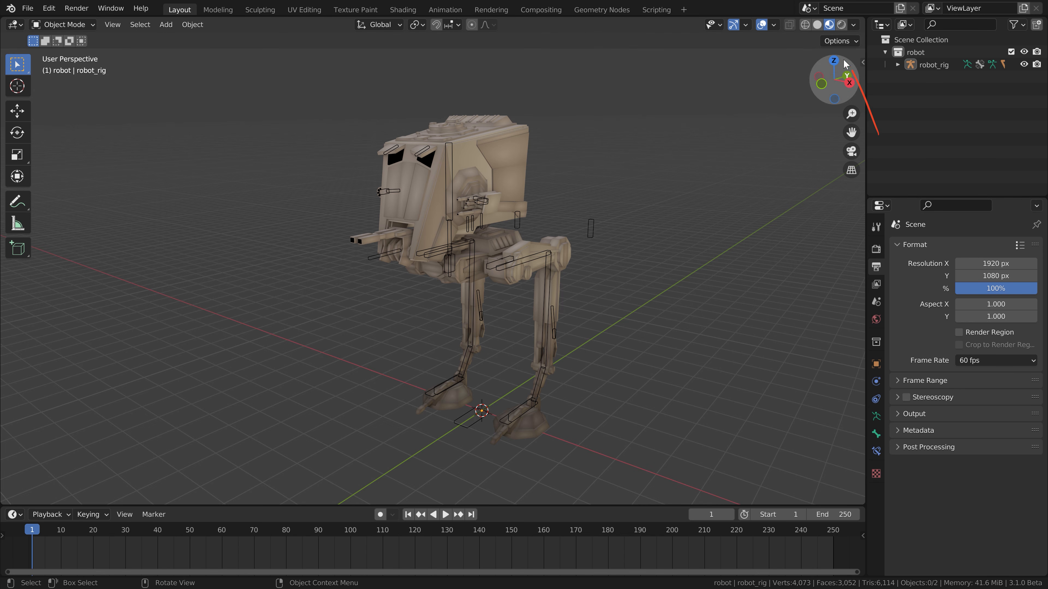
left_click(818, 25)
left_click(830, 27)
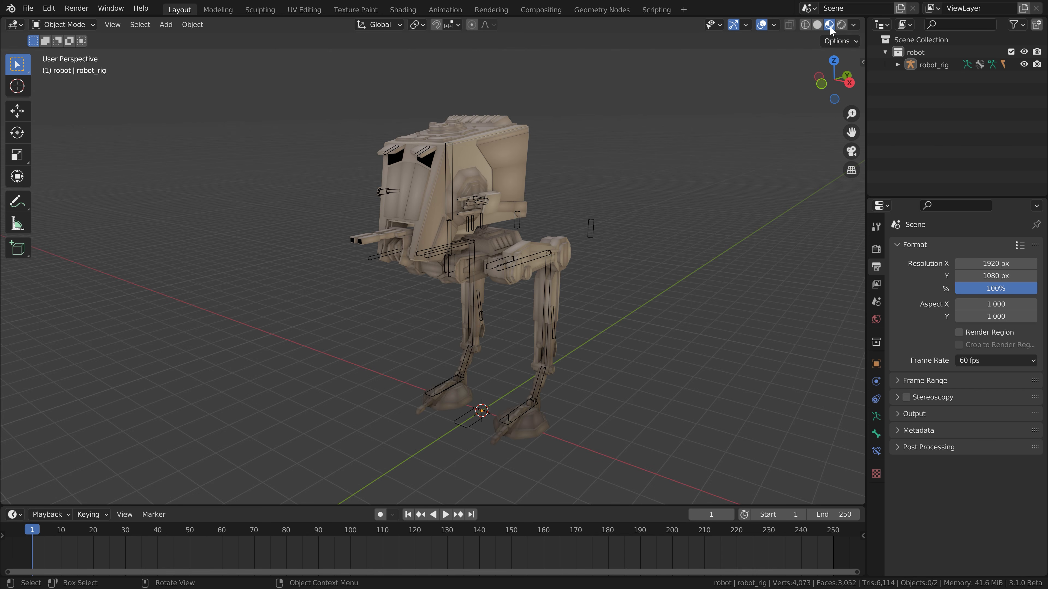
Step: Compare the robot with Eevee's Ambient Occlusion off and on, and show the Ambient Occlusion settings
left_click(876, 250)
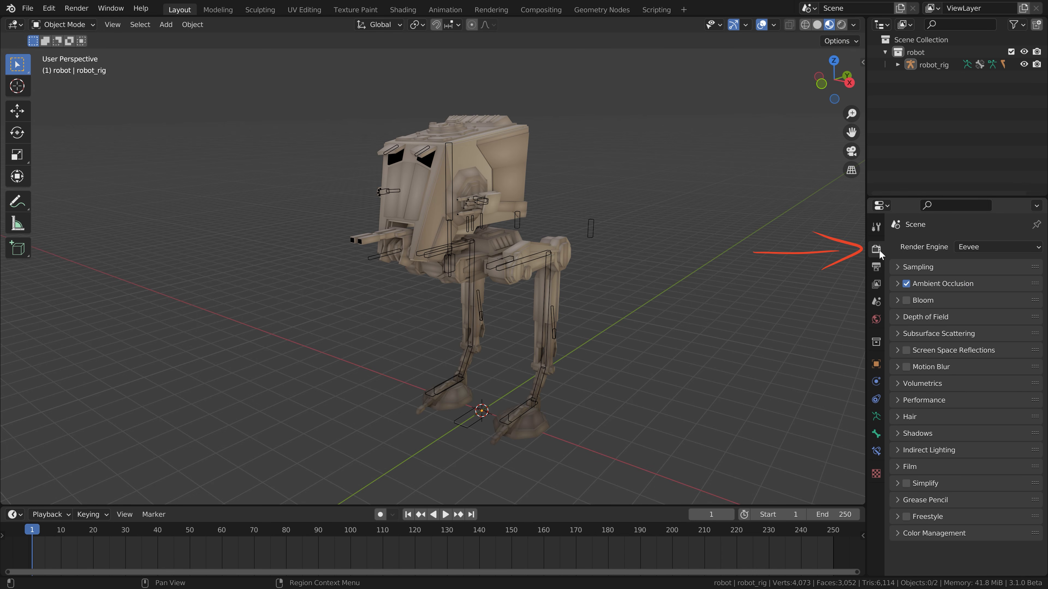
left_click(906, 284)
left_click(906, 284)
left_click(928, 284)
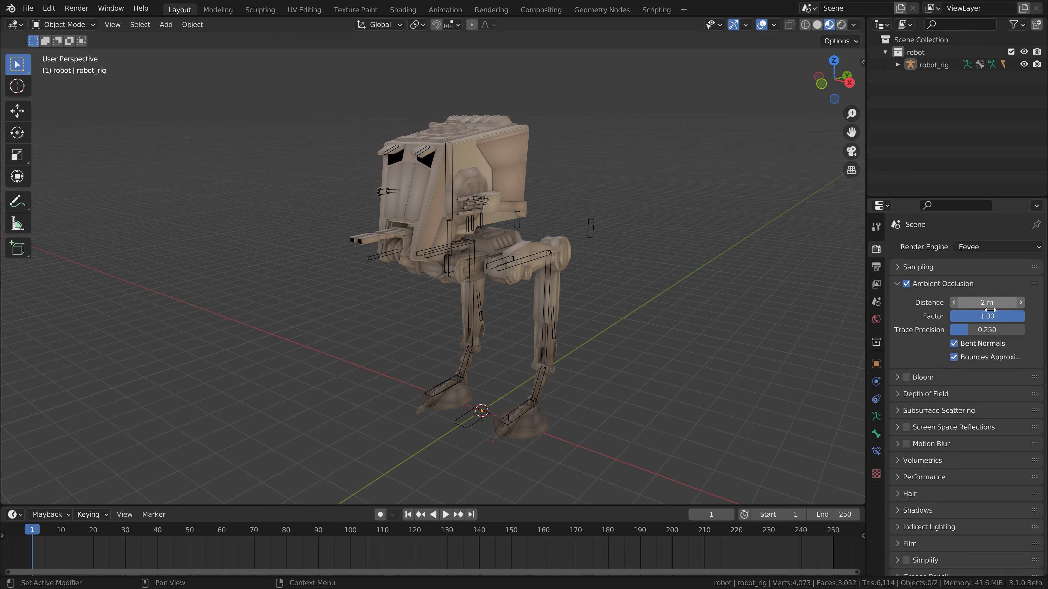
Step: Enable Viewport Denoising and test its effect by temporarily moving the robot_hip_upper_body bone in Pose Mode
left_click(948, 267)
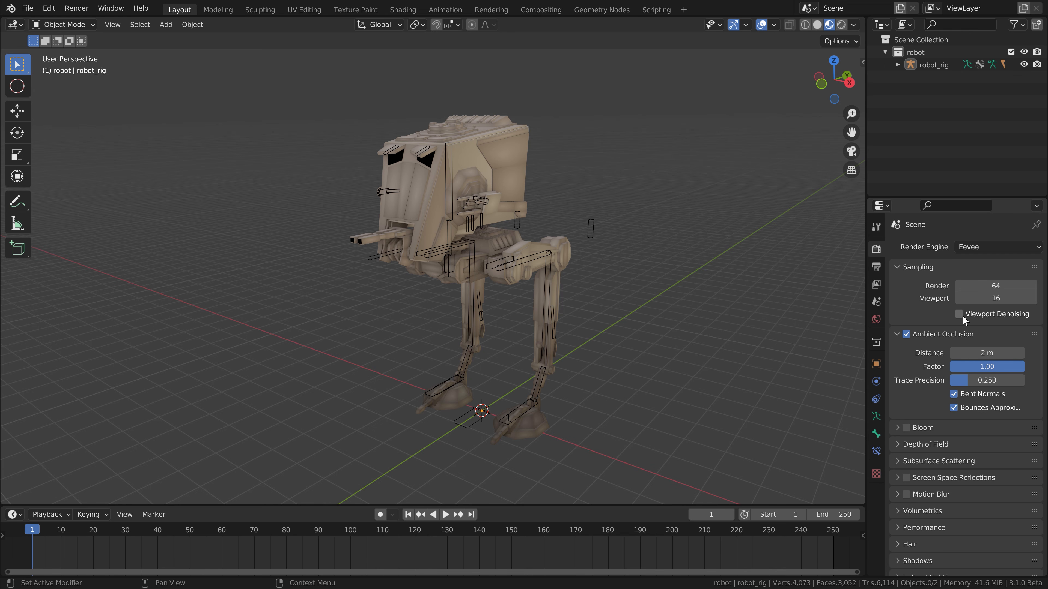
scroll(573, 276, "up", 3)
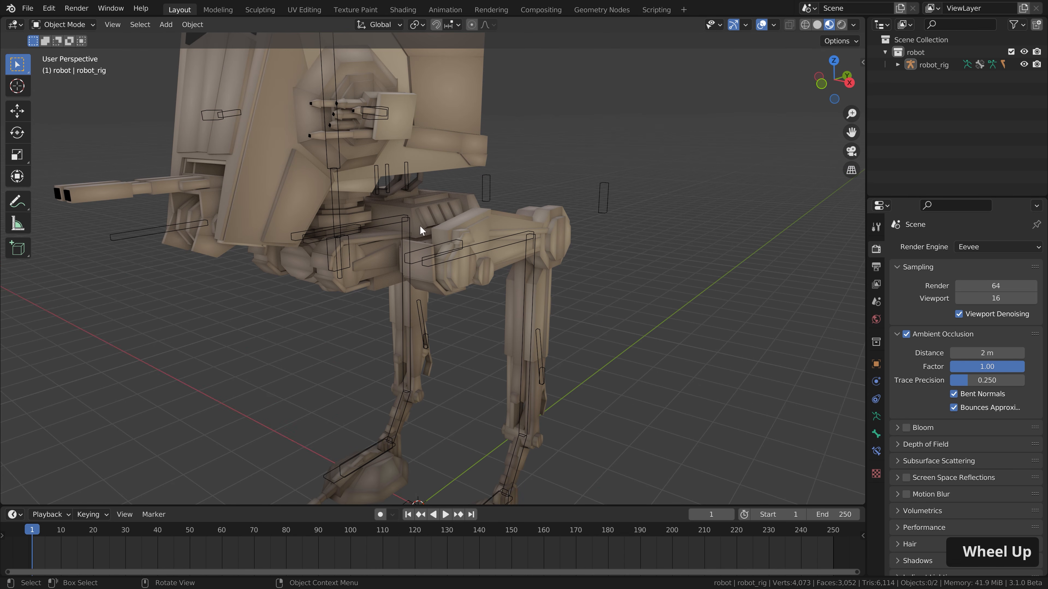
left_click(337, 233)
key("ctrl+Tab")
left_click(346, 250)
key("g")
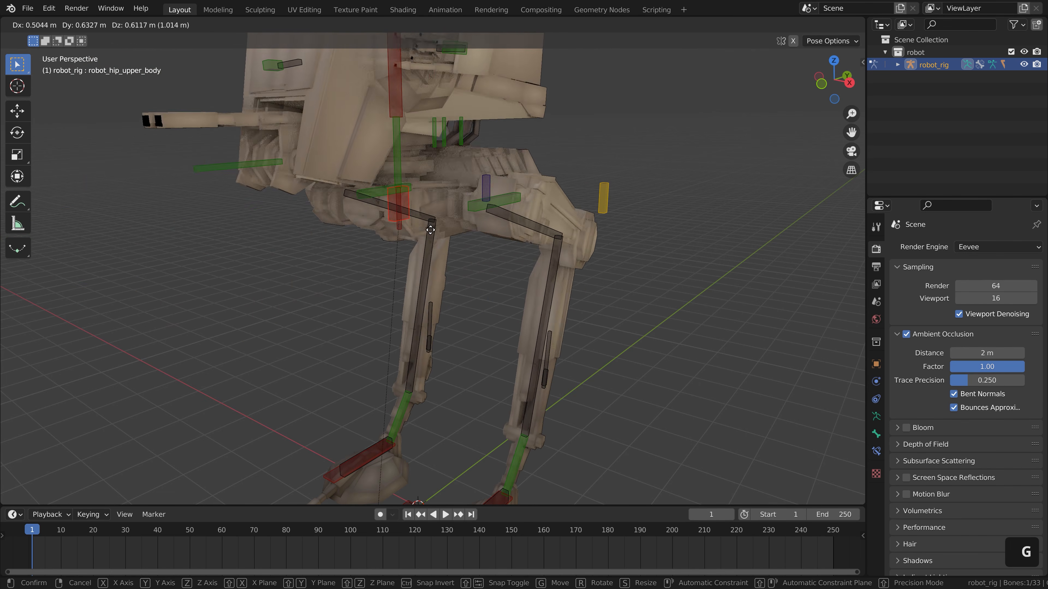
right_click(357, 299)
Step: Disable Viewport Denoising, test the robot_hip_upper_body bone with a temporary move, and return to Object Mode
left_click(959, 314)
key("g")
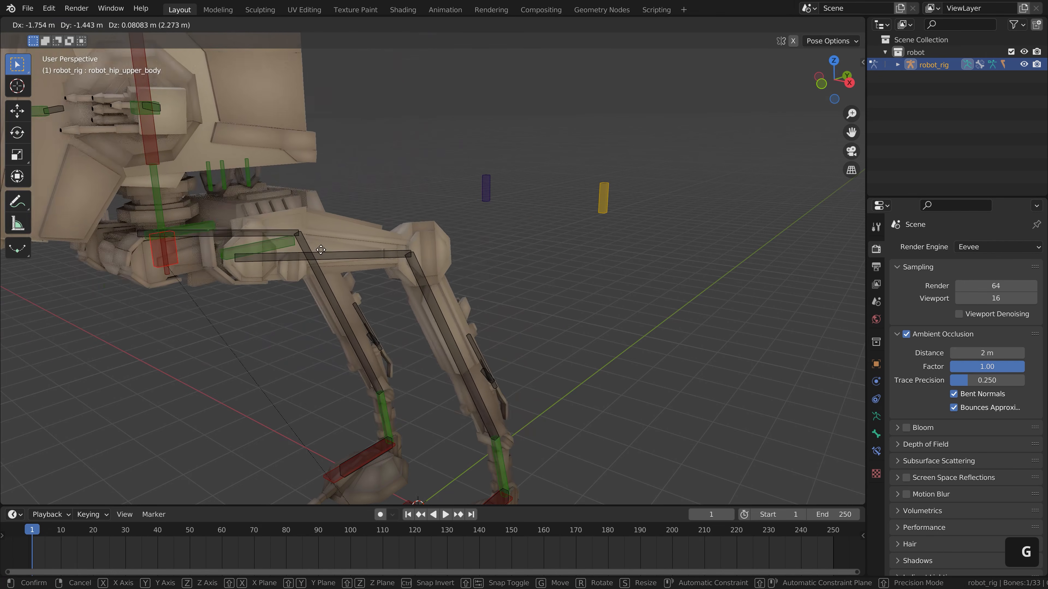
right_click(607, 293)
scroll(607, 293, "down", 4)
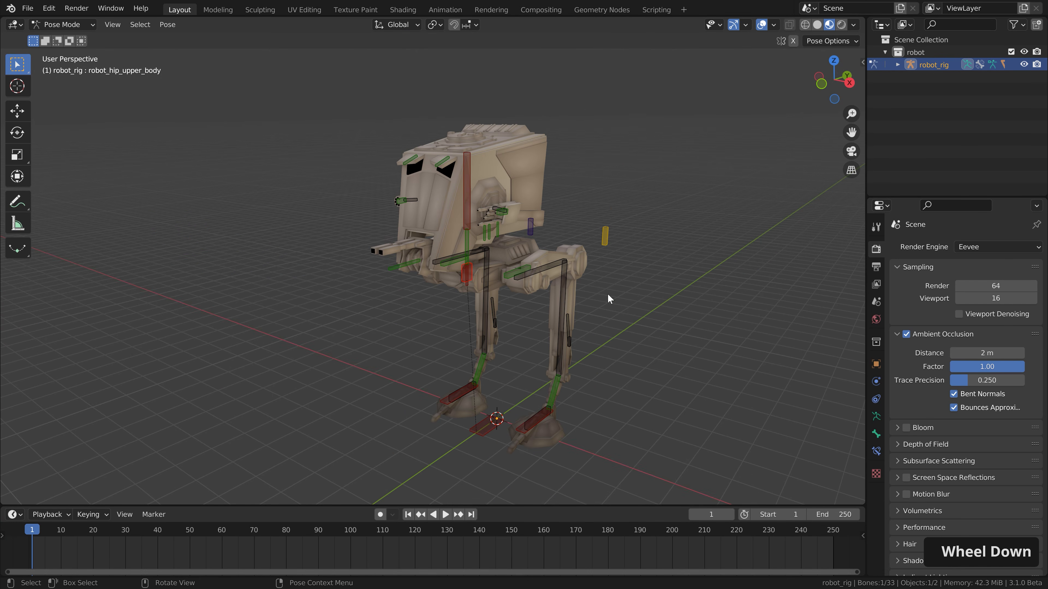
key("Tab")
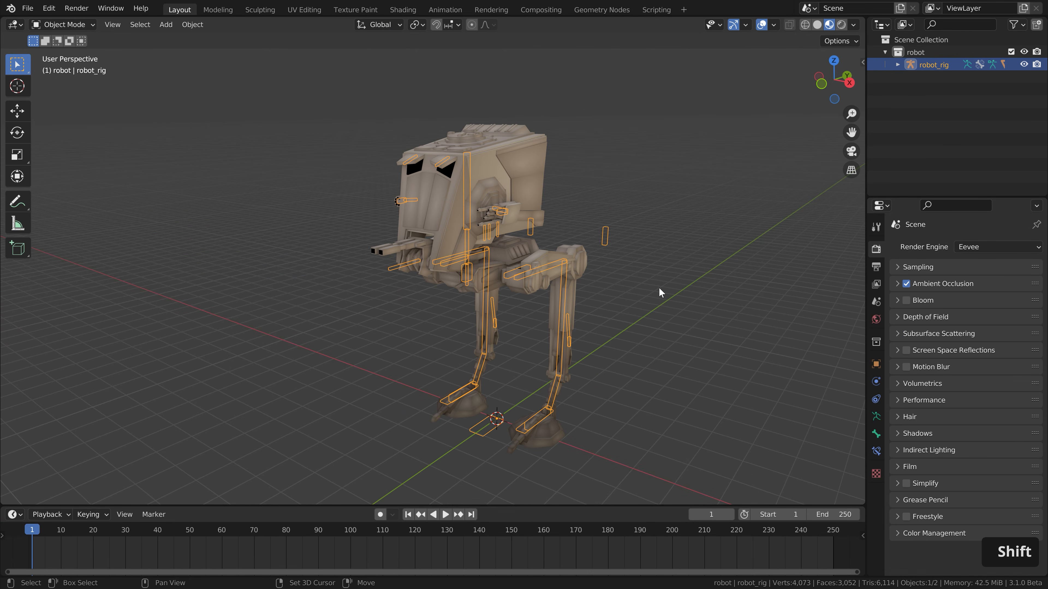
Step: Switch the robot rig to Pose Mode and select the robot_neck bone
middle_click_drag(658, 287, 578, 280, "shift")
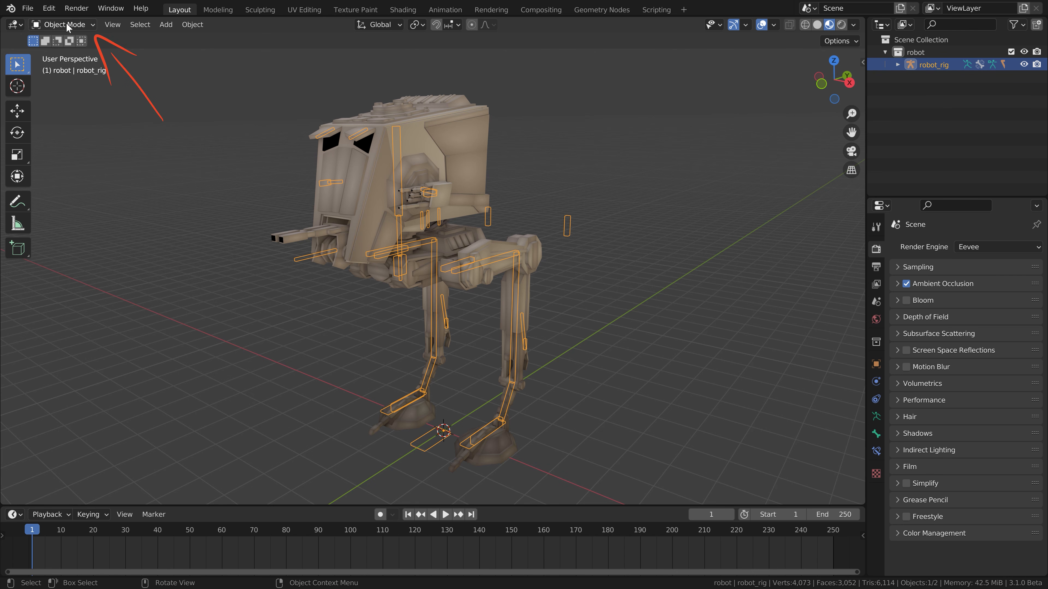
left_click(71, 67)
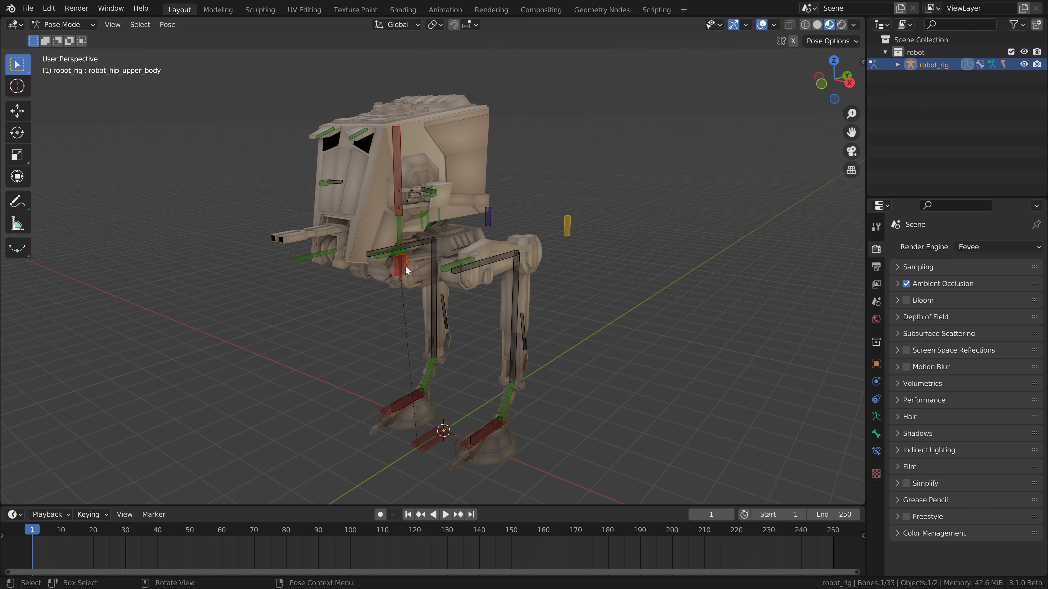
left_click(399, 237)
middle_click_drag(400, 236, 438, 272)
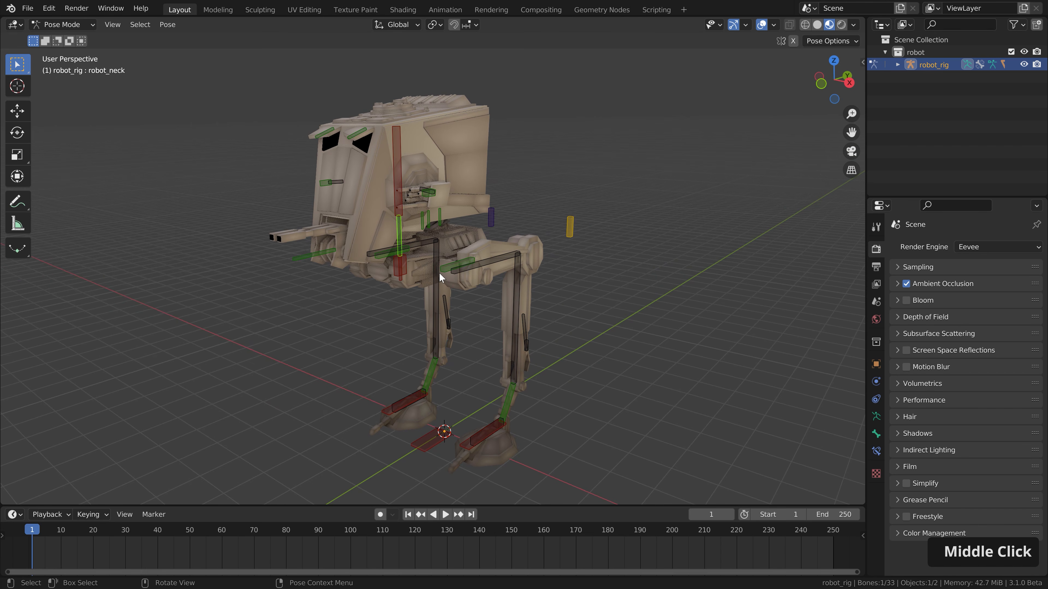
Step: Test the robot_knee_R and robot_knee_L control bones by temporarily moving each one
left_click(571, 229)
middle_click_drag(513, 243, 540, 236)
key("g")
right_click(580, 278)
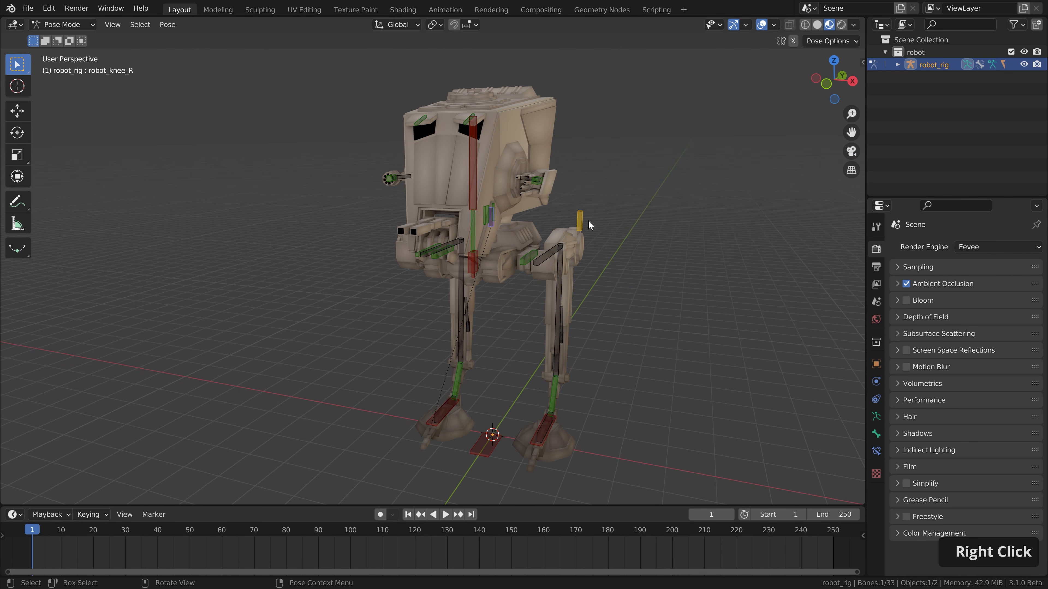
key("g")
right_click(609, 314)
middle_click_drag(609, 313, 585, 317)
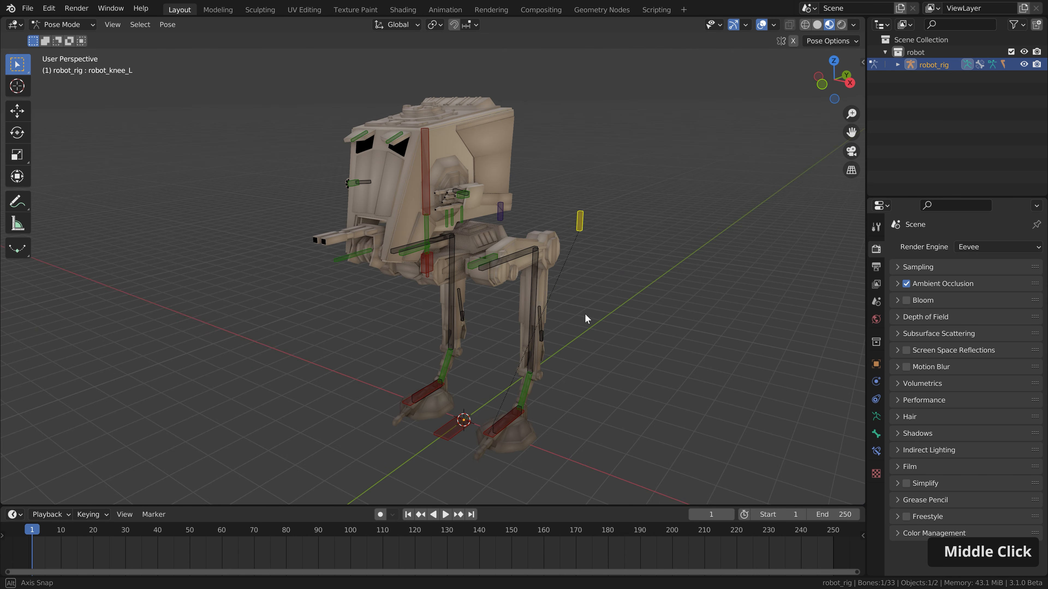
Step: Open the rig's armature settings and examine individual bone layers before showing all five used layers again
left_click(876, 417)
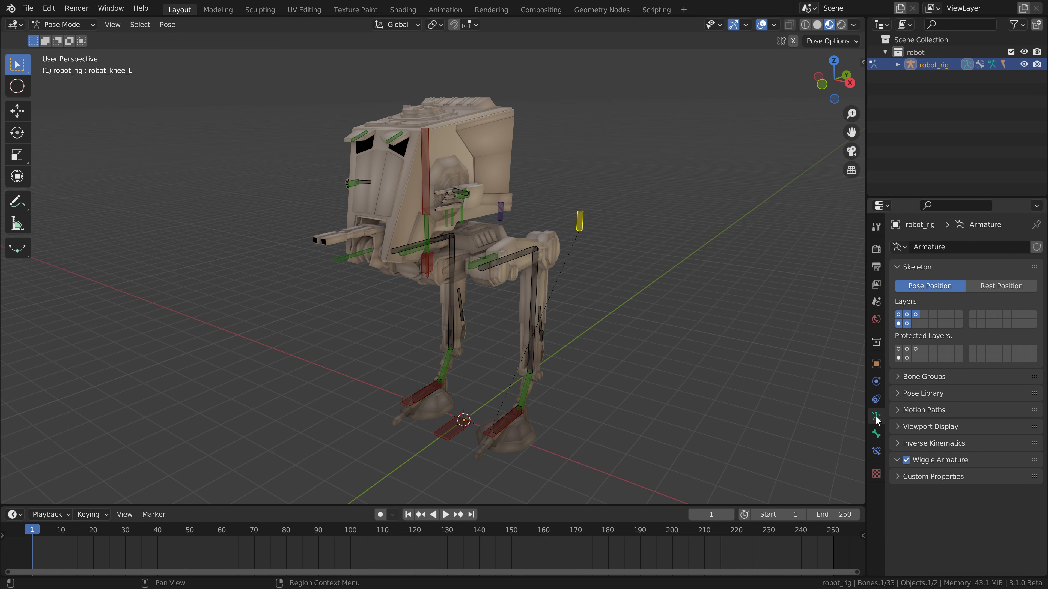
left_click(899, 316)
left_click(915, 316)
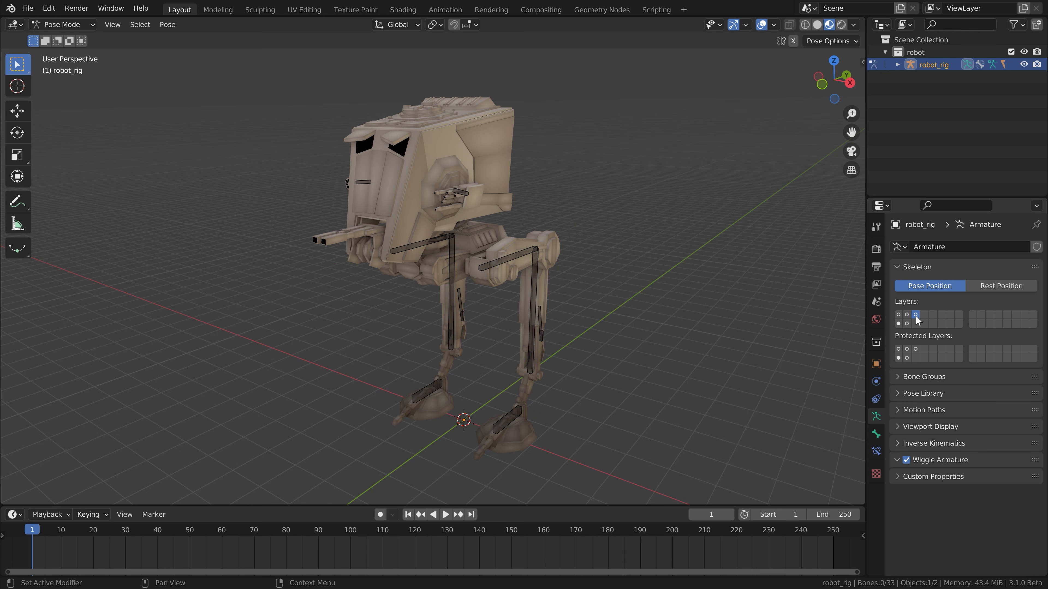
left_click(898, 323, "shift")
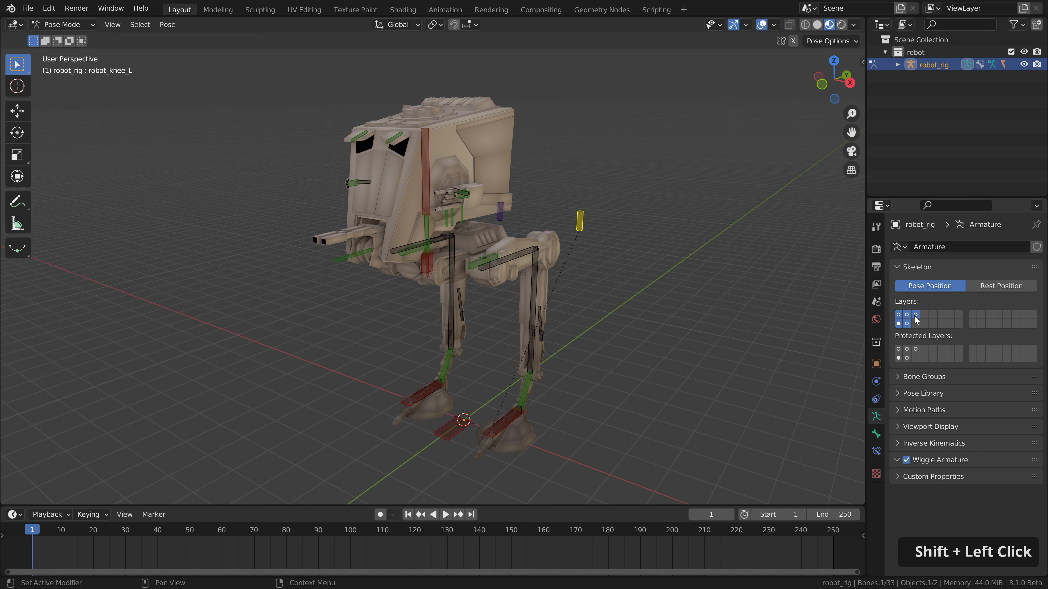
Step: Show only the first bone layer and test its body controls by temporarily moving robot_hip_upper_body and rotating robot_head and robot_hip_rotation
left_click(898, 315)
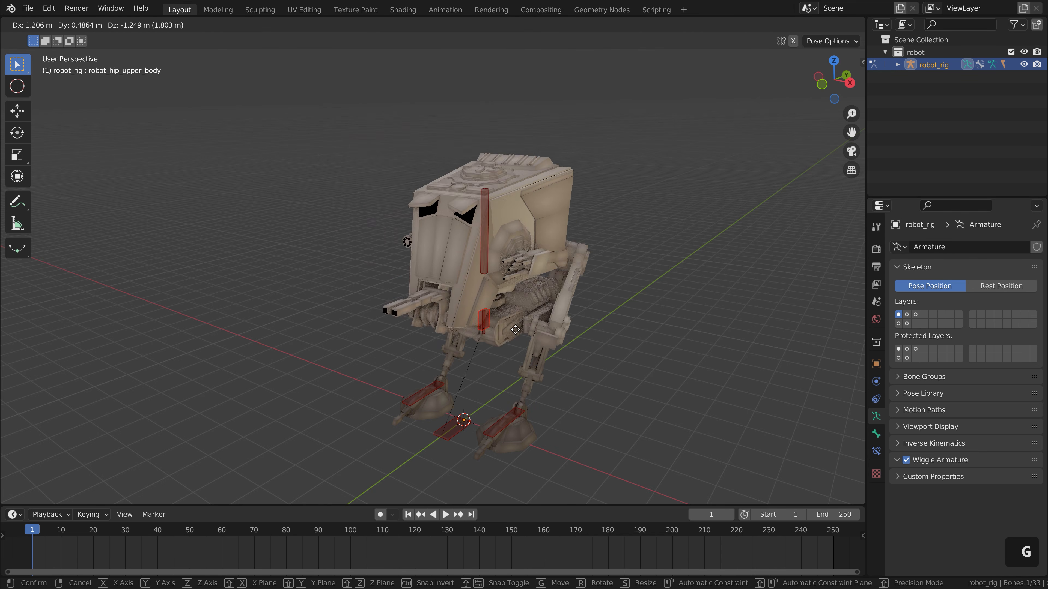
right_click(413, 192)
left_click(423, 185)
key("r")
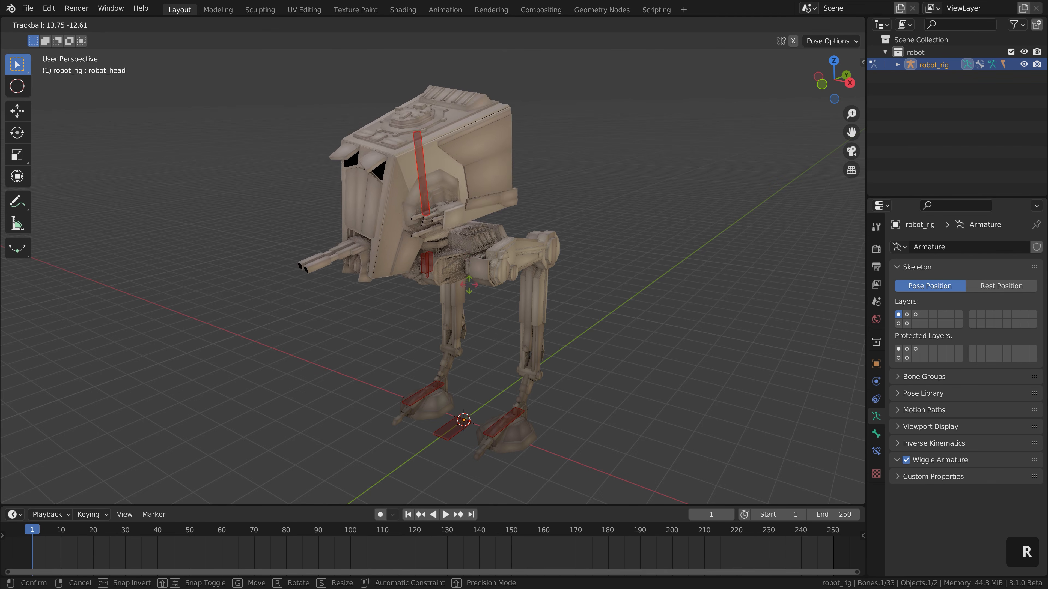
right_click(438, 283)
left_click(427, 273)
key("r")
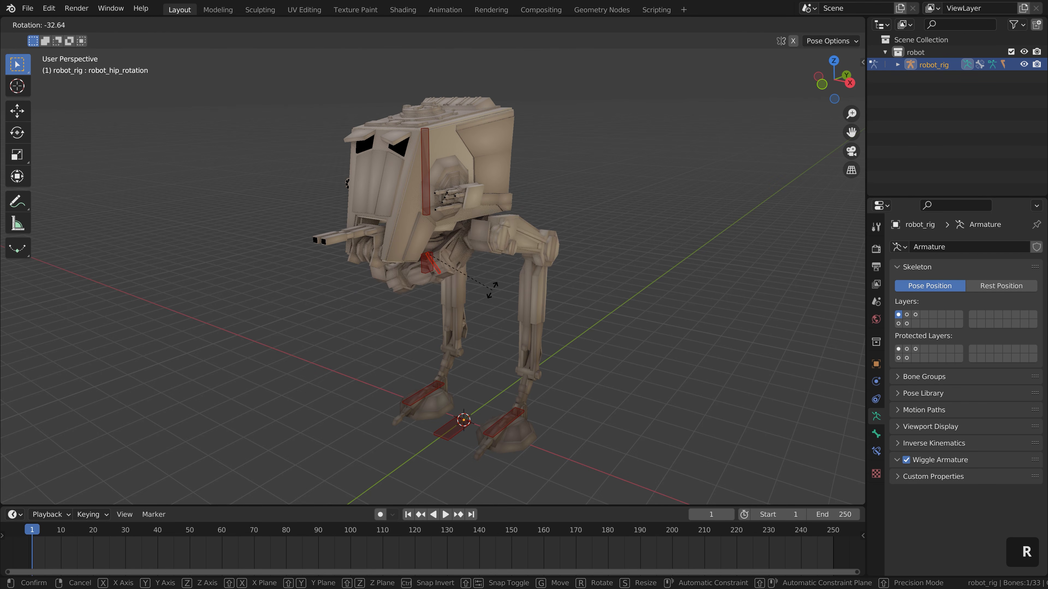
right_click(490, 374)
Step: Test the foot and root controls by temporarily moving robot_Foot_IK_L, robot_Foot_IK_R and robot_root
left_click(496, 421)
key("g")
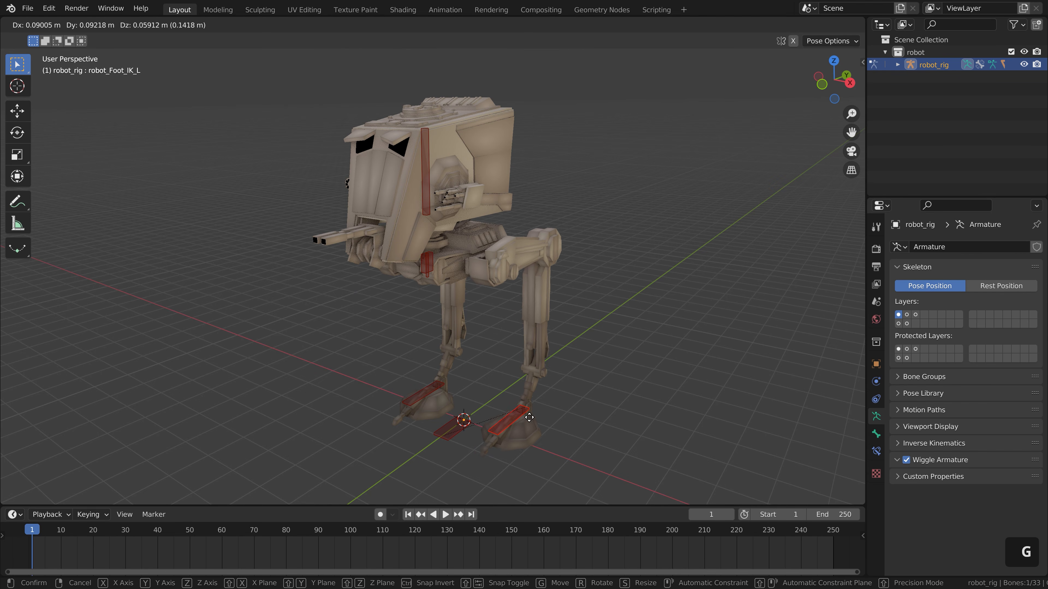
right_click(436, 398)
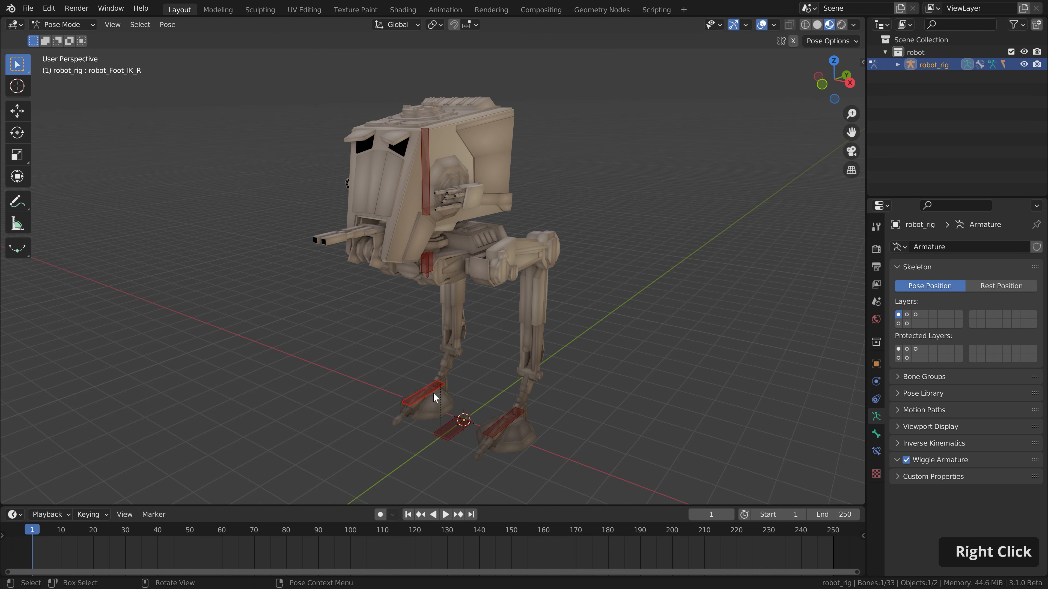
key("g")
right_click(463, 435)
left_click(463, 433)
key("g")
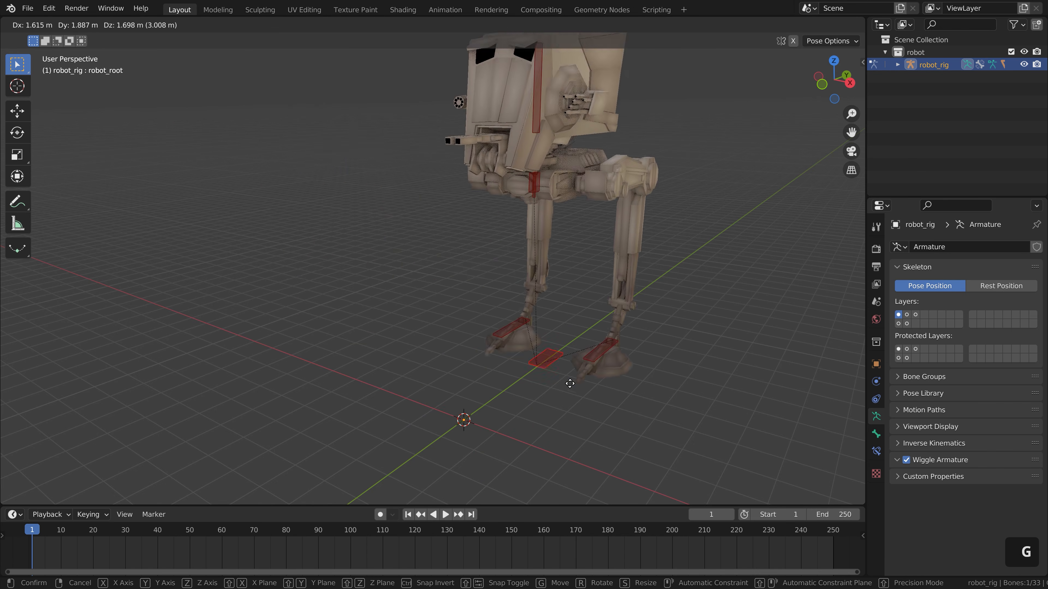
right_click(485, 397)
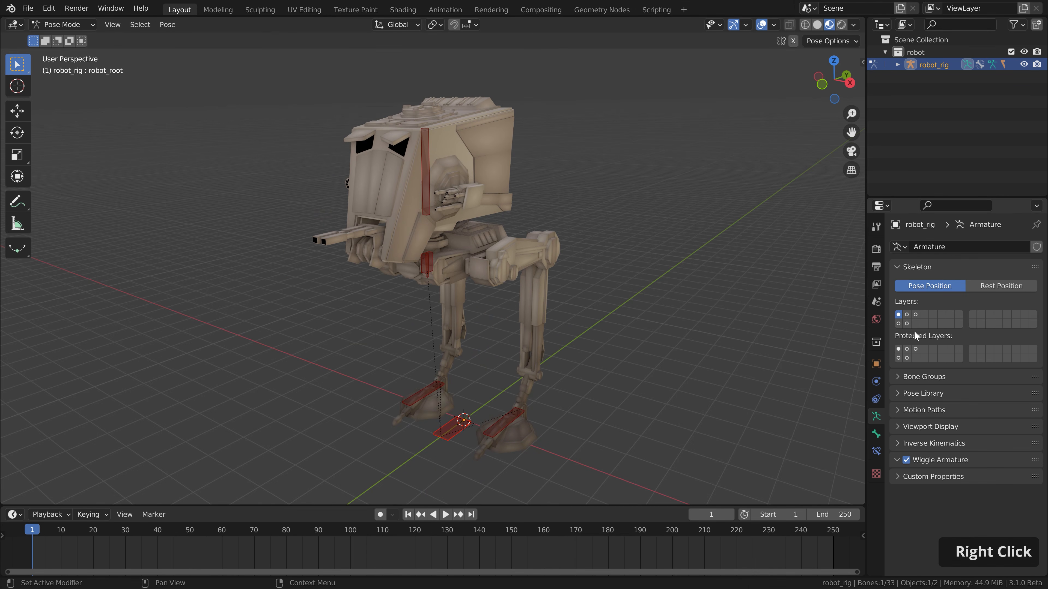
Step: Show only the second bone layer and temporarily rotate the bone under the front cannon and robot_weapon_L about the X axis
left_click(907, 315)
mouse_move(455, 239)
middle_mouse_down()
mouse_move(551, 245)
mouse_move(458, 245)
middle_mouse_up()
scroll(458, 245, "up", 1)
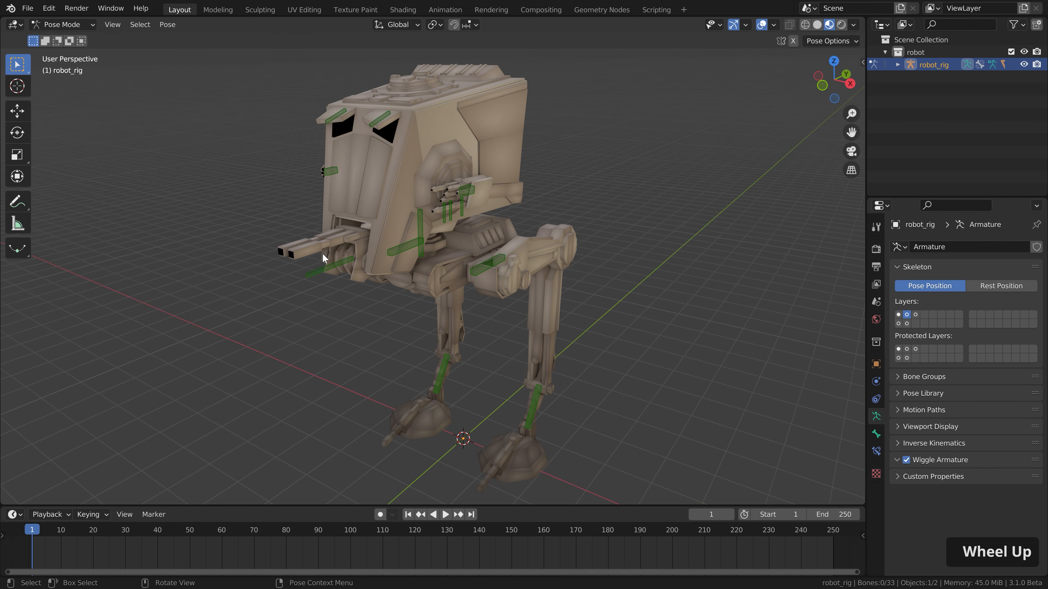
left_click(327, 266)
key("r")
key("x")
right_click(472, 196)
left_click(466, 191)
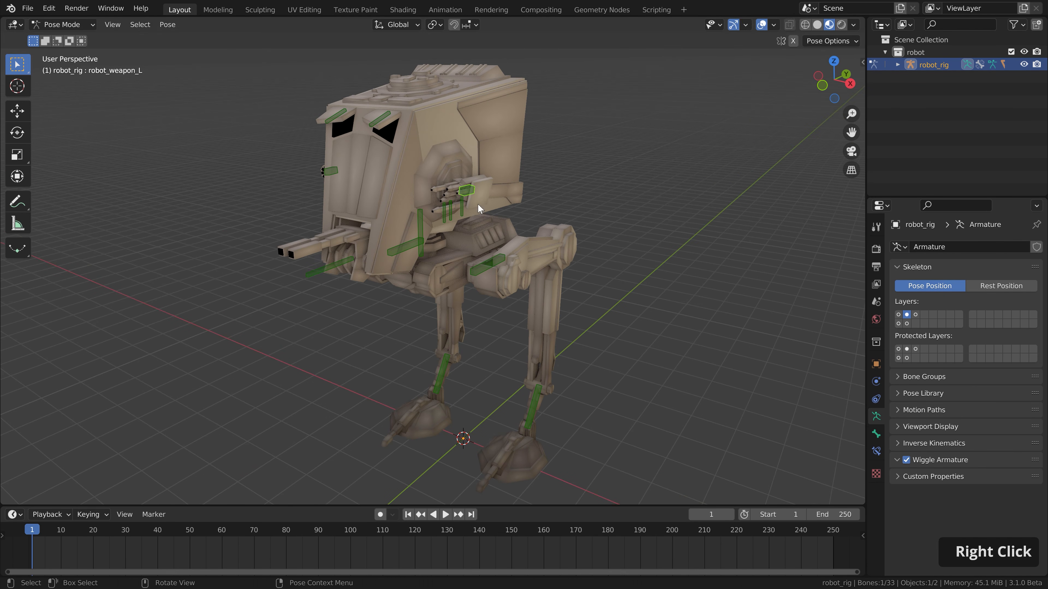
key("r")
key("x")
right_click(563, 274)
Step: Test-rotate the robot_neck bone freely and the robot_cable_1 bone about X, cancelling each rotation
middle_click_drag(563, 274, 479, 269)
left_click(423, 247)
key("r")
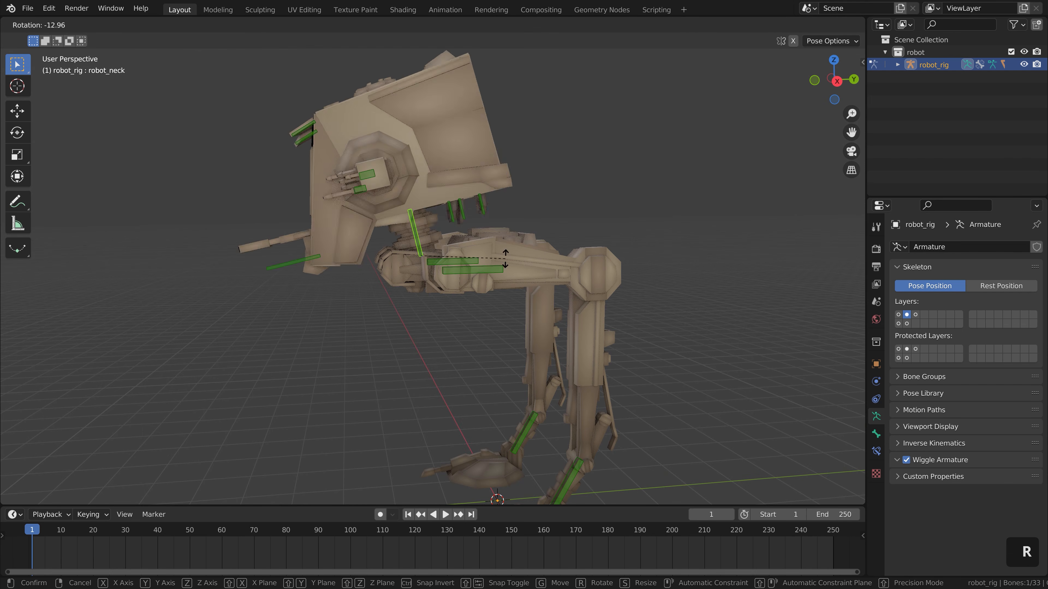
right_click(428, 261)
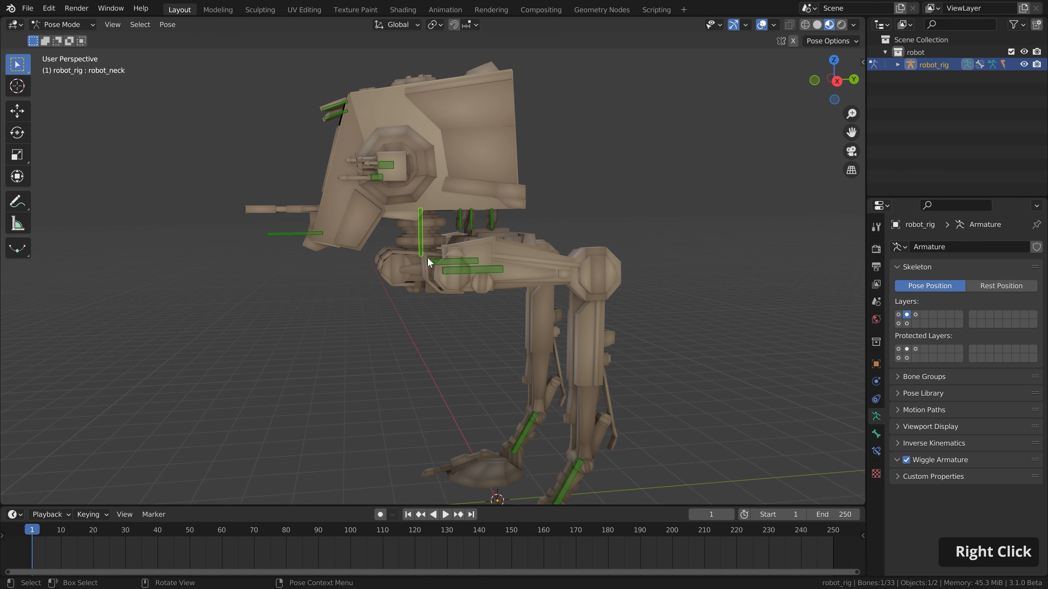
left_click(461, 218)
scroll(461, 218, "up", 2)
key("r")
key("x")
right_click(519, 326)
scroll(518, 326, "down", 2)
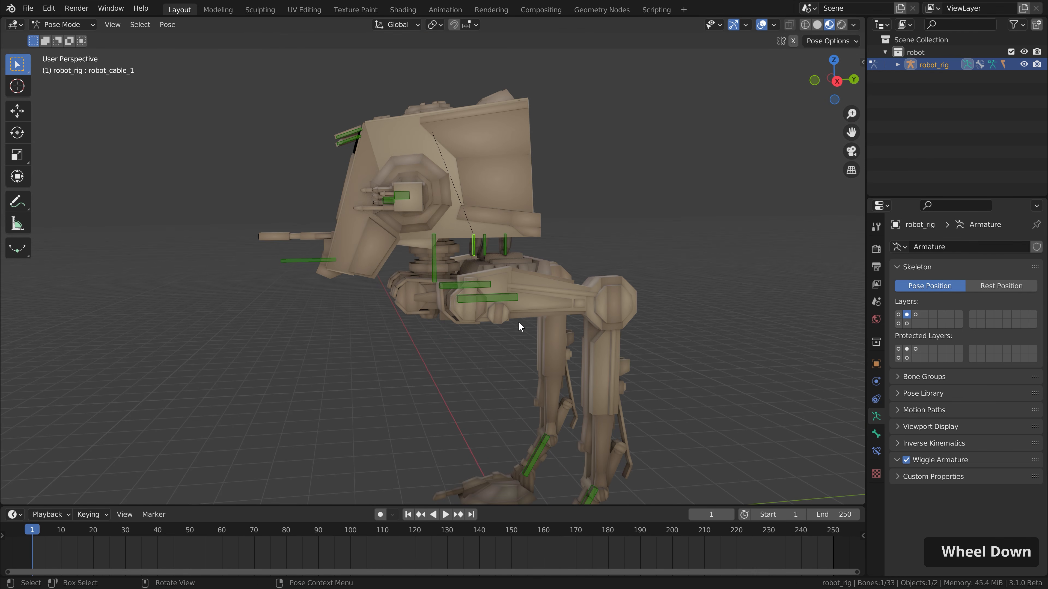
Step: Test-rotate robot_leg_hip_L about X and Z, and robot_leg_bot_L about X, cancelling each rotation
middle_click_drag(496, 304, 599, 339)
left_click(493, 308)
key("r")
key("x")
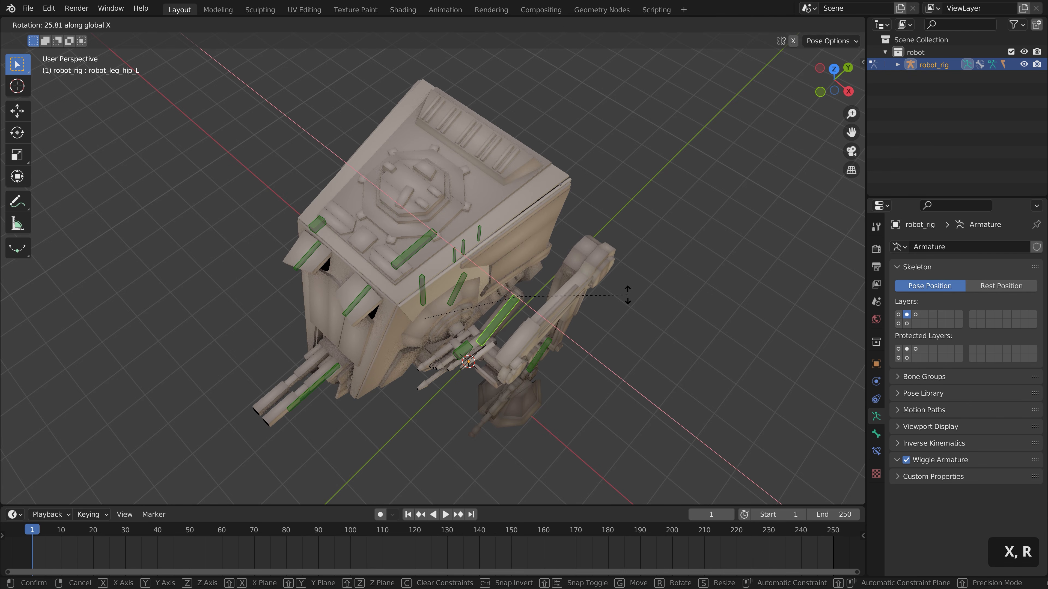
key("z")
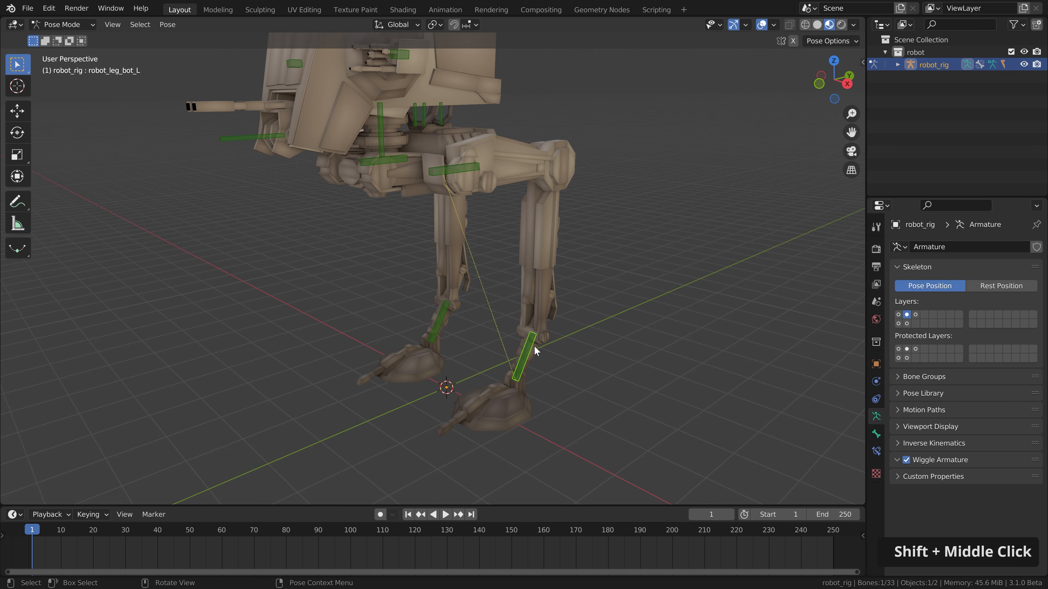
key("r")
key("x")
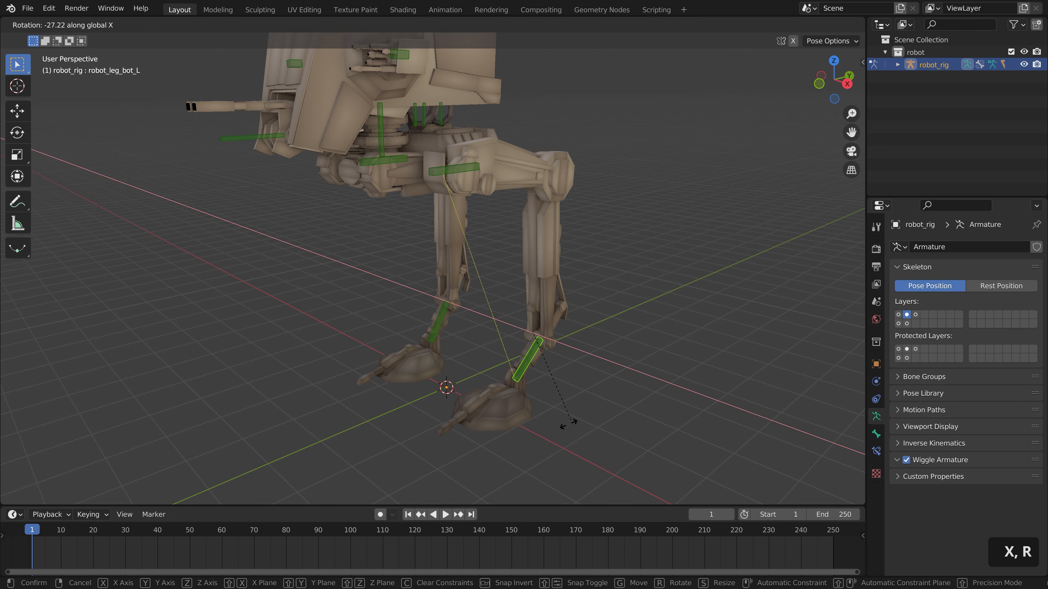
right_click(565, 354)
scroll(565, 354, "down", 3)
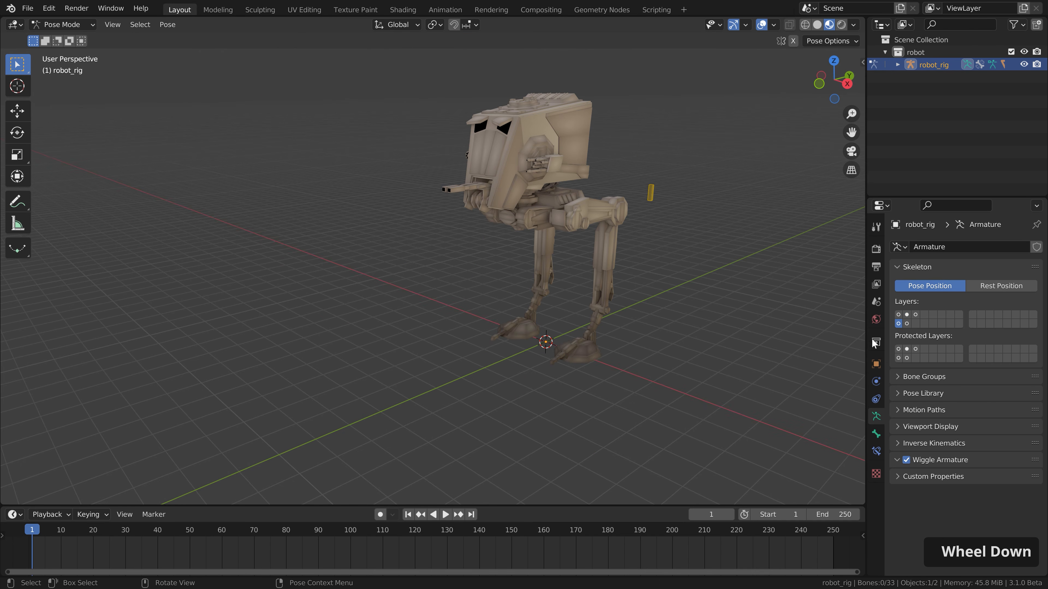
Step: Show only the two knee control layers and temporarily move the robot_knee_R and robot_knee_L bones
left_click(908, 324, "shift")
left_click(589, 184)
key("g")
right_click(623, 202)
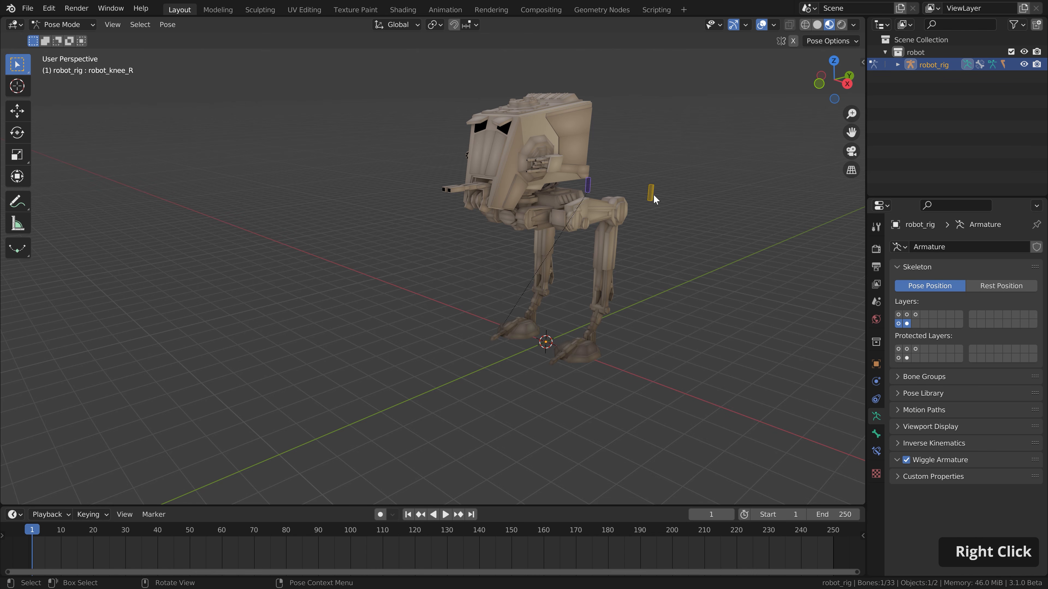
left_click(652, 197)
key("g")
right_click(737, 229)
Step: Show only the third bone layer and examine its leg, foot and weapon bones up close
left_click(916, 315)
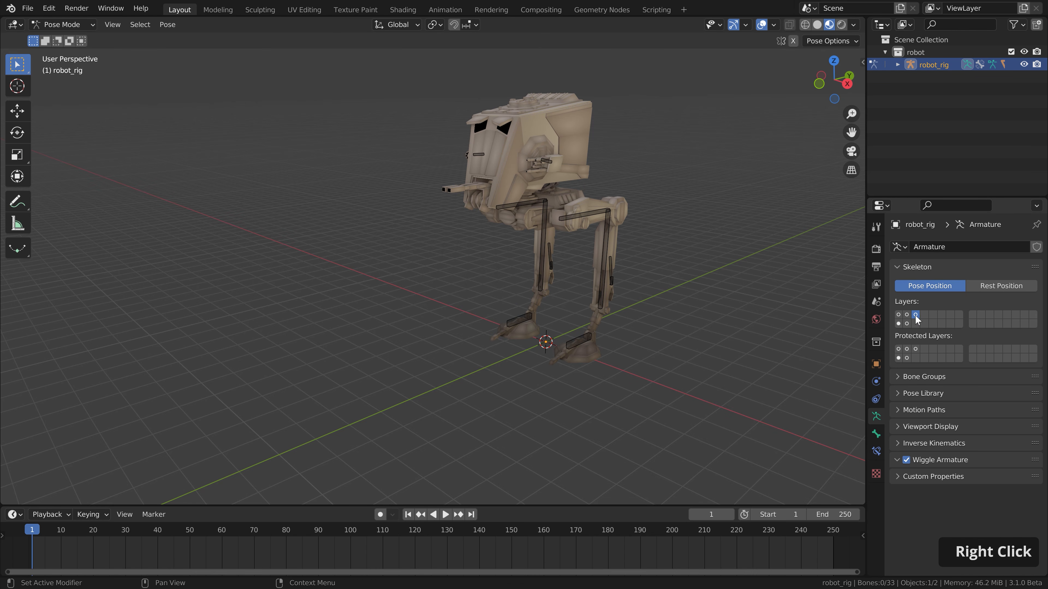
scroll(627, 186, "up", 2)
scroll(627, 187, "up", 1)
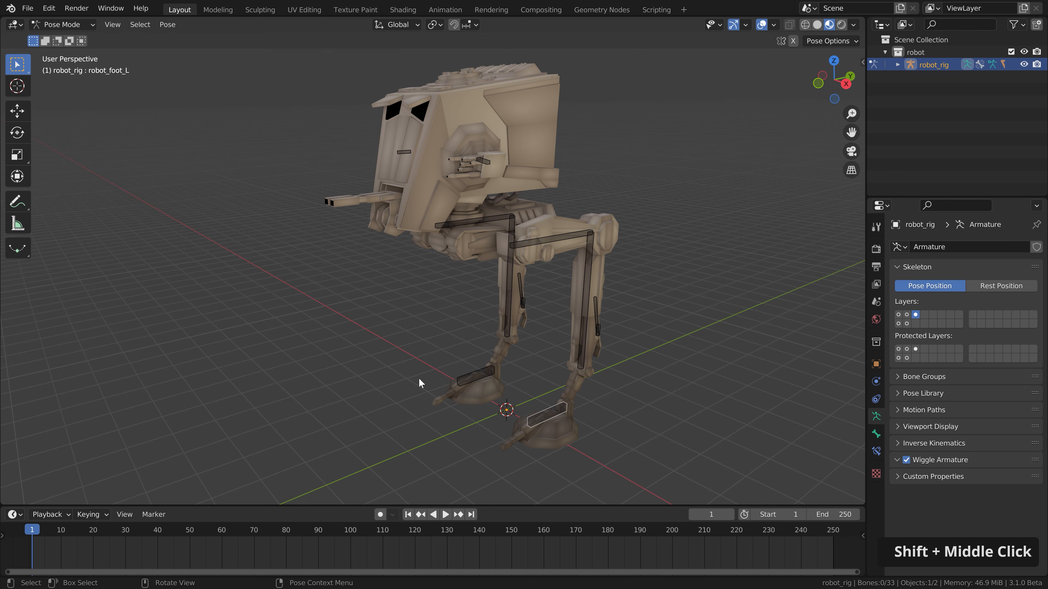
Step: Turn the other four used bone layers back on alongside the third one
left_click(906, 324, "shift")
left_click(898, 323, "shift")
left_click(898, 316, "shift")
left_click(907, 316, "shift")
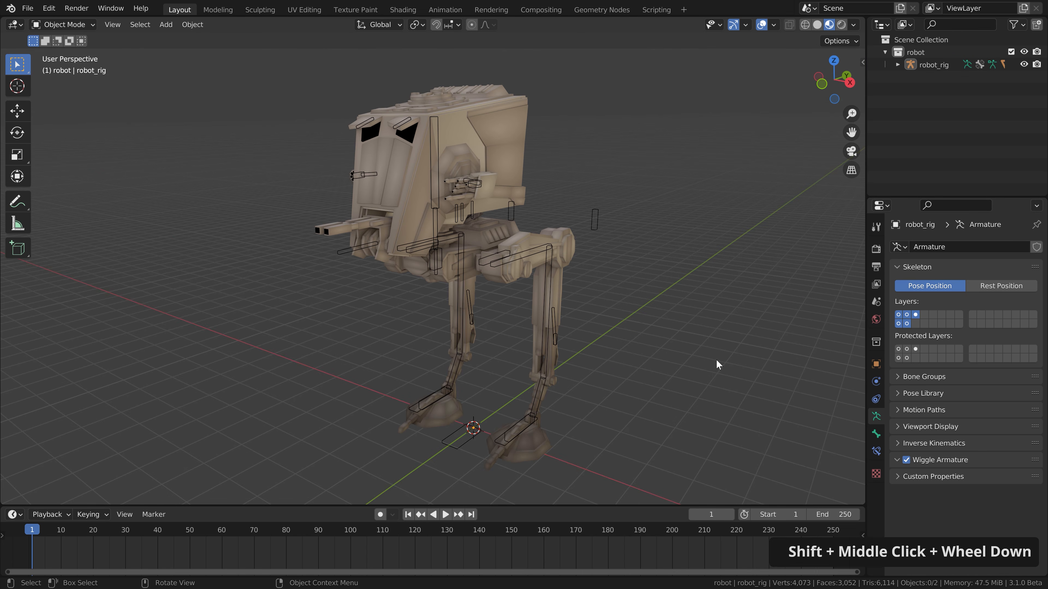
middle_click_drag(716, 359, 651, 329, "shift")
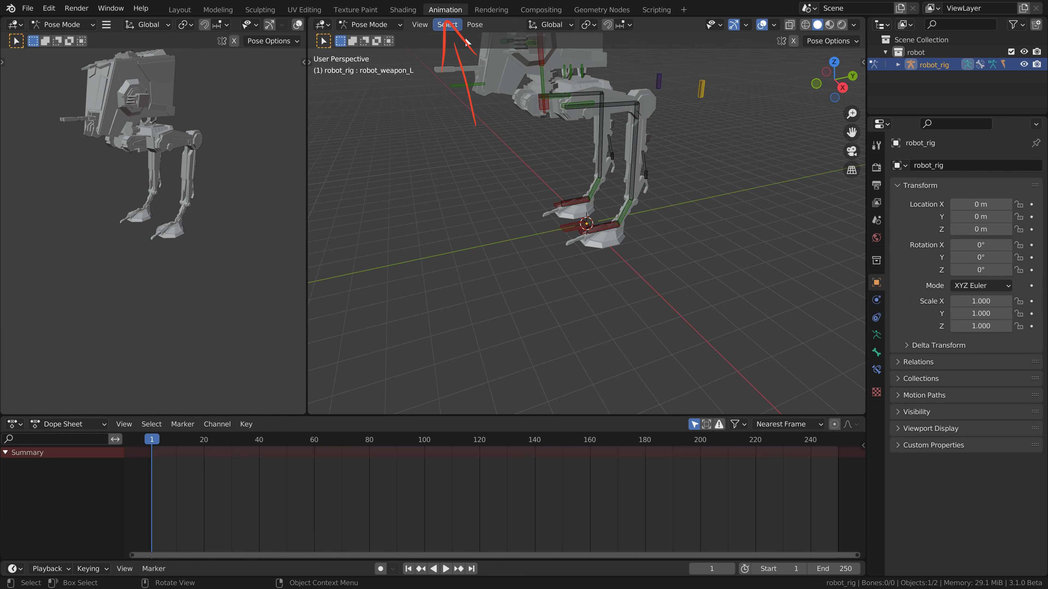
Step: Set the main viewport to Material Preview shading and turn the smaller viewport beside it into a narrower Graph Editor
left_click(829, 24)
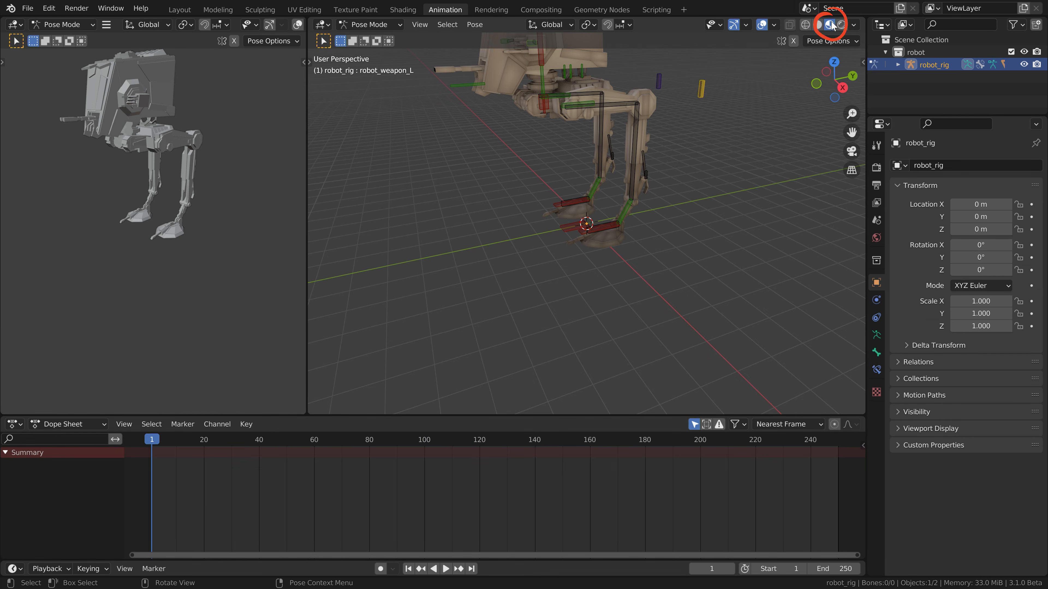
mouse_move(678, 119)
middle_mouse_down("shift")
mouse_move(667, 97)
mouse_move(680, 282)
middle_mouse_up("shift")
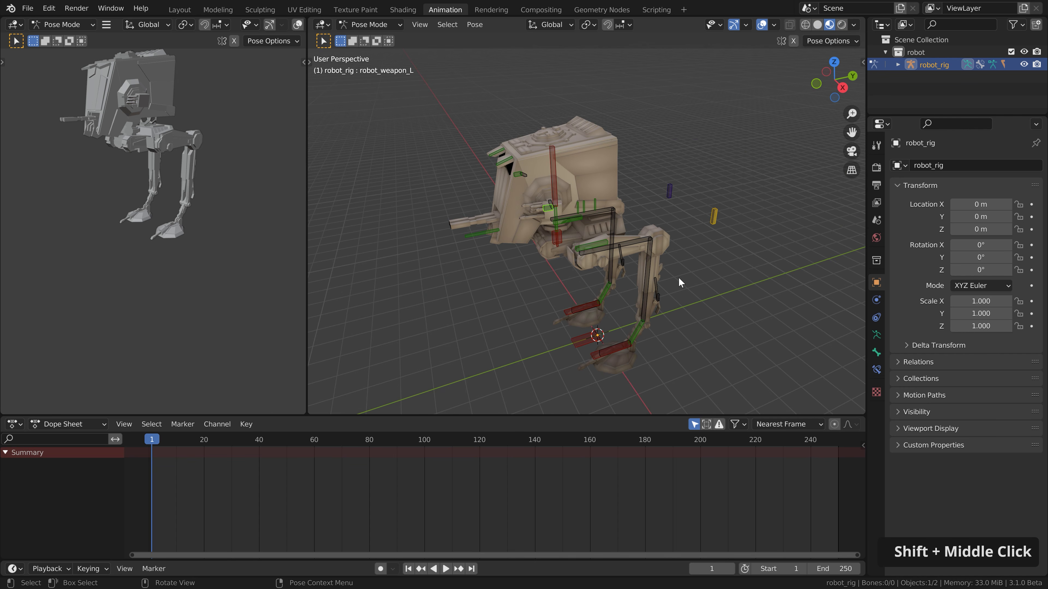
left_click(9, 27)
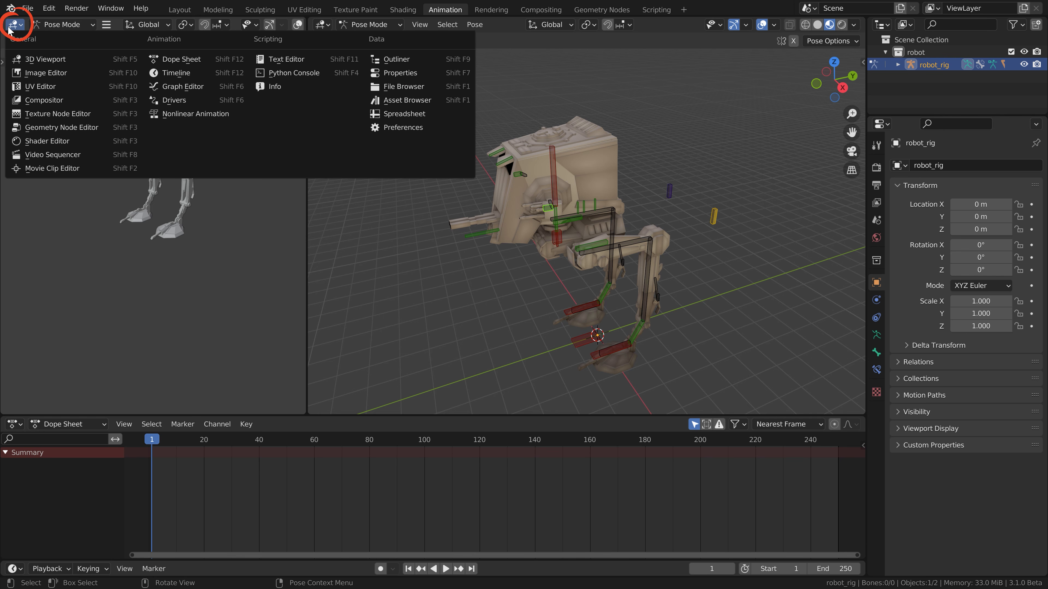
left_click(182, 86)
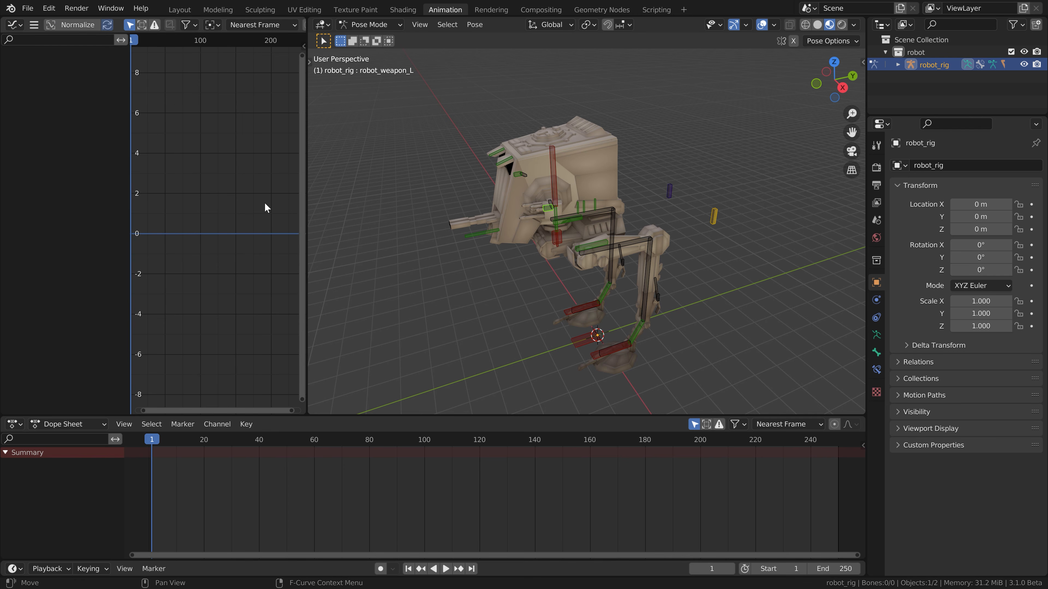
left_click_drag(307, 199, 219, 198)
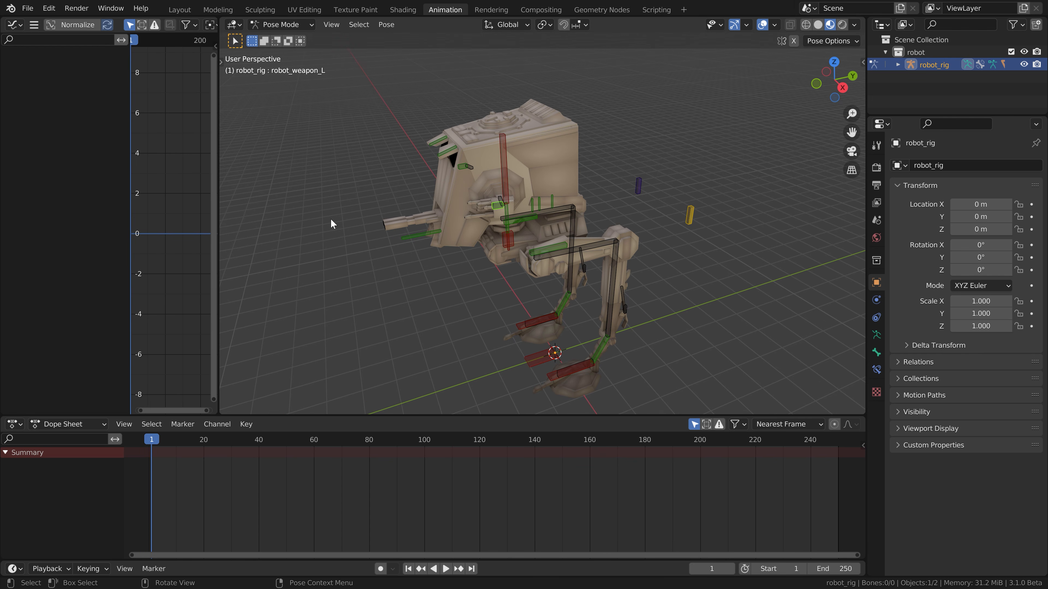
Step: Select all bones of the robot rig and keep the rig in Pose Mode
middle_click_drag(549, 242, 569, 222)
key("a")
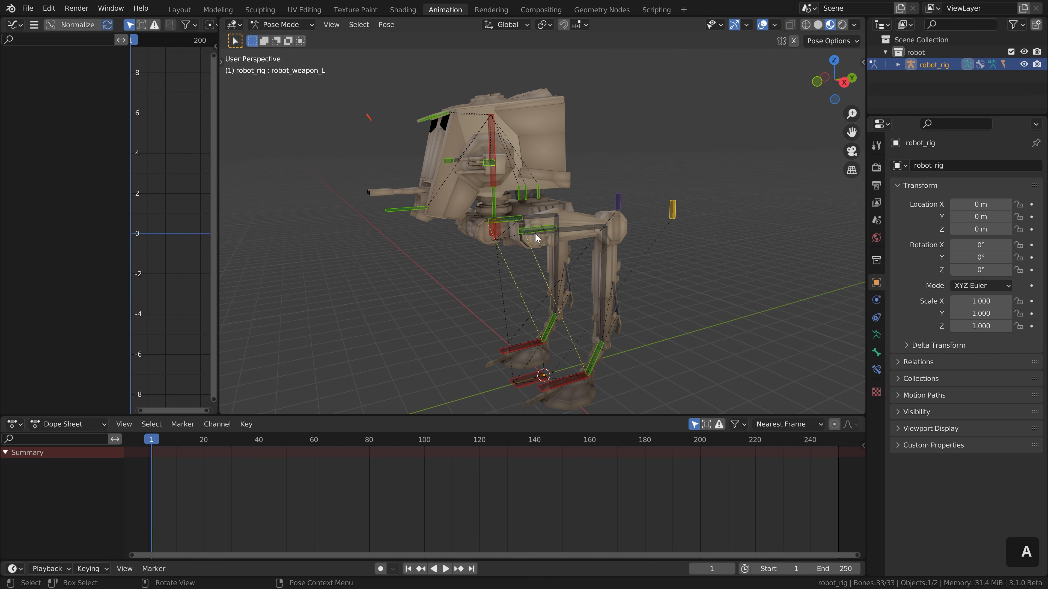
left_click(290, 26)
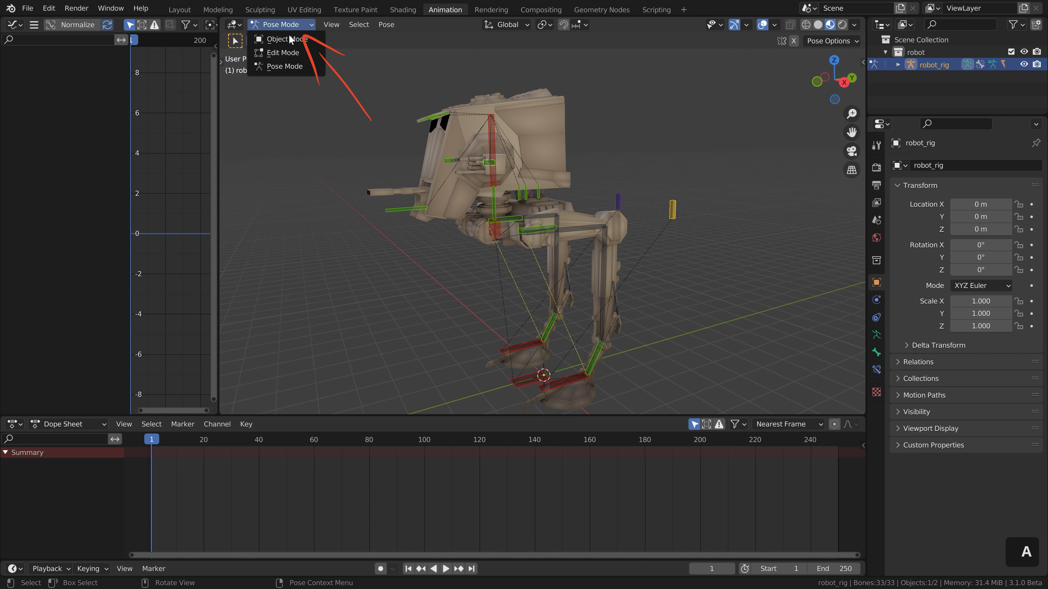
left_click(285, 65)
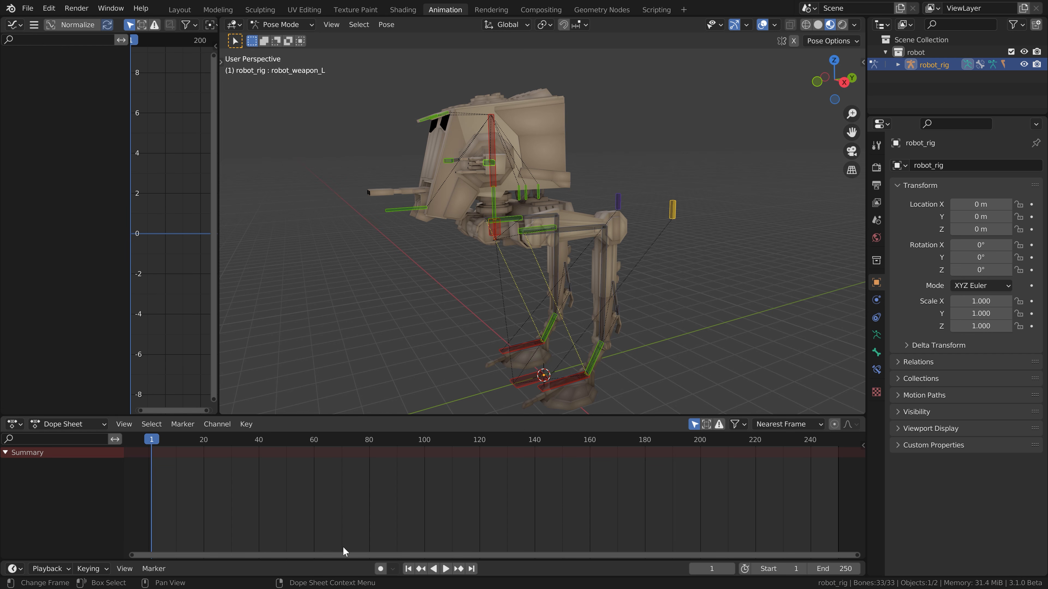
Step: Set the animation's end frame to 100, turn on Auto Keying and open its options
mouse_move(345, 565)
left_mouse_down()
mouse_move(346, 494)
mouse_move(345, 562)
left_mouse_up()
left_click(831, 569)
type("100")
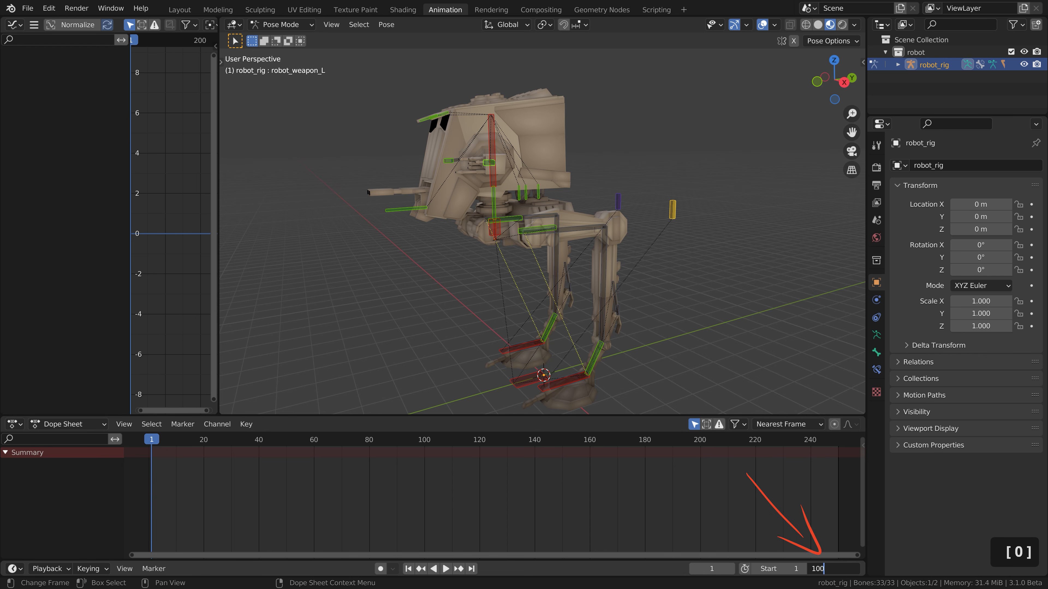
key("Return")
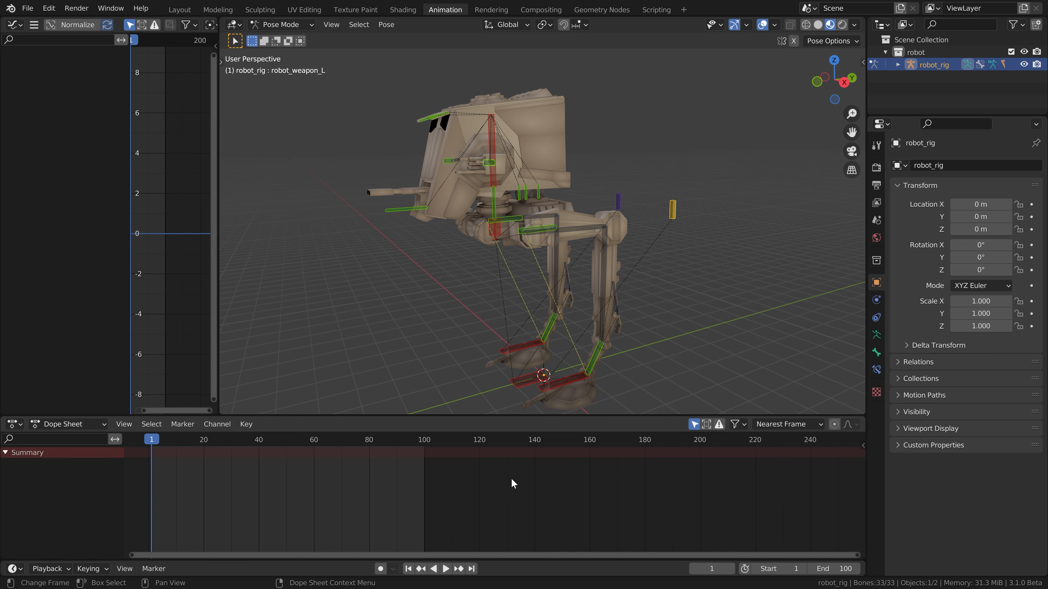
left_click(381, 569)
left_click(393, 569)
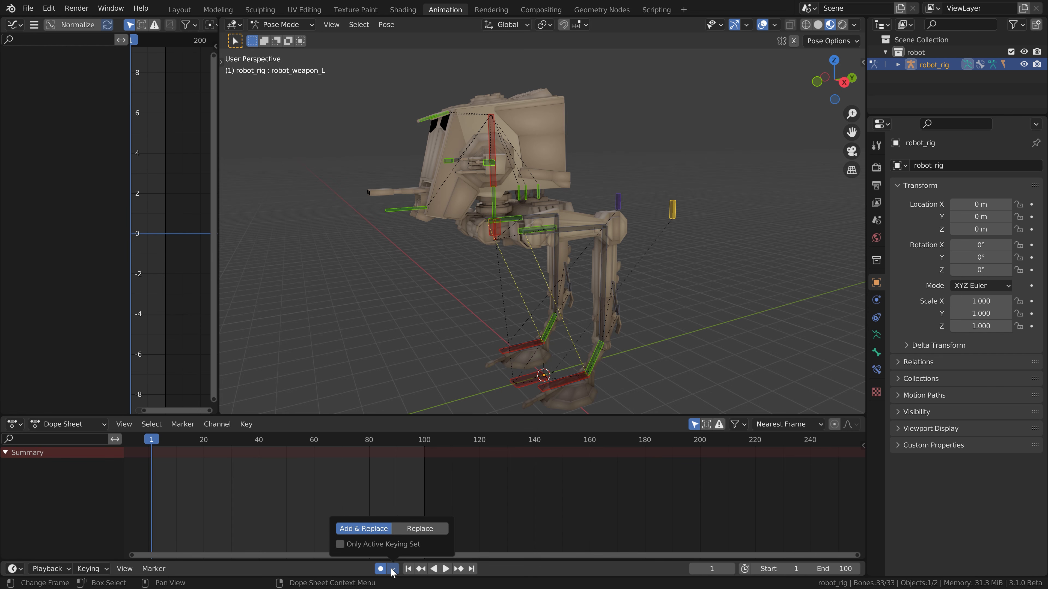
Step: Hide the third bone layer of the robot armature, leaving the other four used layers on
left_click(340, 544)
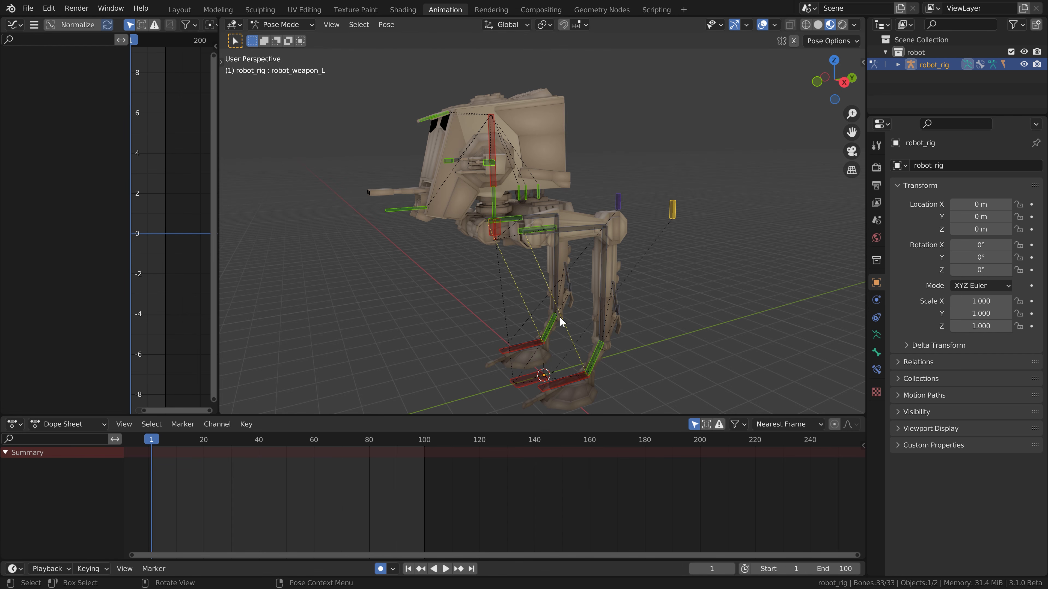
left_click(876, 334)
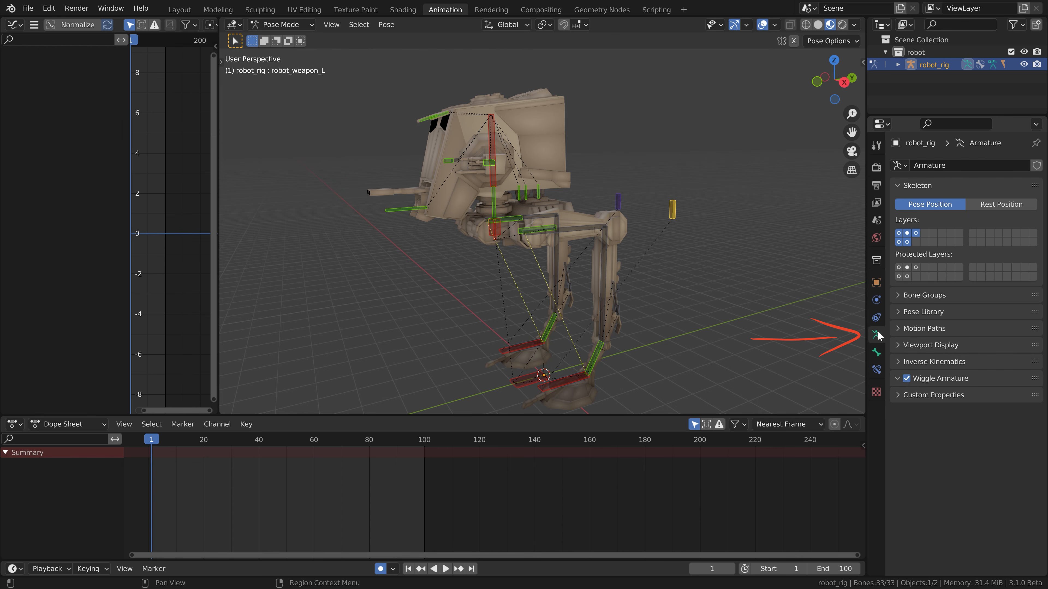
key("shift")
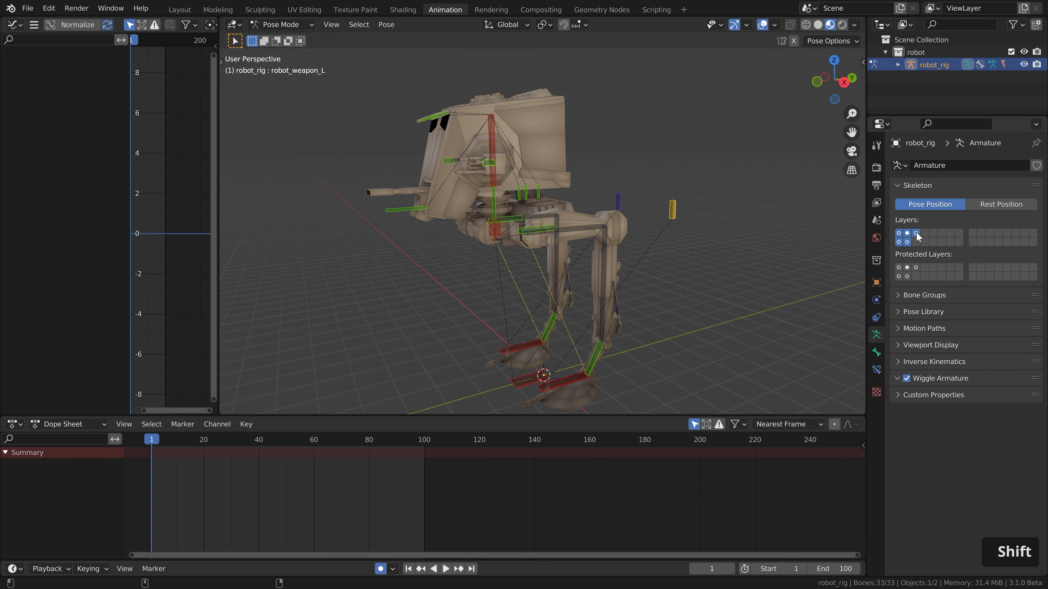
left_click(916, 233, "shift")
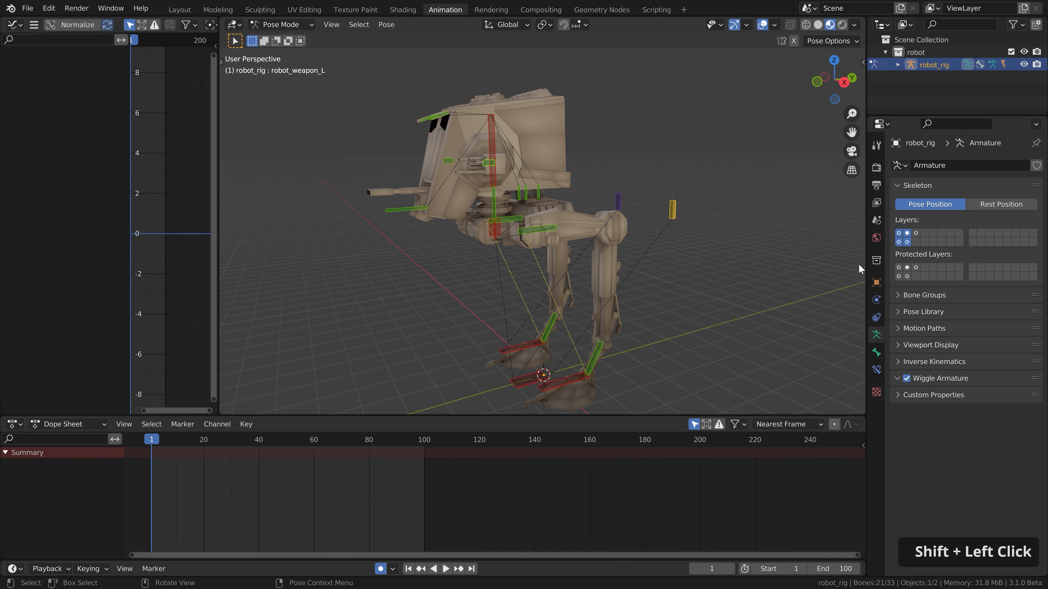
Step: Hide the robot_root bone on the ground between the feet
left_click(533, 375)
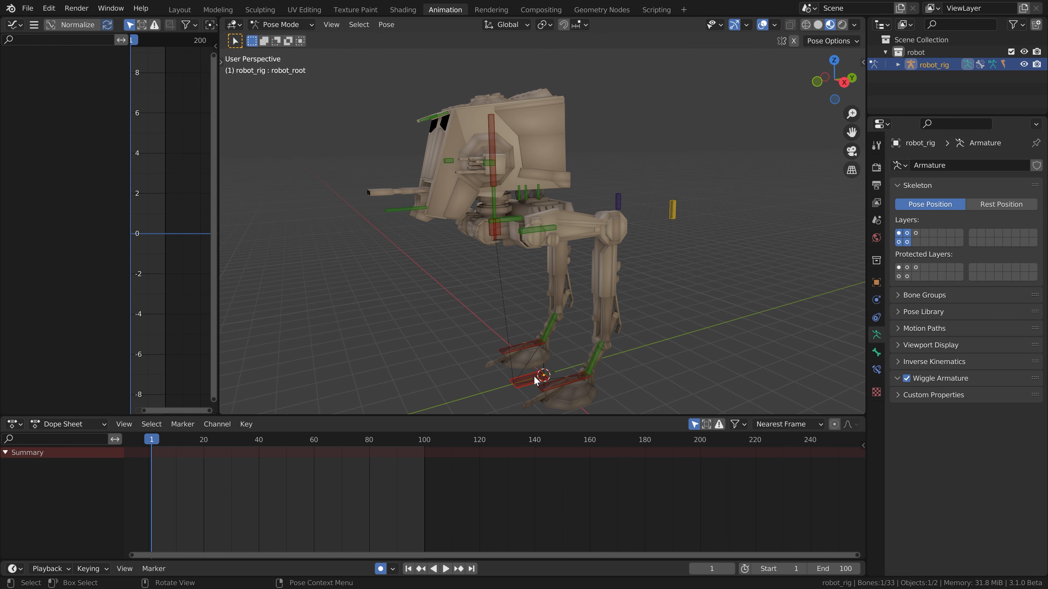
key("g")
right_click(510, 372)
key("h")
Step: Select all visible bones and insert Location & Rotation keyframes for them at frame 1
key("a")
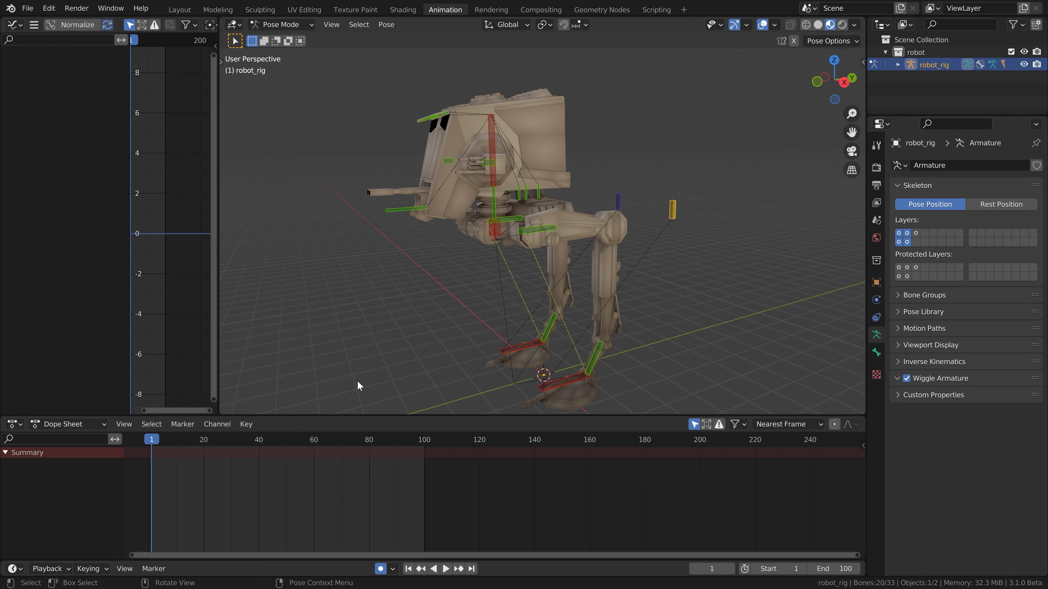
key("i")
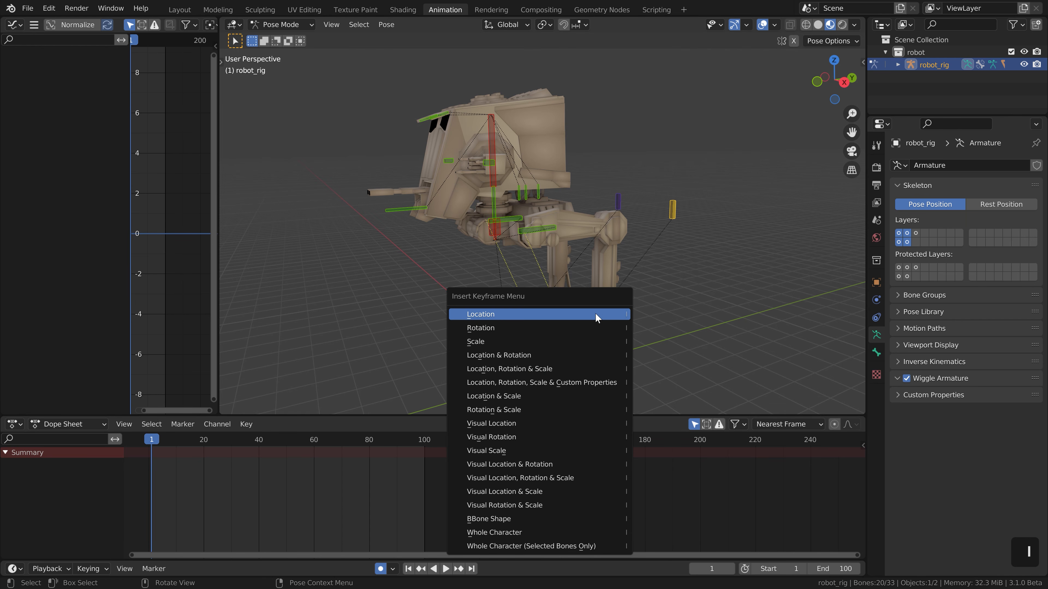
left_click(531, 356)
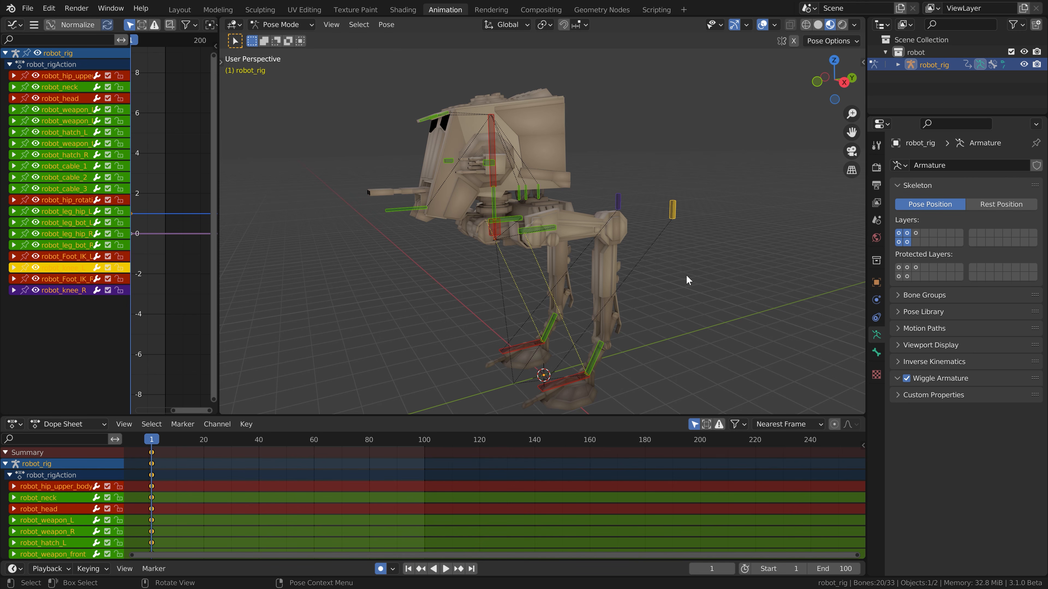
Step: Enlarge the Dope Sheet and examine the armature's bone groups, ending on the main group, alongside the colored channels
left_click_drag(410, 427, 425, 254)
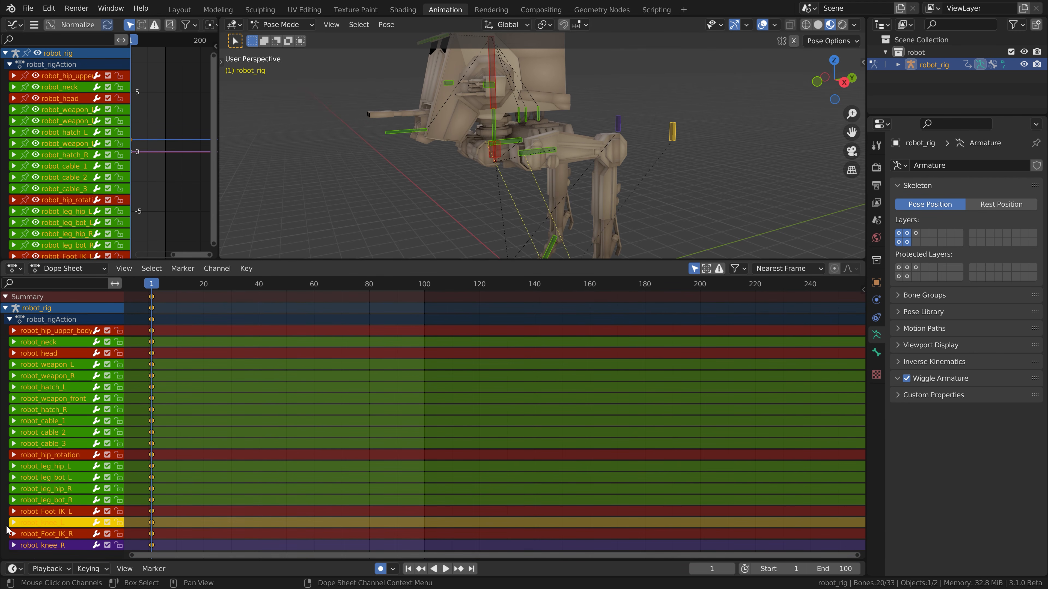
scroll(8, 531, "up", 2)
left_click(913, 296)
left_click(918, 342)
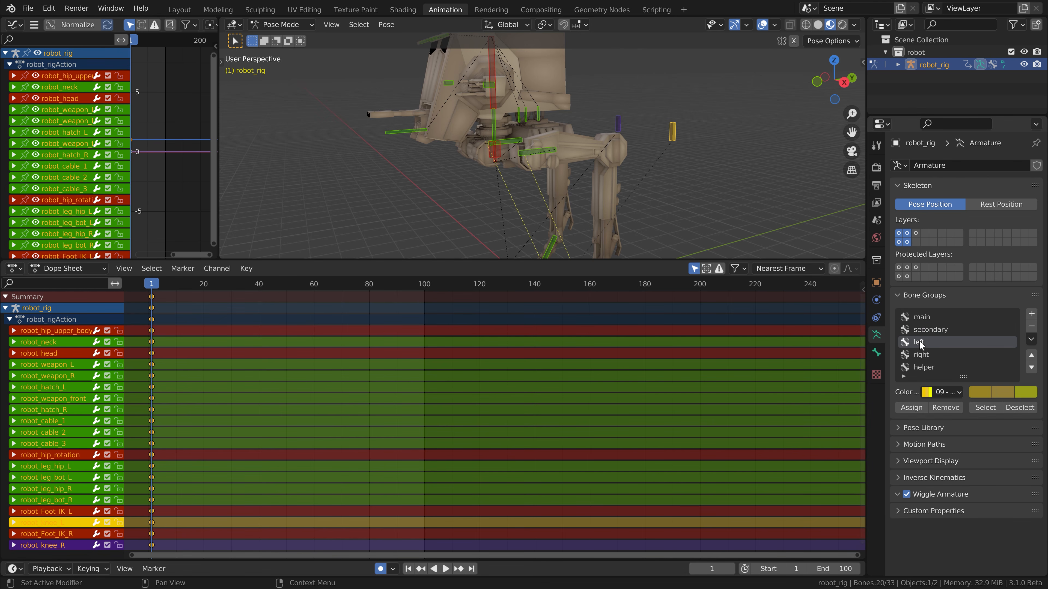
left_click(922, 318)
Step: Isolate the robot_head channel, reselect all bones to examine the full channel list, and shrink the Dope Sheet again
left_click(63, 354)
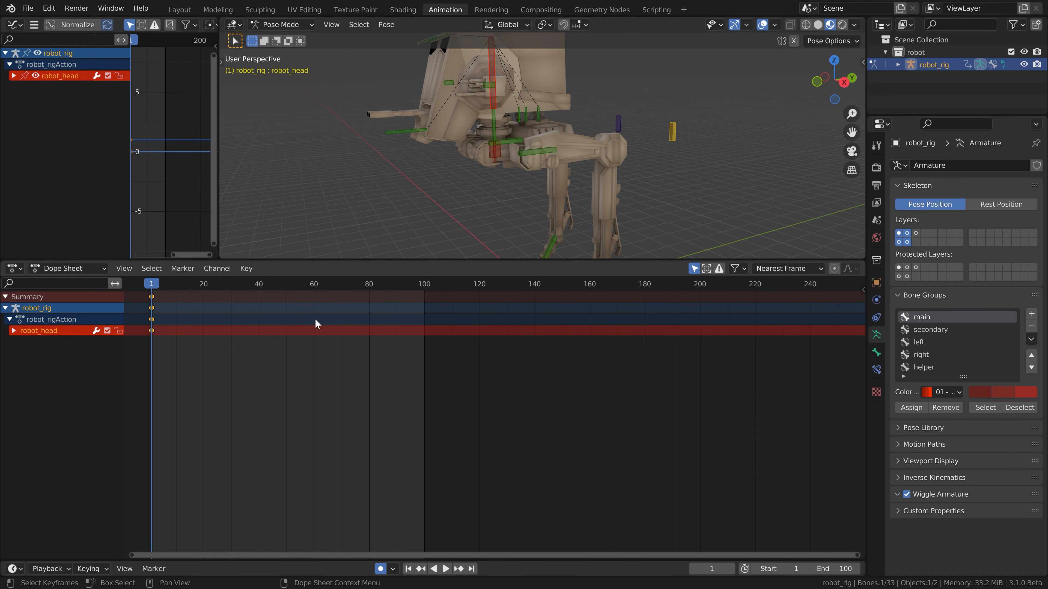
key("a")
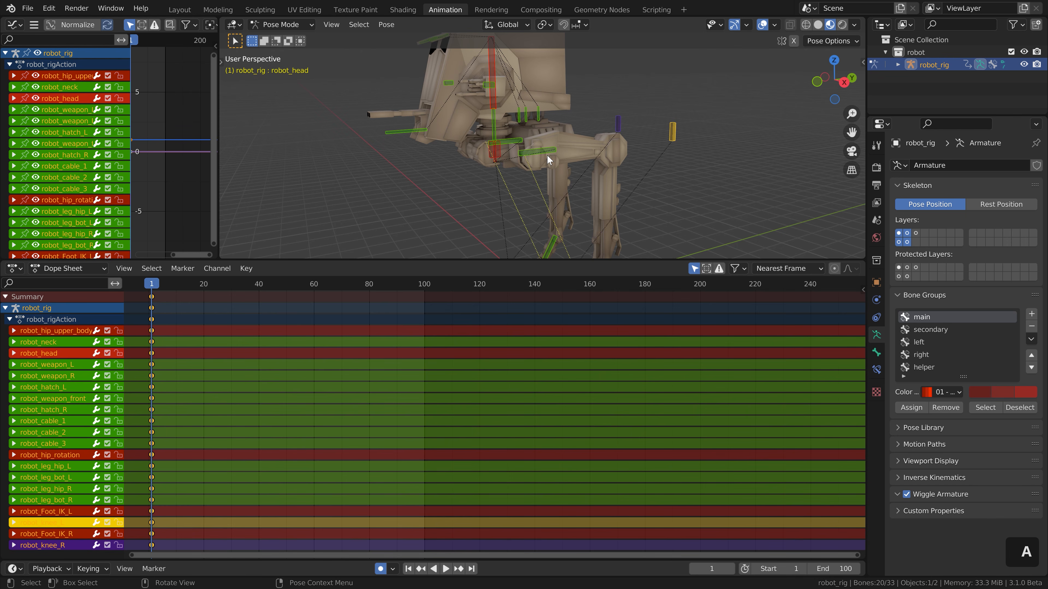
middle_click_drag(47, 514, 48, 510)
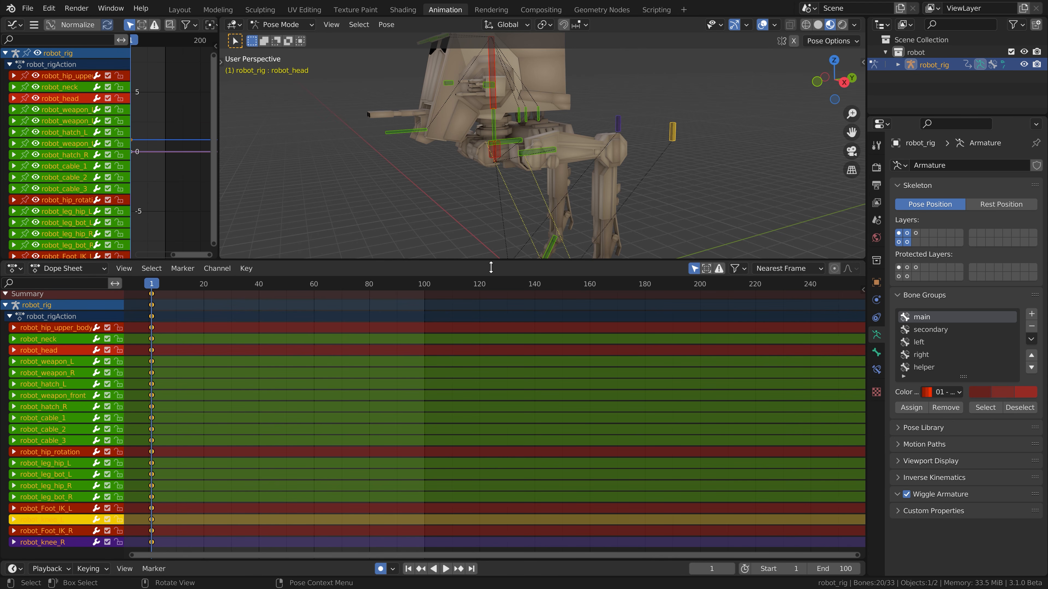
left_click_drag(489, 261, 491, 449)
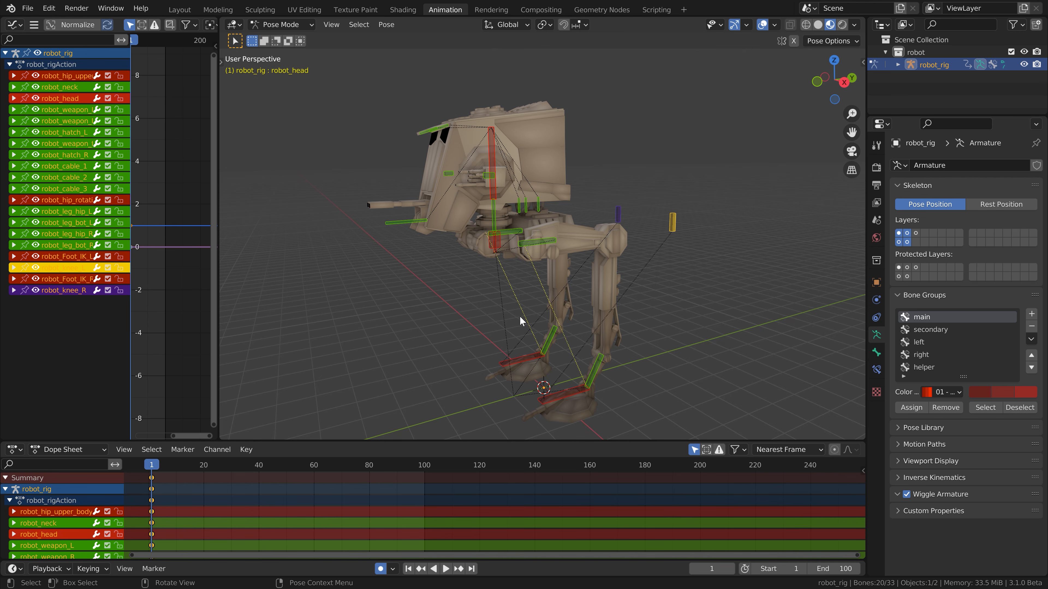
Step: Enable X-axis mirror for posing and try moving the robot_knee_L control bone
middle_click_drag(519, 316, 525, 313)
left_click(793, 41)
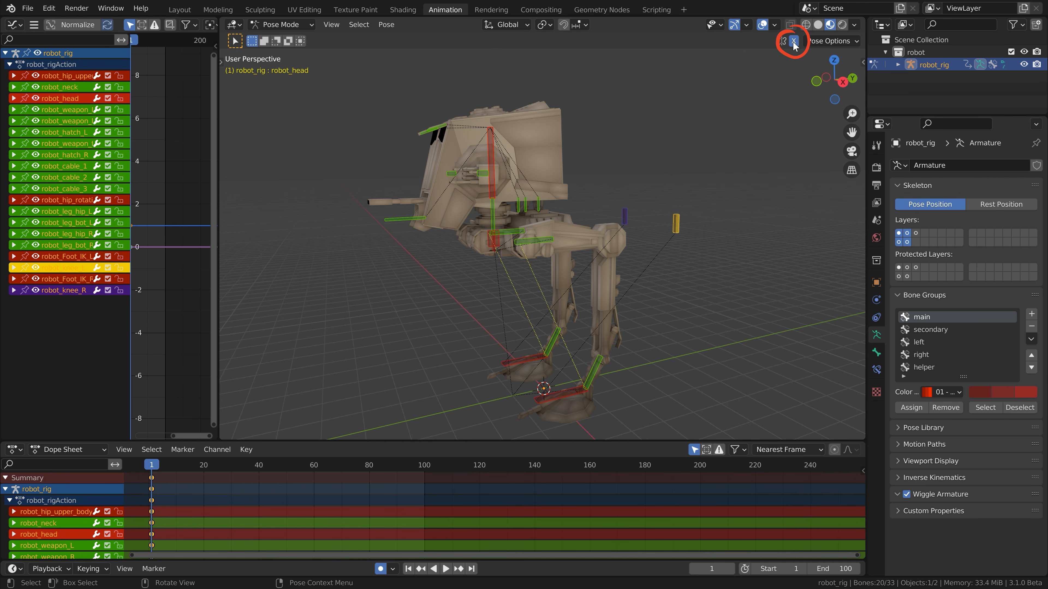
left_click(675, 225)
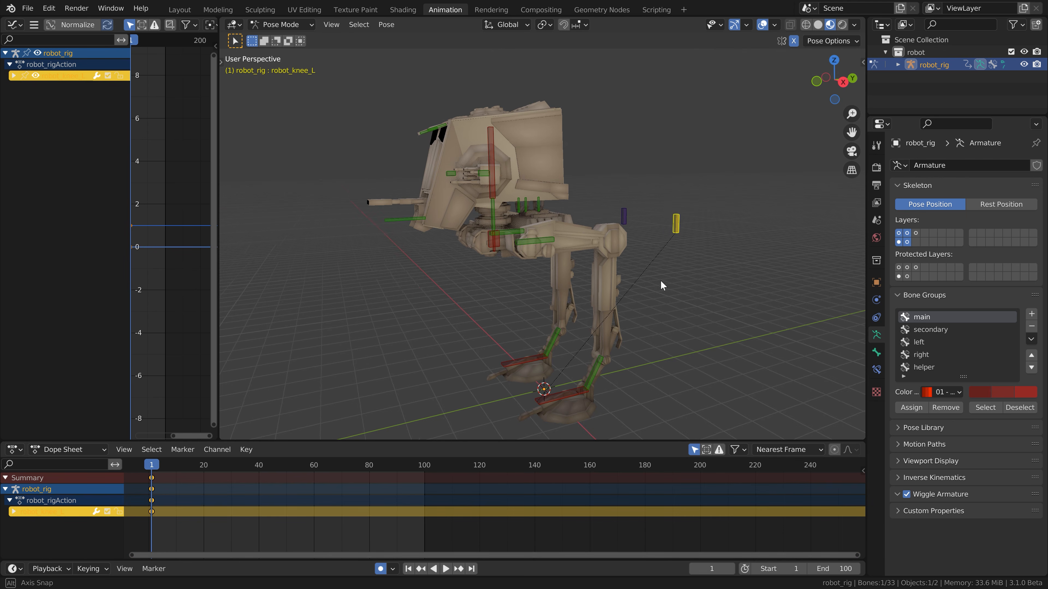
middle_click_drag(662, 286, 674, 272)
key("g")
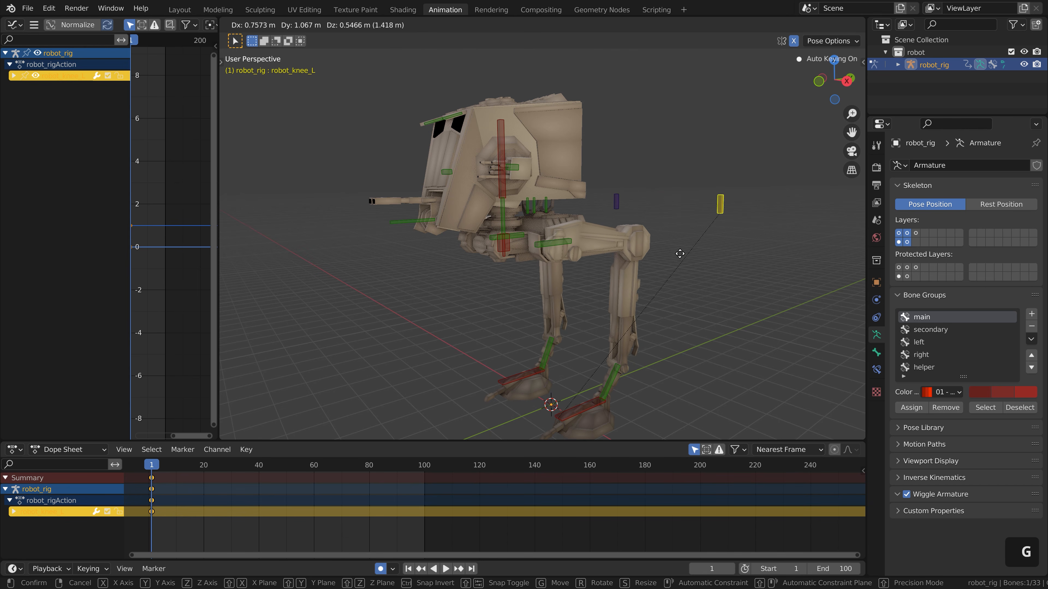
right_click(692, 301)
Step: In the right side view, move robot_hip_upper_body about 0.69 m back and 0.44 m up, and tilt it forward
key("KP_3")
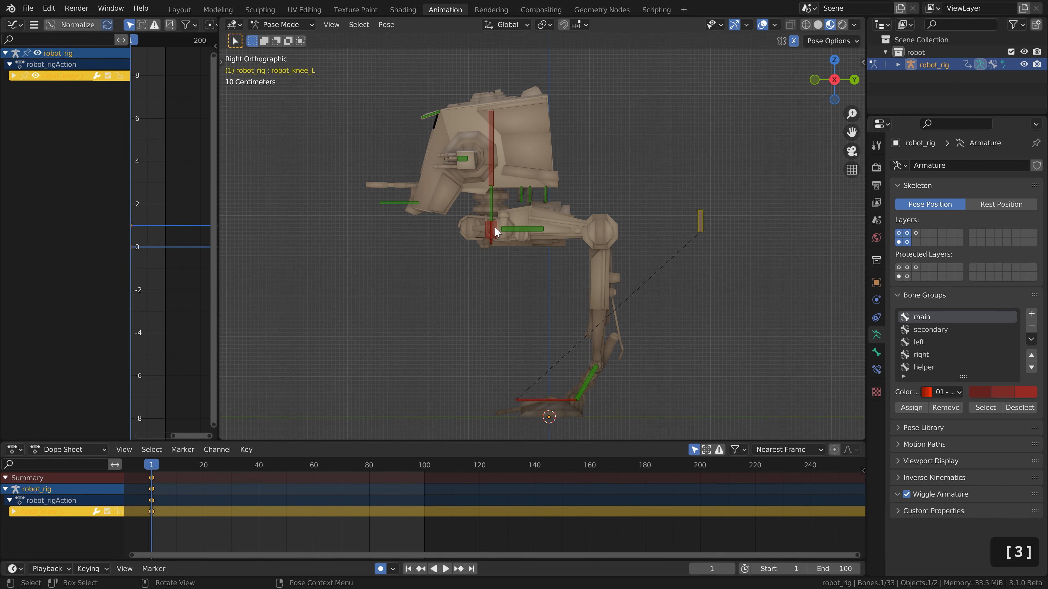
left_click(495, 232)
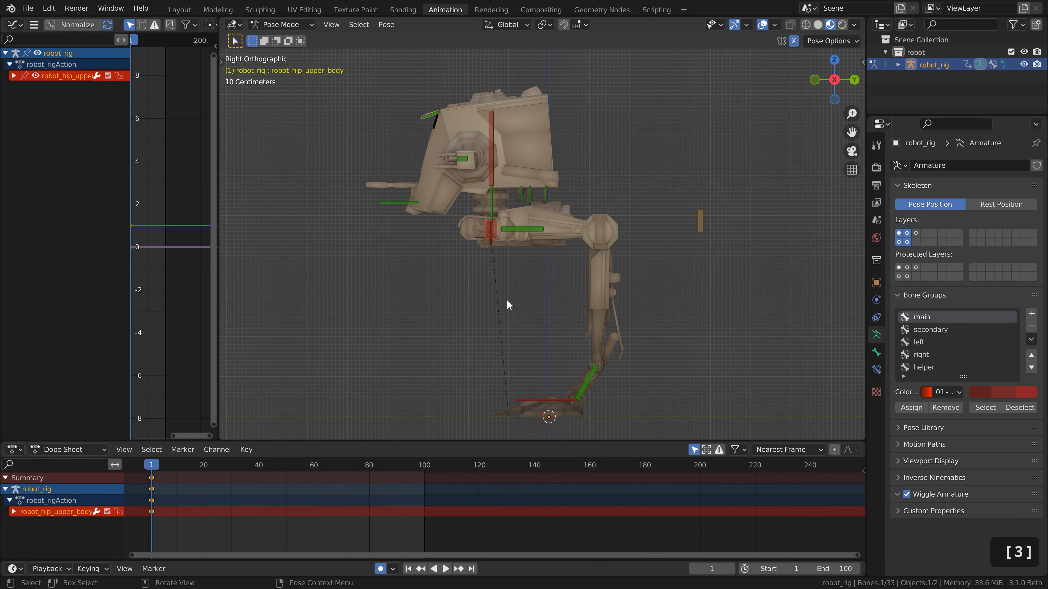
key("g")
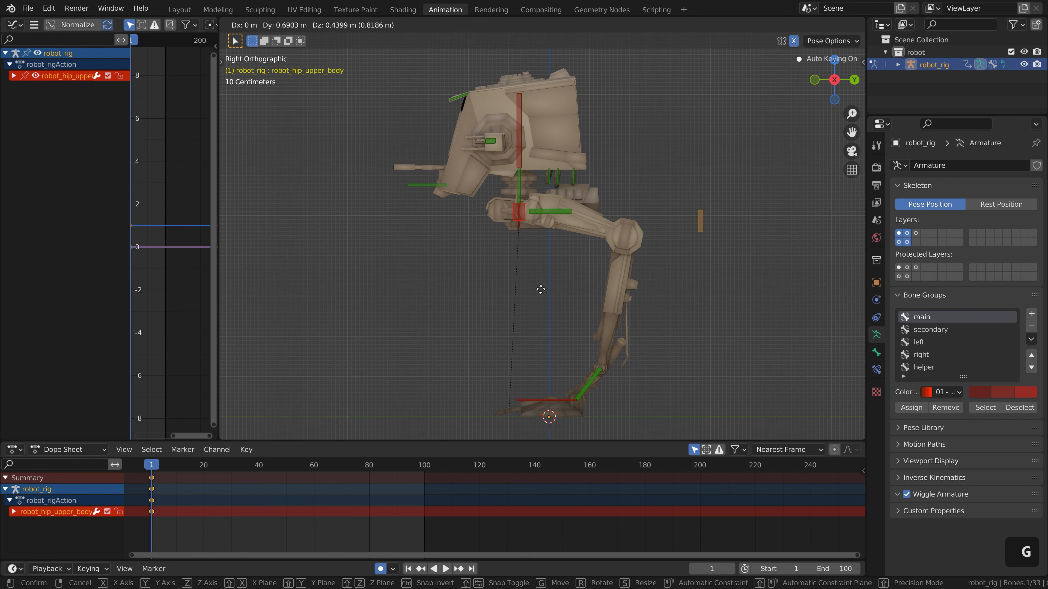
left_click(539, 289)
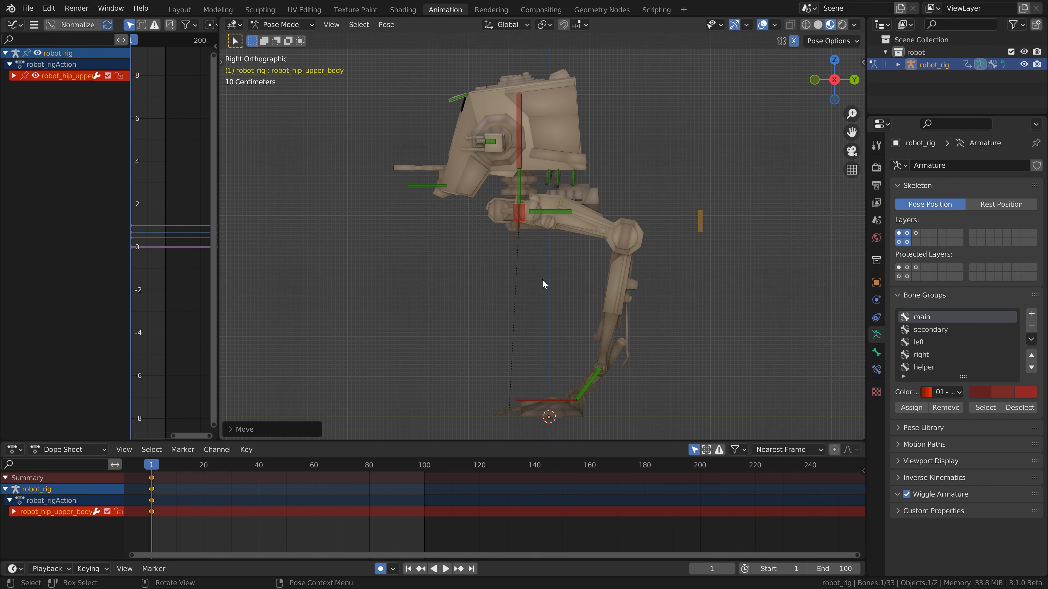
key("r")
left_click(641, 329)
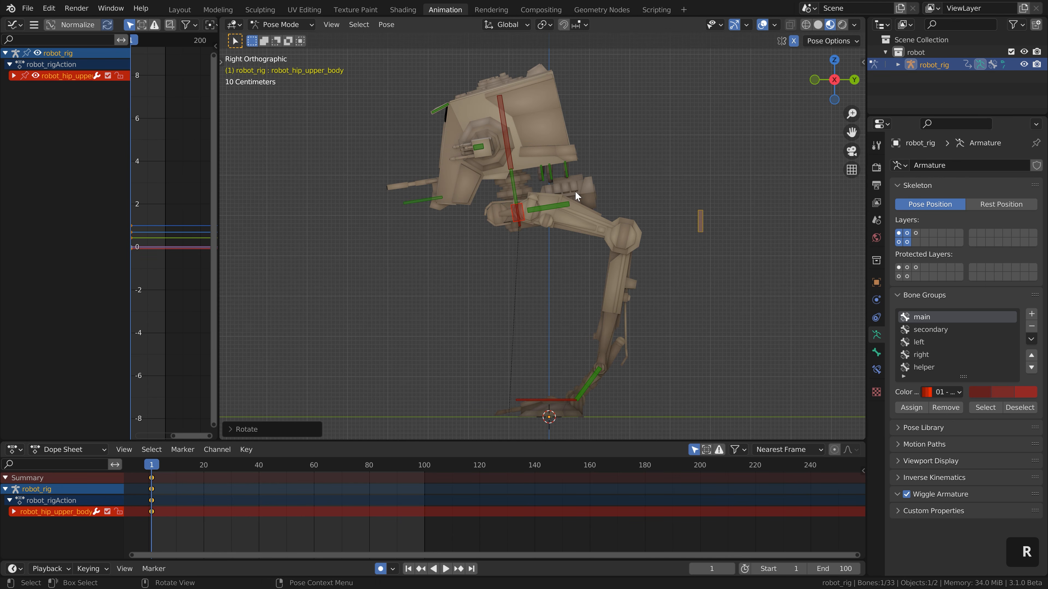
Step: Tilt the robot_head bone slightly further forward and readjust the position of the robot_hip_upper_body bone
left_click(515, 152)
key("r")
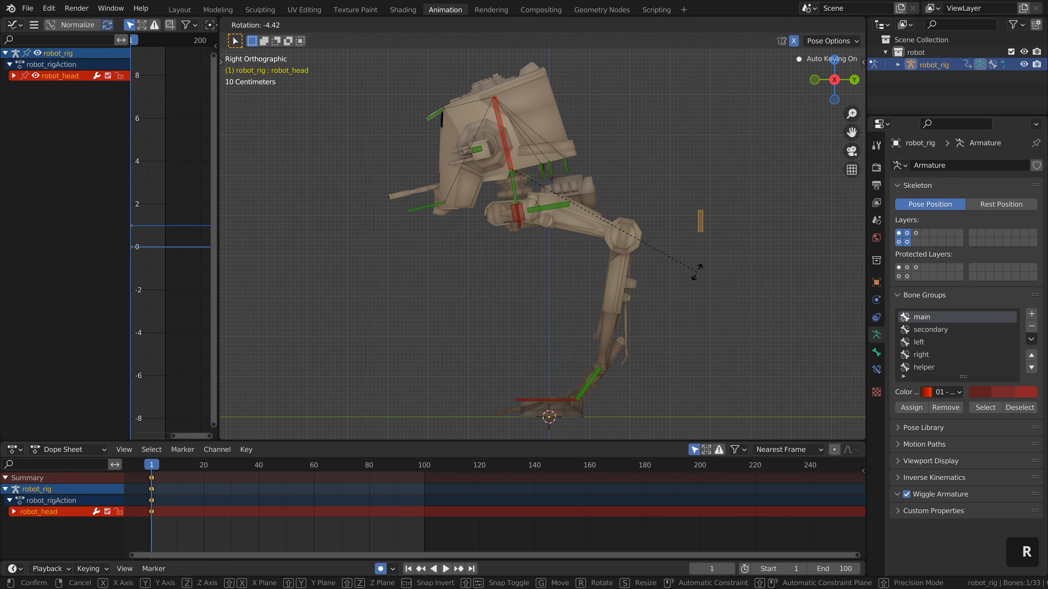
left_click(684, 270)
left_click(511, 224)
key("g")
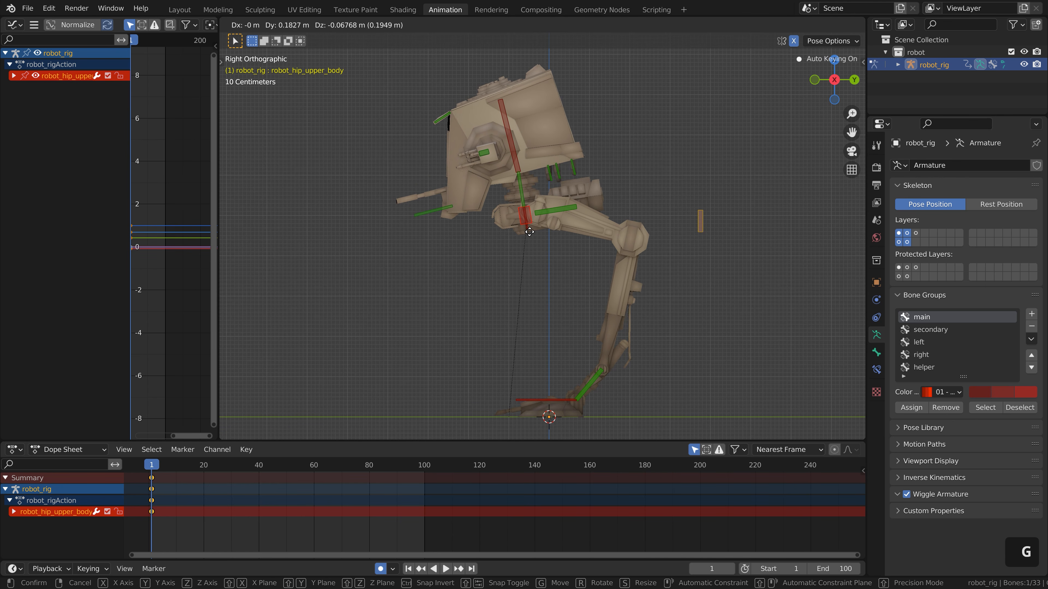
left_click(558, 329)
Step: Rotate the robot_leg_hip_L bone about 25° around its local Z axis, mirrored to the opposite hip
middle_click_drag(601, 356, 603, 312, "shift")
left_click(555, 165)
middle_click_drag(537, 174, 595, 187)
scroll(508, 164, "up", 2)
left_click(500, 148)
middle_click_drag(500, 146, 604, 269)
key("r")
scroll(606, 268, "up", 2)
key("z")
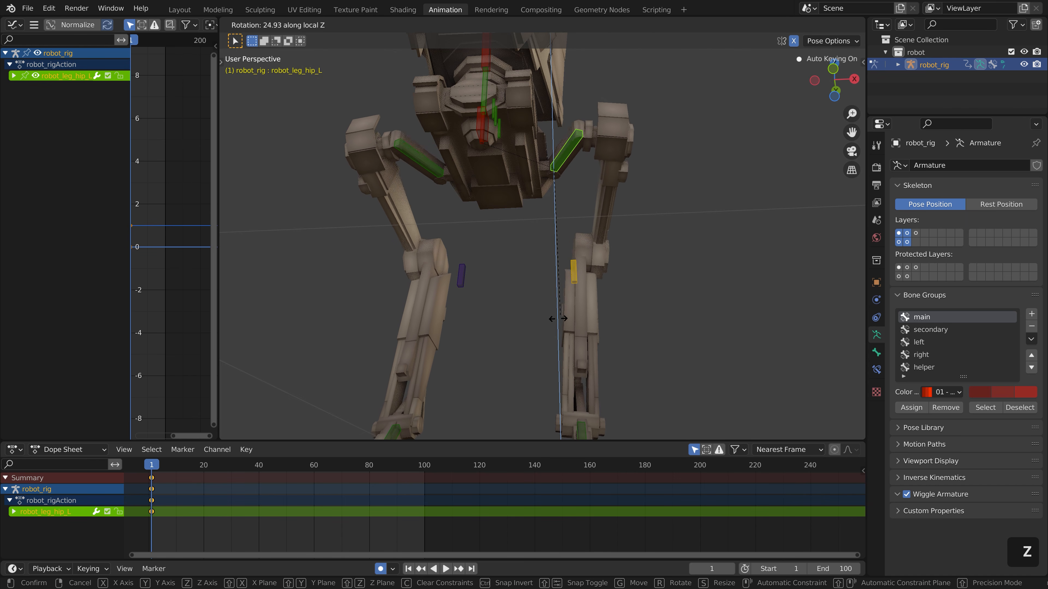
left_click(550, 332)
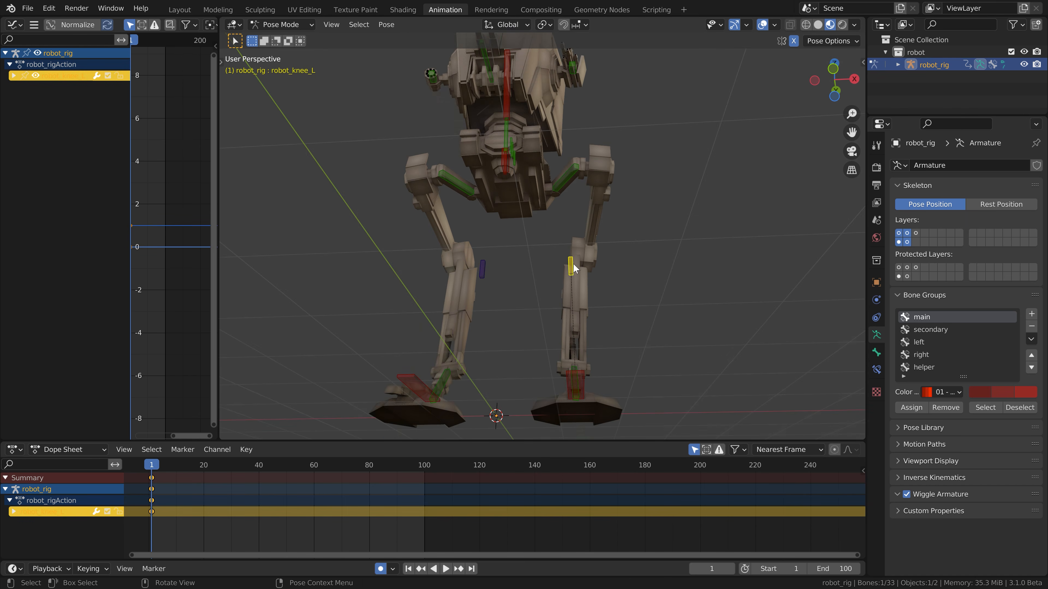
Step: Shift the robot_knee_L control bone slightly inward along the X axis, mirrored to the other knee
middle_click_drag(574, 270, 589, 230)
key("g")
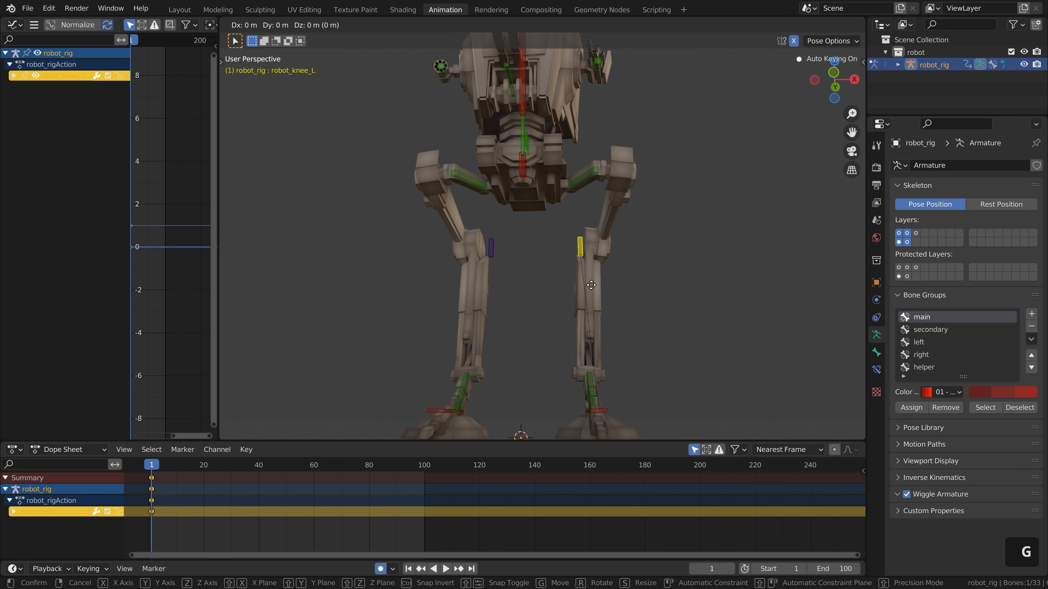
key("x")
left_click(579, 285)
scroll(579, 285, "down", 3)
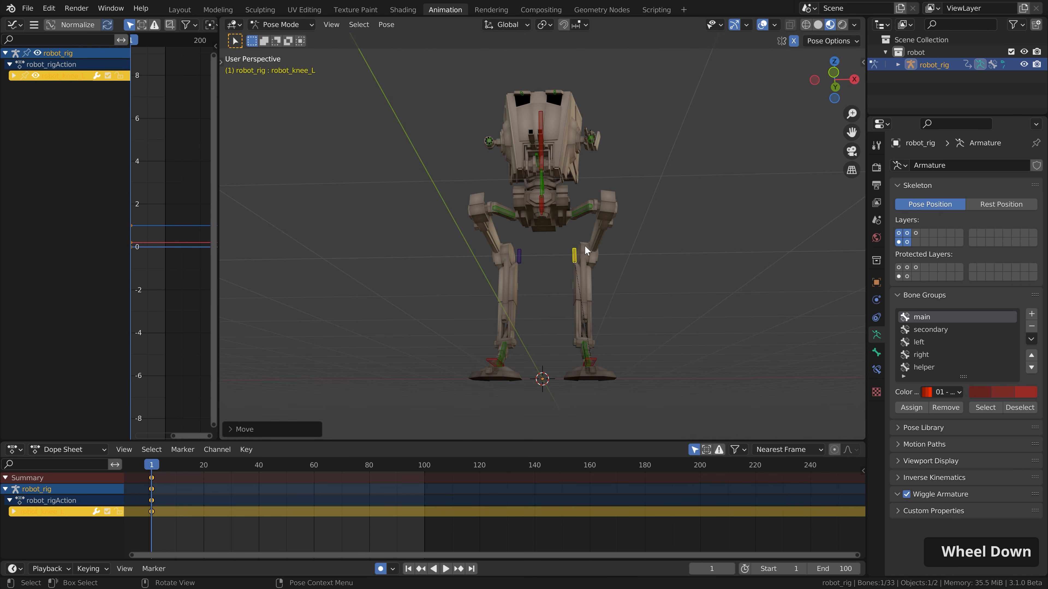
Step: Move the robot_Foot_IK_L bone outward along X by about 0.23 m, mirrored to the other foot
left_click(588, 354)
key("g")
key("x")
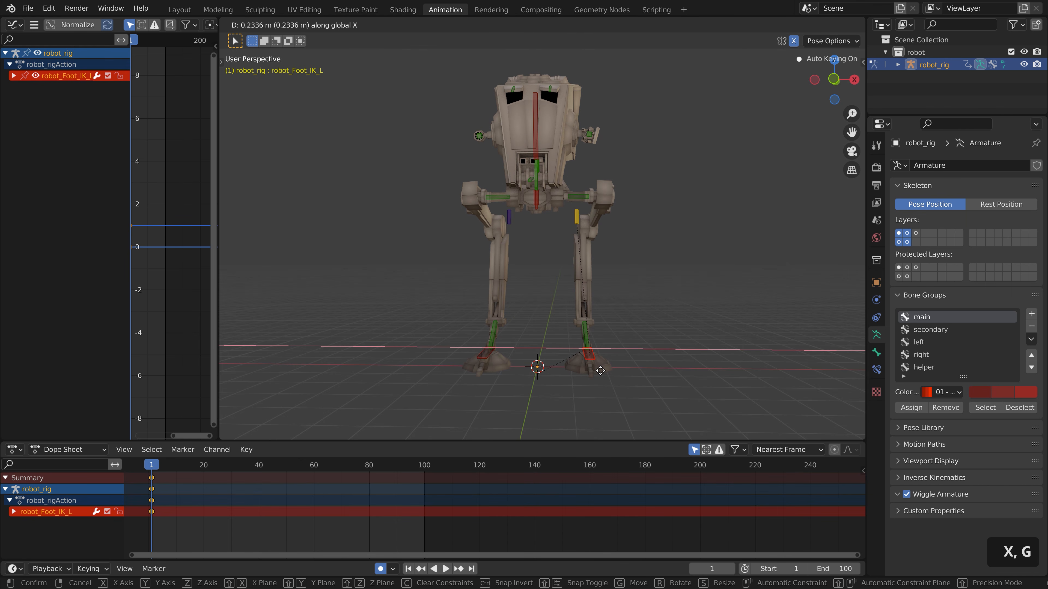
left_click(600, 371)
Step: Turn off X-axis mirror and move the robot_Foot_IK_R bone forward along the Y axis into a stride
mouse_move(580, 305)
middle_mouse_down()
mouse_move(594, 289)
mouse_move(559, 294)
mouse_move(556, 250)
middle_mouse_up()
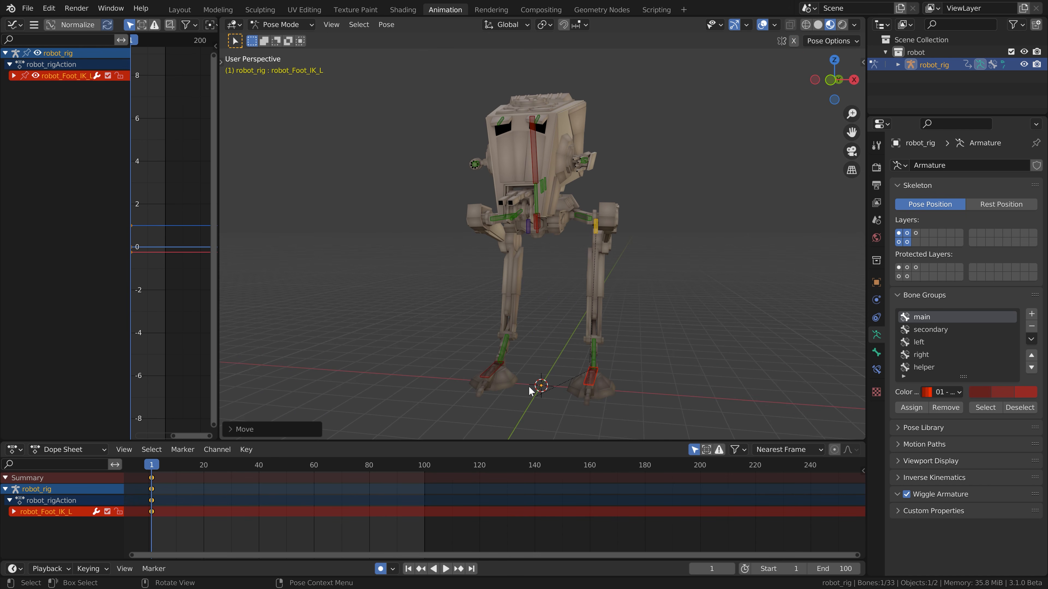
left_click(494, 371)
key("KP_3")
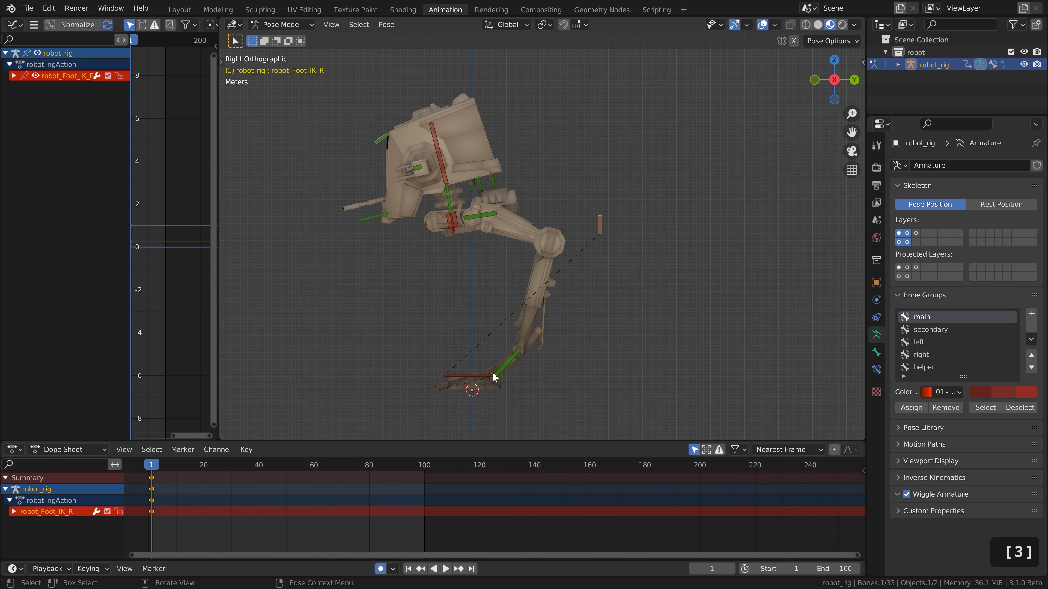
middle_click_drag(492, 372, 546, 393, "shift")
key("g")
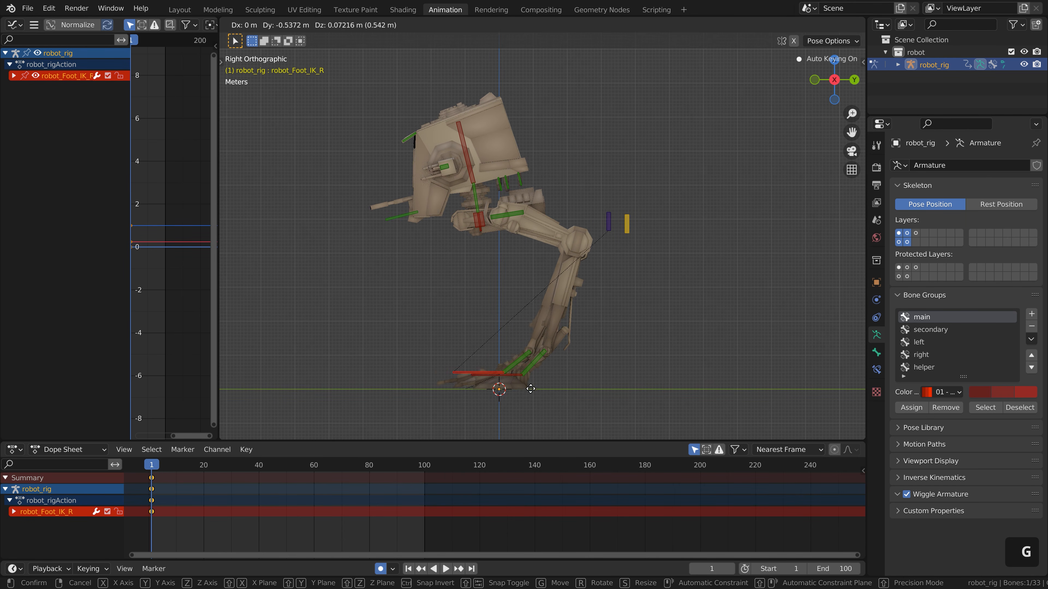
key("y")
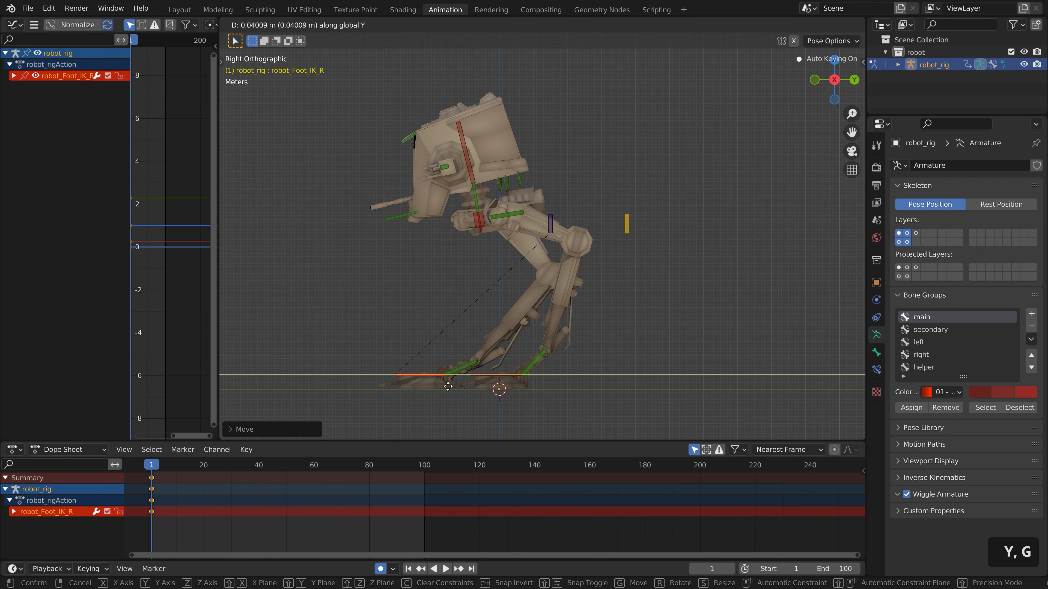
left_click(448, 386)
Step: Move the robot_Foot_IK_L bone backward along the Y axis by about 1.8 m
left_click(498, 374)
key("g")
key("y")
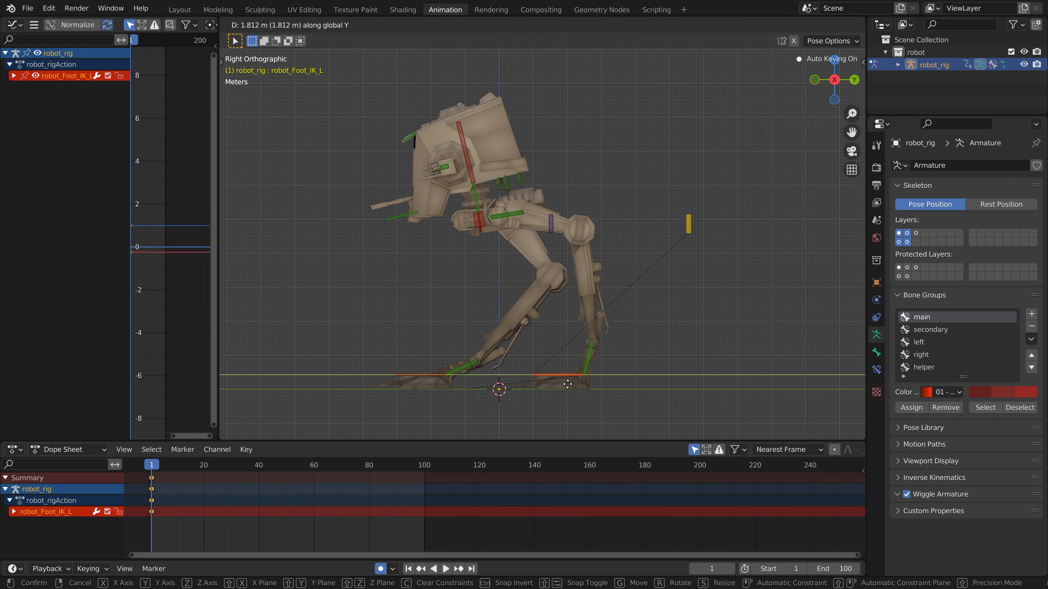
left_click(563, 379)
scroll(588, 278, "down", 1)
middle_click_drag(588, 279, 548, 269, "shift")
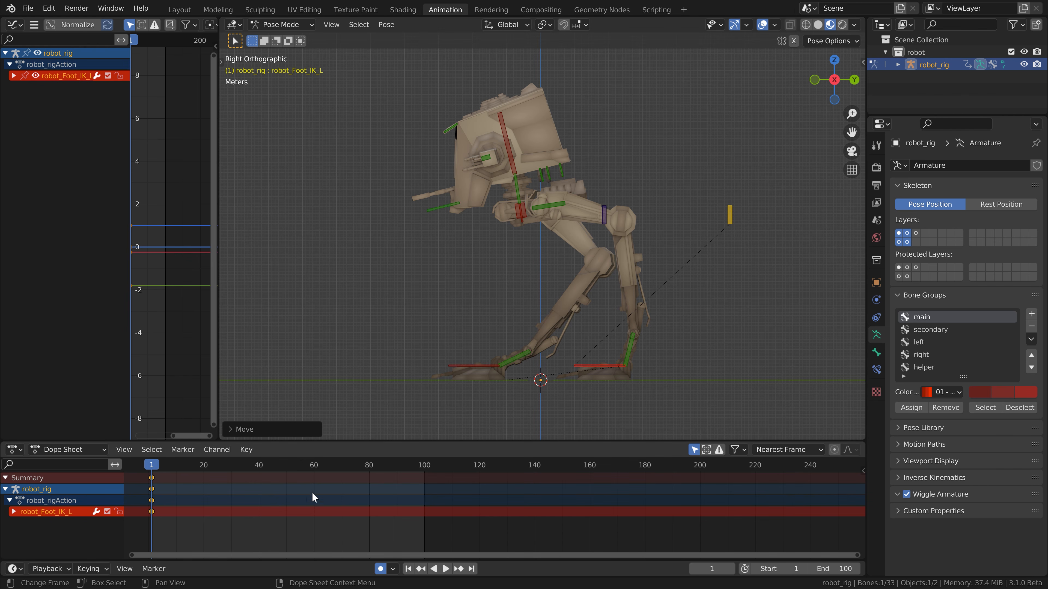
Step: Add robot_Foot_IK_R to the selection and duplicate both foot bones' frame 1 keyframes to frame 100
middle_click_drag(309, 495, 481, 499)
scroll(338, 504, "down", 2)
scroll(485, 505, "up", 3)
scroll(485, 506, "up", 2)
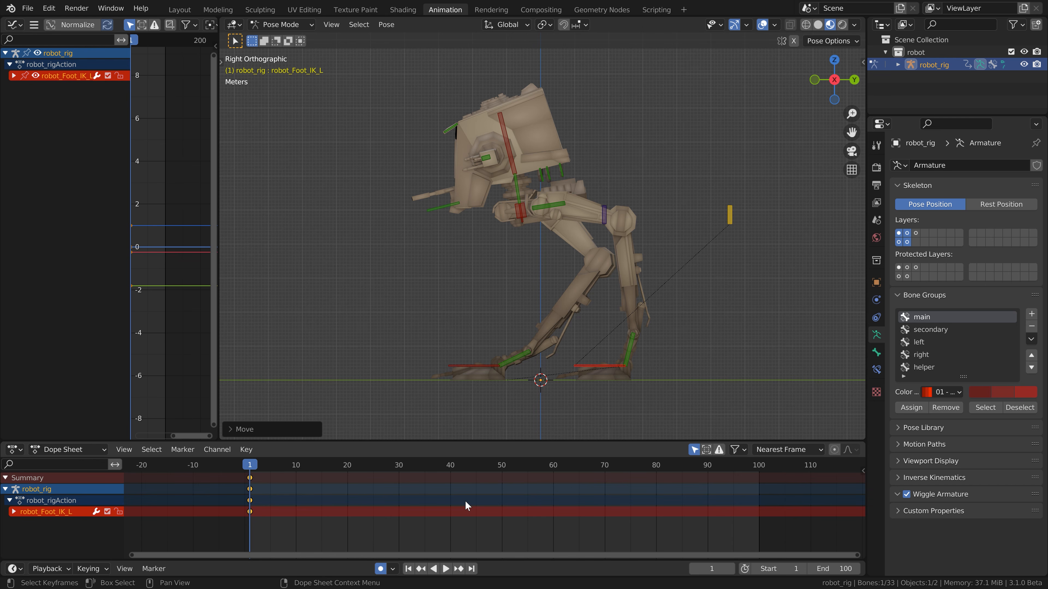
key("shift")
left_click(477, 365, "shift")
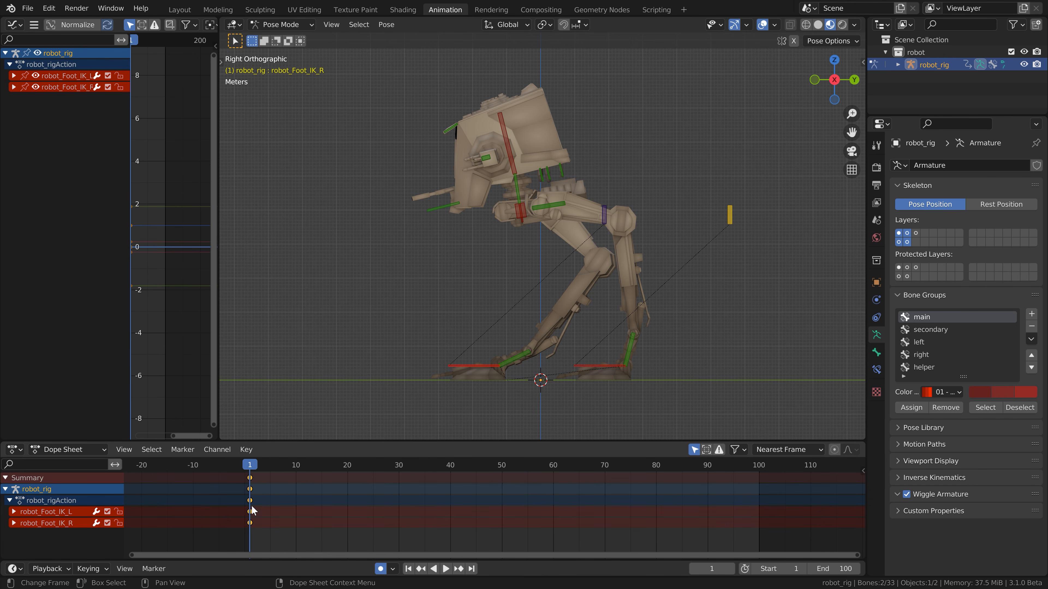
key("shift+d")
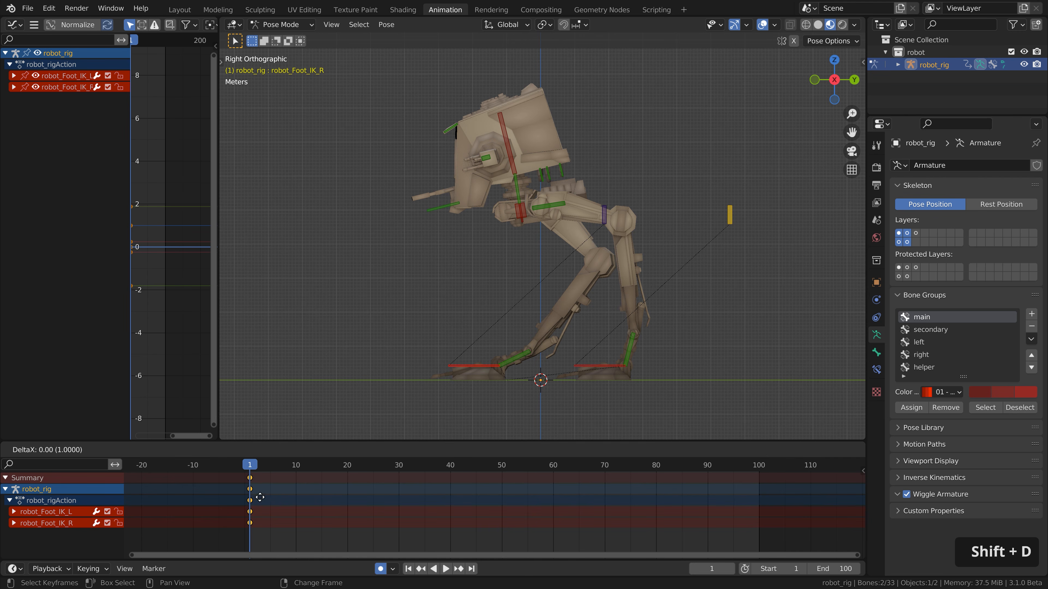
left_click(764, 500)
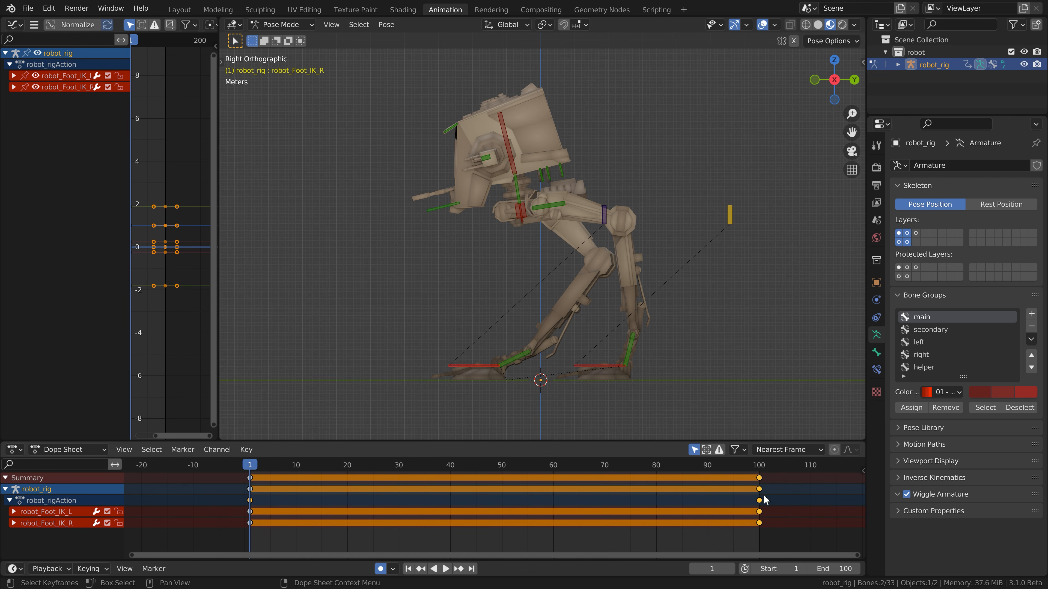
Step: Copy the frame 1 foot keyframes, paste them flipped at frame 50, and play back the stride
left_click(502, 465)
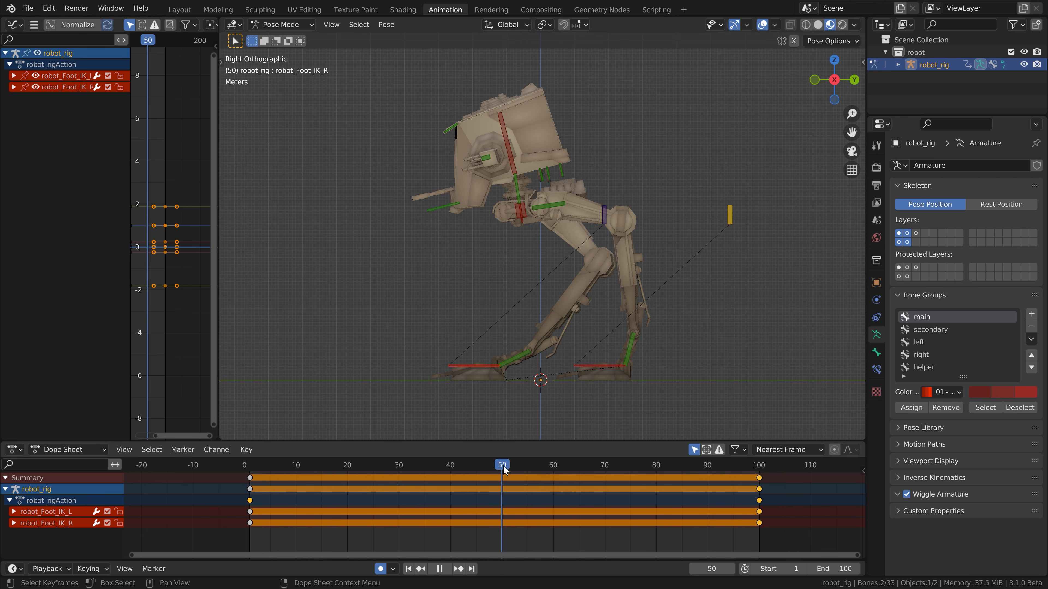
left_click(250, 479)
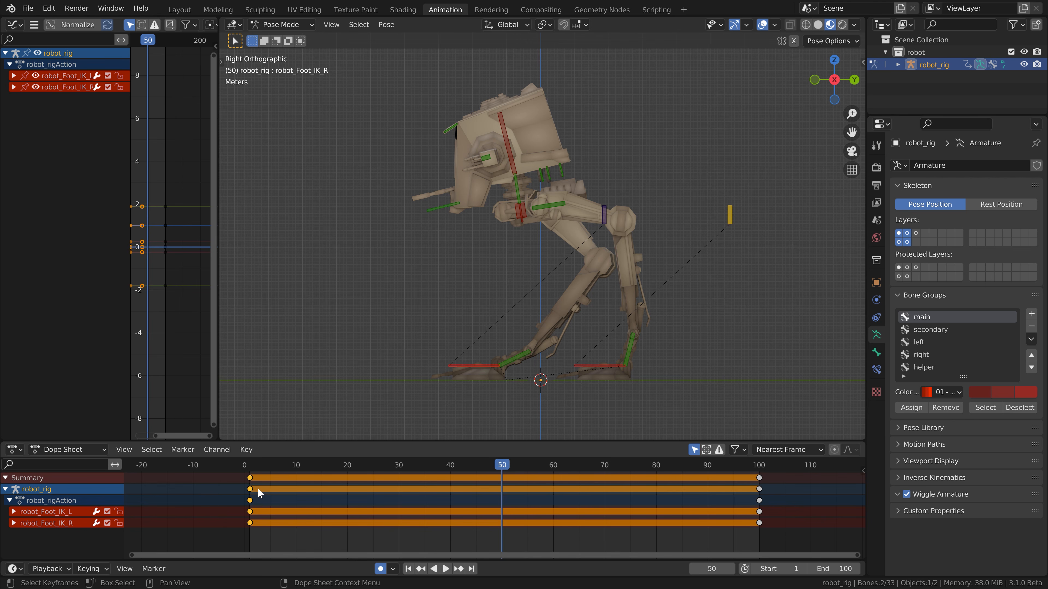
key("ctrl+c")
key("ctrl+shift+v")
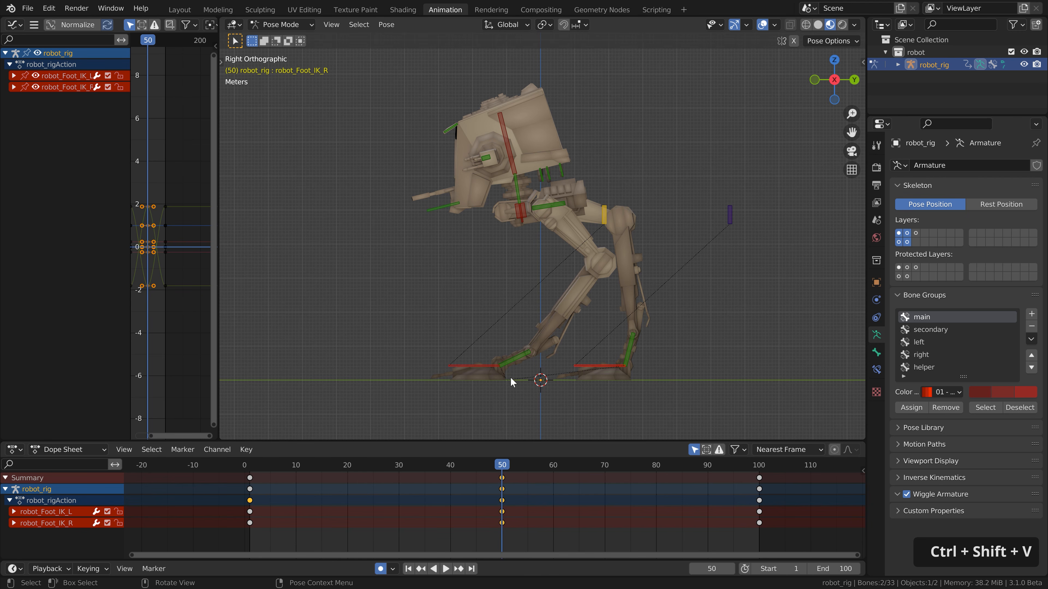
middle_click_drag(510, 367, 555, 368)
mouse_move(501, 468)
left_mouse_down()
mouse_move(302, 473)
mouse_move(794, 471)
mouse_move(233, 480)
mouse_move(503, 487)
left_mouse_up()
left_click(244, 451)
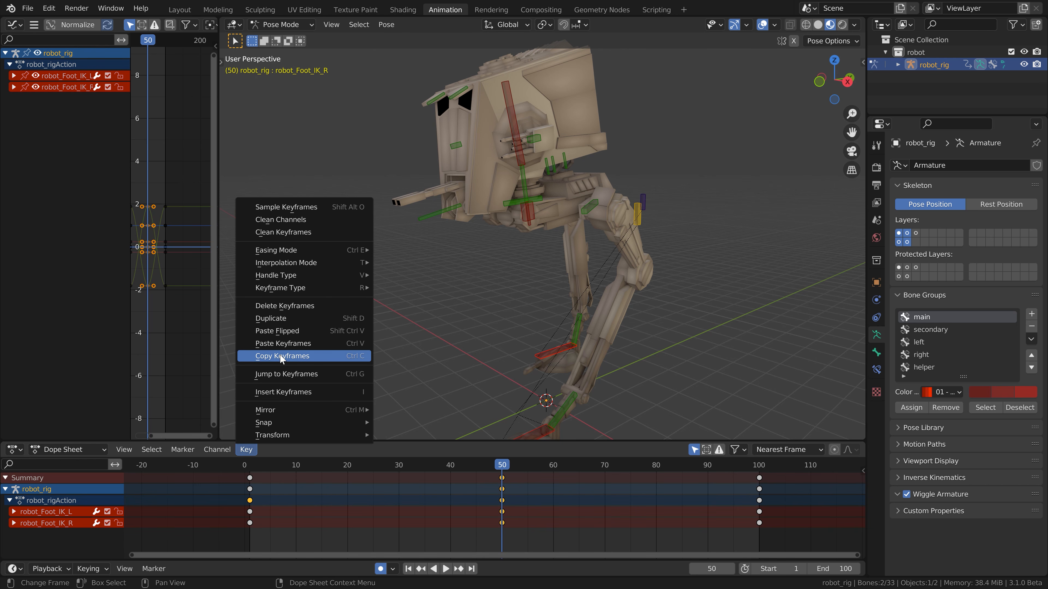
key("KP_3")
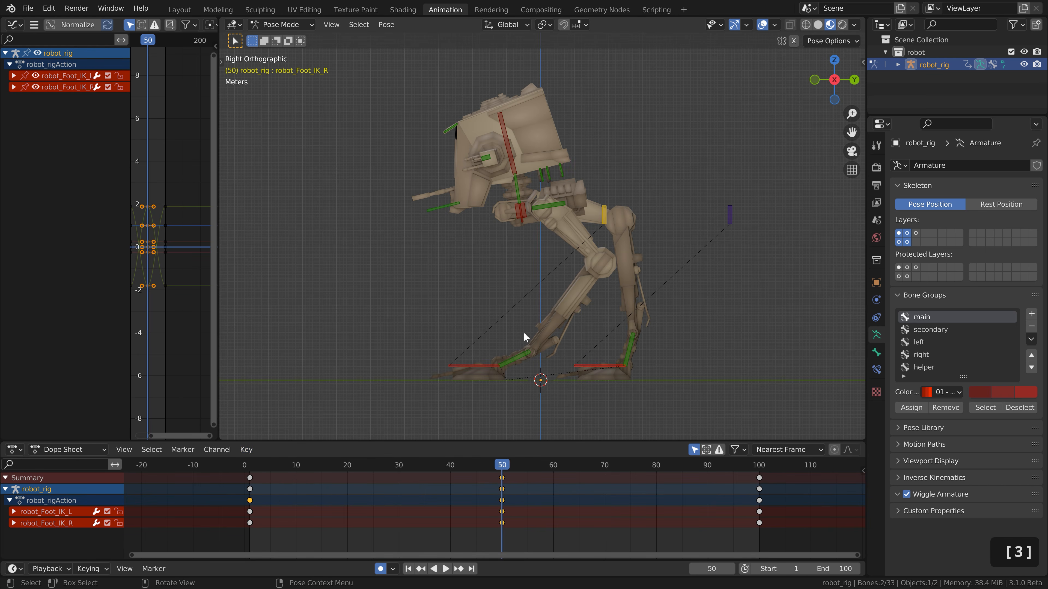
key("space")
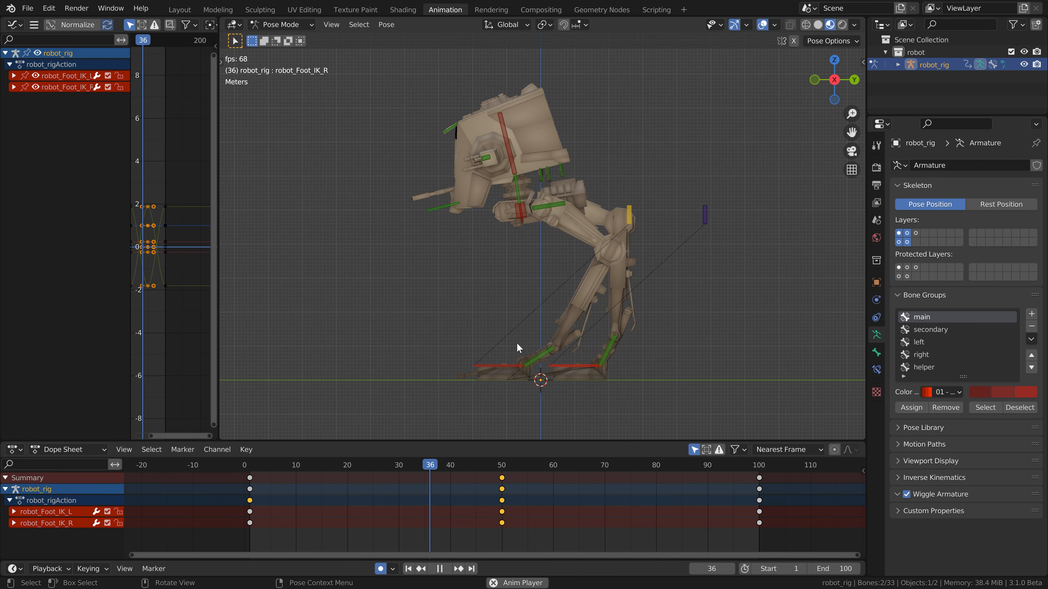
key("space")
Step: At frame 25, raise the robot_Foot_IK_L bone along the Z axis and rotate it so the toes tilt down
left_click_drag(249, 467, 374, 493)
left_click(565, 371)
key("z")
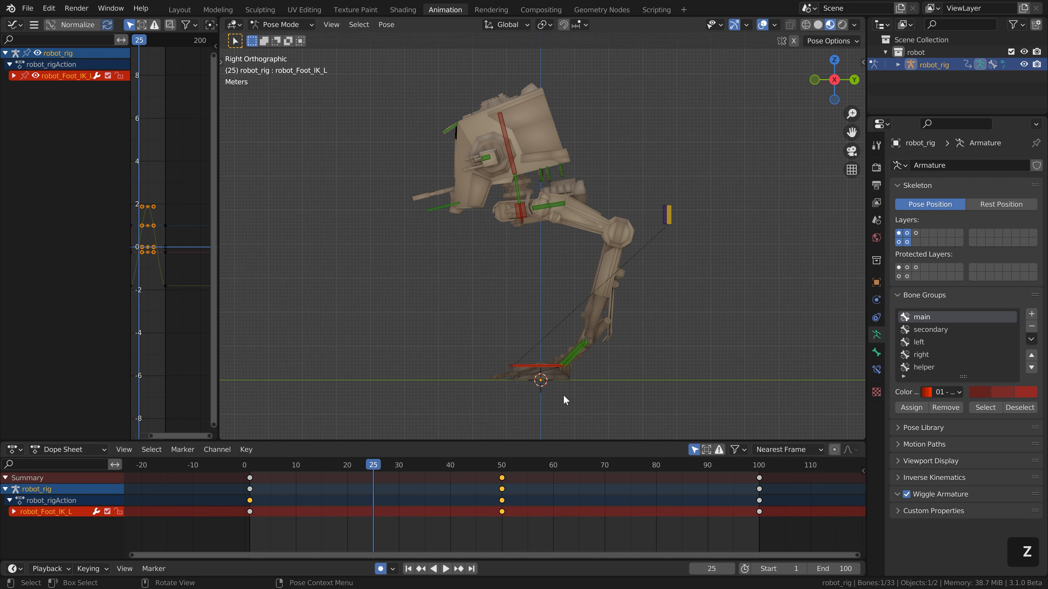
key("g")
key("z")
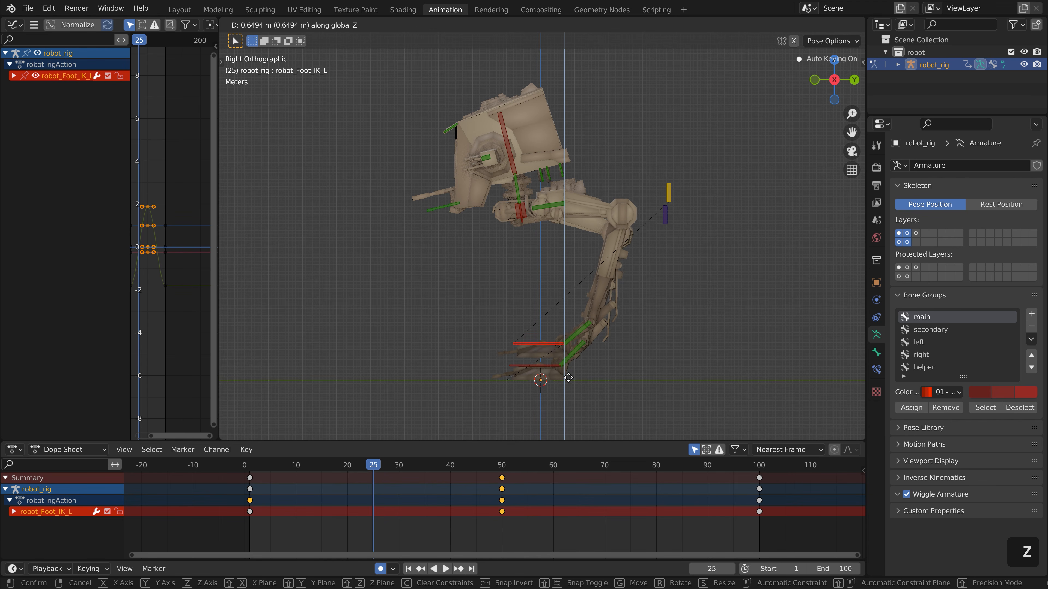
left_click(649, 407)
key("r")
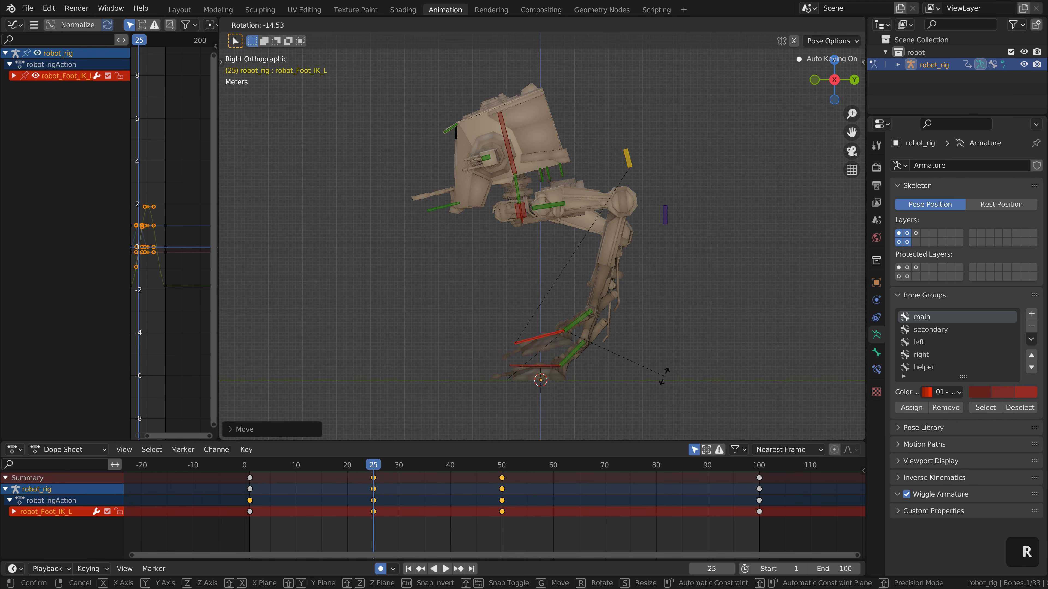
left_click(663, 372)
left_click(434, 498)
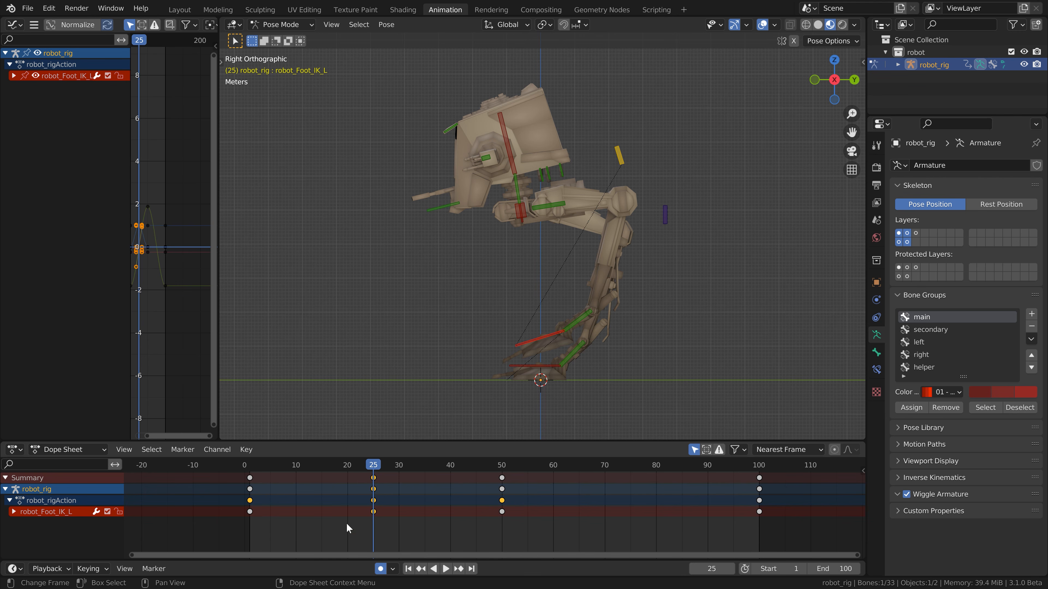
Step: Examine the dope sheet's keyframe hierarchy from the Summary down to the individual bone channels, including the transform channels of robot_cable_3
left_click(249, 500)
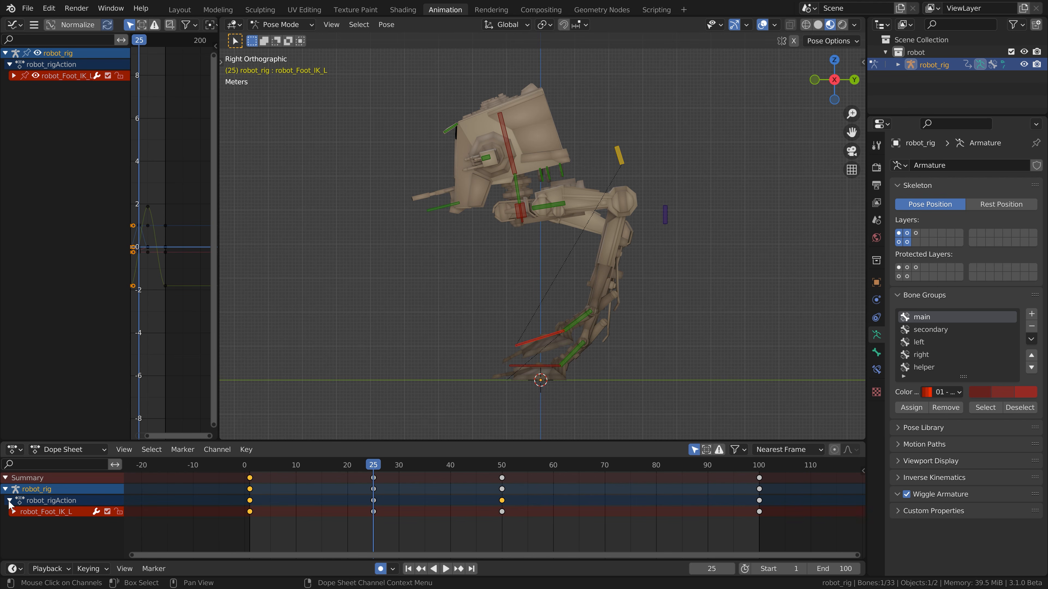
left_click(9, 500)
left_click(5, 489)
left_click(5, 478)
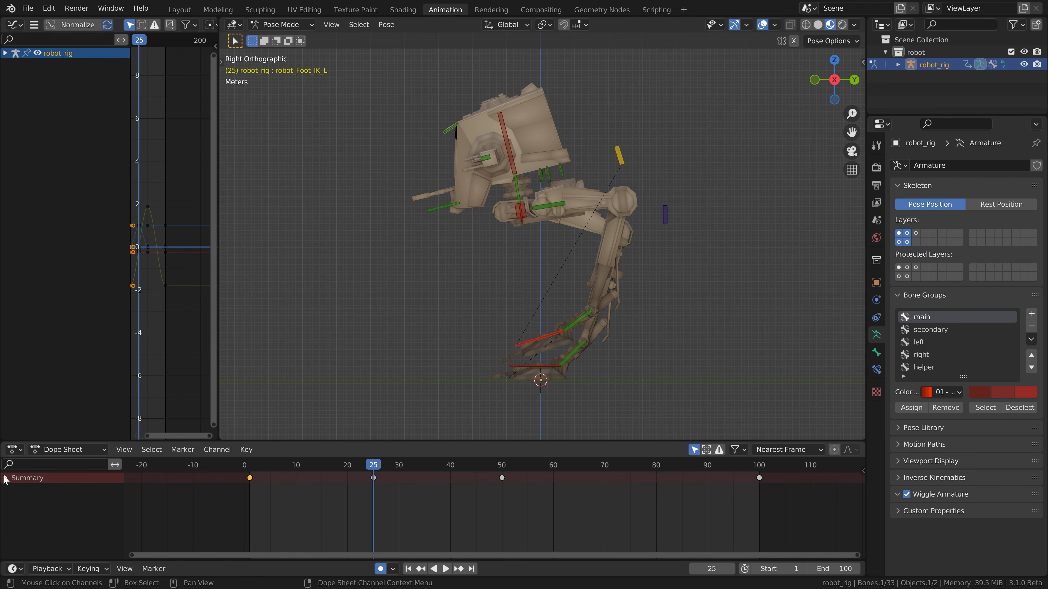
left_click(5, 478)
left_click(5, 488)
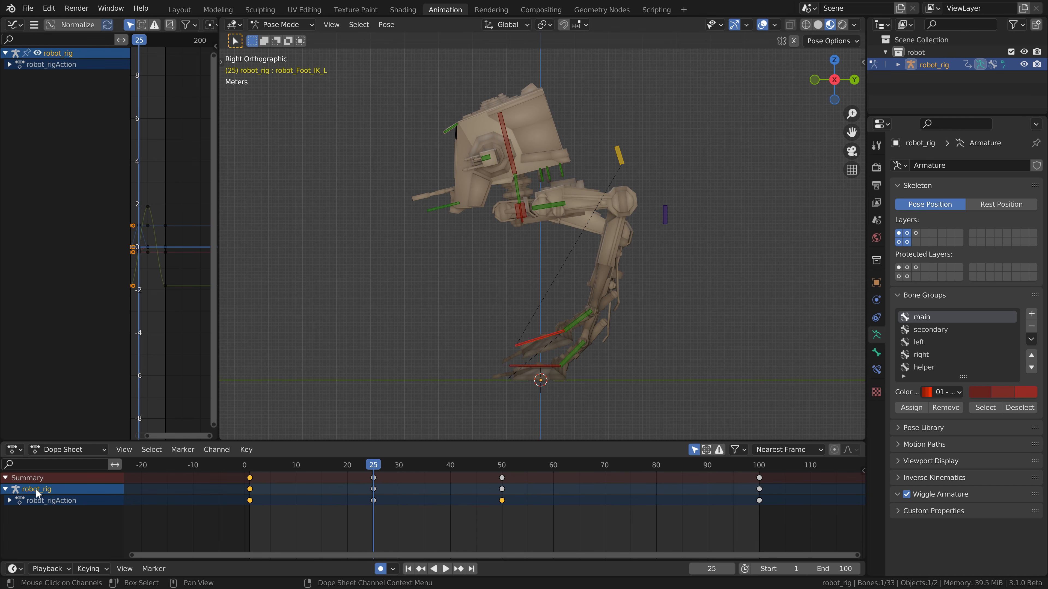
key("a")
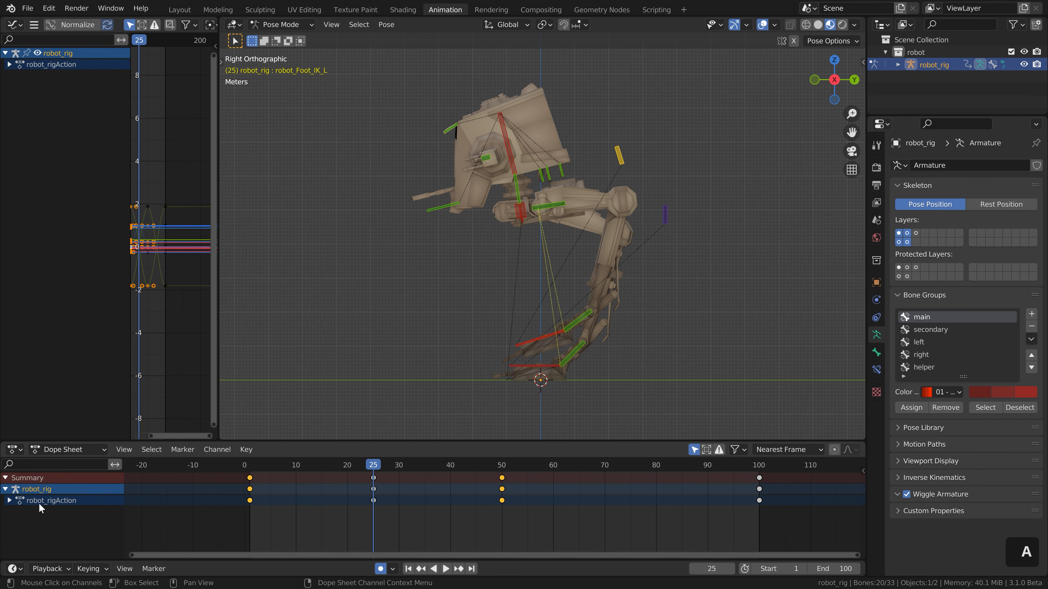
left_click(9, 500)
scroll(44, 502, "down", 8)
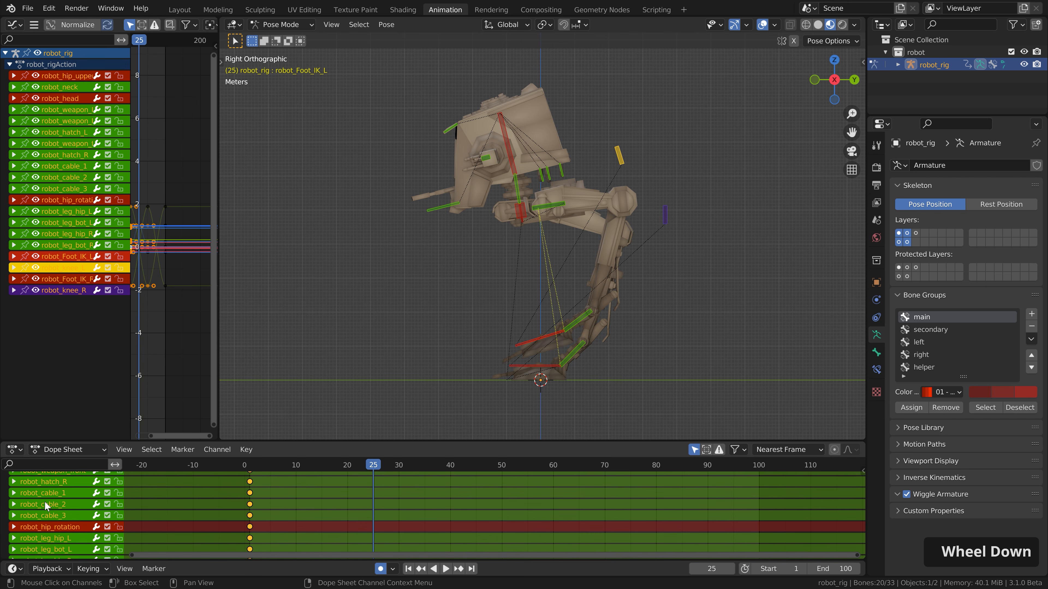
left_click_drag(79, 440, 83, 350)
left_click(14, 440)
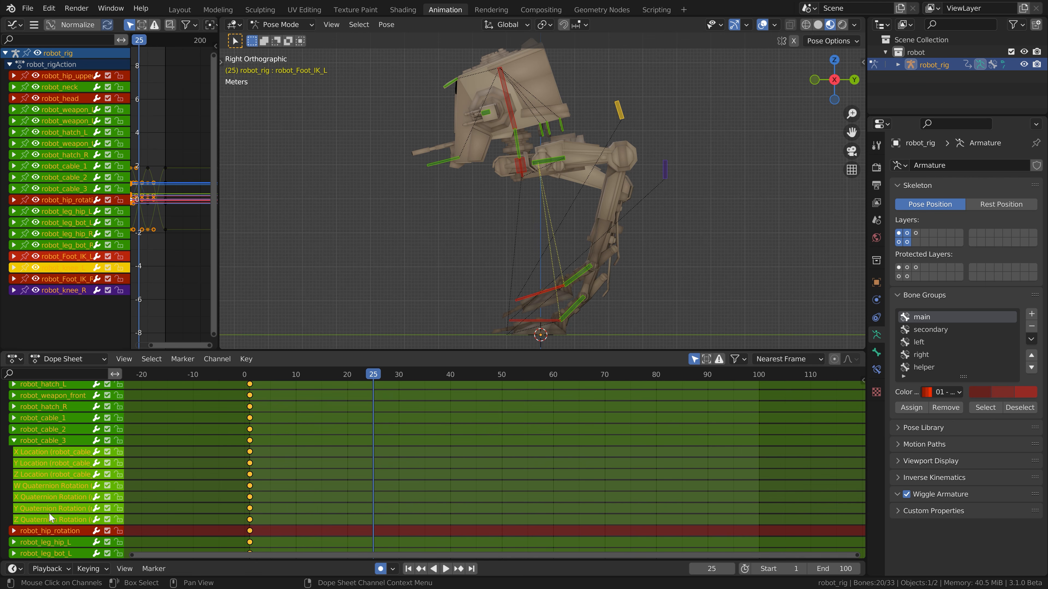
scroll(20, 446, "up", 8)
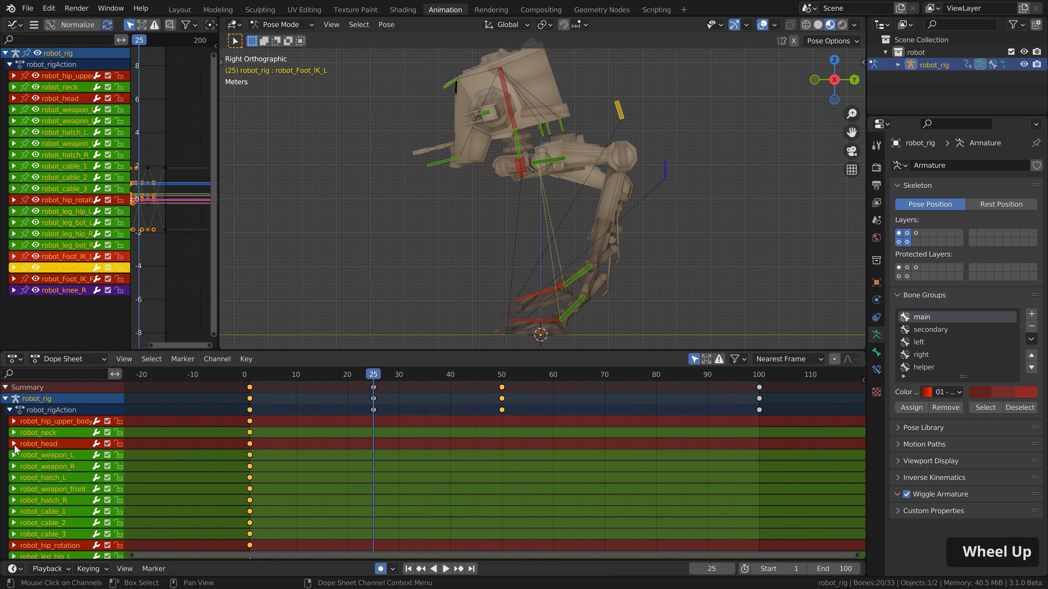
Step: Collapse the action channels to the single robot_rig row and reduce the dope sheet's height
left_click(8, 411)
left_click(7, 398)
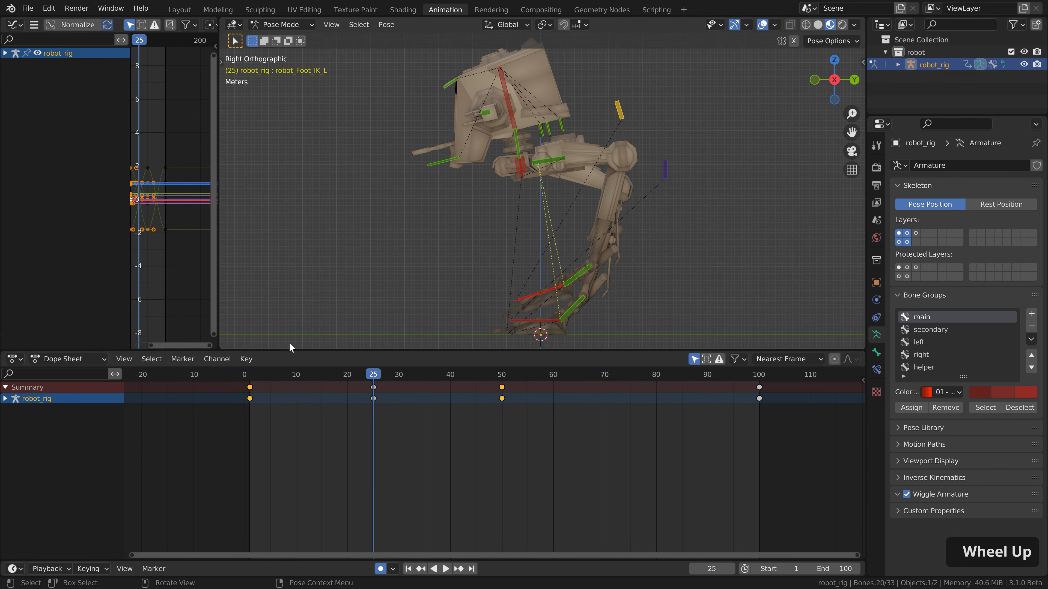
left_click_drag(292, 356, 297, 448)
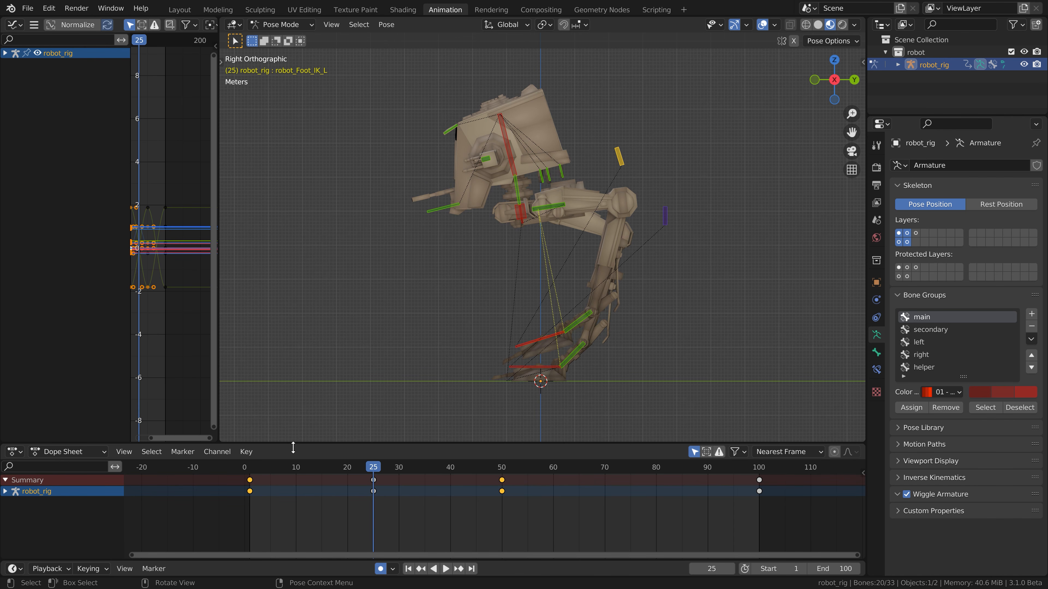
Step: Copy robot_Foot_IK_L's lifted-foot keyframe at frame 25 and paste it flipped onto robot_Foot_IK_R at frame 75, checking the motion
left_click(532, 387)
left_click(537, 340)
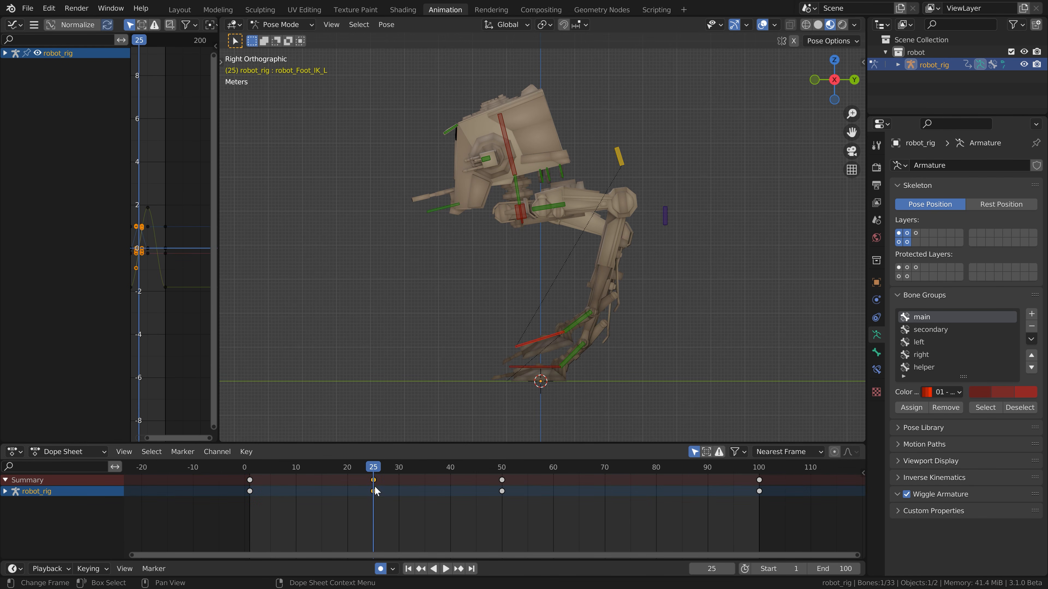
key("ctrl+c")
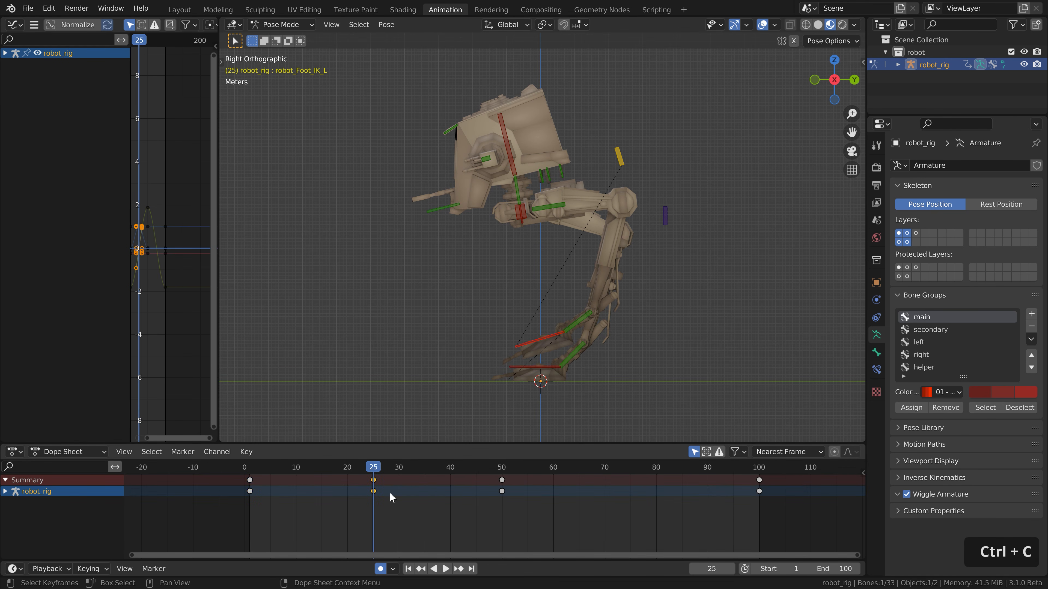
left_click(539, 369)
key("space")
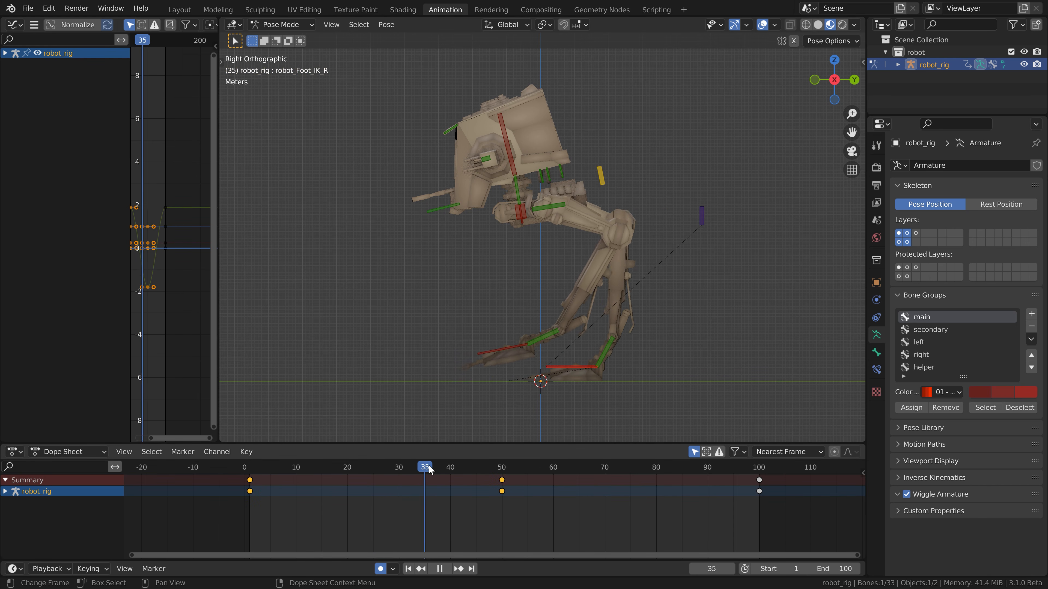
left_click_drag(490, 466, 632, 470)
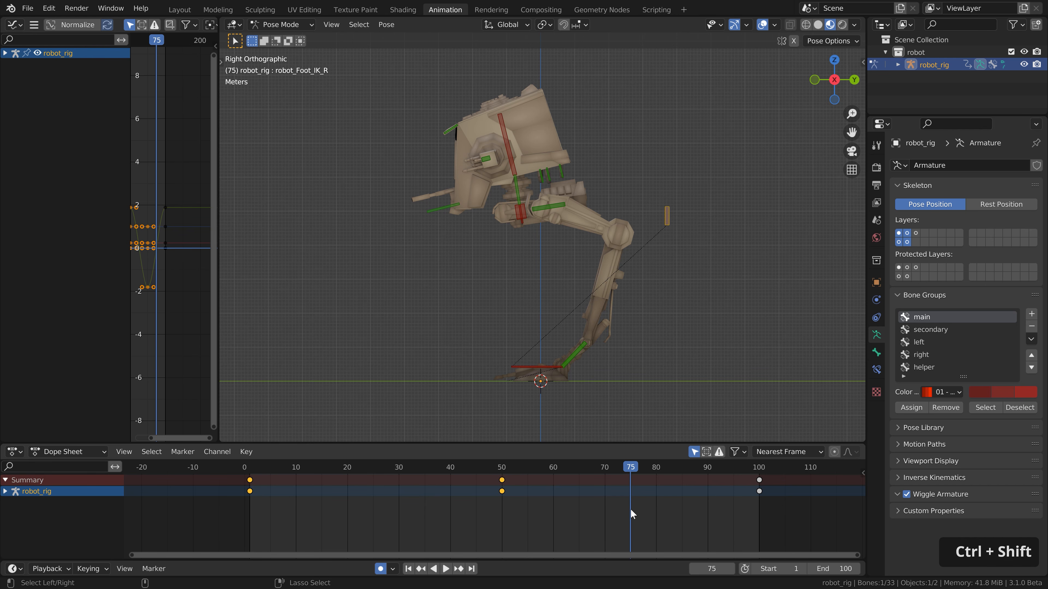
key("ctrl+shift+v")
key("space")
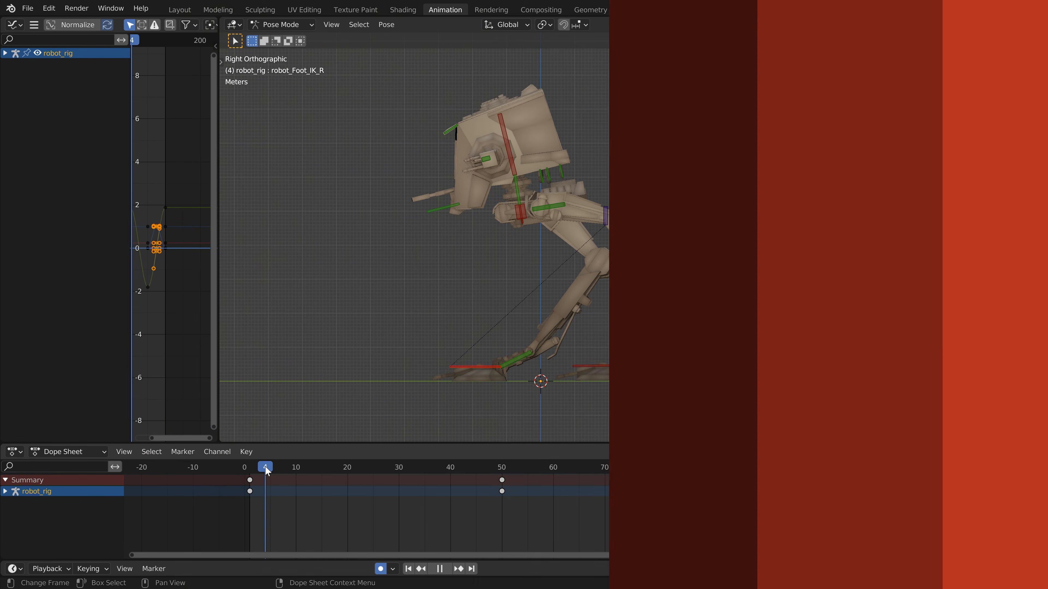
left_click_drag(265, 466, 307, 474)
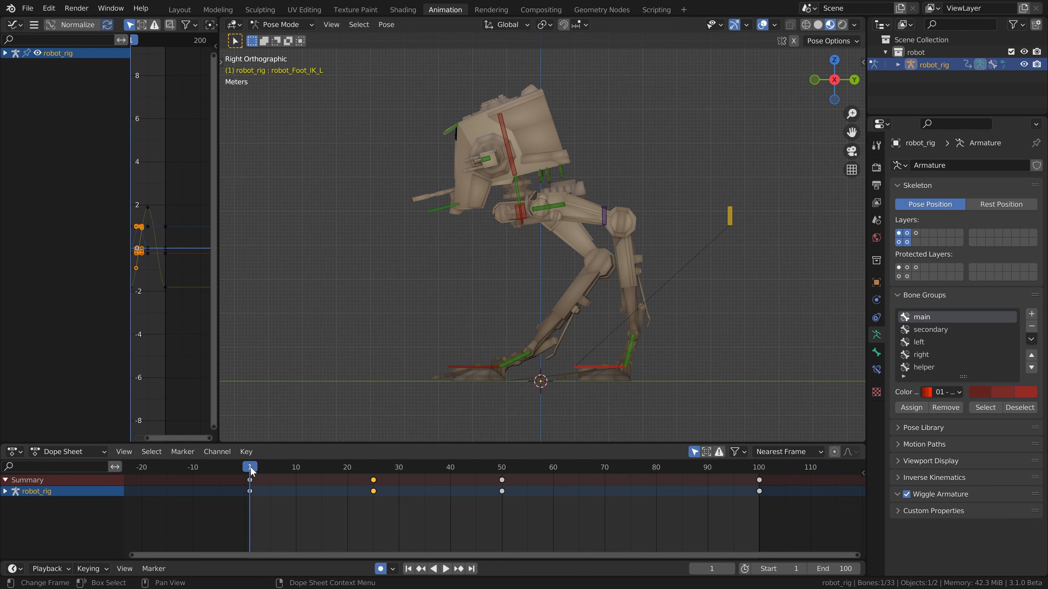
Step: At frame 37, rotate the robot_Foot_IK_L bone so the toes tilt up before landing, and play back the result
left_click_drag(251, 471, 432, 469)
key("r")
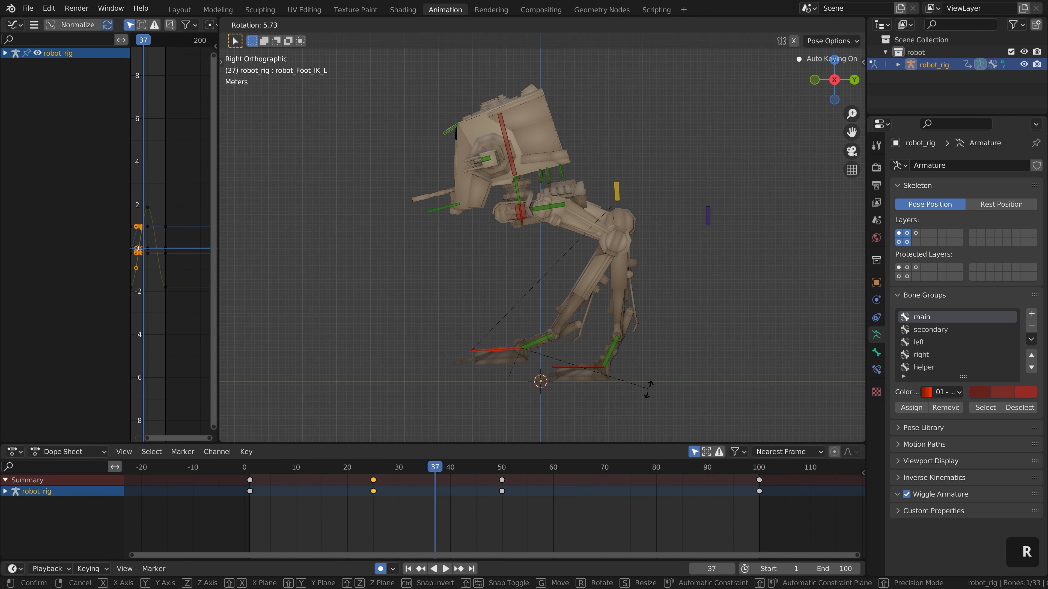
left_click(642, 415)
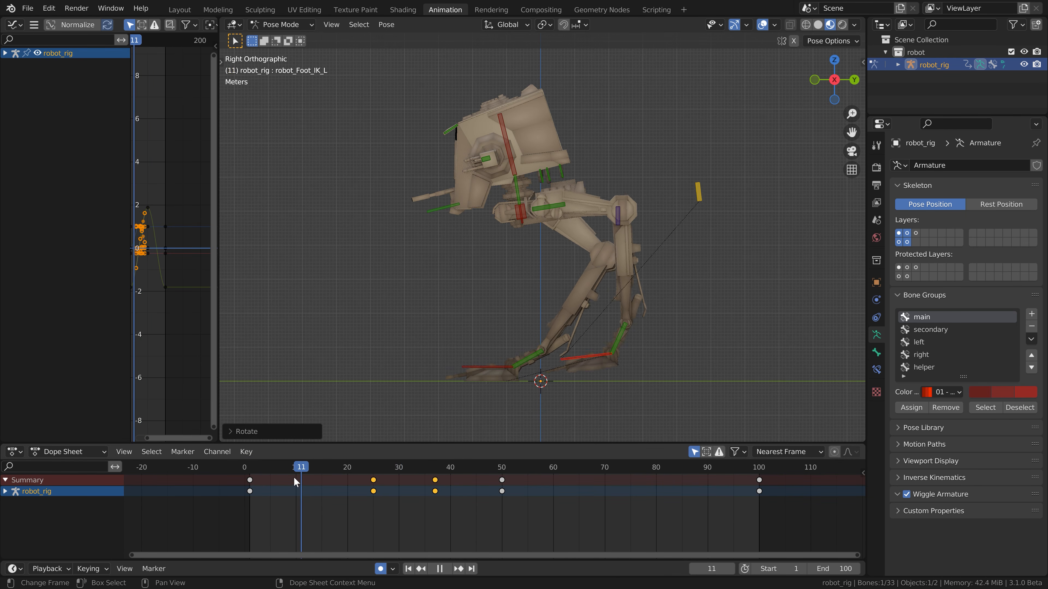
key("space")
key("space")
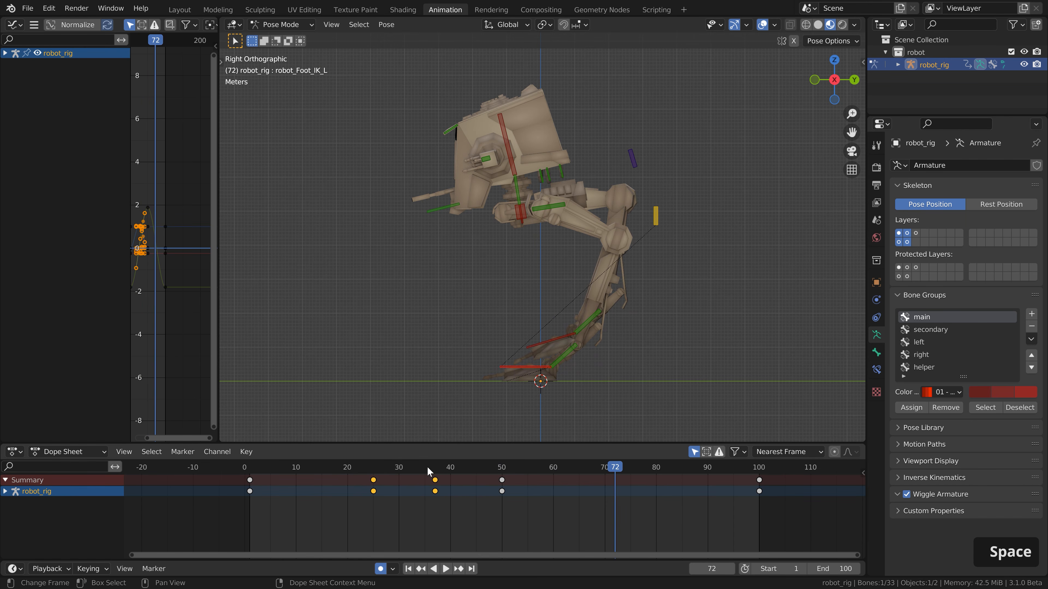
Step: Rotate the robot_Foot_IK_L bone back by about 4.5° at frame 37 and replay the walk
left_click(434, 467)
key("r")
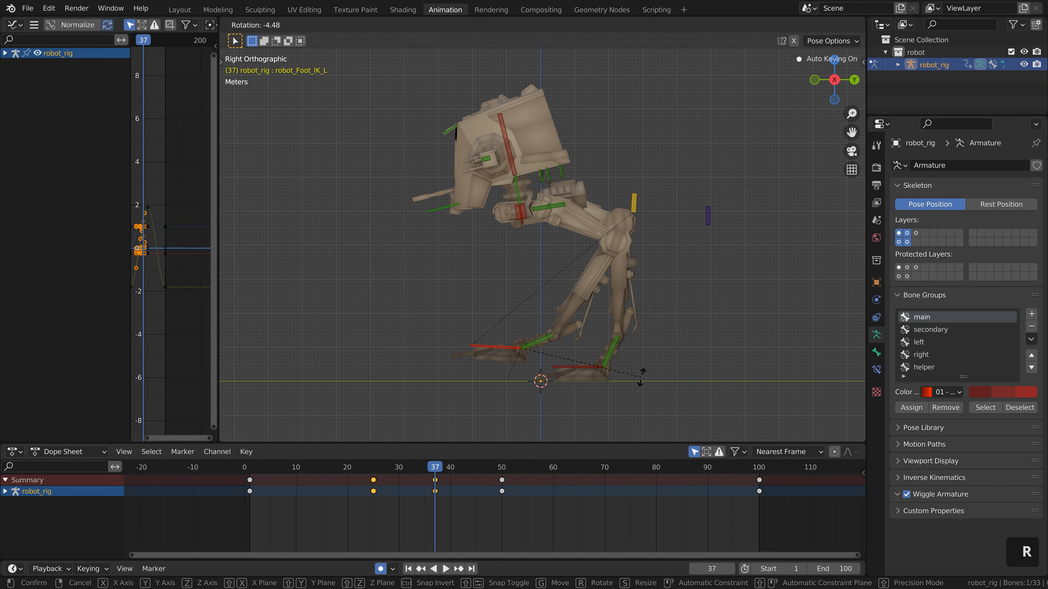
left_click(642, 376)
key("space")
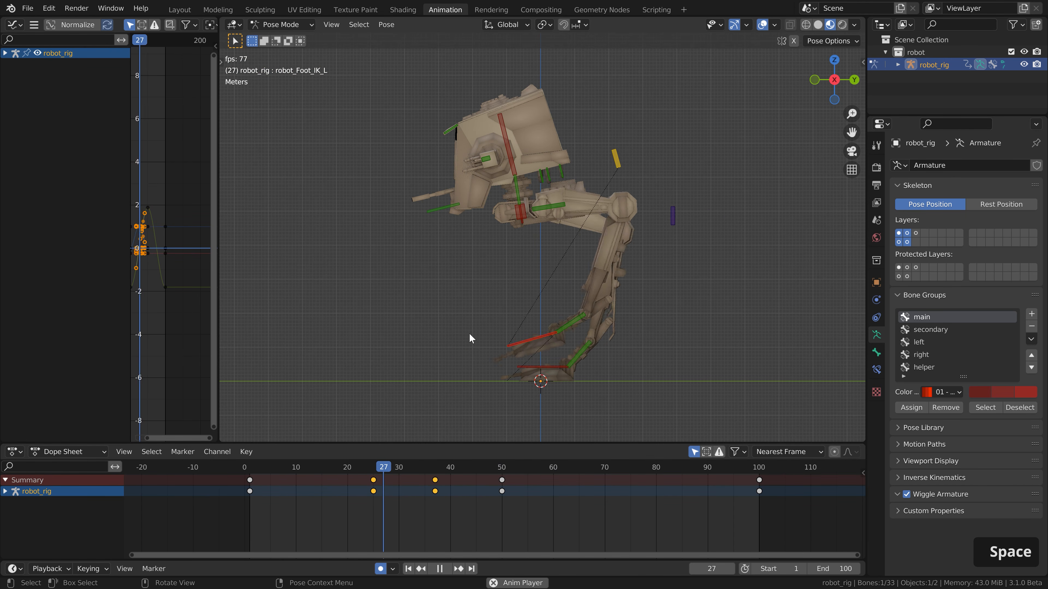
key("space")
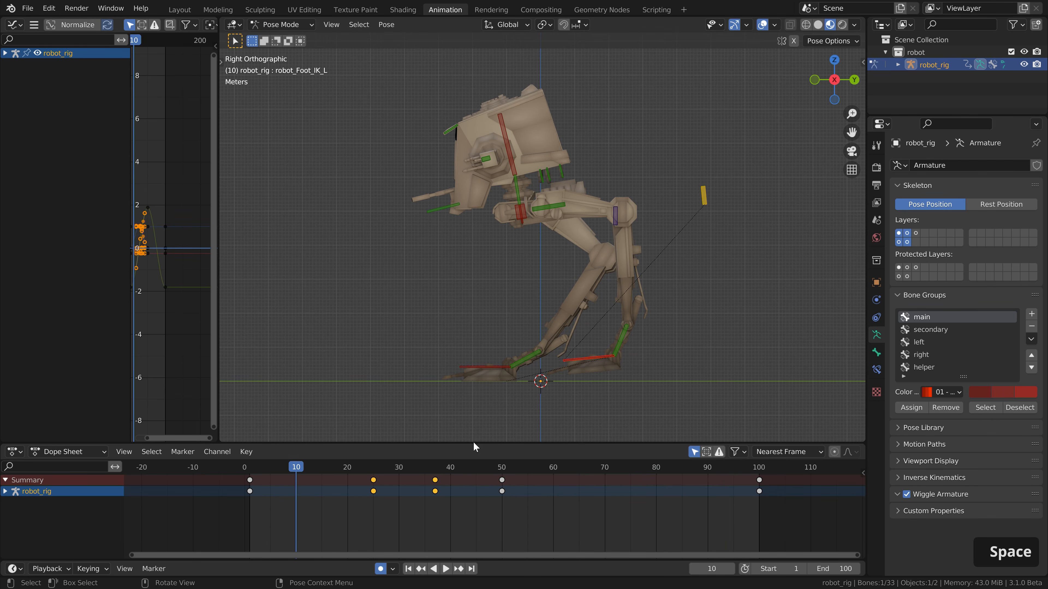
Step: Copy robot_Foot_IK_L's keyframe at frame 37, paste it flipped onto robot_Foot_IK_R at frame 88, and play back the walk
left_click(436, 467)
left_click(443, 488)
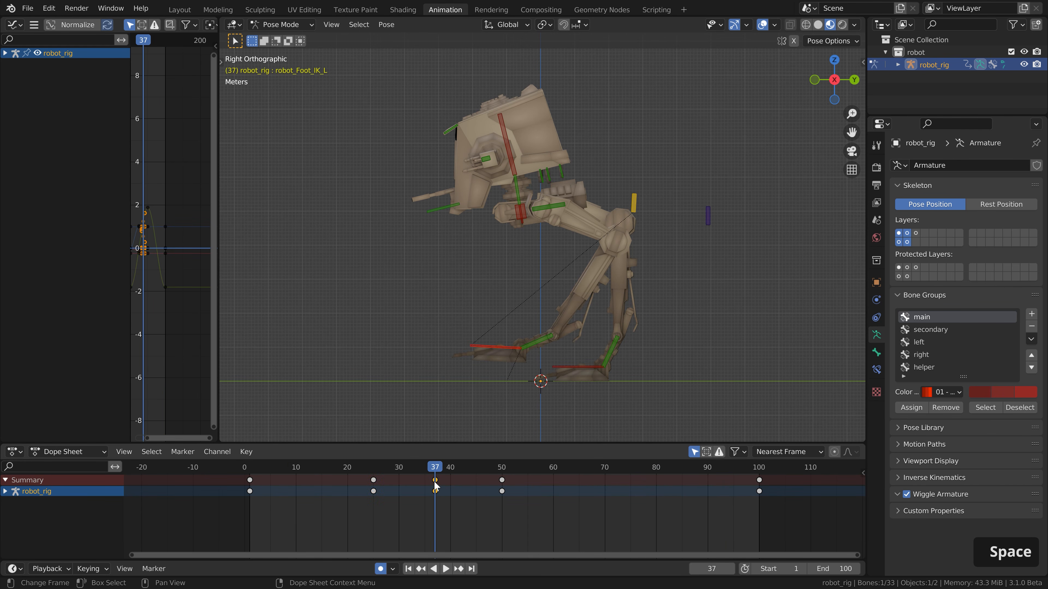
key("ctrl+c")
left_click(572, 370)
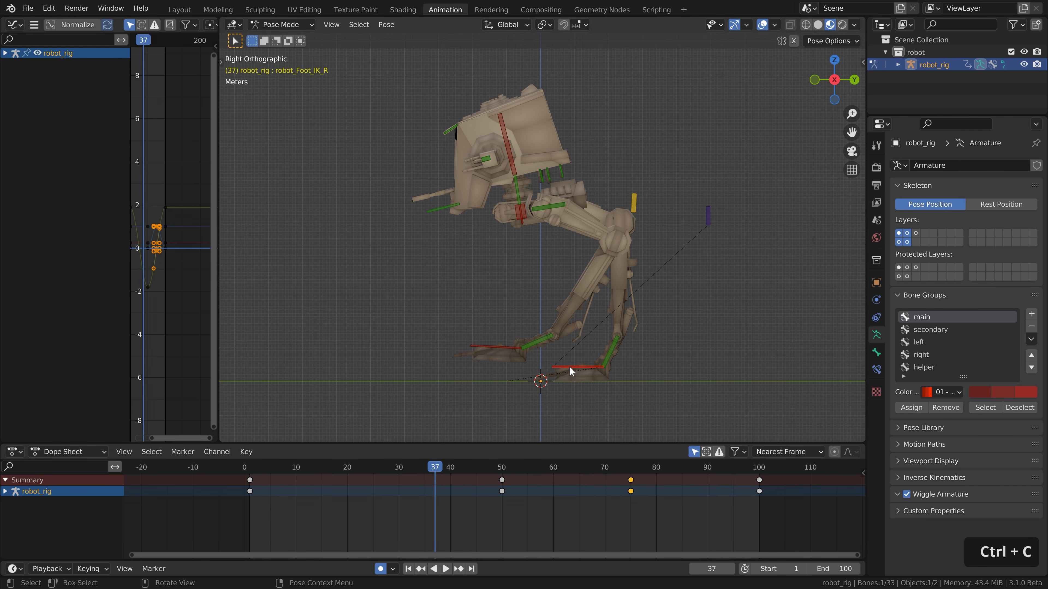
left_click_drag(660, 465, 697, 465)
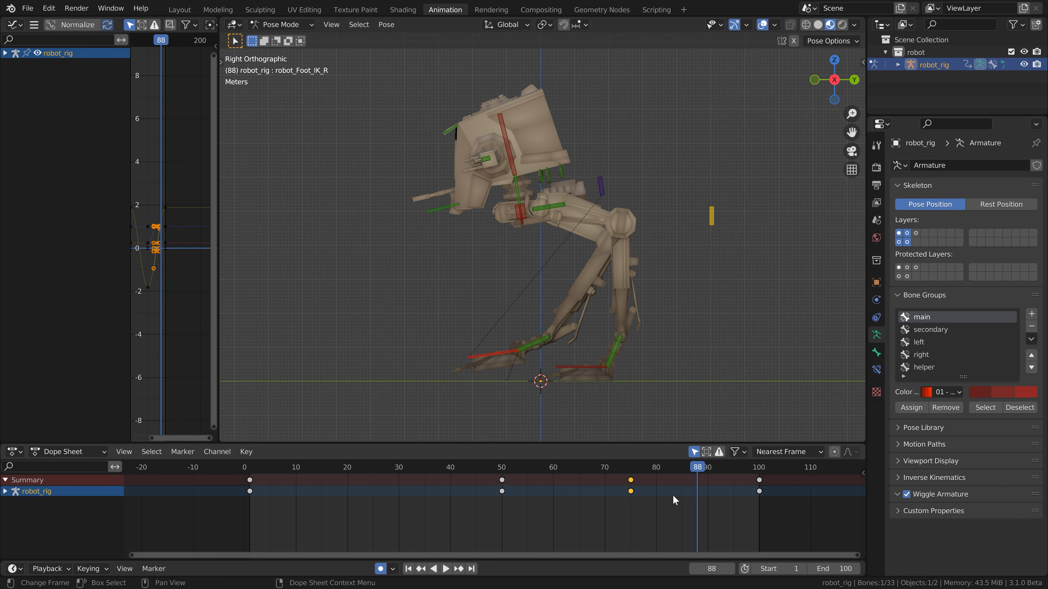
key("ctrl+shift+v")
key("space")
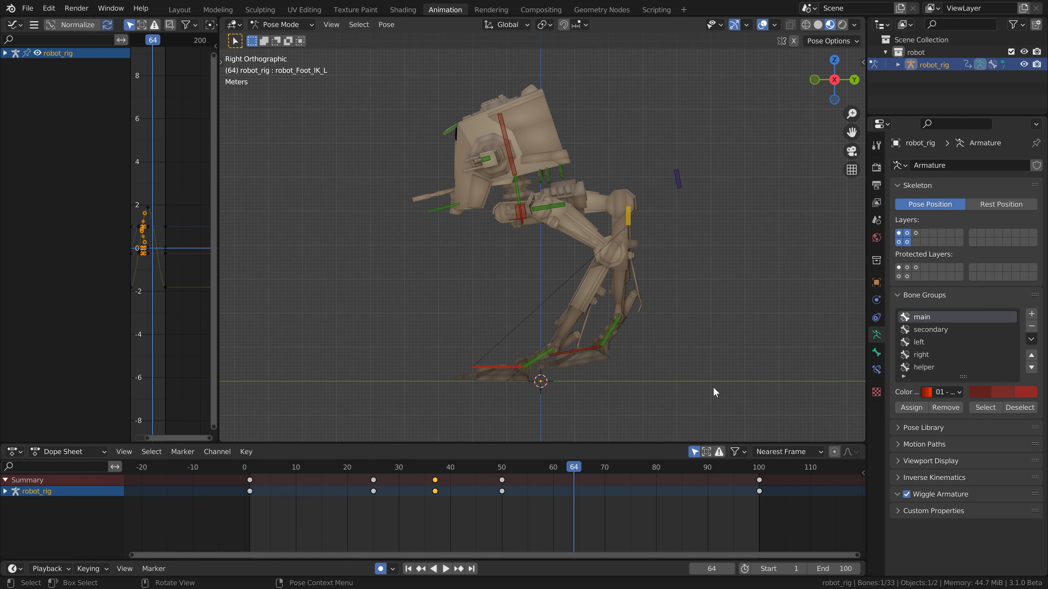
Step: Select the robot_leg_bot_L bone and try rotating it at frame 48
left_click(547, 353)
left_click_drag(556, 467, 491, 467)
key("r")
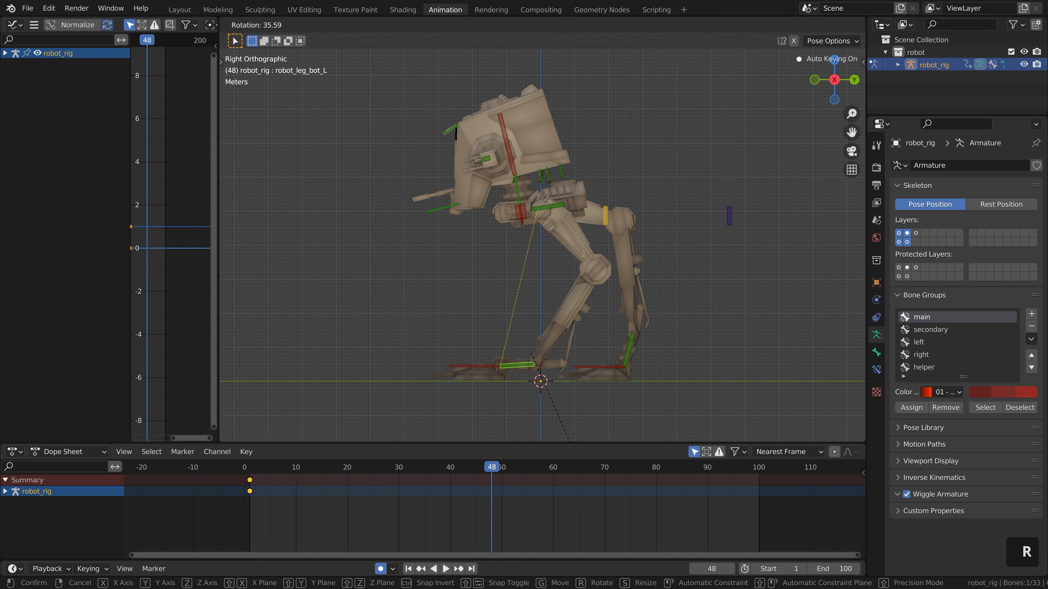
right_click(583, 379)
Step: Insert an Available keyframe for robot_leg_bot_L at frame 50 and duplicate it to frame 100
left_click_drag(342, 469, 504, 478)
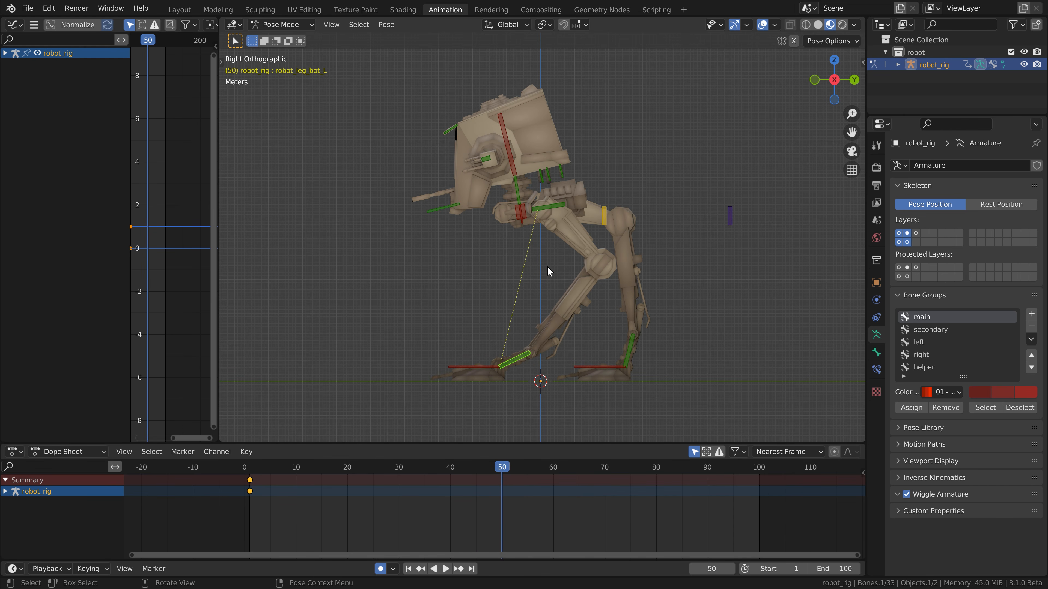
key("i")
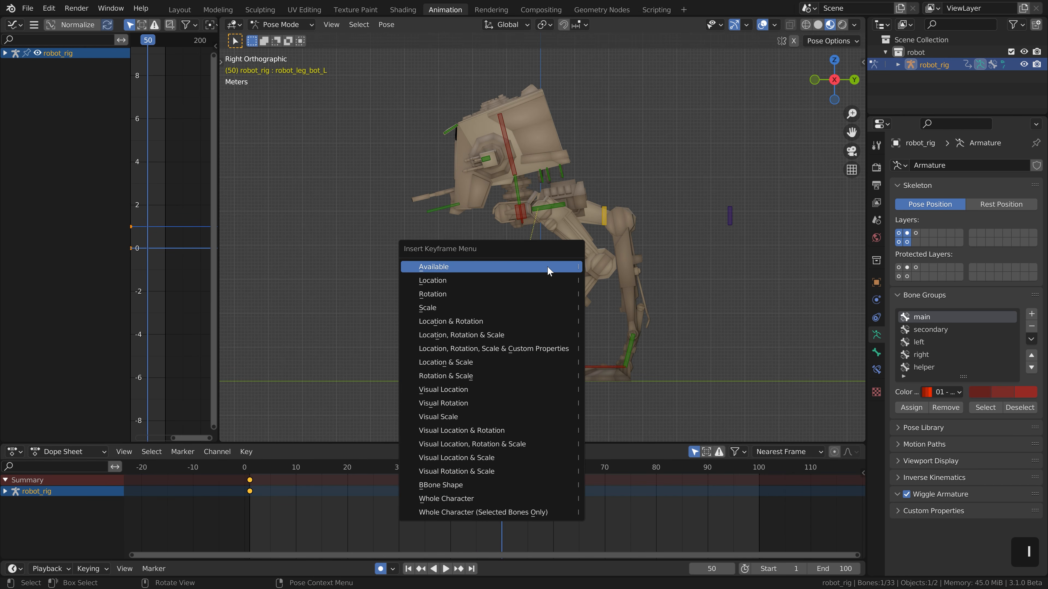
left_click(457, 269)
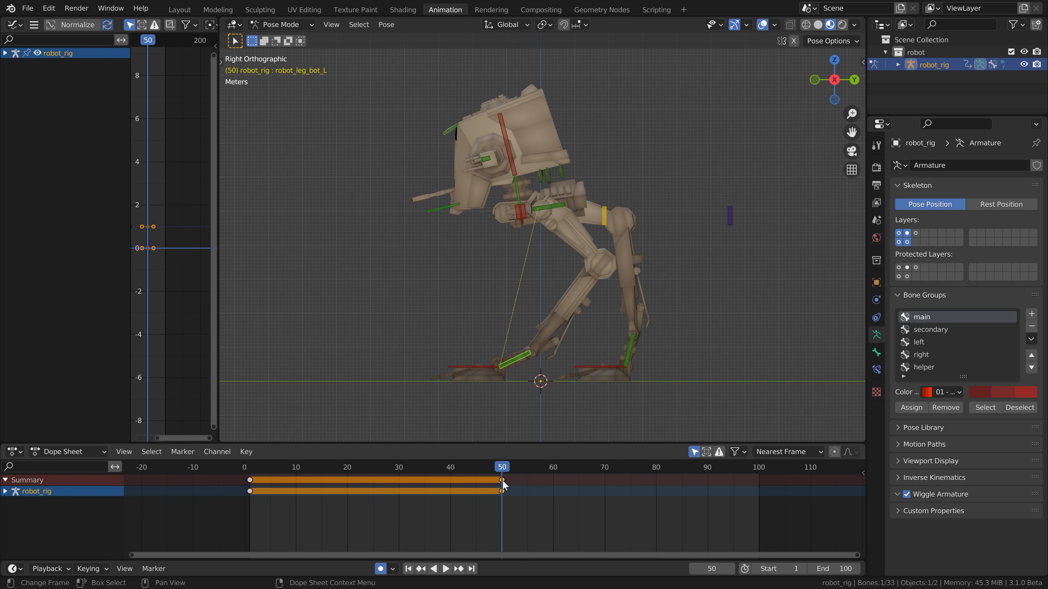
key("shift+d")
left_click(765, 490)
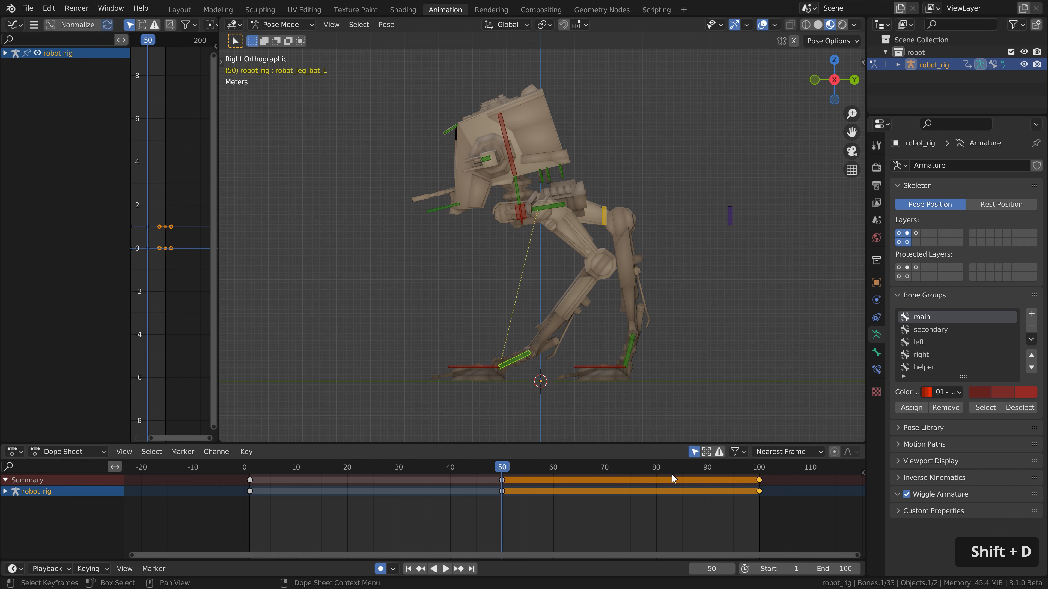
Step: Insert an Available keyframe for the robot_leg_bot_L bone at frame 70
left_click_drag(503, 466, 603, 467)
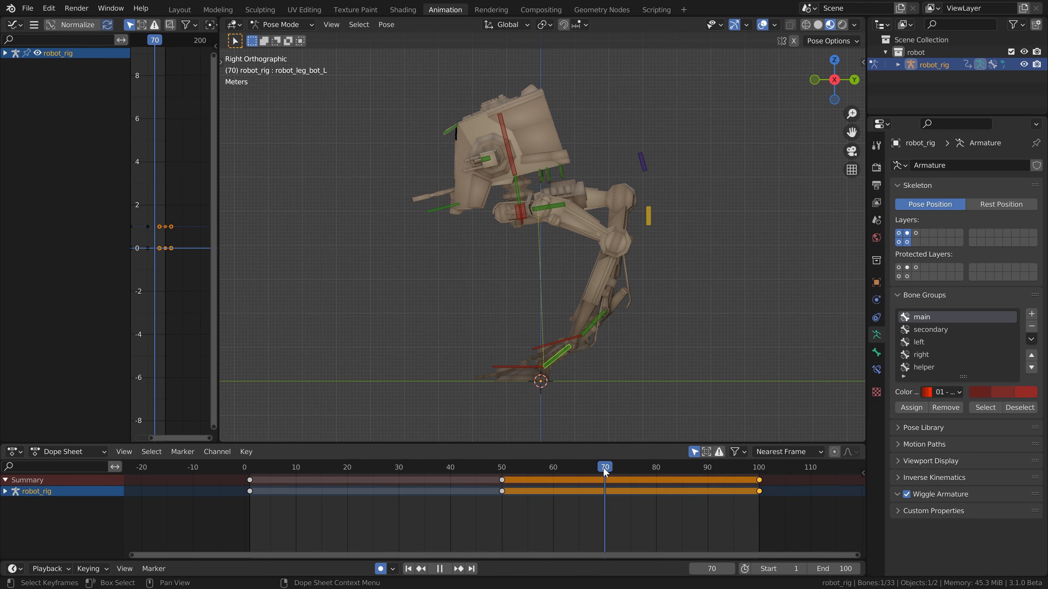
key("i")
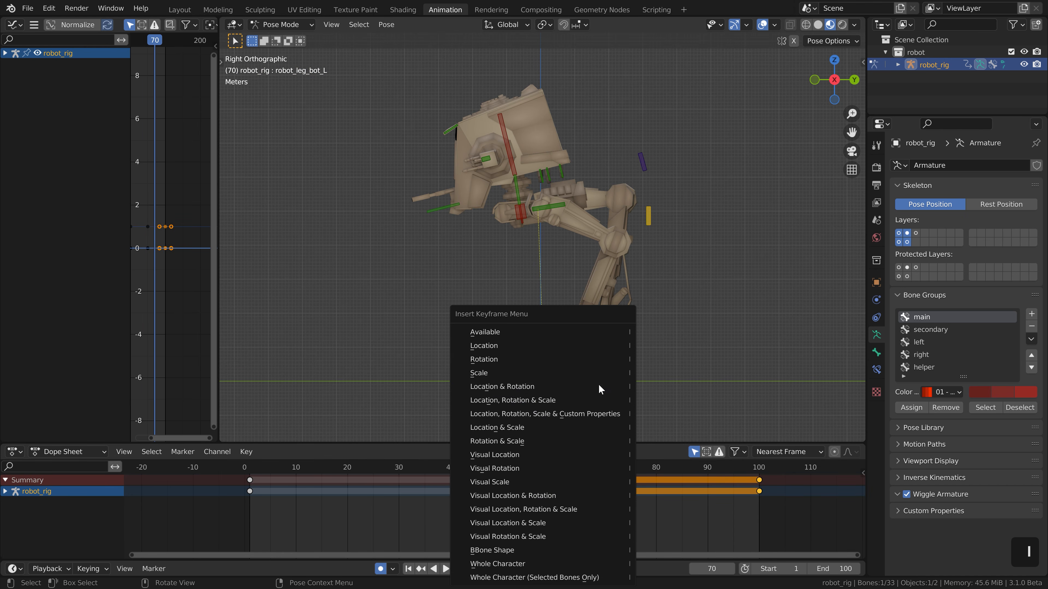
left_click(554, 329)
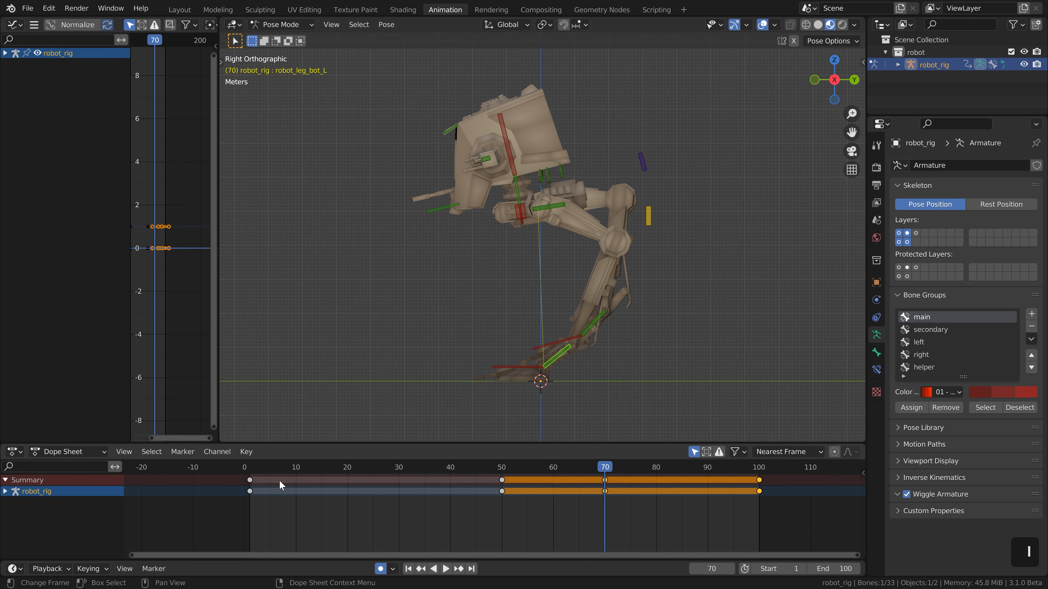
Step: At frame 60, rotate robot_leg_bot_L by about 13.6° and check the motion through to frame 70
left_click_drag(583, 470, 554, 463)
key("r")
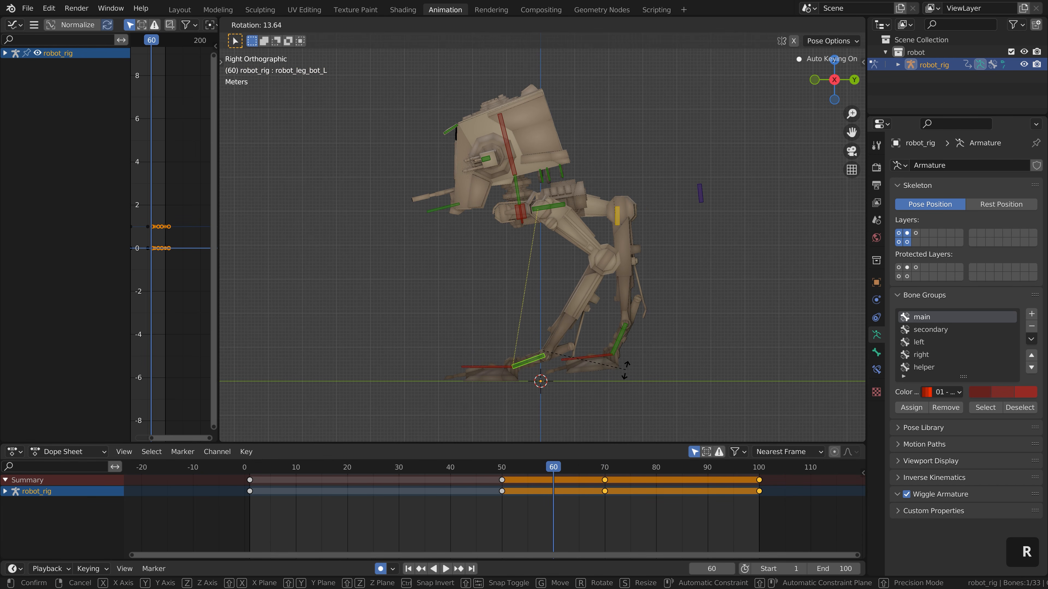
left_click(625, 371)
left_click(425, 465)
key("space")
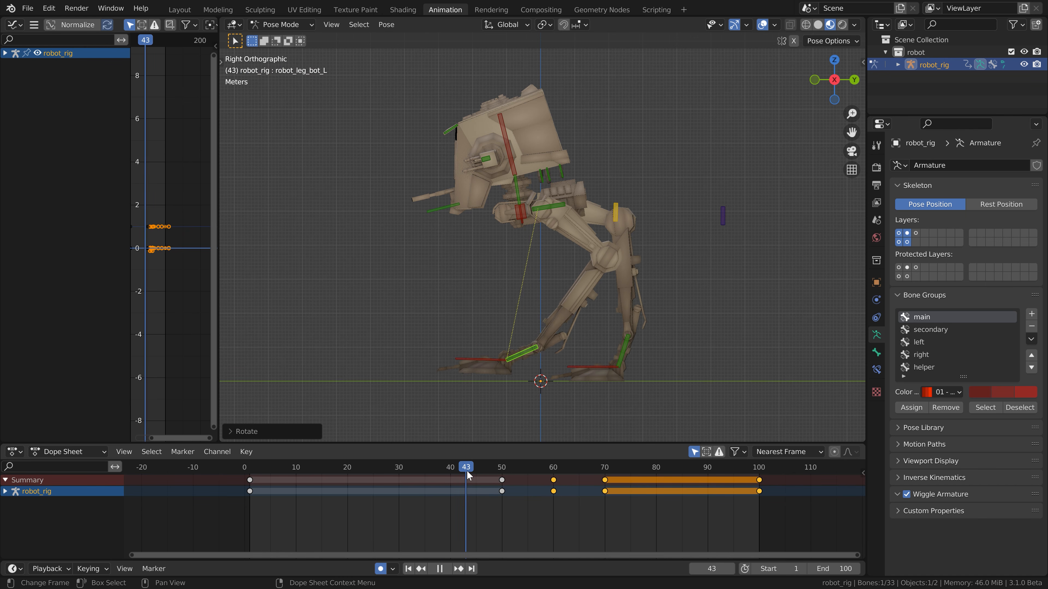
left_click_drag(493, 471, 605, 472)
key("space")
Step: Duplicate the robot_leg_bot_R bone's frame 1 keyframe to frames 50, 100 and 20
left_click(593, 329)
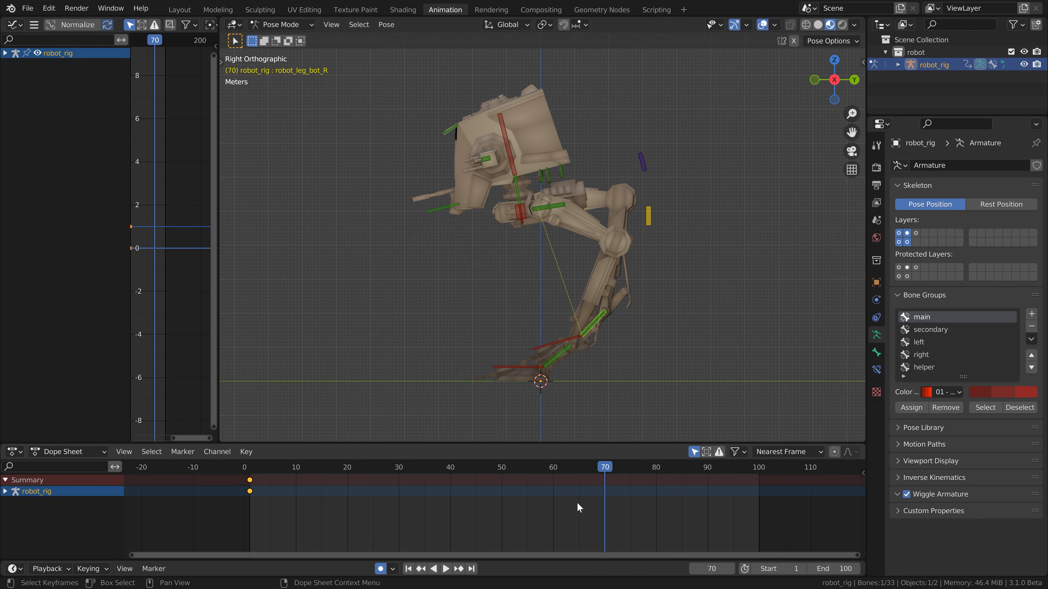
left_click(497, 471)
key("shift+d")
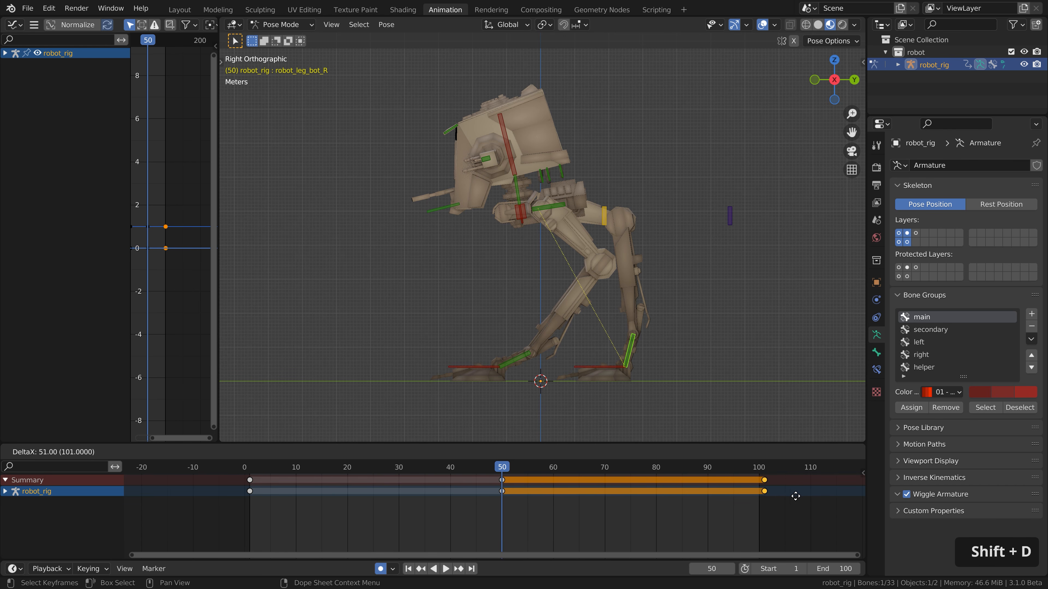
left_click(781, 495)
left_click_drag(462, 468, 347, 482)
left_click(250, 480)
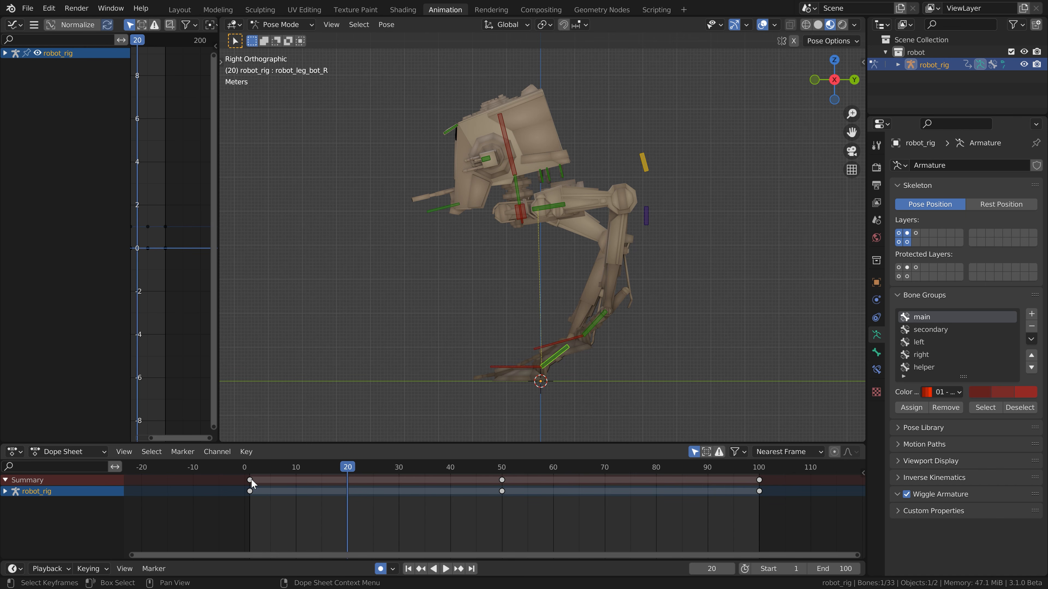
key("shift+d")
left_click(355, 484)
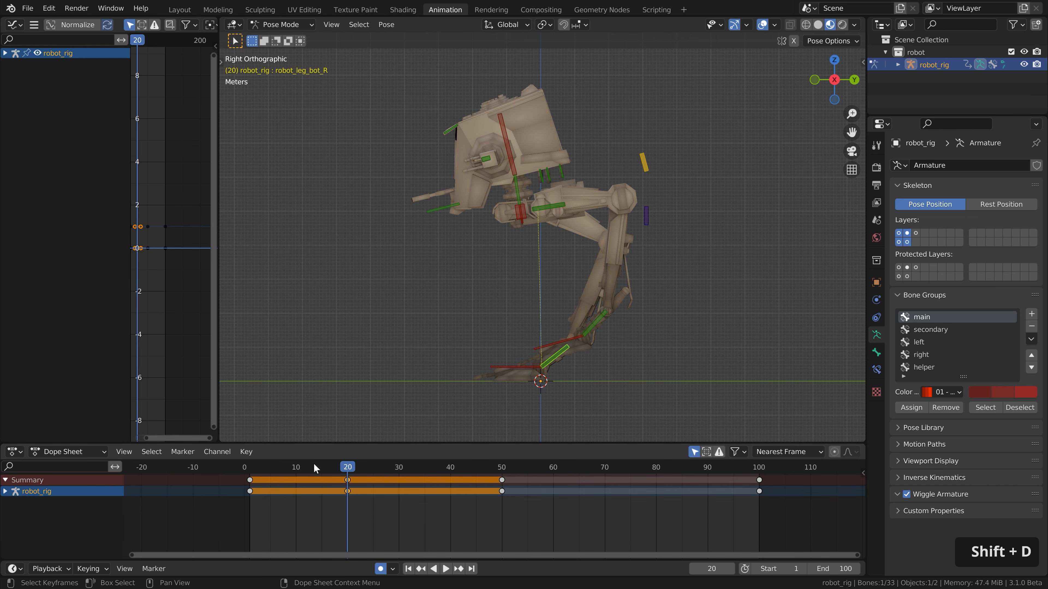
Step: Copy robot_leg_bot_L's keyframe at frame 60, paste it flipped onto robot_leg_bot_R at frame 10, and play back the walk
left_click_drag(294, 467, 296, 467)
left_click(623, 341)
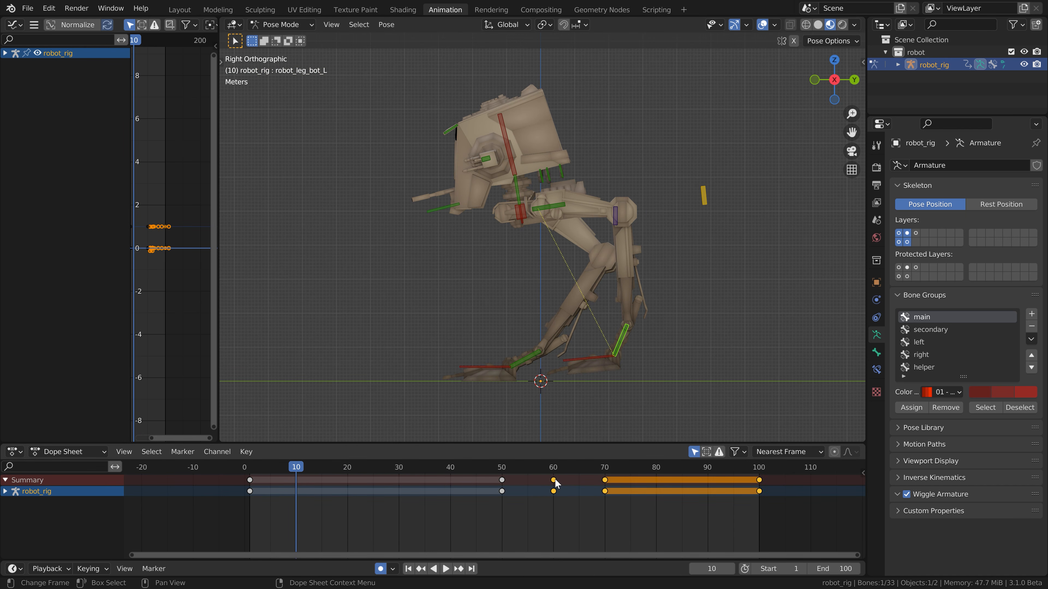
left_click(553, 481)
left_click(525, 358)
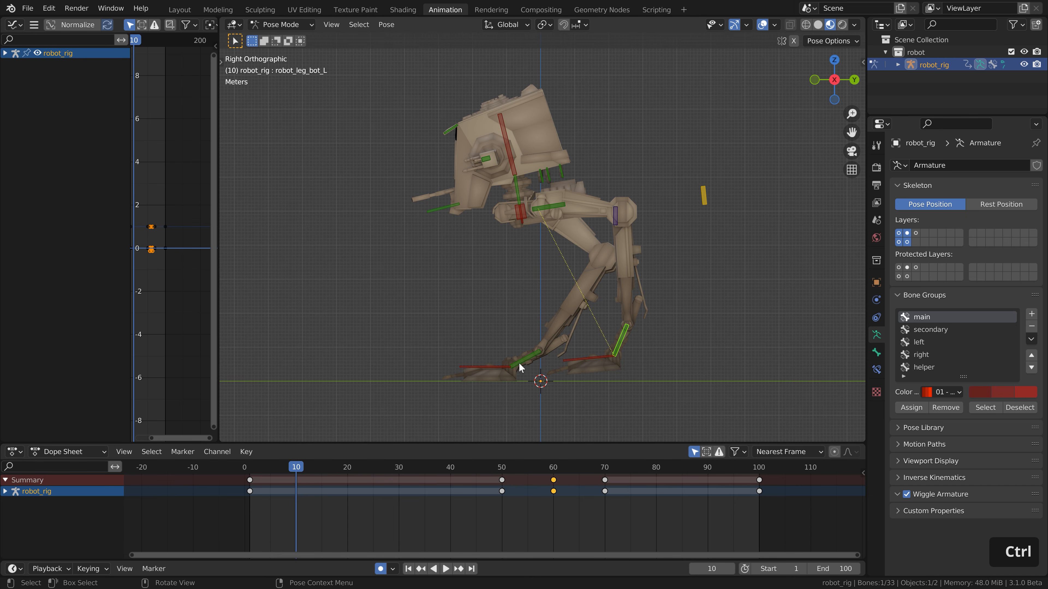
key("ctrl+shift+v")
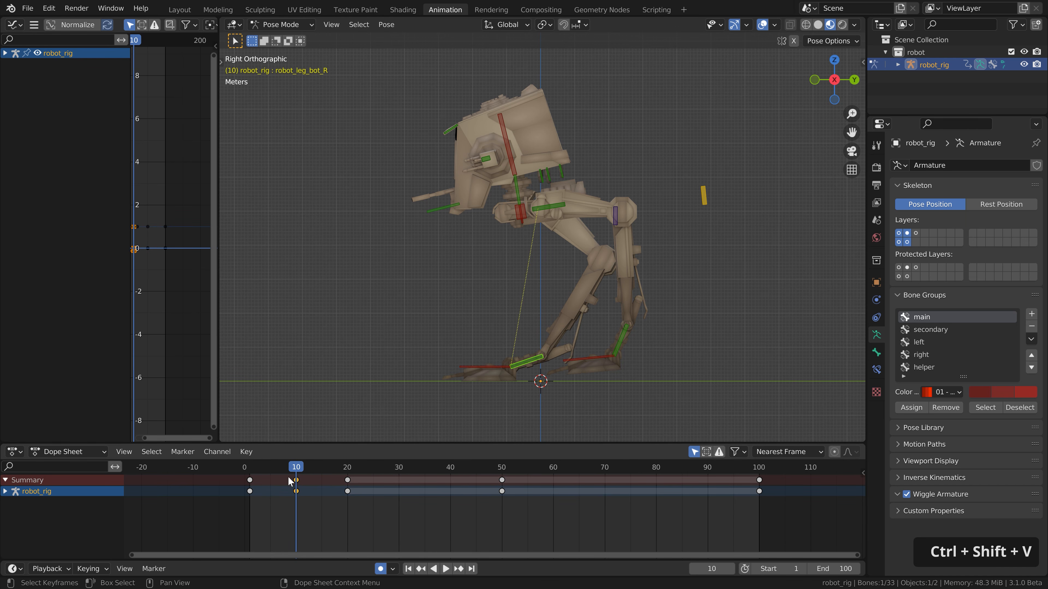
key("space")
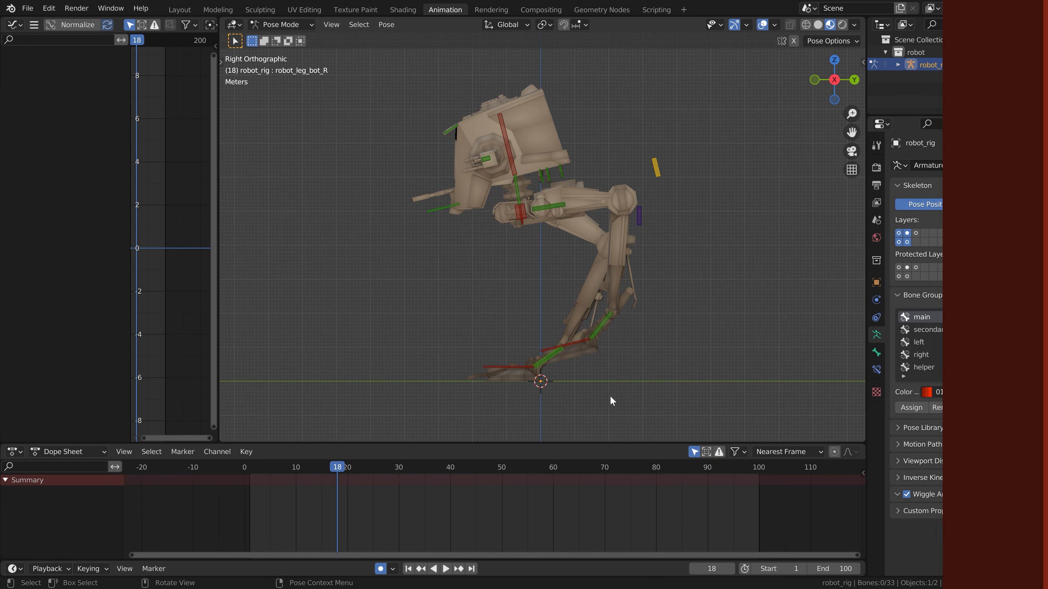
Step: Calculate a motion path for the robot_Foot_IK_R bone from frame 1 to 100, baked at the heads
left_click_drag(339, 467, 244, 467)
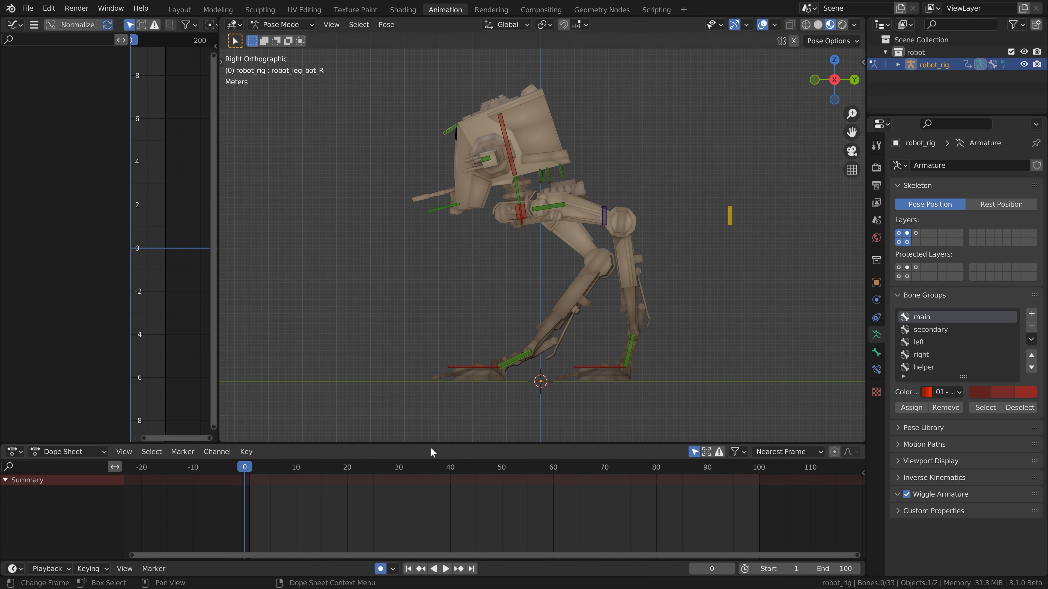
left_click(457, 368)
right_click(485, 402)
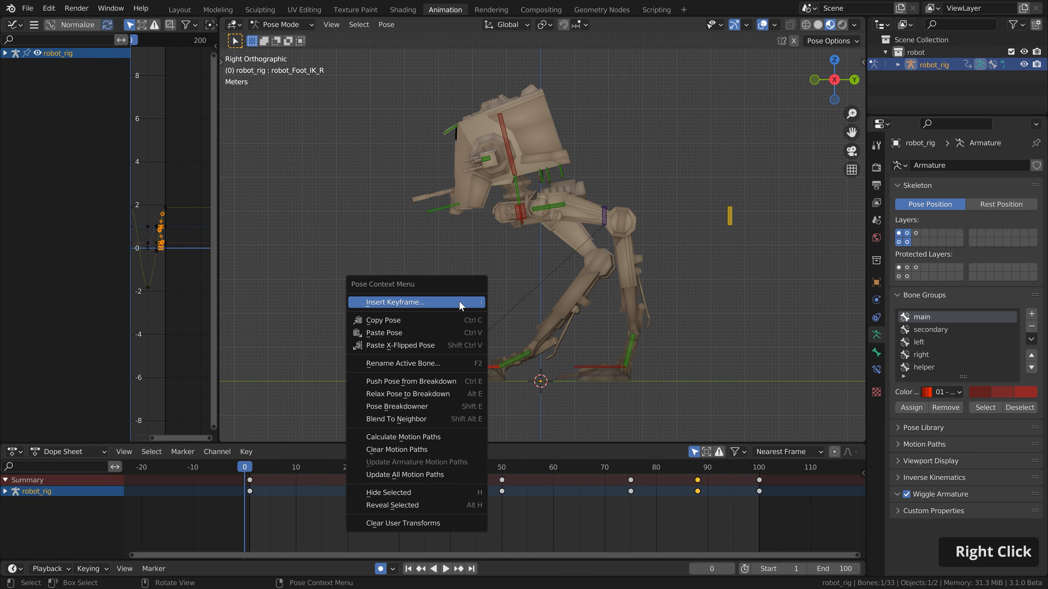
left_click(428, 436)
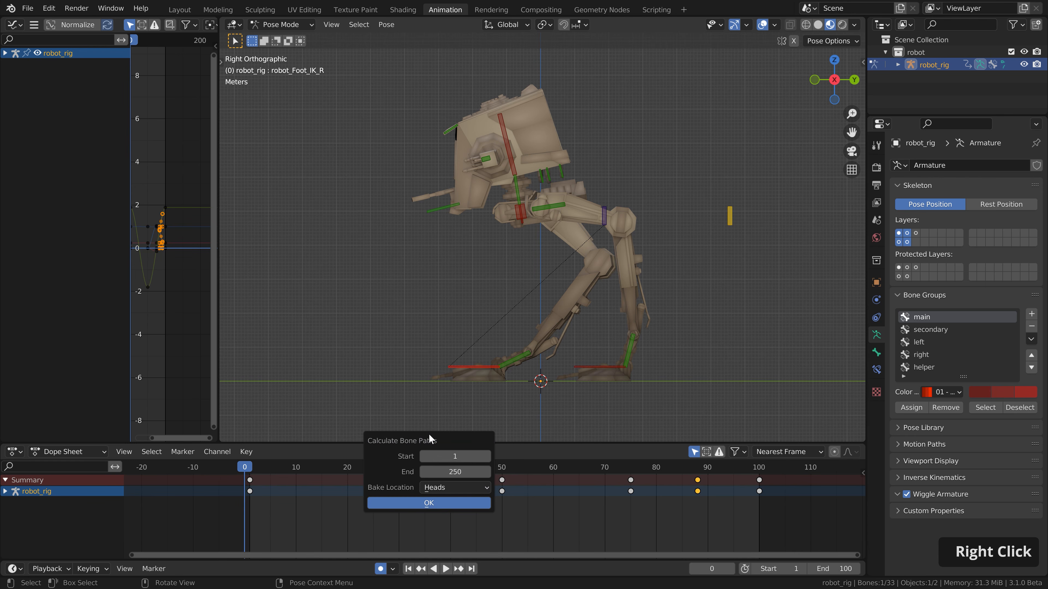
left_click(434, 472)
type("100")
key("Return")
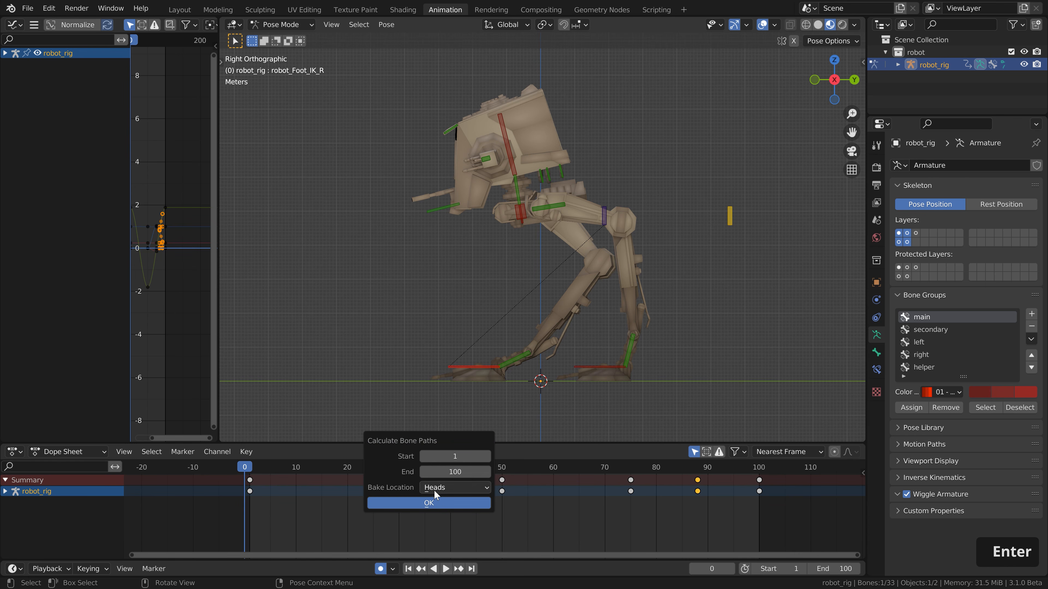
left_click(429, 503)
Step: Examine the spacing of robot_Foot_IK_R's motion path points while playing and scrubbing the ground contact from frame 1 to 50
key("space")
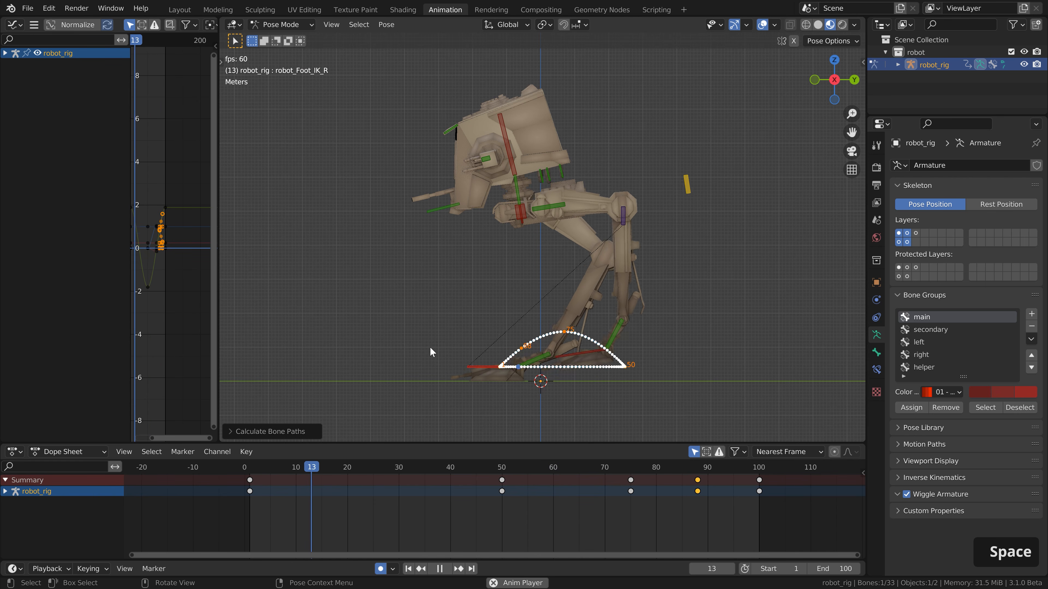
key("Escape")
scroll(604, 376, "up", 6)
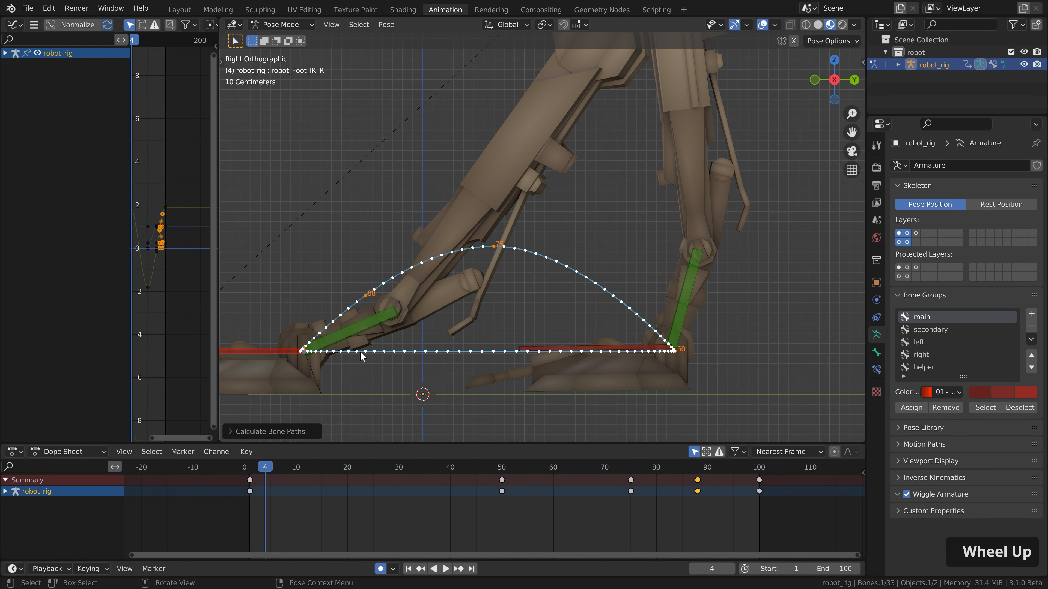
middle_click_drag(568, 365, 603, 364, "shift")
mouse_move(265, 469)
left_mouse_down()
mouse_move(255, 469)
mouse_move(290, 470)
mouse_move(277, 470)
left_mouse_up()
key("space")
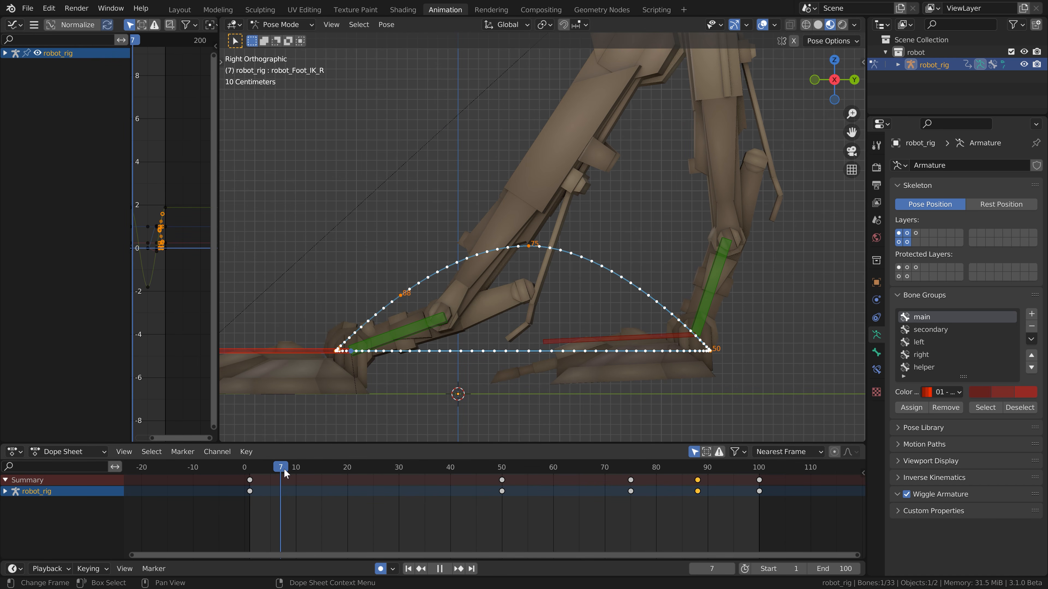
left_click_drag(406, 471, 486, 471)
scroll(573, 296, "down", 1)
scroll(573, 296, "down", 5)
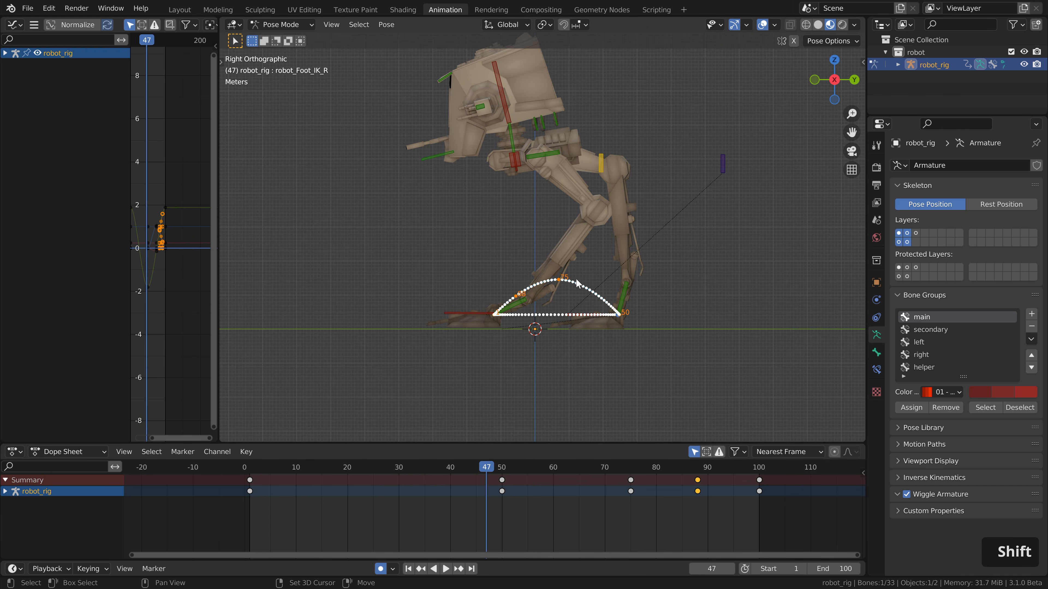
middle_click_drag(575, 279, 584, 290, "shift")
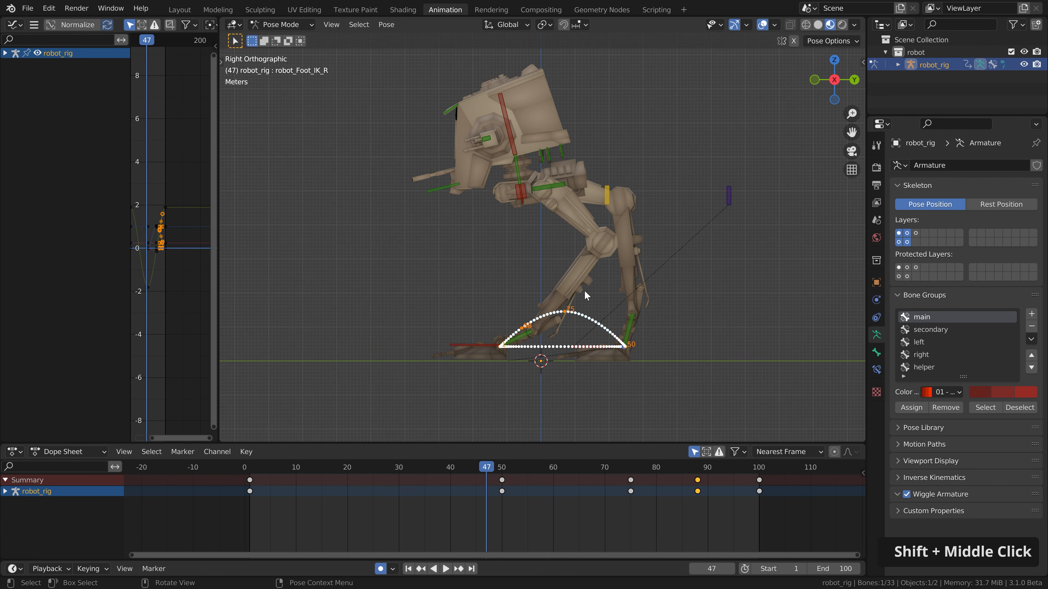
left_click(250, 467)
left_click_drag(252, 470, 501, 467)
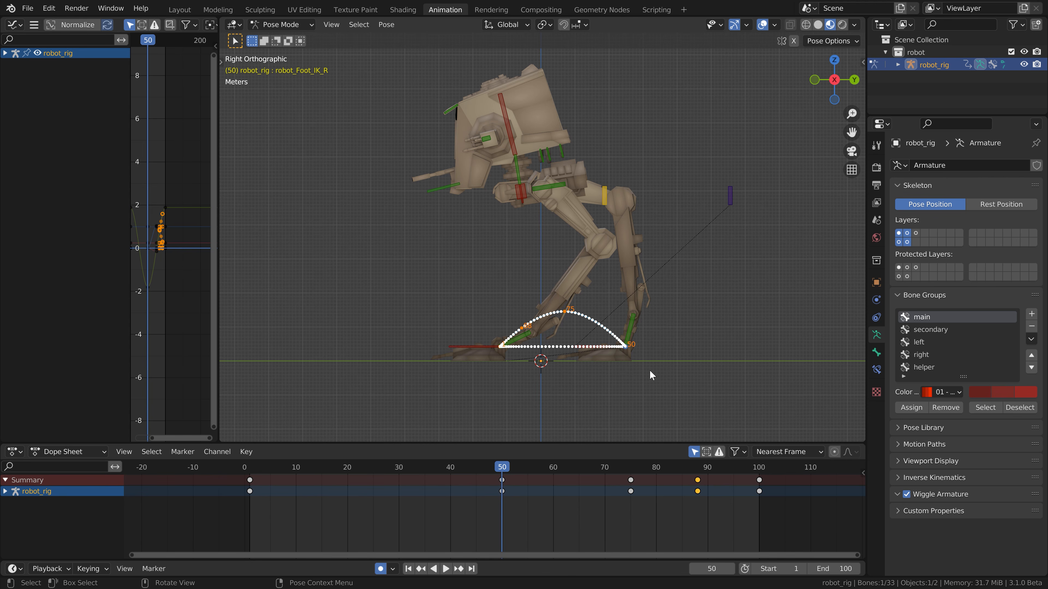
Step: Widen the Graph Editor and examine robot_Foot_IK_R's forward location curve at frames 1, 50 and 75
left_click_drag(223, 217, 421, 222)
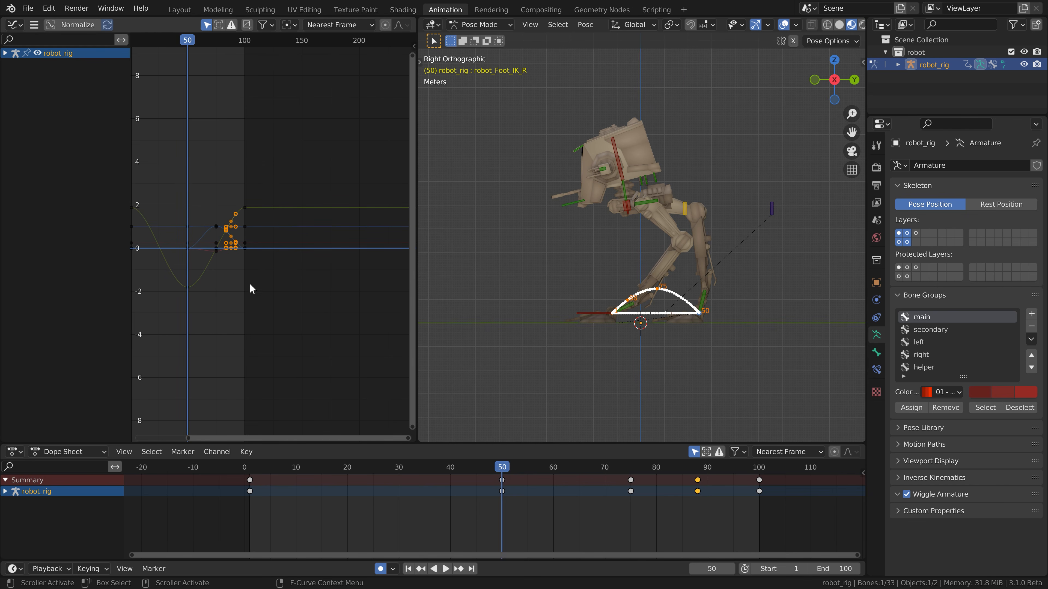
middle_click_drag(206, 292, 308, 290)
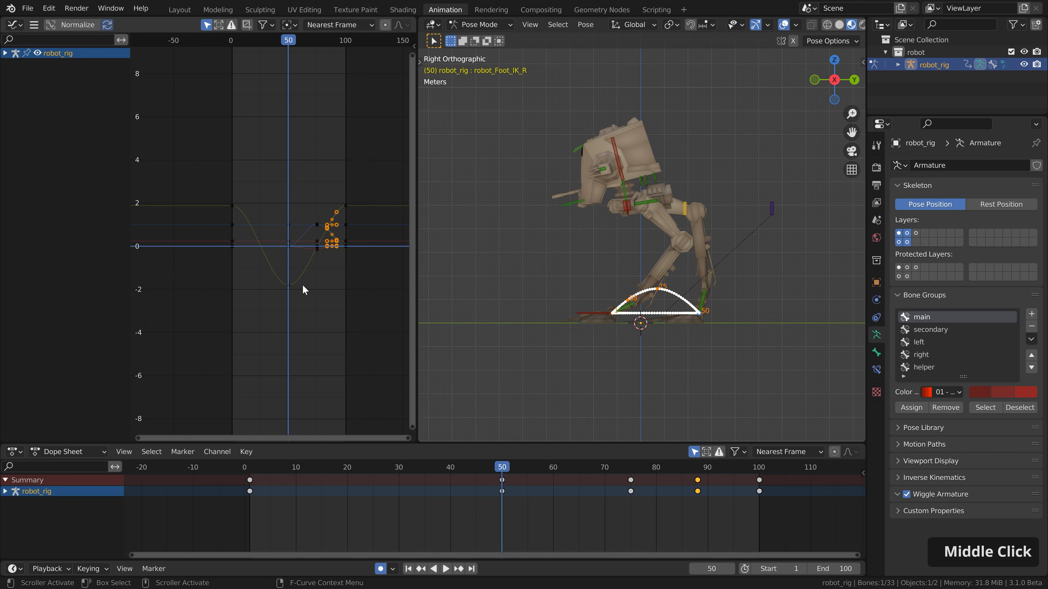
middle_click_drag(288, 253, 311, 253, "ctrl")
left_click(186, 190)
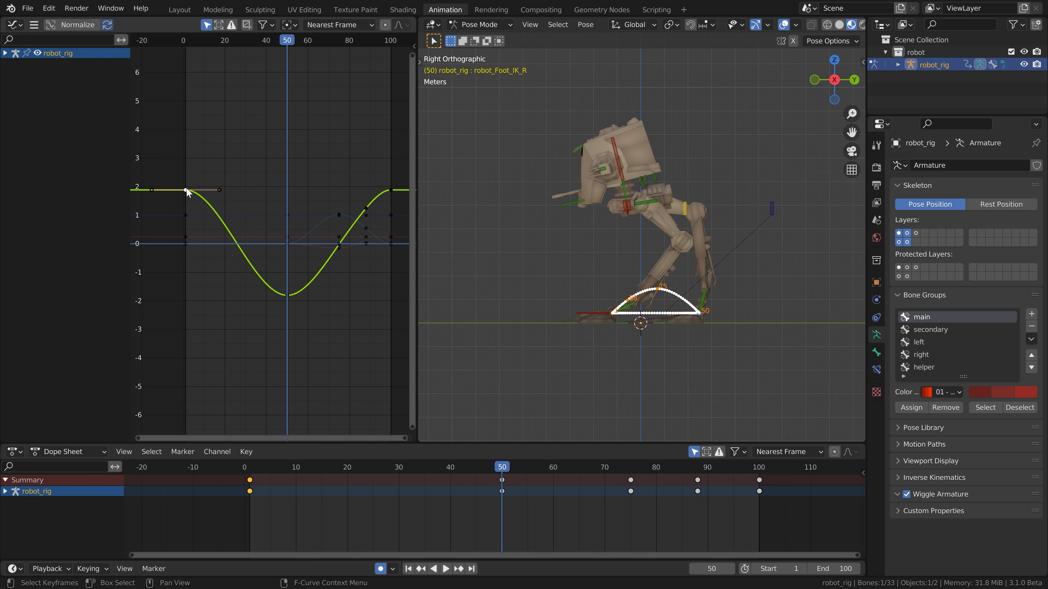
left_click(186, 41)
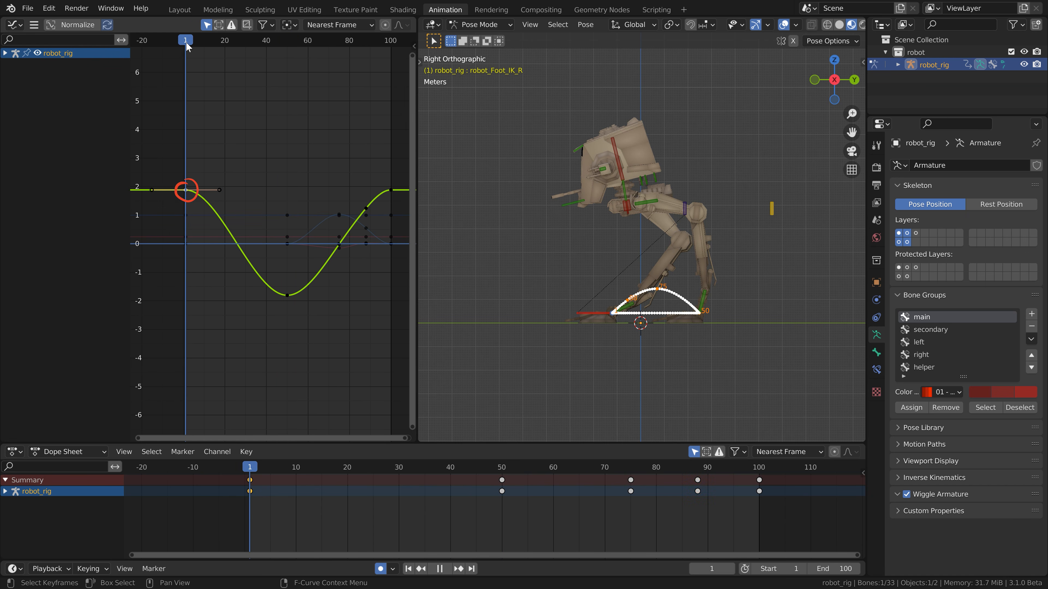
left_click(502, 468)
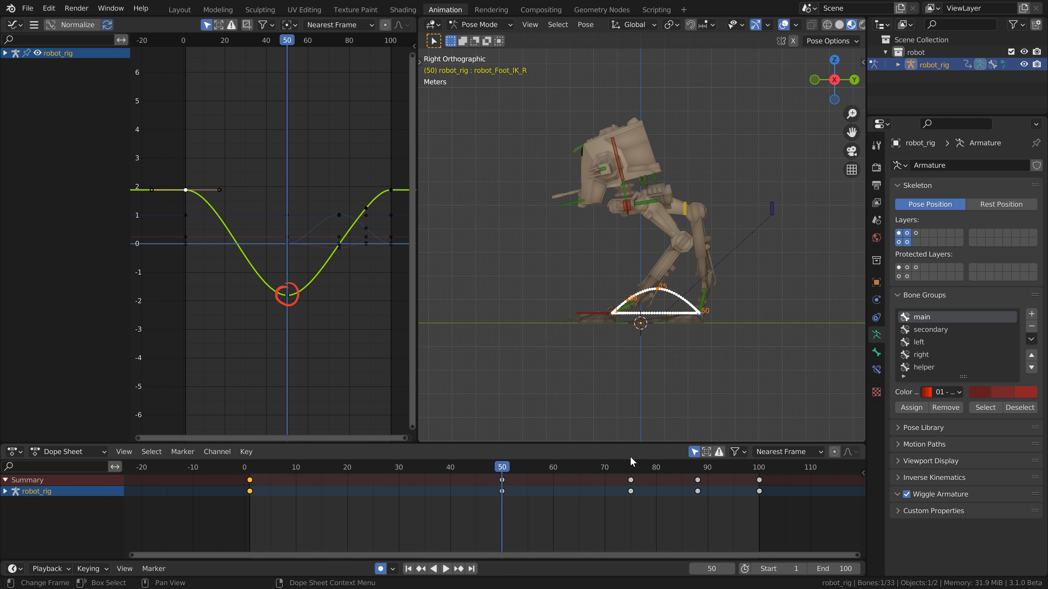
left_click(631, 468)
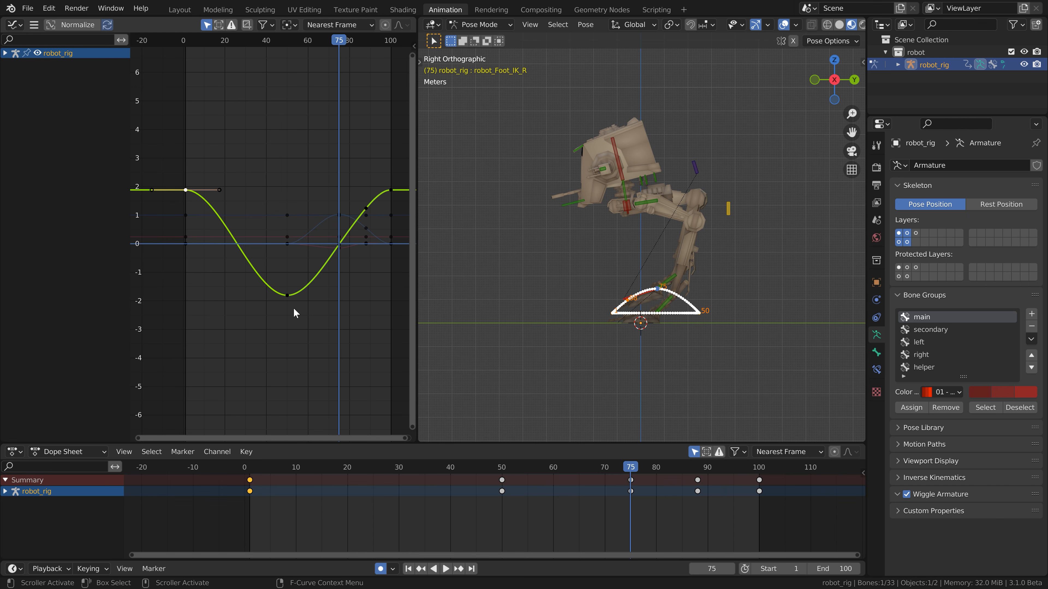
Step: Expand robot_Foot_IK_R's channels in the Graph Editor and hide every curve except Y Location
left_click(5, 53)
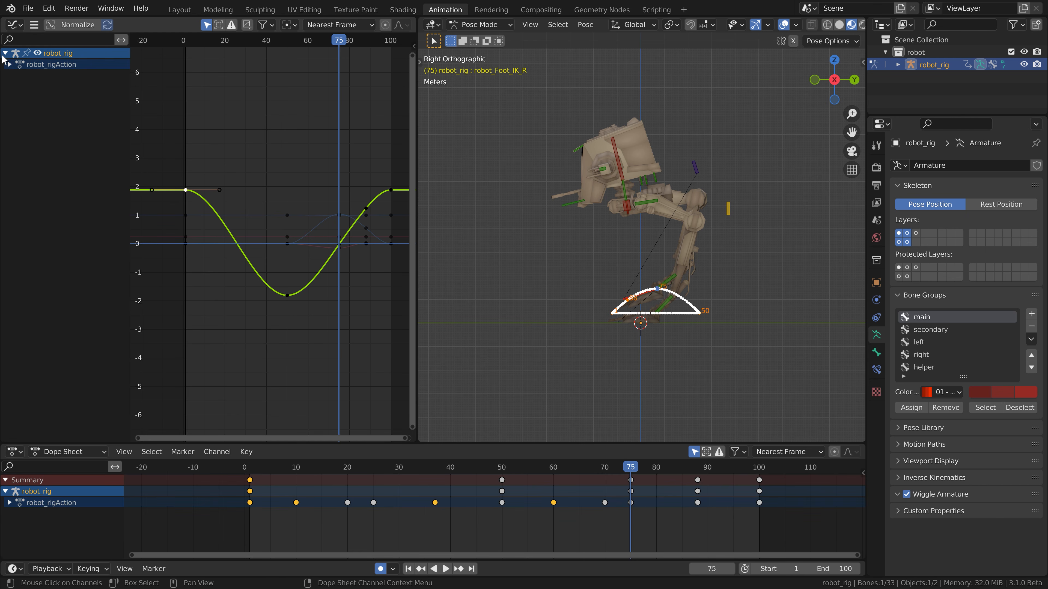
left_click(9, 64)
left_click(14, 76)
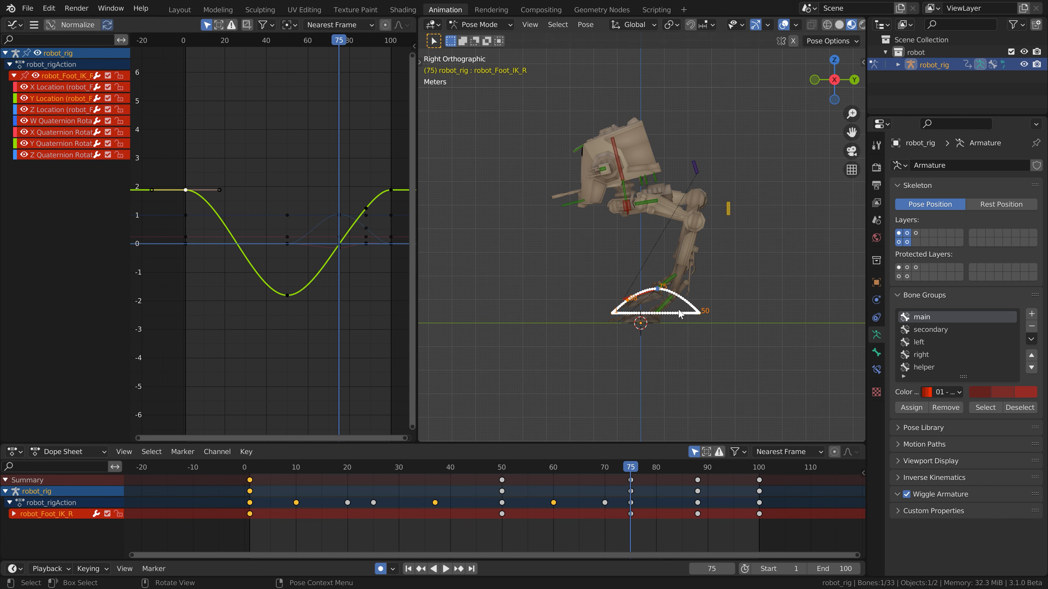
left_click(56, 101)
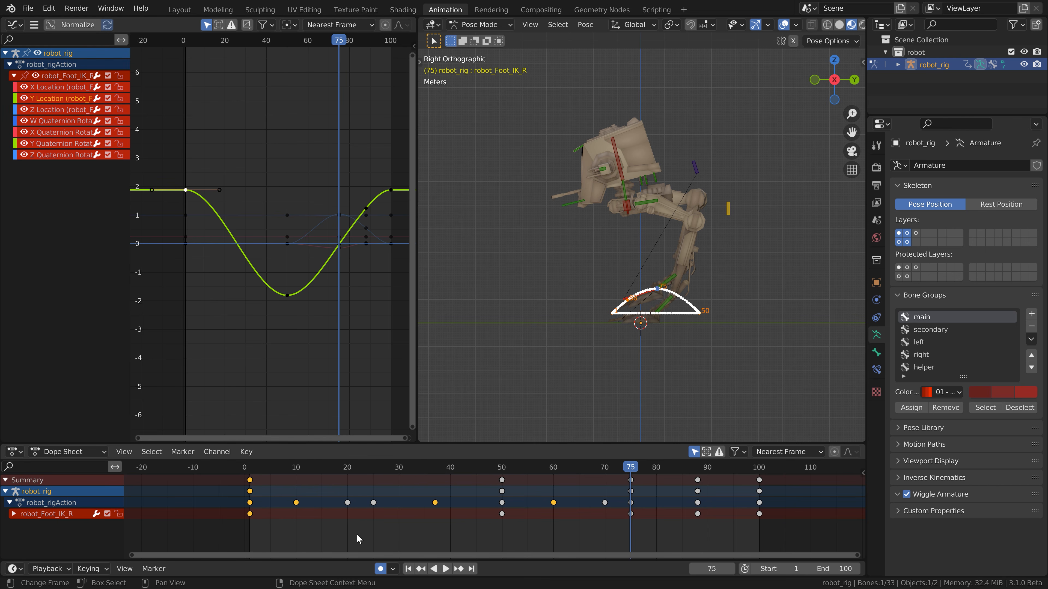
left_click(696, 453)
left_click(206, 25)
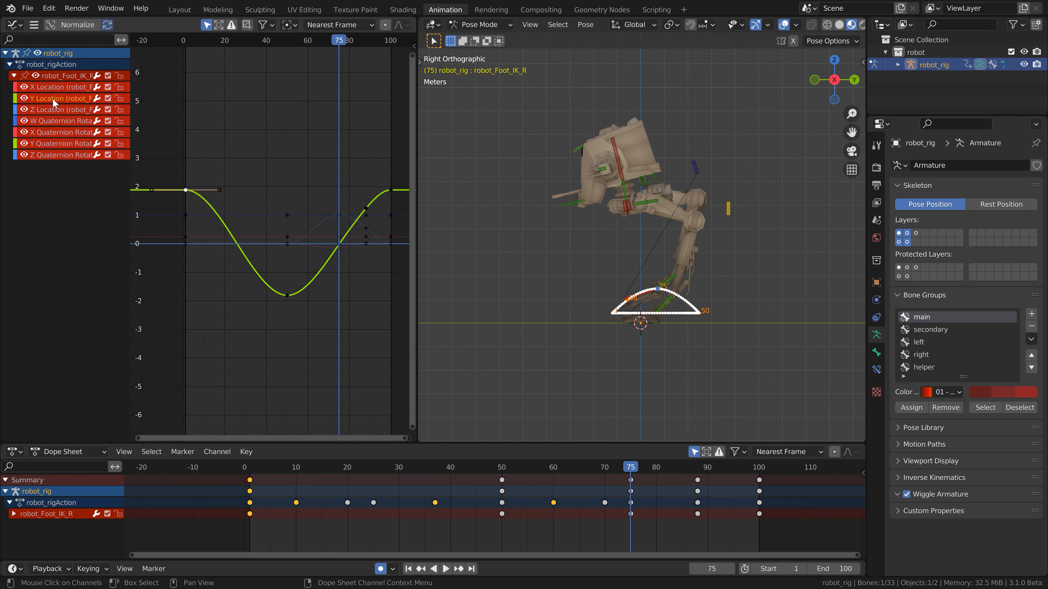
key("shift+h")
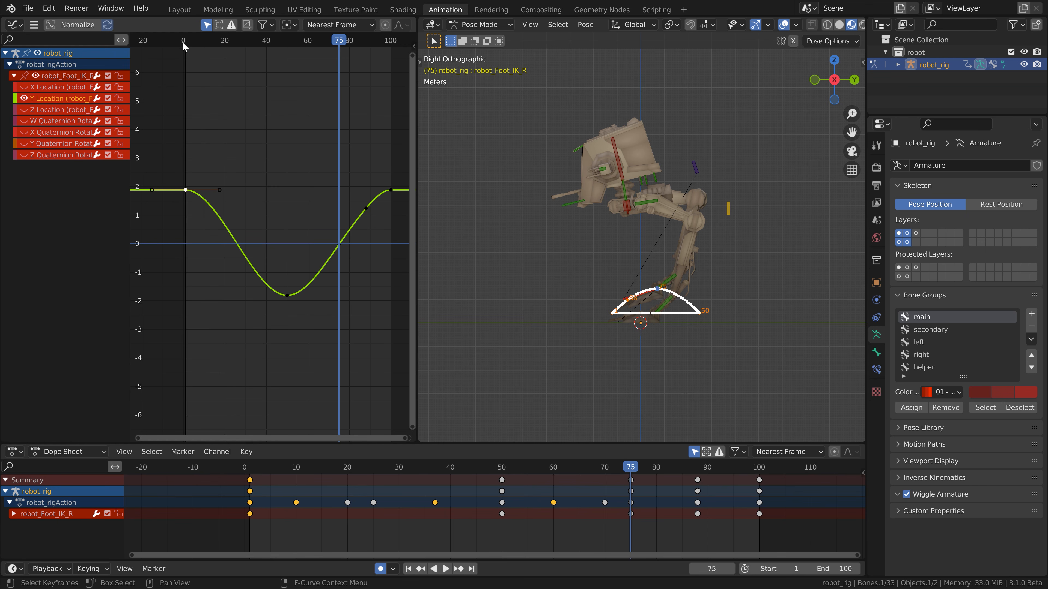
Step: Compare the Y Location curve with the foot bone's transform values at frames 1 and 50, and play the step through
left_click_drag(184, 49, 392, 49)
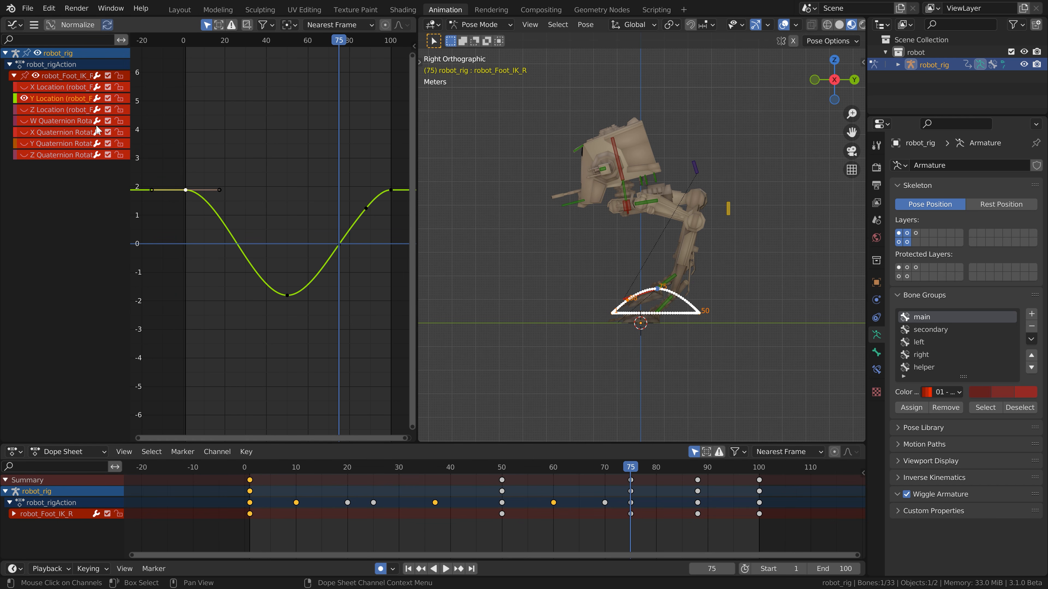
left_click_drag(219, 39, 186, 54)
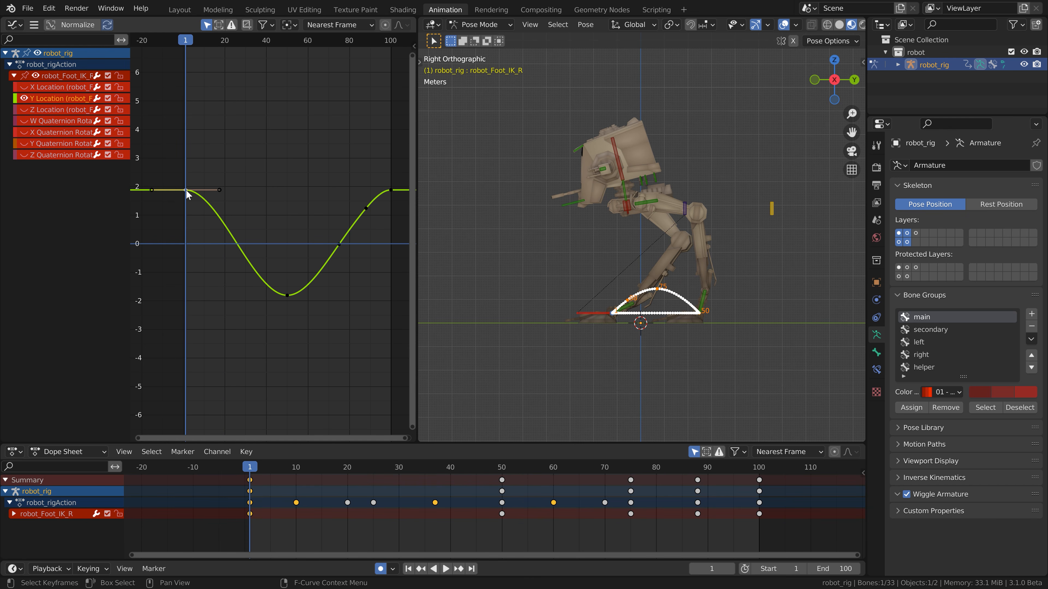
key("n")
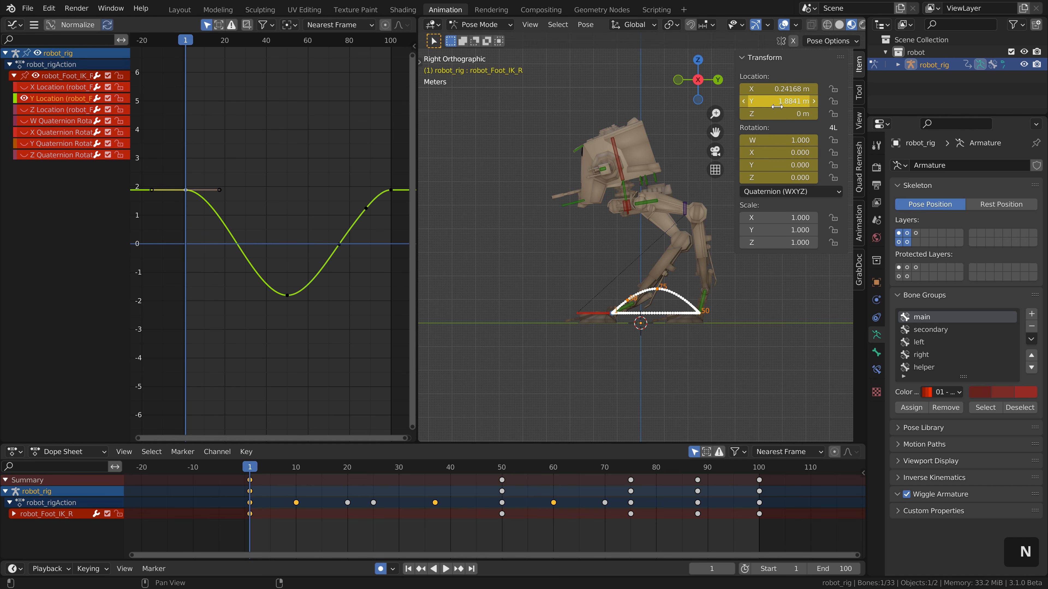
left_click_drag(223, 48, 288, 55)
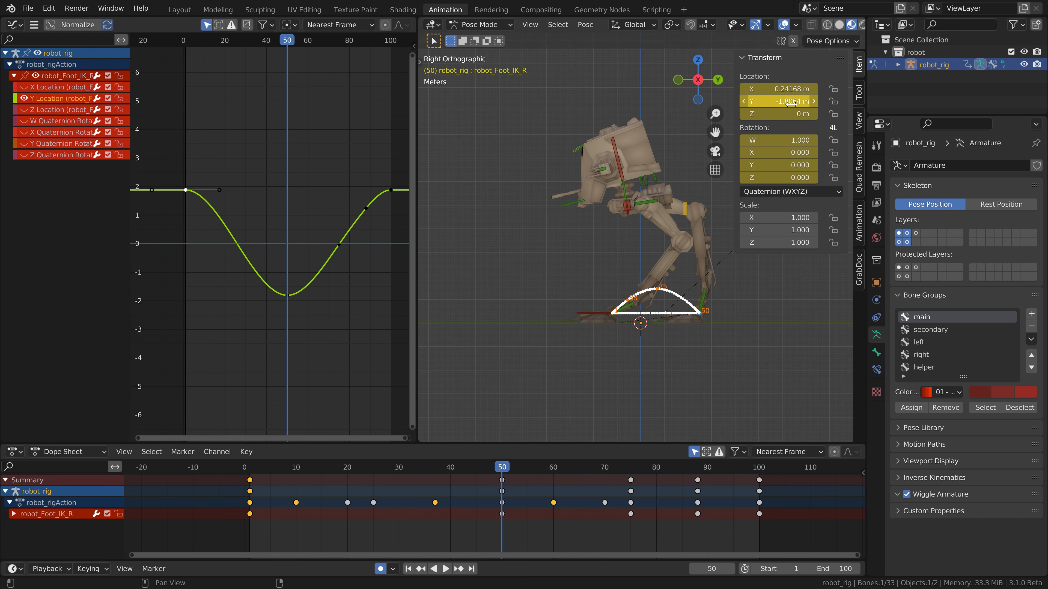
key("n")
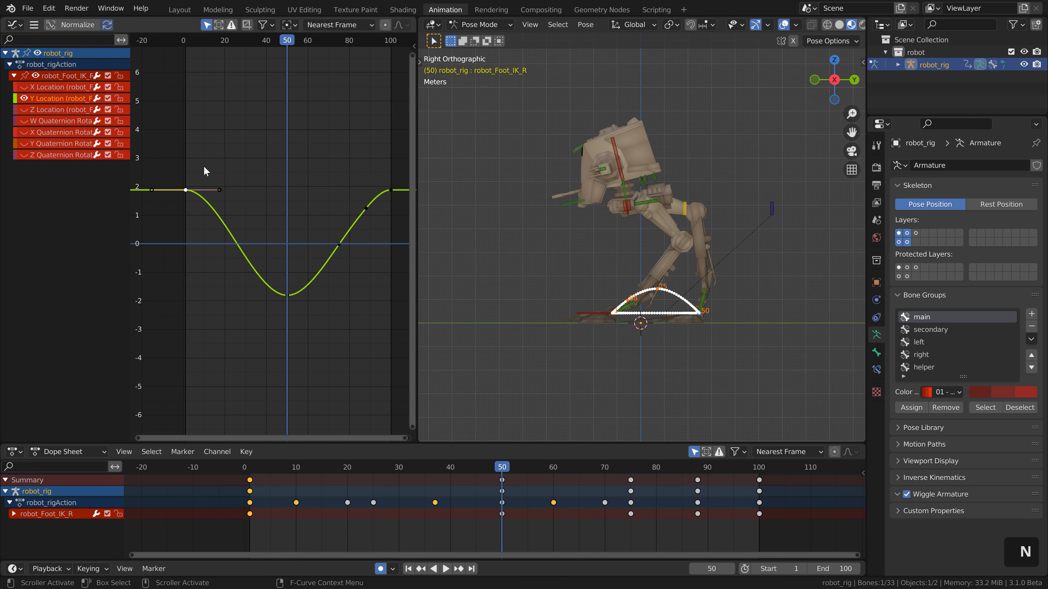
left_click(189, 41)
key("space")
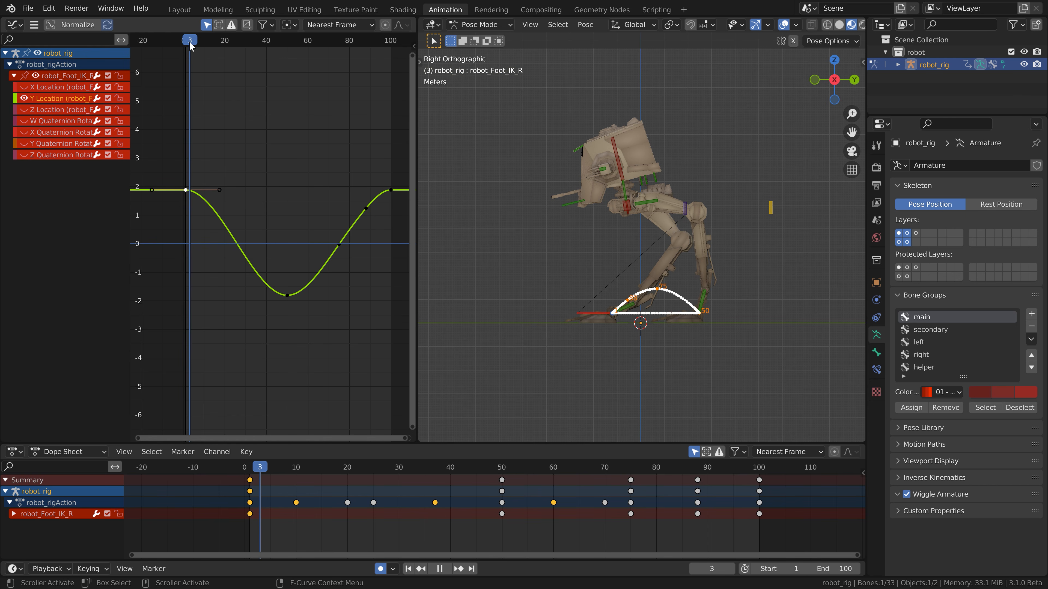
key("space")
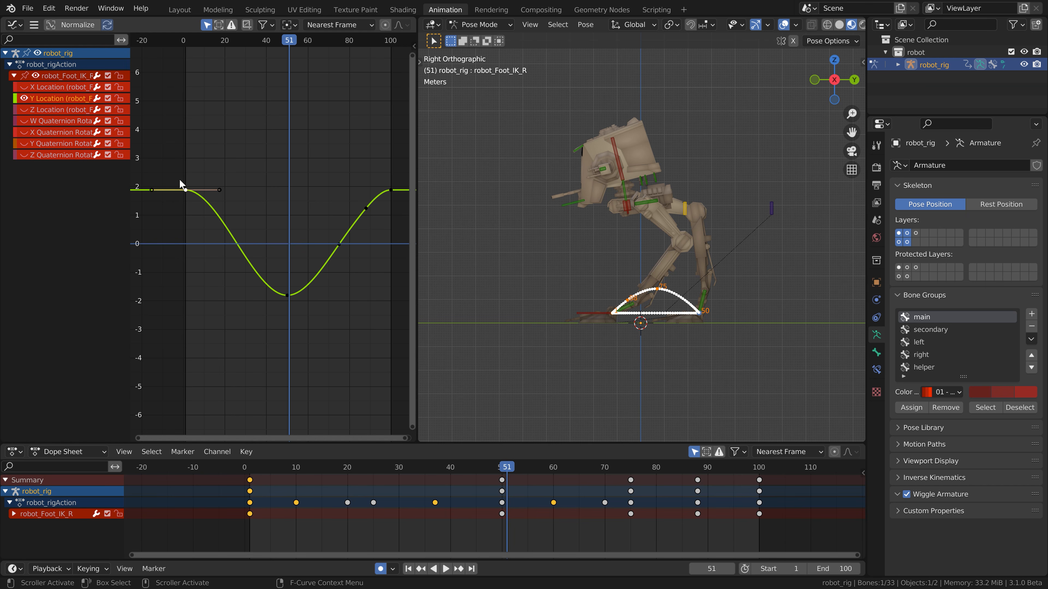
Step: Set the interpolation of robot_Foot_IK_R's Y Location keyframe at frame 1 to Linear and play back the motion
left_click_drag(173, 159, 193, 195)
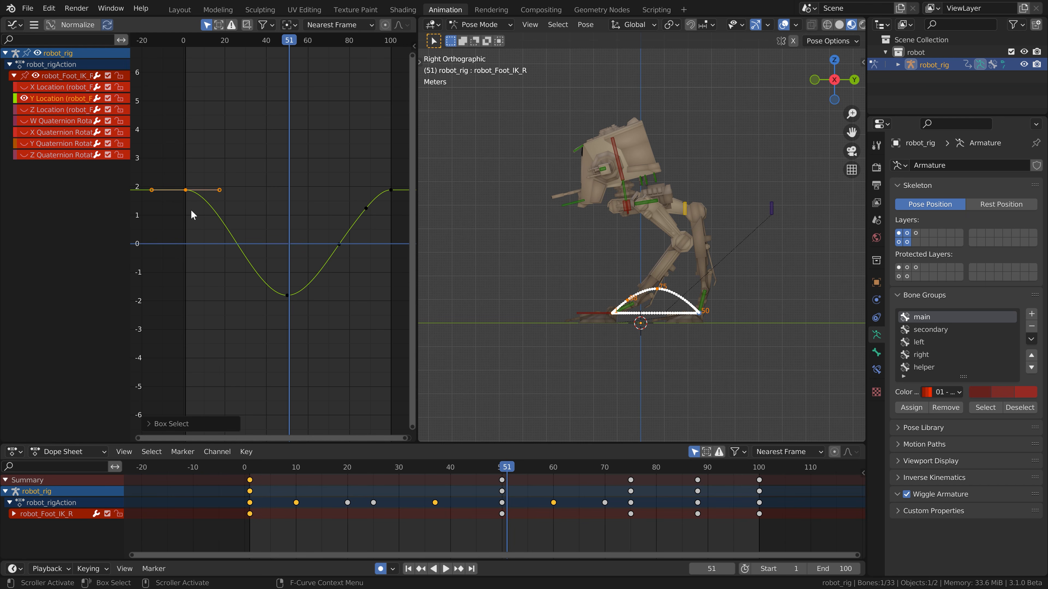
key("t")
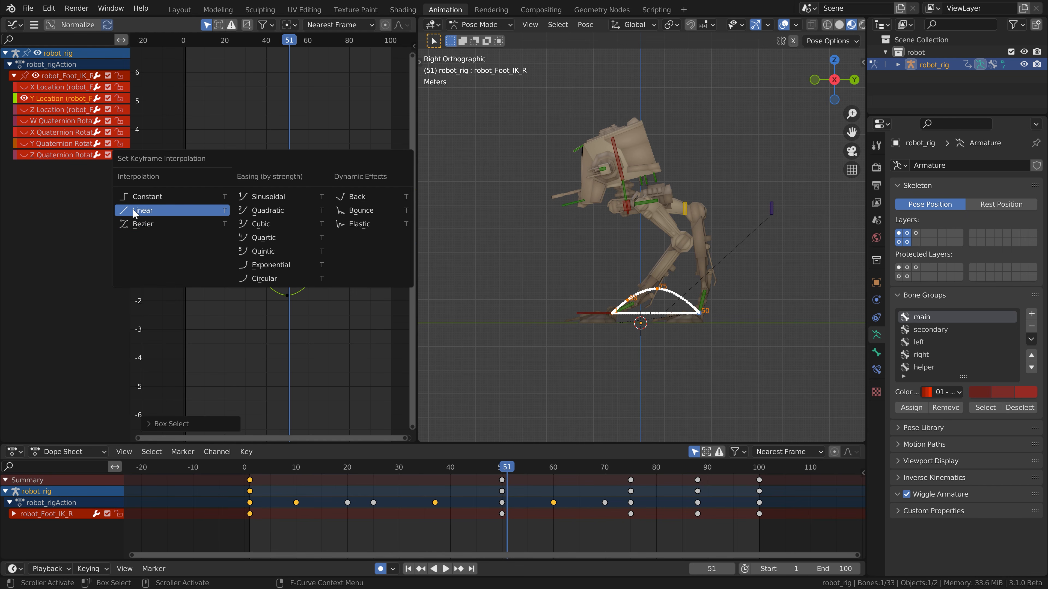
left_click(165, 211)
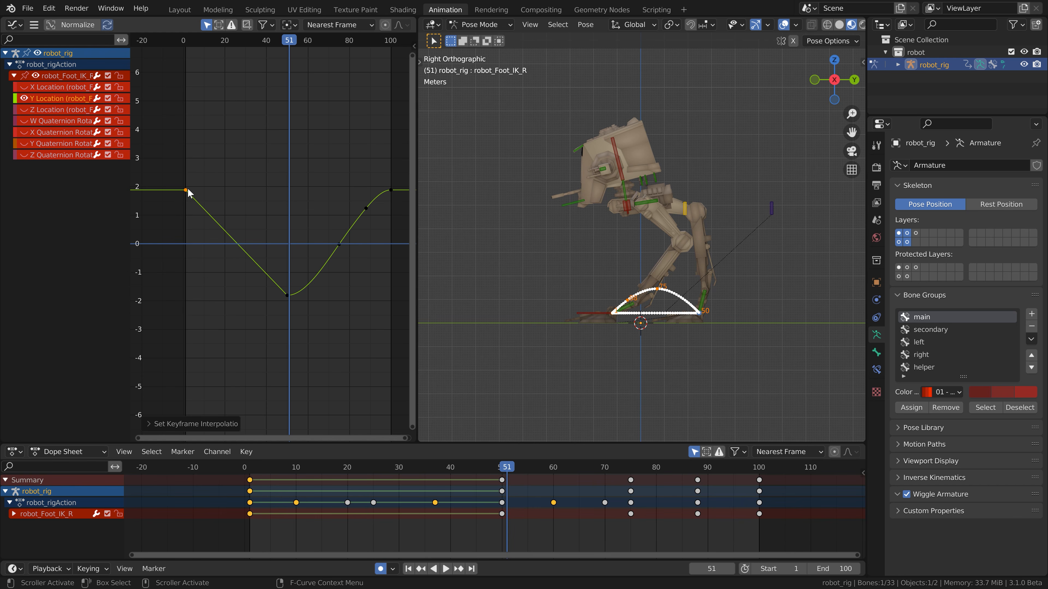
key("space")
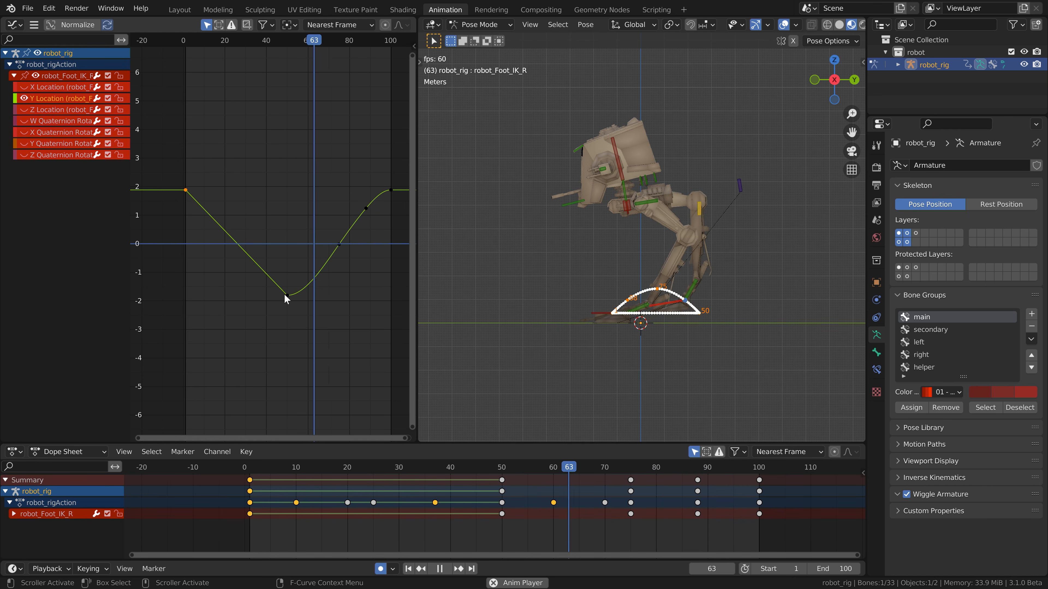
key("space")
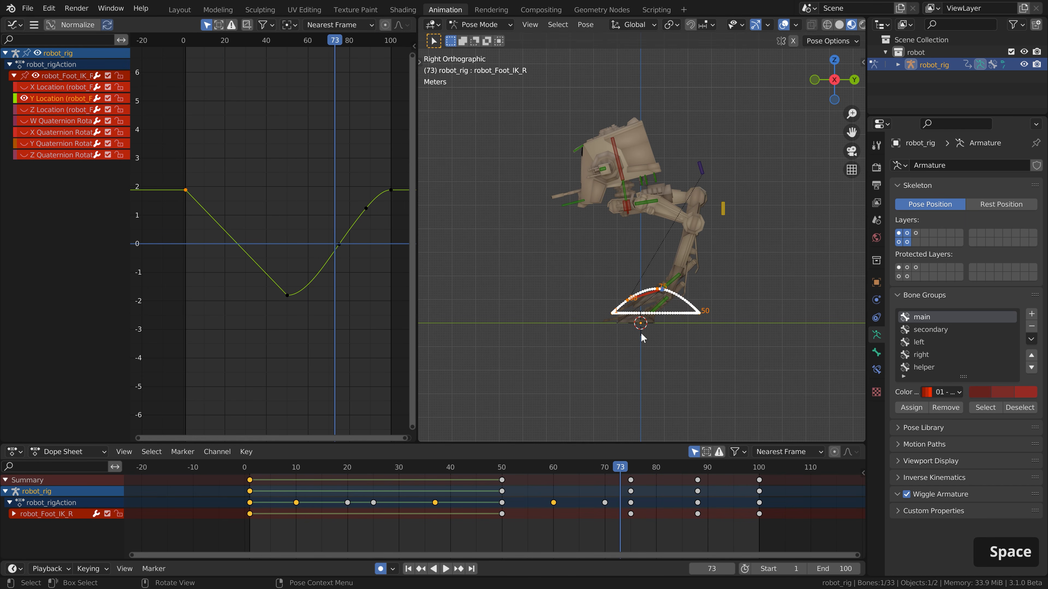
Step: Delete robot_Foot_IK_R's Y Location keyframes at frames 75 and 88
left_click_drag(327, 234, 345, 253)
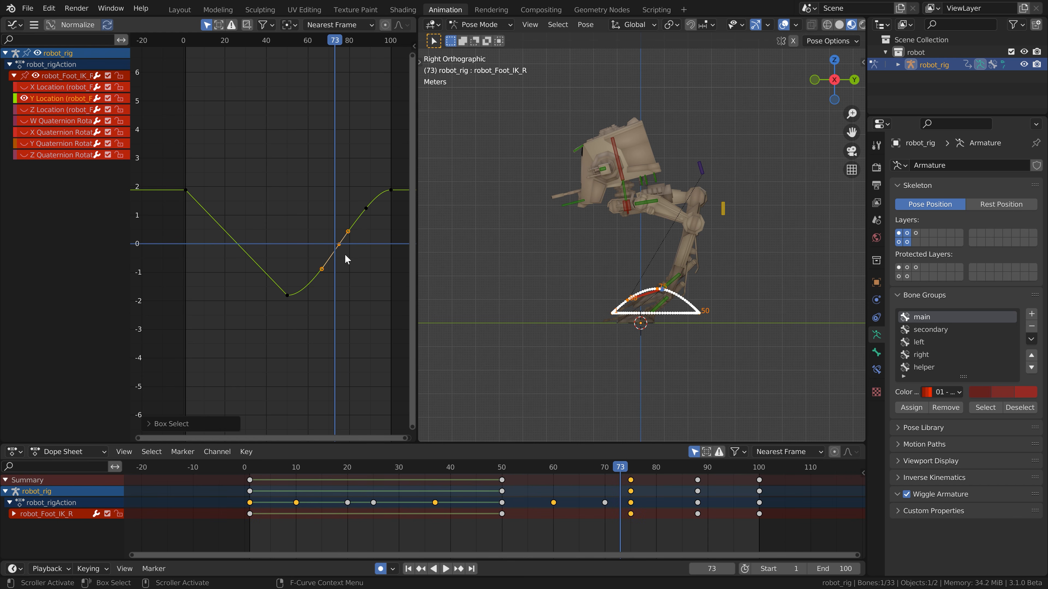
key("x")
left_click(345, 253)
left_click(361, 202)
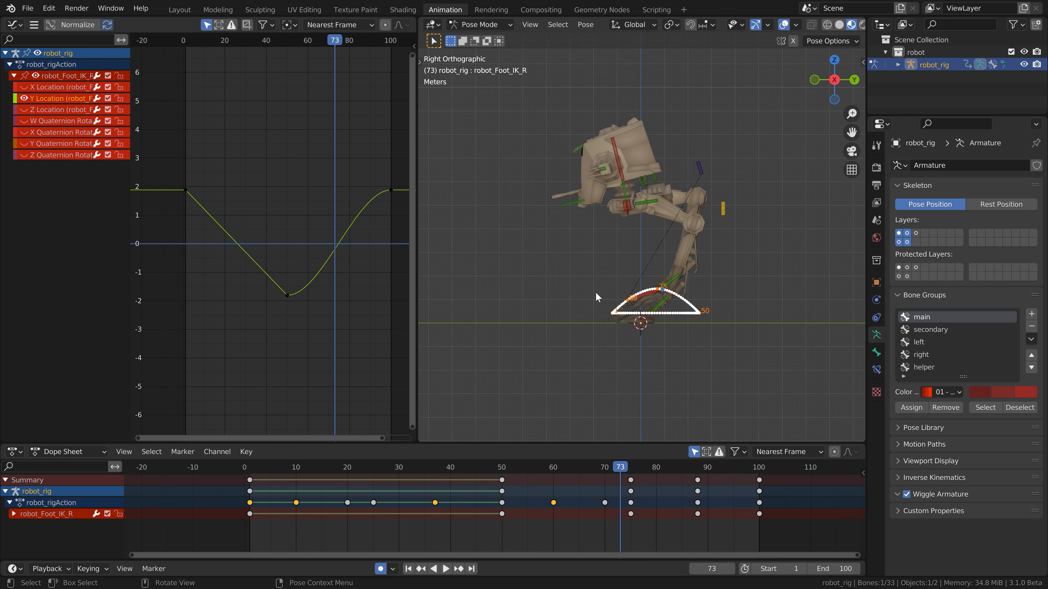
Step: Update the armature's motion paths and play the walk to check the spacing of the foot's path points
right_click(640, 315)
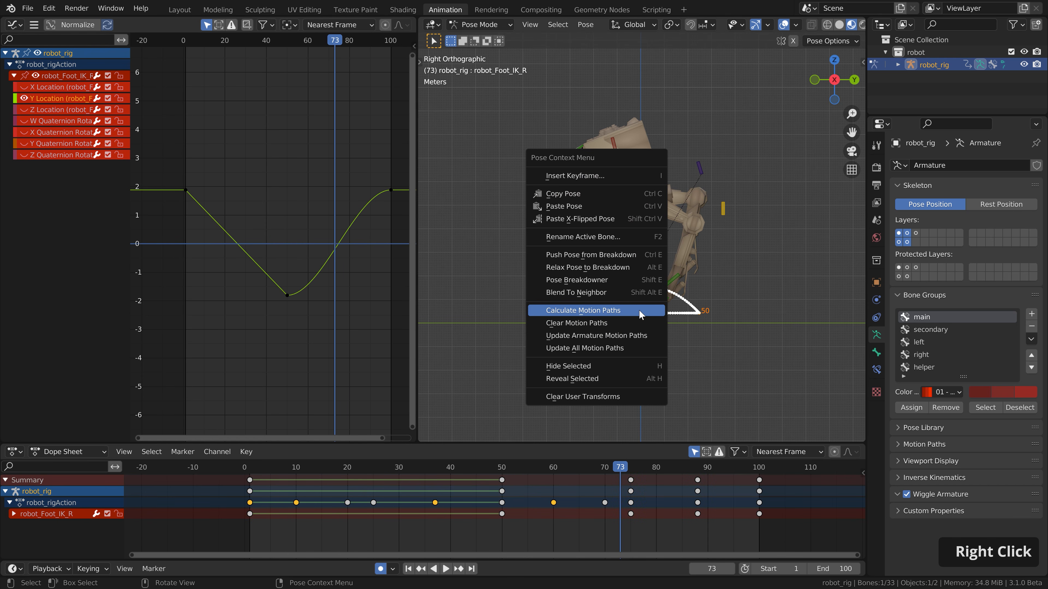
left_click(599, 335)
scroll(603, 330, "up", 5)
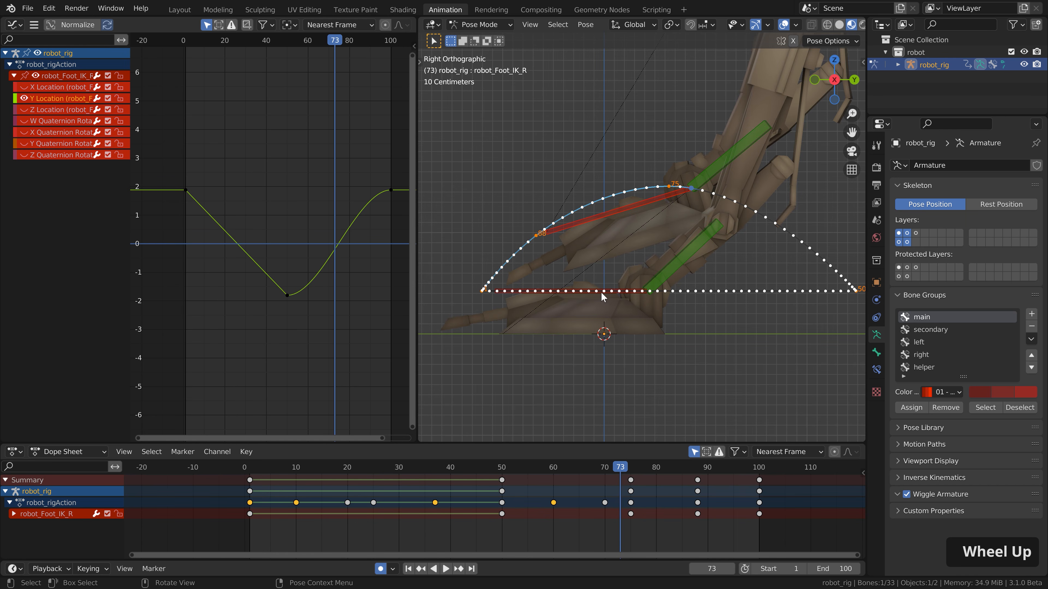
key("space")
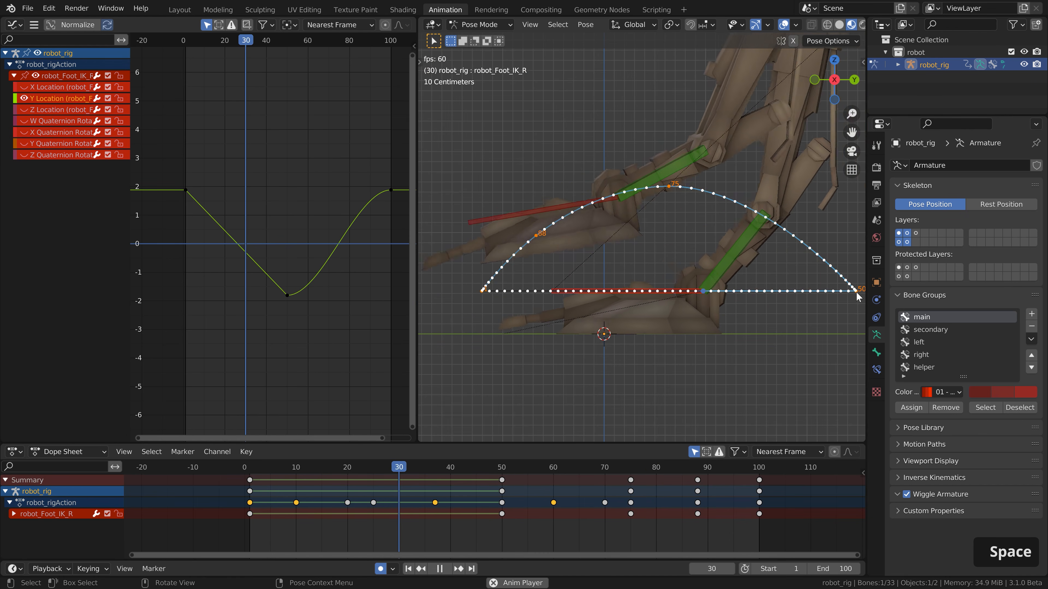
key("space")
scroll(703, 298, "down", 3)
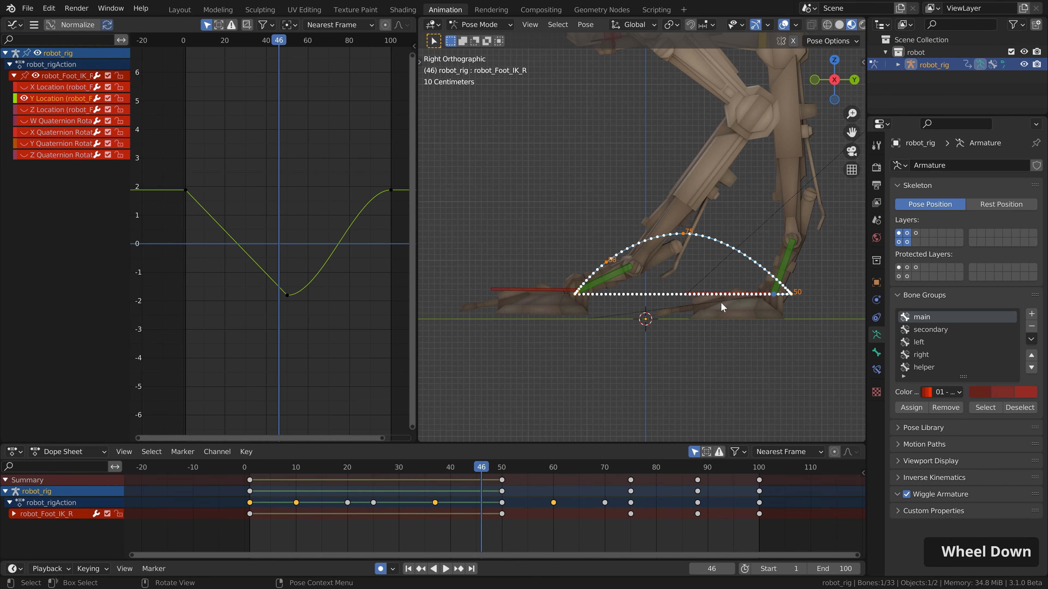
Step: Copy robot_Foot_IK_R's keyframe at frame 1 and paste it flipped onto robot_Foot_IK_L at frame 50
left_click_drag(478, 468, 362, 467)
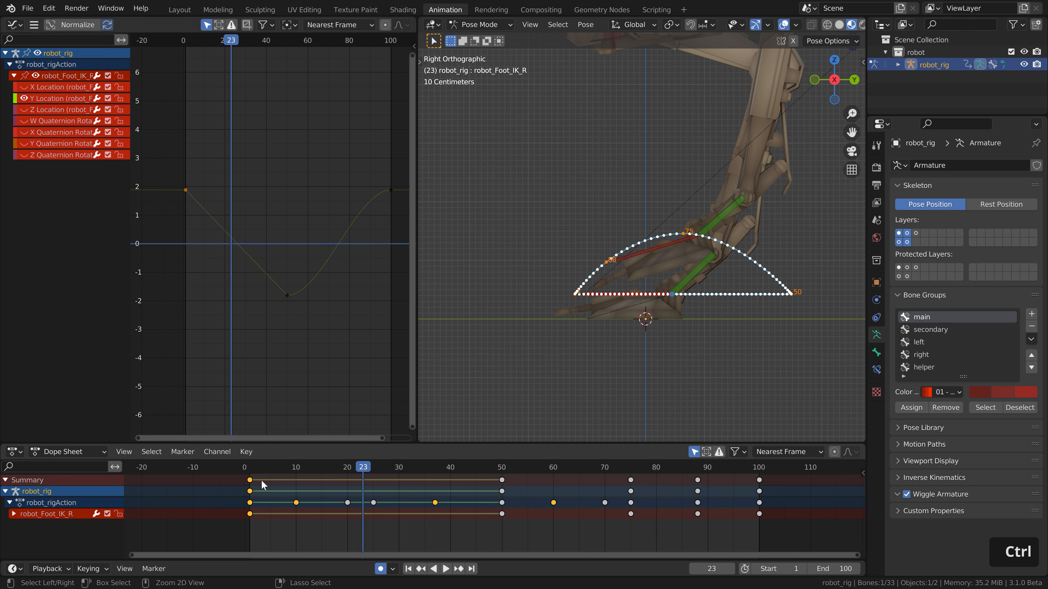
middle_click_drag(658, 276, 676, 289)
scroll(689, 331, "down", 2)
left_click(725, 339)
left_click_drag(412, 468, 502, 469)
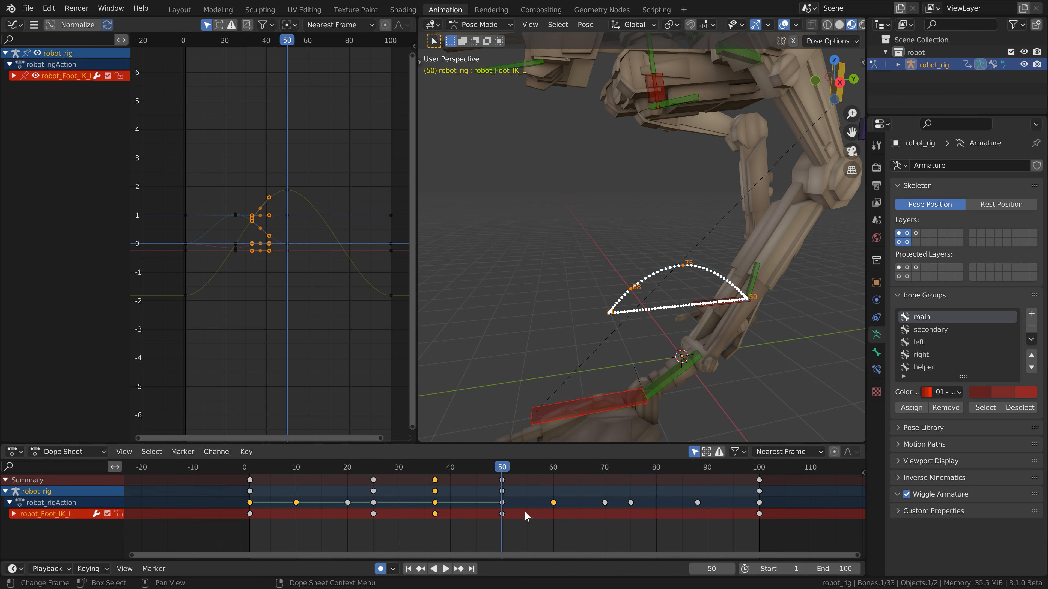
key("ctrl+shift+v")
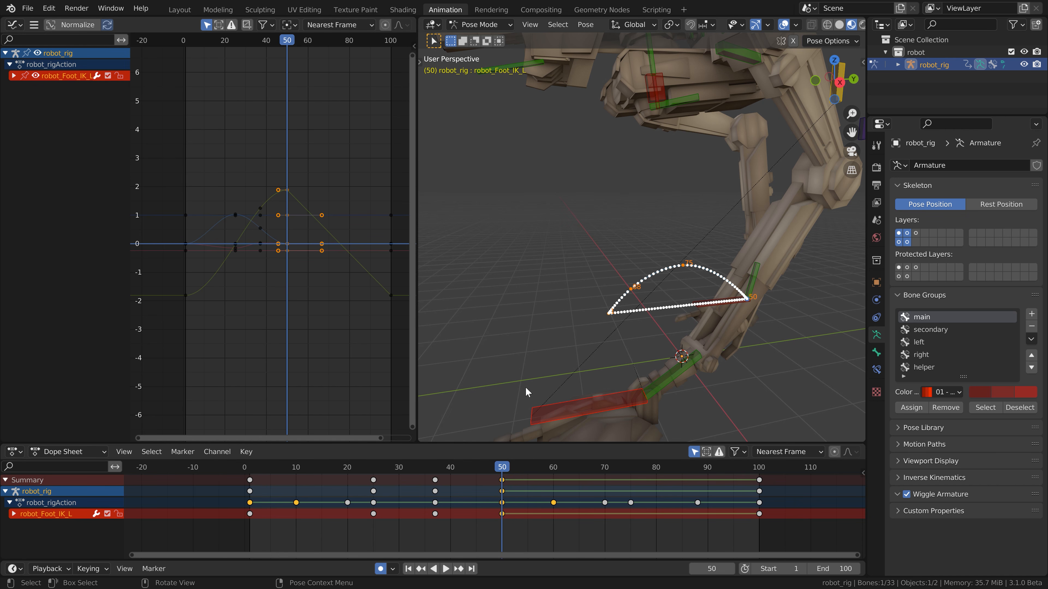
Step: Delete robot_Foot_IK_L's Y Location keyframes at frames 37 and 25
scroll(264, 208, "up", 2)
left_click(267, 204)
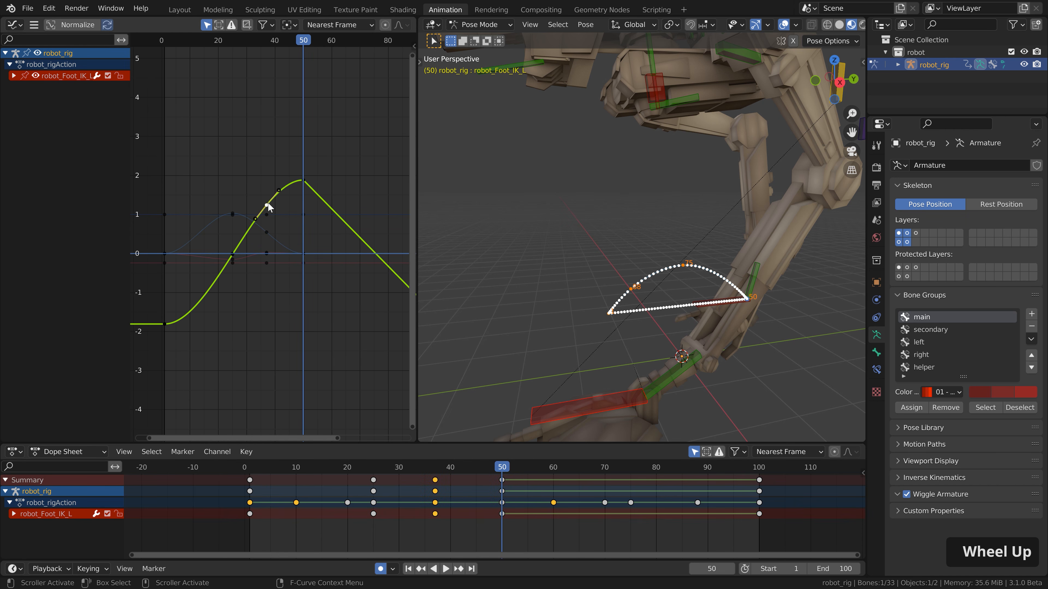
key("ctrl+x")
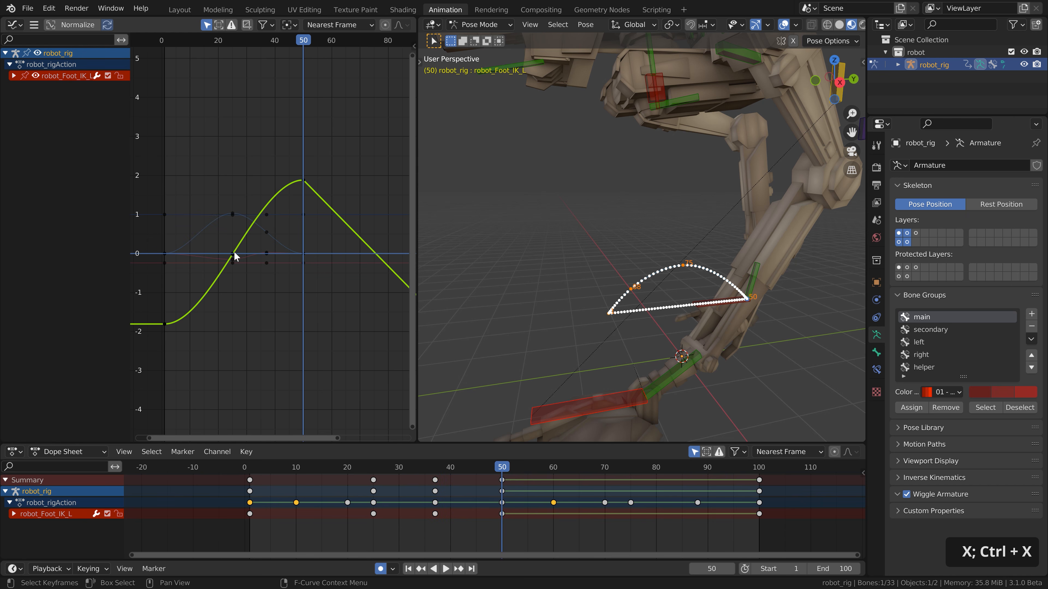
scroll(234, 257, "up", 2)
key("g")
key("x")
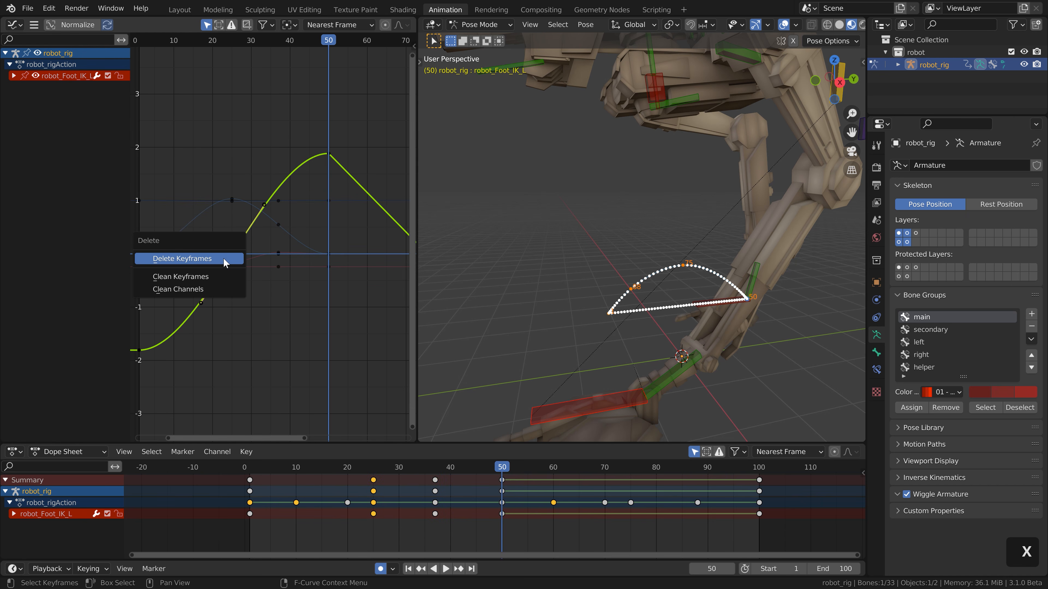
scroll(688, 329, "down", 3)
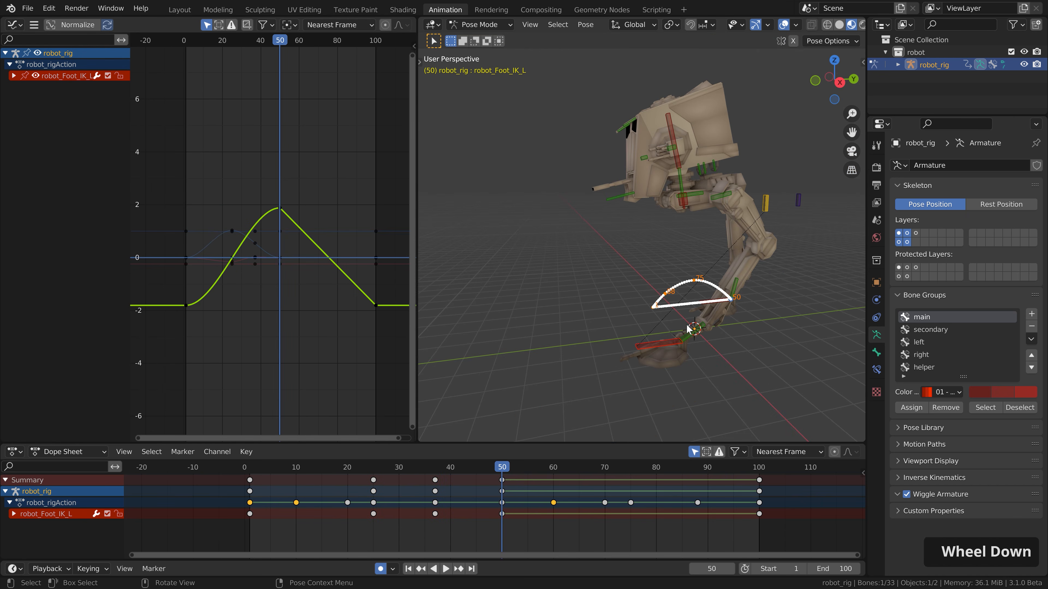
Step: Recalculate robot_Foot_IK_L's motion path and play the walk in right side view to check the path's spacing
middle_click_drag(689, 329, 657, 324, "shift")
right_click(657, 324)
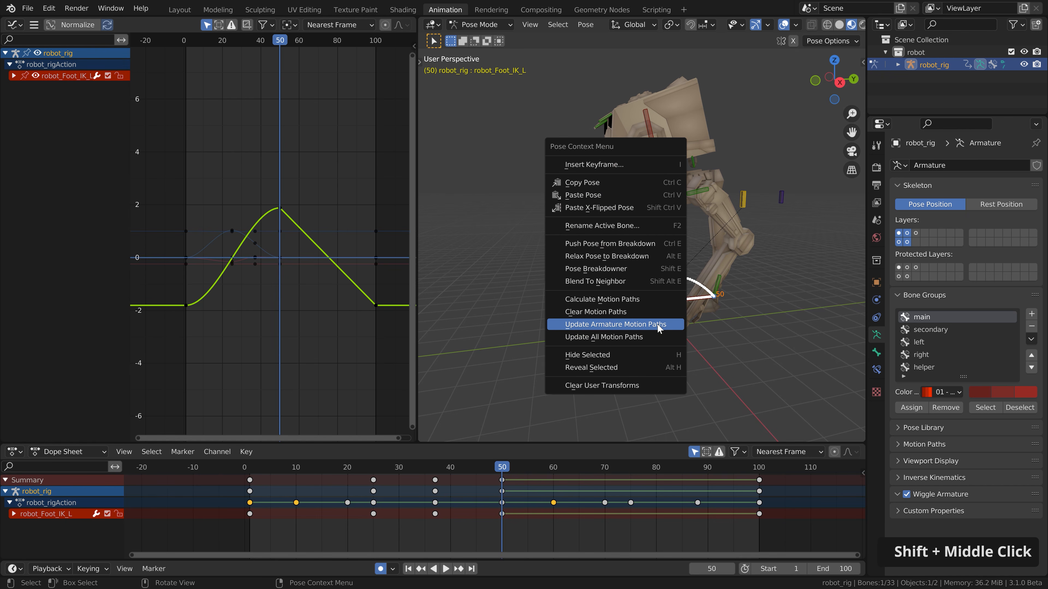
left_click(643, 300)
left_click(644, 370)
middle_click_drag(643, 369, 689, 341)
key("space")
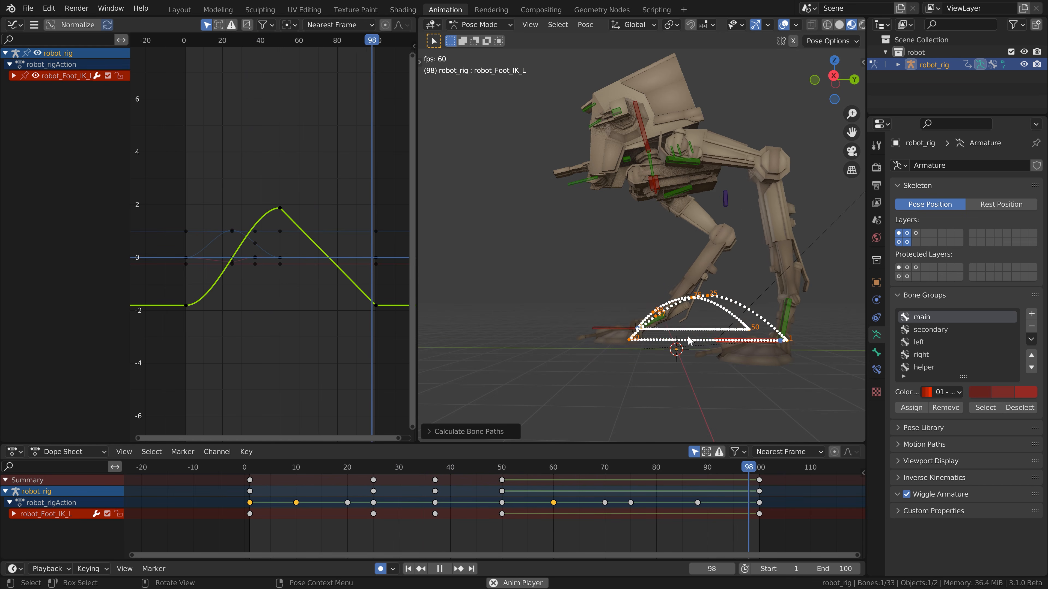
key("KP_3")
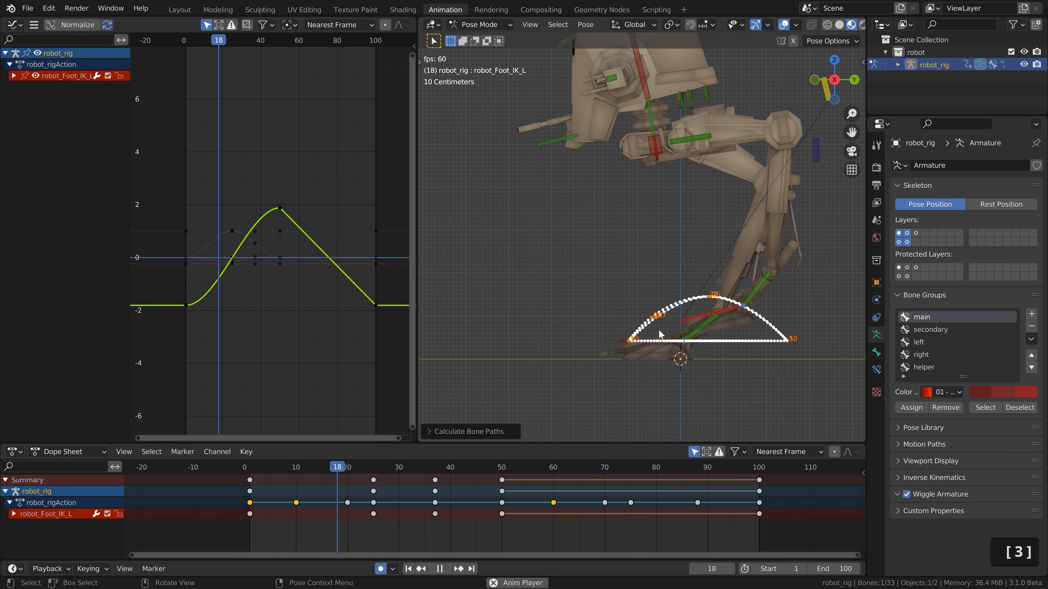
middle_click_drag(658, 329, 659, 289)
key("space")
Step: Clear the motion paths, then scrub and play back the walk to check how both feet travel
right_click(660, 289)
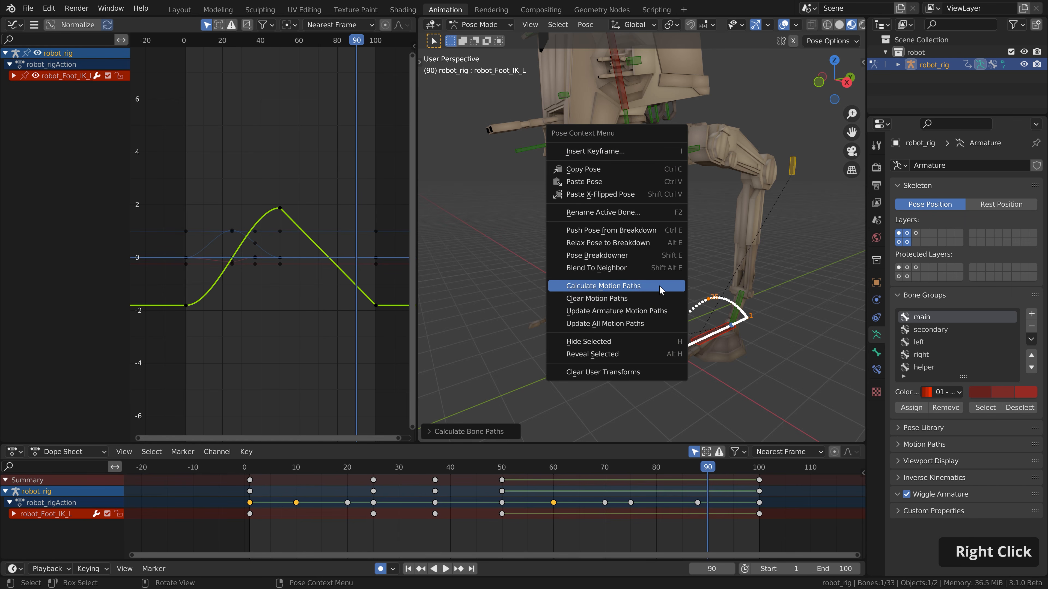
left_click(620, 298)
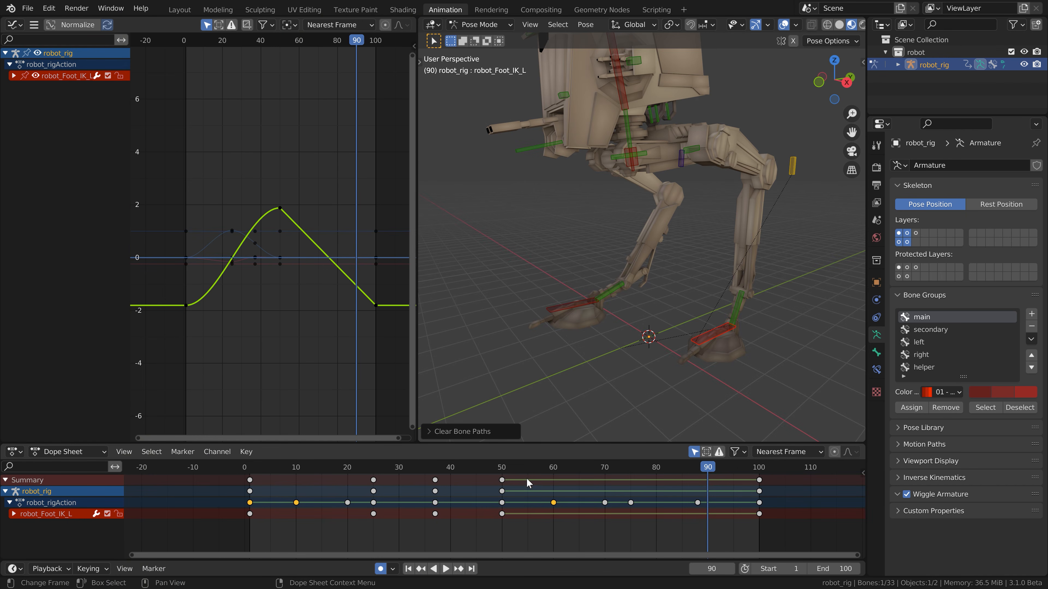
left_click_drag(524, 466, 244, 469)
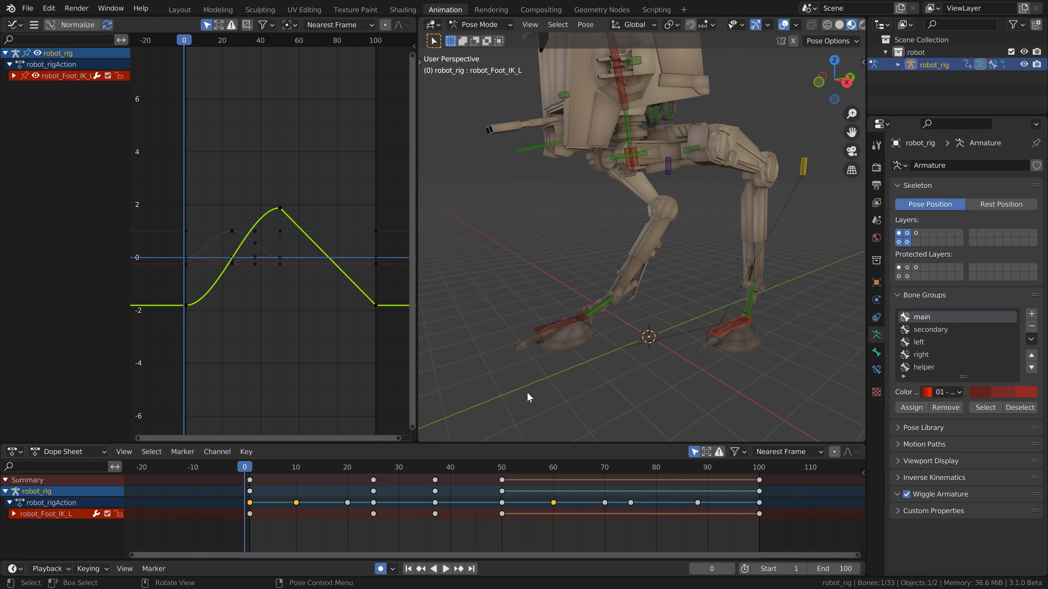
key("space")
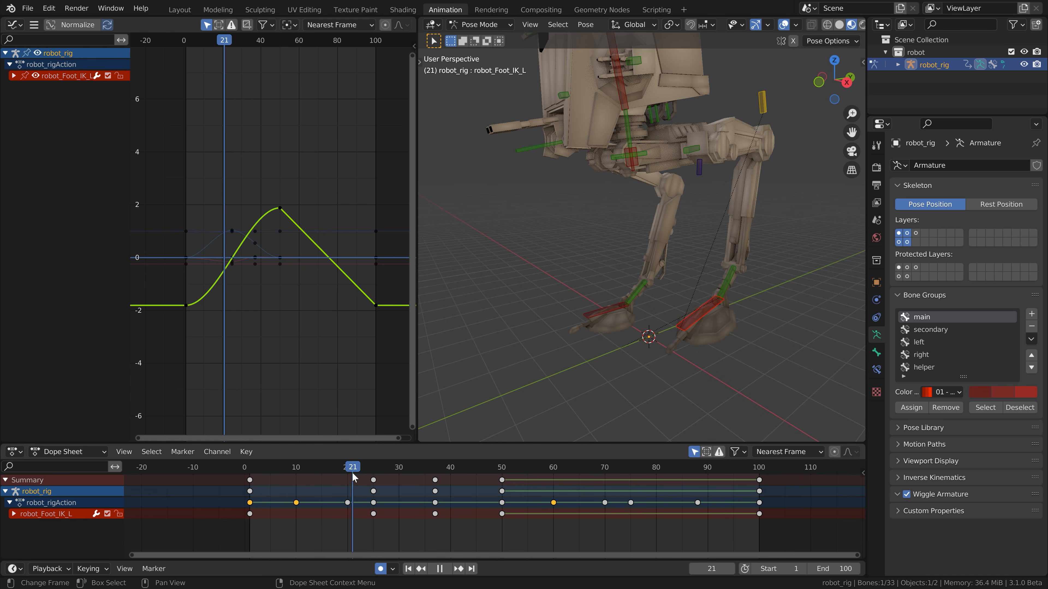
left_click_drag(425, 475, 392, 482)
key("space")
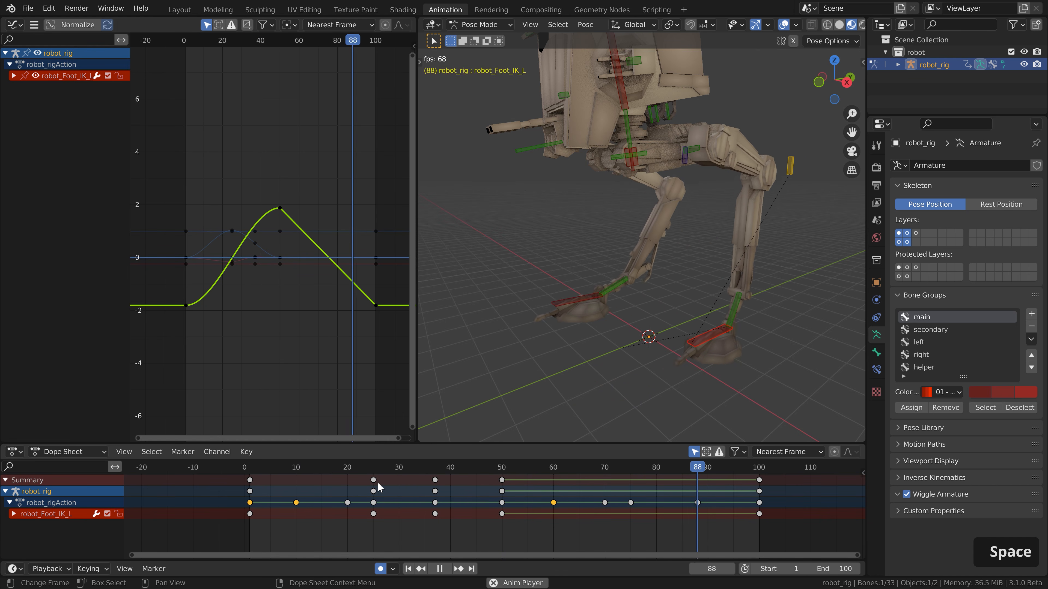
key("space")
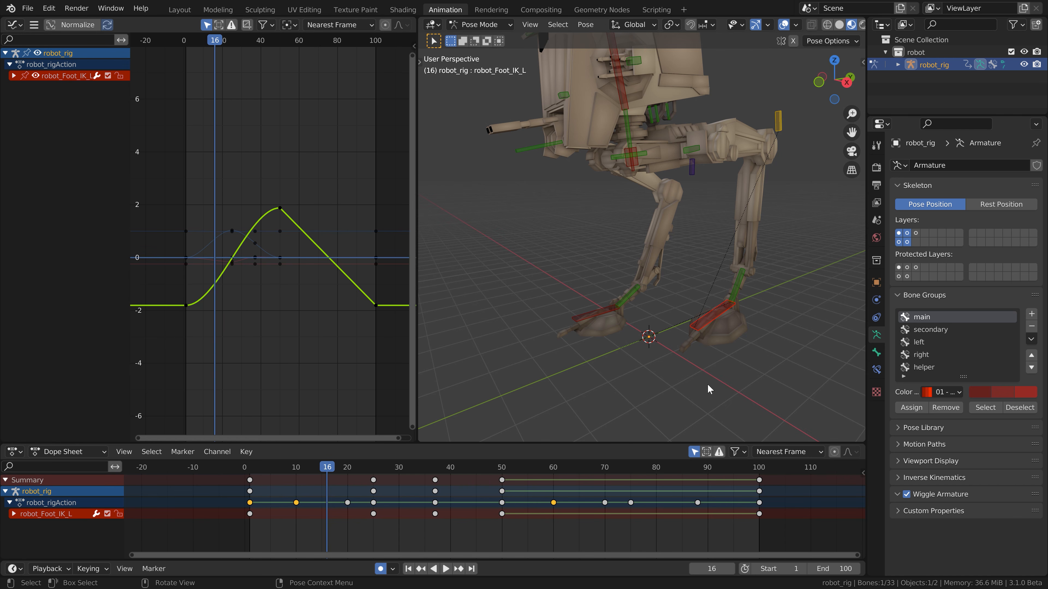
Step: Expand robot_Foot_IK_L's channels and isolate its Z Location curve in the graph
left_click(14, 75)
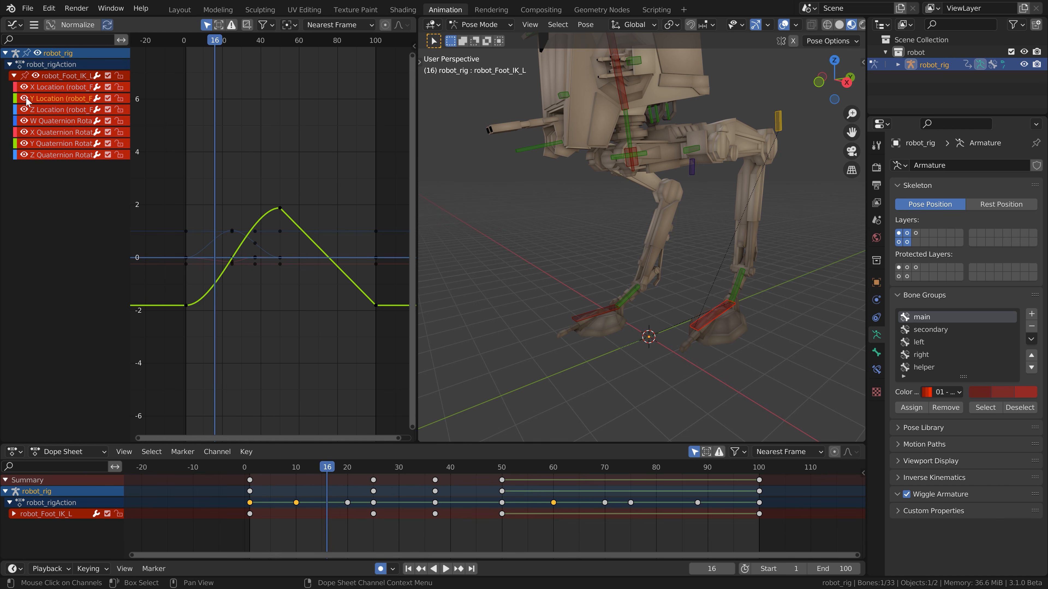
key("shift")
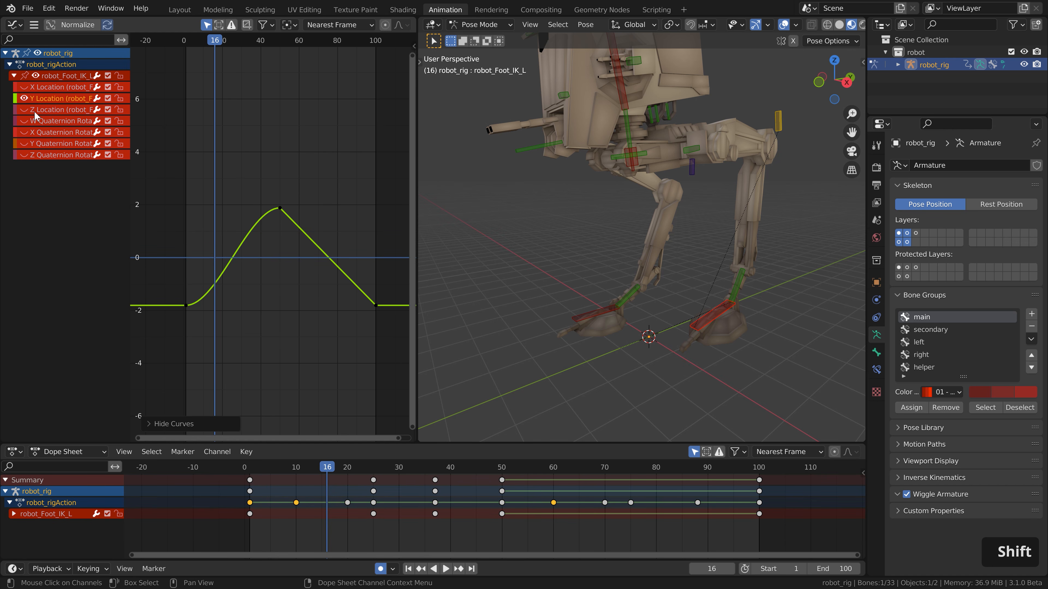
key("alt+h")
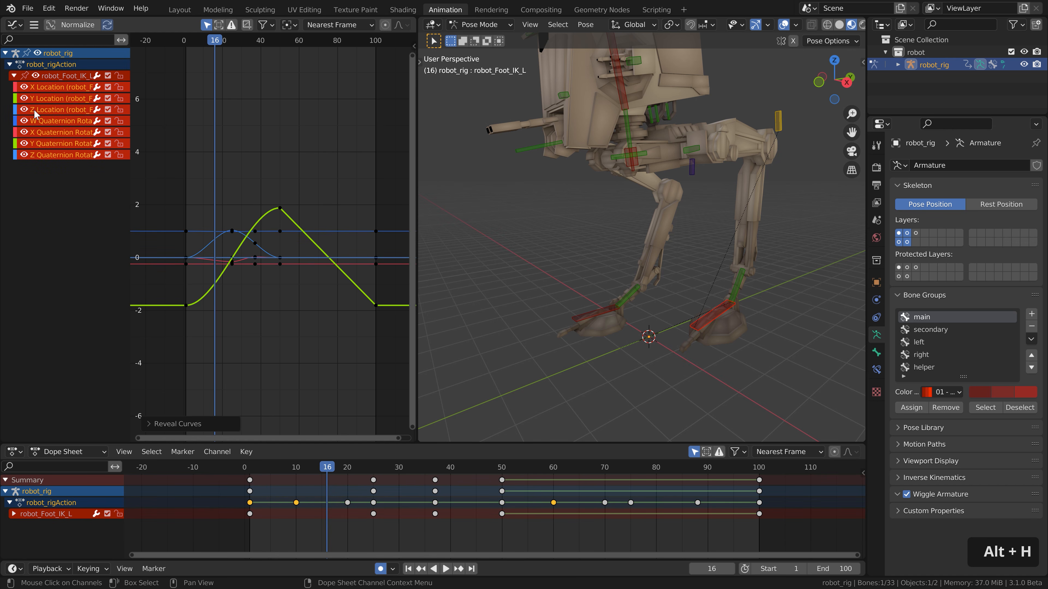
left_click(40, 110)
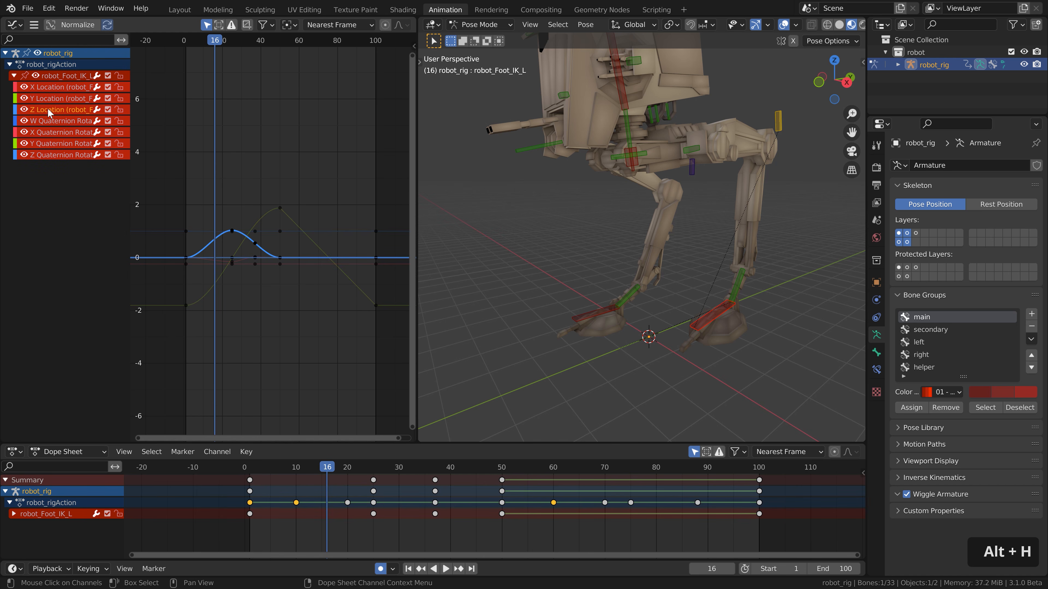
key("shift+h")
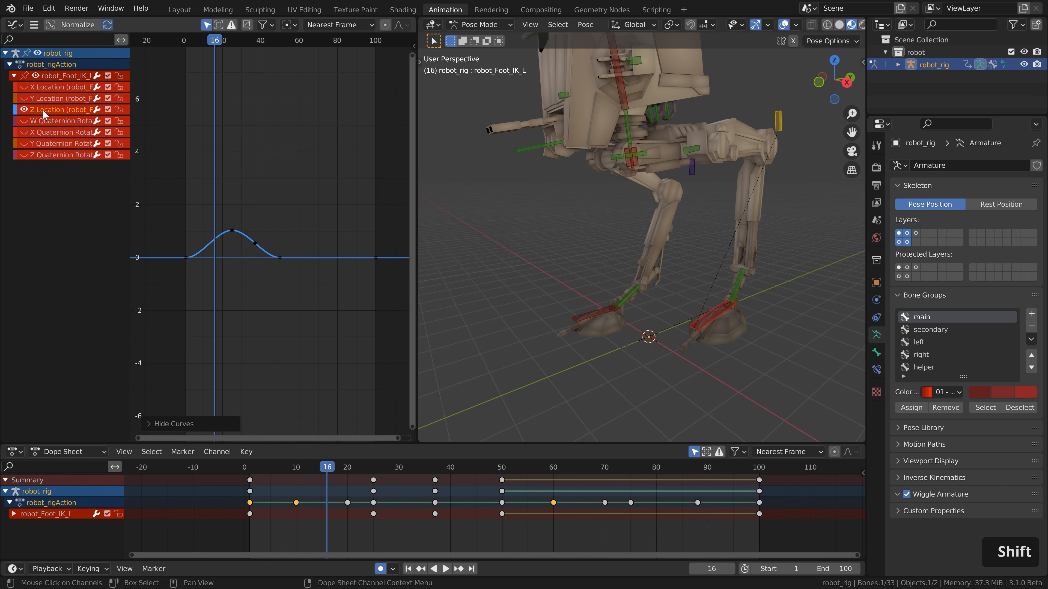
Step: Examine the left foot's lift and landing against its Z Location curve up to frame 50, in right side view
scroll(197, 257, "up", 2)
middle_click_drag(197, 257, 237, 248)
scroll(237, 249, "down", 1)
key("KP_3")
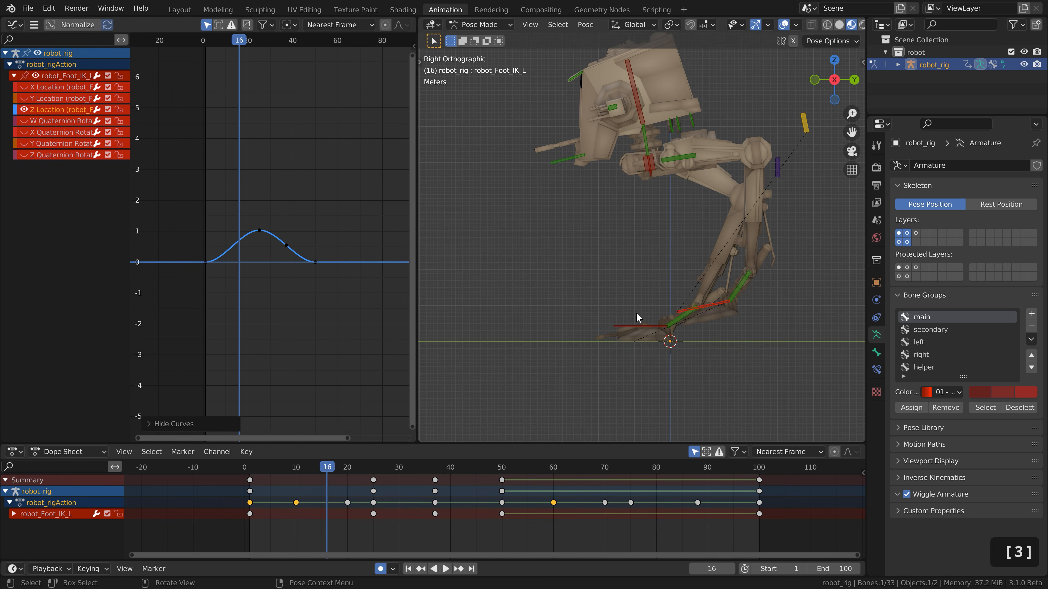
left_click(201, 45)
key("space")
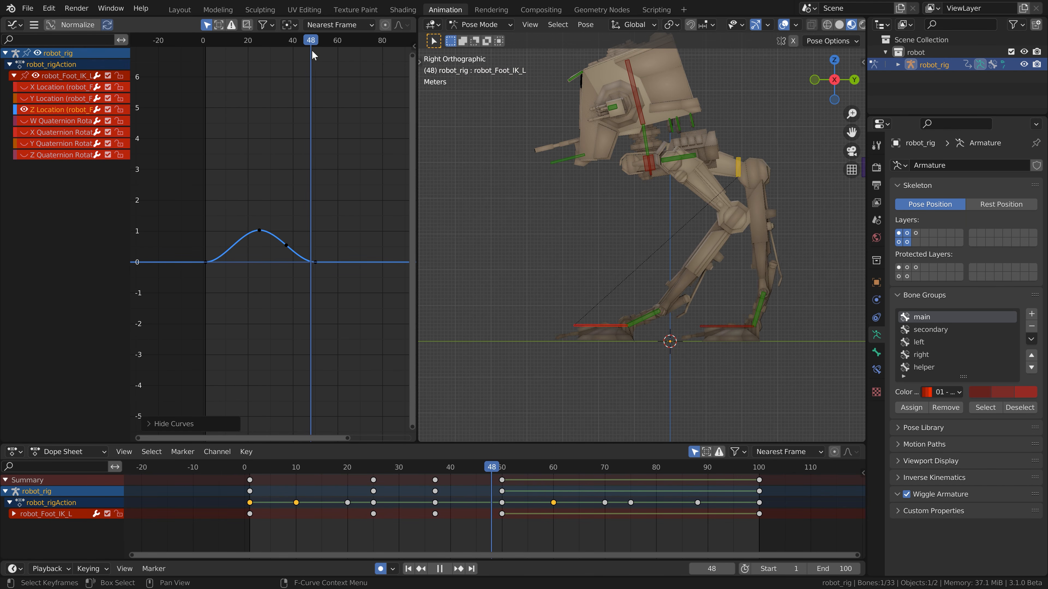
key("space")
scroll(346, 243, "down", 2)
middle_click_drag(350, 252, 305, 253, "shift")
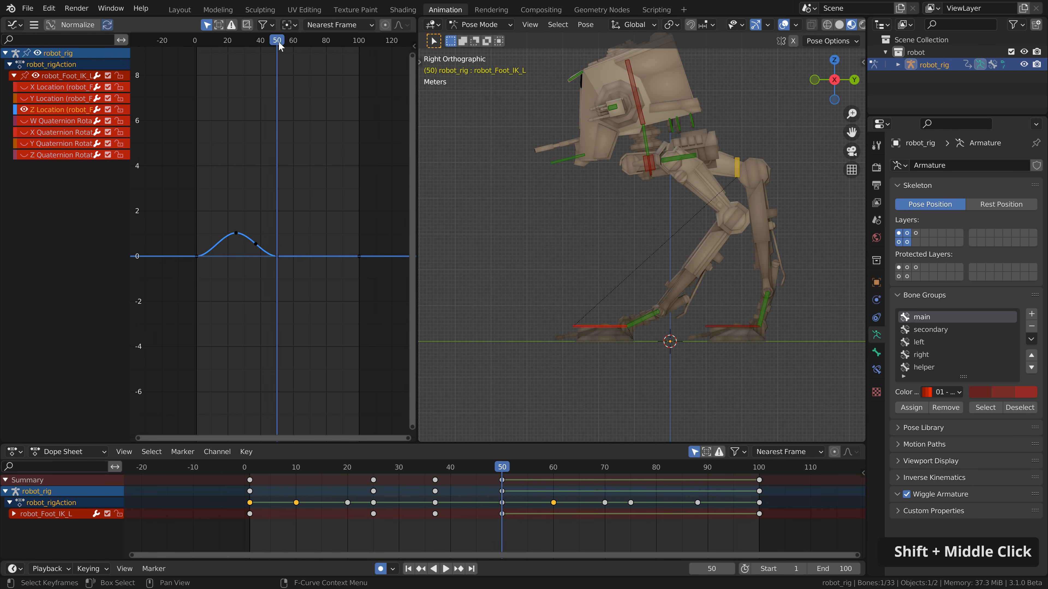
mouse_move(278, 41)
left_mouse_down()
mouse_move(347, 42)
mouse_move(264, 42)
left_mouse_up()
Step: Delete robot_Foot_IK_L's Z Location keyframe at frame 37 and scrub to frame 47 to check the landing
scroll(251, 199, "up", 3)
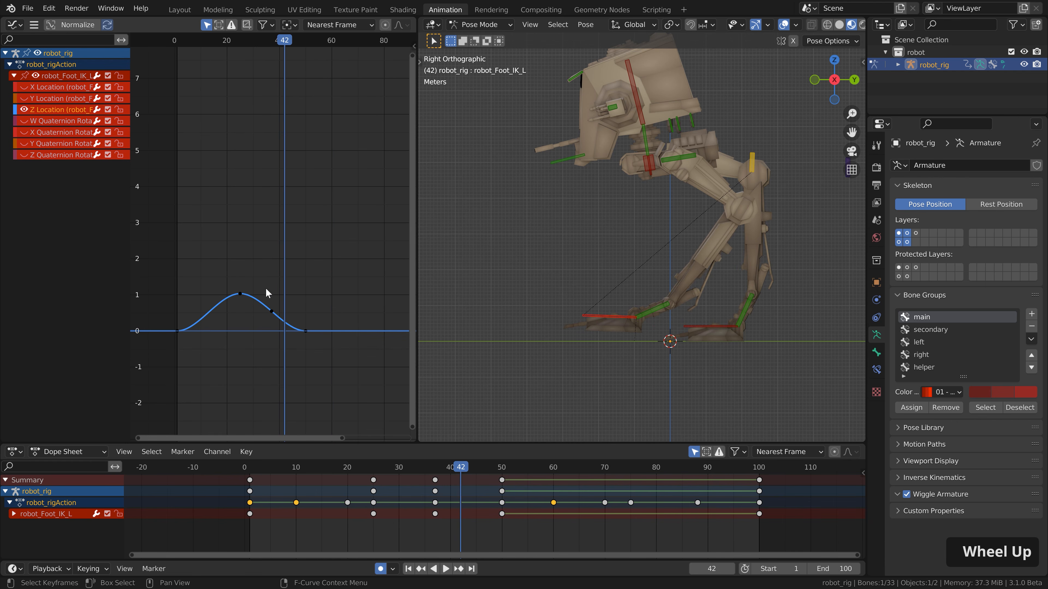
left_click_drag(266, 292, 315, 341)
key("x")
left_click(277, 321)
left_click_drag(247, 42, 298, 62)
Step: Scale the handles of robot_Foot_IK_L's Z Location keyframe at frame 50 to 0 and scrub through the landing
left_click_drag(312, 336, 311, 343)
key("g")
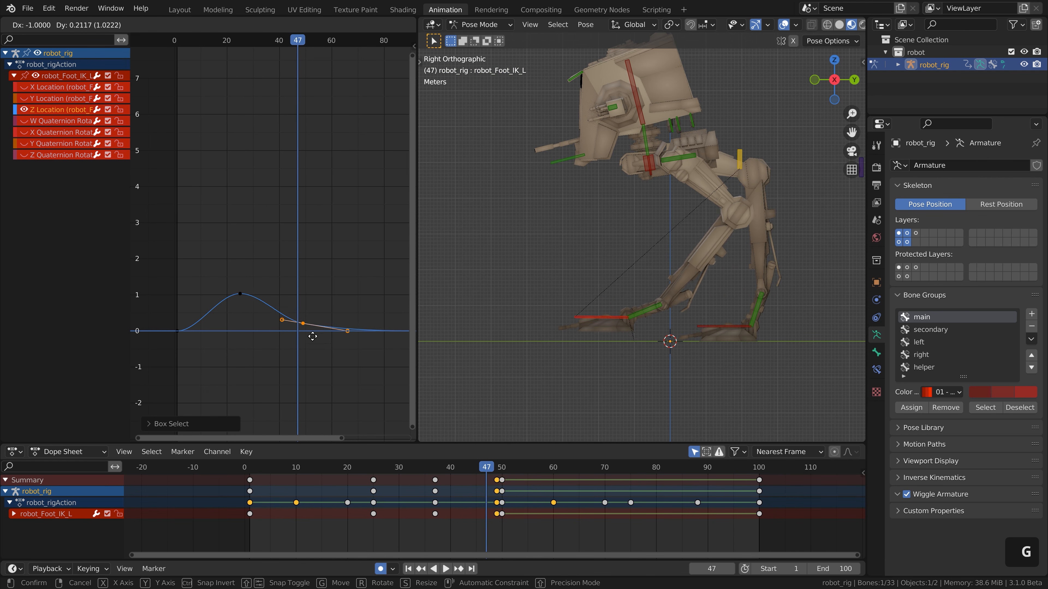
right_click(318, 376)
key("s")
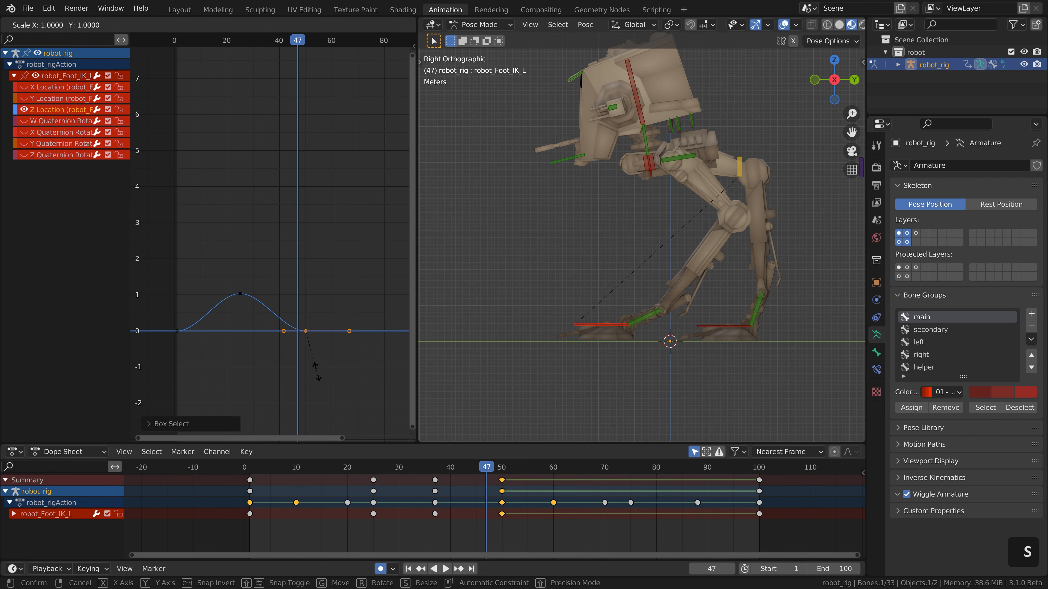
key("0")
key("Return")
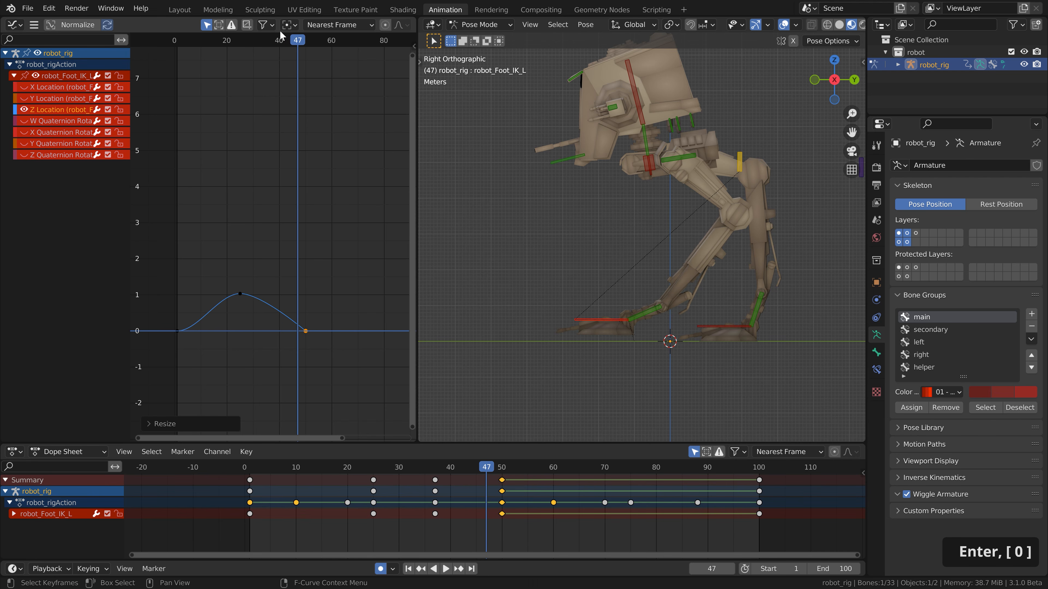
left_click_drag(280, 36, 304, 47)
Step: Lengthen the handles of robot_Foot_IK_L's Z Location keyframe at frame 25 to broaden the arc, and play the walk
left_click_drag(219, 277, 265, 302)
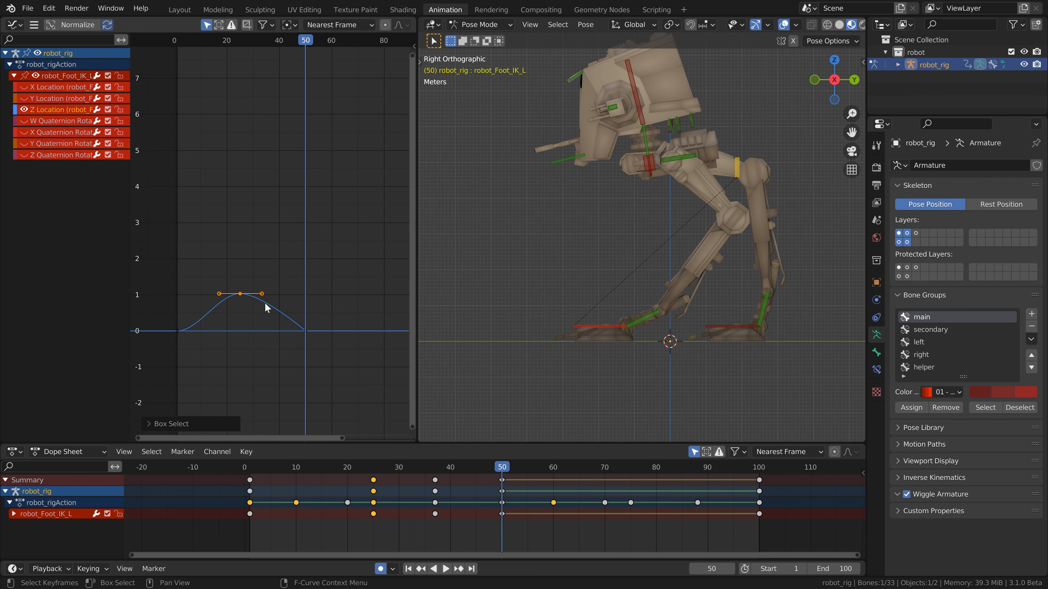
key("s")
left_click(285, 314)
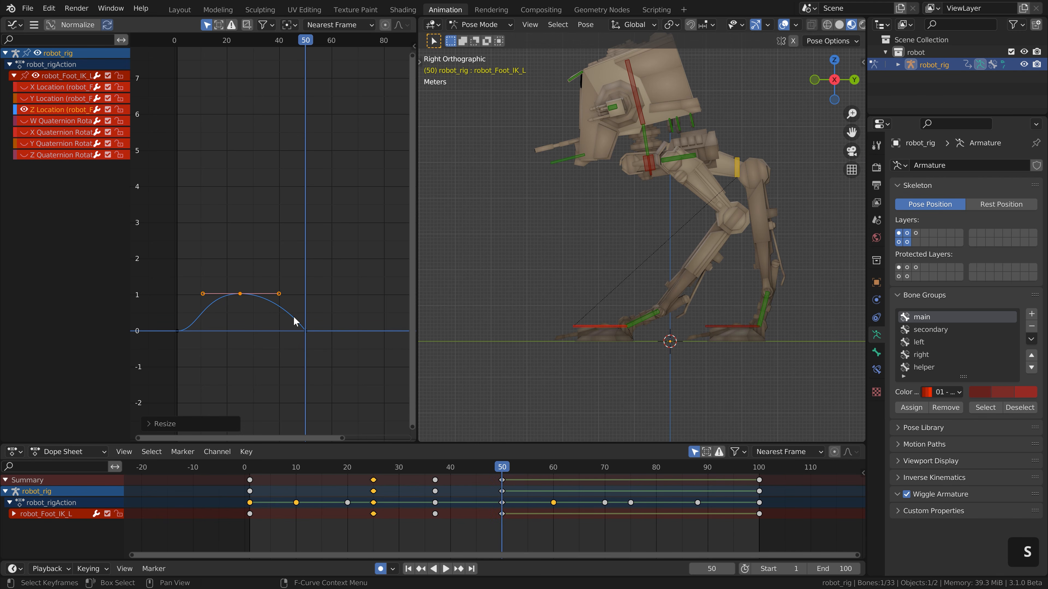
left_click_drag(303, 40, 259, 89)
key("space")
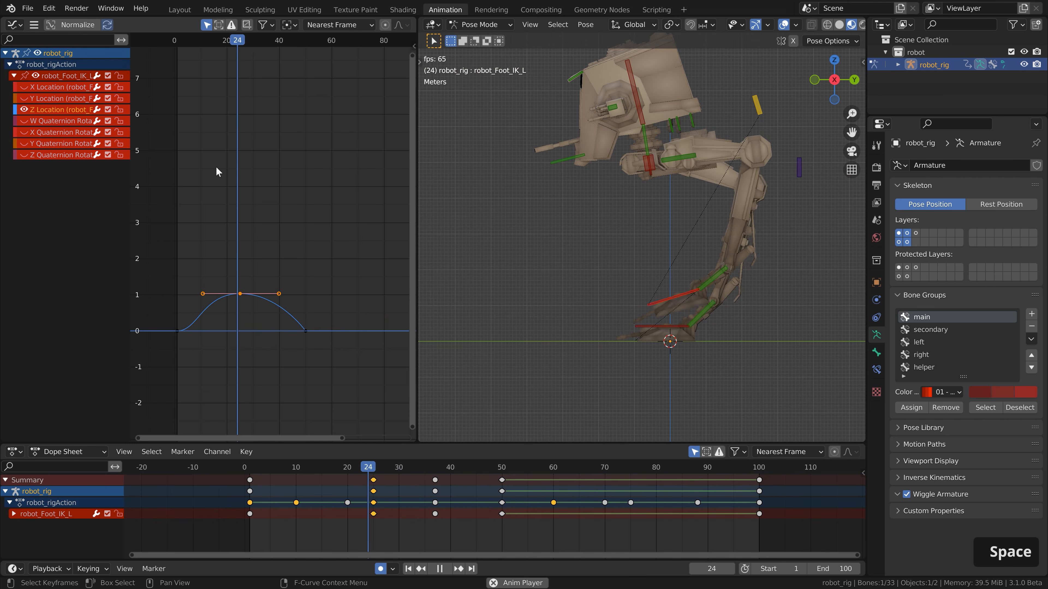
Step: Scale the handles of robot_Foot_IK_L's Z Location keyframe at frame 1 to 0 and play back the walk
left_click_drag(196, 41, 182, 57)
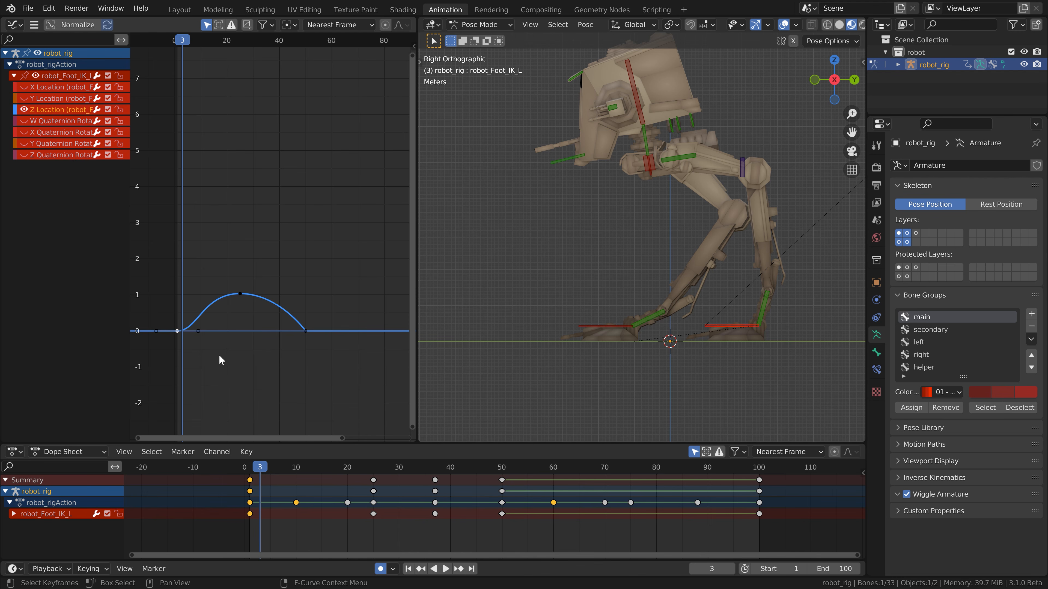
key("s")
key("0")
key("Return")
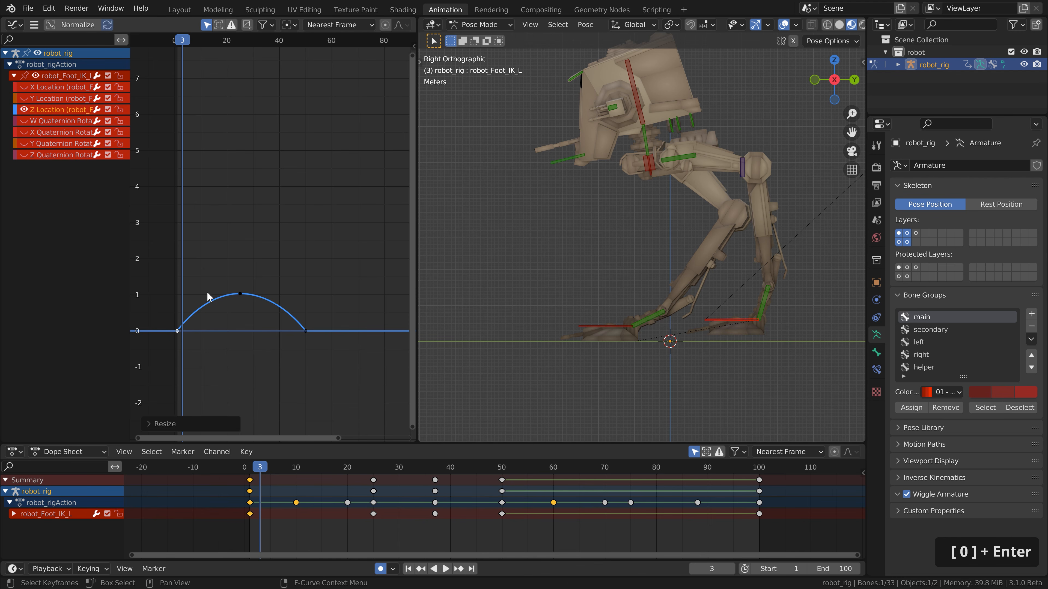
key("space")
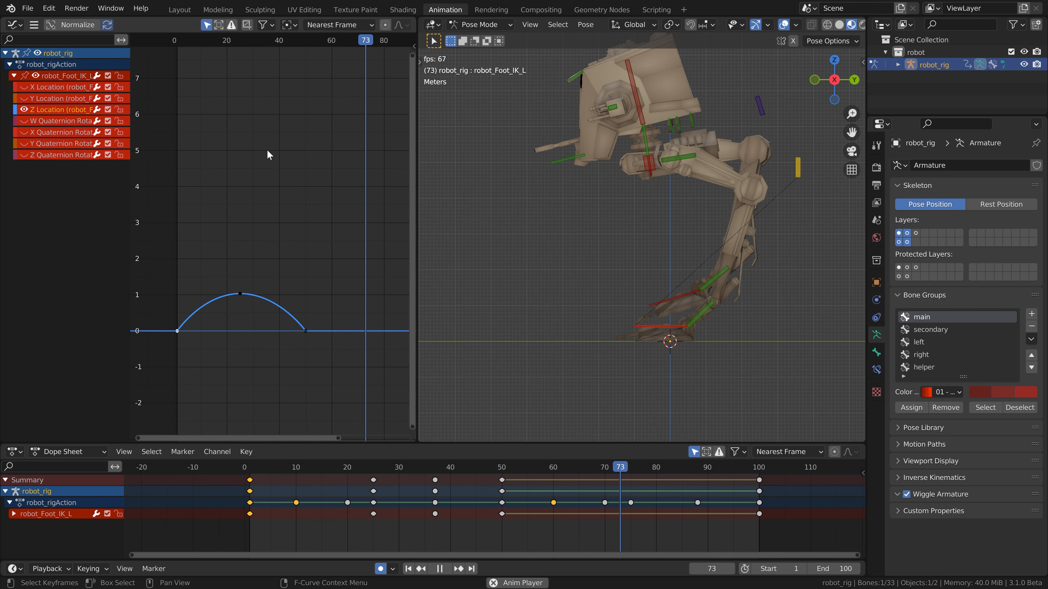
key("space")
Step: Copy robot_Foot_IK_L's frame 1 keyframes and paste them flipped onto robot_Foot_IK_R at frame 50
key("shift+Left")
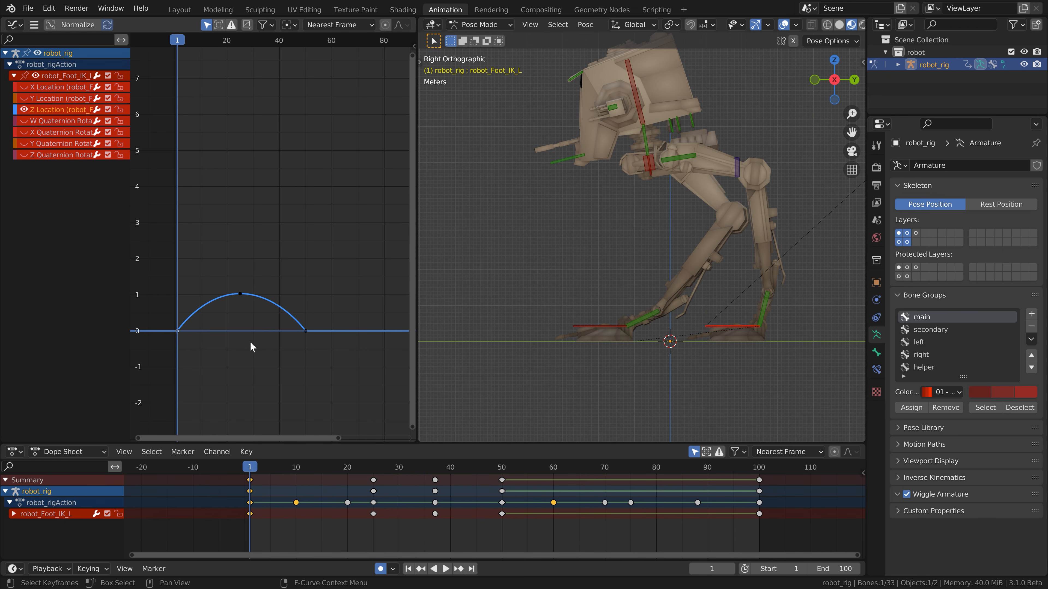
left_click(318, 528)
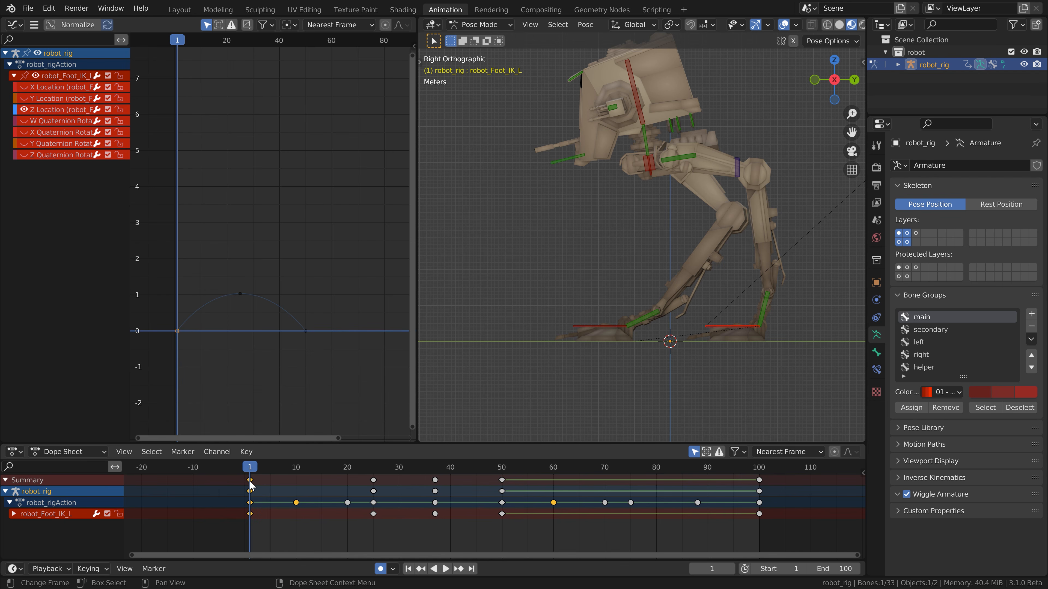
key("ctrl+c")
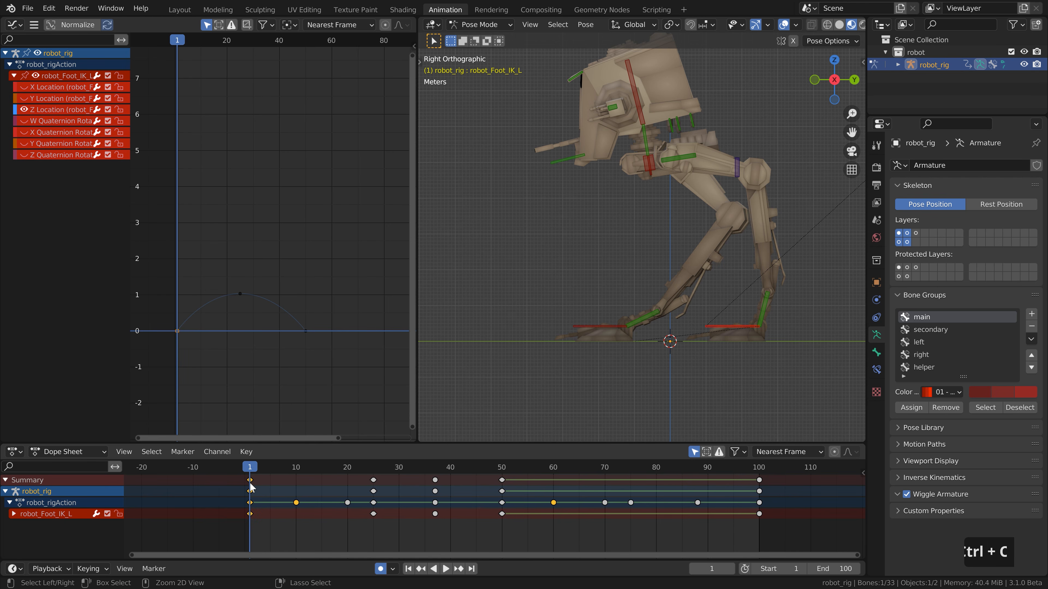
left_click(587, 327)
left_click_drag(343, 466, 504, 466)
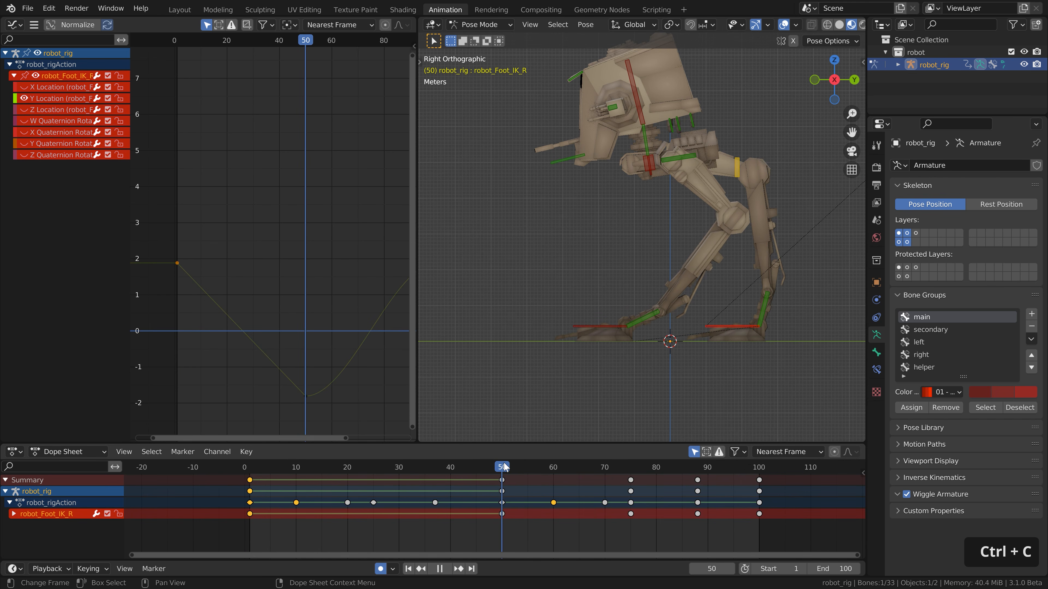
key("ctrl+shift+v")
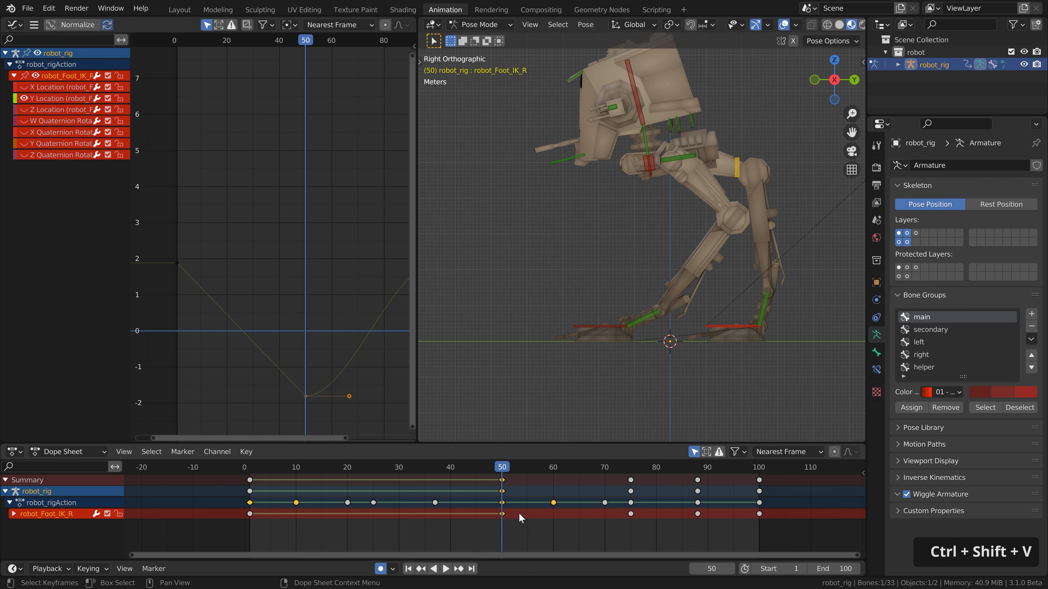
Step: Copy robot_Foot_IK_L's frame 25 keyframes and paste them flipped onto robot_Foot_IK_R at frame 75
left_click(569, 328)
left_click_drag(232, 280, 263, 310)
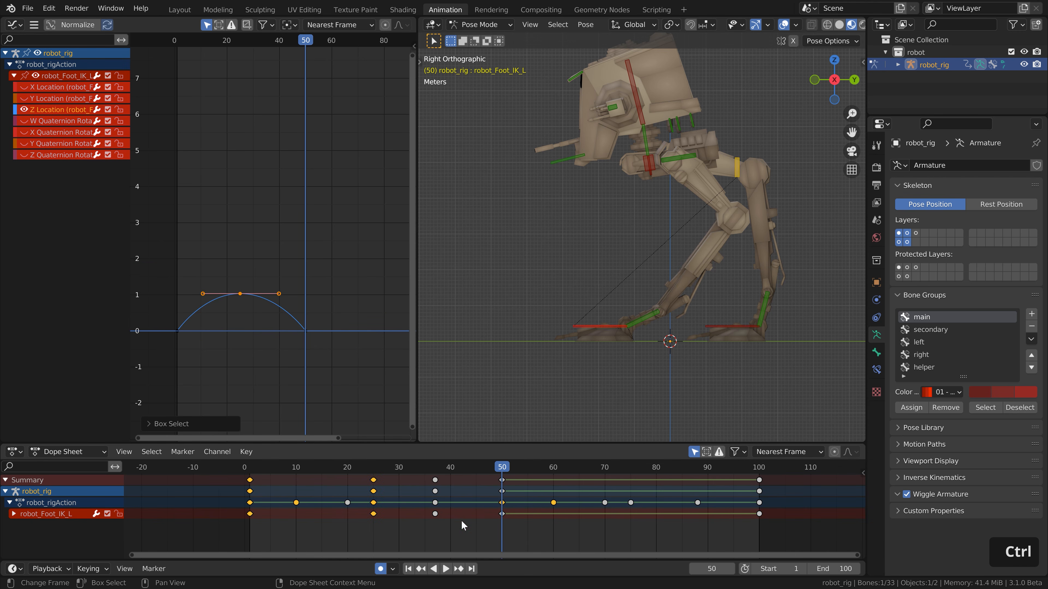
left_click_drag(452, 469, 374, 469)
left_click(373, 482)
key("ctrl+c")
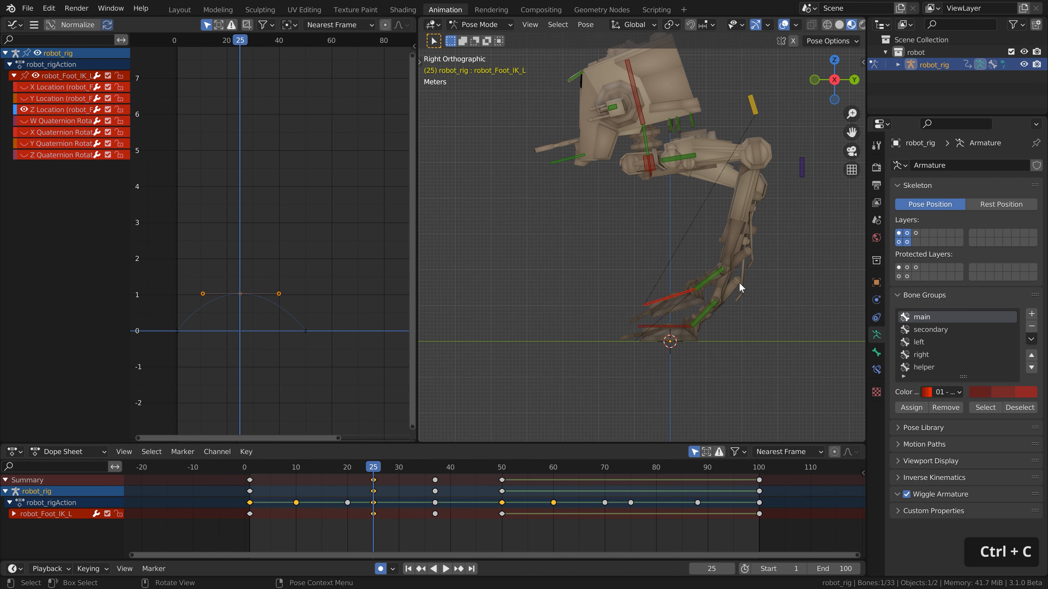
left_click(662, 326)
mouse_move(644, 469)
left_mouse_down()
mouse_move(675, 469)
mouse_move(631, 470)
left_mouse_up()
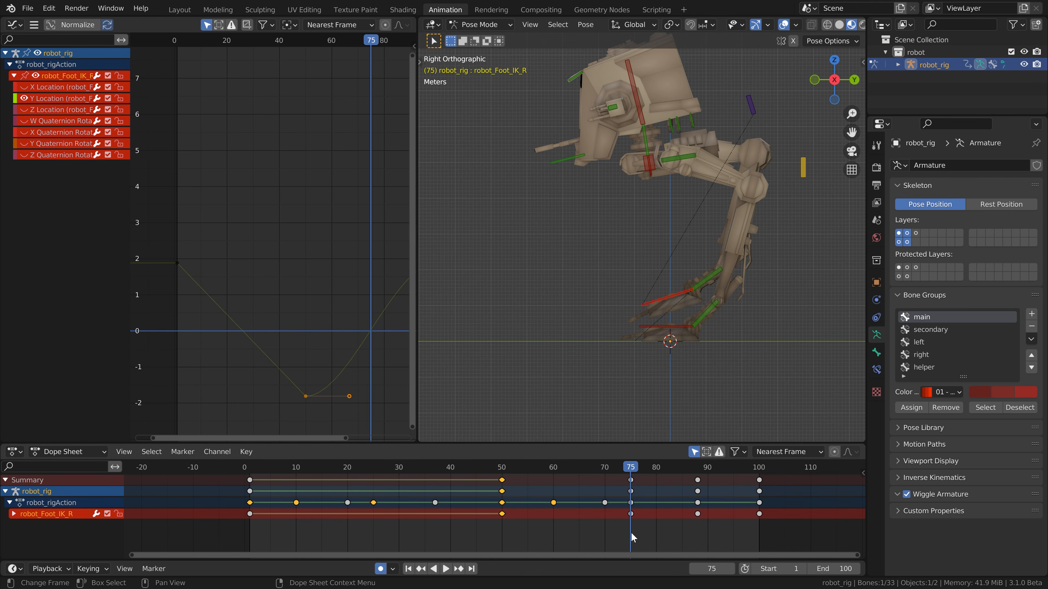
key("ctrl+shift+v")
Step: Copy robot_Foot_IK_L's frame 50 keyframes, paste them flipped onto robot_Foot_IK_R at frame 100, and play the walk
left_click(655, 329)
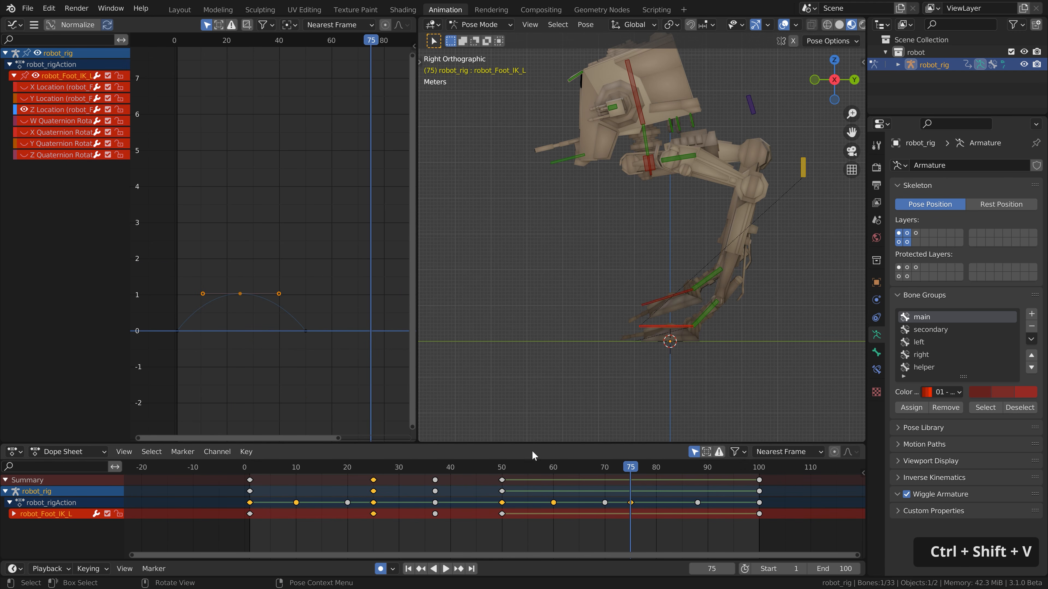
left_click_drag(640, 469, 502, 469)
left_click(501, 486)
key("ctrl+c")
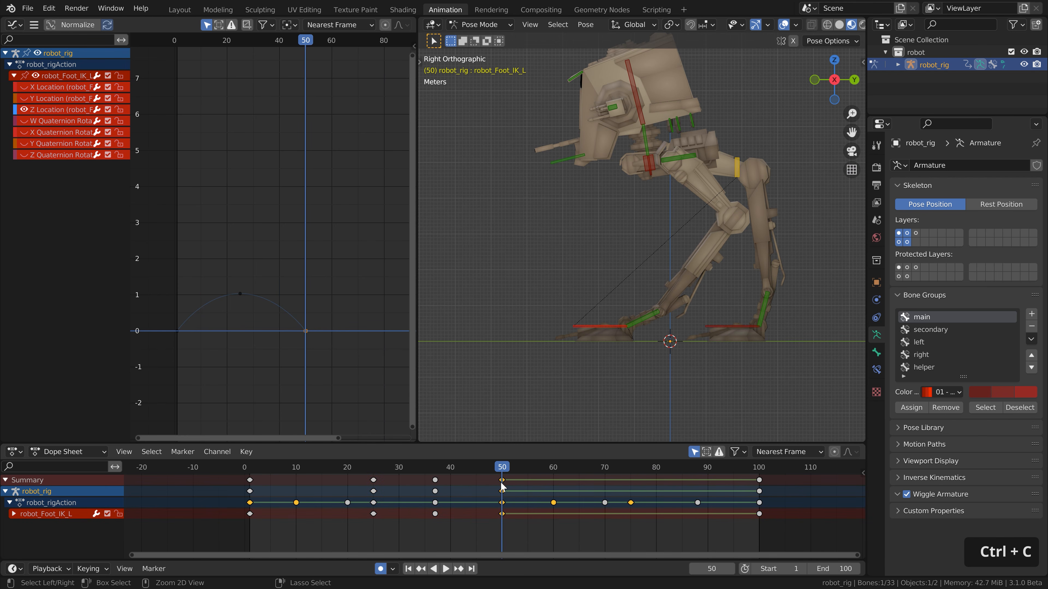
left_click(726, 327)
left_click_drag(701, 467, 759, 479)
key("ctrl+shift+v")
key("space")
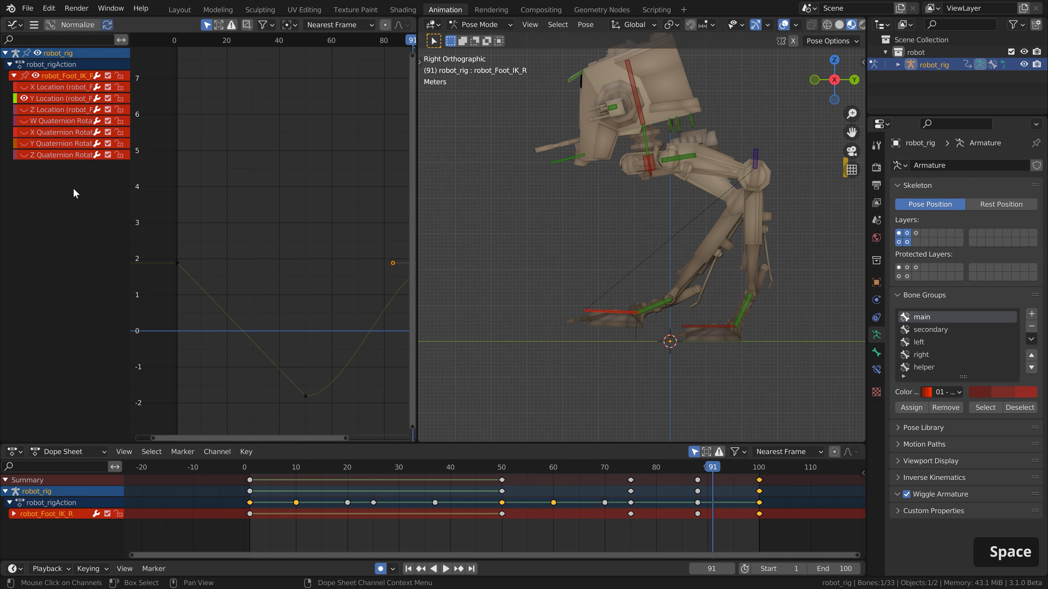
Step: Isolate robot_Foot_IK_R's Z Location curve, delete its keyframe at frame 88, and play back the walk
key("alt+h")
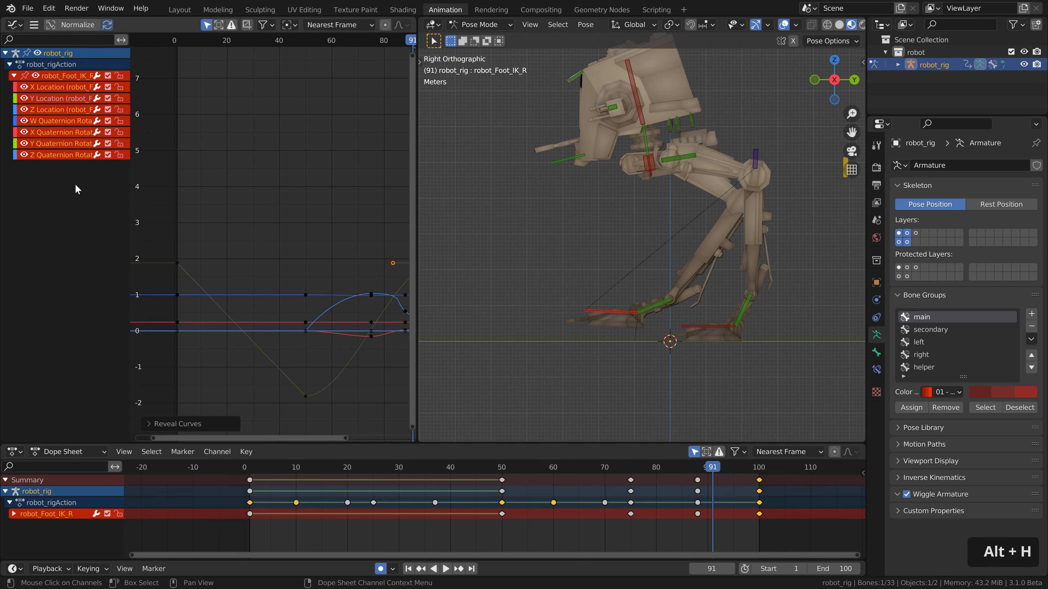
middle_click_drag(363, 305, 306, 312)
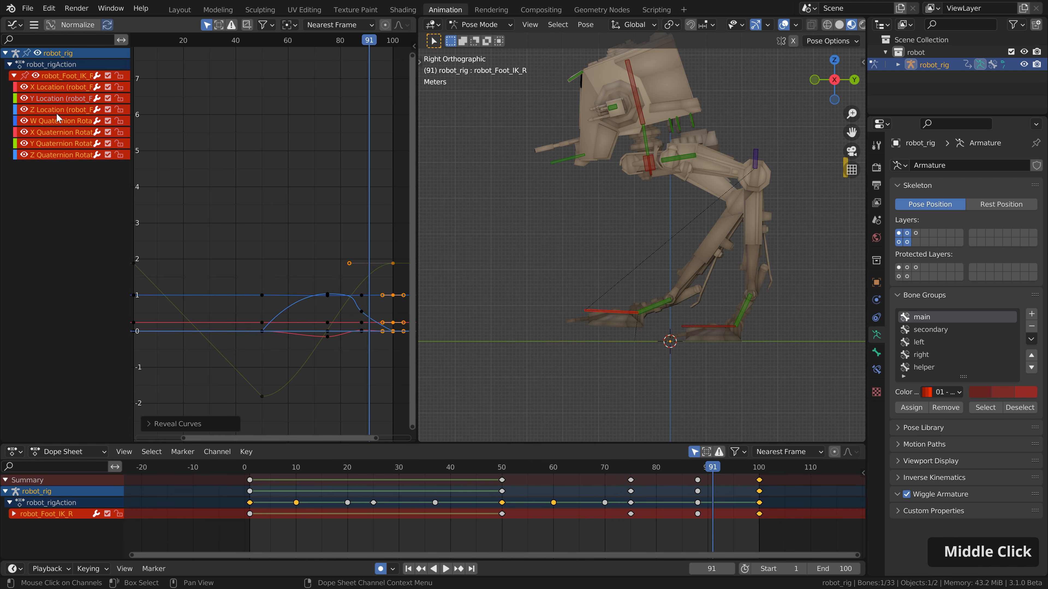
left_click(46, 111)
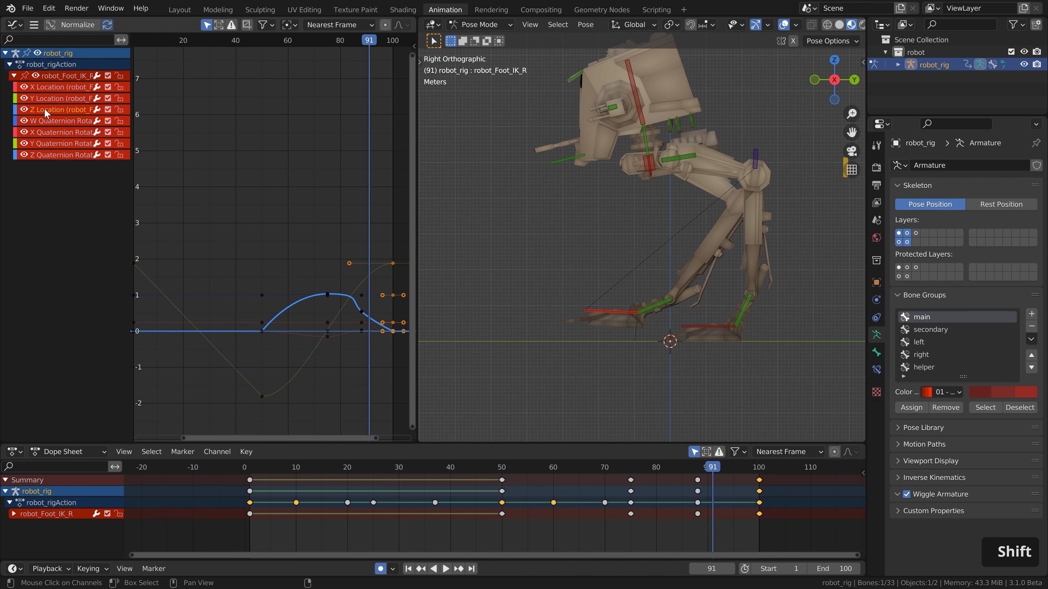
key("shift+h")
left_click_drag(351, 313, 370, 326)
key("x")
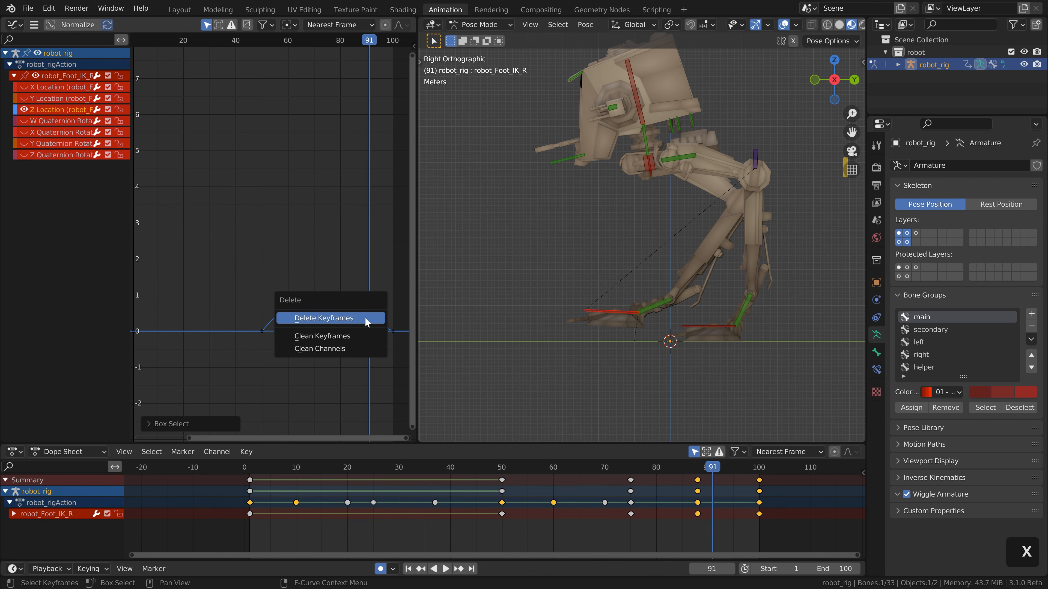
left_click(366, 319)
key("space")
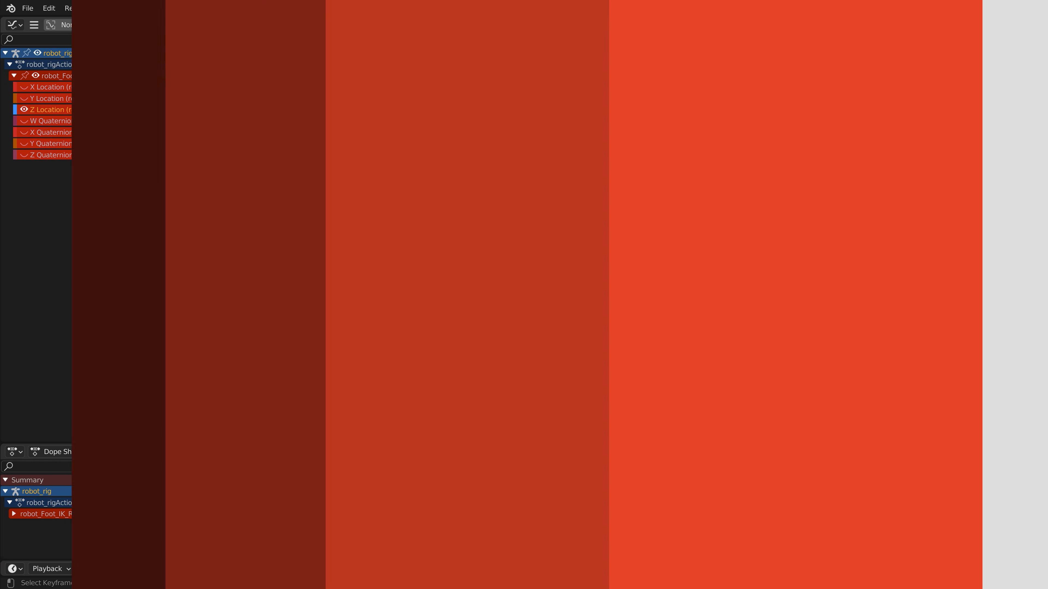
key("space")
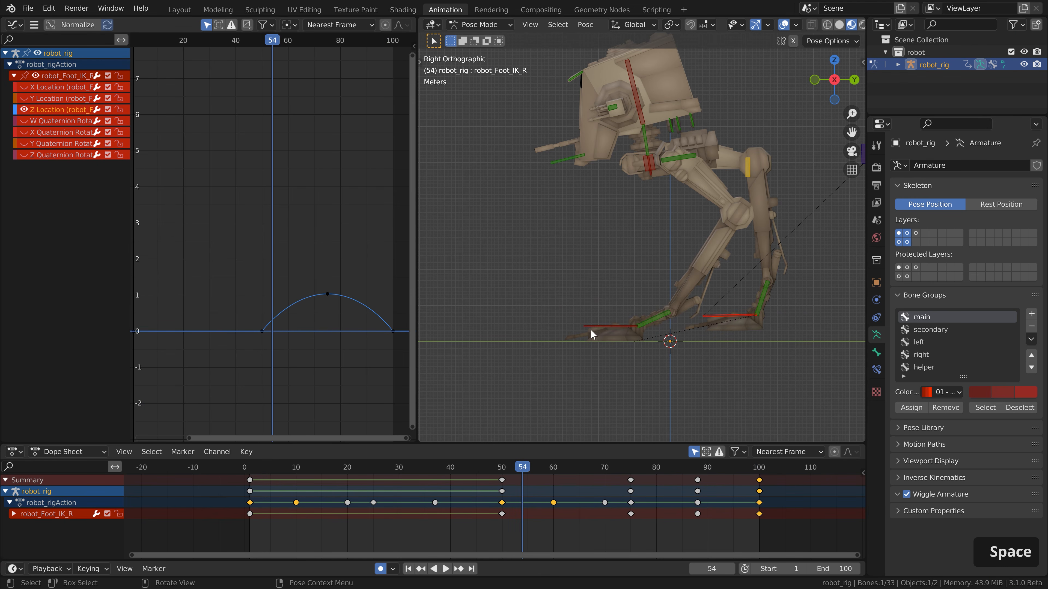
Step: Isolate robot_Foot_IK_L's X Quaternion Rotation curve and test a vertical move of its frame 25 keyframe, then cancel the move
left_click(597, 326)
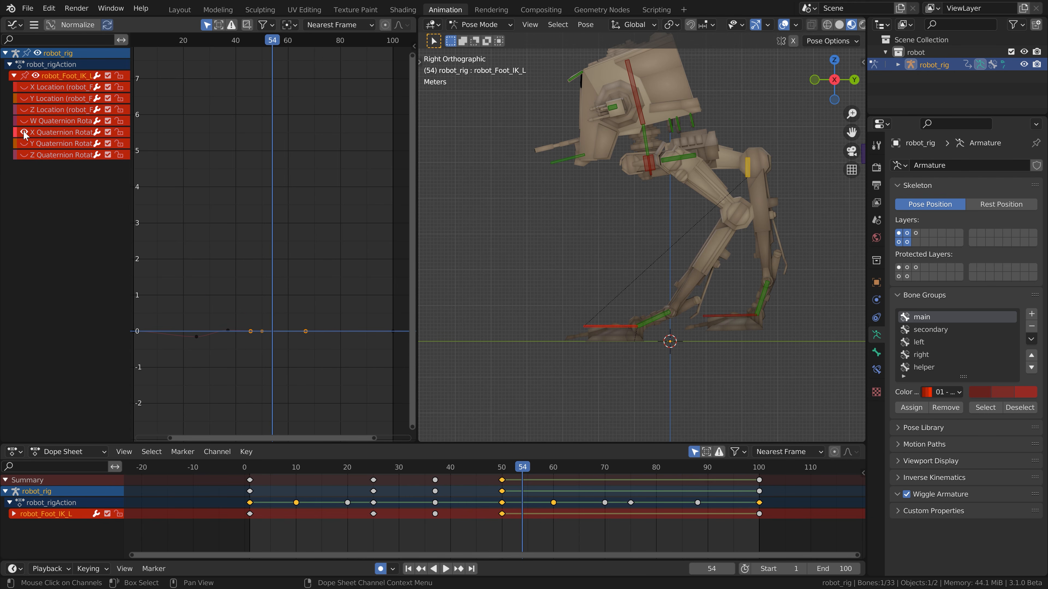
middle_click_drag(230, 279, 317, 279)
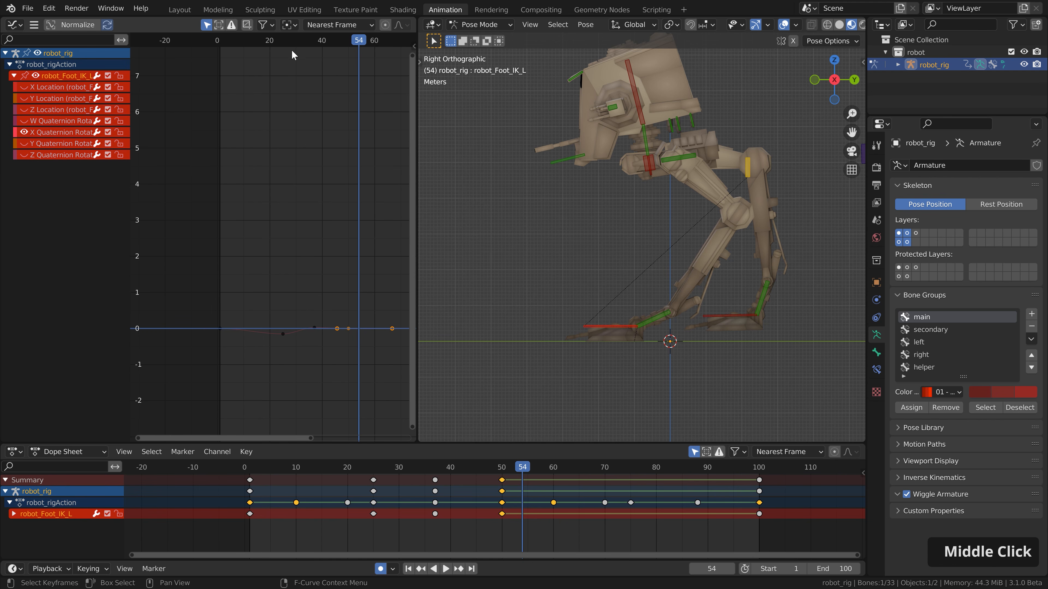
left_click_drag(291, 45, 272, 44)
left_click(283, 333)
key("g")
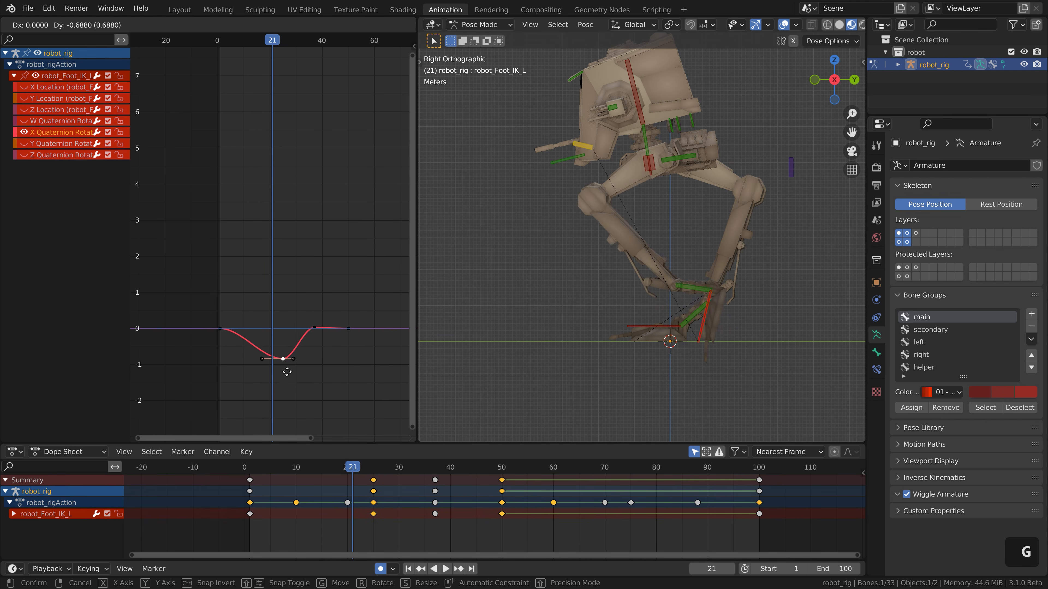
right_click(309, 315)
Step: Move robot_Foot_IK_L's X Quaternion Rotation keyframe from frame 25 to frame 10, keeping its value
left_click_drag(258, 41, 238, 59)
scroll(268, 264, "up", 4)
key("Right")
key("Right")
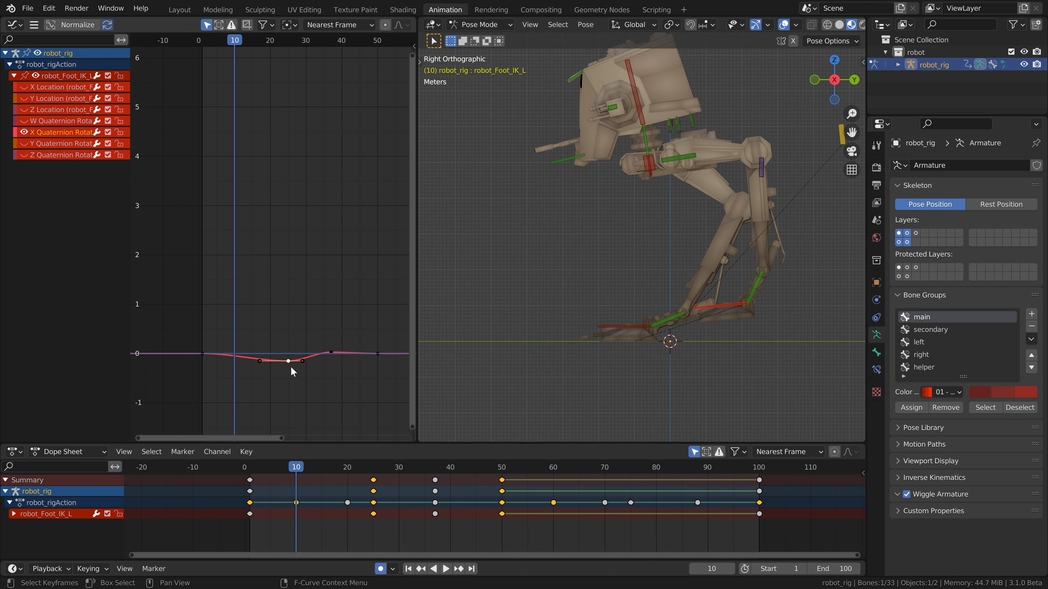
key("g")
right_click(278, 374)
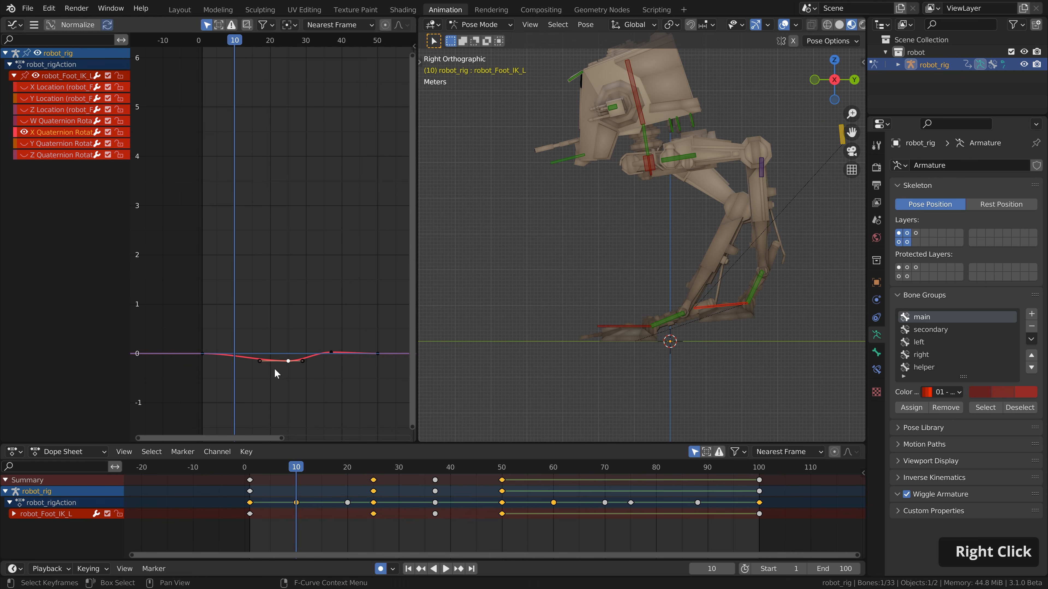
key("g")
key("x")
key("y")
left_click(224, 376)
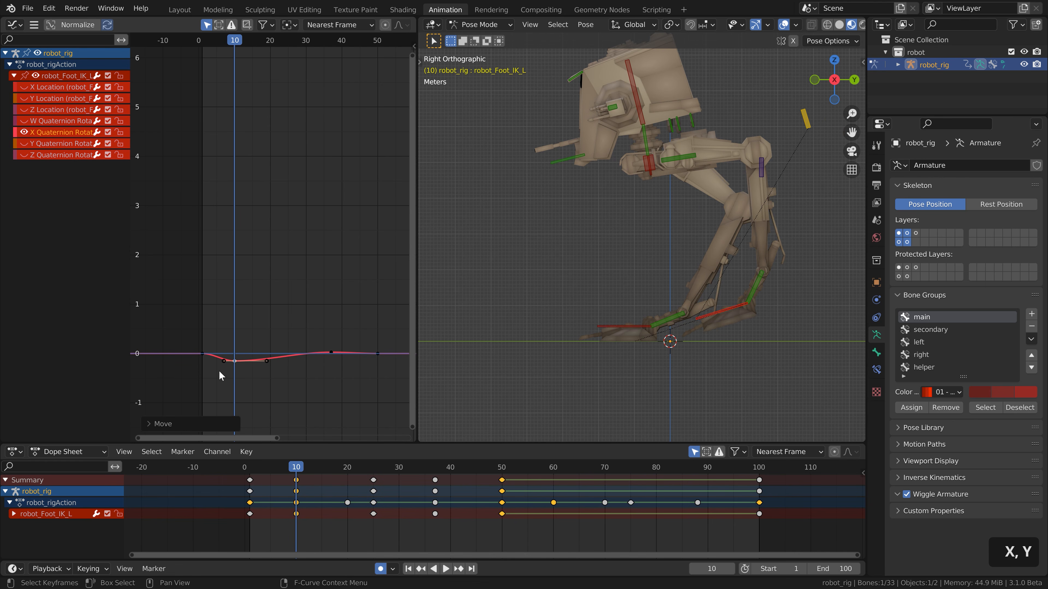
Step: Scale the handles of robot_Foot_IK_L's X Quaternion Rotation keyframe at frame 1 to 0
mouse_move(222, 40)
left_mouse_down()
mouse_move(229, 45)
mouse_move(211, 44)
mouse_move(233, 49)
mouse_move(219, 49)
left_mouse_up()
scroll(231, 275, "up", 4)
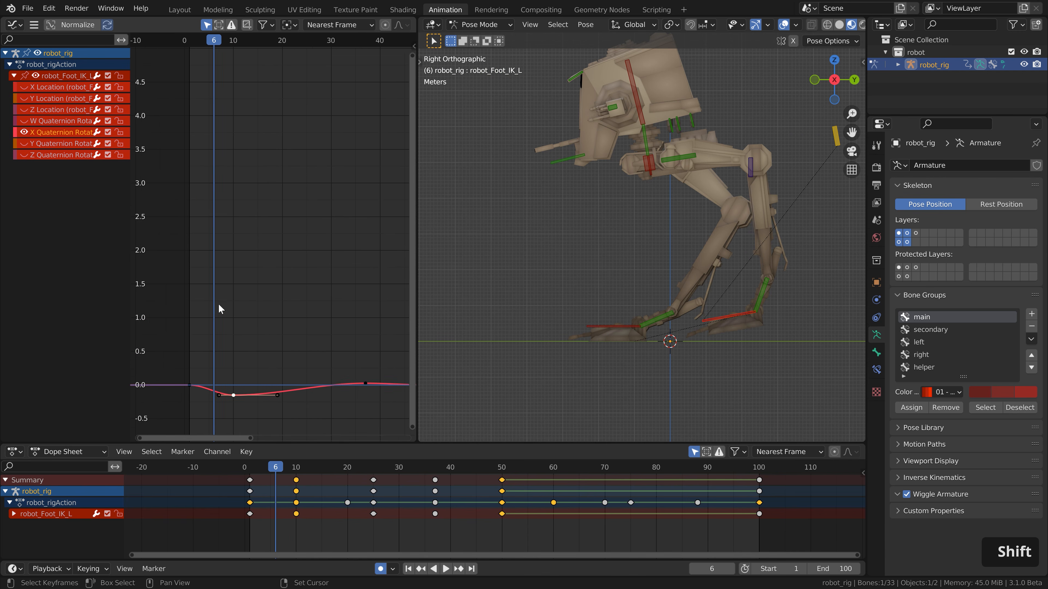
middle_click_drag(214, 407, 224, 322, "shift")
left_click(202, 298)
key("s")
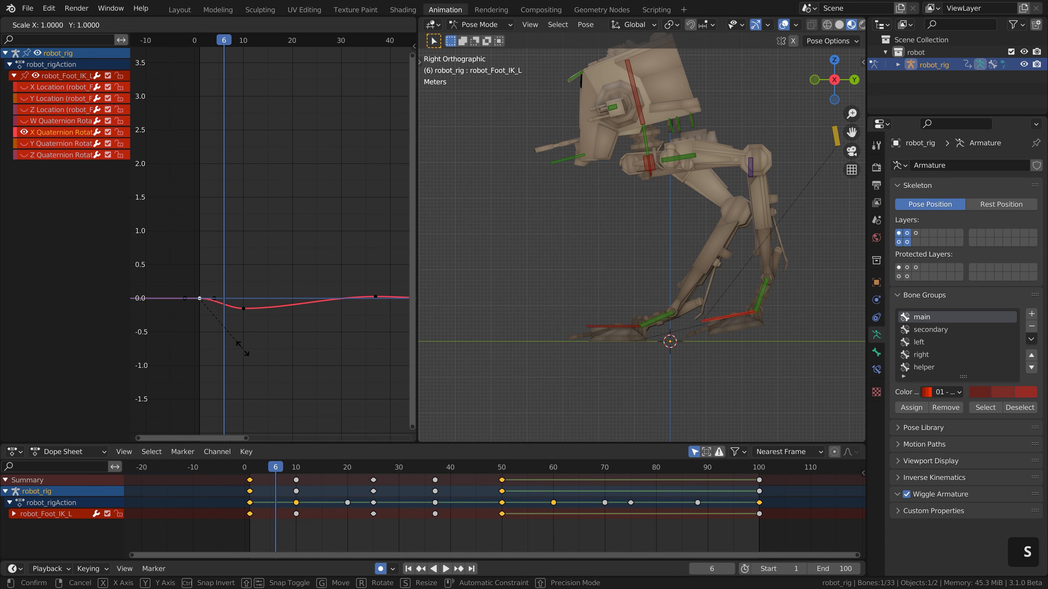
key("0")
key("Return")
Step: Raise robot_Foot_IK_L's X Quaternion Rotation keyframe at frame 37 by about 0.05 and scrub through the landing to frame 49
left_click_drag(223, 43, 274, 60)
scroll(267, 217, "down", 1)
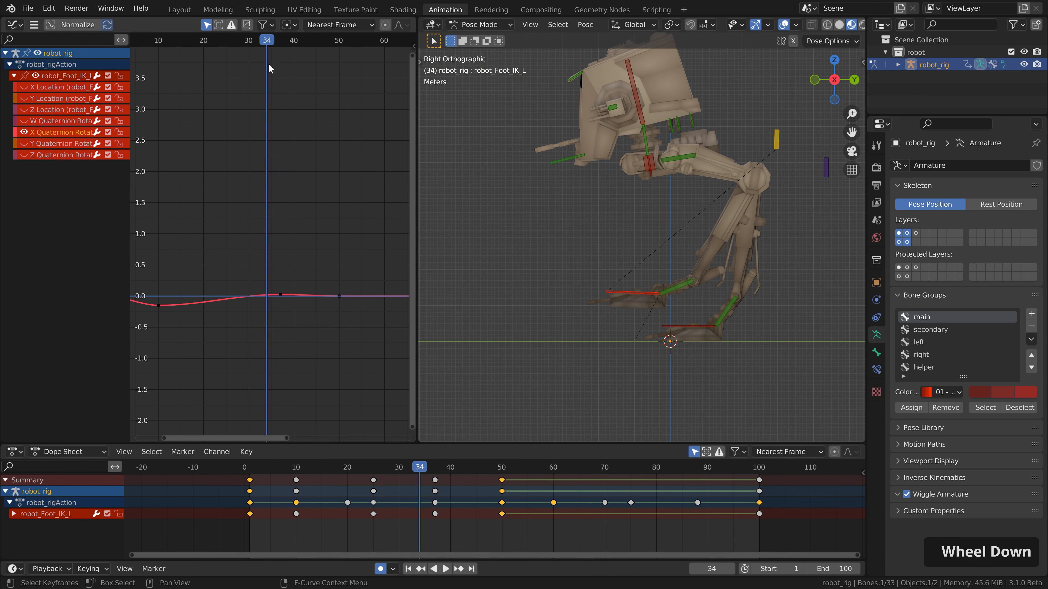
mouse_move(269, 63)
left_mouse_down()
mouse_move(199, 48)
mouse_move(270, 52)
left_mouse_up()
left_click(284, 298)
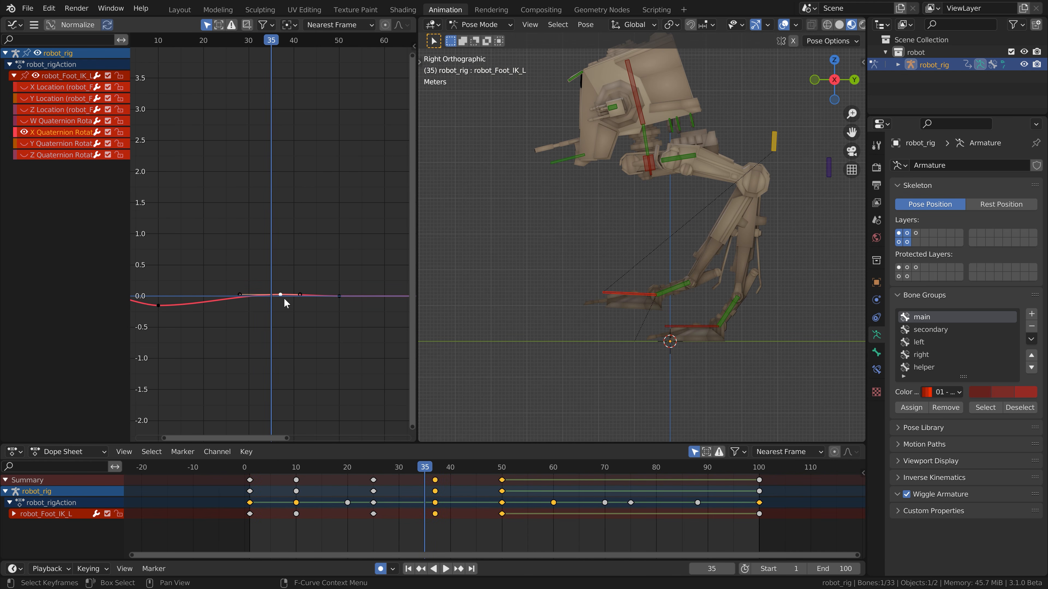
key("g")
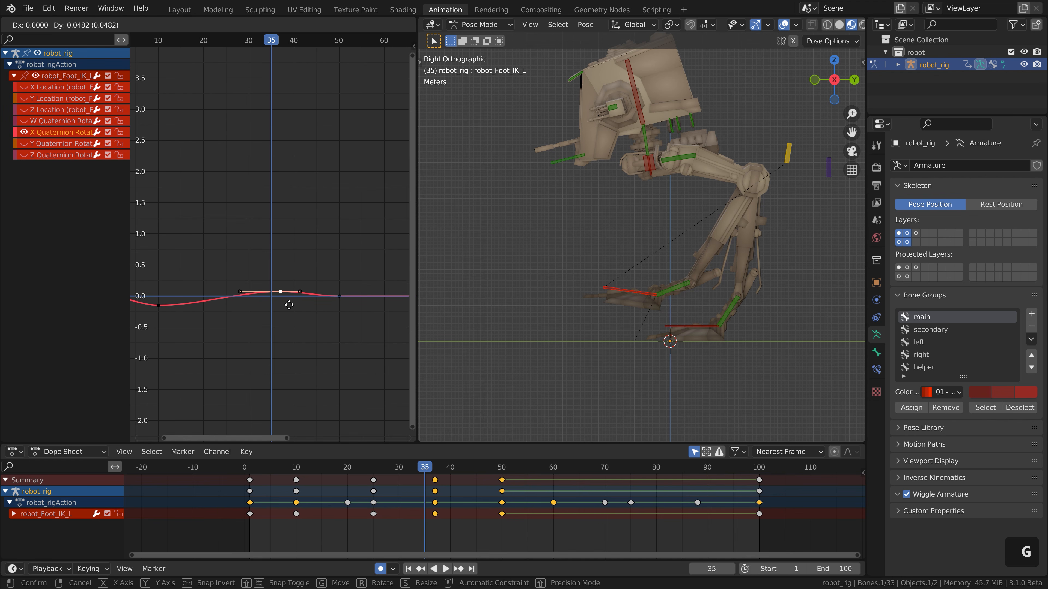
left_click(289, 305)
scroll(289, 305, "down", 1)
left_click(257, 41)
key("space")
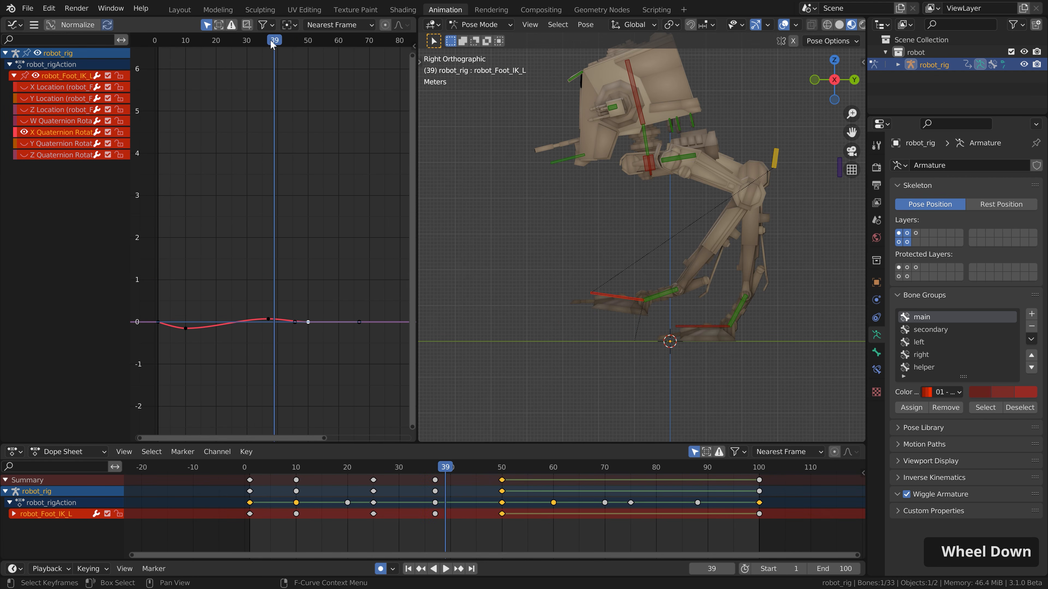
left_click_drag(272, 41, 276, 55)
left_click_drag(296, 58, 306, 64)
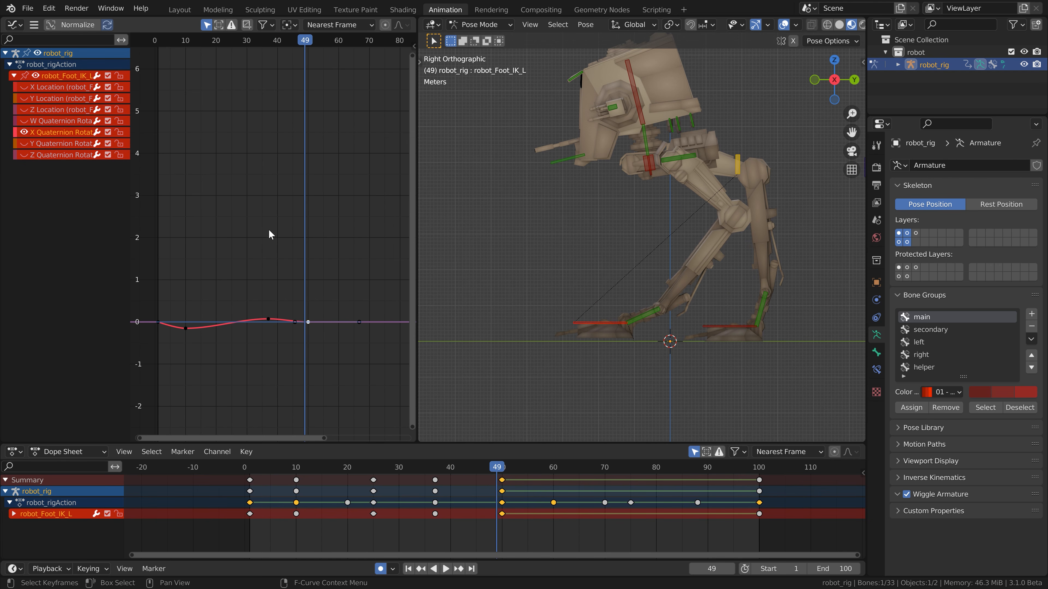
Step: Scale the handles of robot_Foot_IK_L's X Quaternion Rotation keyframe at frame 50 to 0 and play the walk
scroll(320, 350, "up", 2)
left_click(322, 356)
key("g")
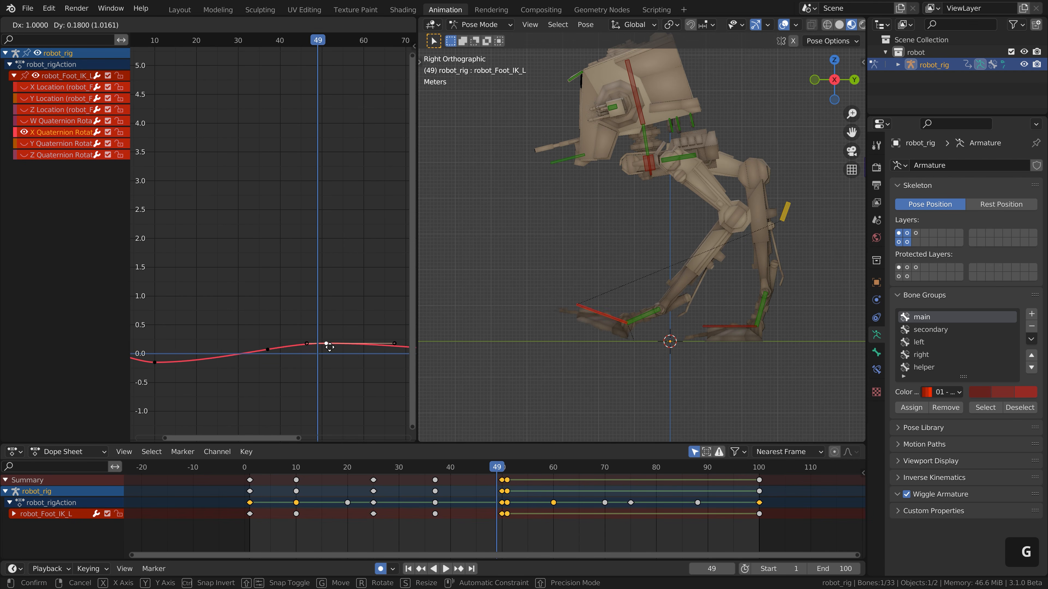
right_click(325, 342)
key("s")
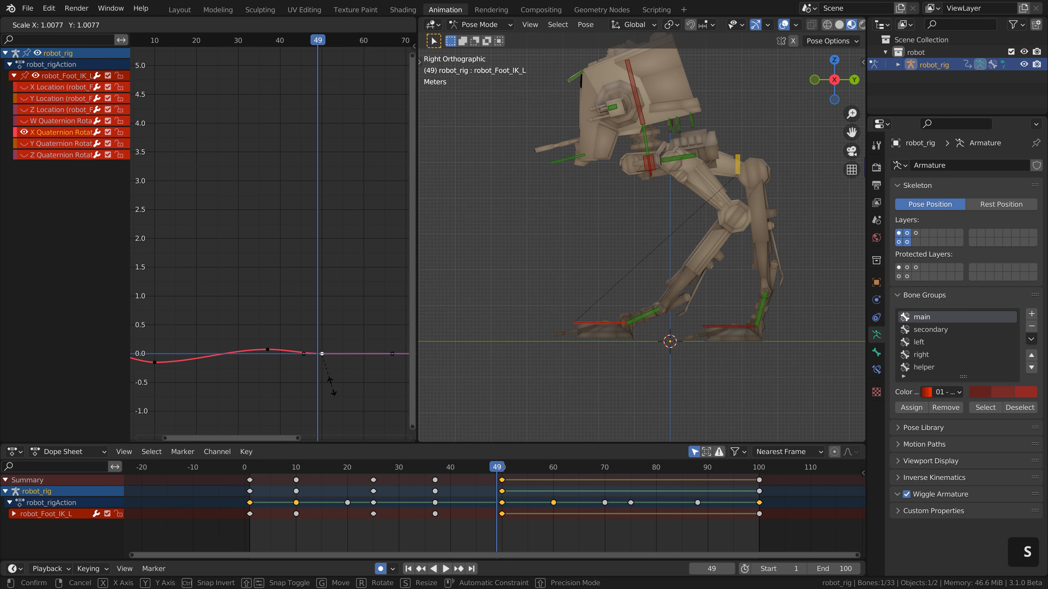
key("Return")
left_click_drag(305, 47, 227, 47)
key("space")
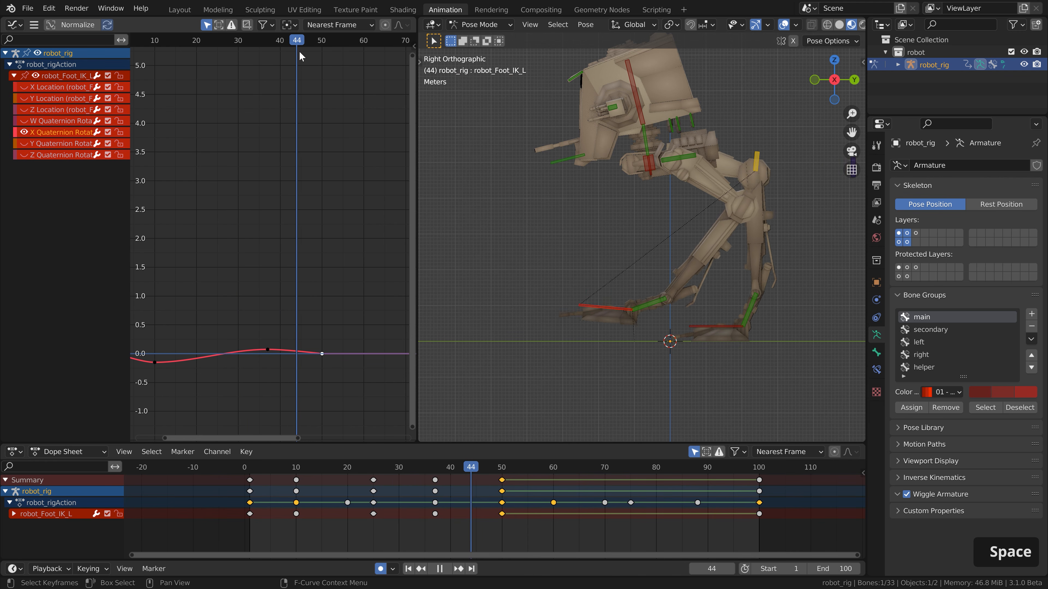
Step: Copy robot_Foot_IK_L's X Quaternion Rotation keyframe from frame 50 to frame 60
key("space")
middle_click_drag(337, 243, 273, 243)
left_click_drag(194, 49, 302, 71)
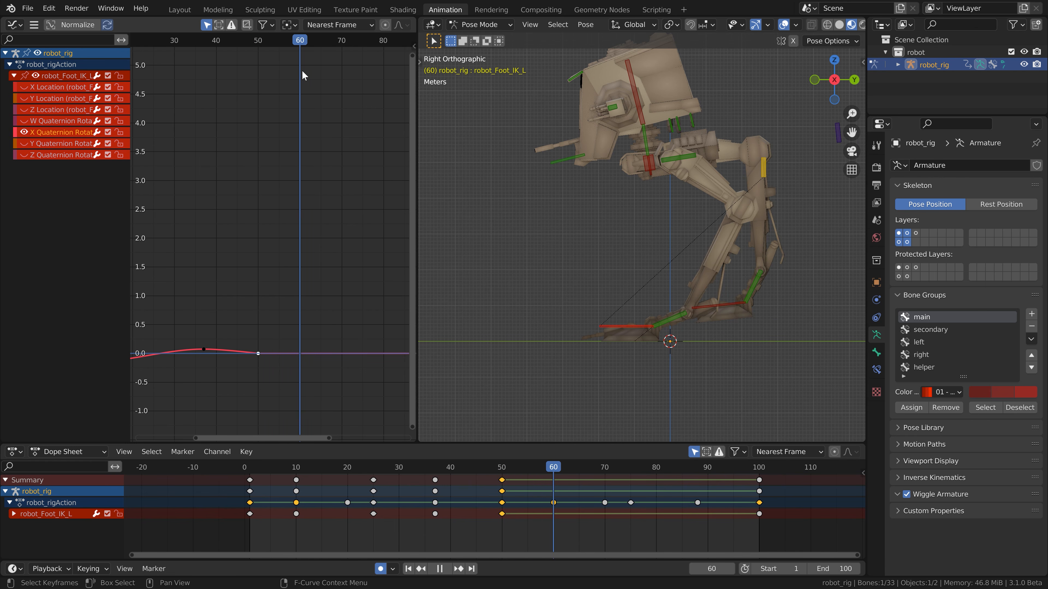
left_click_drag(242, 338, 264, 374)
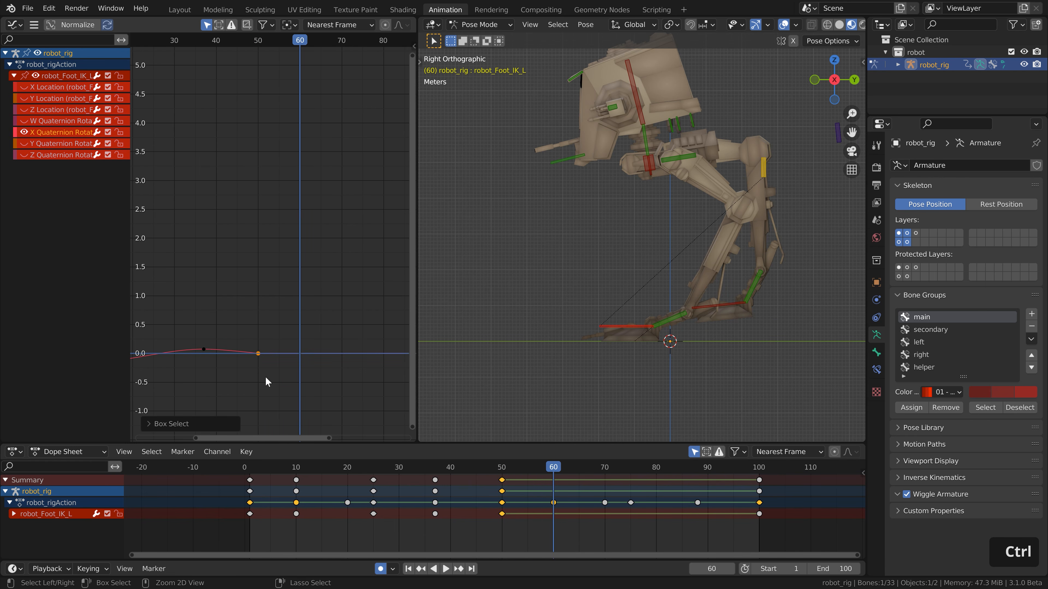
key("ctrl+c")
key("ctrl+v")
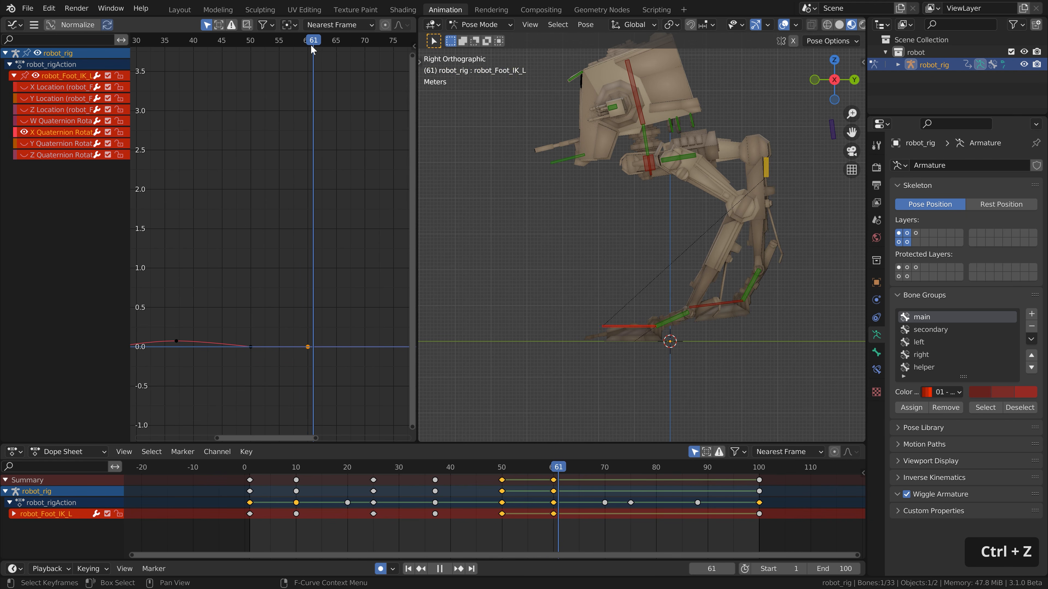
Step: Insert a keyframe at frame 55 on robot_Foot_IK_L's X Quaternion Rotation channel only
left_click_drag(313, 45, 279, 46)
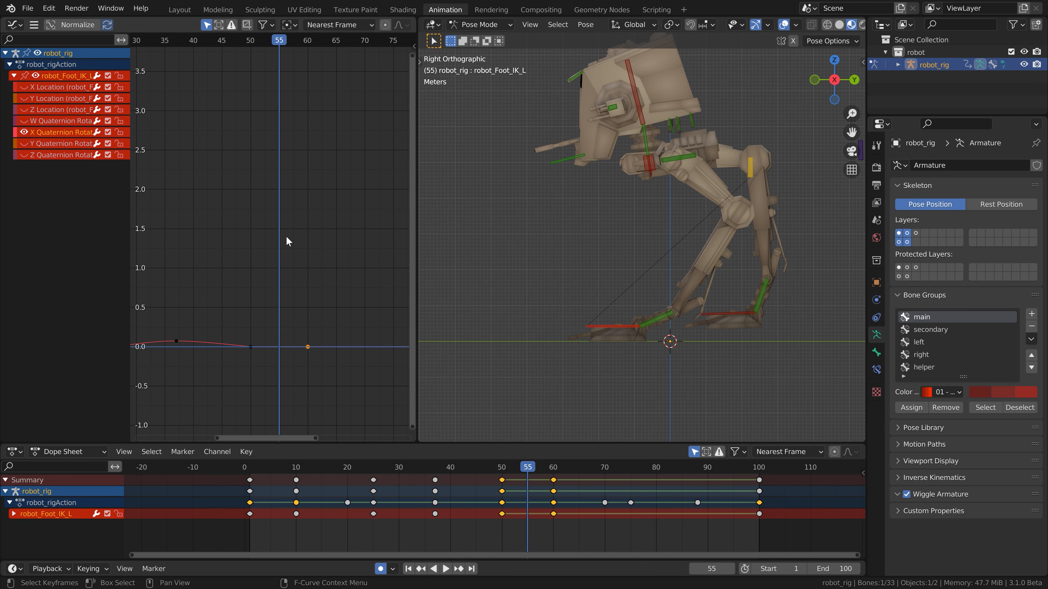
key("i")
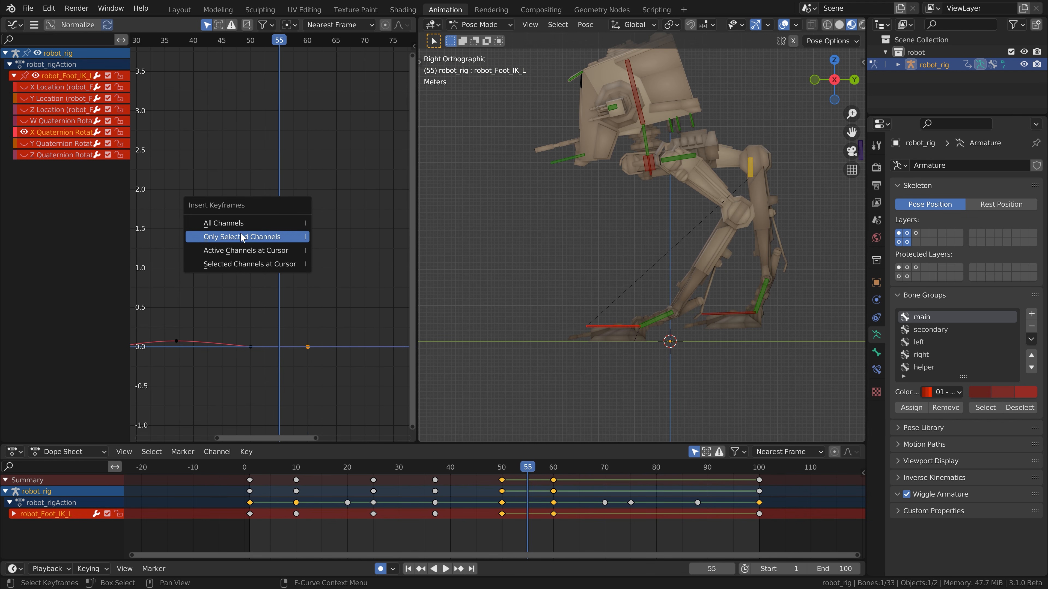
left_click(250, 236)
Step: Raise robot_Foot_IK_L's X Quaternion Rotation keyframe at frame 55 to about 0.04 and play the walk
left_click(283, 376)
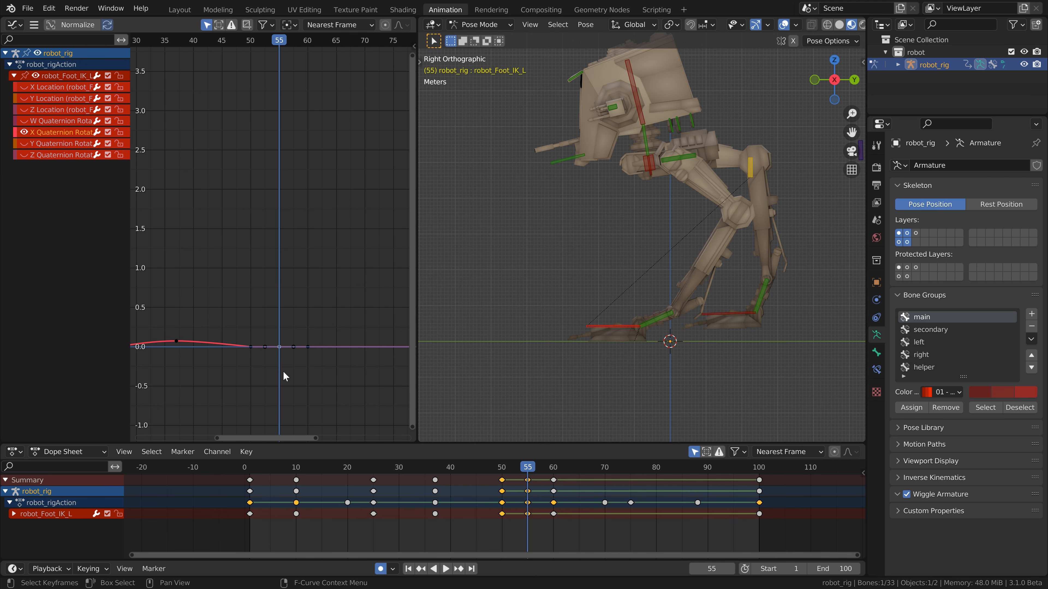
key("g")
left_click(276, 309, "shift")
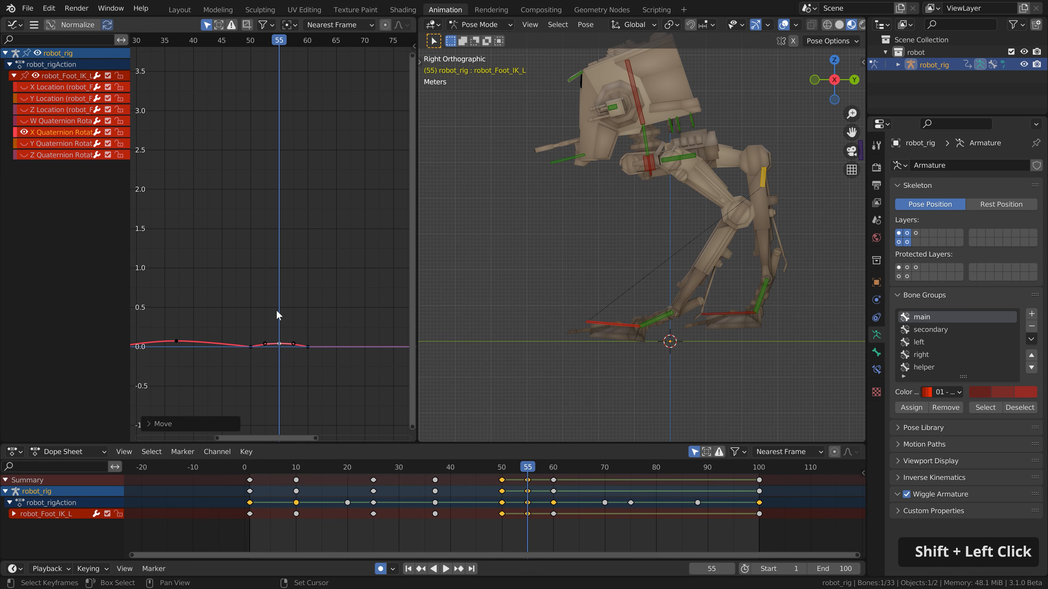
scroll(305, 289, "down", 6)
key("space")
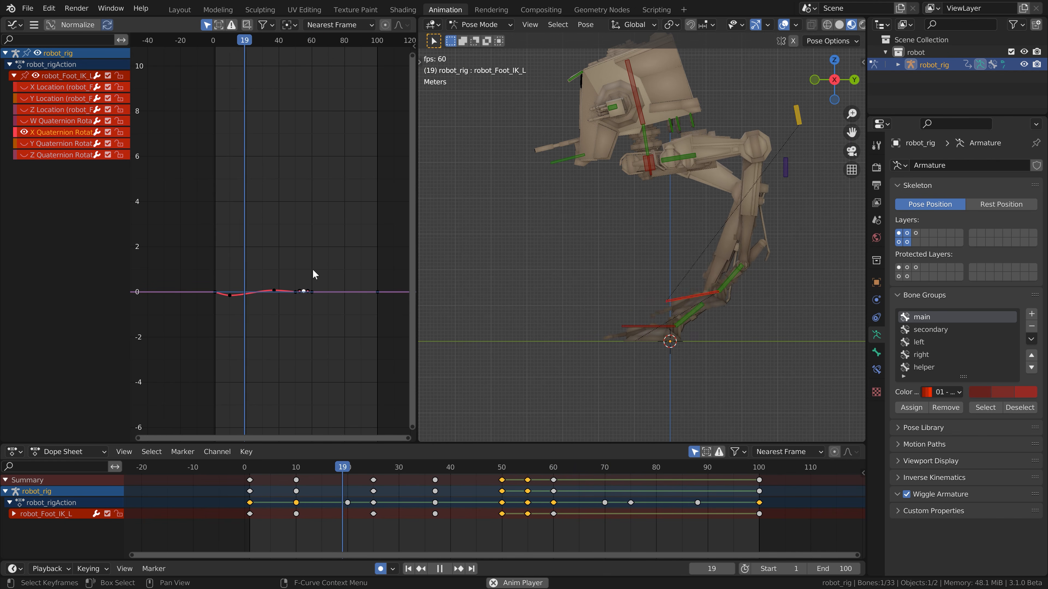
key("space")
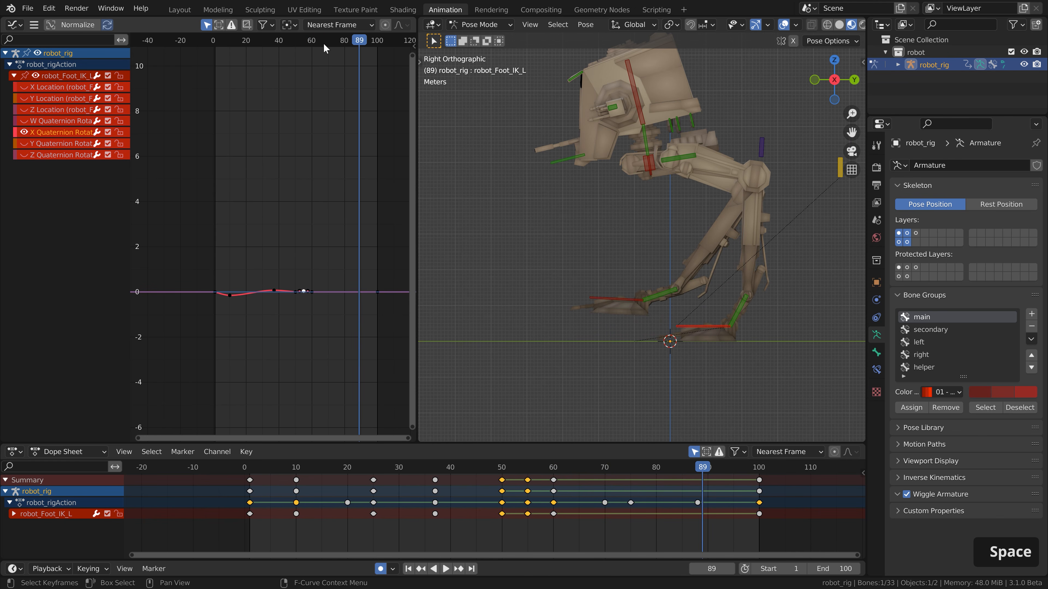
key("alt+F9")
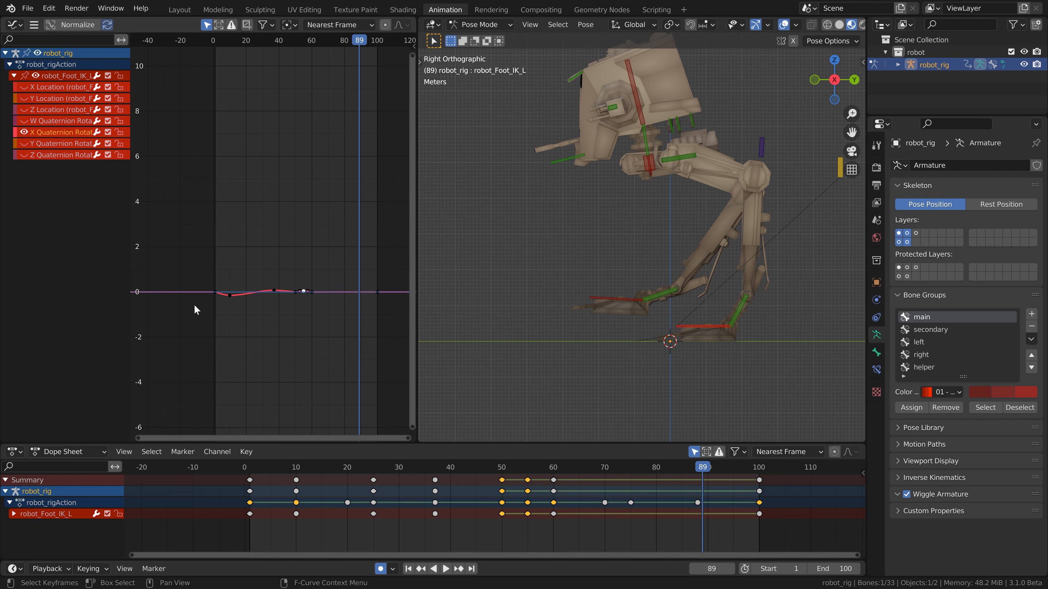
Step: Replace robot_Foot_IK_R's X Quaternion Rotation keyframes with a copy of robot_Foot_IK_L's keyframes, pasted at frame 50
left_click_drag(168, 259, 314, 339)
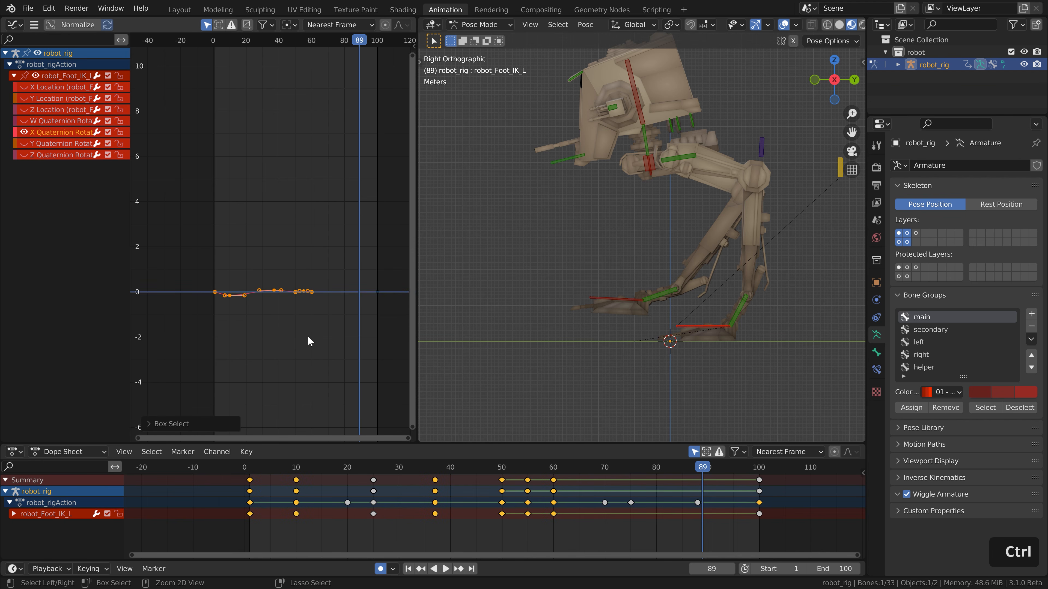
key("ctrl+c")
left_click(600, 304)
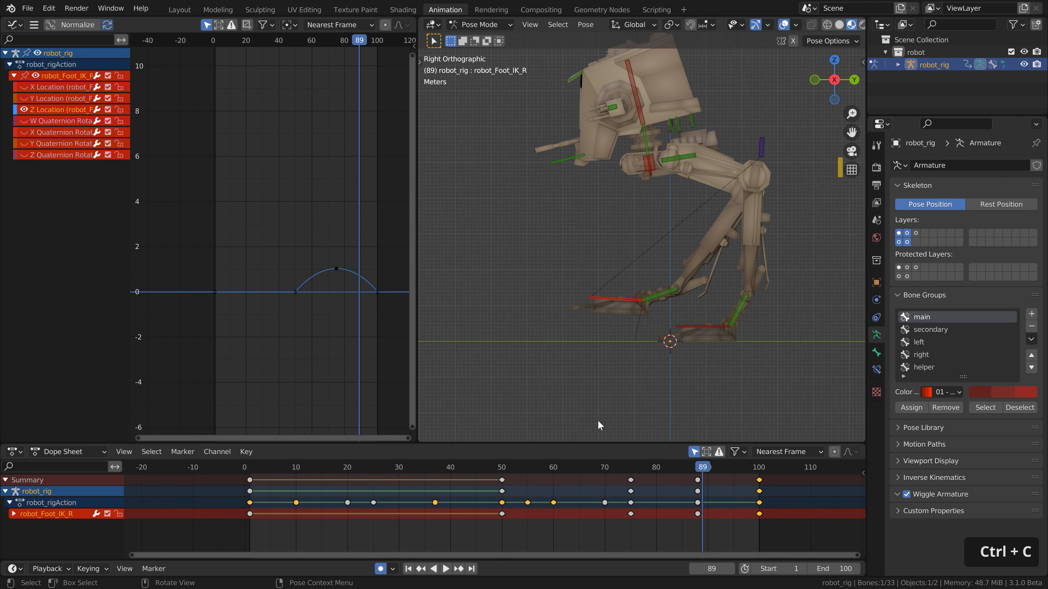
left_click(26, 134)
left_click_drag(315, 41, 297, 45)
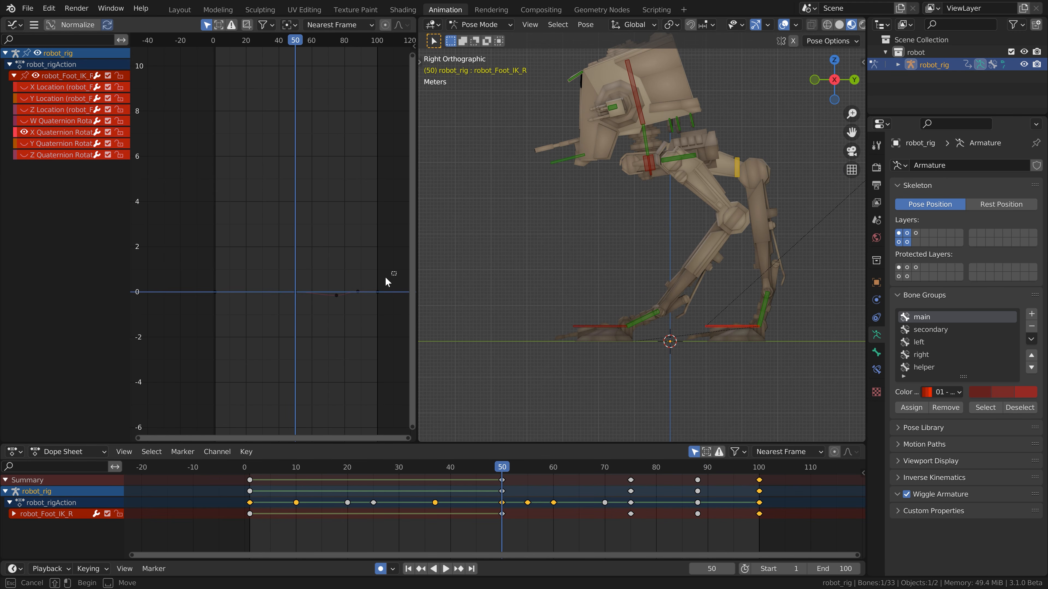
left_click_drag(396, 272, 295, 314)
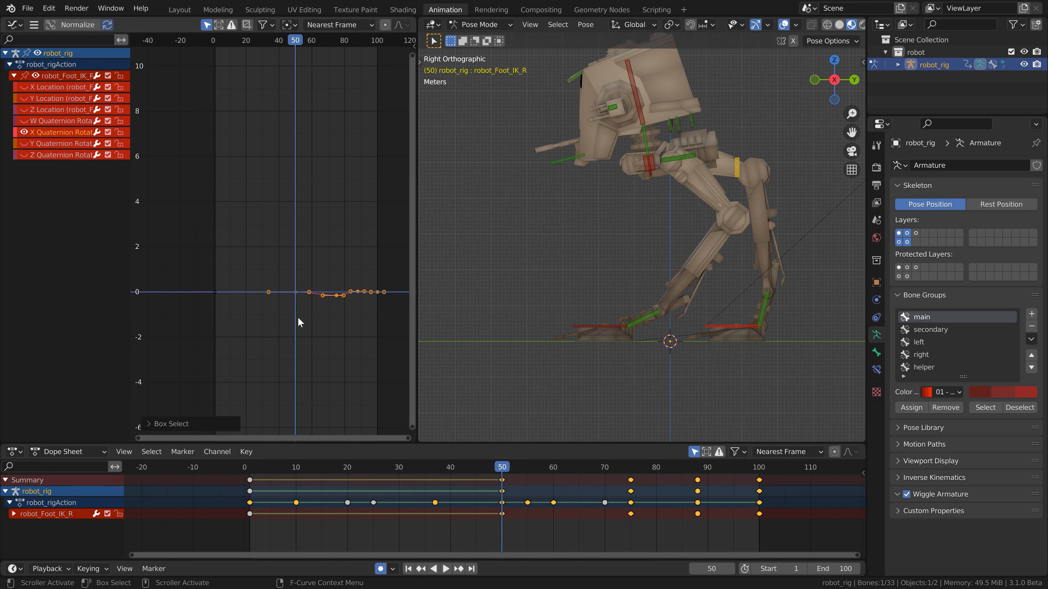
key("Delete")
key("ctrl+v")
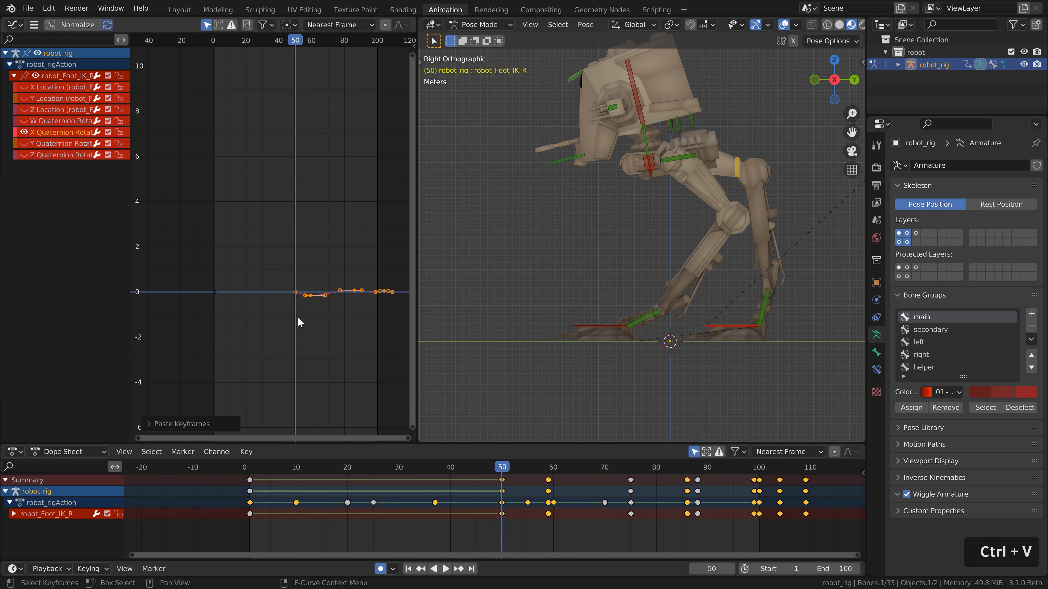
Step: Shift robot_Foot_IK_R's last three X Quaternion Rotation keyframes one frame along the time axis to frames 100, 105 and 110
scroll(341, 272, "up", 5)
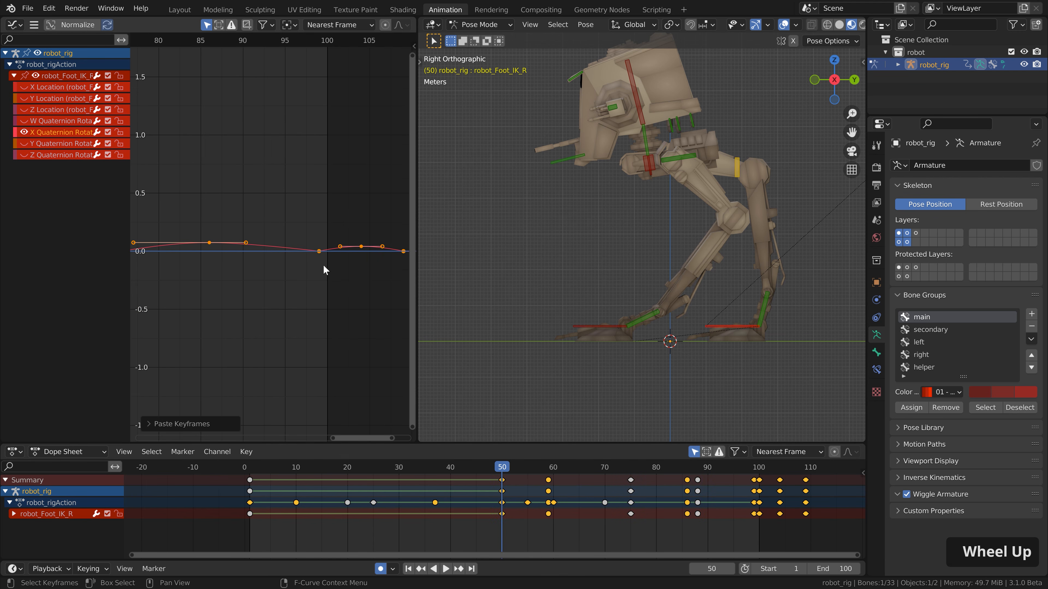
middle_click_drag(342, 265, 372, 281)
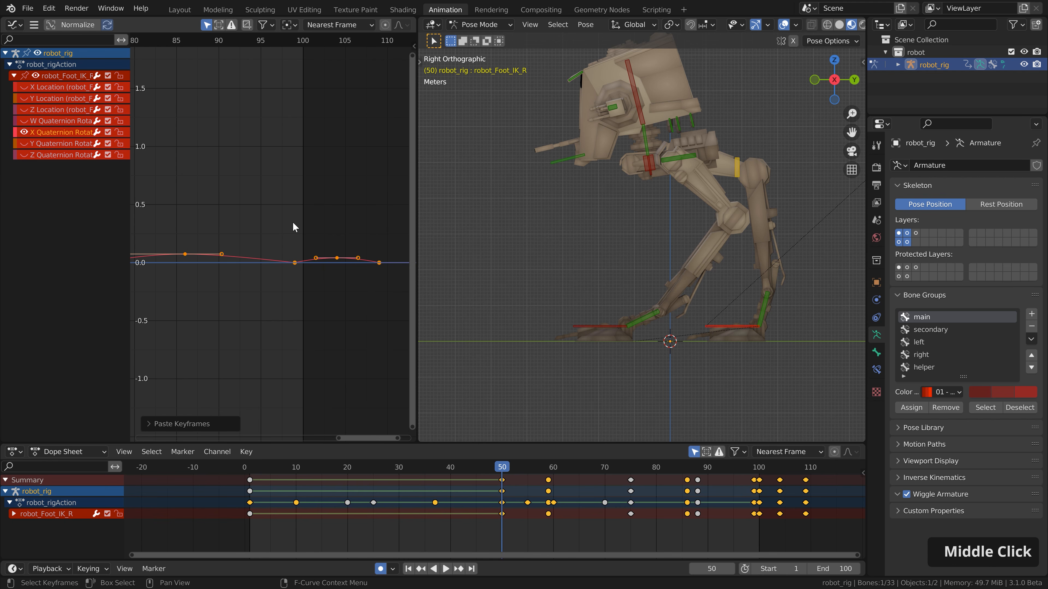
left_click_drag(288, 222, 377, 295)
left_click_drag(365, 231, 398, 293, "shift")
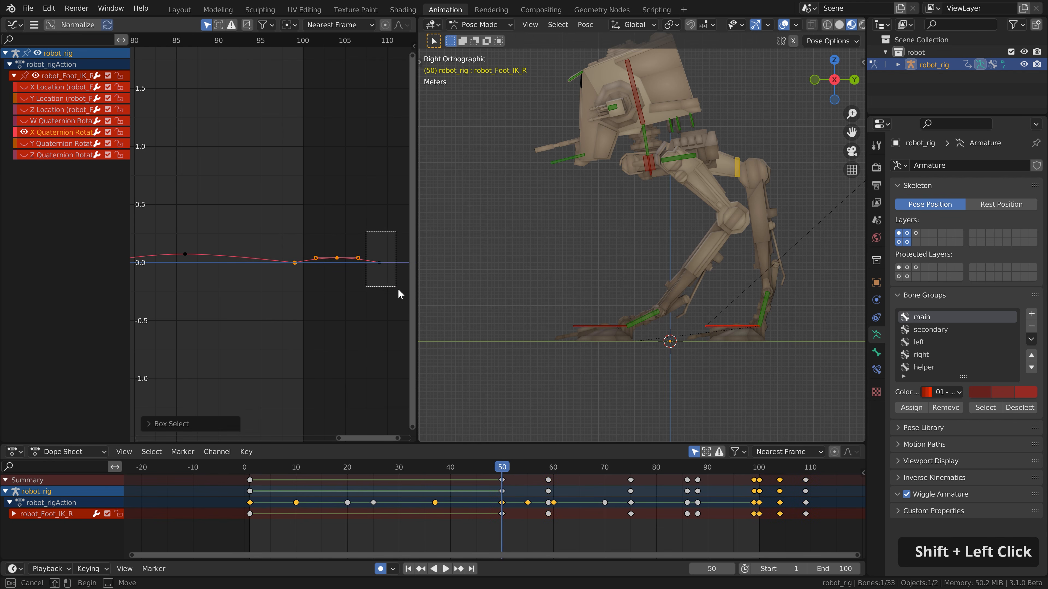
key("g")
key("x")
left_click(345, 300)
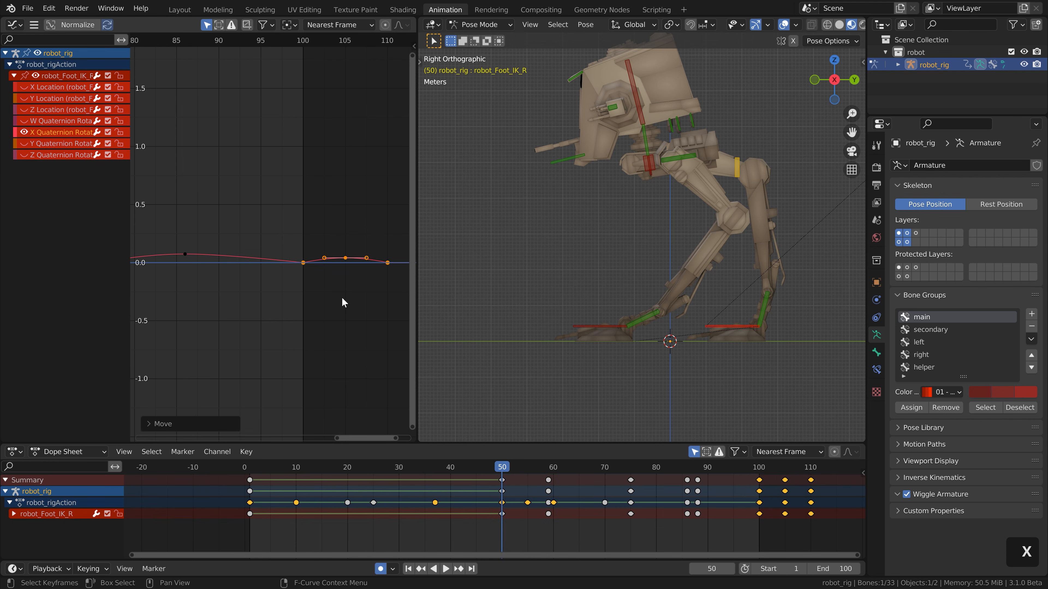
Step: Move robot_Foot_IK_R's X Quaternion Rotation keyframes at frames 105 and 110 to frames 5 and 10, keeping their values
left_click(341, 296)
left_click_drag(342, 238, 400, 291)
scroll(400, 293, "down", 5)
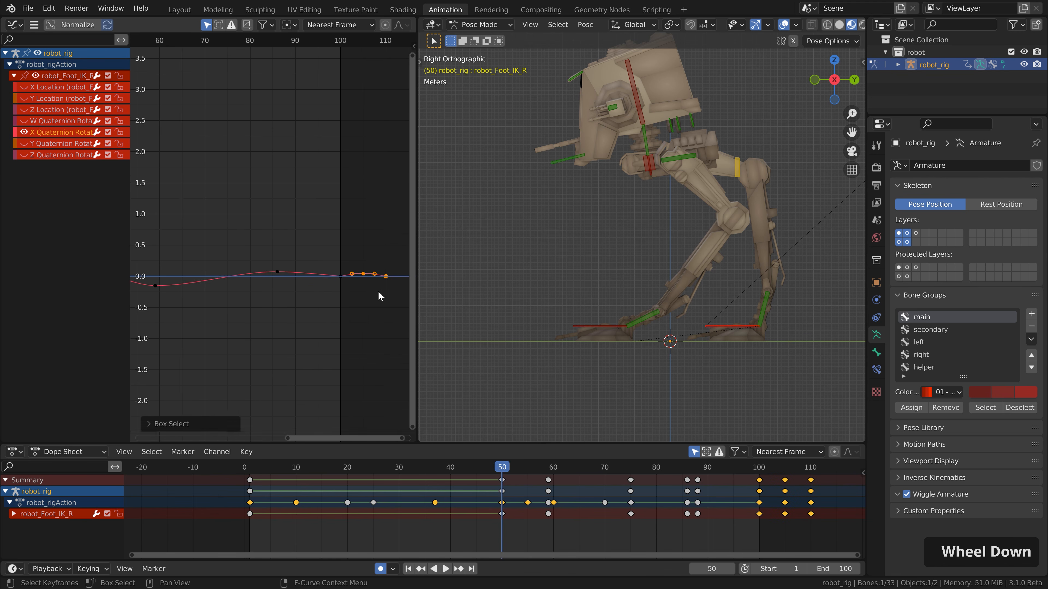
scroll(346, 321, "down", 2, "shift")
key("g")
key("x")
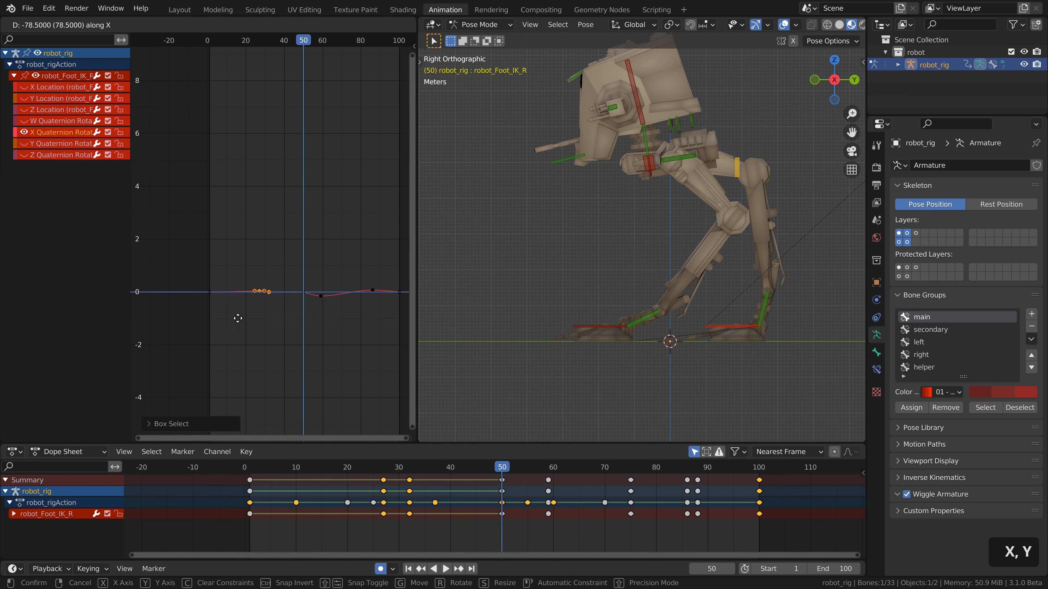
scroll(205, 319, "up", 3)
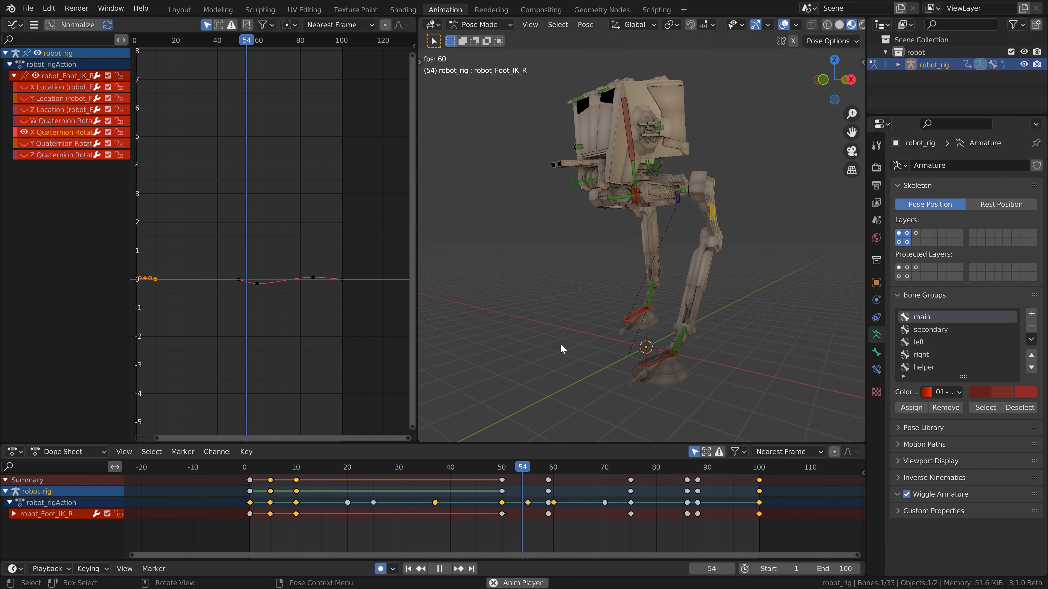
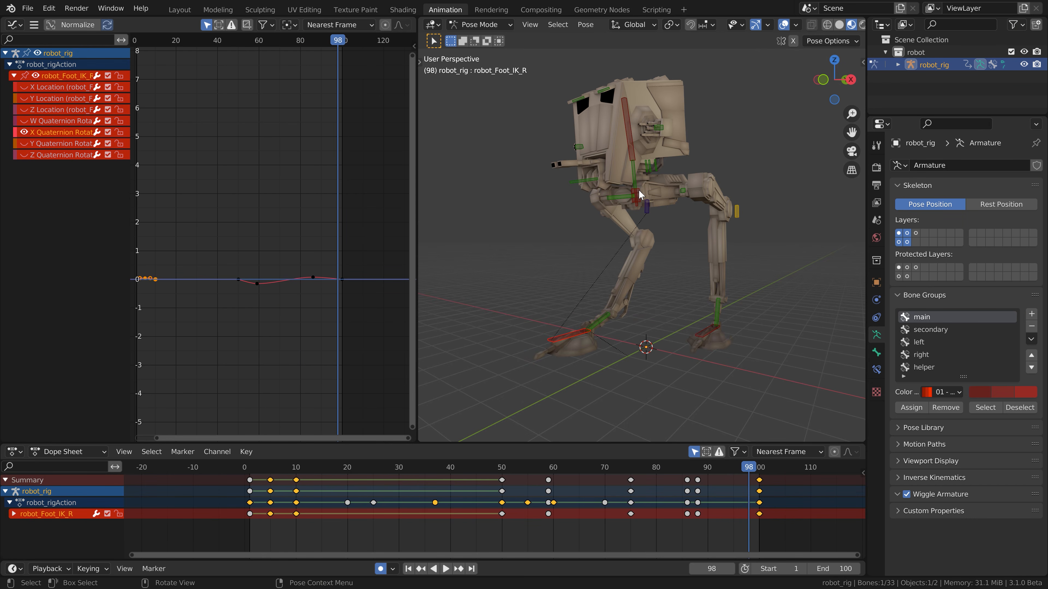
Step: Select the robot_hip_upper_body bone and switch to the right orthographic view
left_click(638, 194)
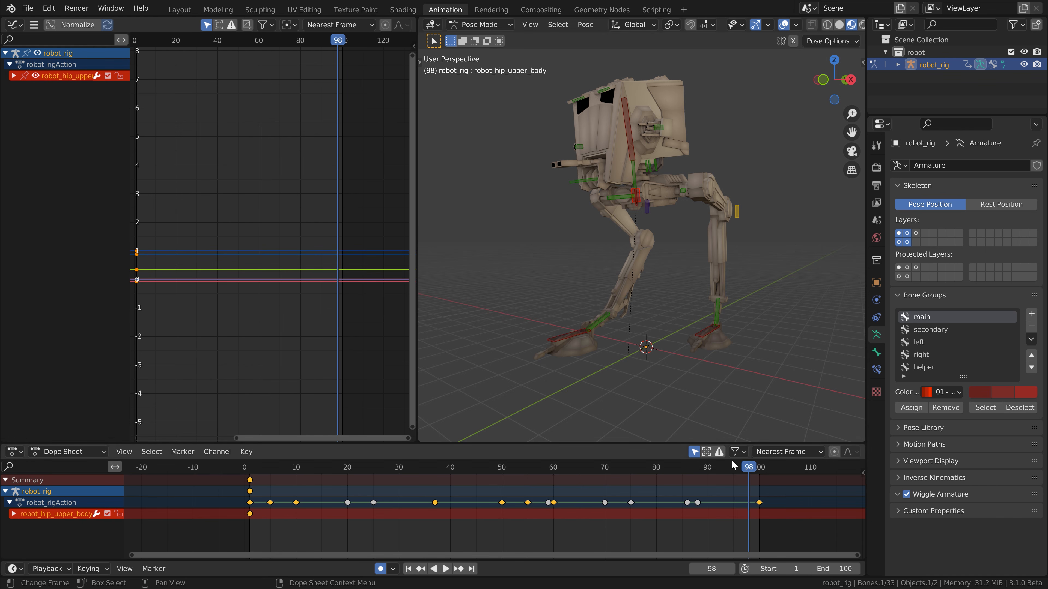
key("g")
right_click(670, 302)
key("KP_3")
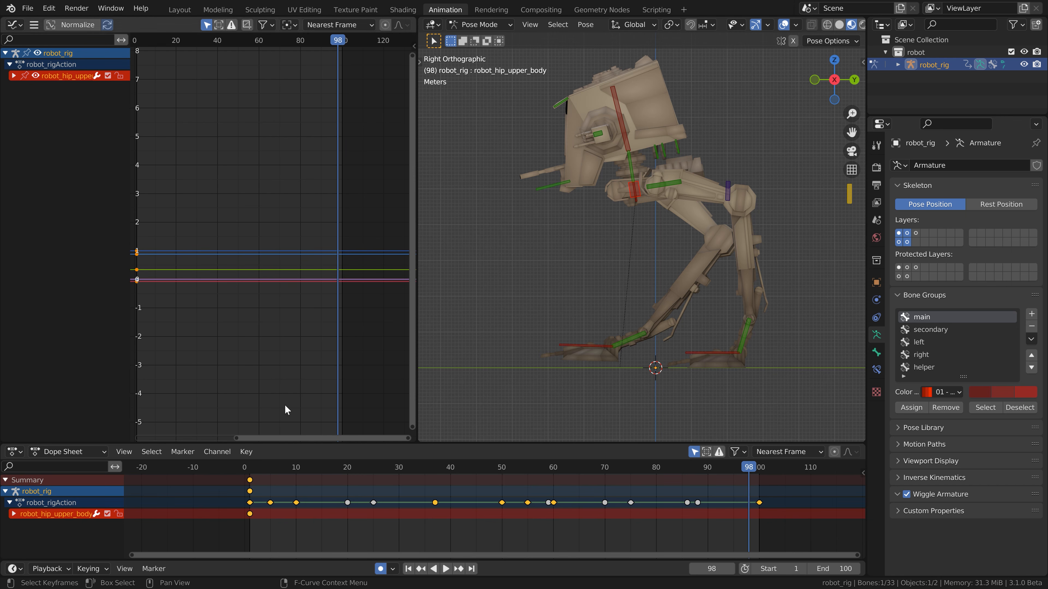
Step: Collapse the robot_rig channels and duplicate robot_hip_upper_body's frame 1 keyframes to frames 50 and 100
left_click(9, 502)
left_click(6, 492)
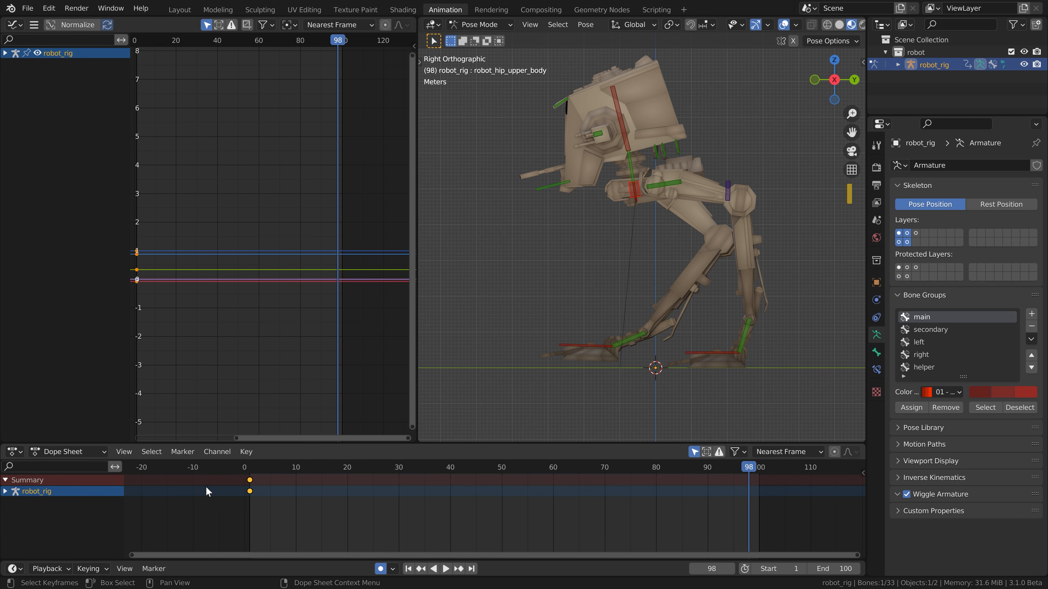
key("shift")
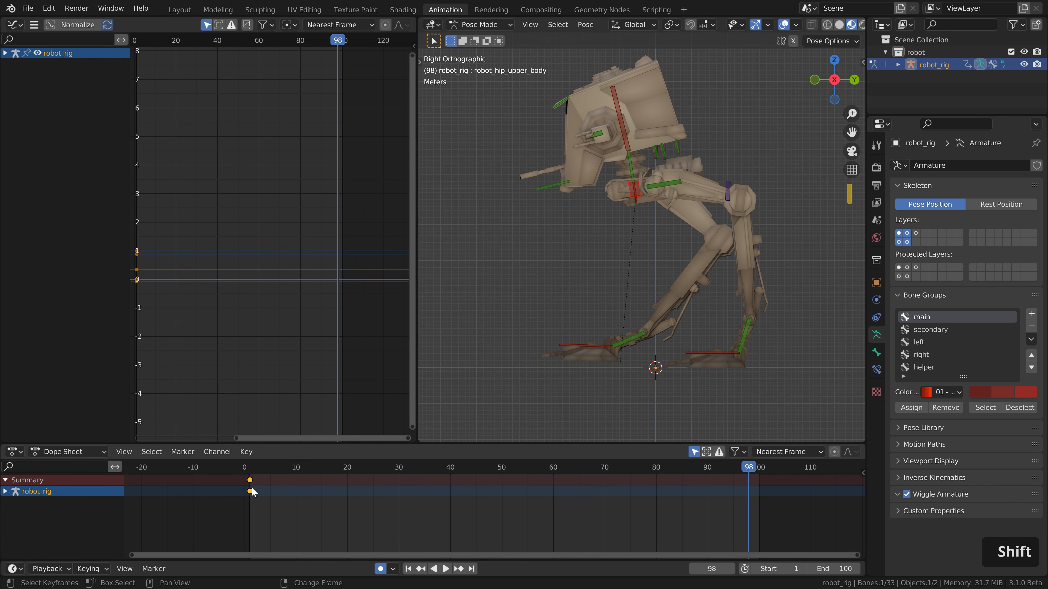
key("shift+d")
left_click(510, 491)
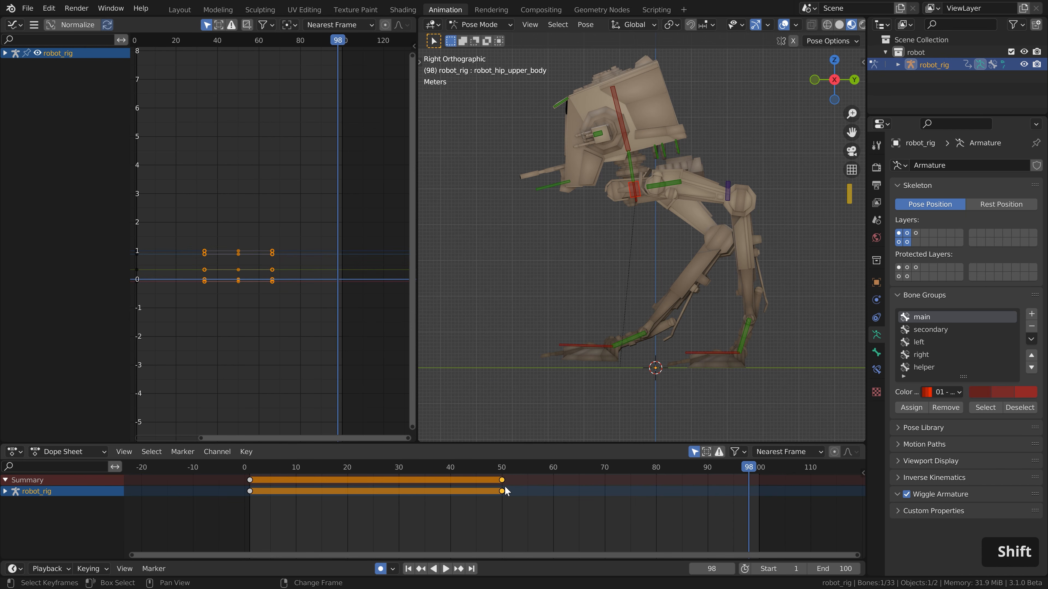
key("shift+d")
left_click(768, 493)
Step: Raise robot_hip_upper_body by about 0.3 m along Z at frame 25 with auto keying
key("space")
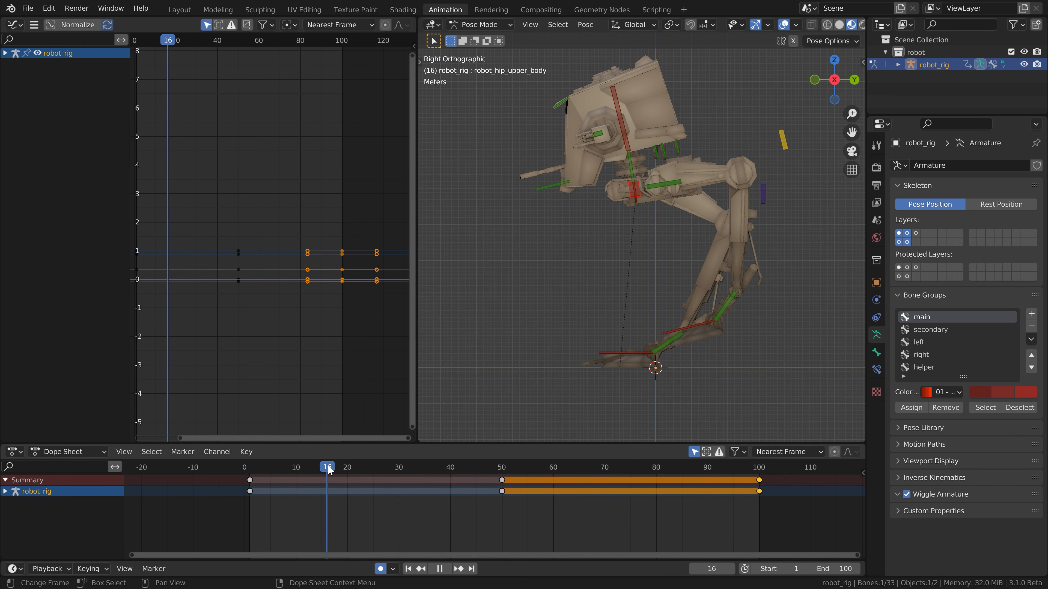
mouse_move(372, 466)
left_mouse_down()
mouse_move(389, 465)
mouse_move(372, 465)
left_mouse_up()
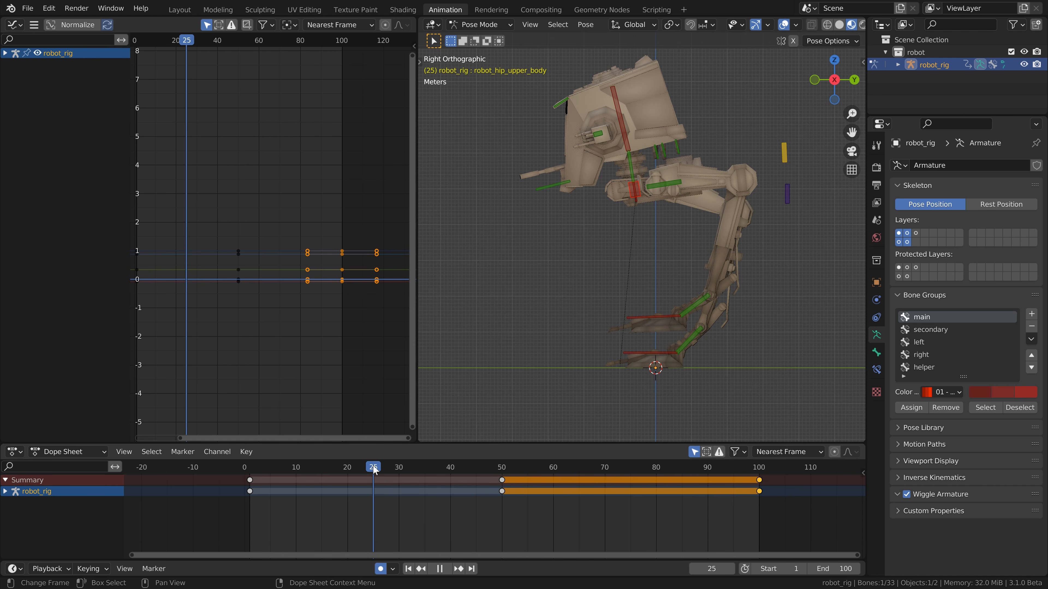
key("g")
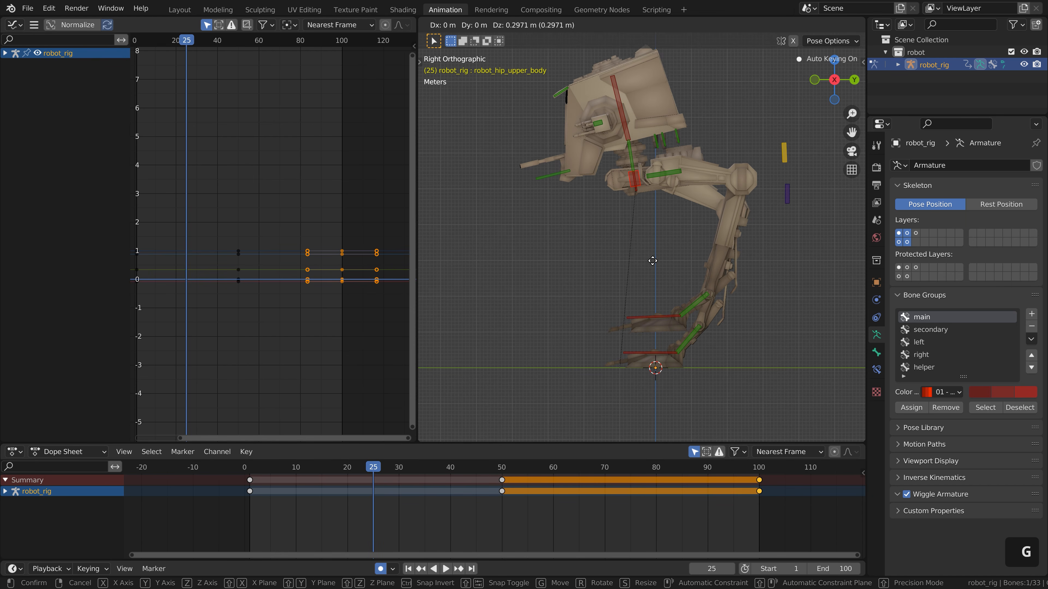
left_click(652, 259)
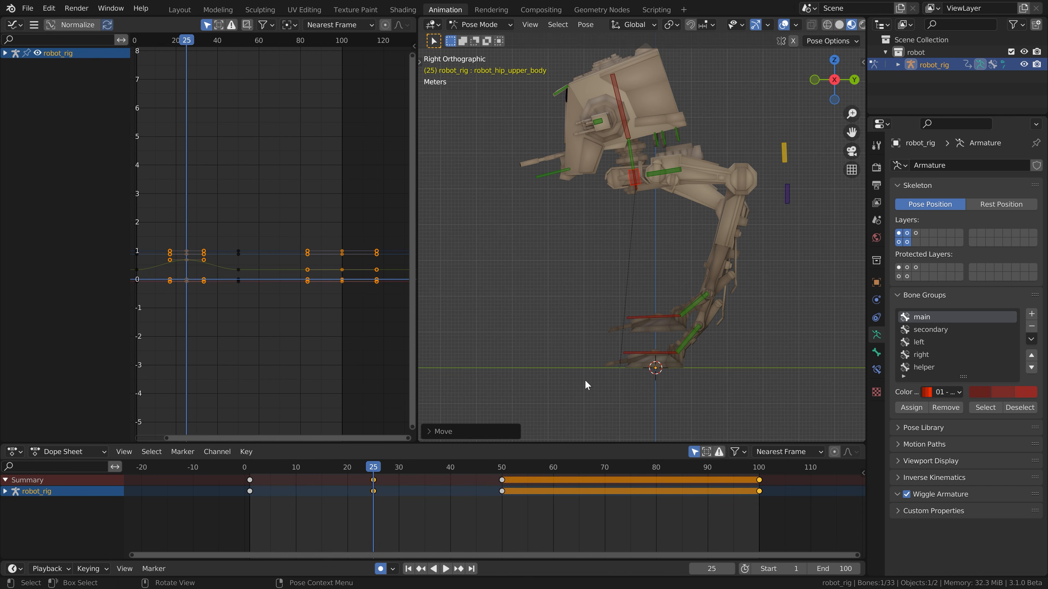
Step: Copy robot_hip_upper_body's keyframes from frame 25 to frame 75
left_click(375, 479)
key("ctrl+c")
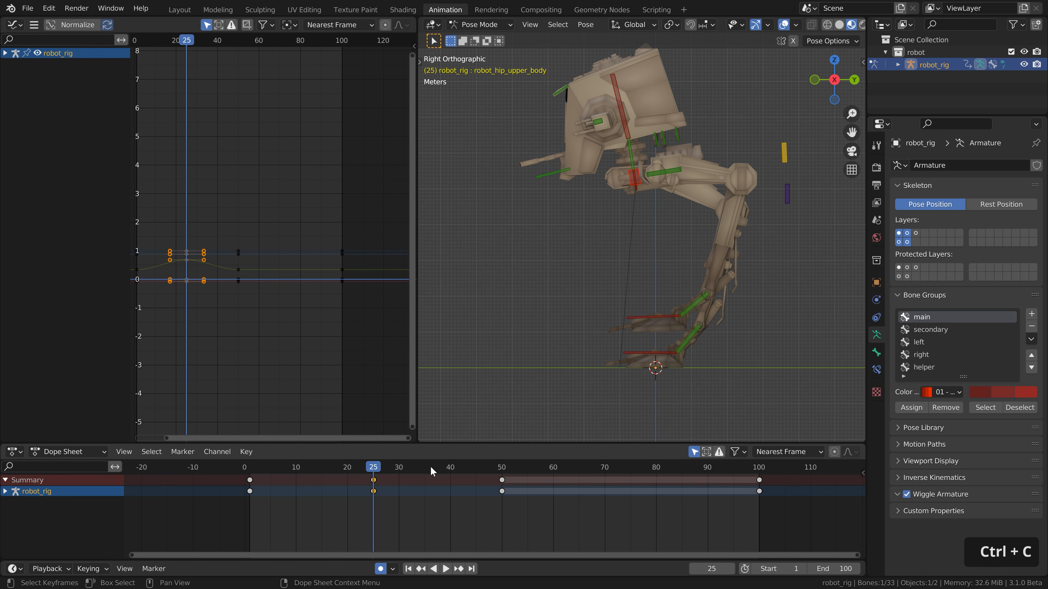
left_click(630, 467)
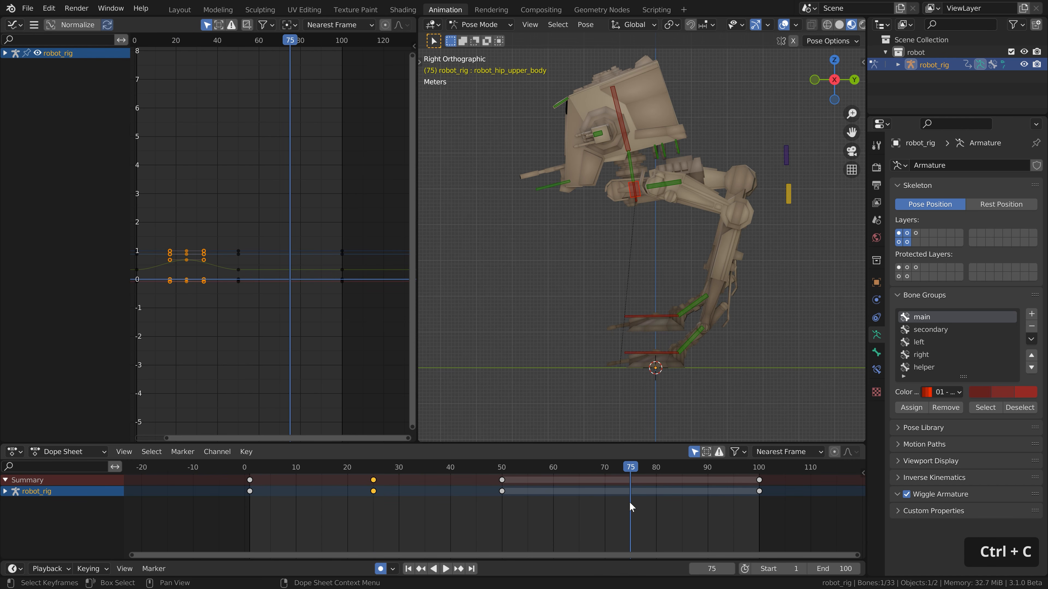
key("ctrl+v")
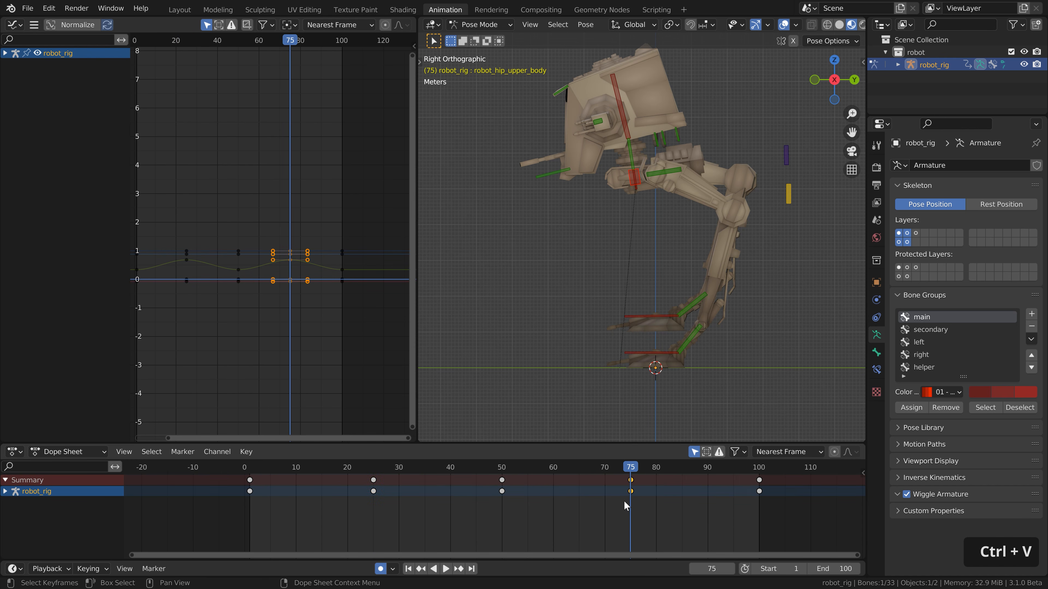
Step: Preview the animation, then lower robot_hip_upper_body by about 0.37 m at frame 1 with auto keying
key("space")
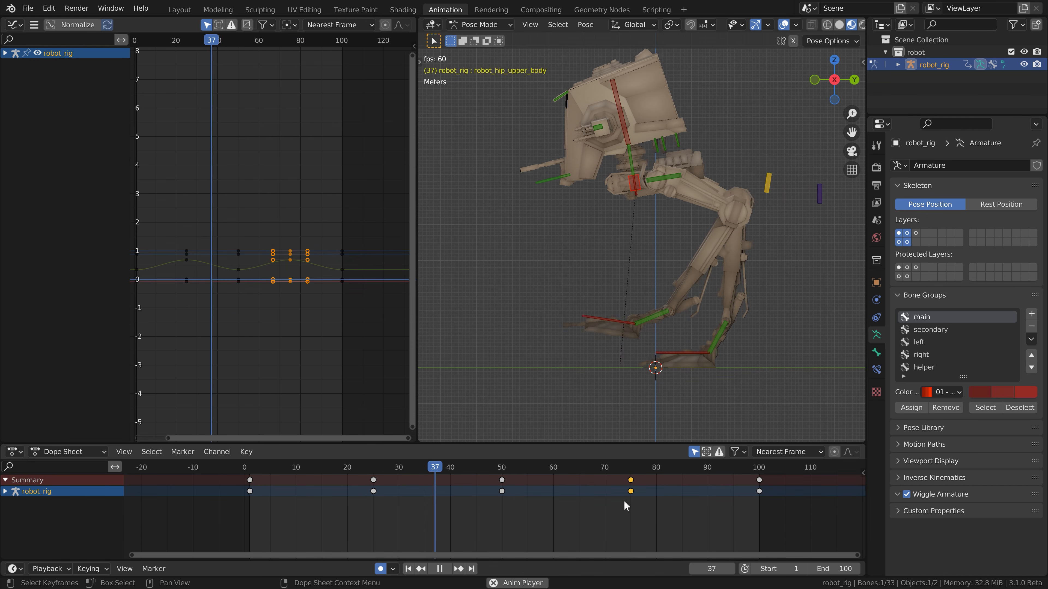
left_click_drag(329, 468, 250, 470)
key("space")
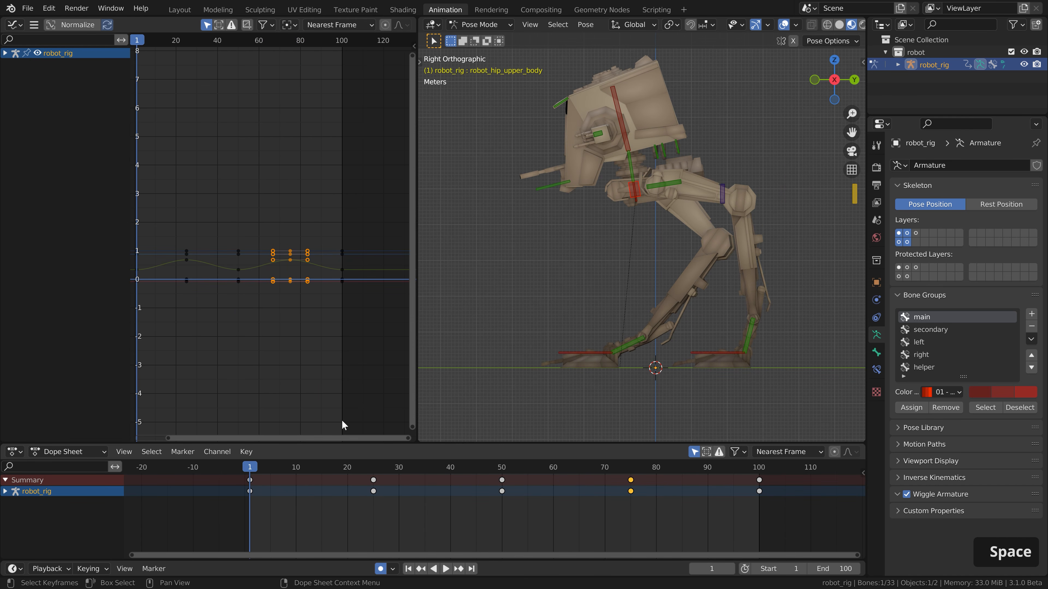
key("g")
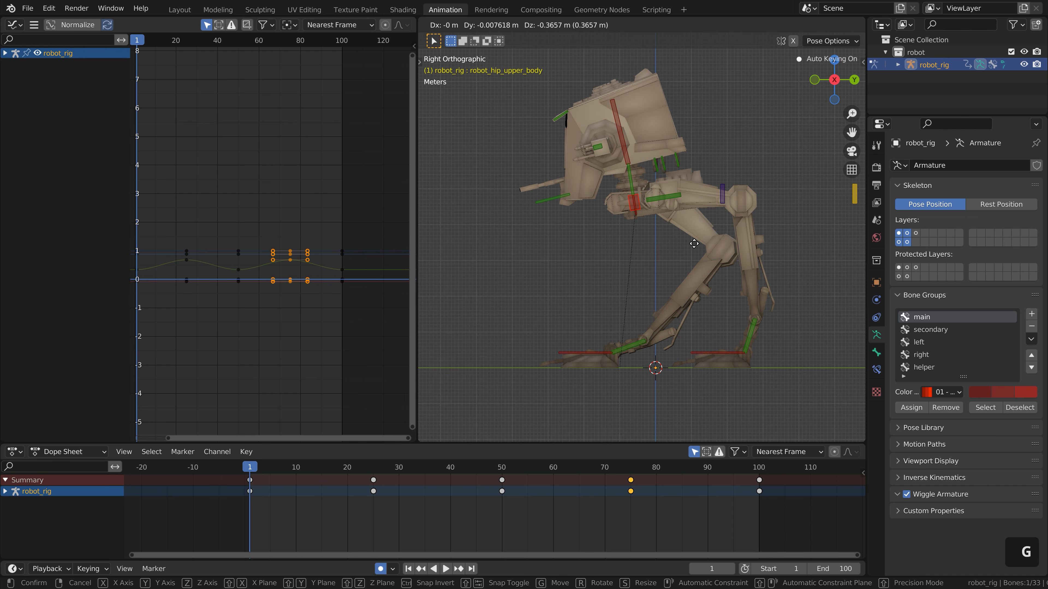
left_click(693, 243)
Step: Copy robot_hip_upper_body's frame 1 keyframes over frames 50 and 100 and play back the hip motion
left_click(256, 480)
key("ctrl+c")
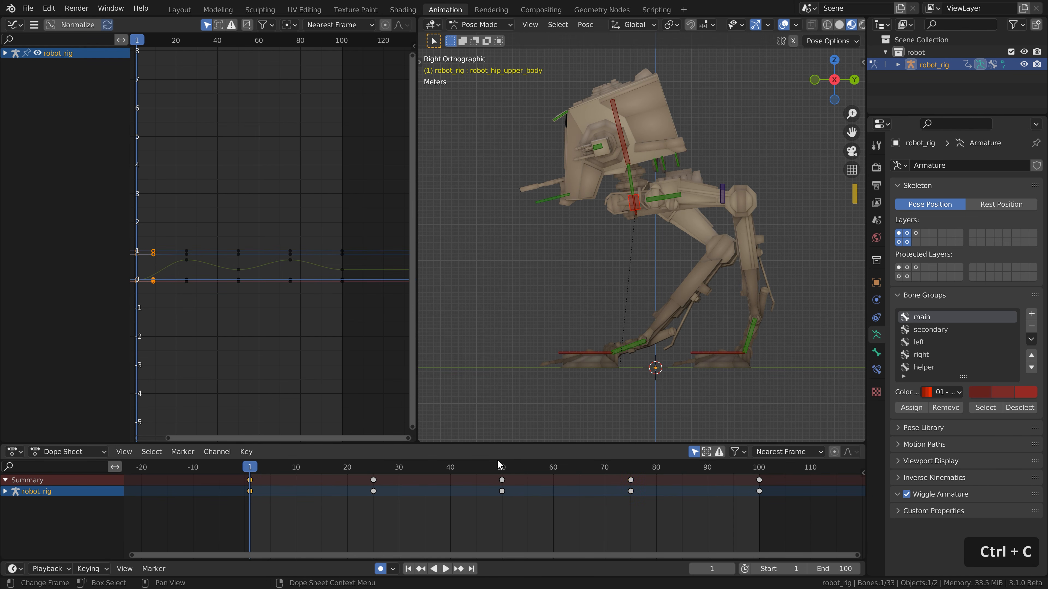
left_click(501, 467)
key("ctrl+v")
left_click(759, 491)
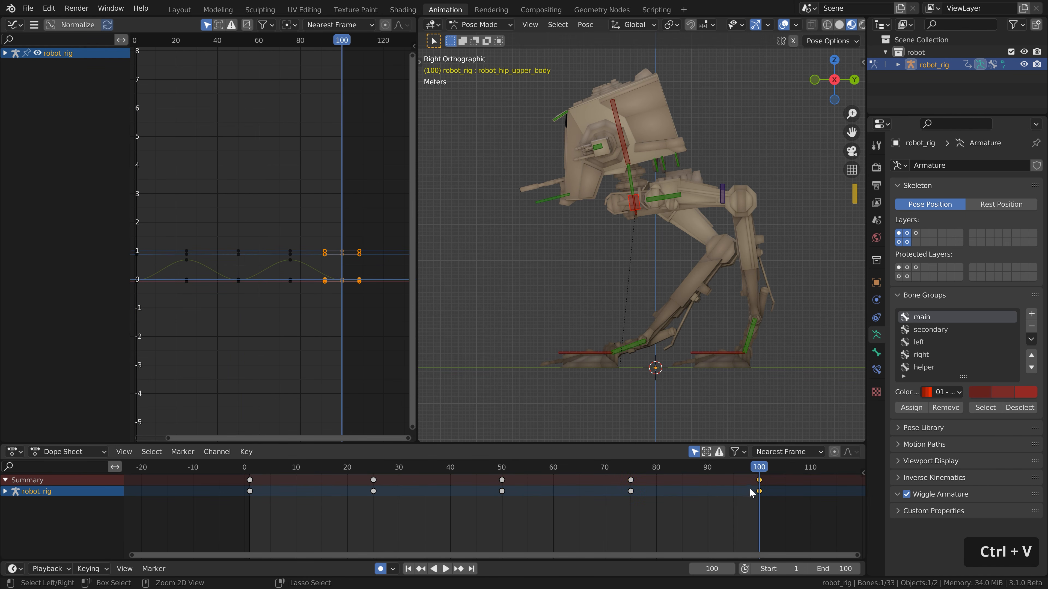
key("space")
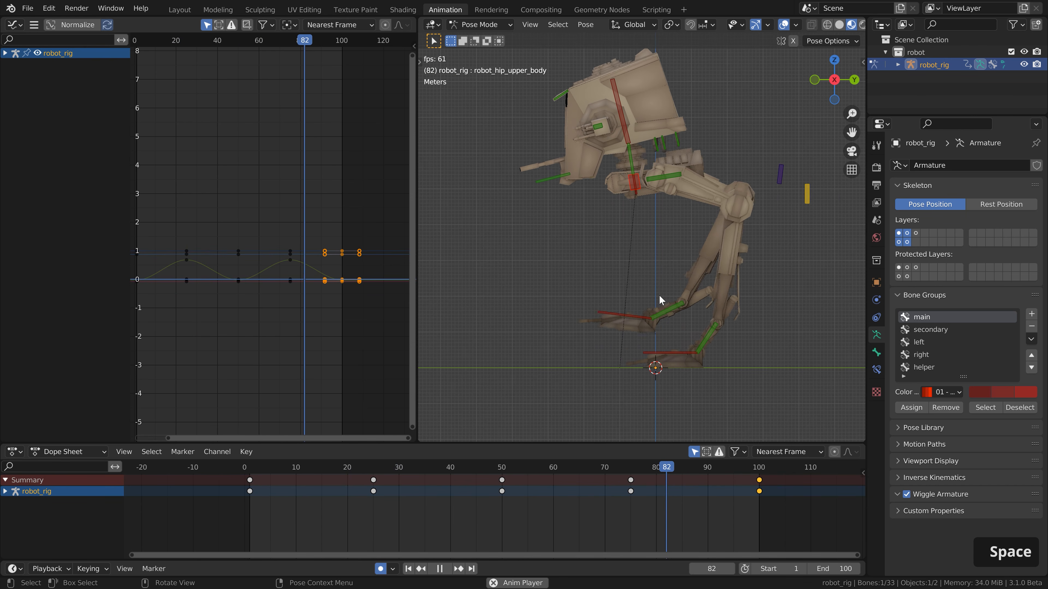
key("space")
Step: In front orthographic view, shift robot_hip_upper_body about 0.3 m along negative global X toward the planted foot at frame 25
key("1")
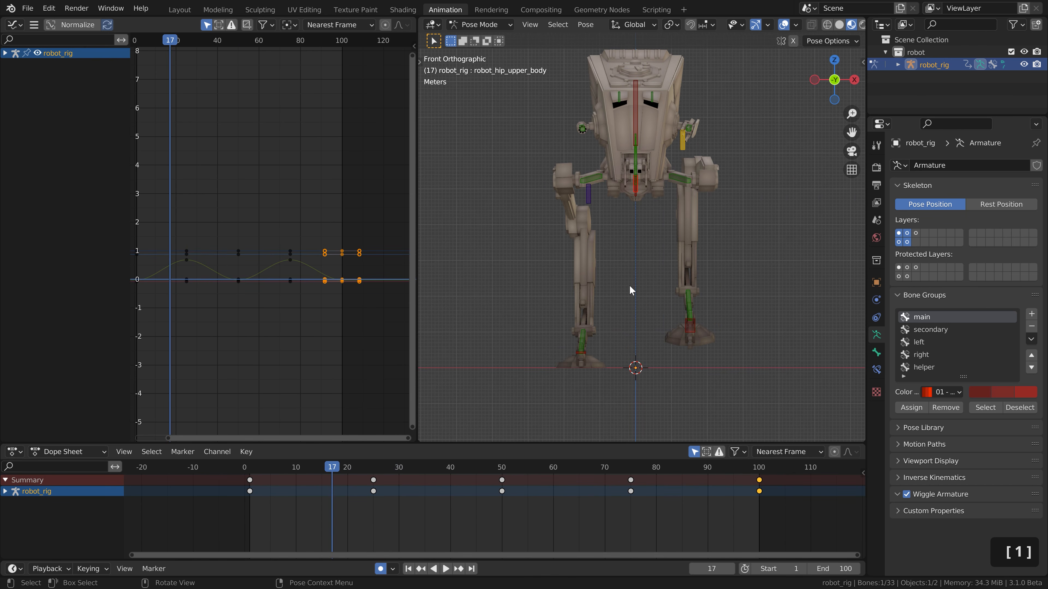
left_click_drag(325, 466, 286, 466)
left_click_drag(286, 466, 373, 482)
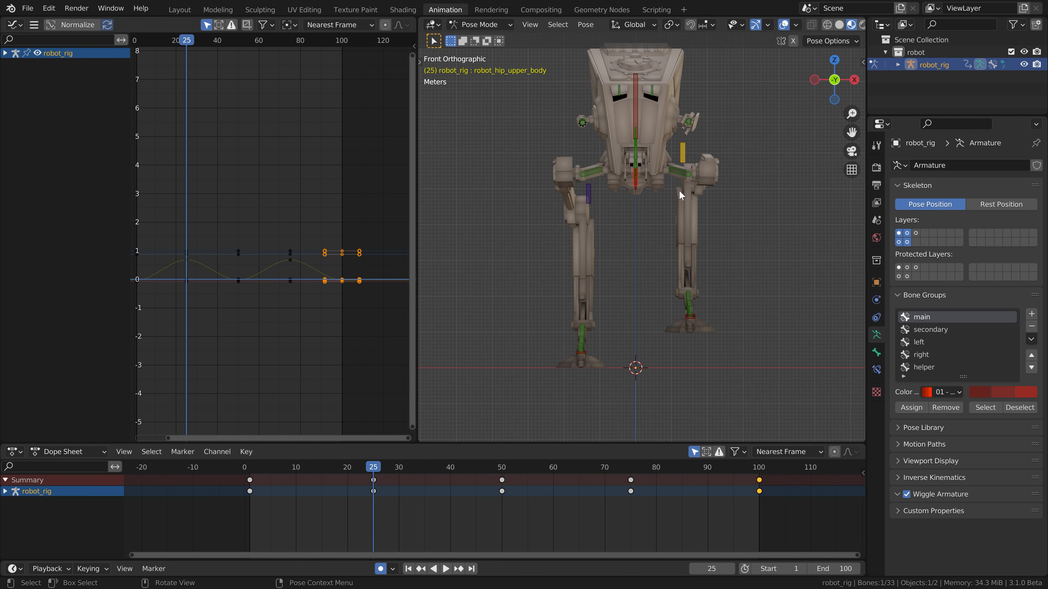
key("g")
key("x")
key("y")
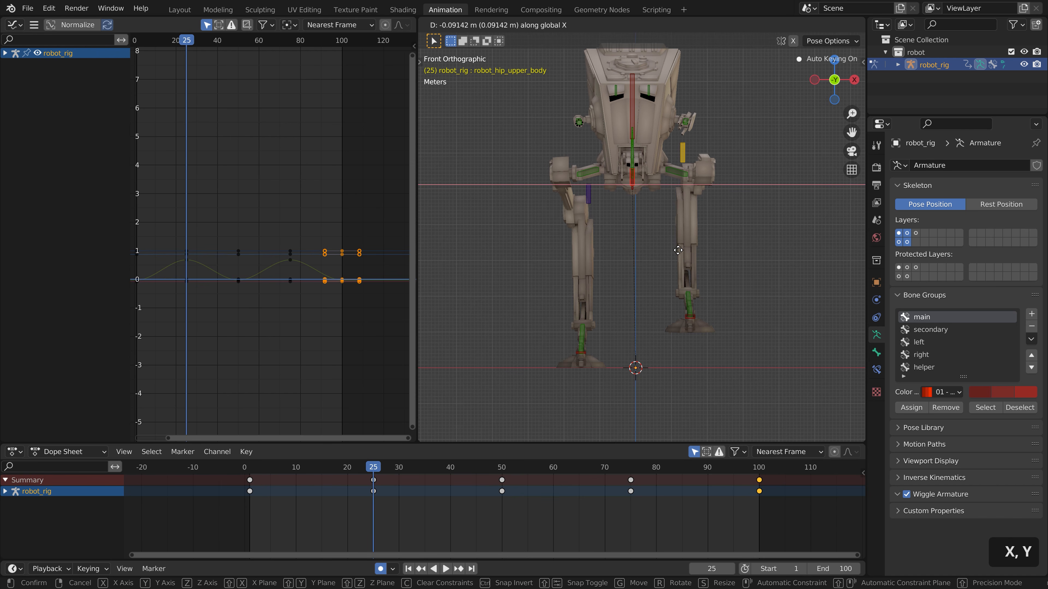
left_click(671, 249)
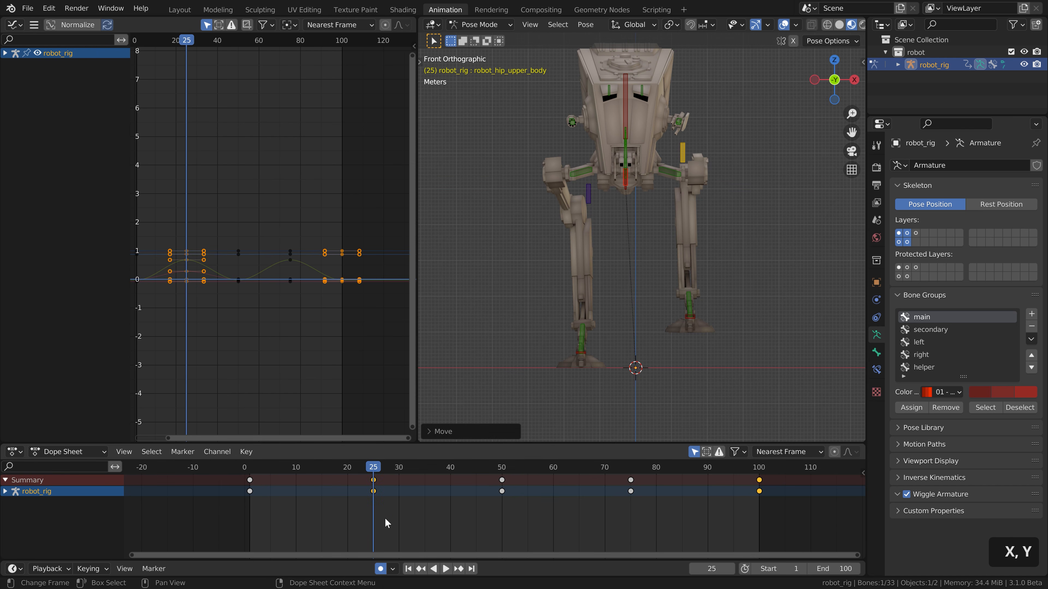
Step: Copy robot_hip_upper_body's frame 25 keyframes and paste them flipped at frame 75
left_click(373, 482)
key("ctrl+c")
left_click_drag(536, 470, 631, 470)
key("ctrl+shift+v")
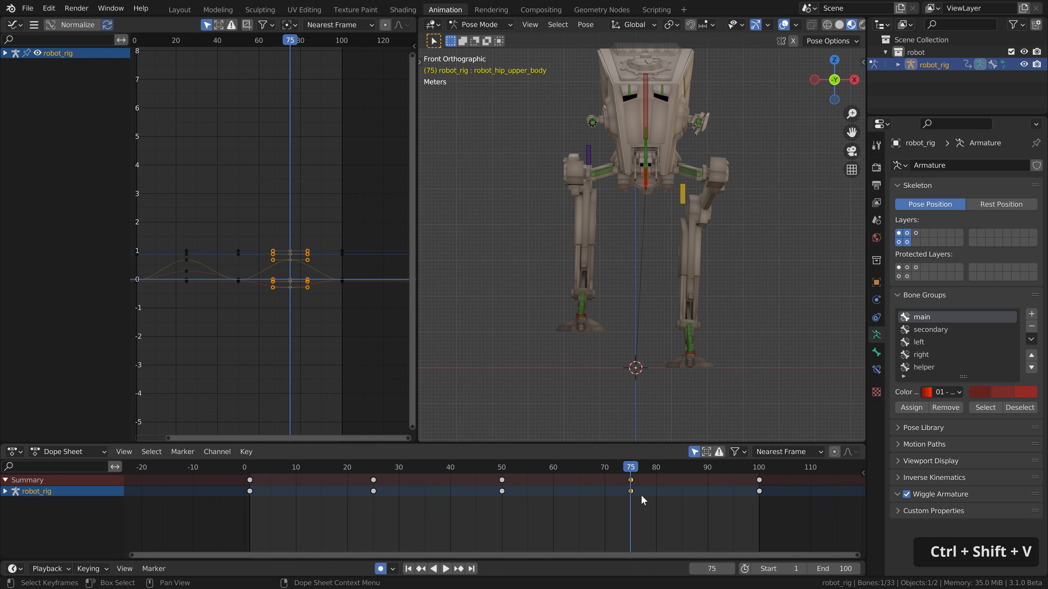
Step: Play the walk cycle in front view to check the hip's side-to-side sway, including across the frame 100 loop point
key("space")
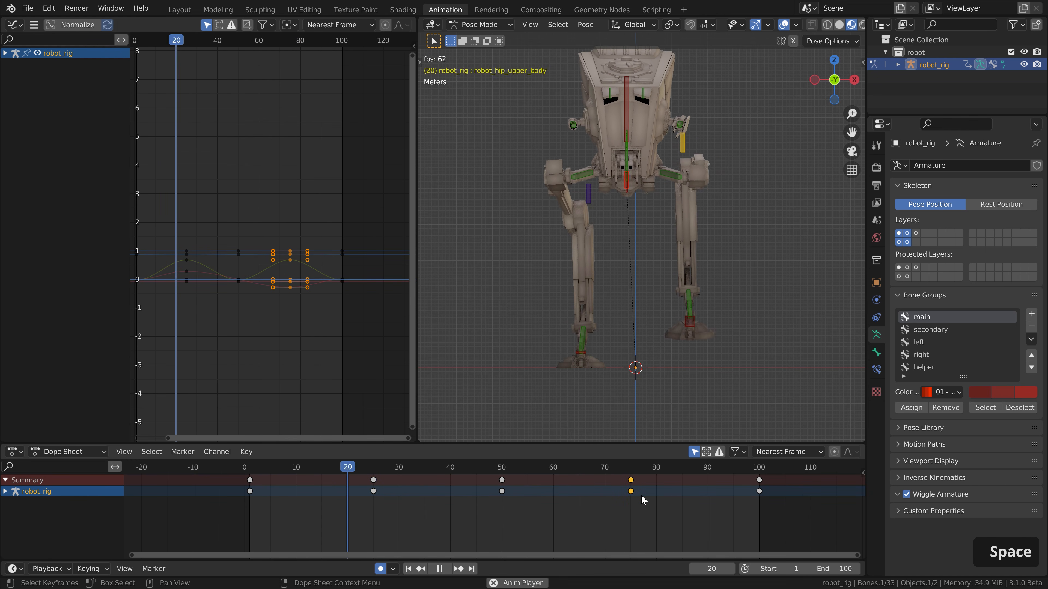
key("space")
key("space")
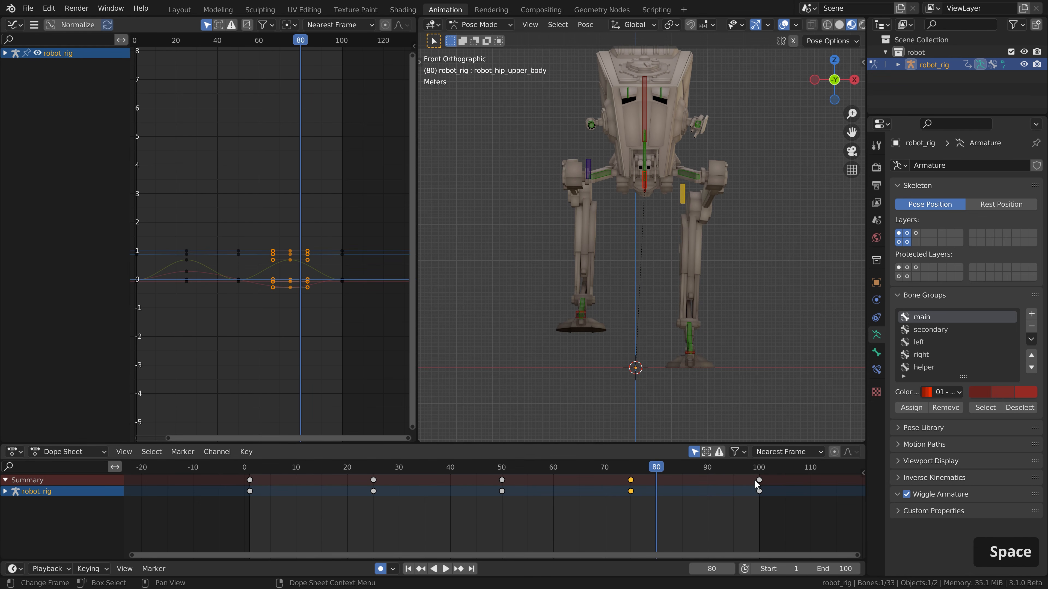
left_click(759, 468)
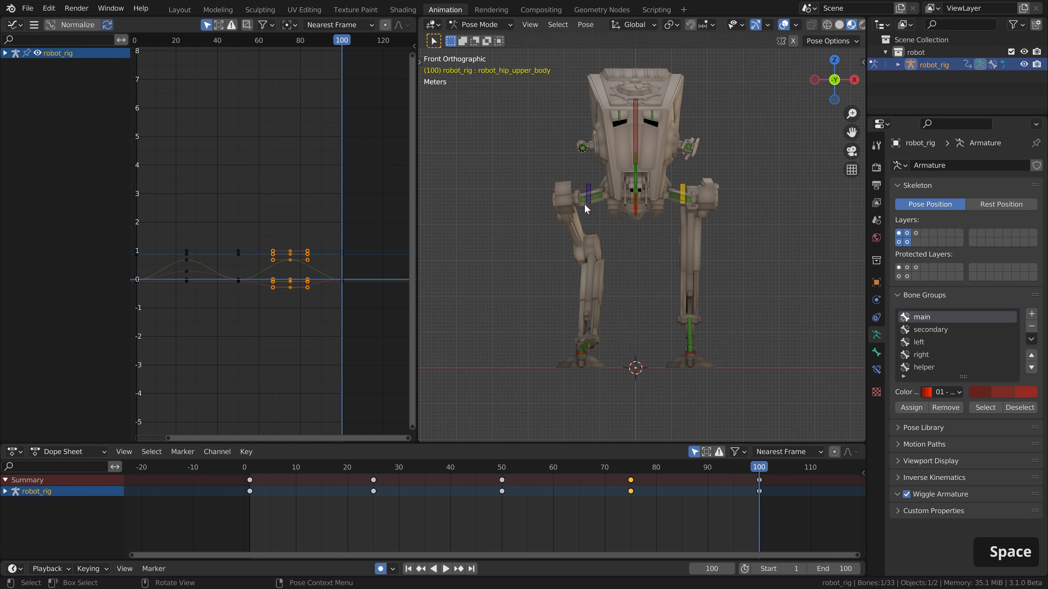
key("space")
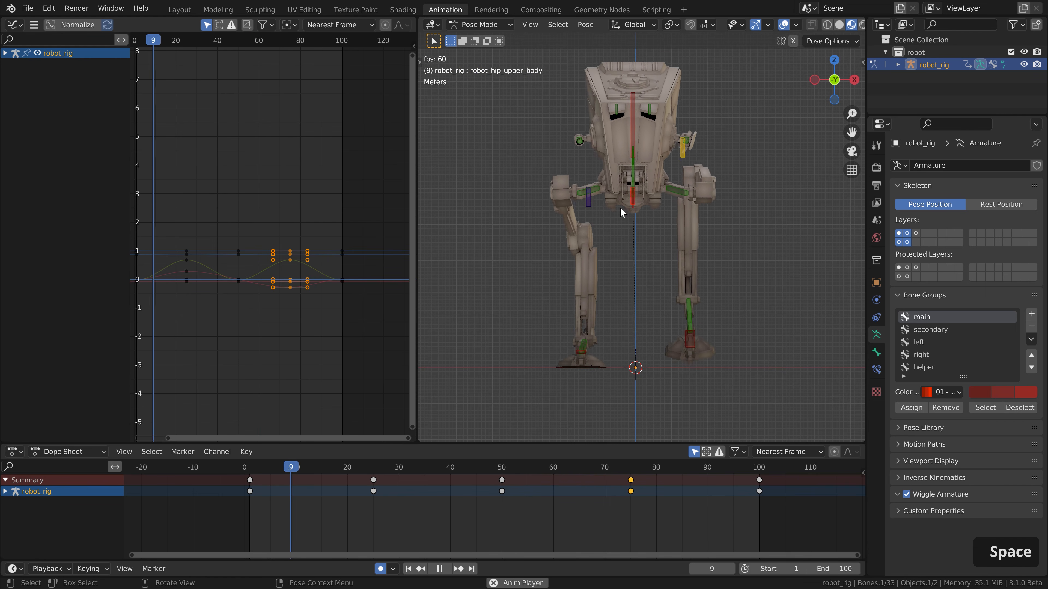
key("space")
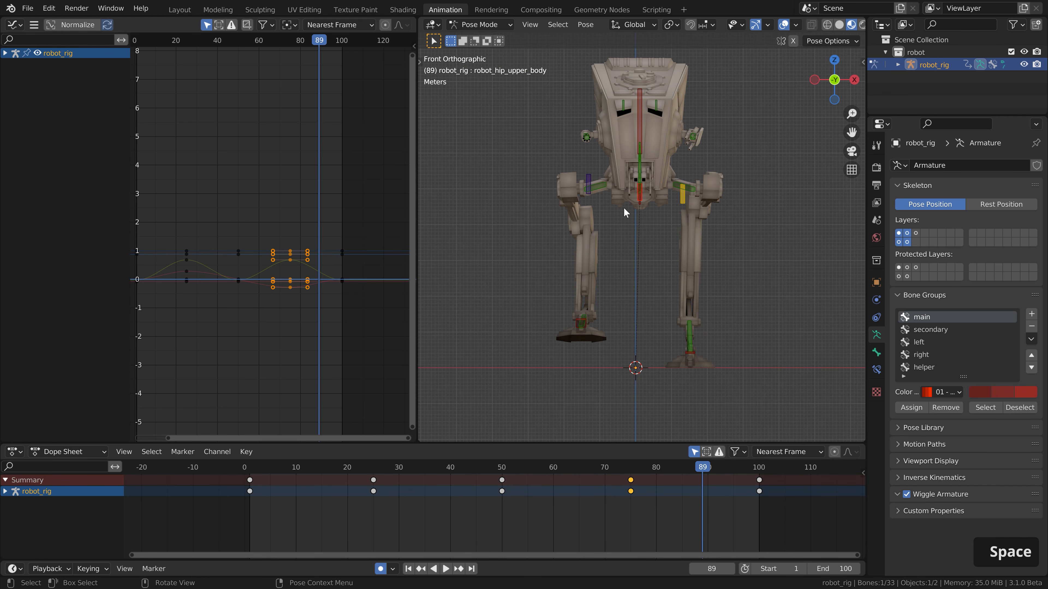
Step: Copy the robot_hip_rotation bone's frame 1 keyframe to frames 50 and 100
left_click_drag(703, 468, 312, 472)
left_click(633, 204)
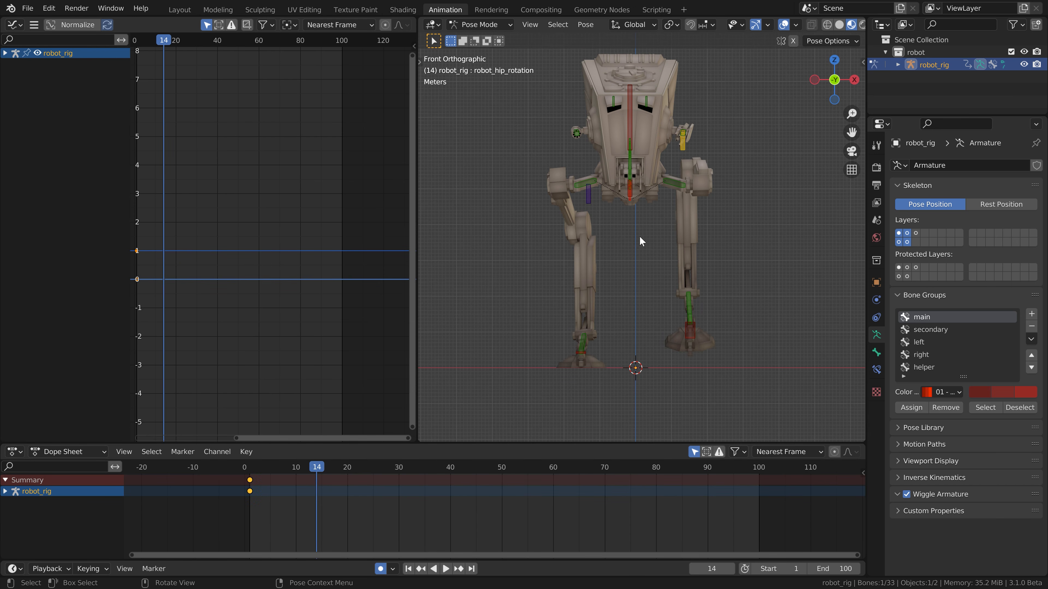
key("r")
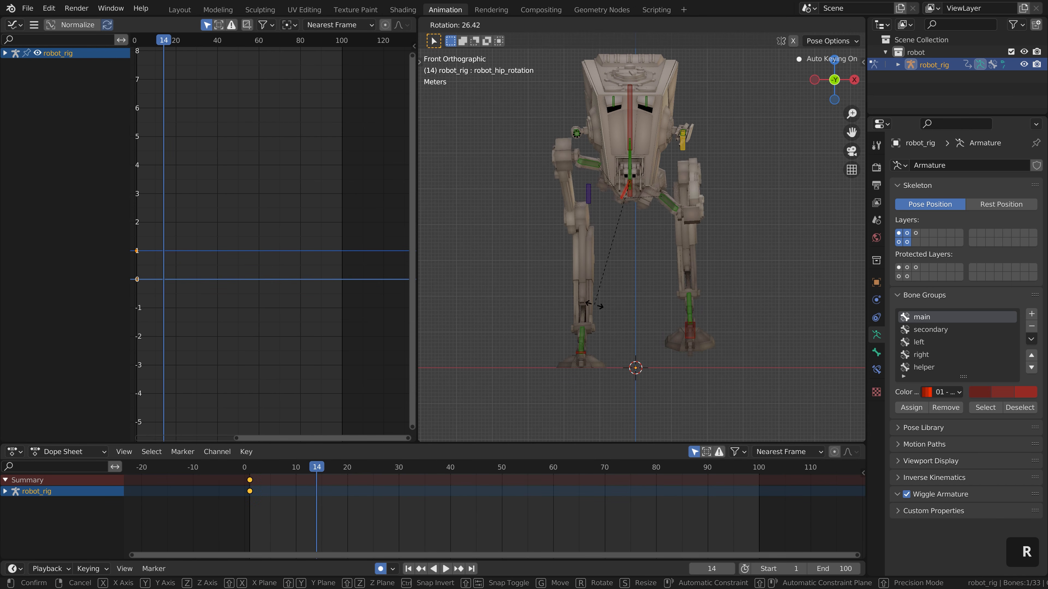
right_click(645, 293)
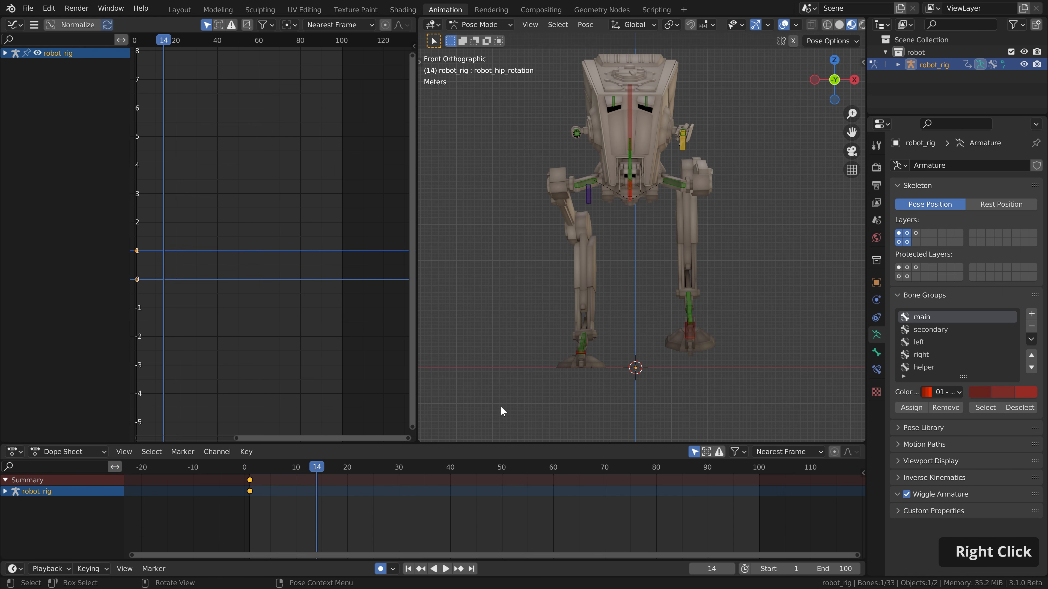
left_click(500, 467)
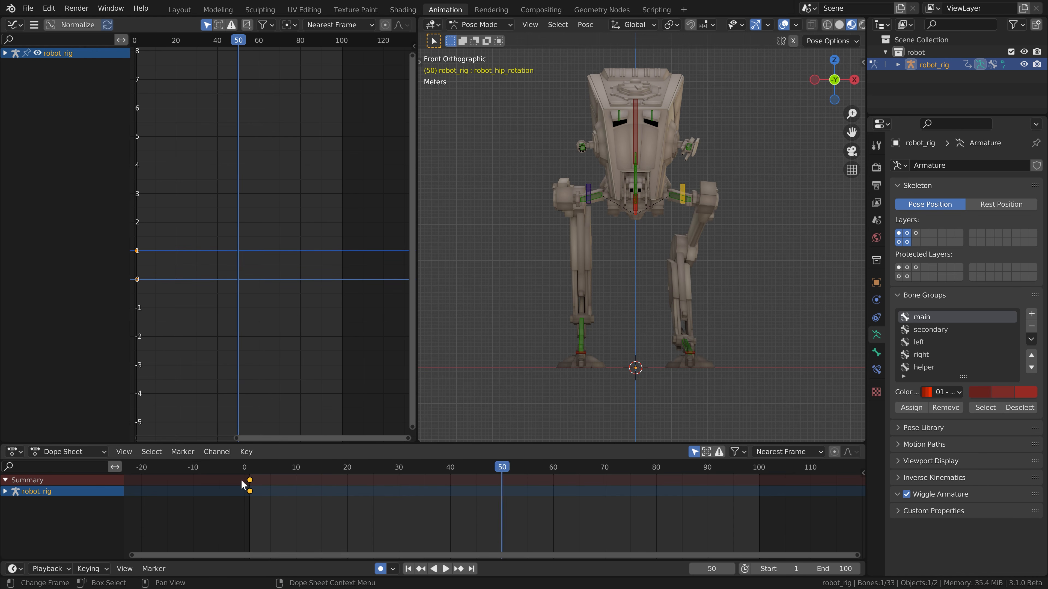
key("ctrl+c")
key("ctrl+v")
left_click(758, 468)
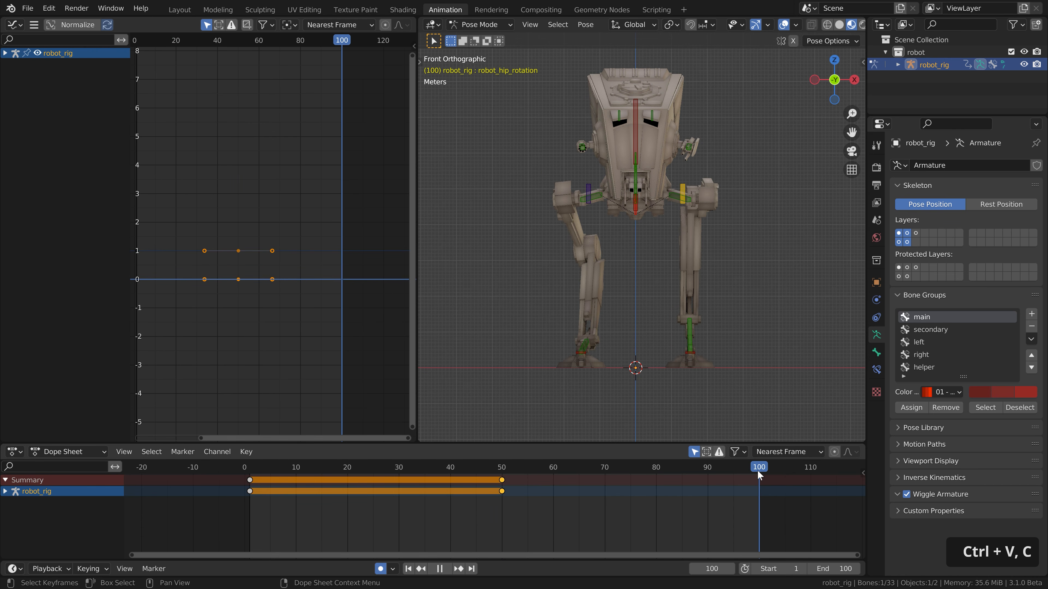
key("ctrl+v")
Step: Rotate the robot_hip_rotation bone about -12° in the front view at frame 25
left_click_drag(523, 468, 374, 468)
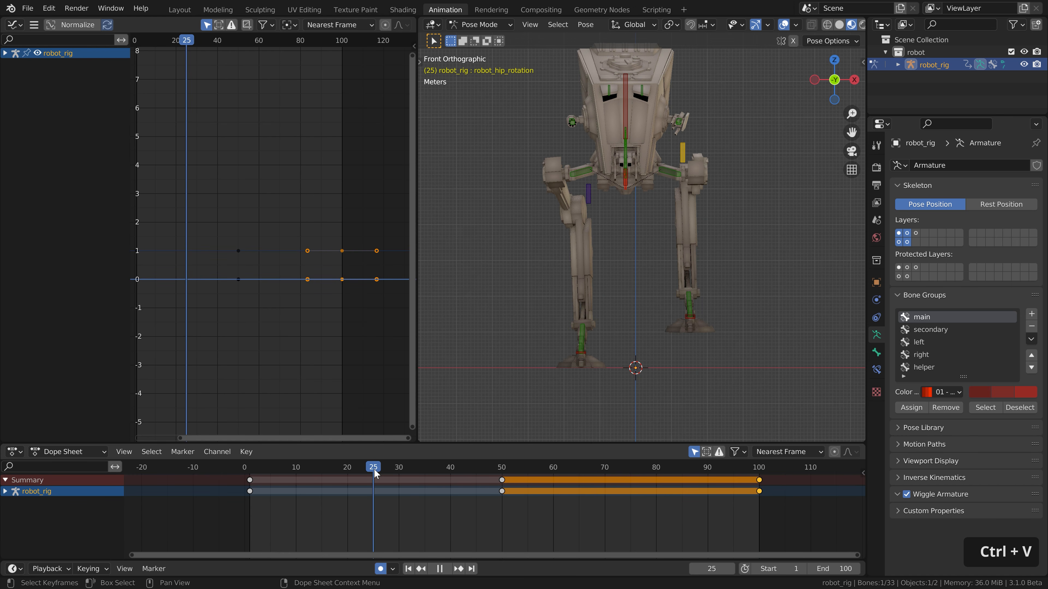
key("r")
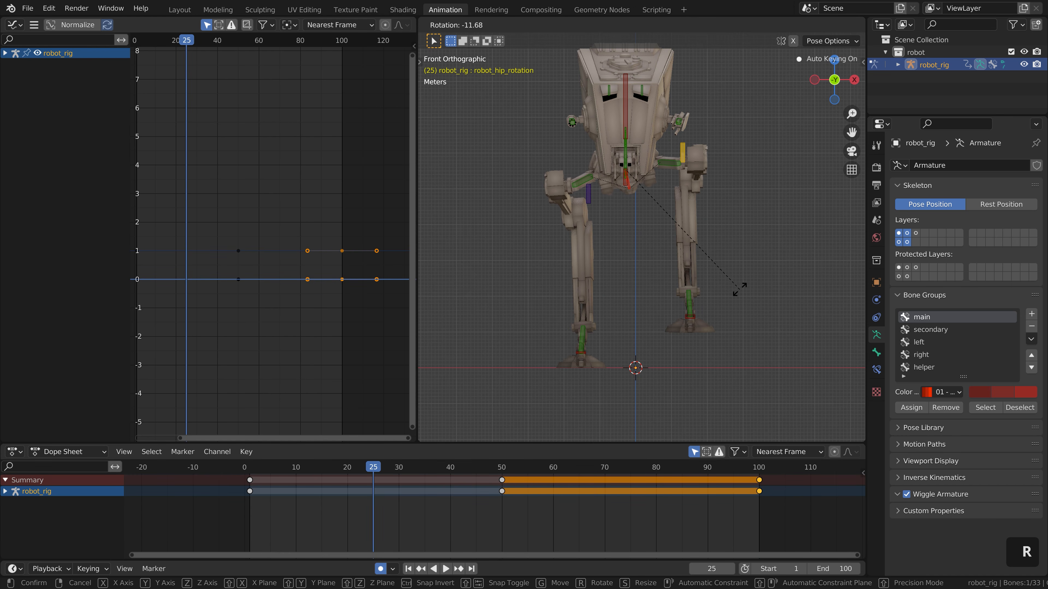
left_click(741, 285)
Step: Paste the robot_hip_rotation bone's frame 25 keyframe flipped at frame 75 and play back the walk cycle
left_click(373, 482)
key("ctrl+c")
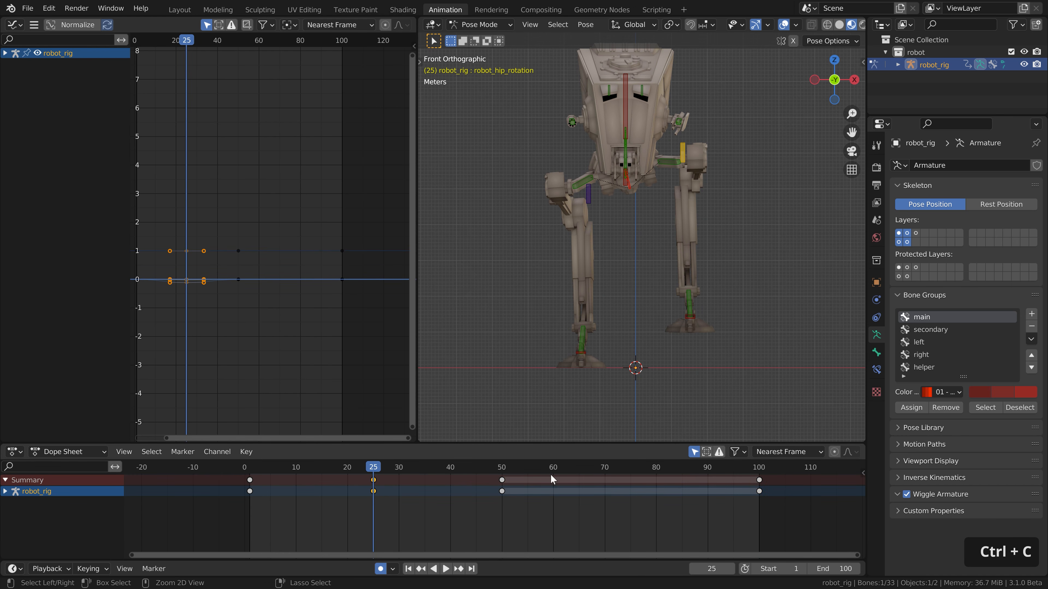
left_click(626, 468)
left_click_drag(626, 468, 631, 468)
key("ctrl+shift+v")
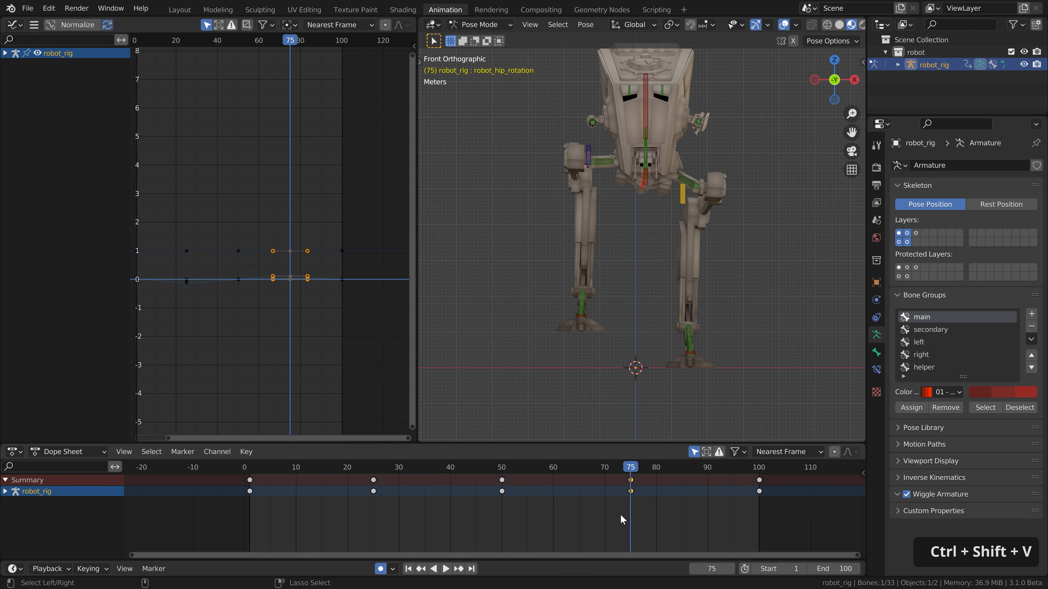
key("space")
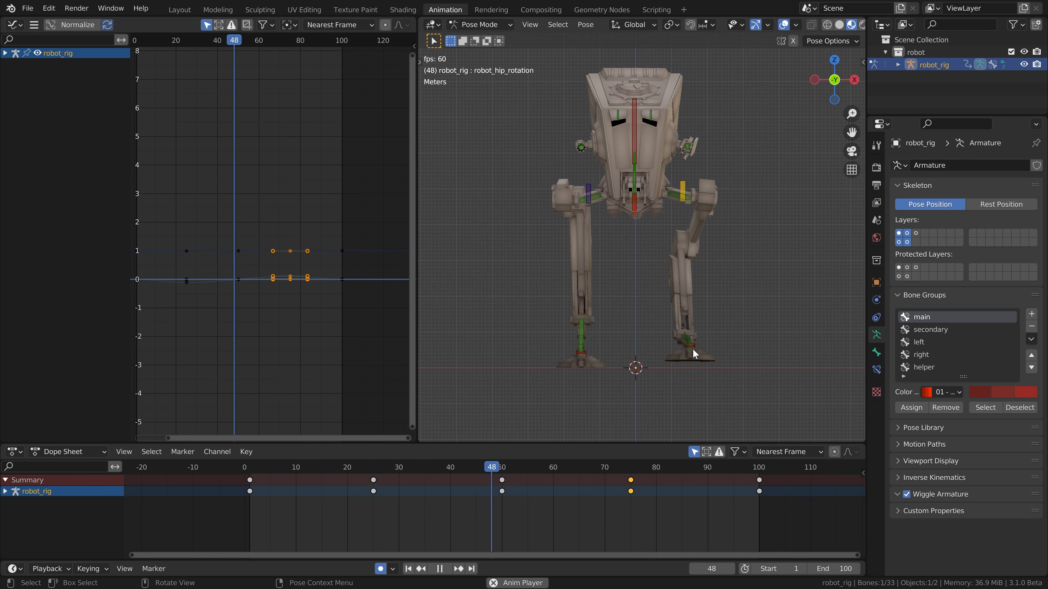
key("space")
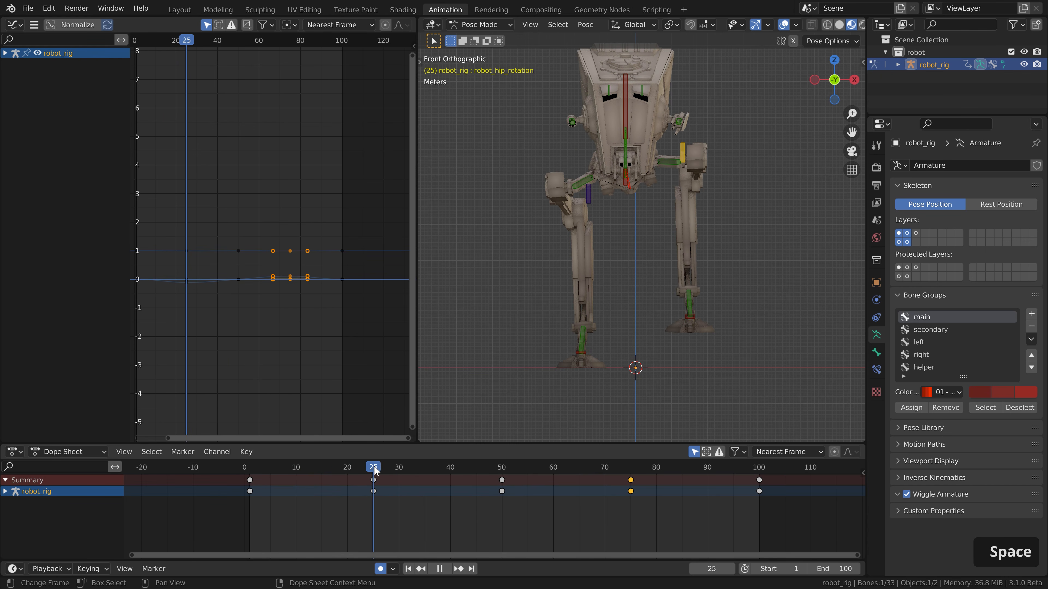
Step: Copy the robot_head bone's frame 1 keyframe to frames 50 and 100
left_click(624, 103)
middle_click_drag(656, 133, 665, 167, "shift")
left_click(501, 470)
key("ctrl+c")
key("ctrl+v")
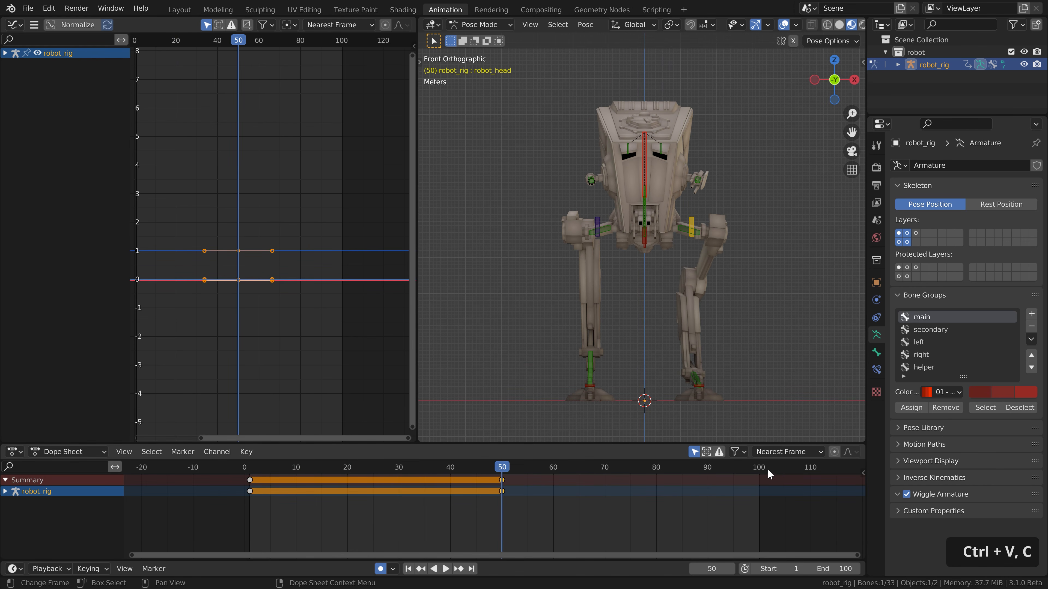
left_click(758, 467)
key("ctrl+v")
Step: Rotate the robot_head bone at frame 25 in the front view so the head tilts slightly toward the left leg
left_click_drag(502, 469, 373, 468)
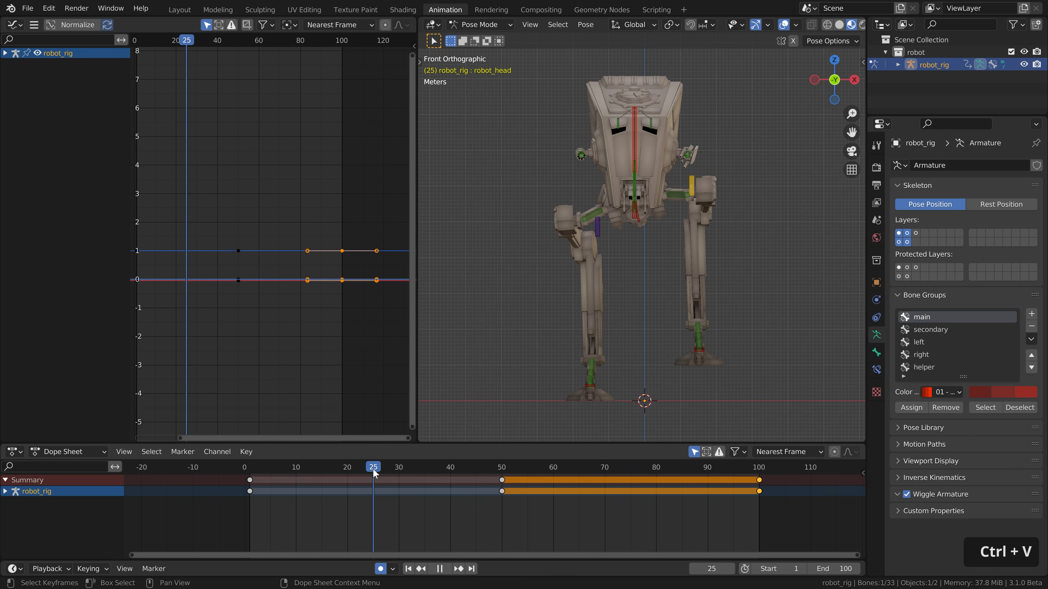
key("r")
left_click(769, 224)
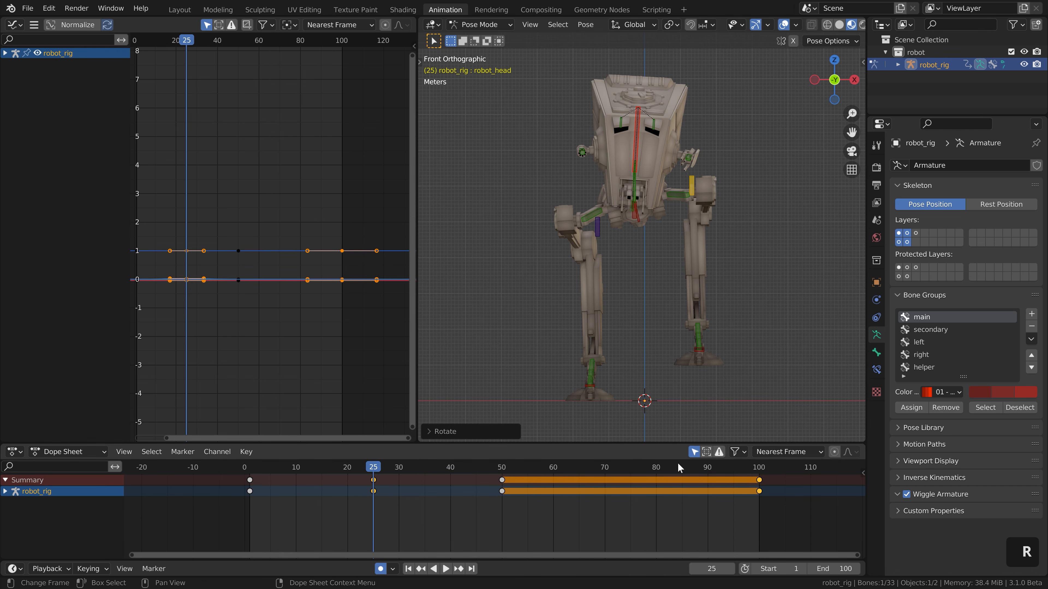
Step: Paste the robot_head bone's frame 25 keyframe flipped at frame 75 and play back the animation
left_click_drag(678, 464, 630, 464)
left_click(373, 488)
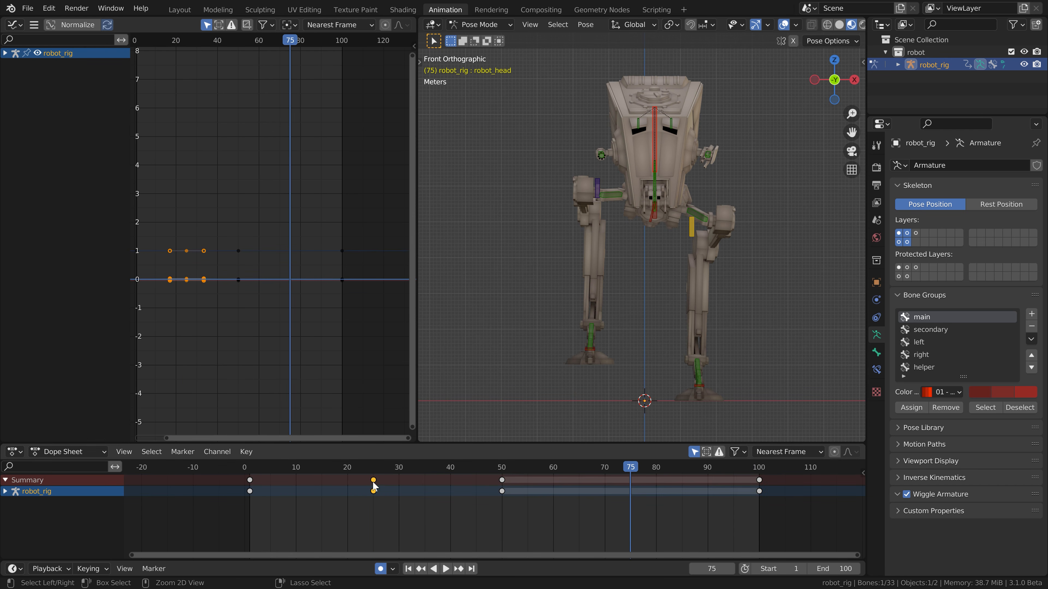
key("ctrl+c")
key("ctrl+shift+v")
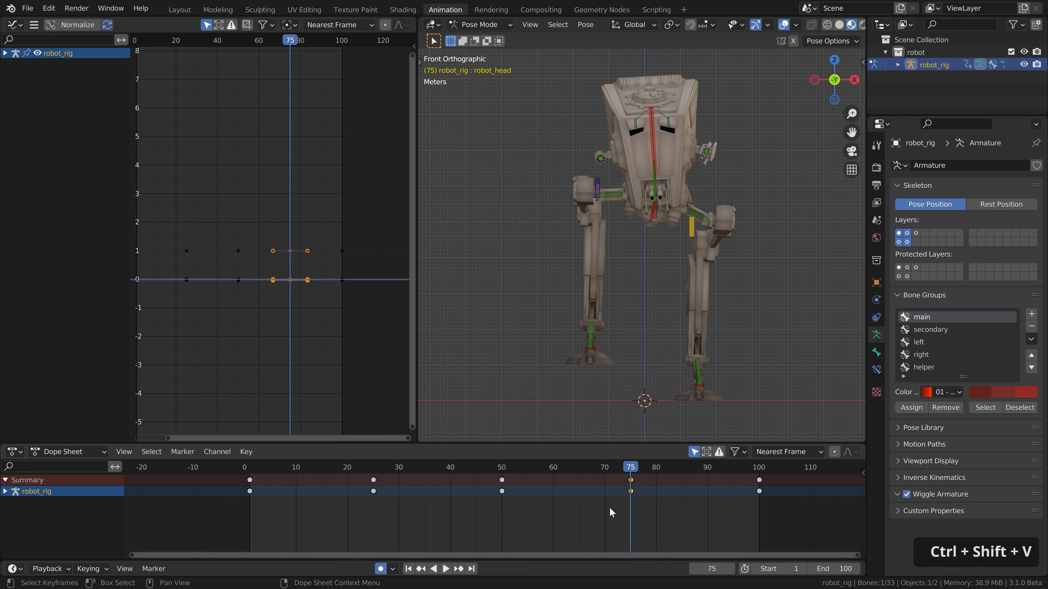
key("space")
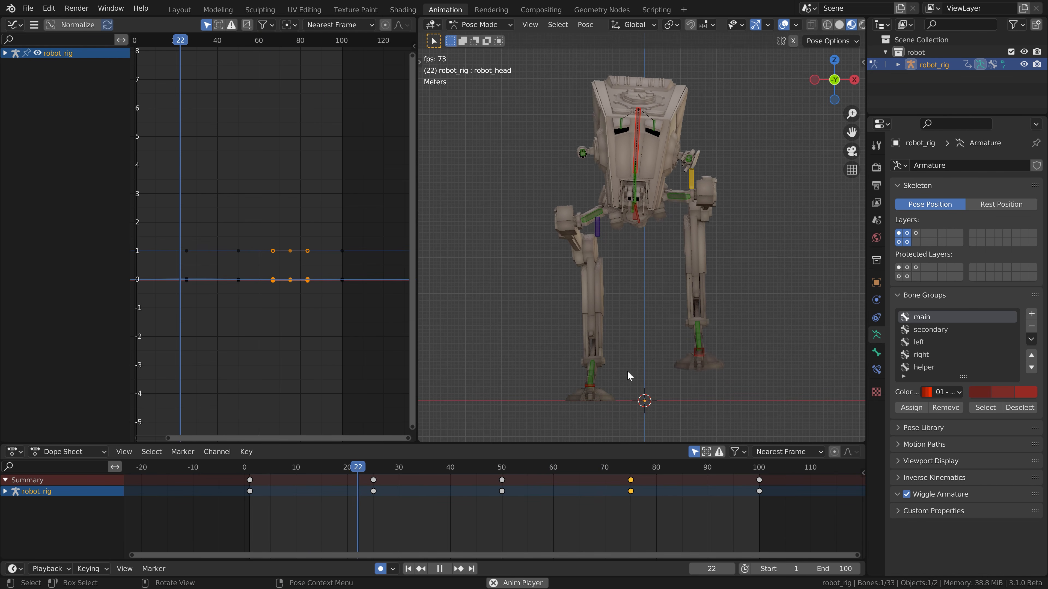
key("space")
Step: Rotate the robot_head bone slightly at frame 25 in the right side view
key("KP_3")
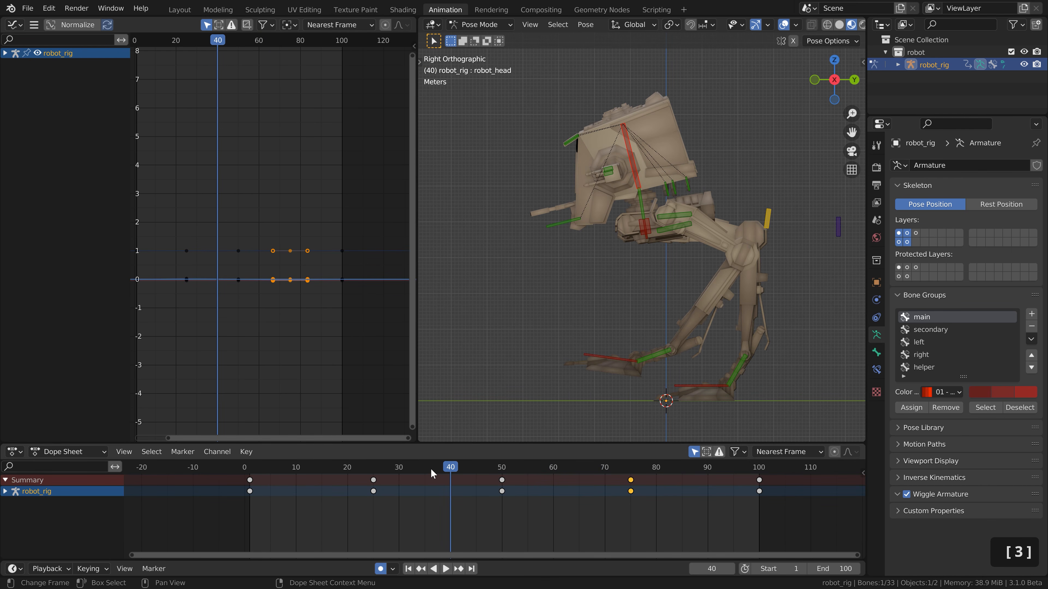
left_click_drag(431, 470, 374, 469)
key("r")
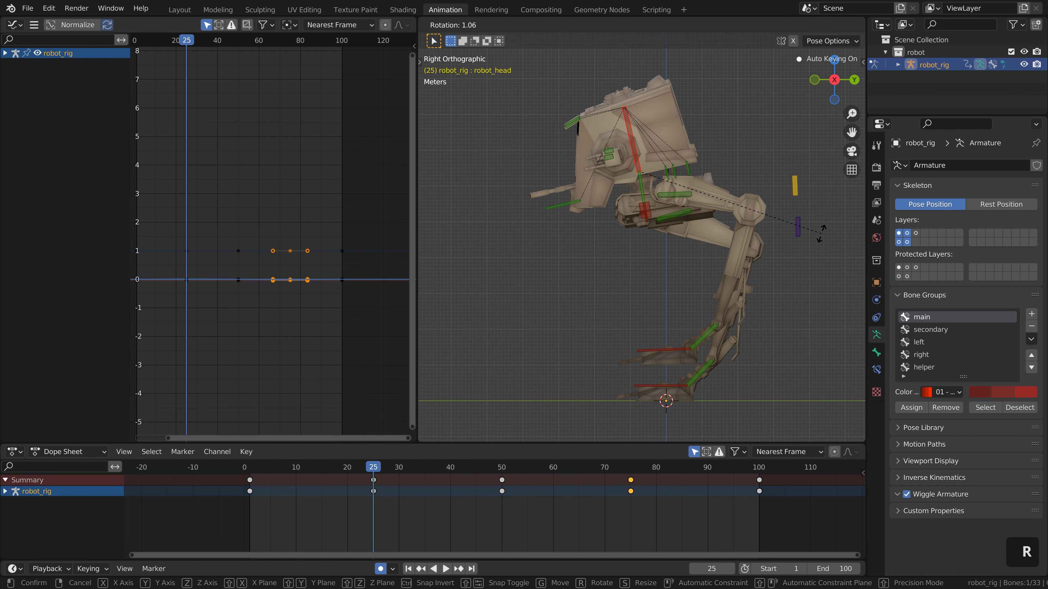
left_click(822, 241)
Step: Replace the head's frame 75 keyframe with a flipped copy of its frame 25 keyframe and review the playback in perspective
left_click(631, 468)
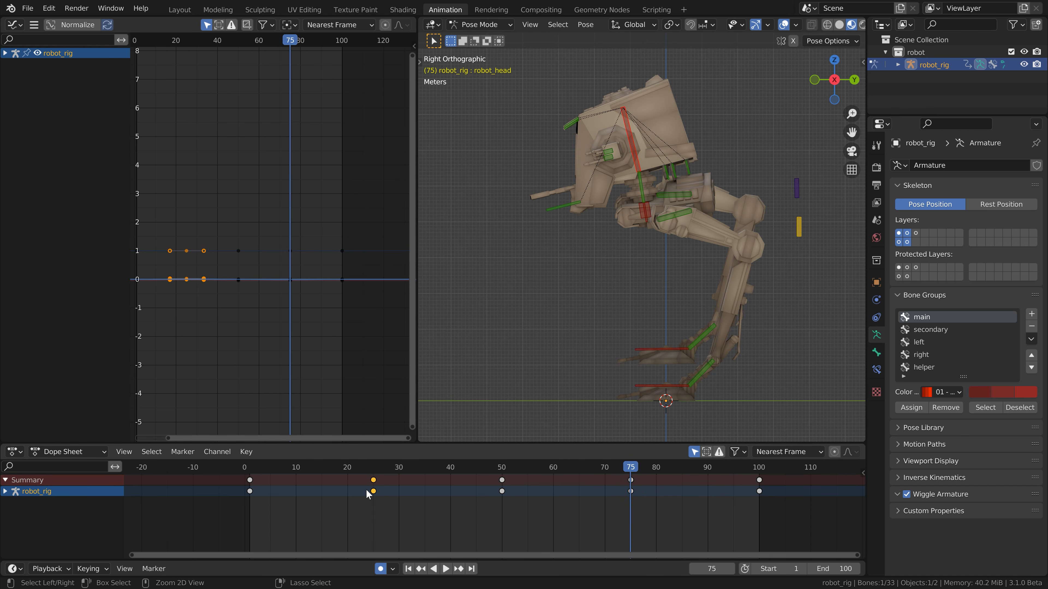
key("ctrl+shift+v")
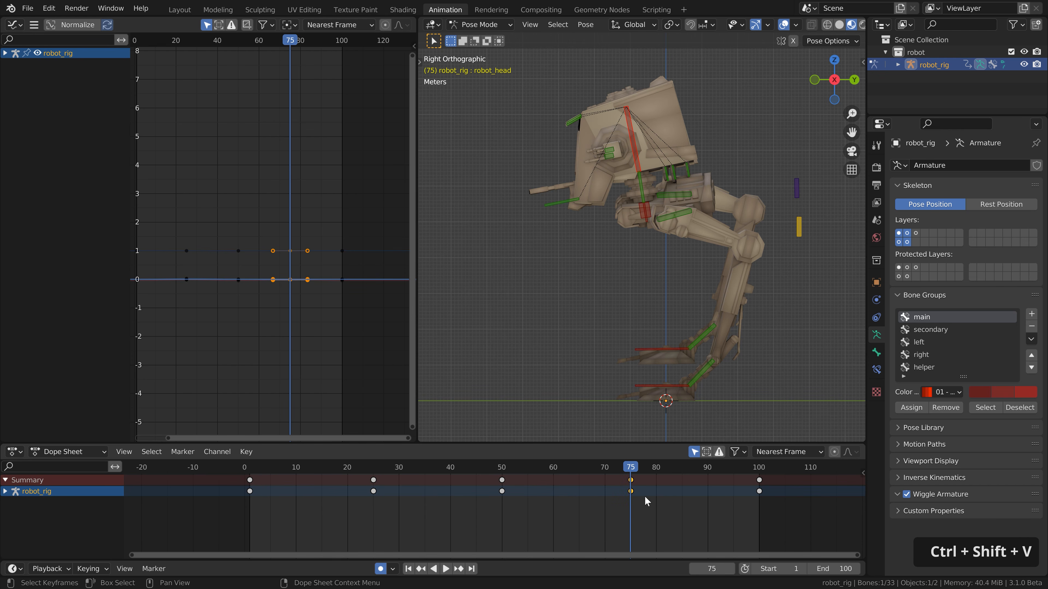
key("space")
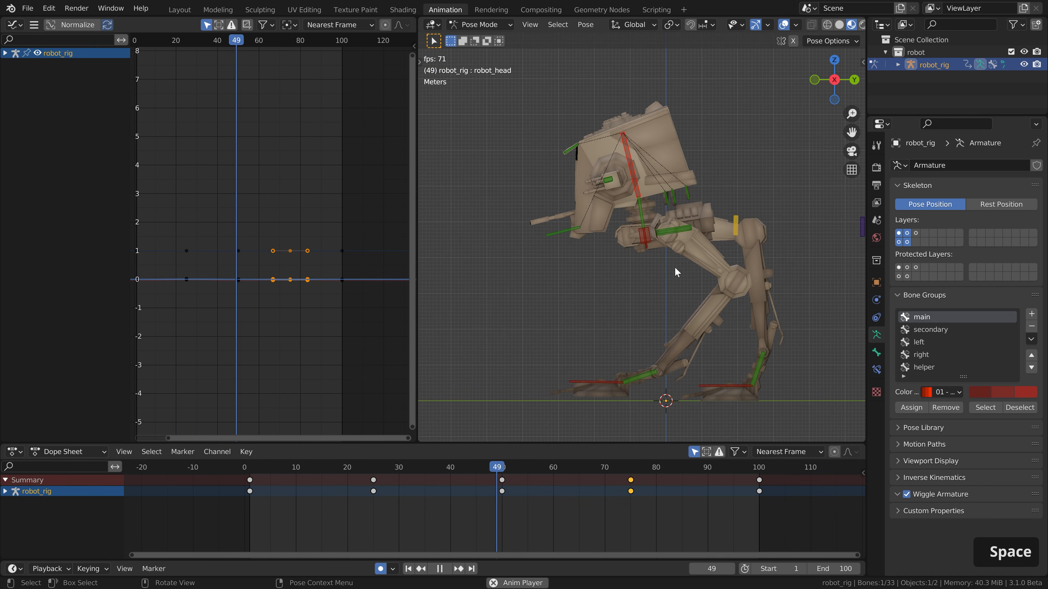
middle_click_drag(677, 272, 636, 194)
key("Escape")
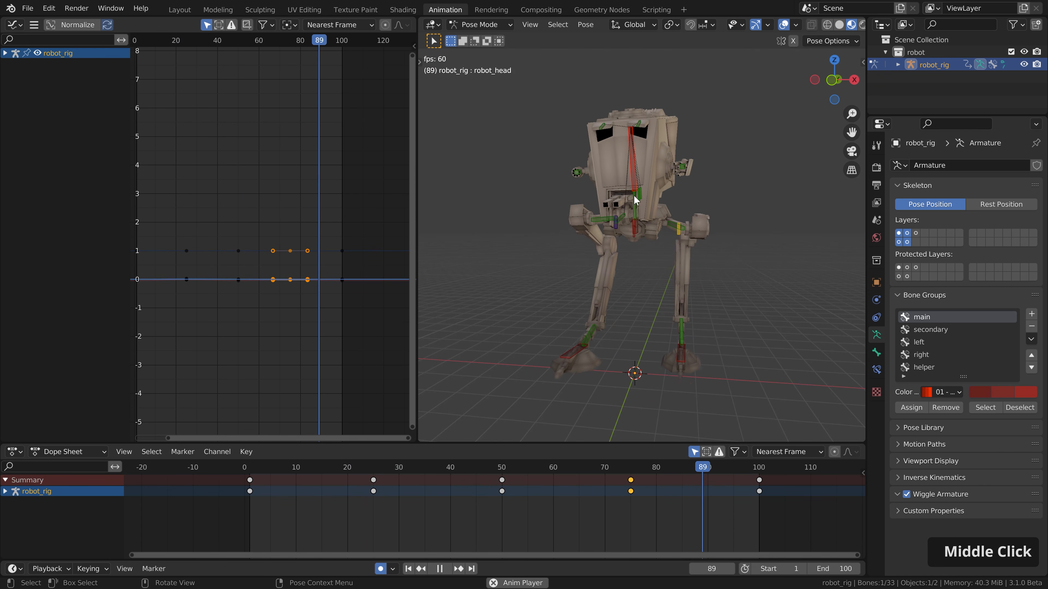
Step: Copy the robot_leg_hip_L bone's frame 1 keyframe to frames 50 and 100
left_click(669, 235)
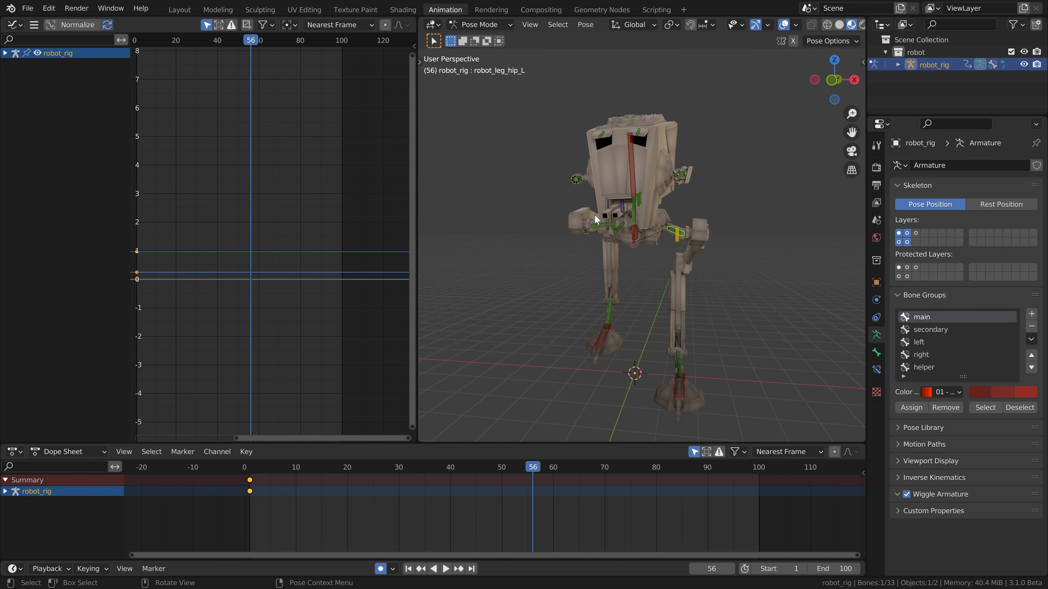
left_click(502, 469)
key("space")
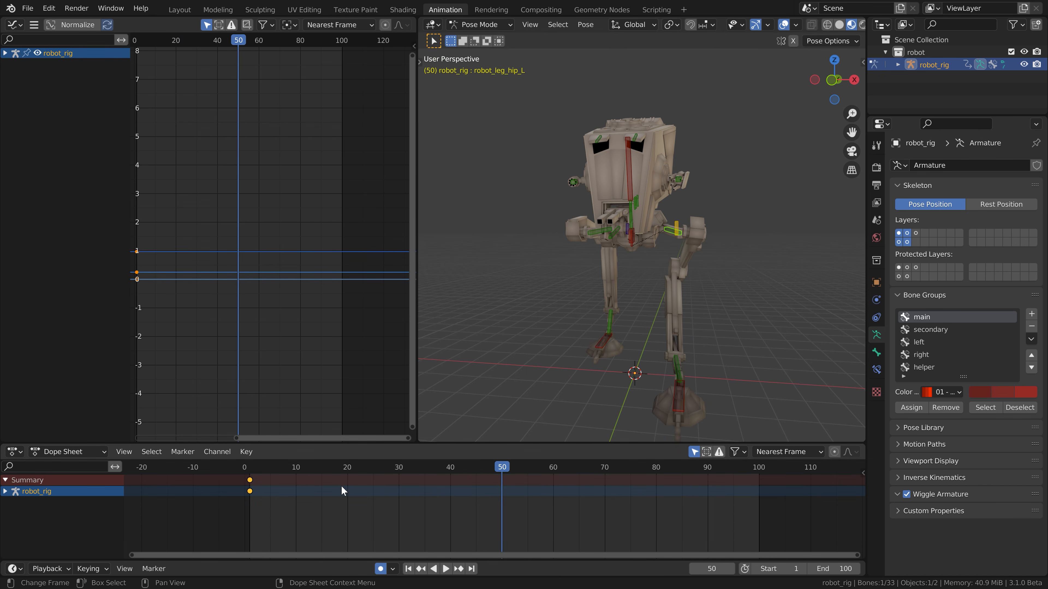
key("ctrl+c")
key("ctrl+v")
left_click(759, 472)
key("ctrl+v")
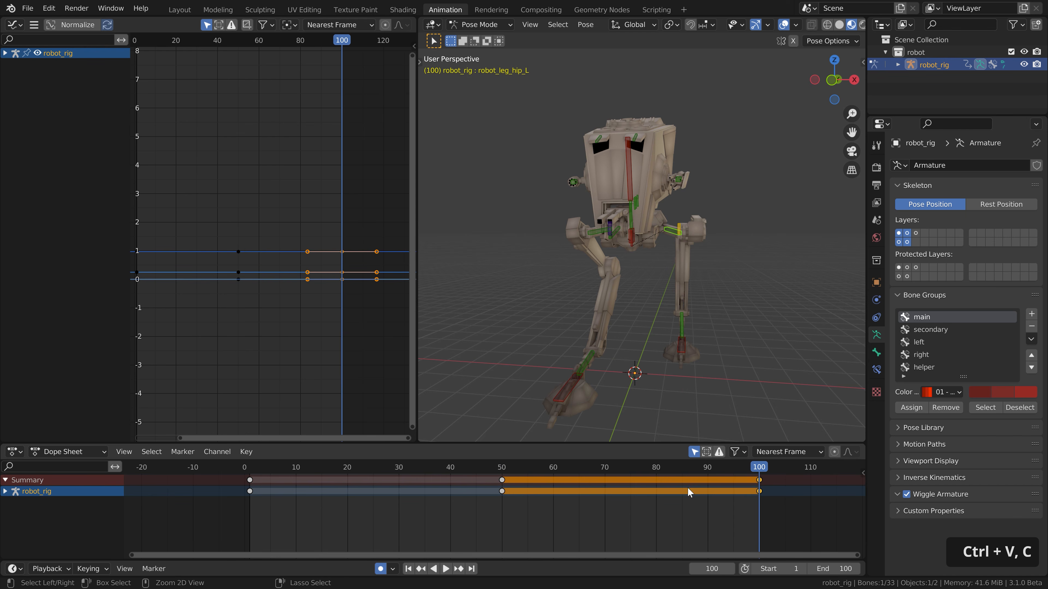
Step: Copy the robot_leg_hip_R bone's first keyframe to frames 100 and 50
left_click(597, 230)
key("ctrl+c")
key("ctrl+v")
left_click(500, 470)
key("ctrl+v")
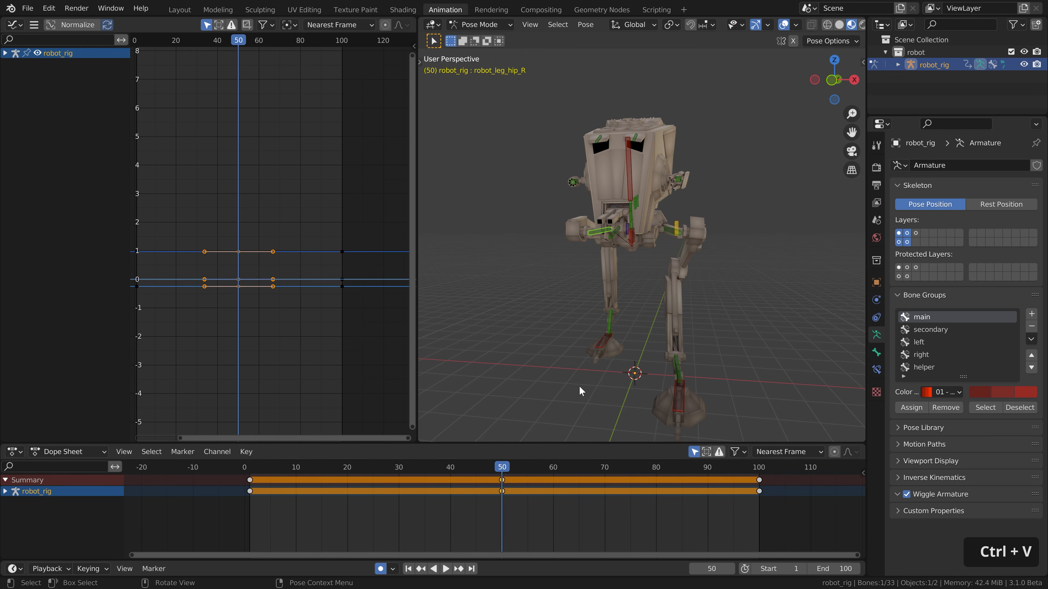
Step: Rotate the robot_leg_hip_L bone about its local X axis at frame 25 in the front view
left_click(671, 229)
key("KP_1")
left_click_drag(468, 469, 373, 477)
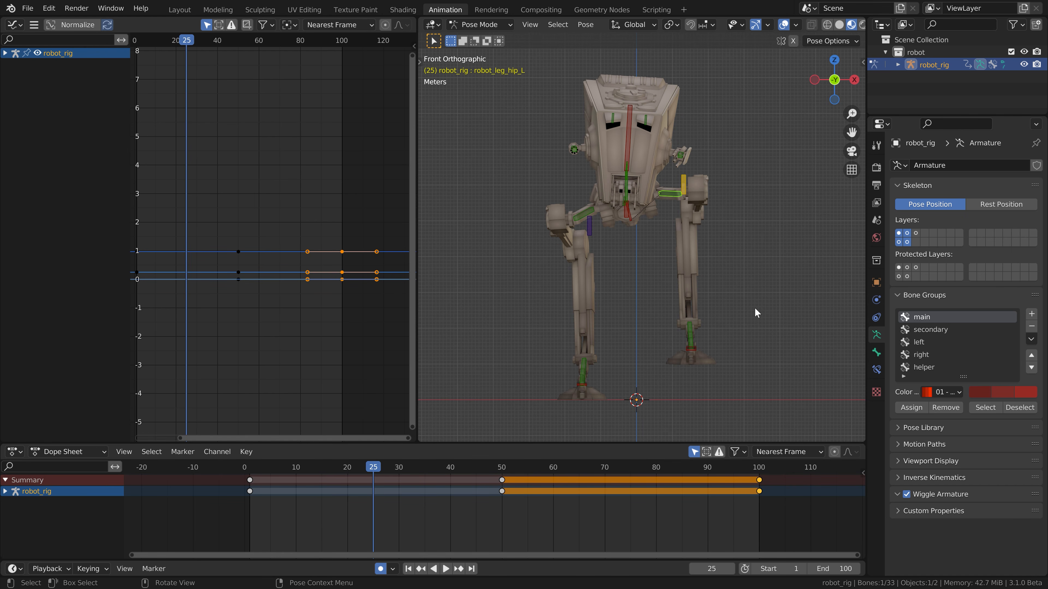
key("r")
key("x")
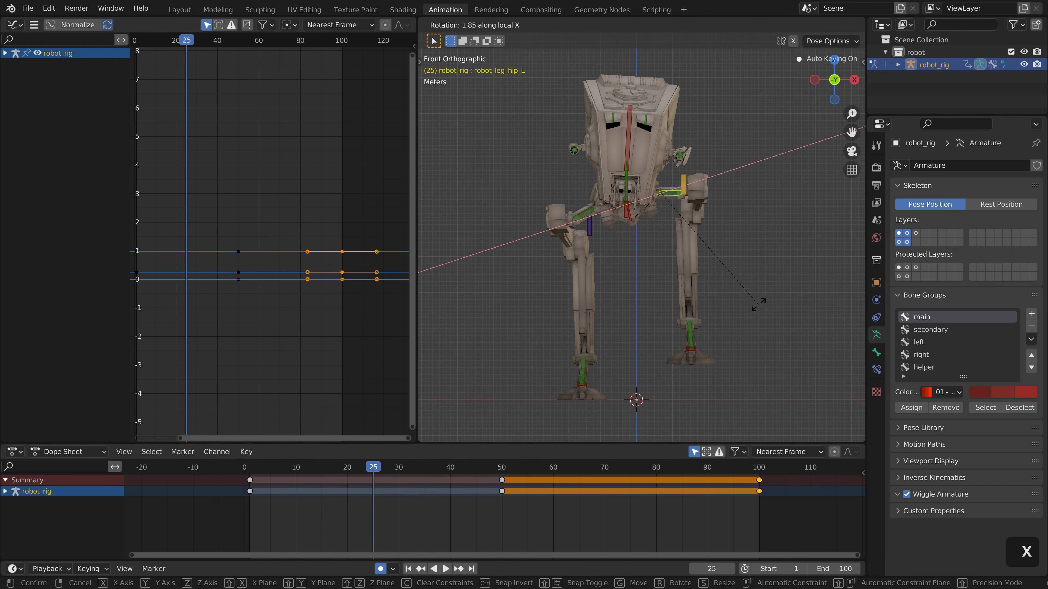
left_click(765, 264)
Step: Rotate the robot_leg_hip_L bone about its local X axis at frame 75 and play back the animation
left_click(628, 505)
key("ctrl+z")
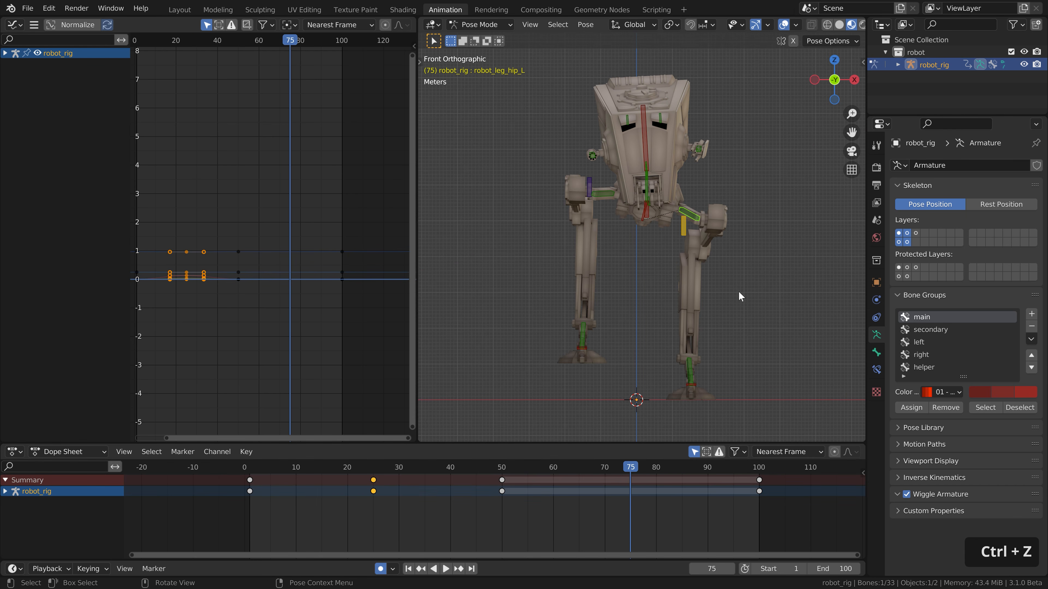
key("r")
key("x")
key("x")
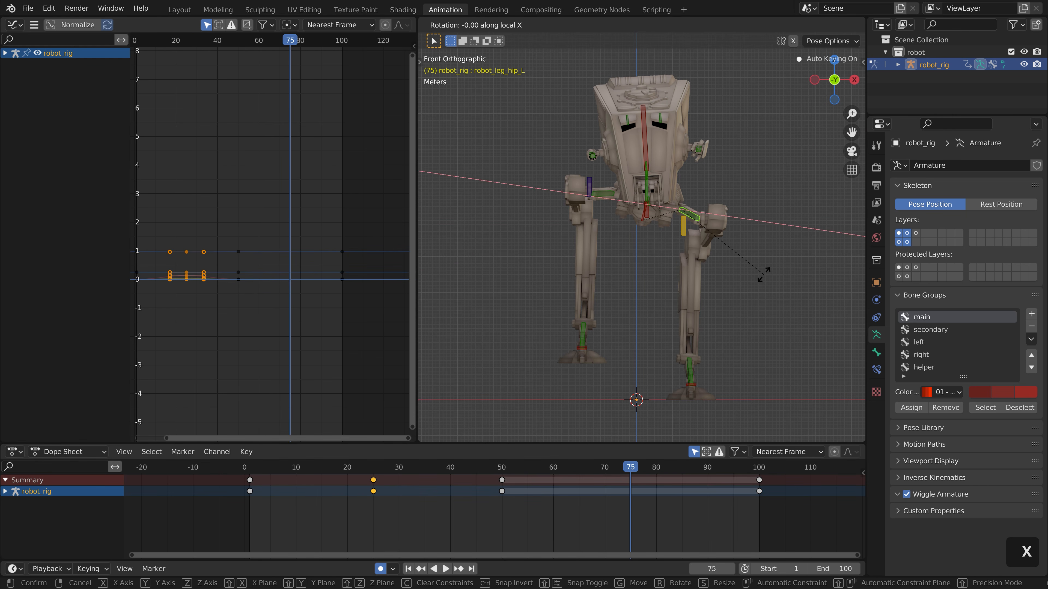
left_click(763, 288)
key("space")
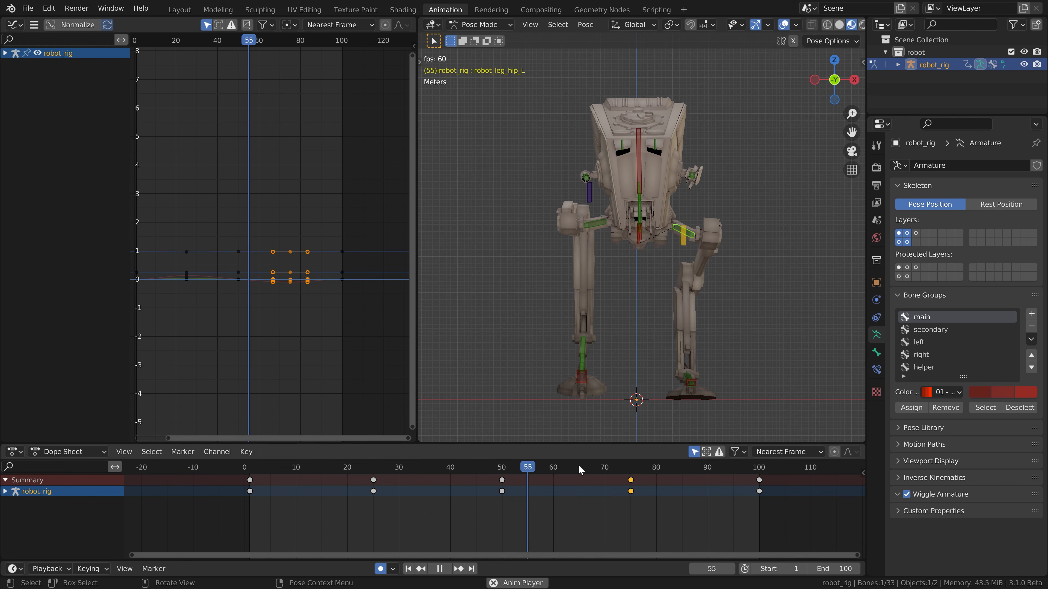
key("space")
Step: Copy the robot_leg_hip_L pose at frame 25 and paste it mirrored onto robot_leg_hip_R at frame 75
left_click_drag(576, 466, 534, 466)
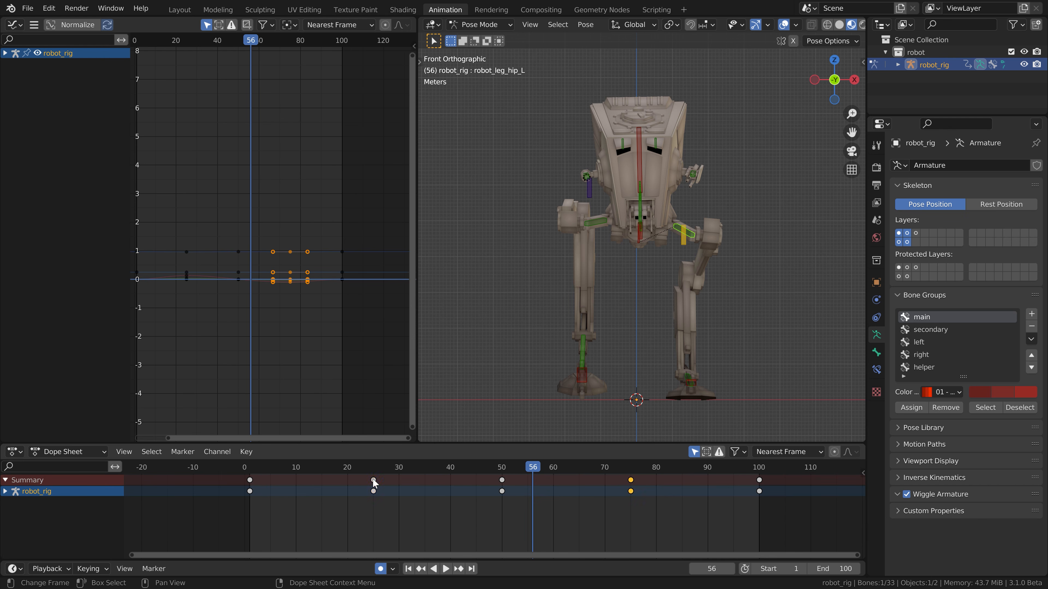
left_click(373, 466)
key("ctrl+c")
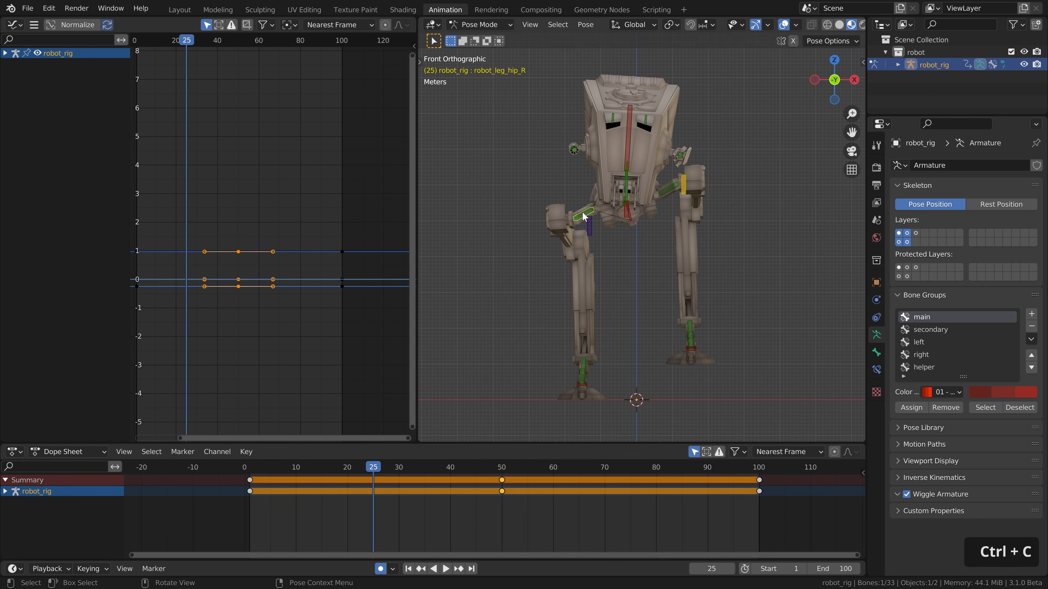
left_click_drag(491, 466, 630, 466)
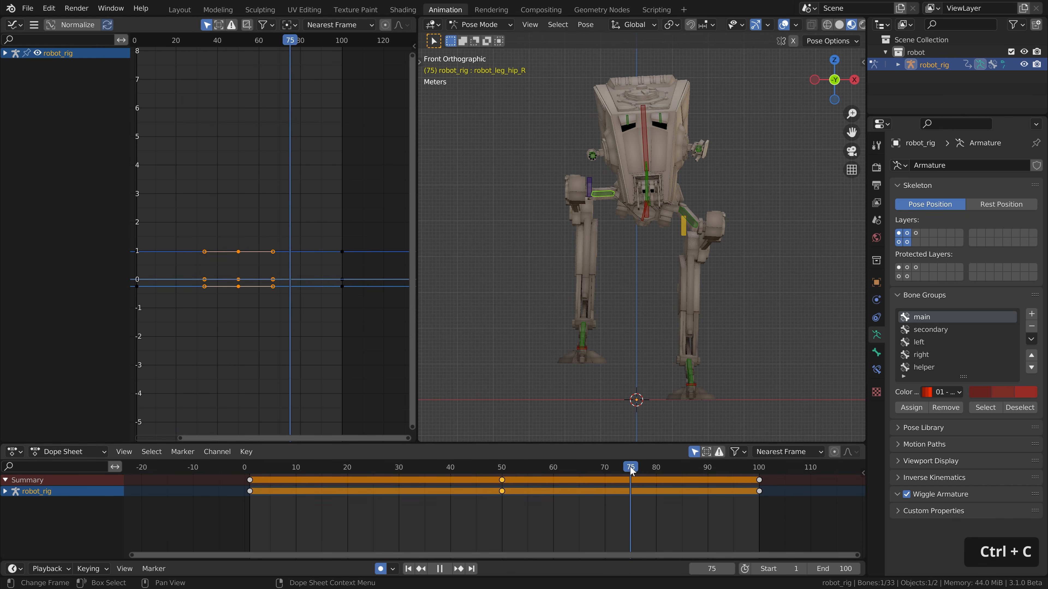
key("ctrl+shift+v")
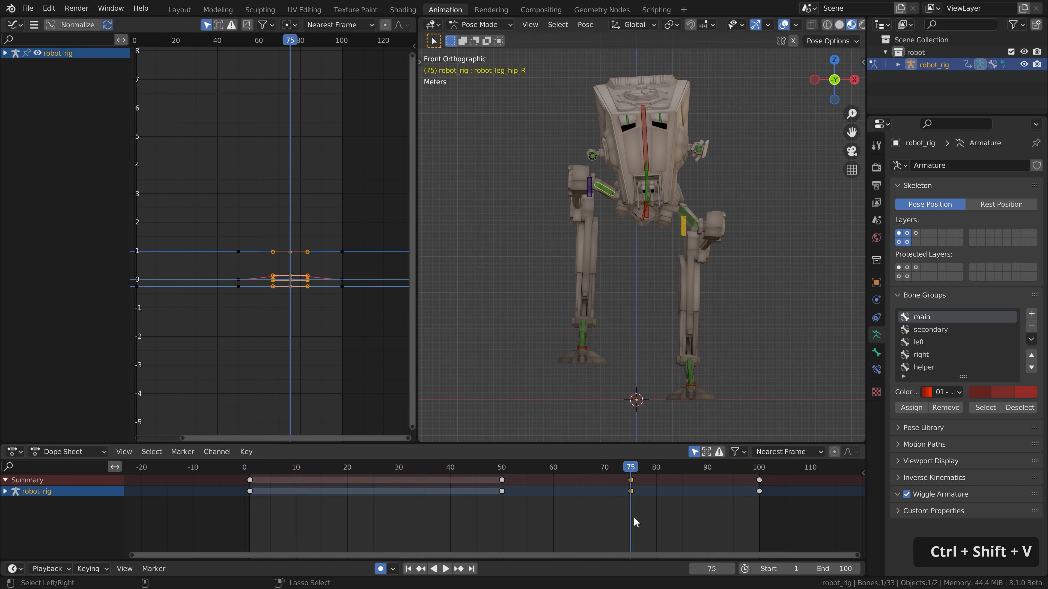
Step: Copy the robot_leg_hip_L pose at frame 75, paste it mirrored onto robot_leg_hip_R at frame 25, and play back the animation
left_click(689, 227)
left_click_drag(404, 471, 615, 468)
key("ctrl+c")
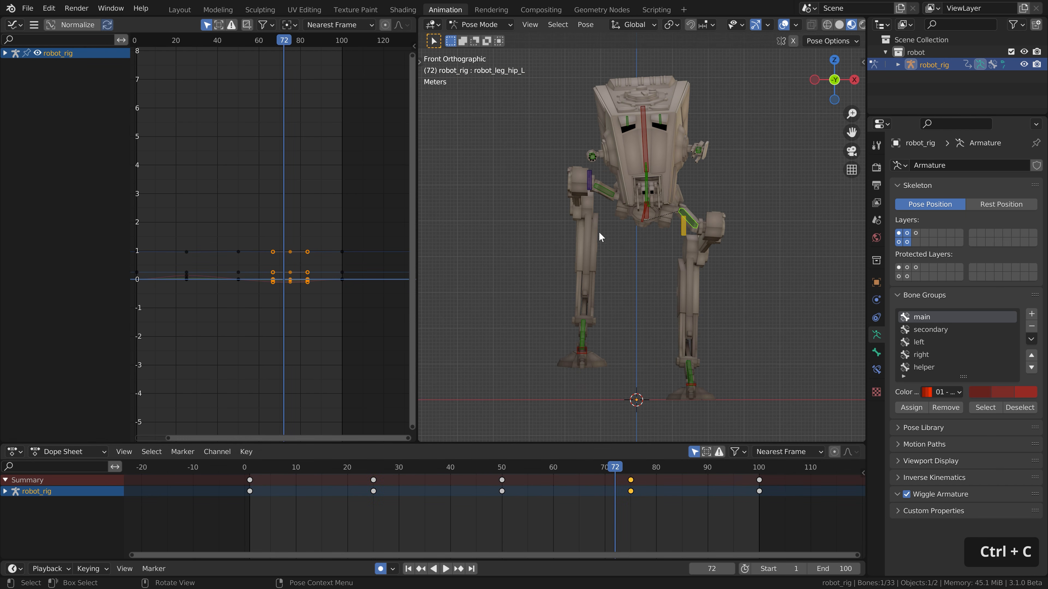
left_click(605, 193)
left_click_drag(370, 470, 374, 467)
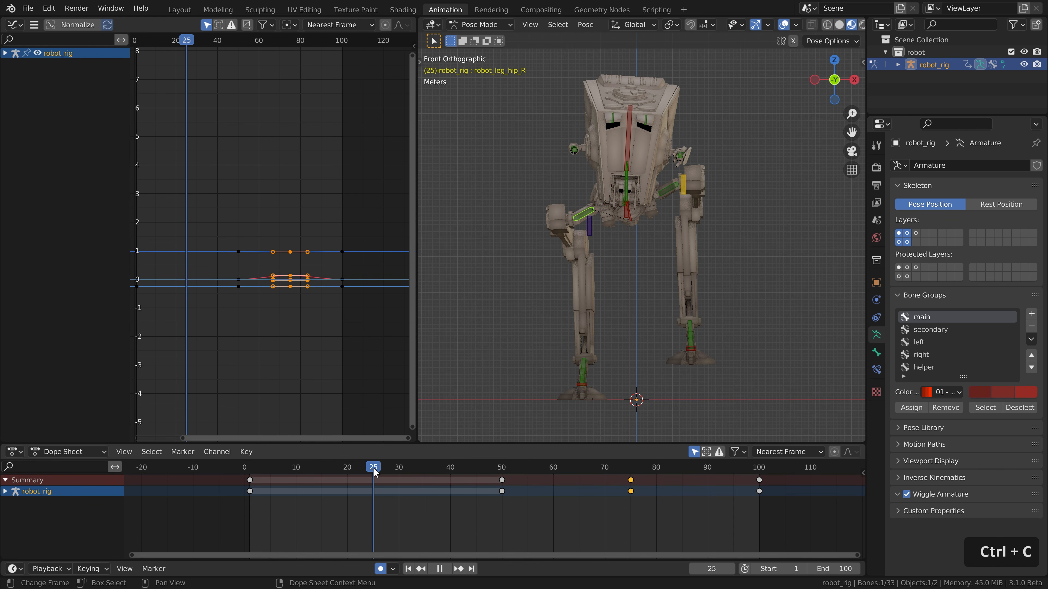
key("ctrl+shift+v")
key("space")
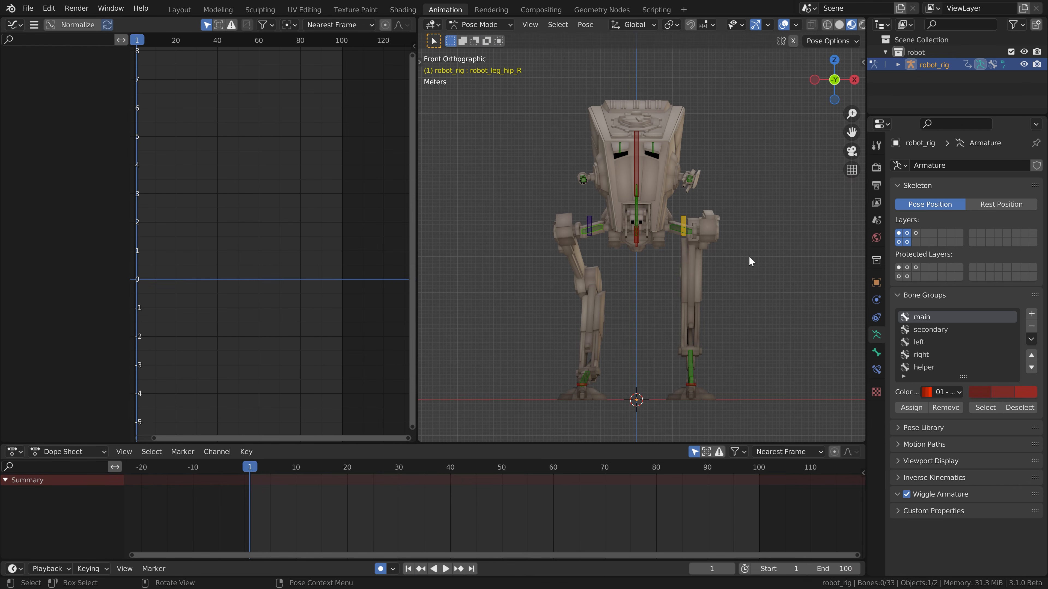
Step: Select the weapon, hatch and cable bones in the right view and copy their frame 1 keyframe to frames 50 and 100
middle_click_drag(749, 256, 699, 182)
scroll(699, 183, "up", 5)
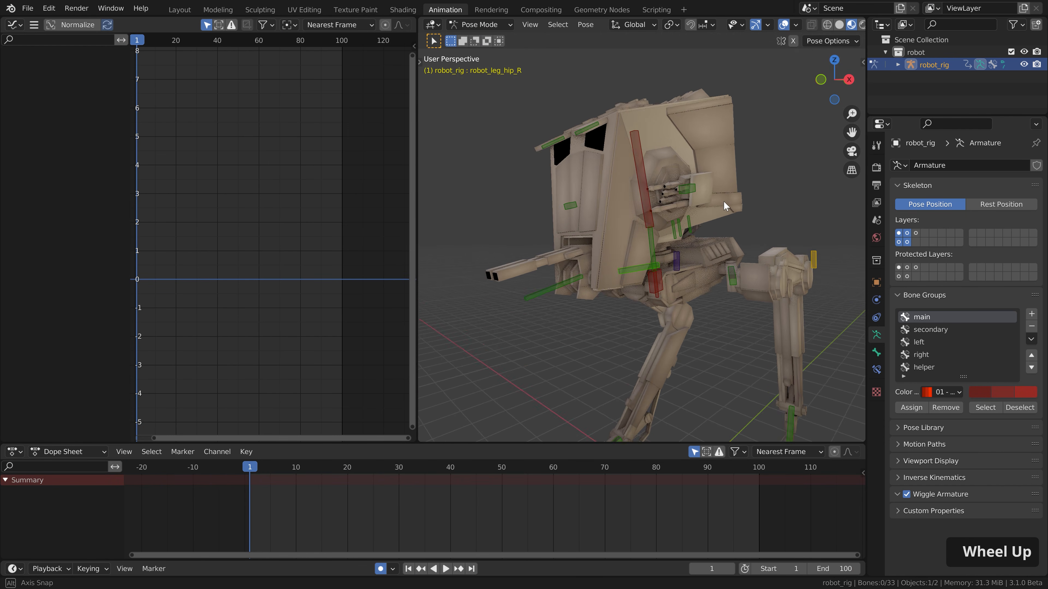
key("KP_3")
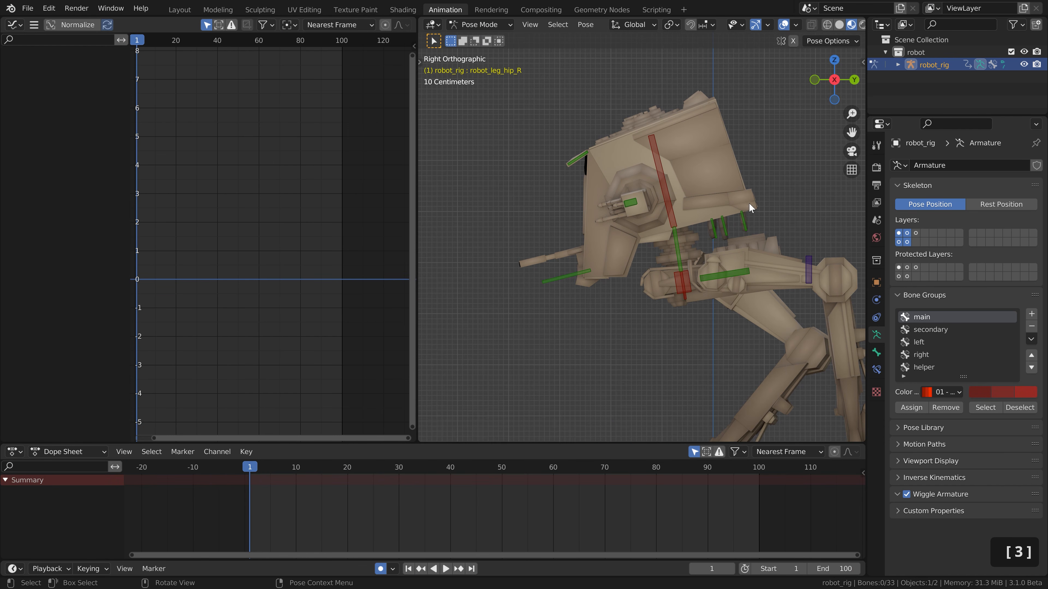
left_click_drag(517, 113, 640, 322)
key("c")
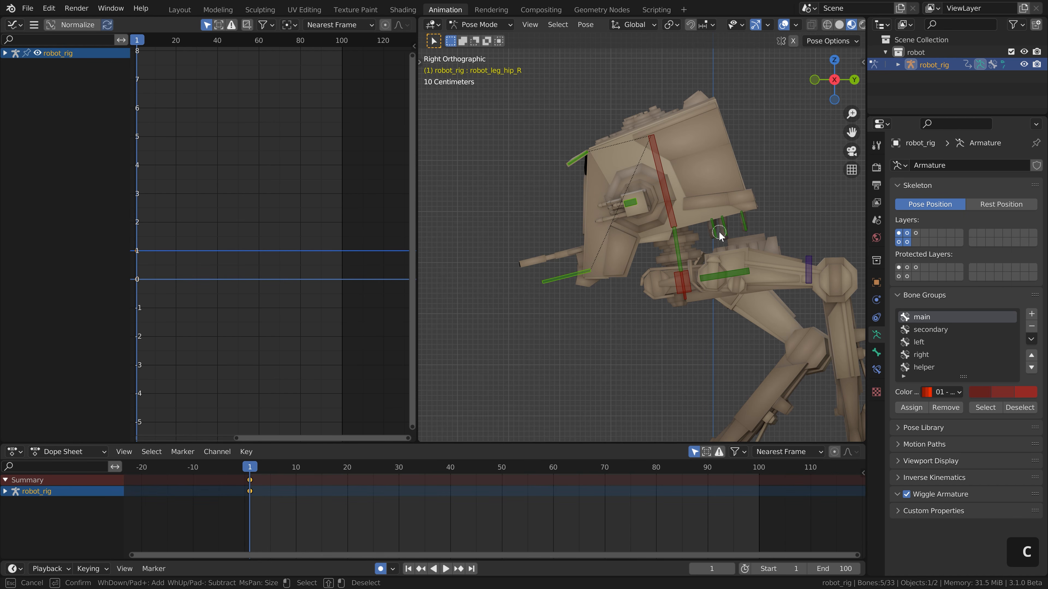
right_click(750, 217)
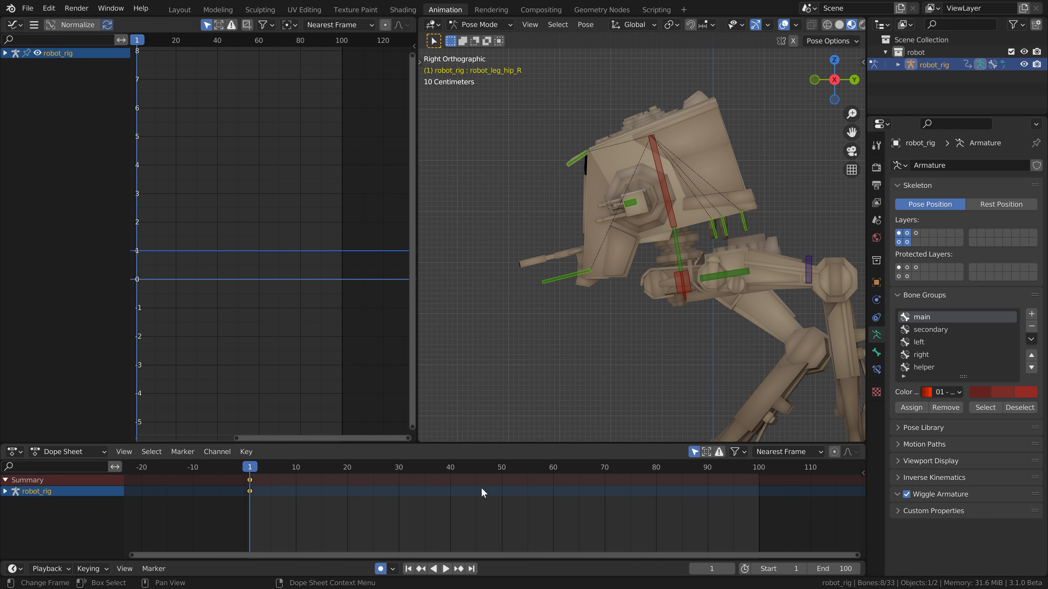
left_click(501, 466)
key("ctrl+v")
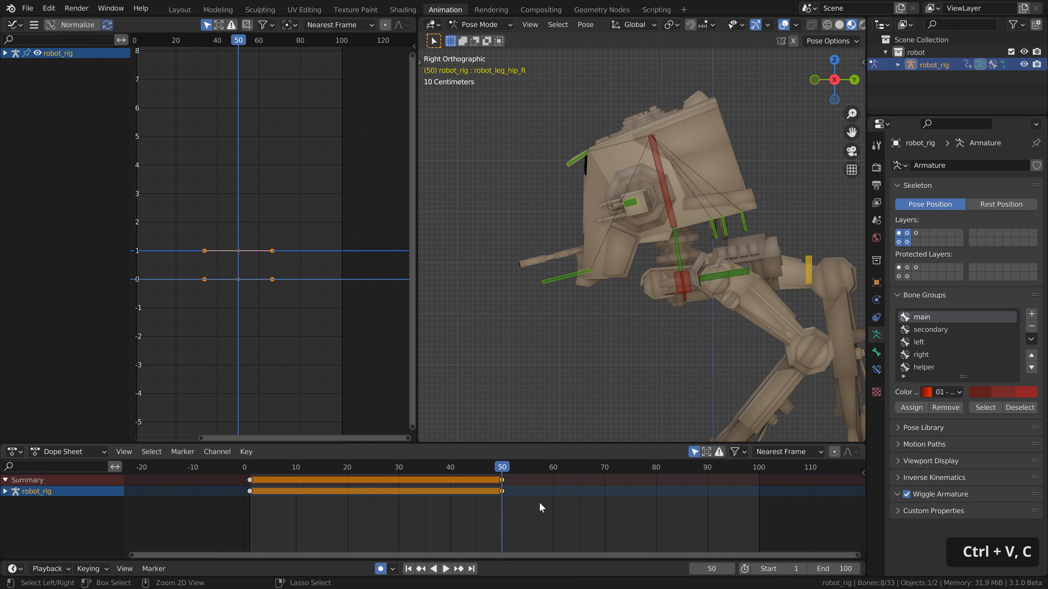
left_click(758, 467)
key("ctrl+v")
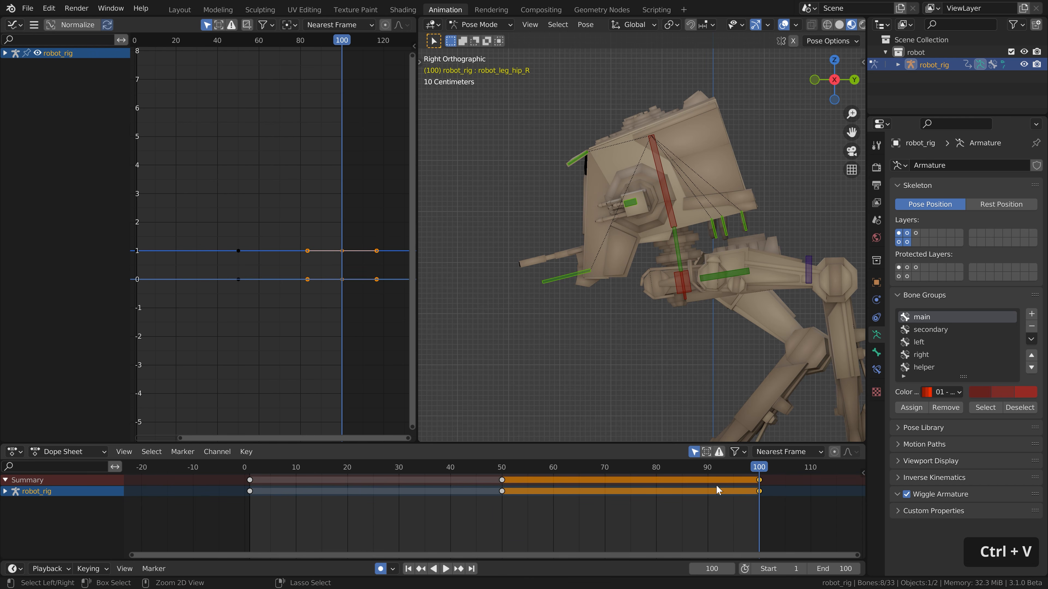
Step: Rotate the robot_weapon_front bone by about -6.8 degrees at frame 25 in the right view
left_click_drag(537, 465, 372, 468)
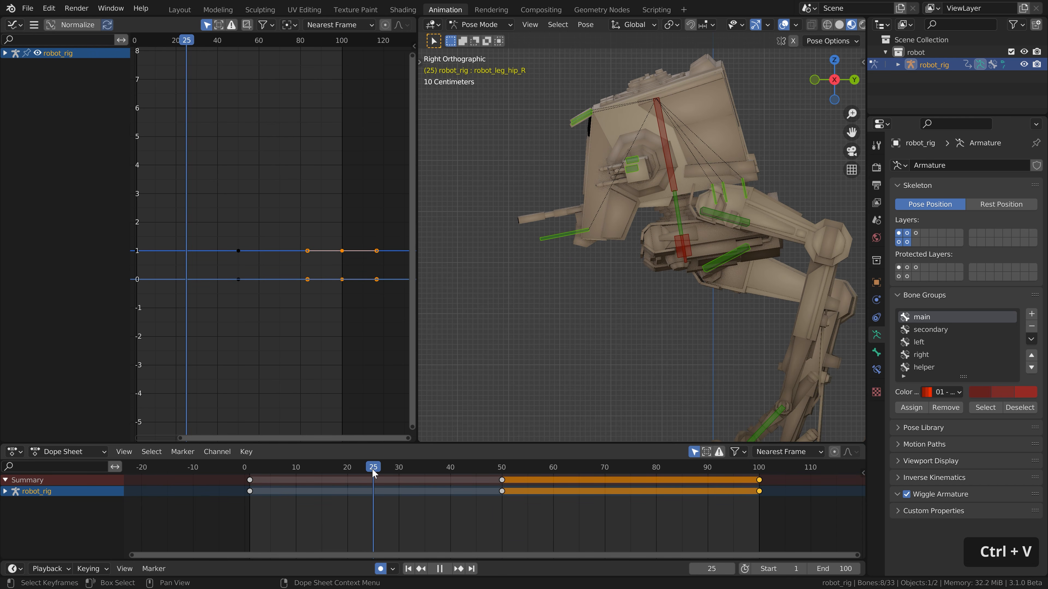
left_click(562, 236)
scroll(571, 200, "up", 2)
scroll(606, 192, "up", 1)
middle_click_drag(607, 192, 598, 231, "shift")
scroll(549, 234, "down", 2)
scroll(522, 222, "up", 1)
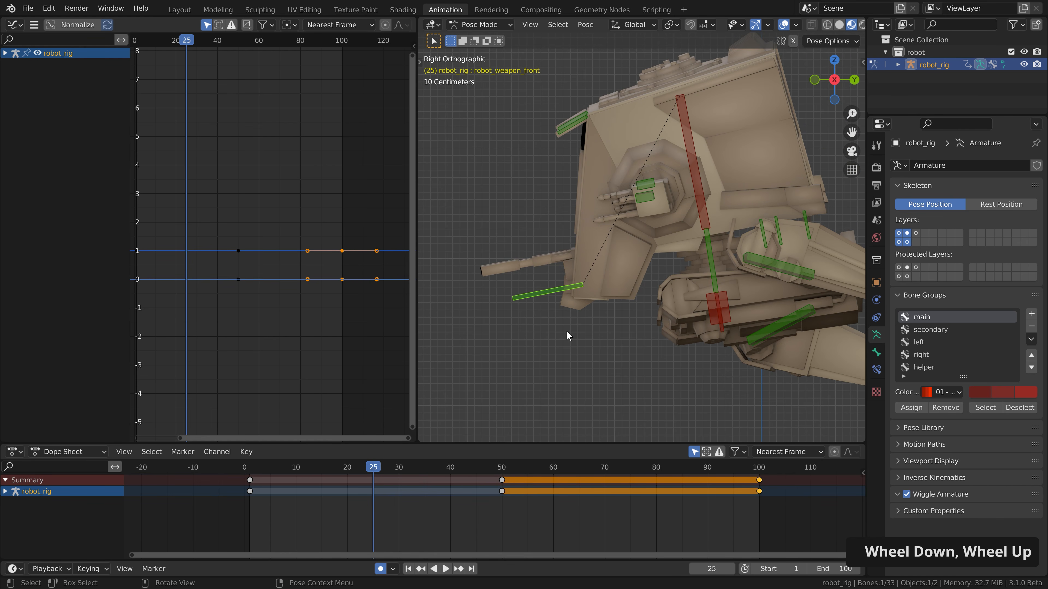
key("r")
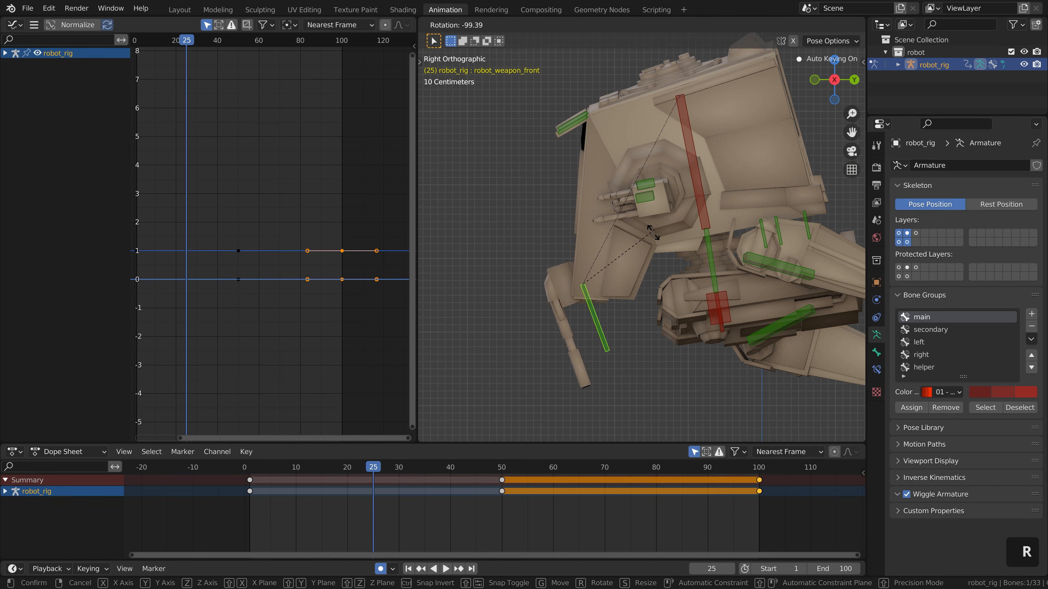
right_click(647, 302)
key("r")
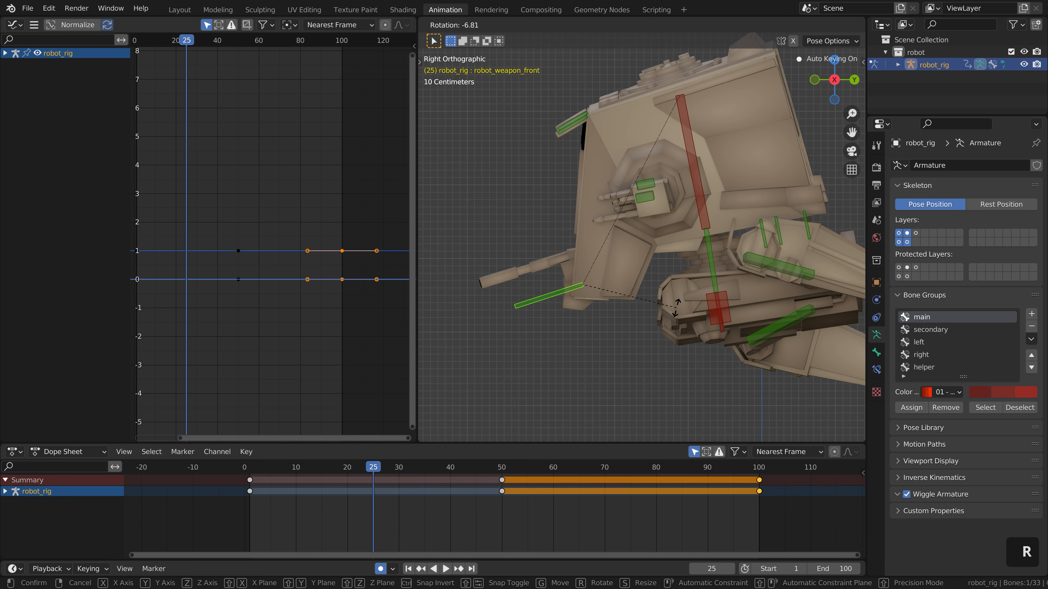
left_click(676, 309)
Step: Rotate the robot_weapon_L and robot_weapon_R bones slightly about the X axis at frame 25
left_click(644, 198)
key("r")
key("x")
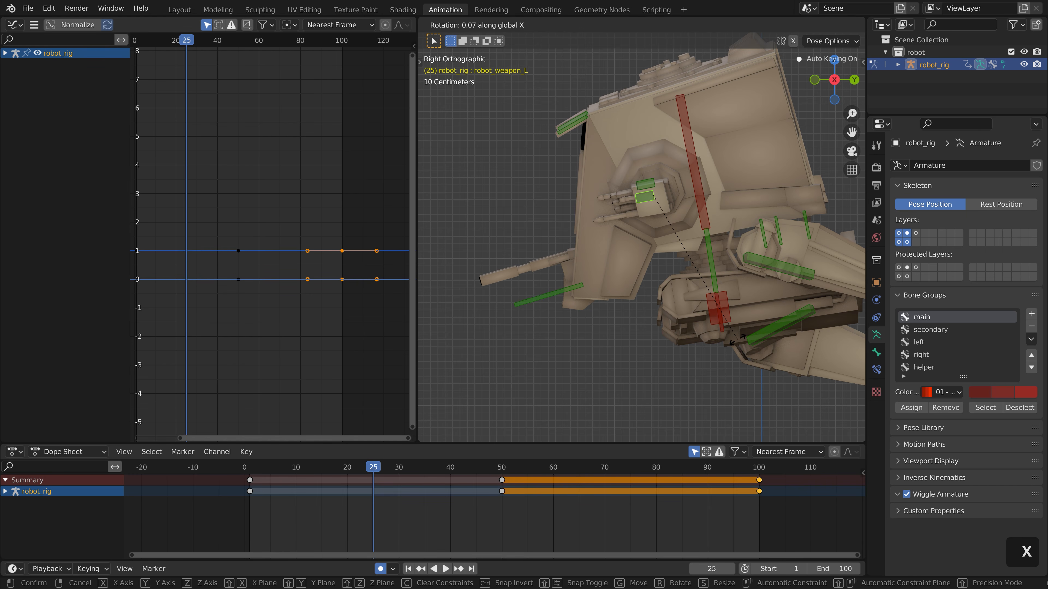
left_click(742, 307)
left_click(645, 186)
key("r")
key("x")
key("x")
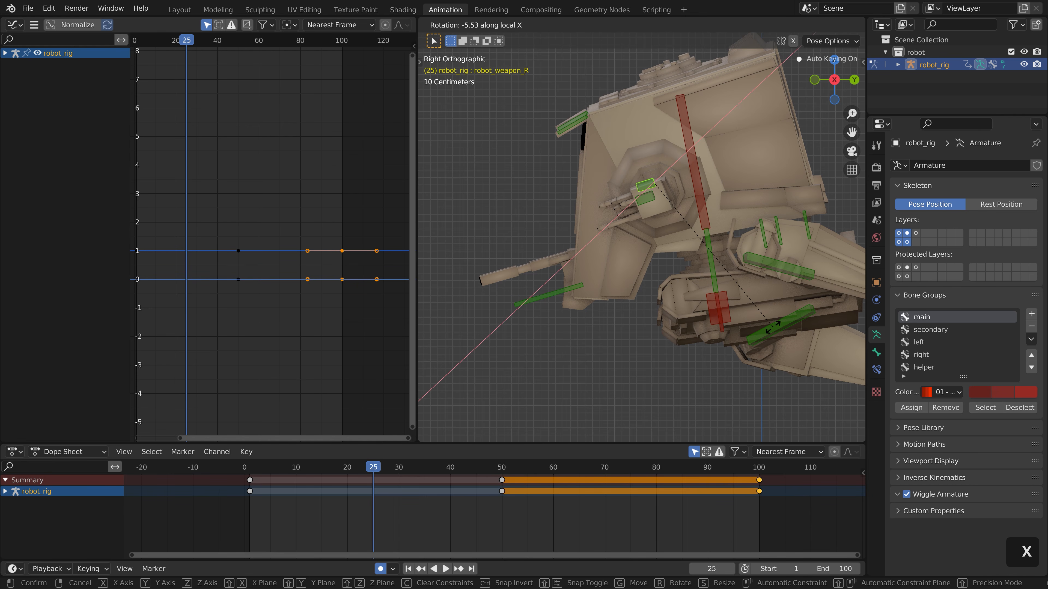
left_click(768, 327)
Step: Select the two hatch bones on the head and rotate them about the local X axis at frame 25
left_click(649, 202, "shift")
key("r")
key("x")
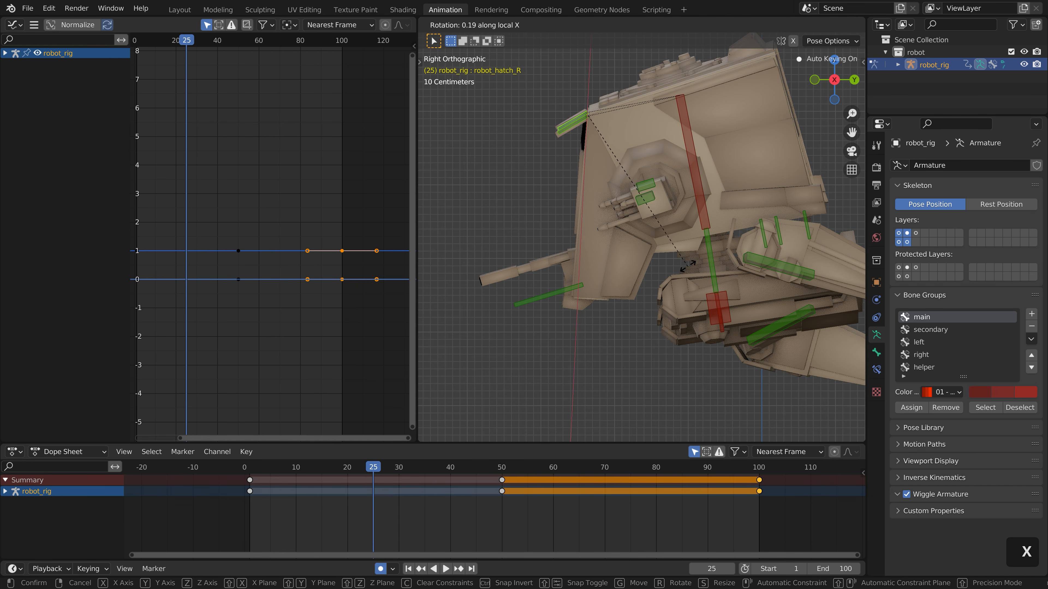
left_click(692, 242)
Step: Rotate the robot_cable_1 bone toward the rear of the head at frame 1 in the left view
middle_click_drag(708, 249, 594, 249, "shift")
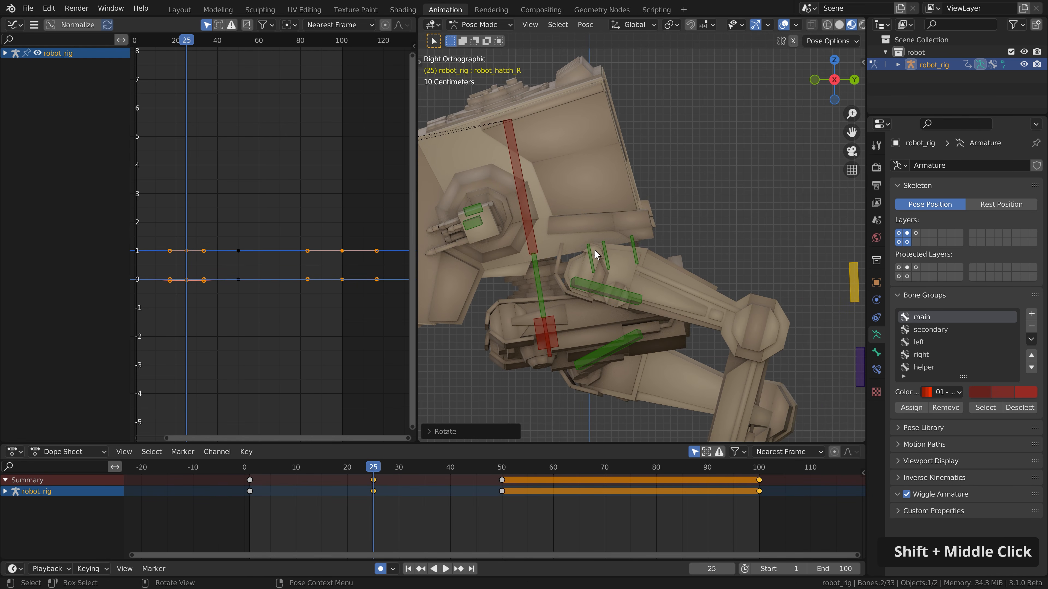
left_click(594, 255)
key("ctrl+KP_3")
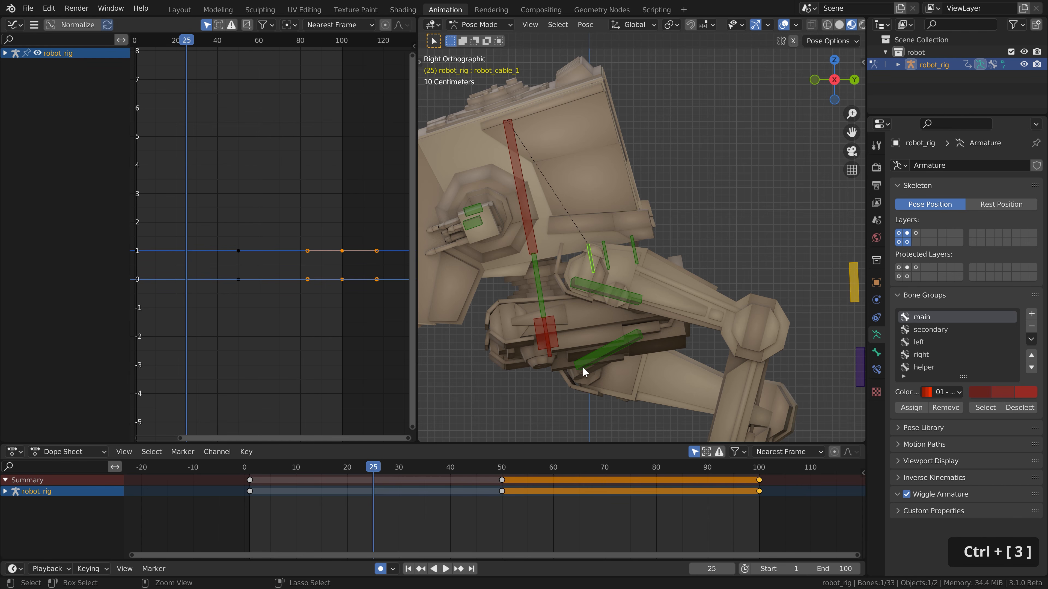
scroll(531, 247, "up", 3)
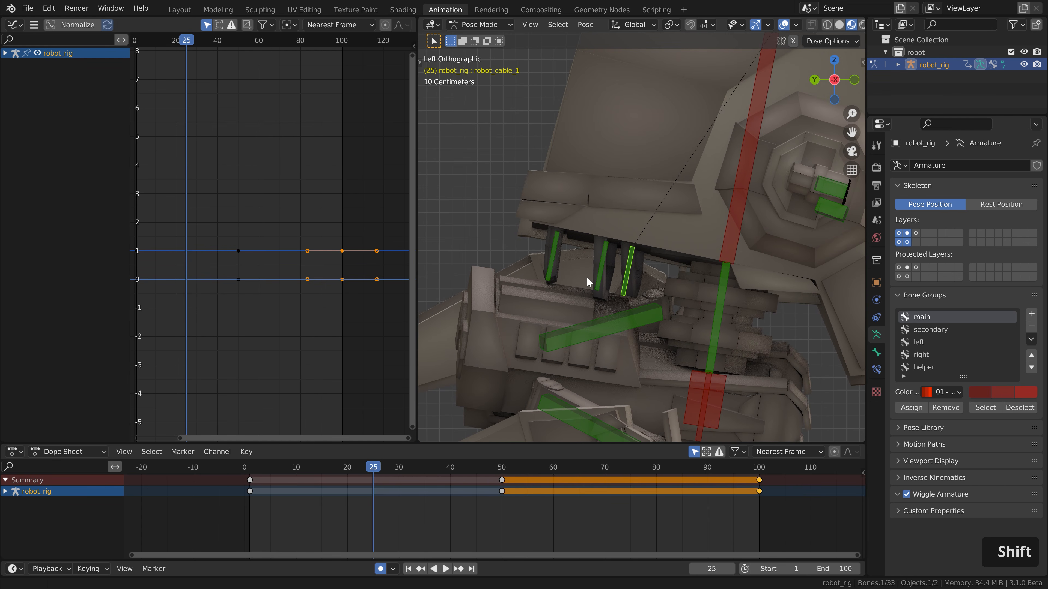
middle_click_drag(587, 277, 593, 366, "shift")
left_click(252, 471)
middle_click_drag(671, 363, 666, 332, "shift")
key("r")
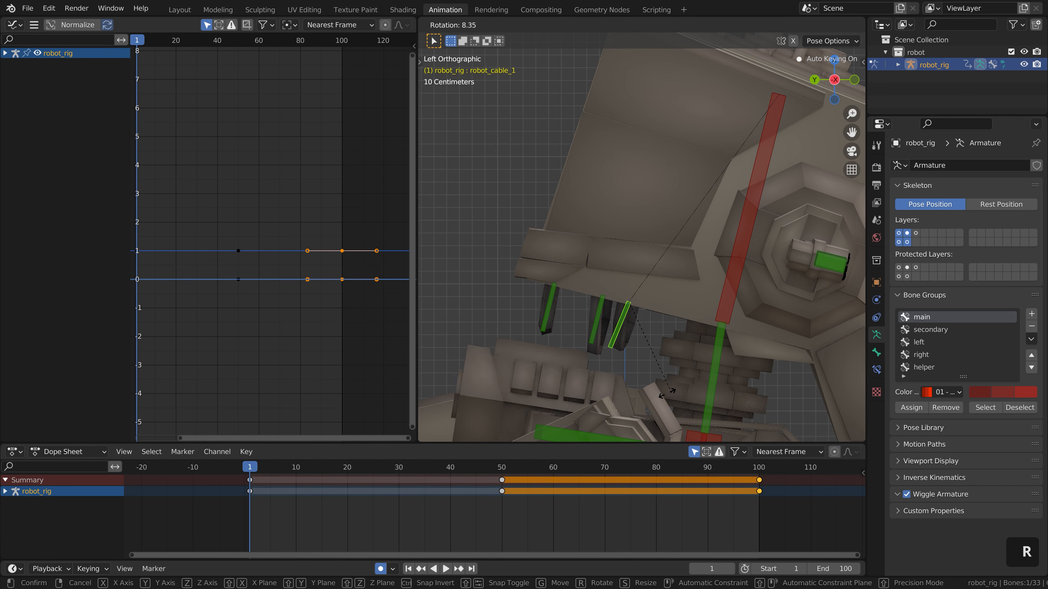
left_click(640, 377)
Step: Rotate the robot_cable_2 and robot_cable_3 bones at frame 1 to match the slant of robot_cable_1
left_click(601, 311)
key("r")
left_click(623, 344)
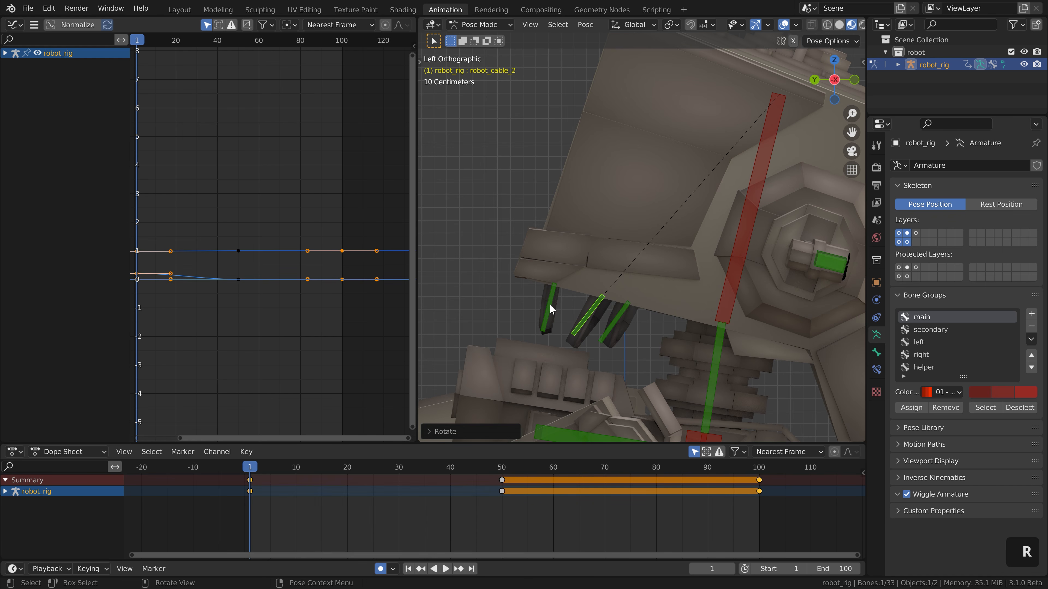
left_click(550, 306)
key("r")
left_click(596, 332)
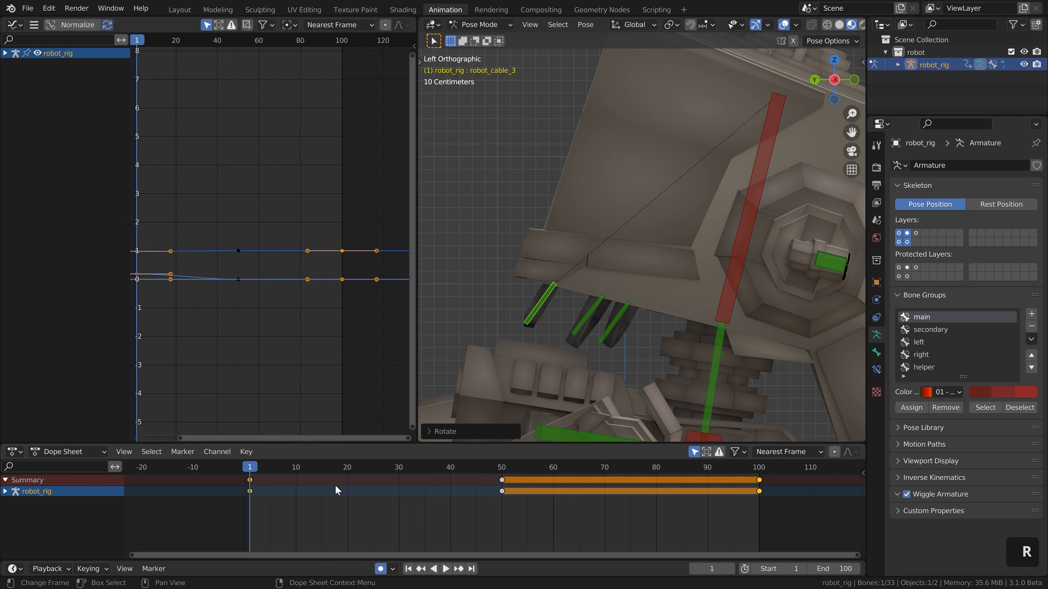
Step: Select the three cable bones and copy their frame 1 keyframe to frames 50 and 100
left_click(247, 489)
left_click_drag(475, 285, 595, 339)
left_click(250, 481)
key("ctrl+c")
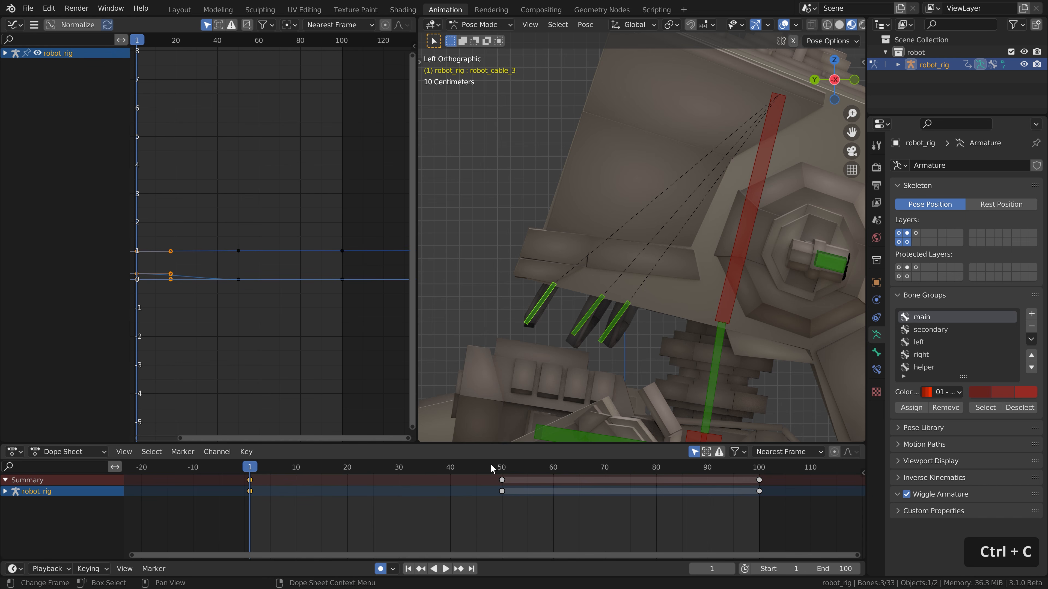
left_click(502, 466)
key("ctrl+v")
left_click(758, 467)
key("ctrl+v")
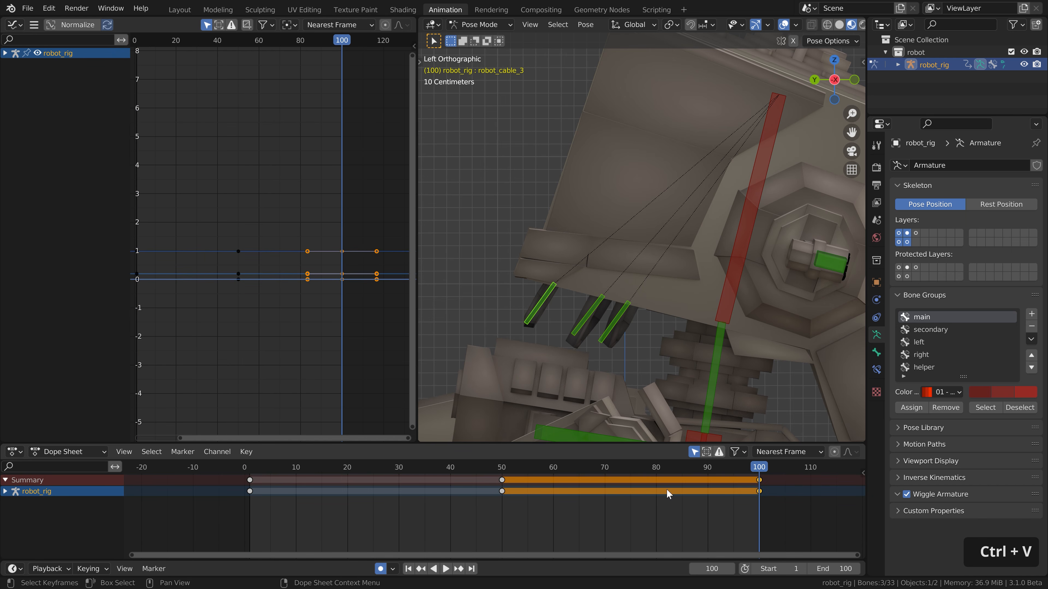
Step: Rotate the robot_cable_1, robot_cable_2 and robot_cable_3 bones the opposite way, toward the front, at frame 25
left_click(372, 466)
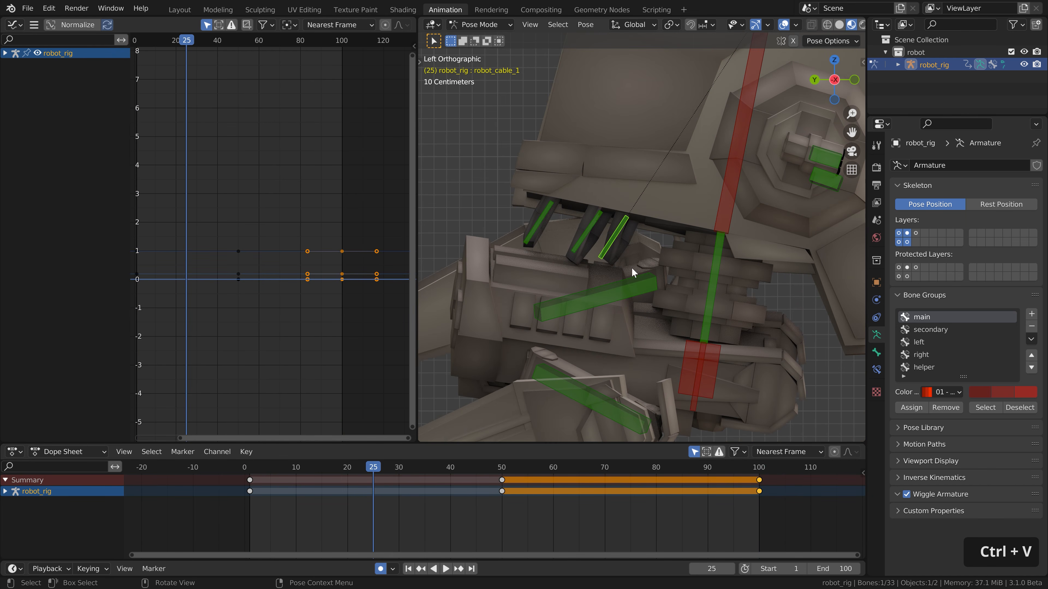
left_click(584, 248)
key("r")
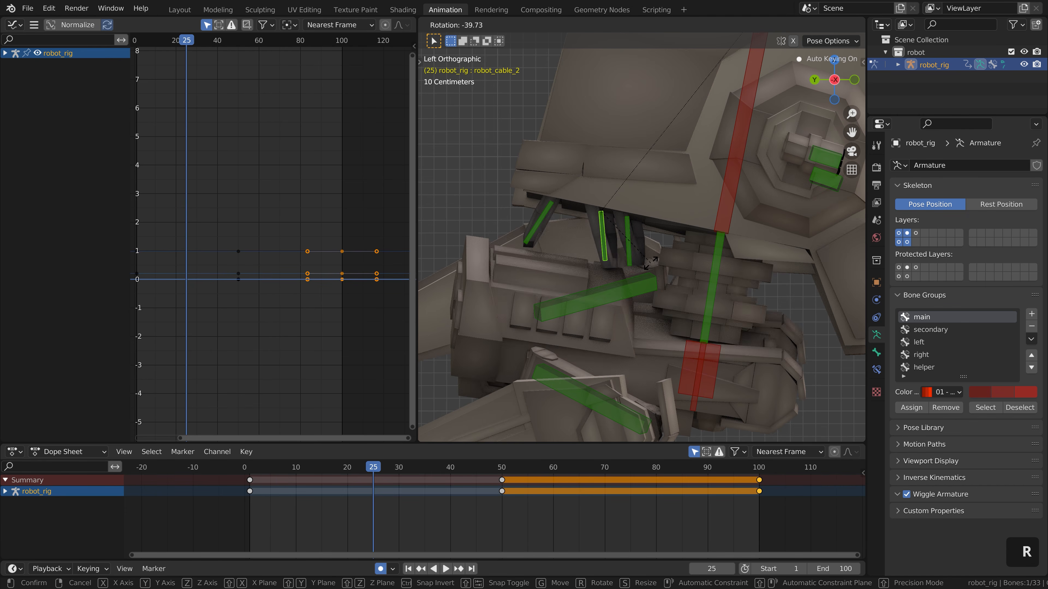
left_click(534, 225)
left_click(539, 225)
key("r")
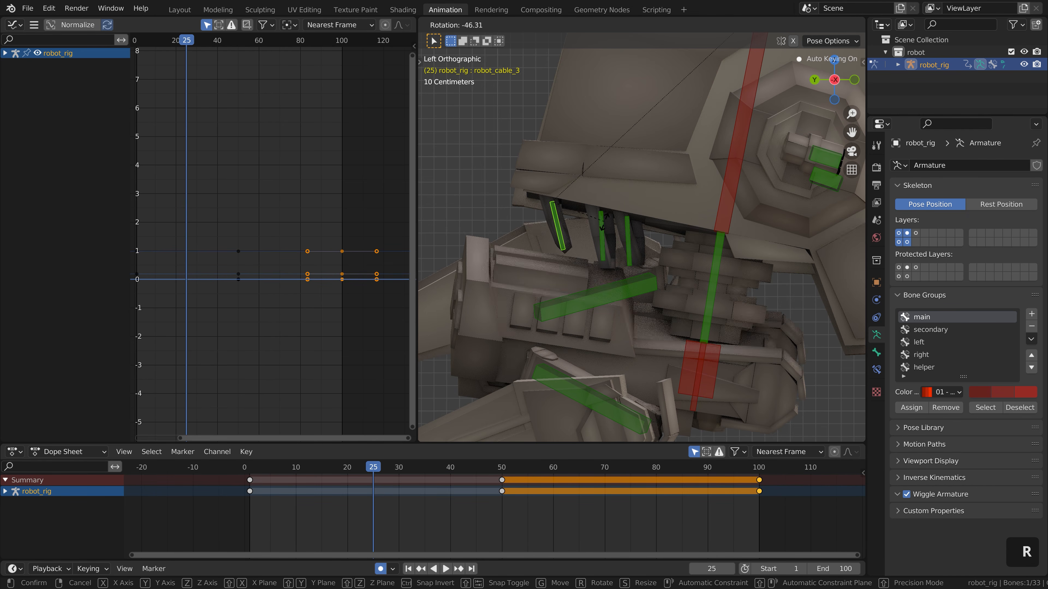
left_click(601, 226)
Step: Copy the three cable bones' frame 25 keyframe to frame 75
left_click(373, 481)
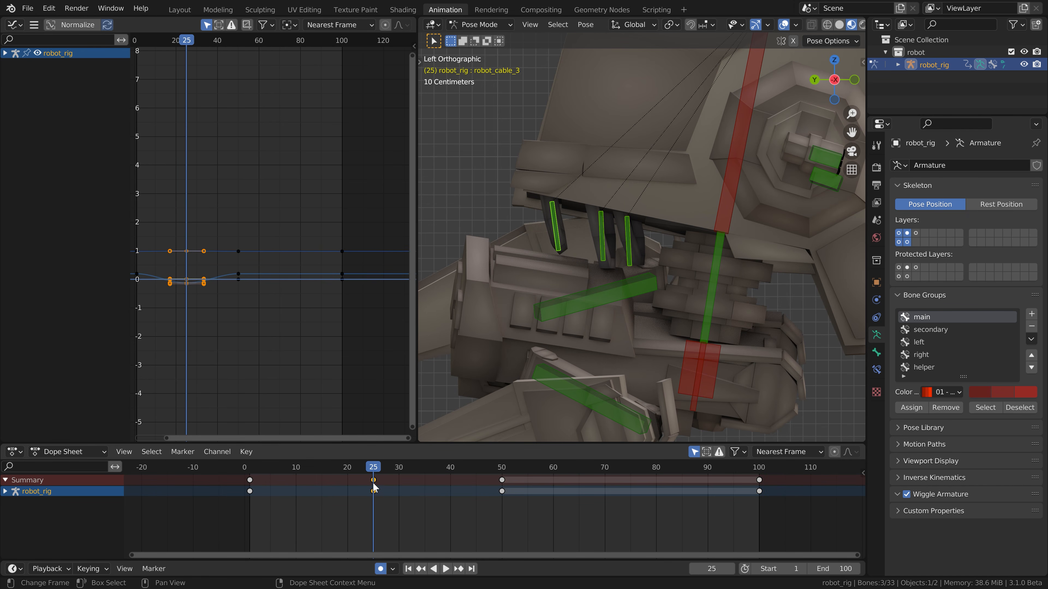
key("ctrl+c")
left_click(630, 467)
key("ctrl+v")
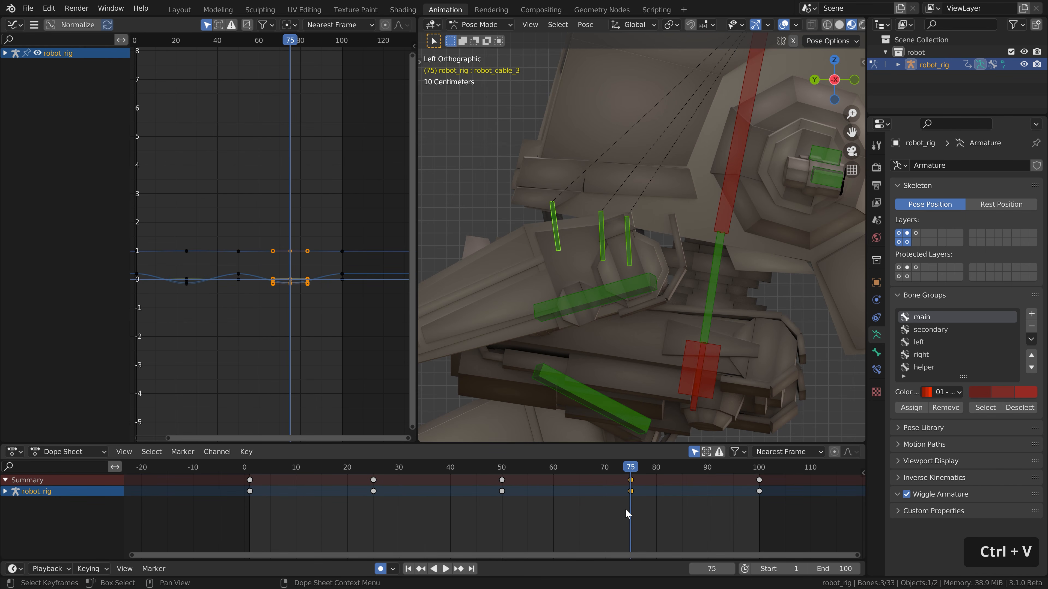
Step: Copy the frame 25 keyframe of the hatch, side weapon and front weapon bones to frame 75, and play back the motion
scroll(636, 325, "down", 4)
middle_click_drag(606, 320, 653, 152, "shift")
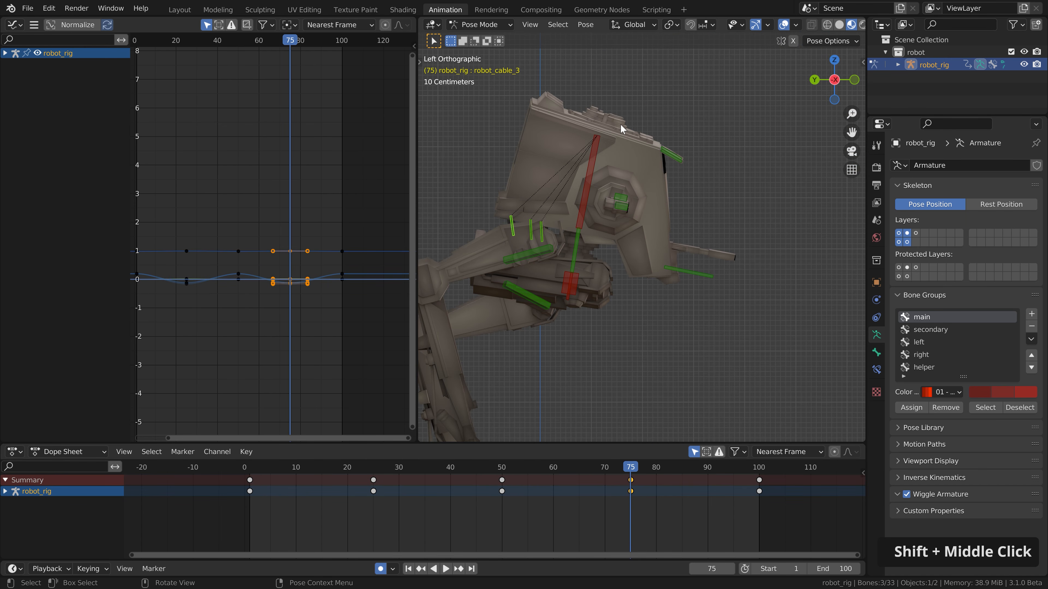
left_click_drag(621, 125, 715, 296)
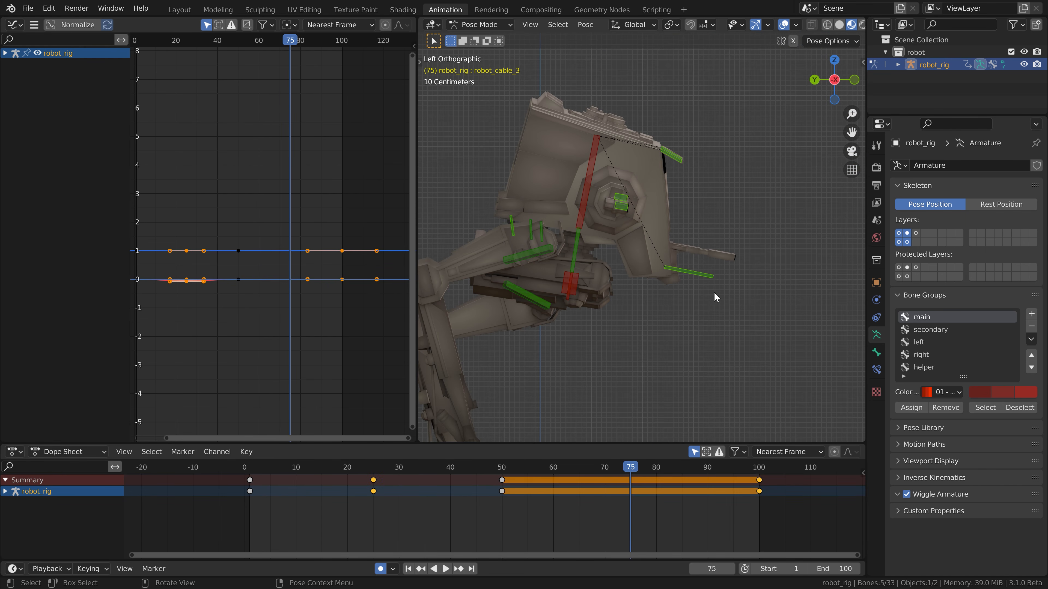
left_click(372, 483)
key("ctrl+c")
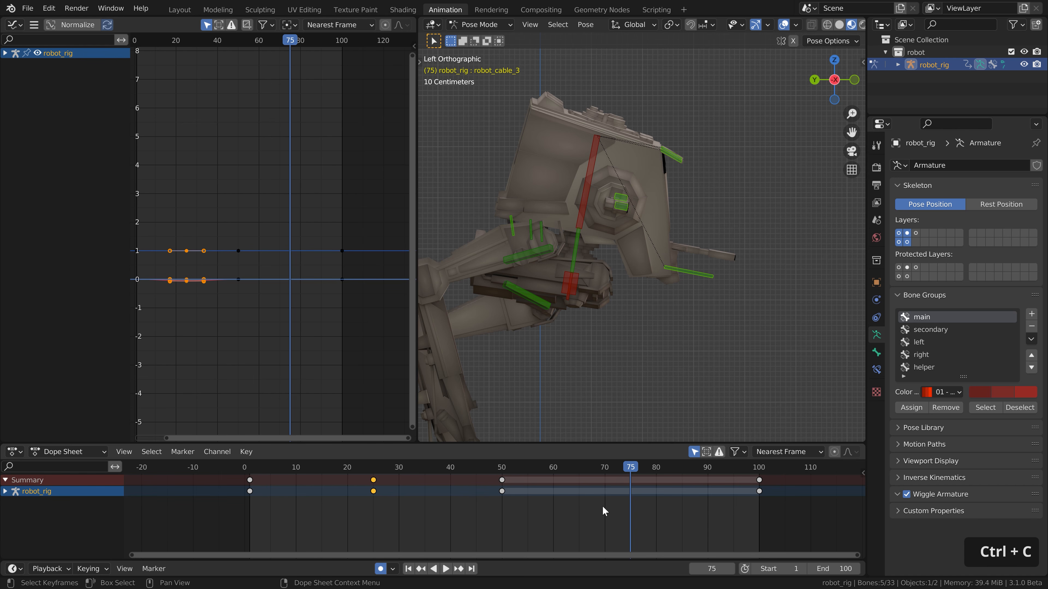
key("ctrl+v")
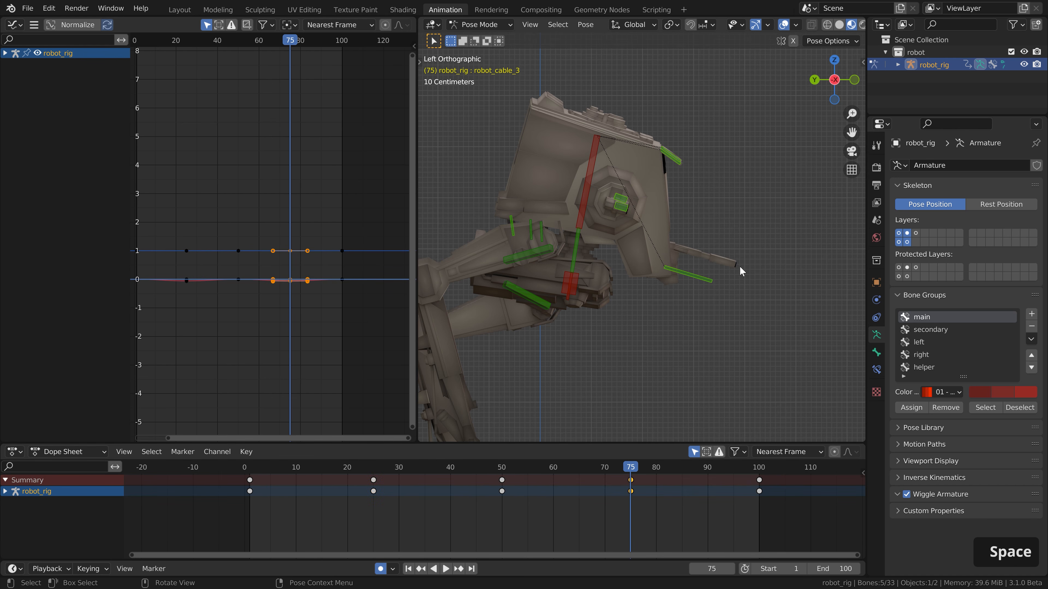
key("space")
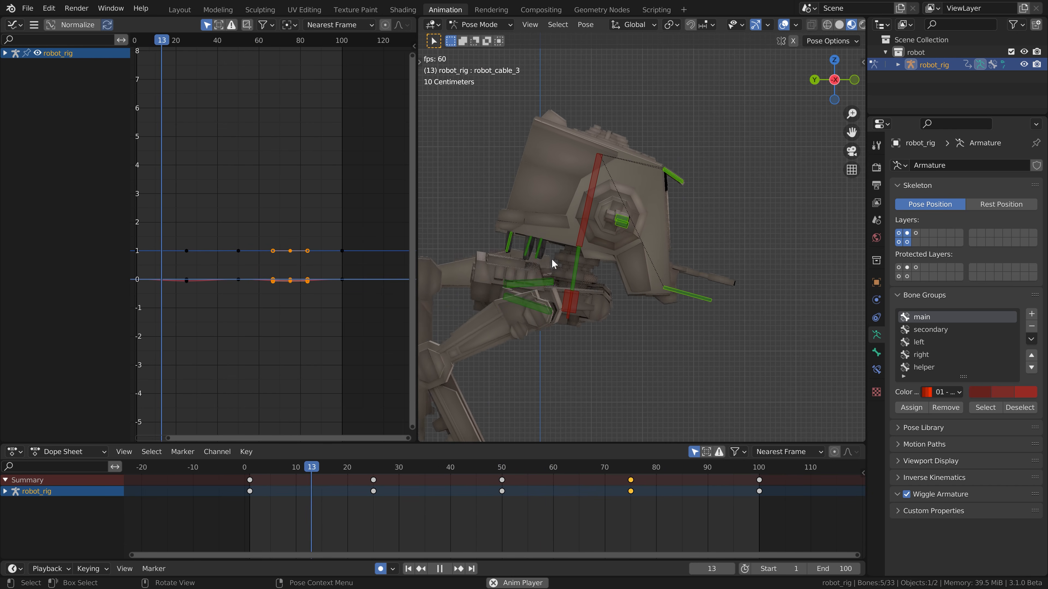
key("space")
Step: Rotate the two hatch bones slightly around their local X axis at frame 25
scroll(685, 184, "up", 5)
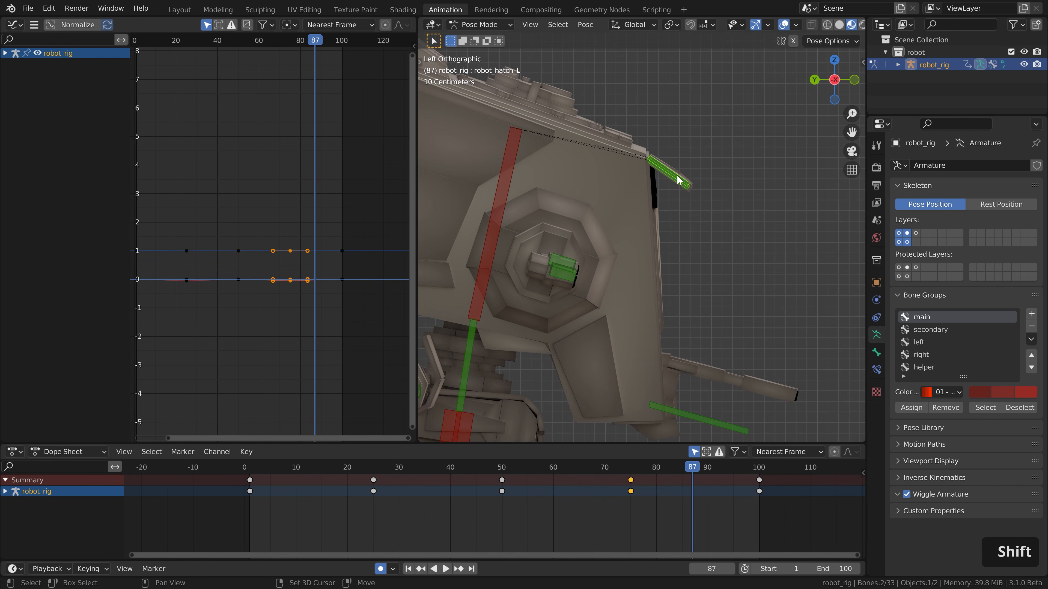
middle_click_drag(679, 181, 697, 256, "shift")
left_click_drag(390, 466, 373, 466)
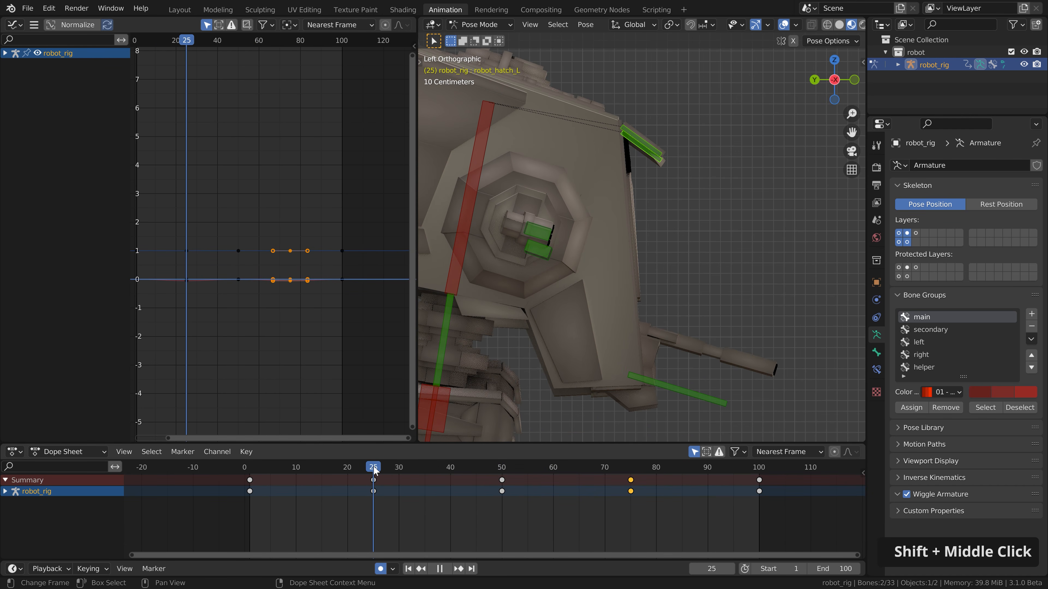
key("r")
key("x")
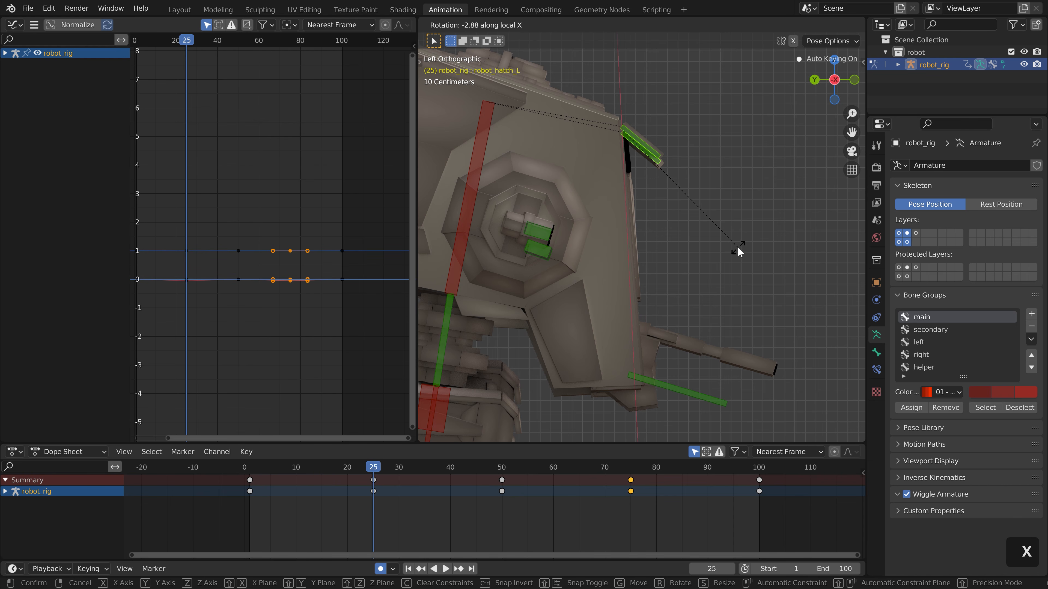
left_click(738, 249)
Step: Copy the hatch bones' frame 25 keyframe to frame 75
left_click(373, 480)
key("ctrl+c")
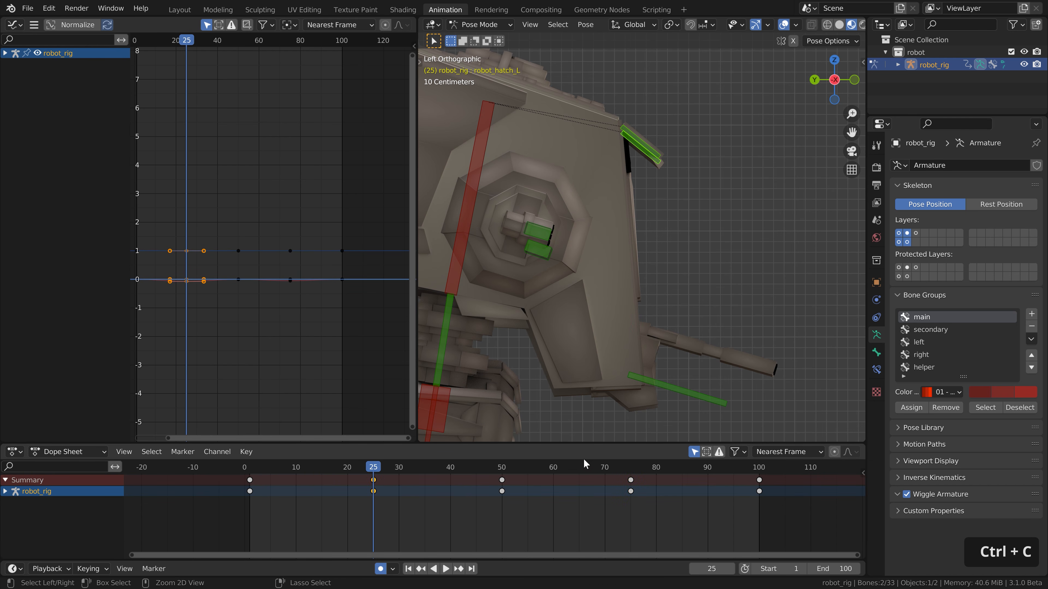
left_click(631, 469)
key("ctrl+v")
Step: Play back the walk animation and check the whole robot in perspective
key("space")
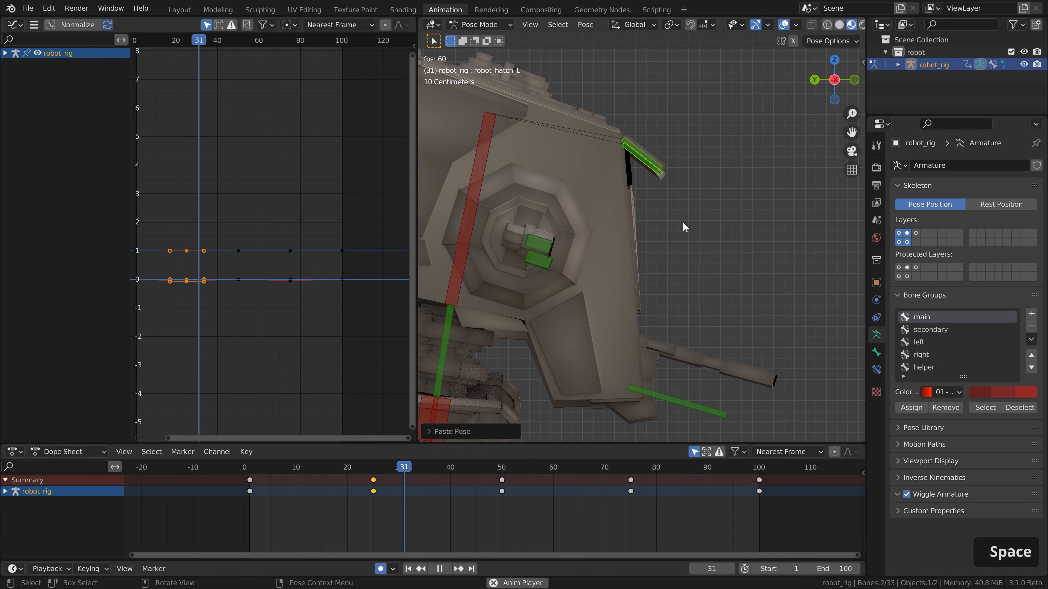
scroll(687, 235, "down", 5)
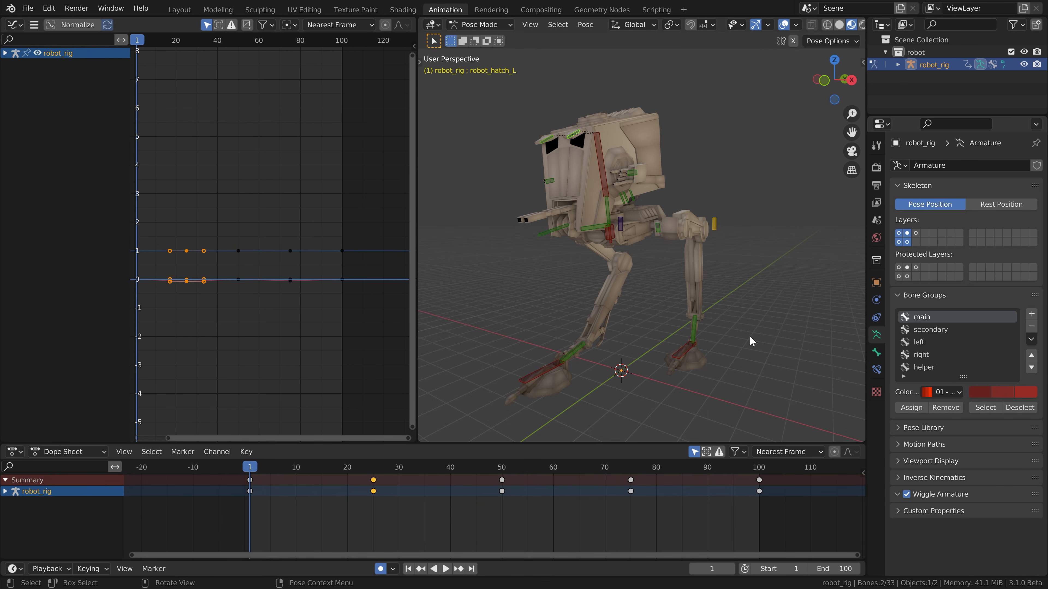
key("space")
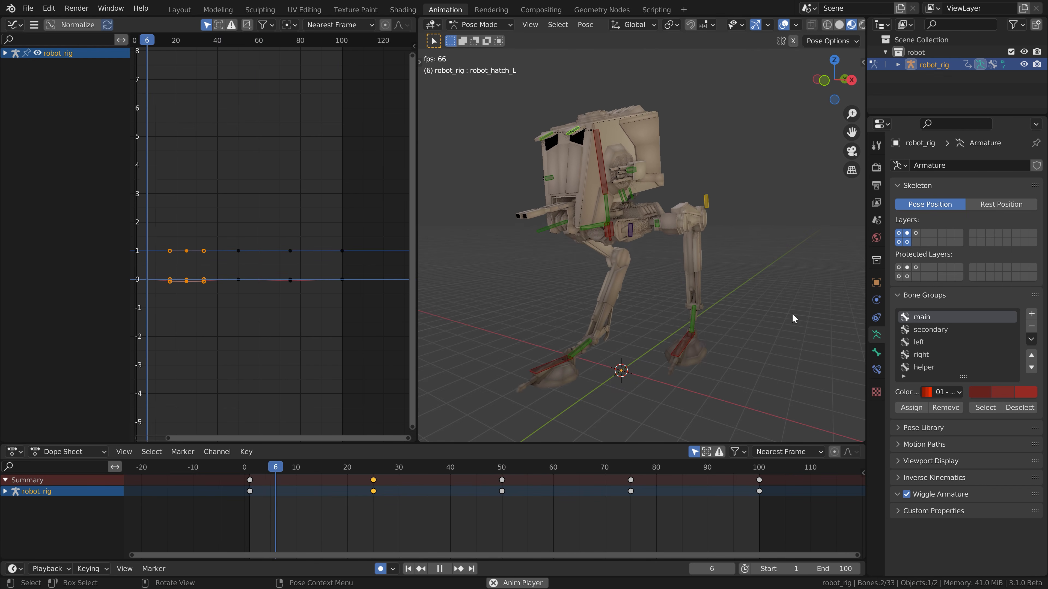
key("Escape")
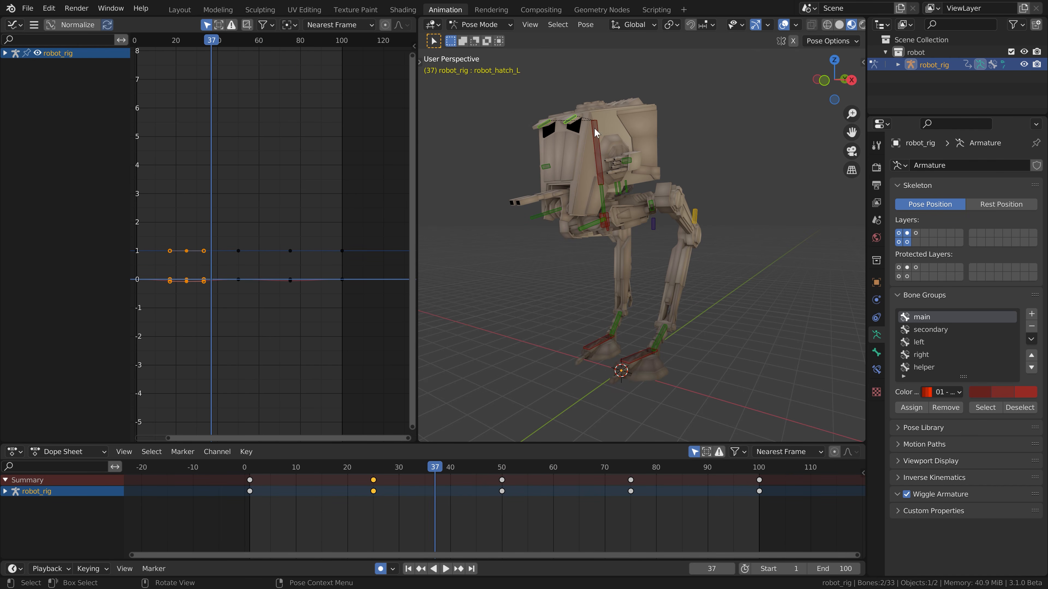
Step: Try shifting all keyframes of the hatch bones about 18 frames later, play back the delayed motion, and undo the shift
scroll(552, 108, "up", 4)
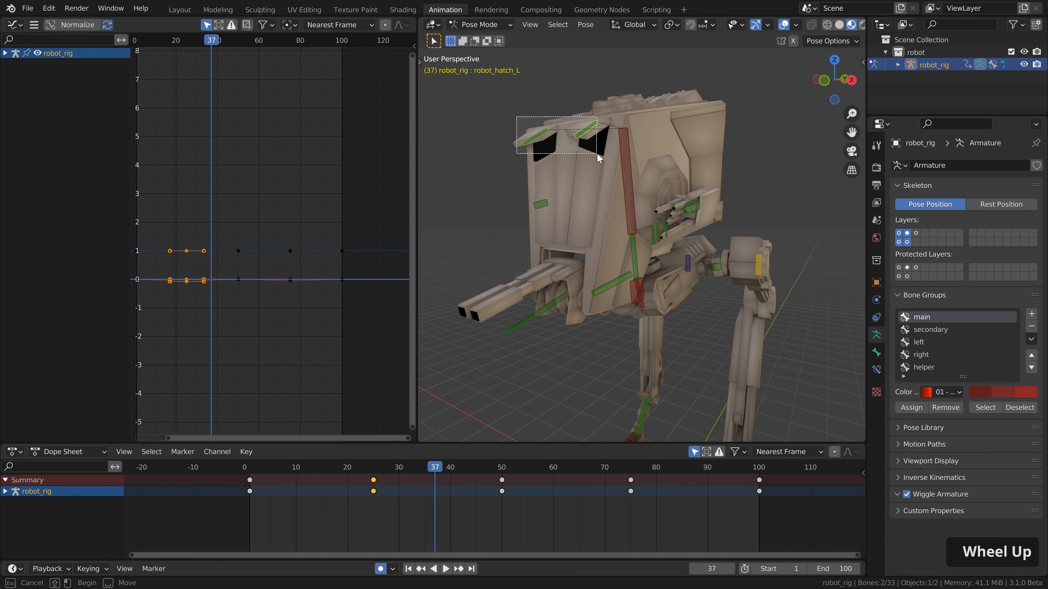
key("a")
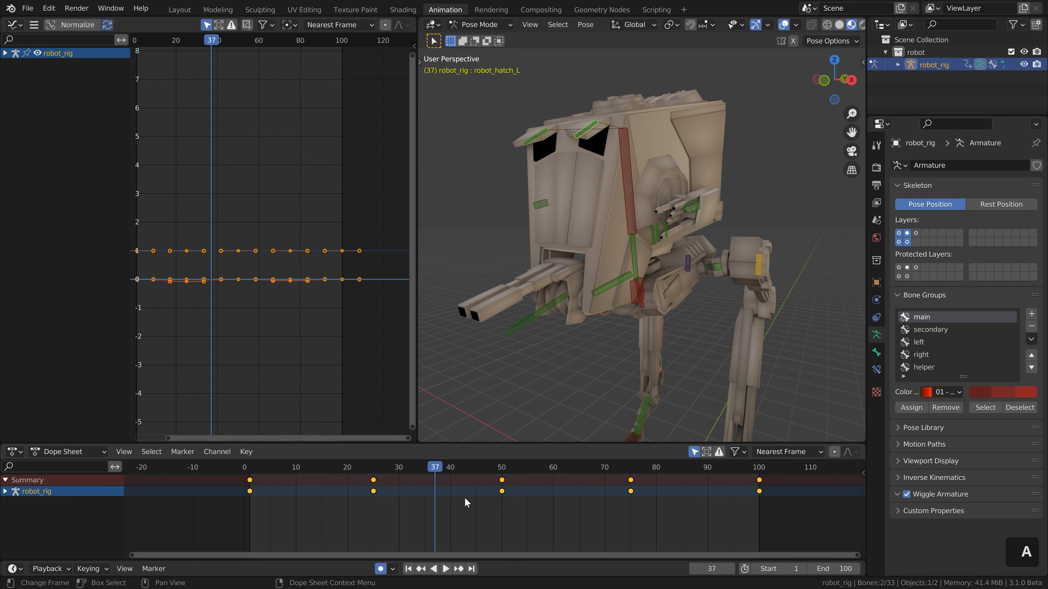
key("g")
left_click(561, 502)
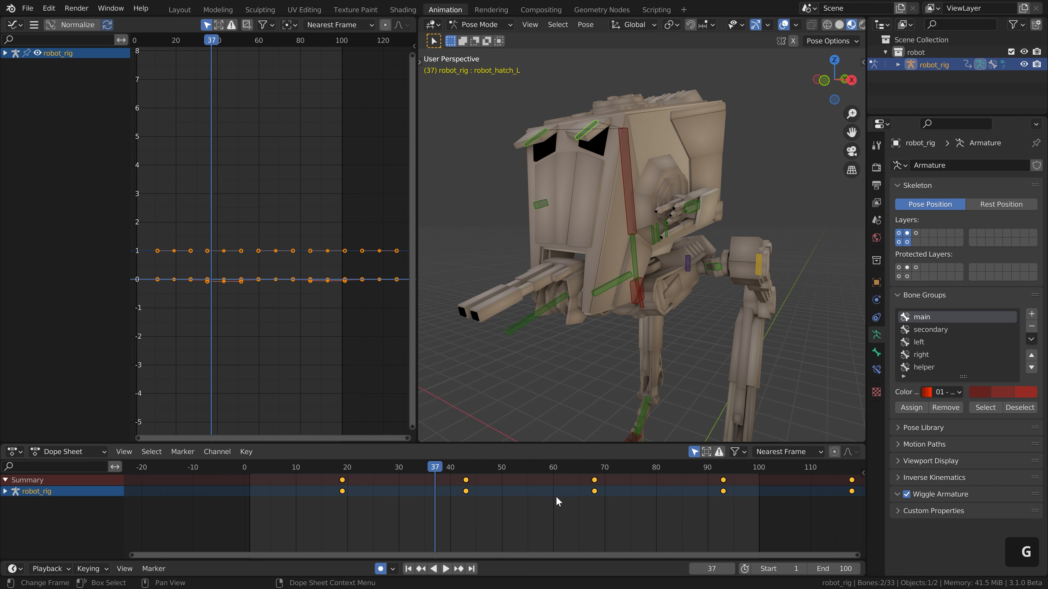
scroll(555, 497, "down", 3)
key("space")
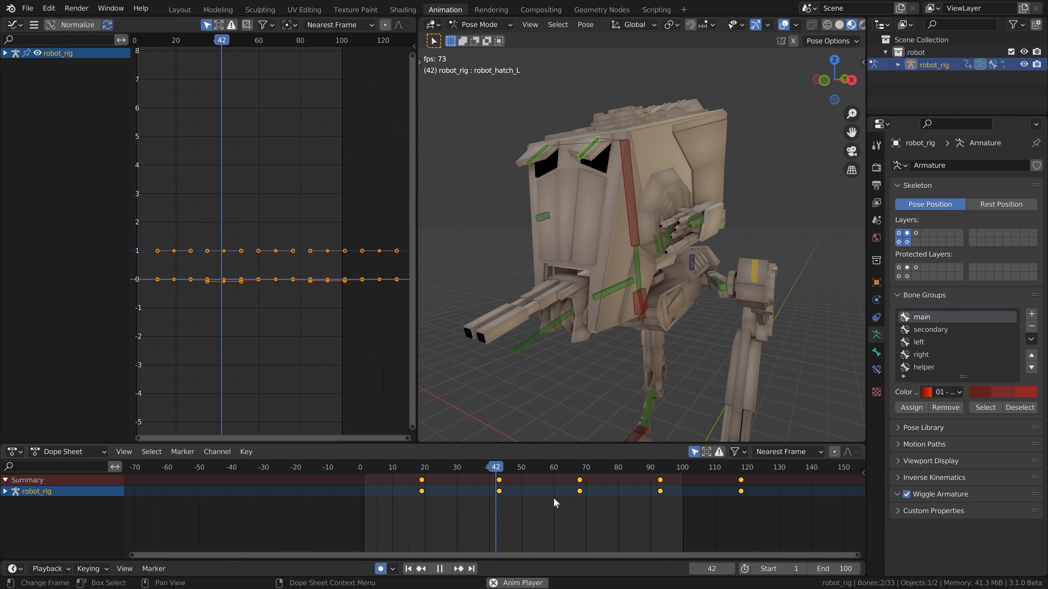
key("space")
scroll(548, 497, "down", 5)
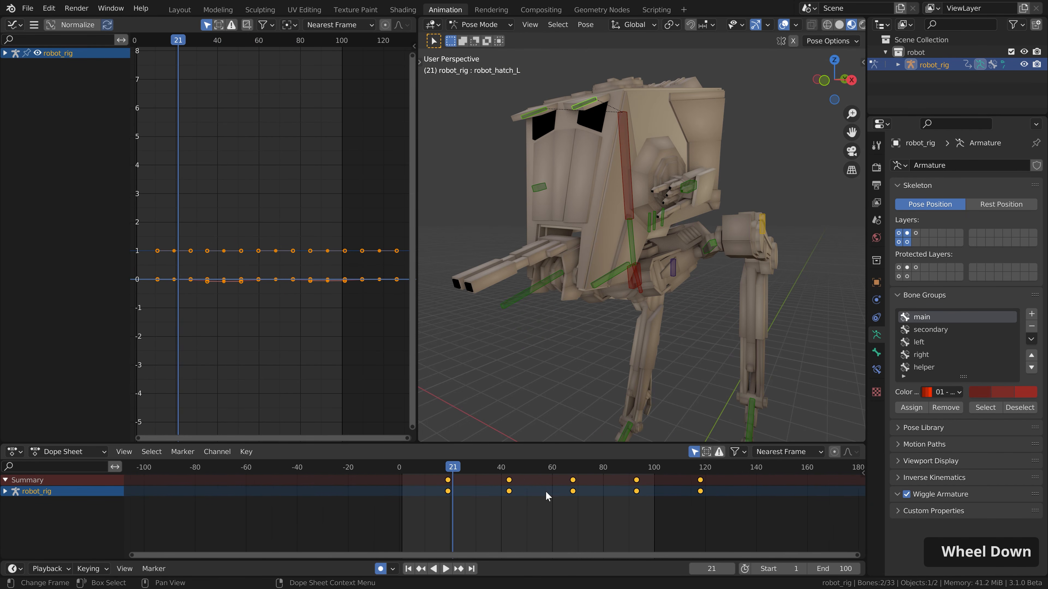
key("ctrl+z")
Step: Try duplicating the hatch keyframes before and after the 1–100 range and offsetting the whole set during playback, and undo it all
key("shift+d")
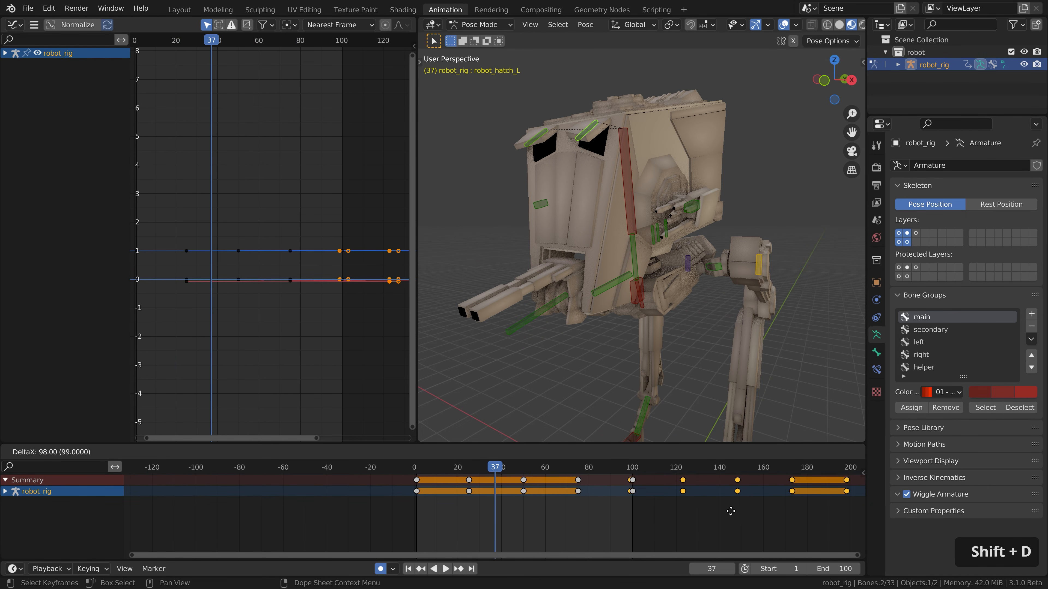
left_click(316, 507)
key("space")
key("space")
key("a")
key("g")
left_click(509, 495)
key("space")
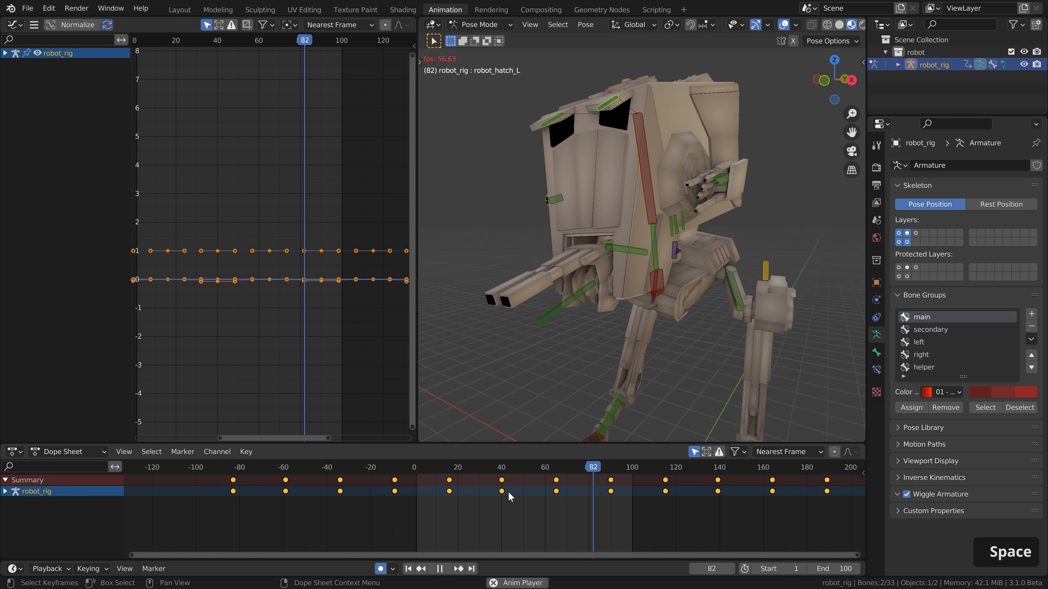
key("ctrl+z")
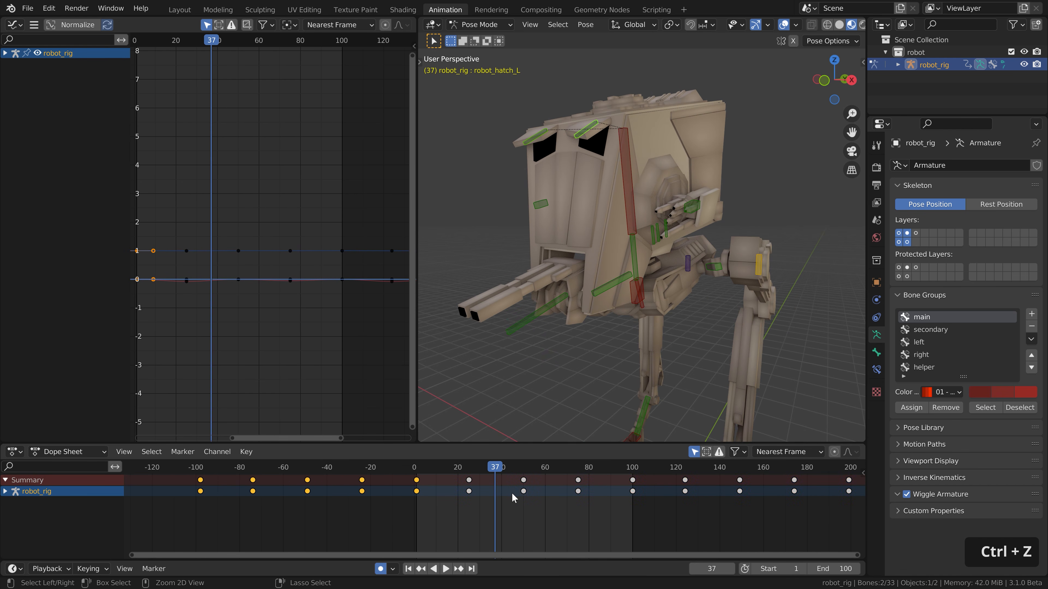
key("ctrl+z")
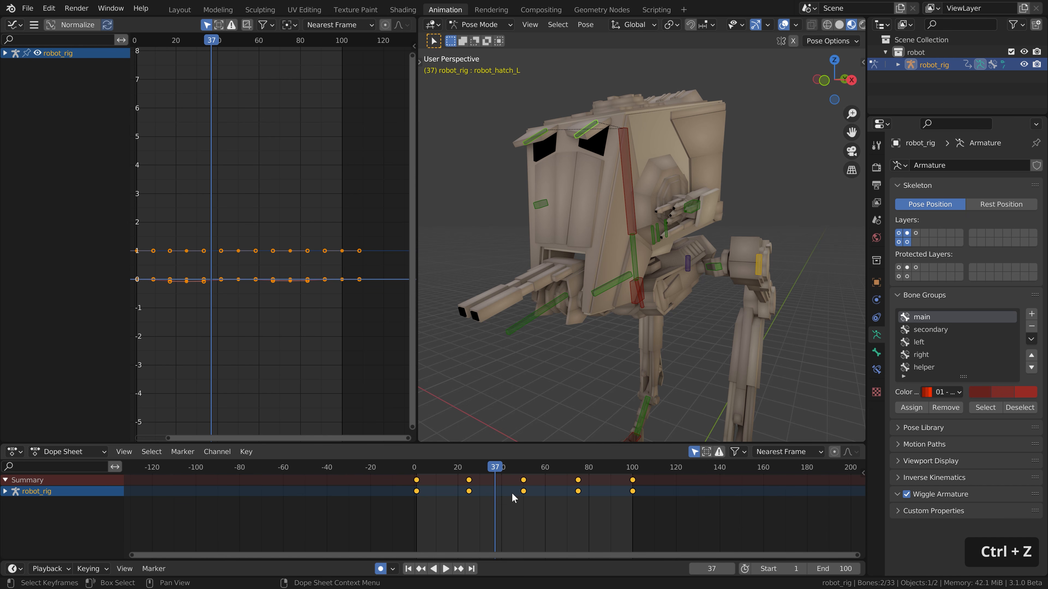
Step: Play and scrub the walk cycle in front view with robot_hip_upper_body selected to examine the loop between frames 100 and 1
middle_click_drag(602, 262, 612, 271, "shift")
scroll(611, 273, "down", 2)
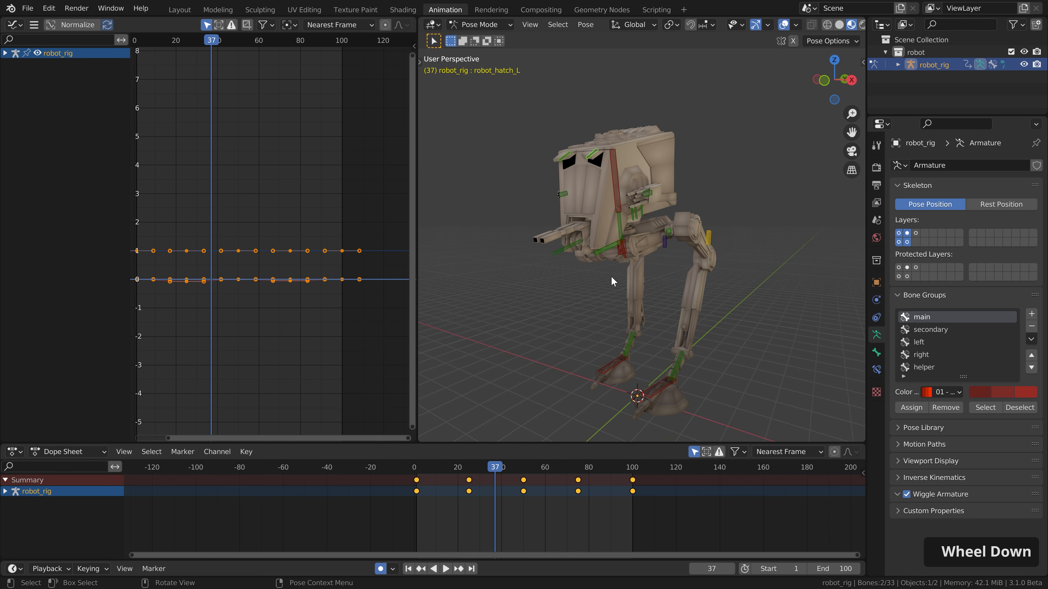
key("KP_1")
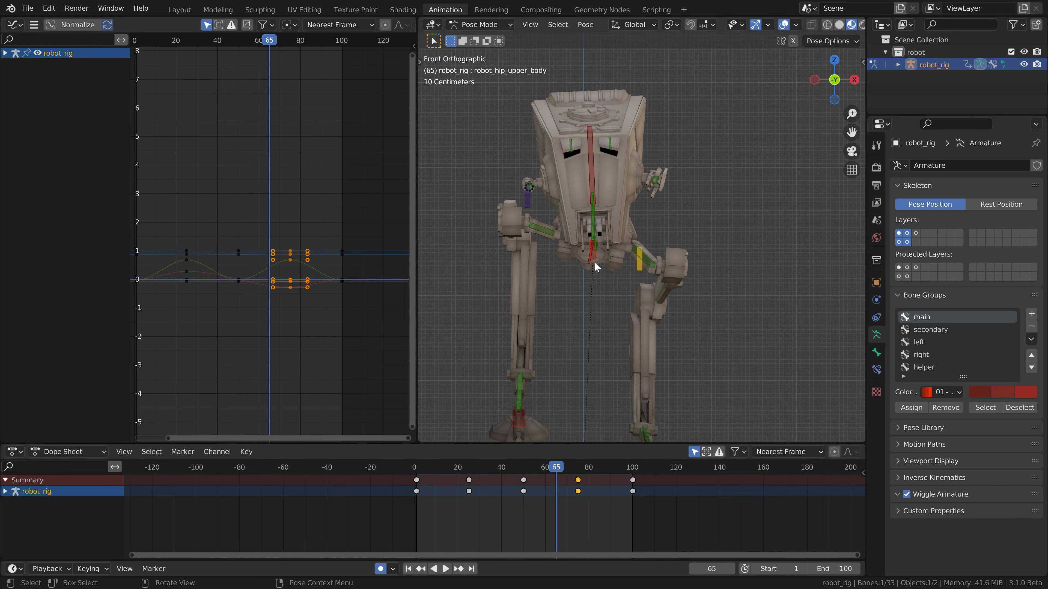
key("space")
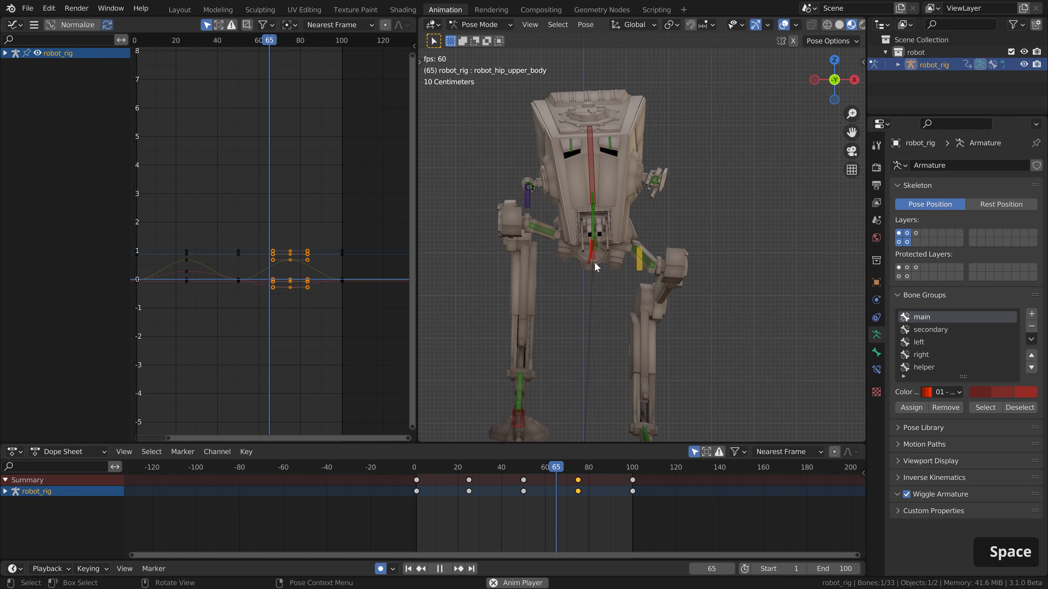
key("space")
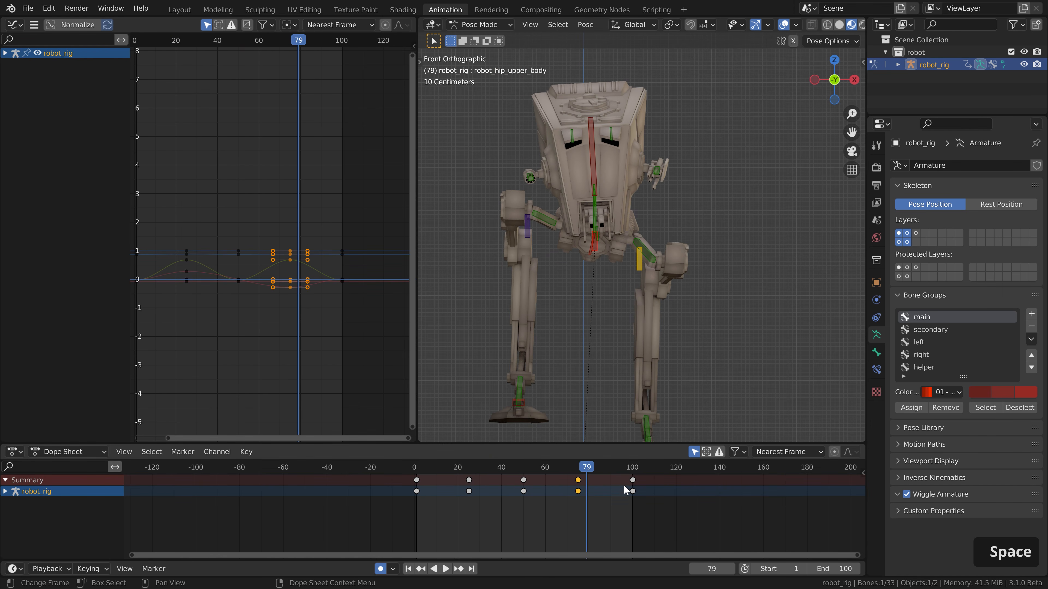
left_click_drag(621, 463, 631, 472)
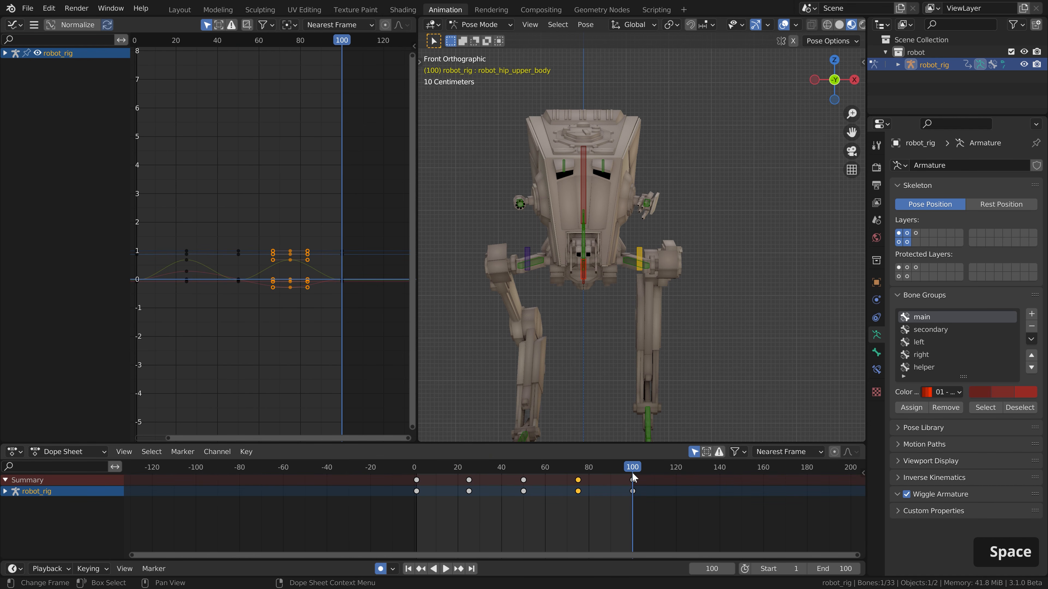
left_click(416, 469)
left_click_drag(416, 467, 437, 468)
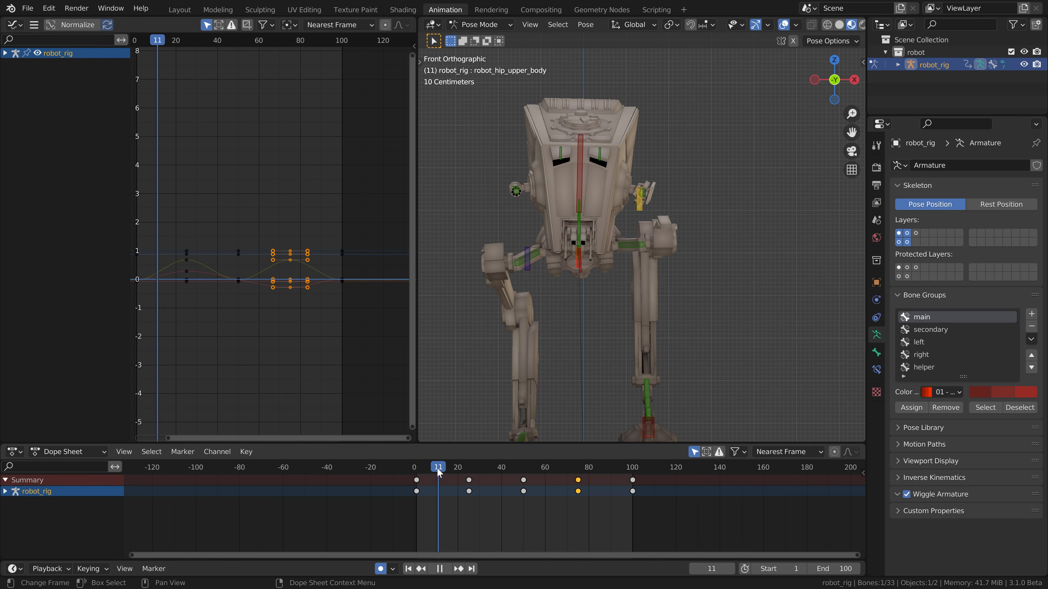
key("space")
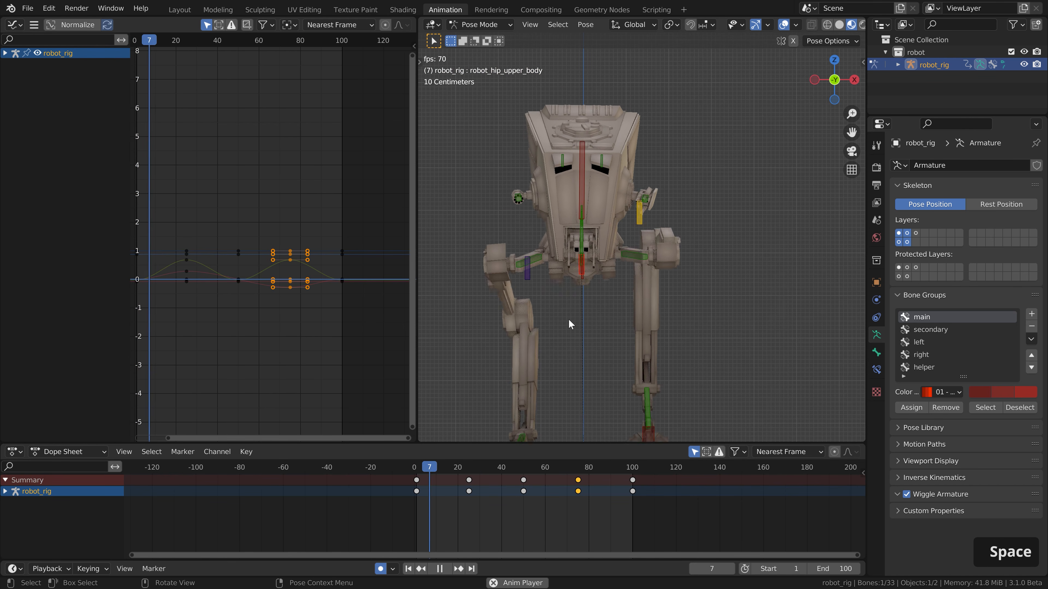
key("Escape")
scroll(624, 247, "up", 2)
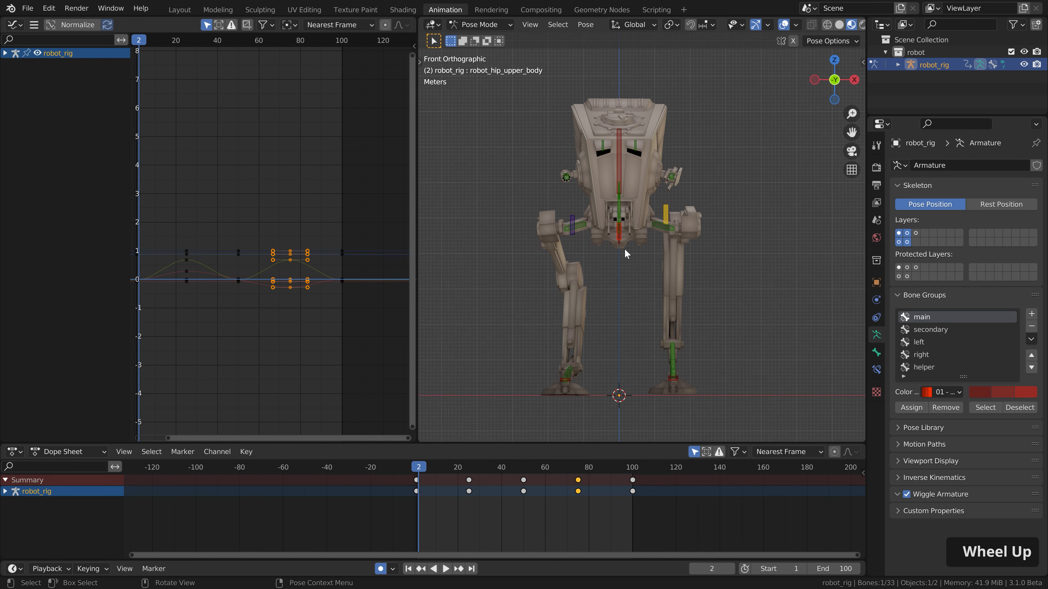
scroll(623, 249, "down", 2)
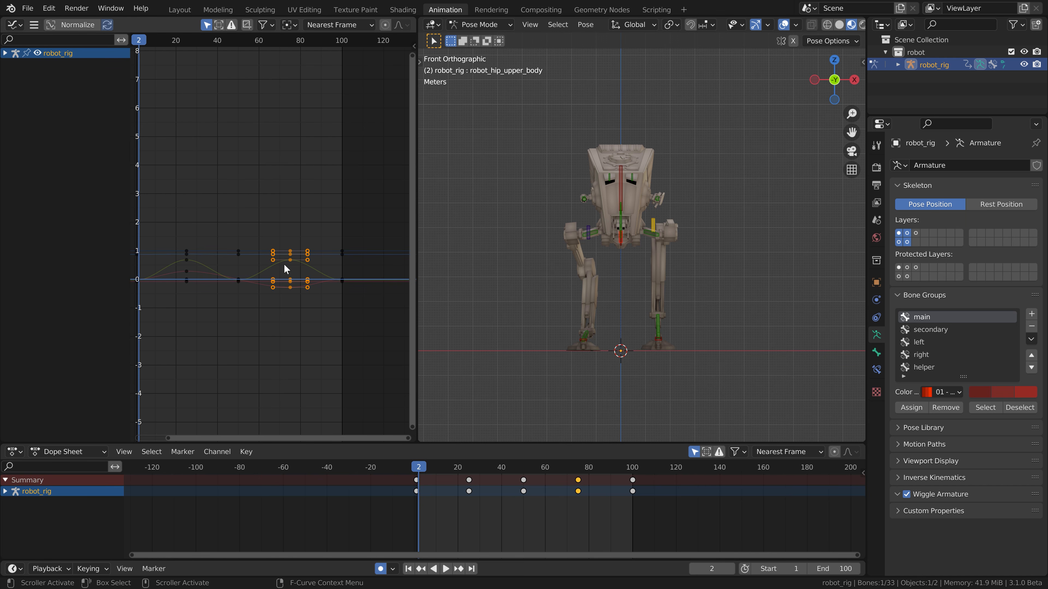
Step: Show all bones' animation curves, including hidden ones, and display the properties of the left foot IK's Y Location keyframe at frame 50
left_click(207, 27)
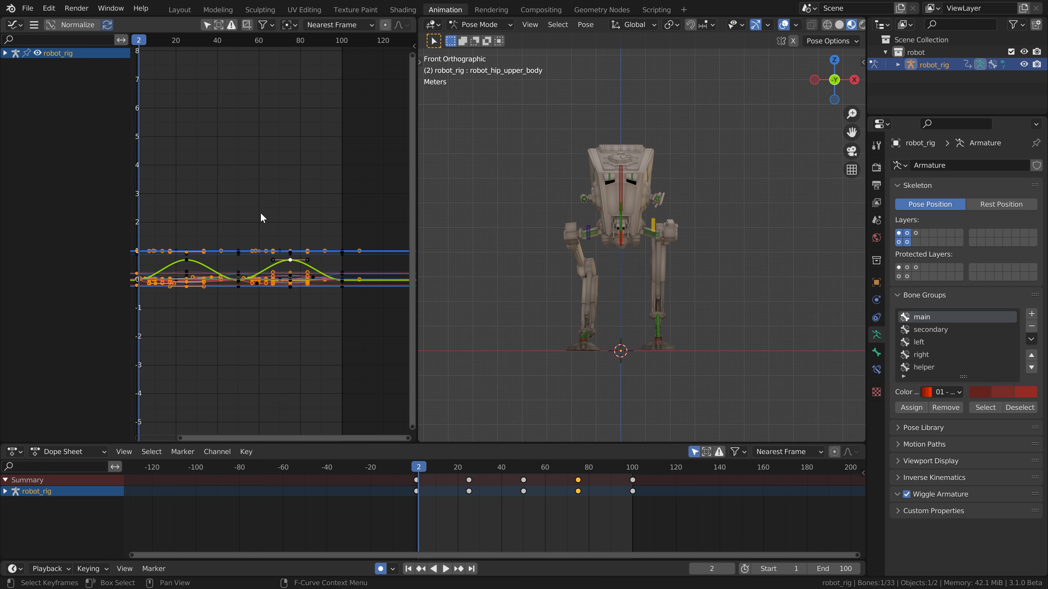
key("alt")
key("alt+h")
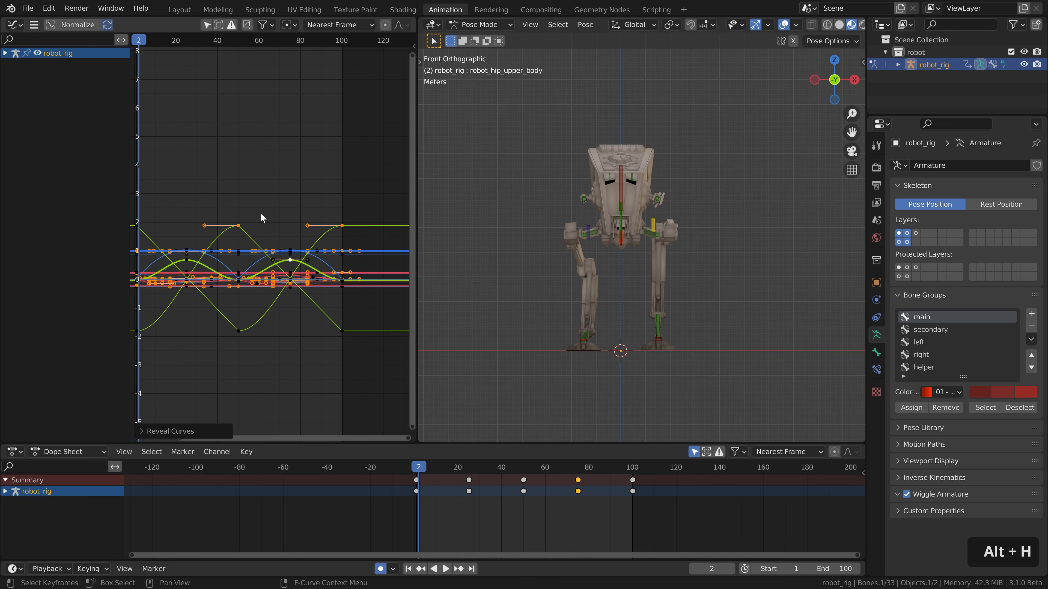
left_click(239, 226)
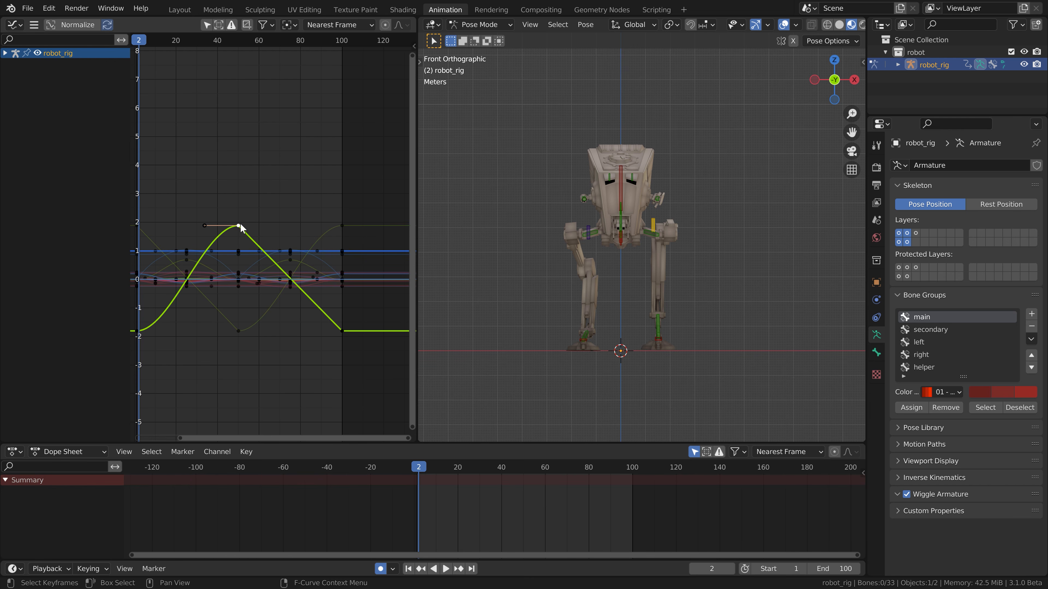
key("n")
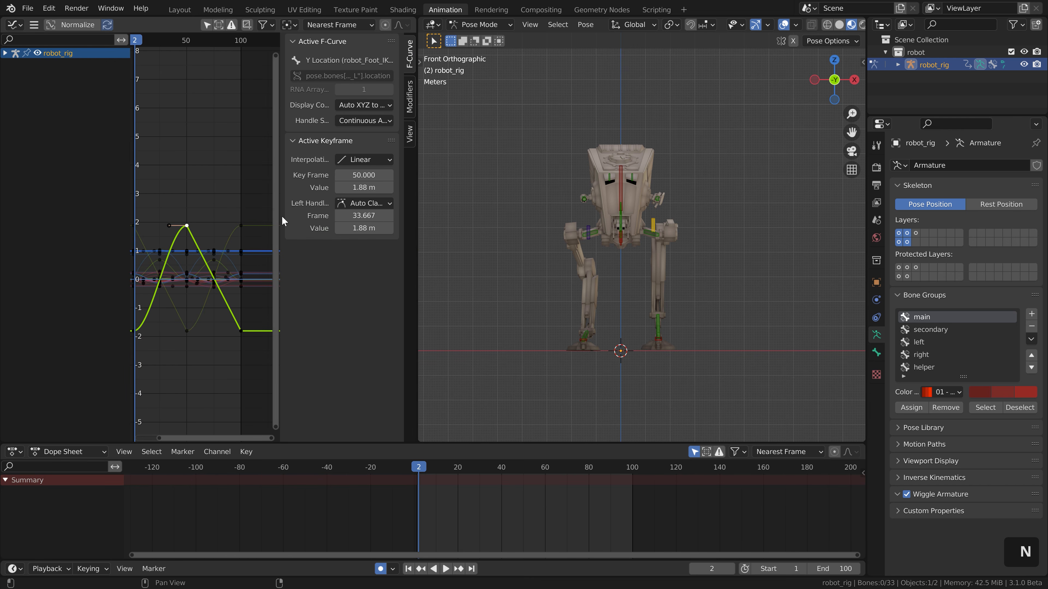
Step: Add a Cycles modifier to the left foot IK's Y Location curve and inspect the curve beyond frames 1–100
left_click(410, 107)
left_click(326, 44)
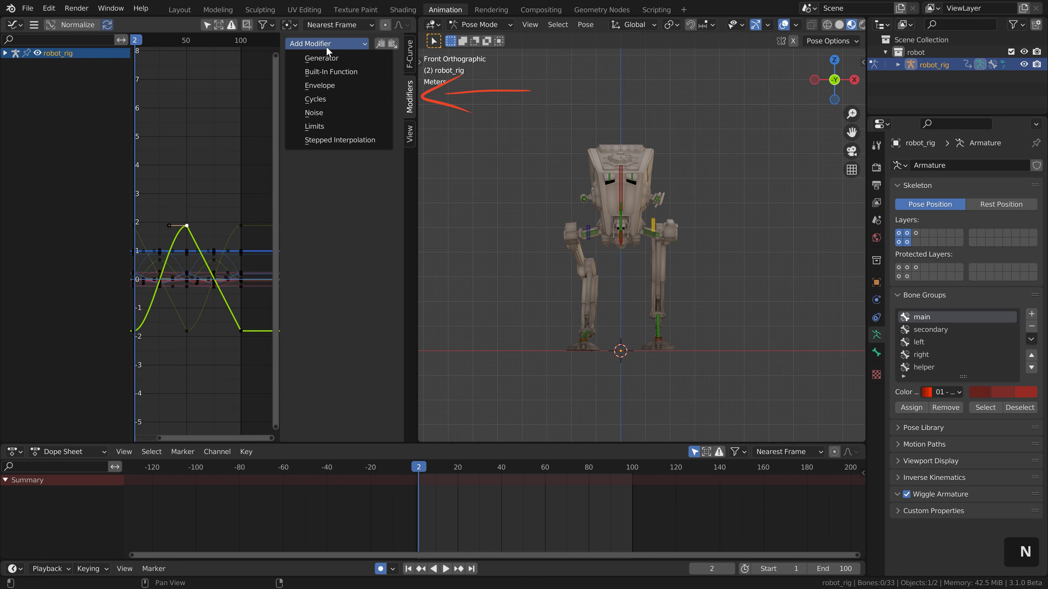
left_click(321, 101)
key("n")
scroll(231, 223, "down", 6)
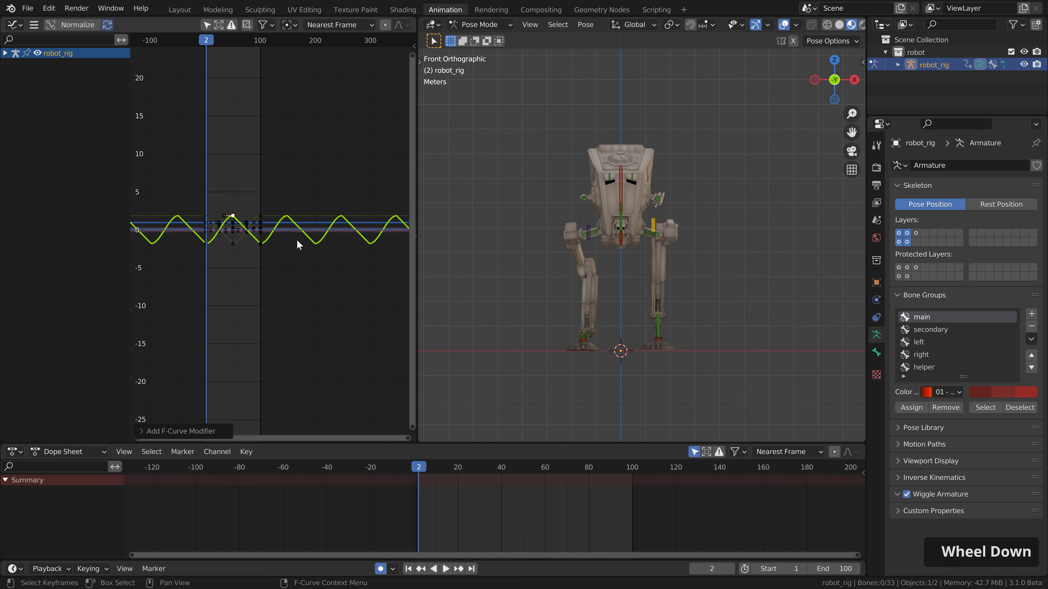
scroll(227, 239, "up", 3)
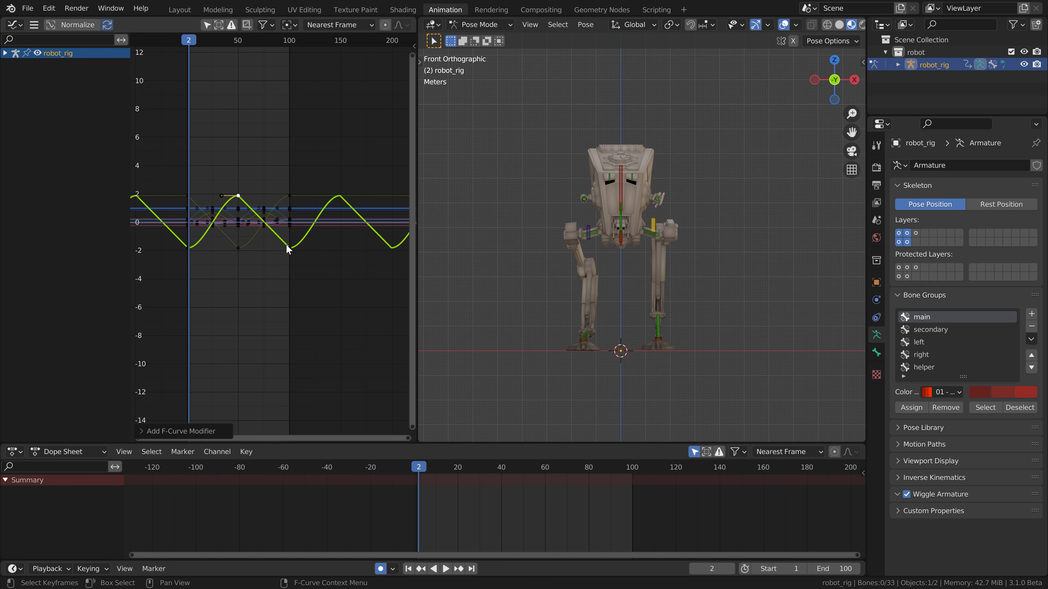
Step: Copy the Cycles modifier from the left foot IK's Y Location curve and paste it onto every animation curve of the rig
key("n")
left_click(379, 44)
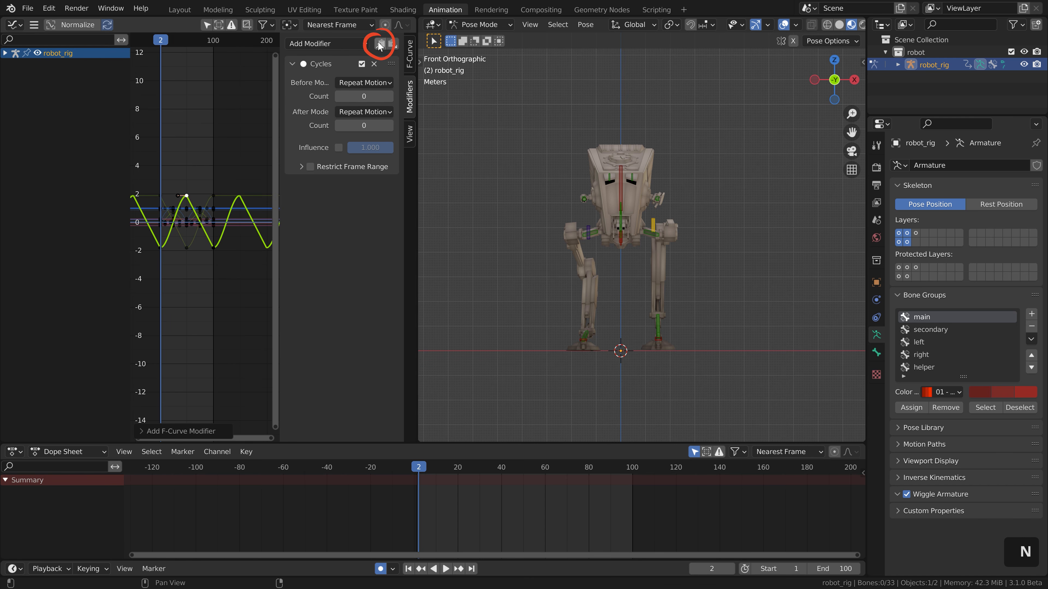
key("a")
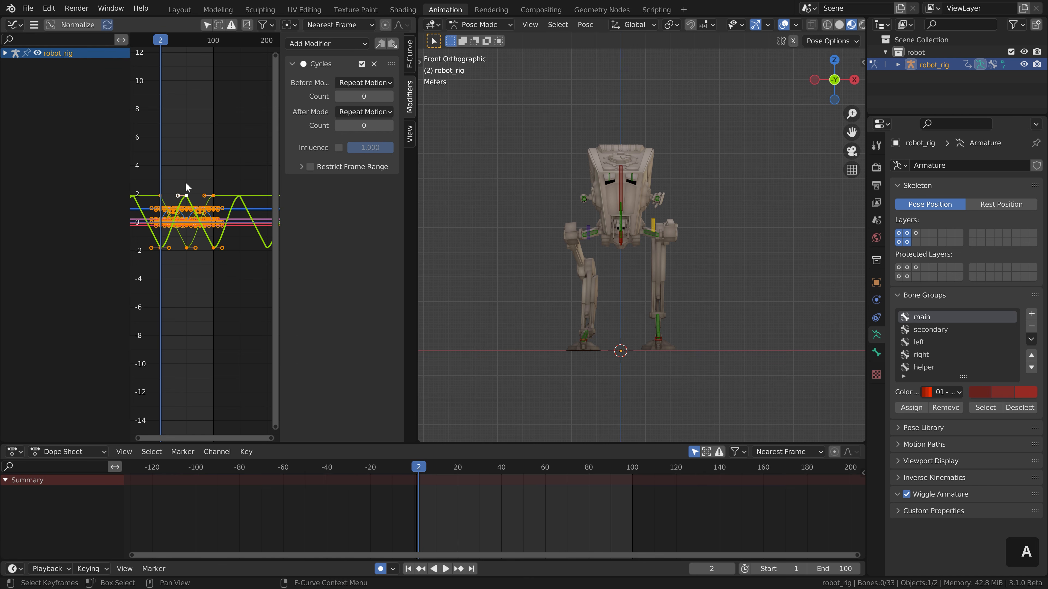
left_click(393, 44)
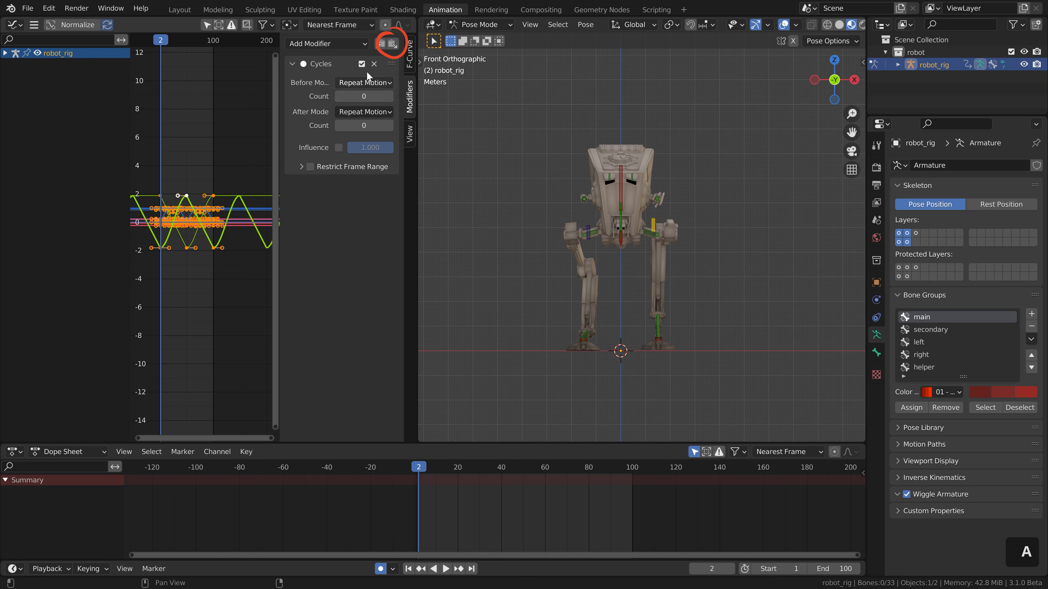
key("n")
scroll(253, 196, "up", 3)
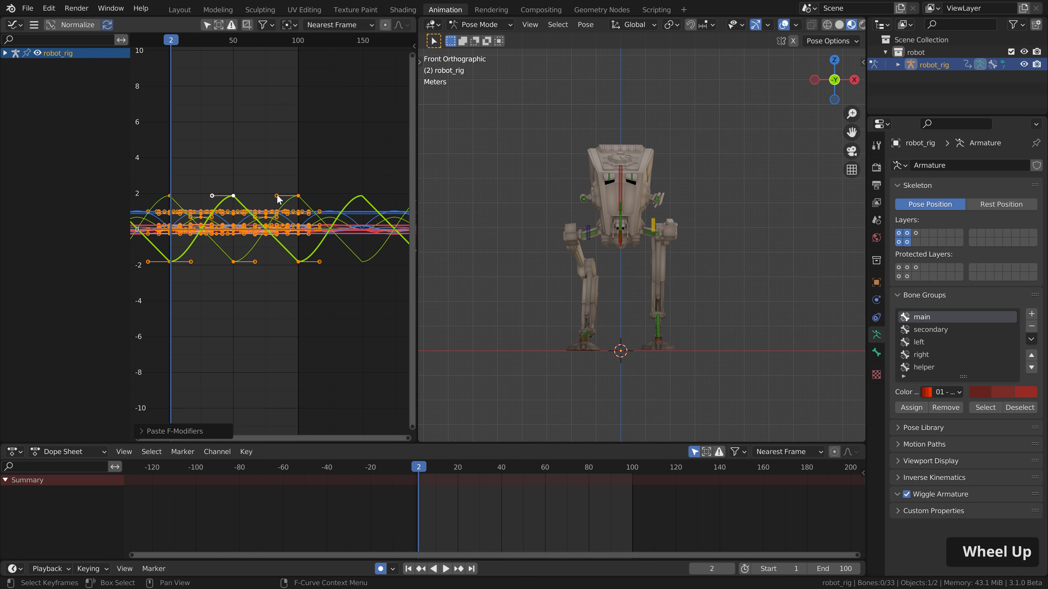
middle_click_drag(340, 250, 437, 269)
Step: Select the robot_hip_upper_body bone and limit the graph to the curves of selected bones only
scroll(617, 252, "up", 4)
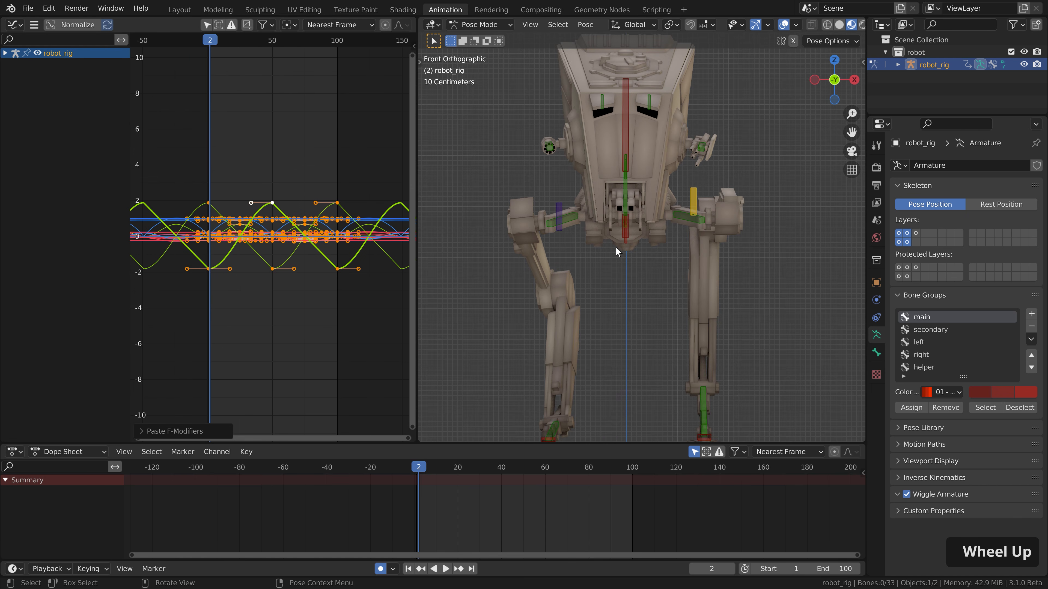
left_click(622, 233)
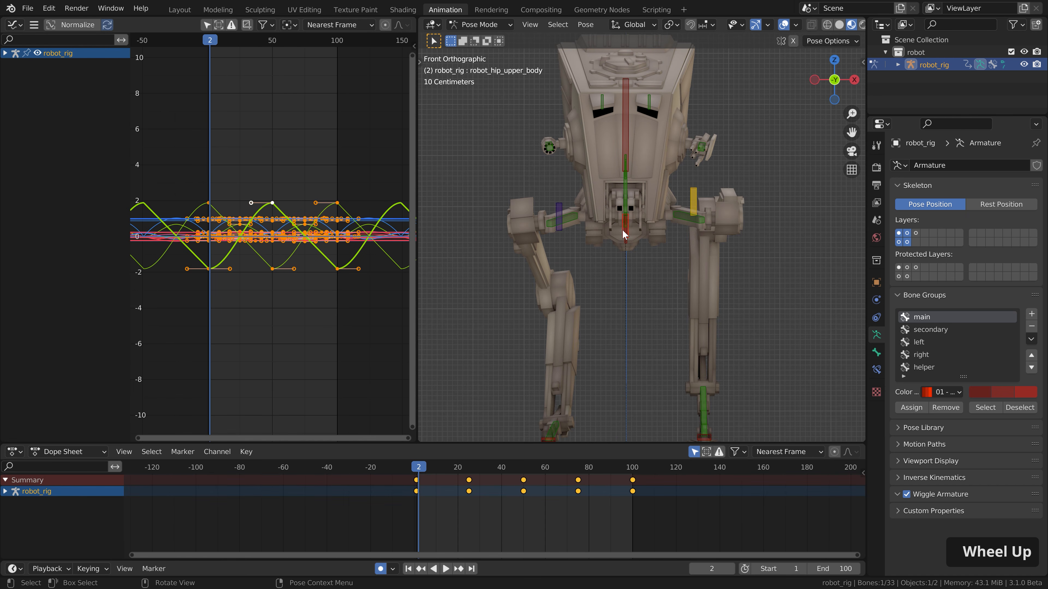
left_click(205, 29)
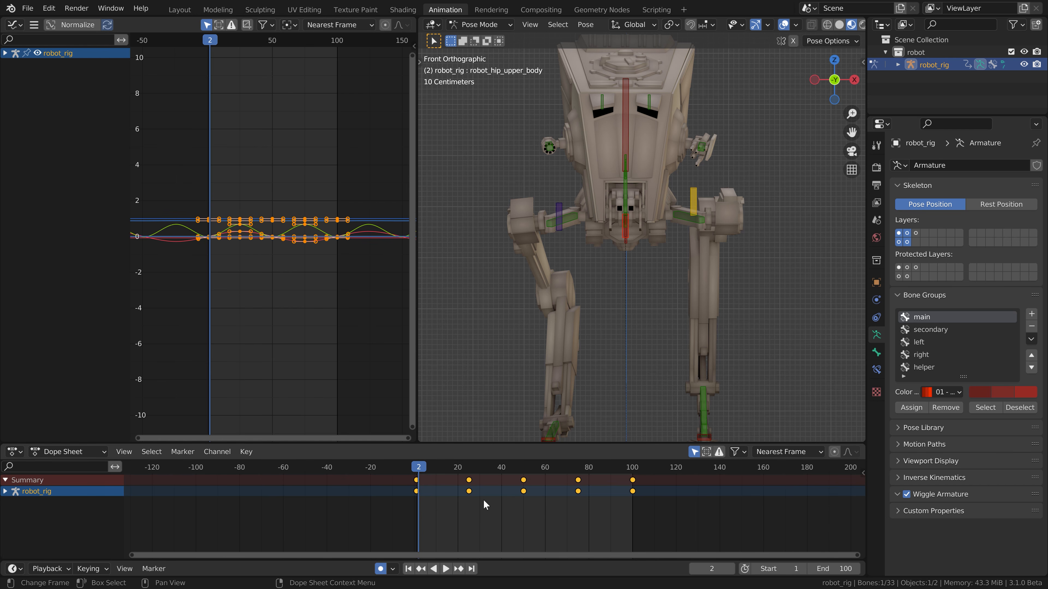
Step: Try sliding the robot_hip_upper_body keyframes to earlier frames and scaling them in time, and return them to frames 1–100
key("g")
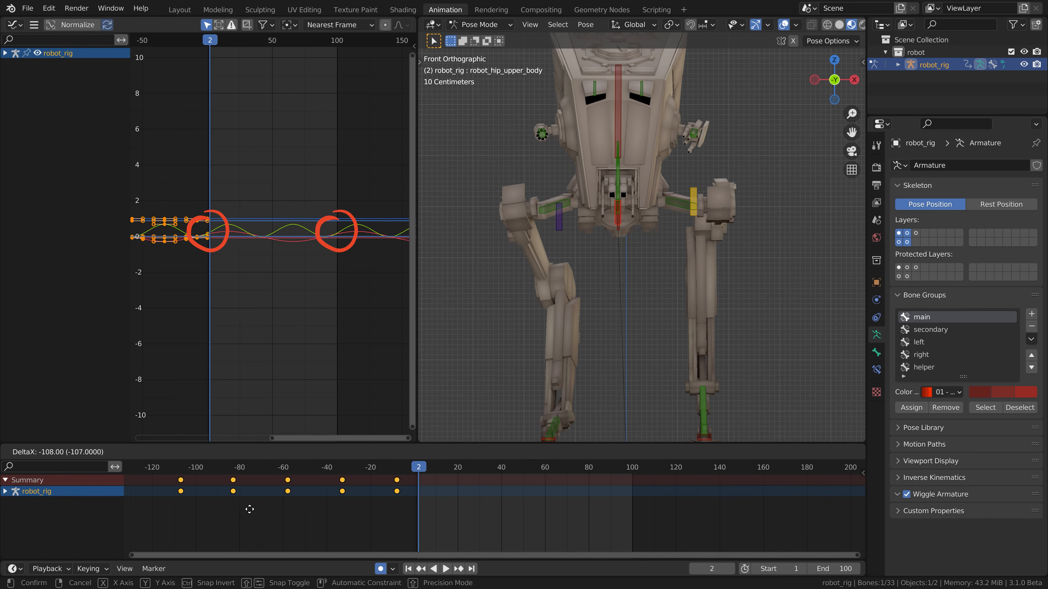
right_click(520, 525)
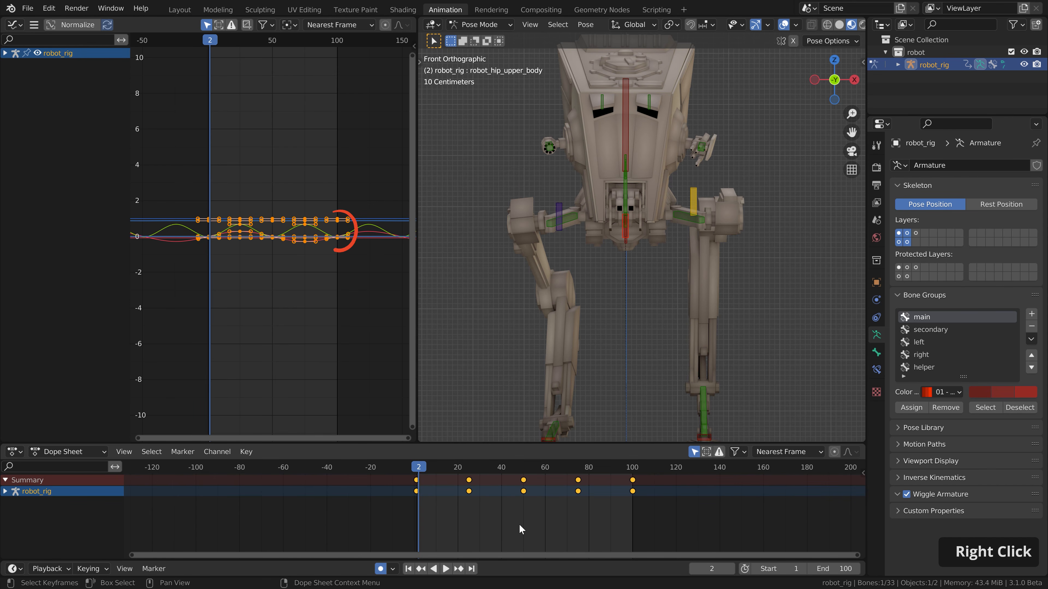
key("g")
left_click(484, 525)
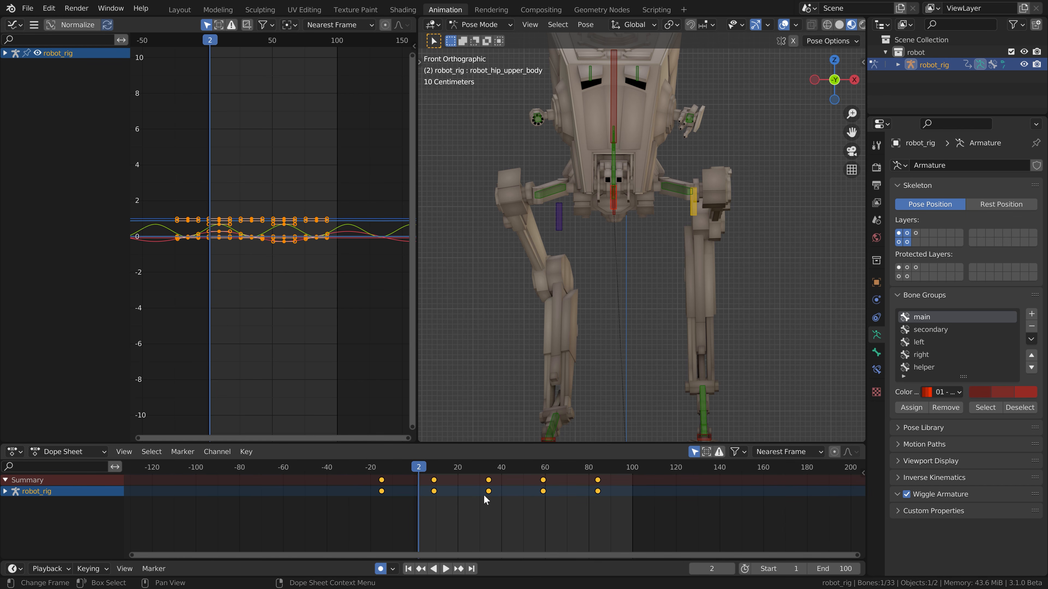
right_click(493, 497)
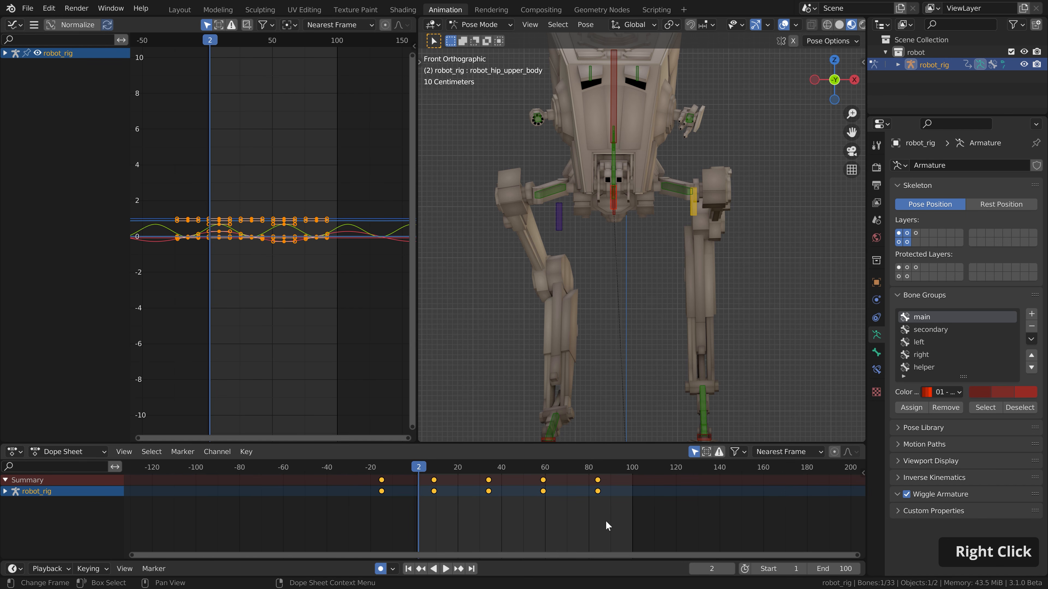
key("s")
right_click(516, 514)
key("g")
right_click(544, 511)
key("g")
left_click(532, 510)
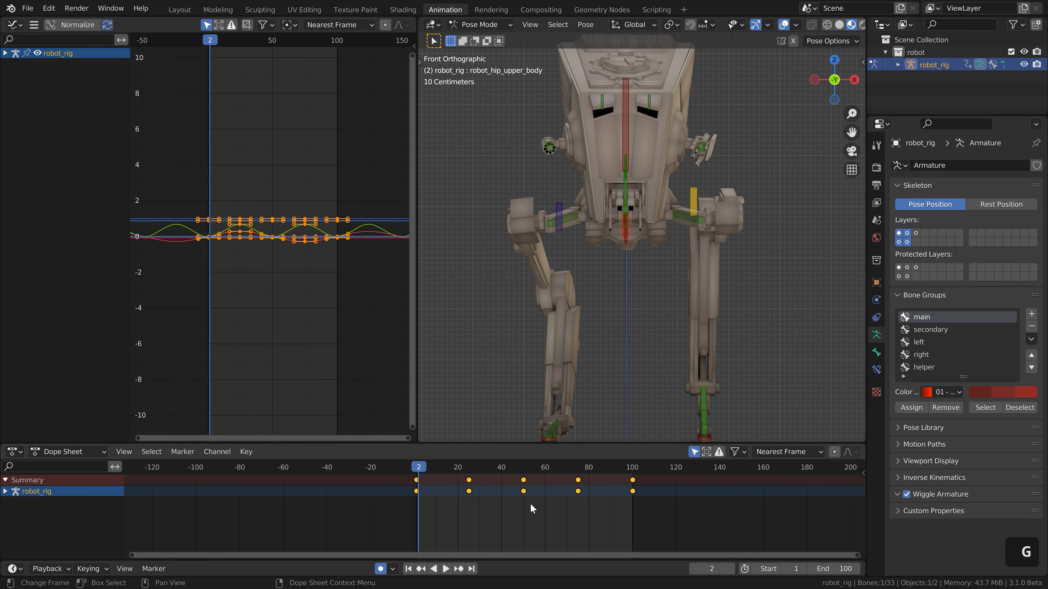
Step: Shift all robot_hip_rotation keyframes about 11 frames earlier and play back the walk cycle
key("space")
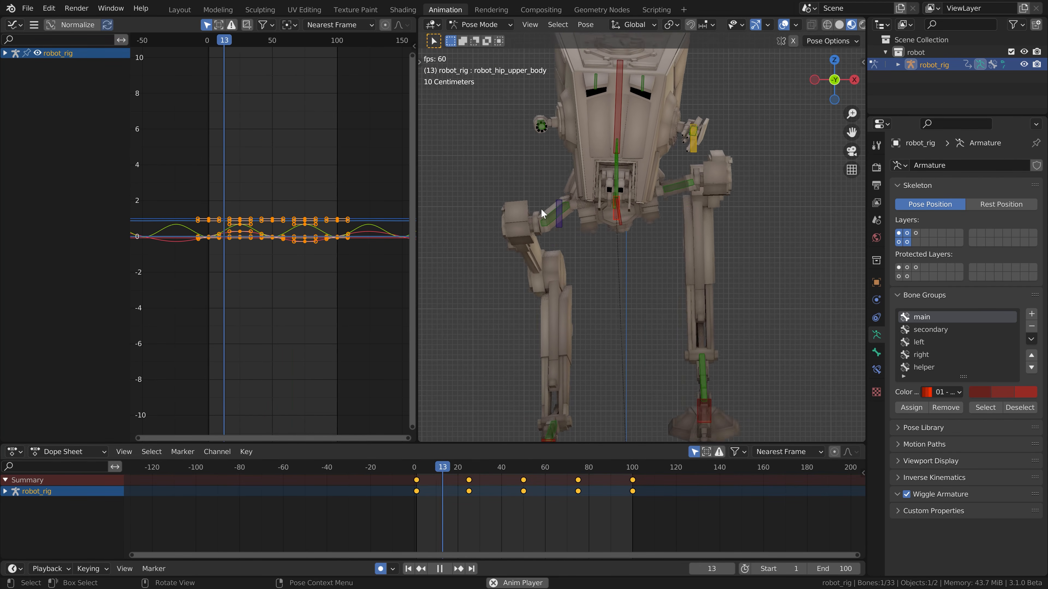
key("space")
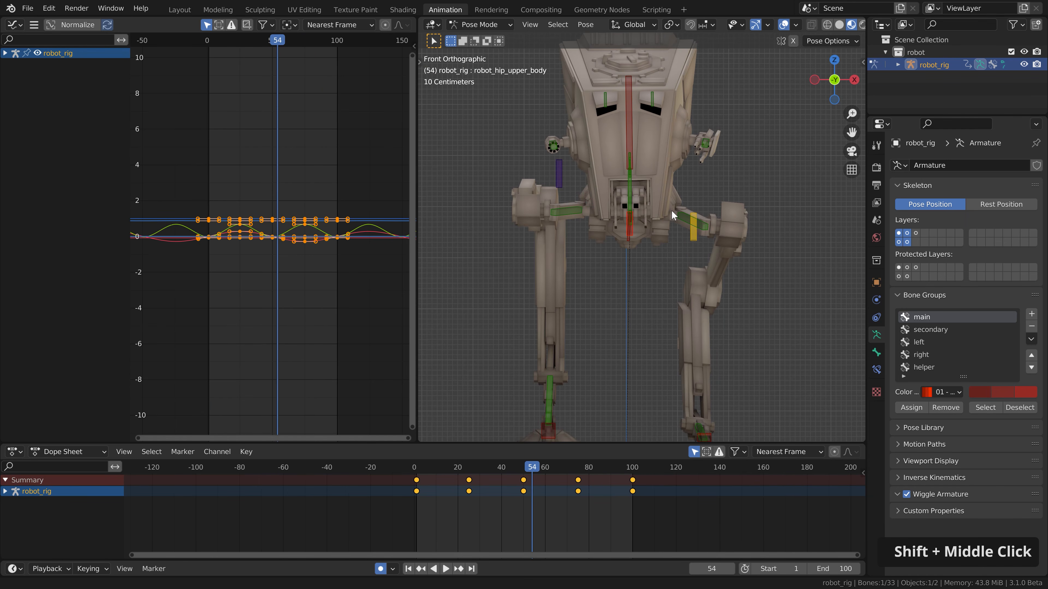
middle_click_drag(671, 210, 651, 224, "shift")
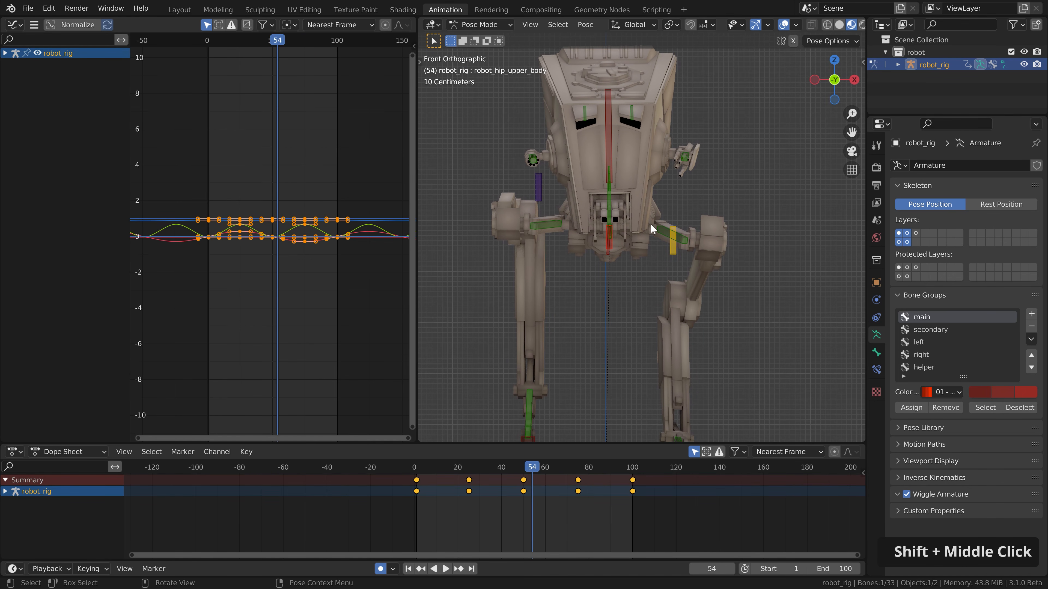
left_click(610, 253)
mouse_move(419, 470)
left_mouse_down()
mouse_move(443, 472)
mouse_move(412, 473)
mouse_move(427, 474)
left_mouse_up()
key("g")
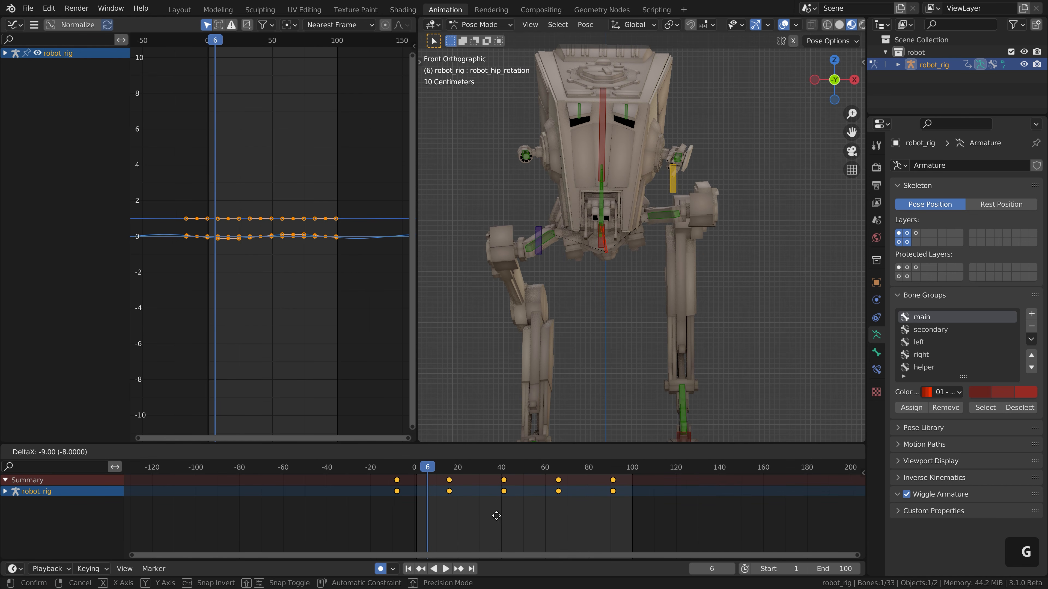
left_click(489, 508)
key("space")
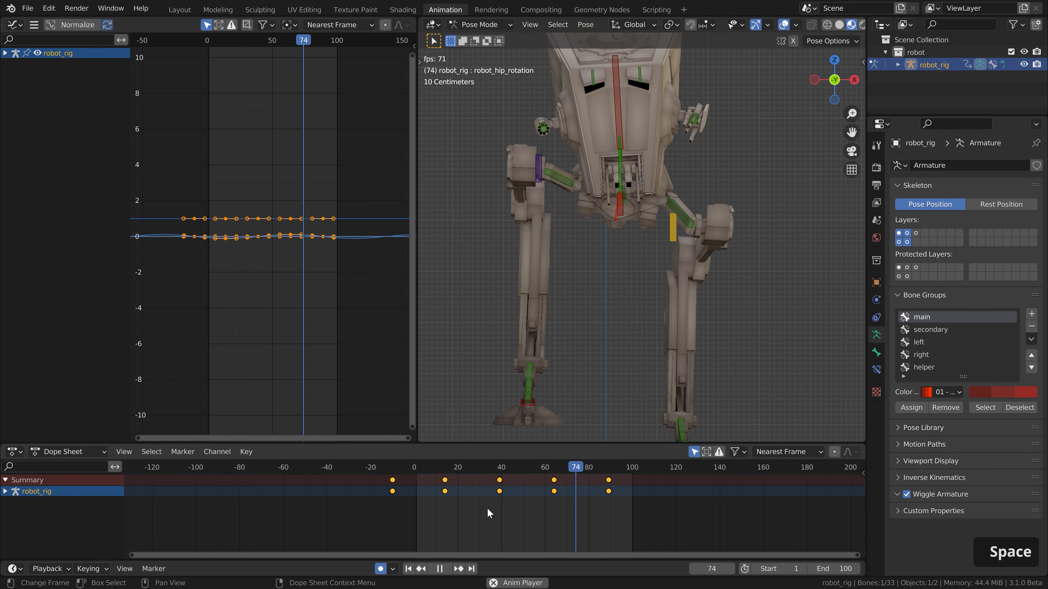
key("space")
Step: Shift the keyframes of robot_leg_hip_L and robot_leg_hip_R 9 frames earlier and play back the walk cycle
left_click(674, 238)
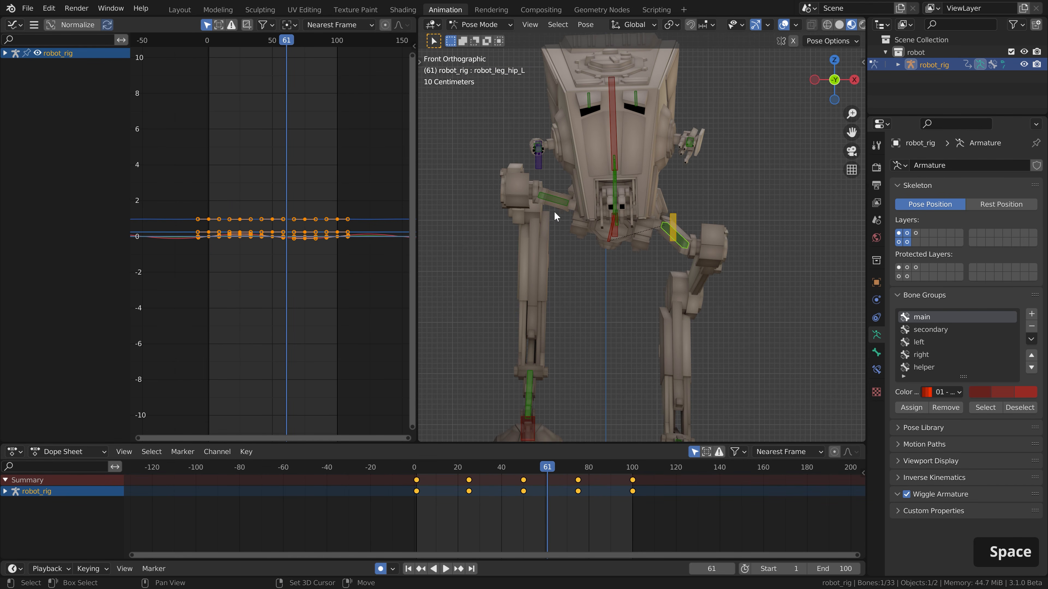
left_click(556, 201, "shift")
key("g")
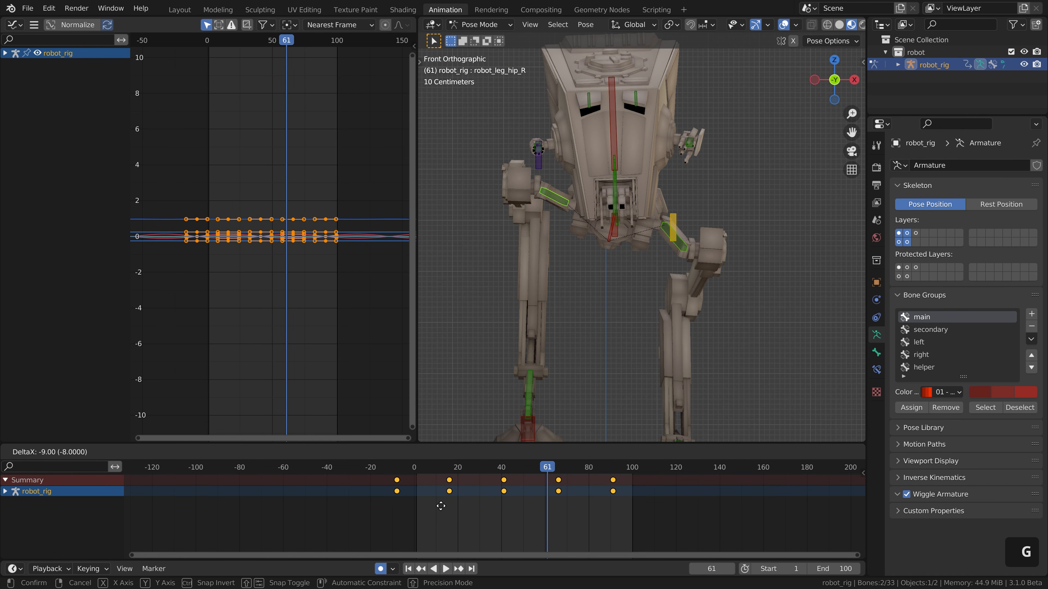
left_click(441, 506)
key("space")
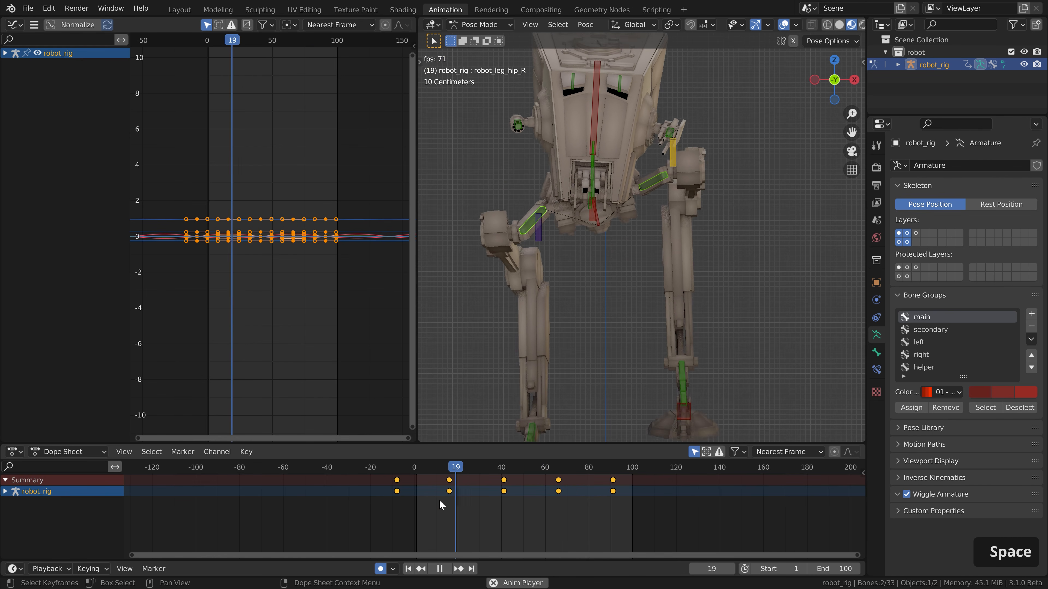
key("space")
Step: Shift the robot_head keyframes about 5 frames earlier in two small moves, playing back the motion after each
left_click(617, 109)
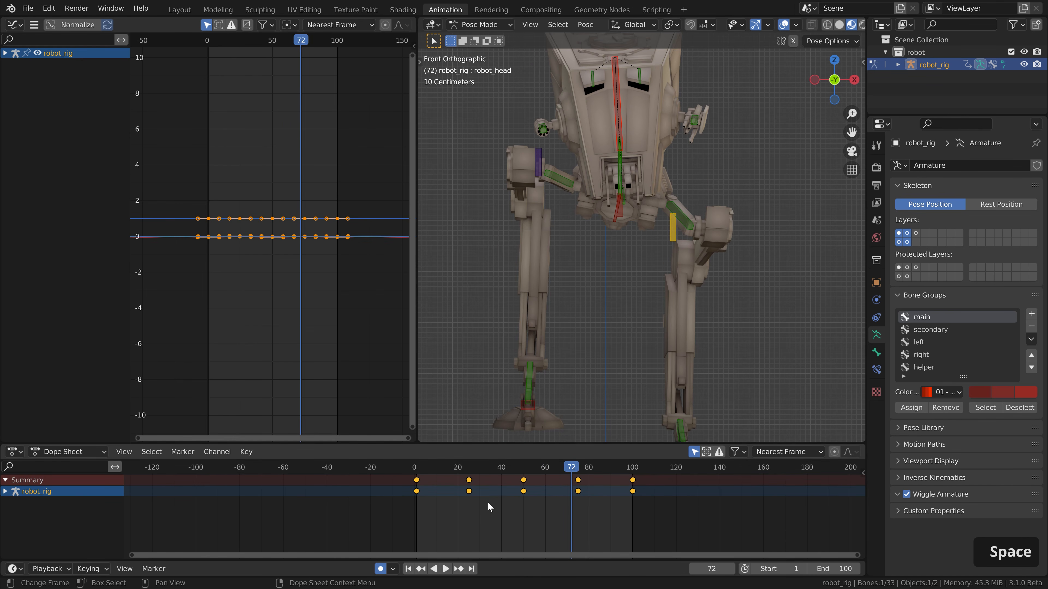
key("g")
left_click(481, 502)
key("space")
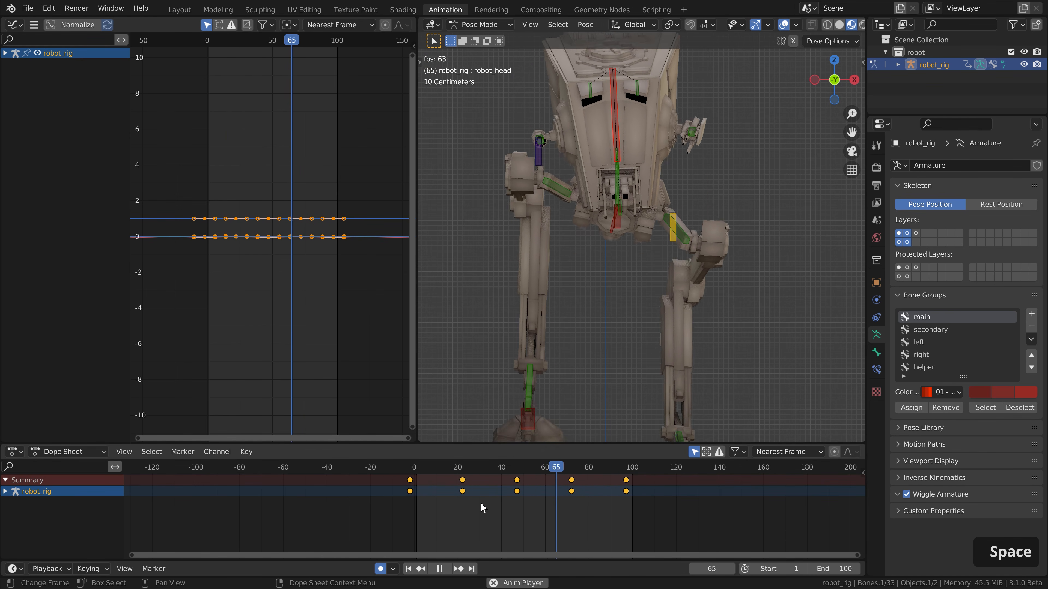
key("space")
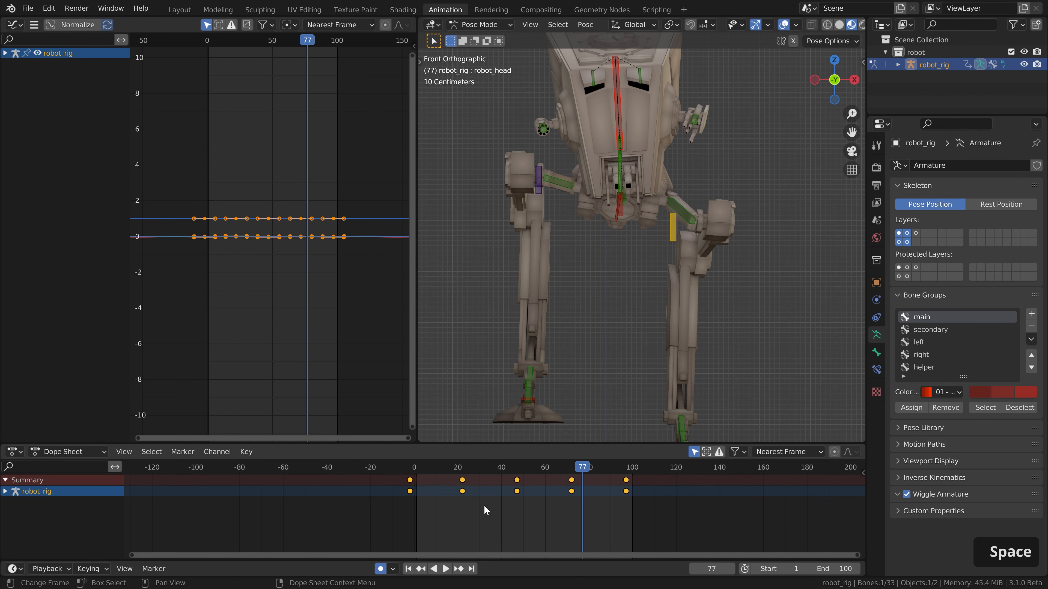
key("g")
left_click(479, 505)
key("space")
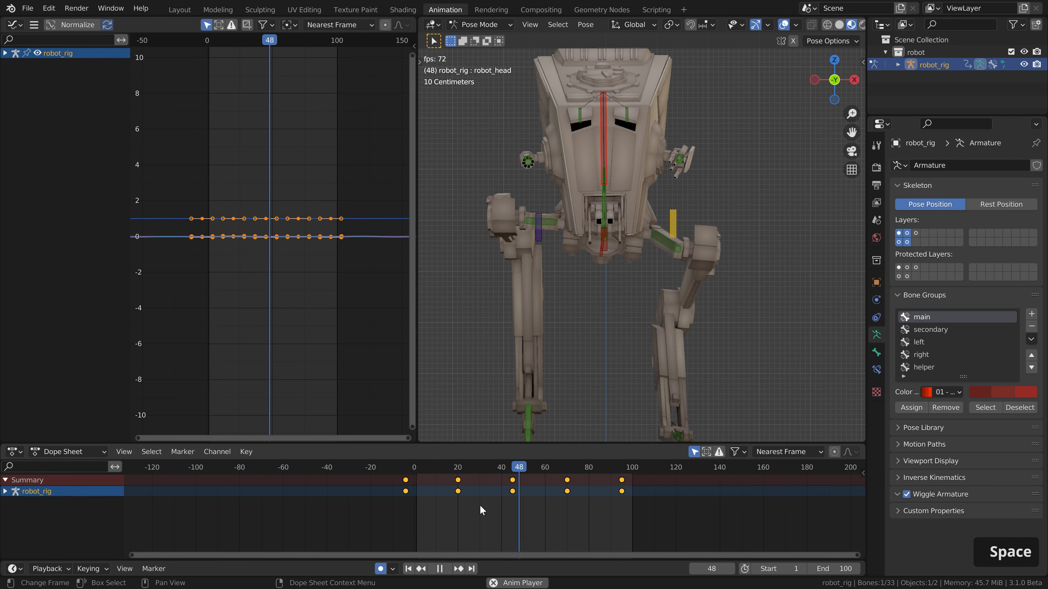
key("space")
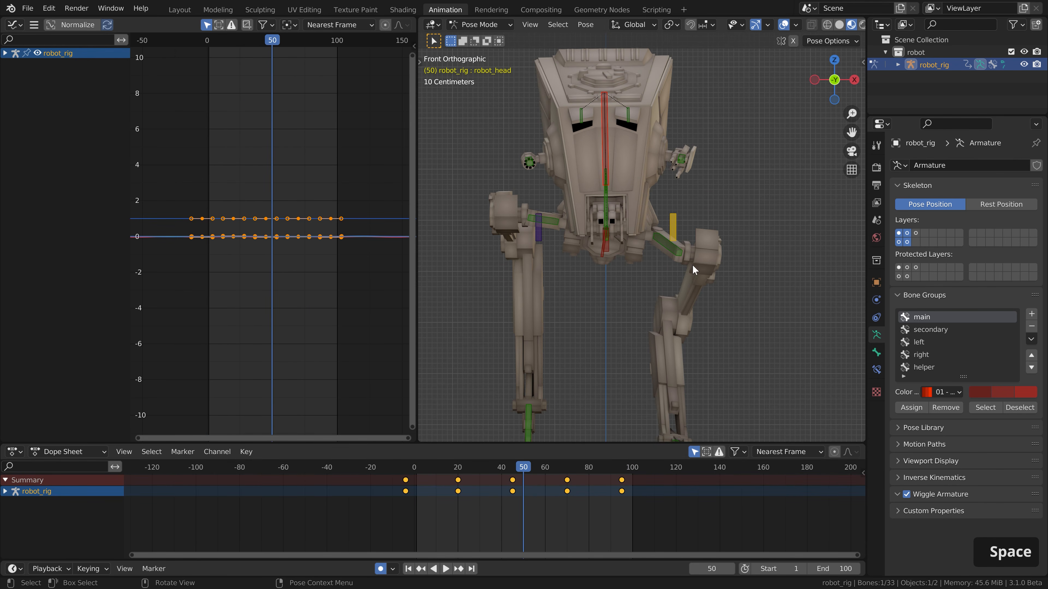
Step: In right side view, shift the keyframes of robot_cable_1 about 2 frames earlier
key("KP_3")
scroll(678, 250, "up", 4)
middle_click_drag(655, 185, 619, 232, "shift")
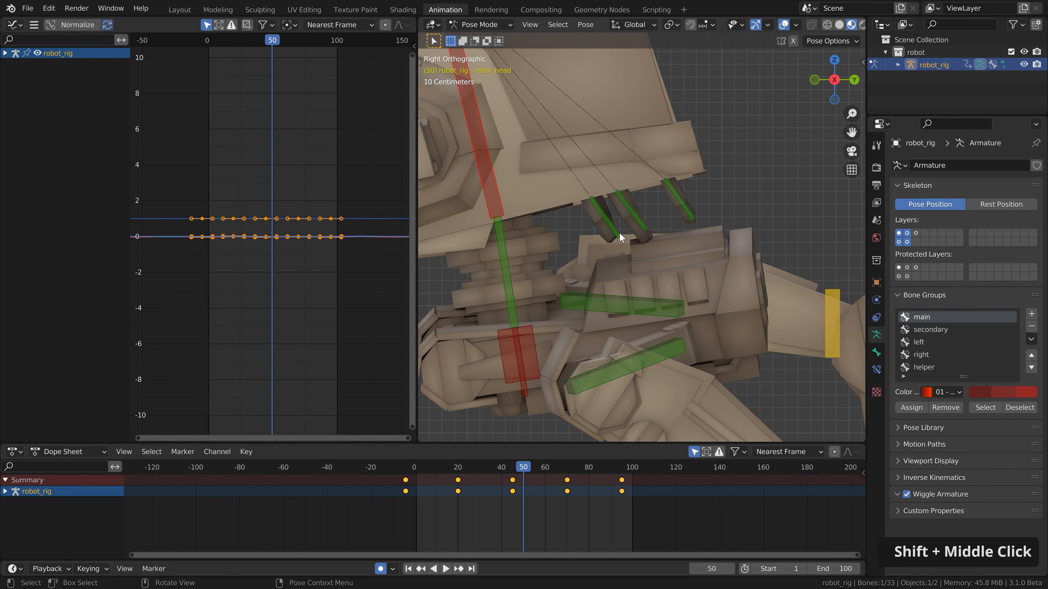
scroll(617, 233, "down", 3)
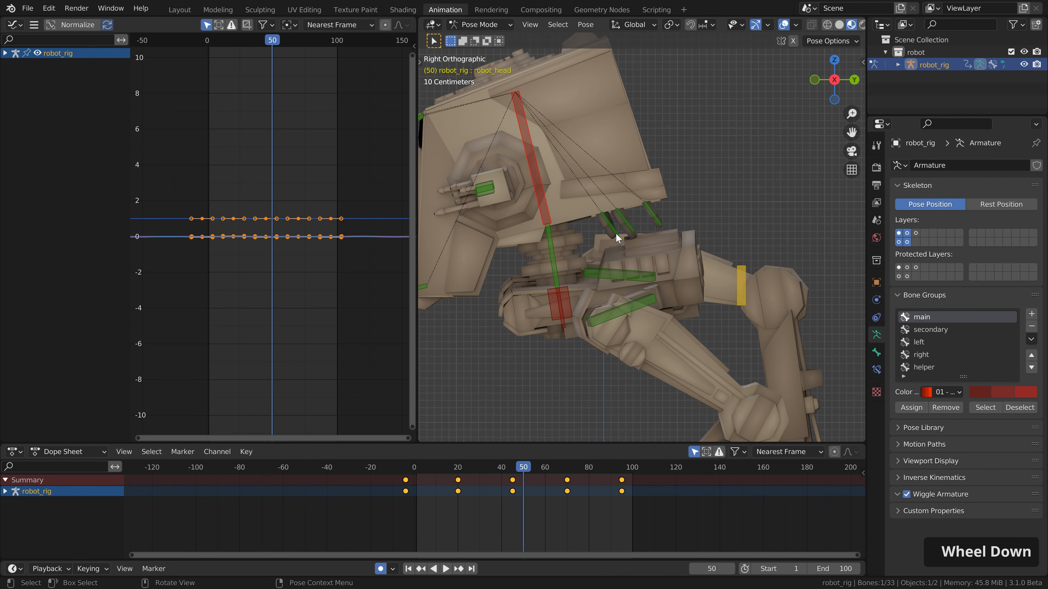
scroll(604, 223, "up", 2)
left_click(603, 223)
key("g")
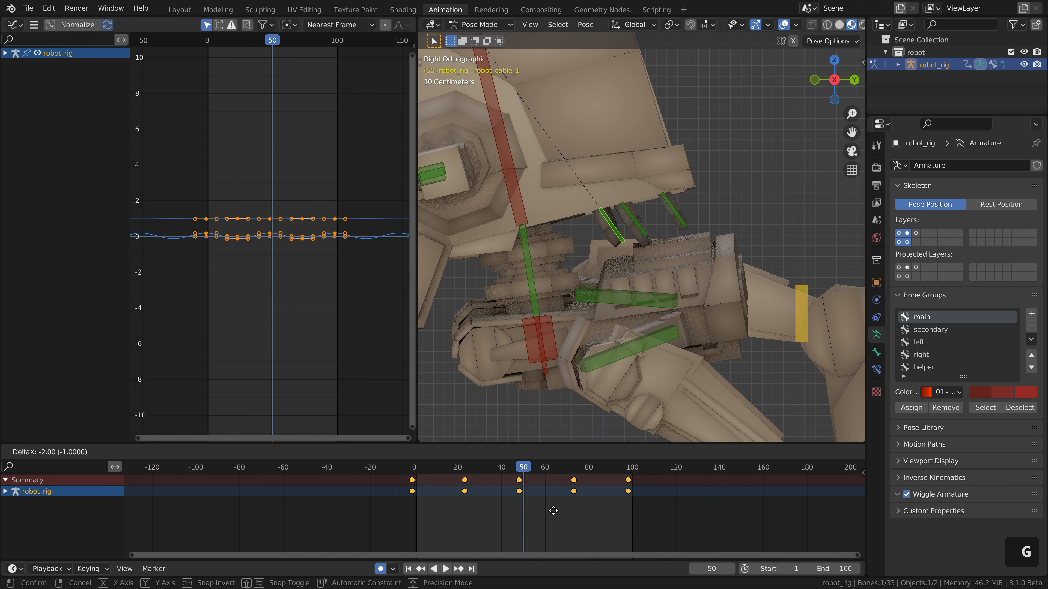
left_click(549, 507)
Step: Shift the keyframes of robot_cable_2 about 9 frames earlier and those of robot_cable_3 about 12 frames earlier
left_click(637, 223)
key("g")
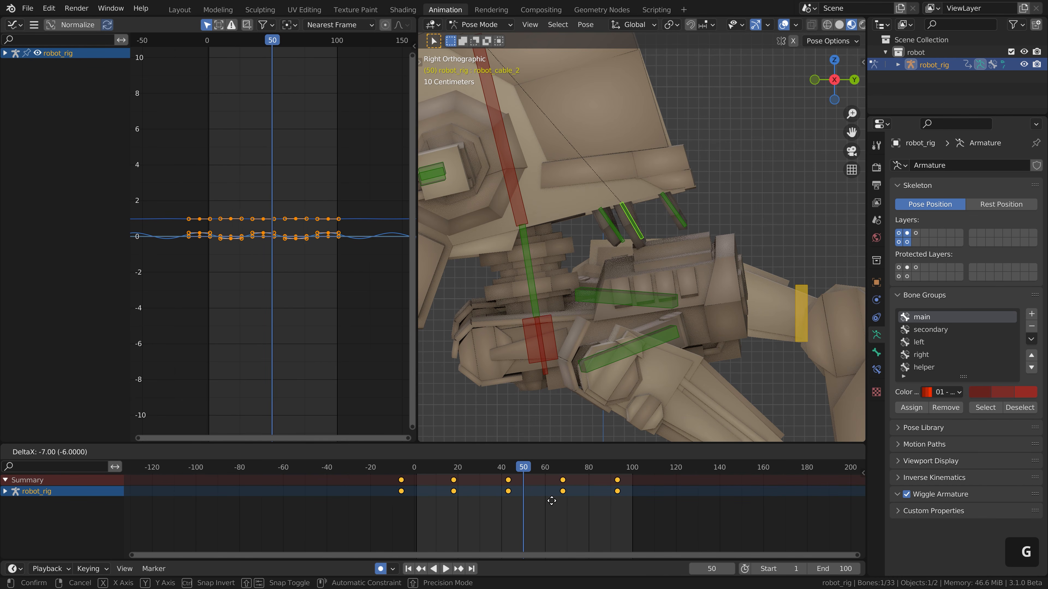
left_click(546, 498)
left_click(681, 213)
key("g")
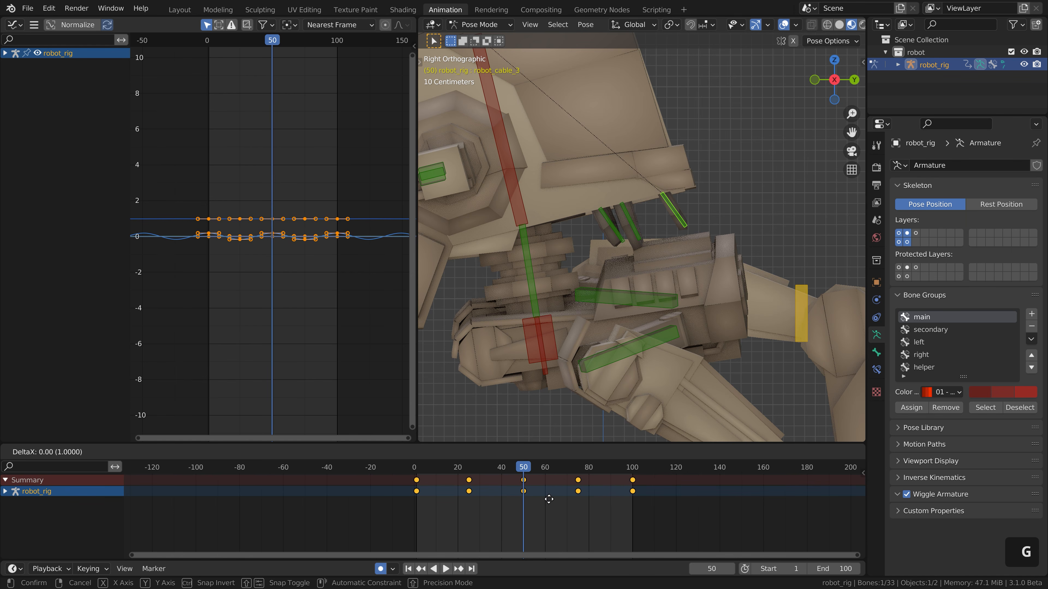
left_click(522, 495)
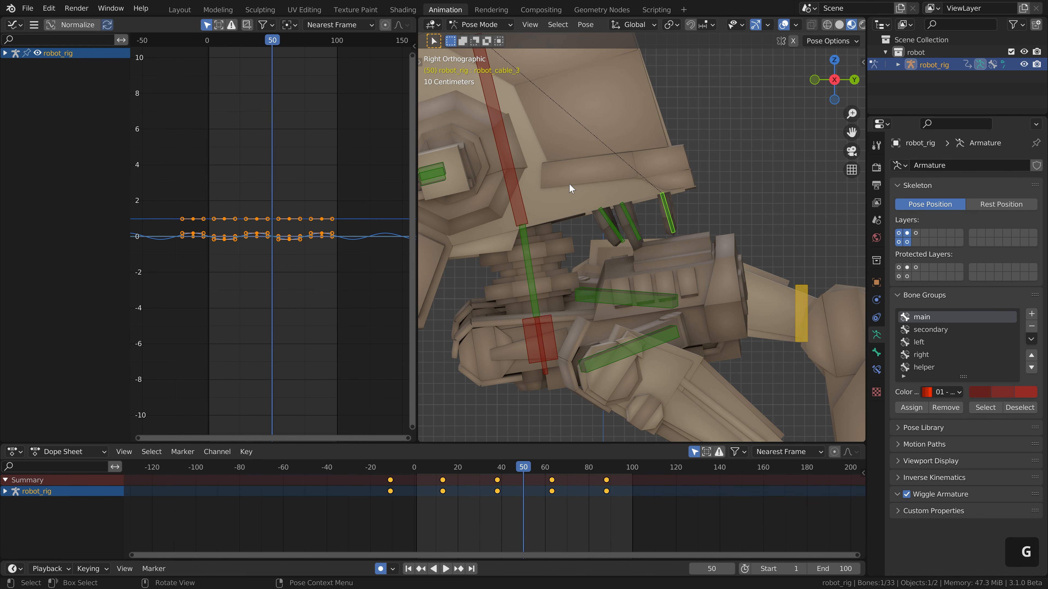
Step: Shift the keyframes of robot_cable_1, robot_cable_2 and robot_cable_3 together about 7 frames earlier in two moves, playing back the motion after each
left_click_drag(675, 245, 676, 245)
key("g")
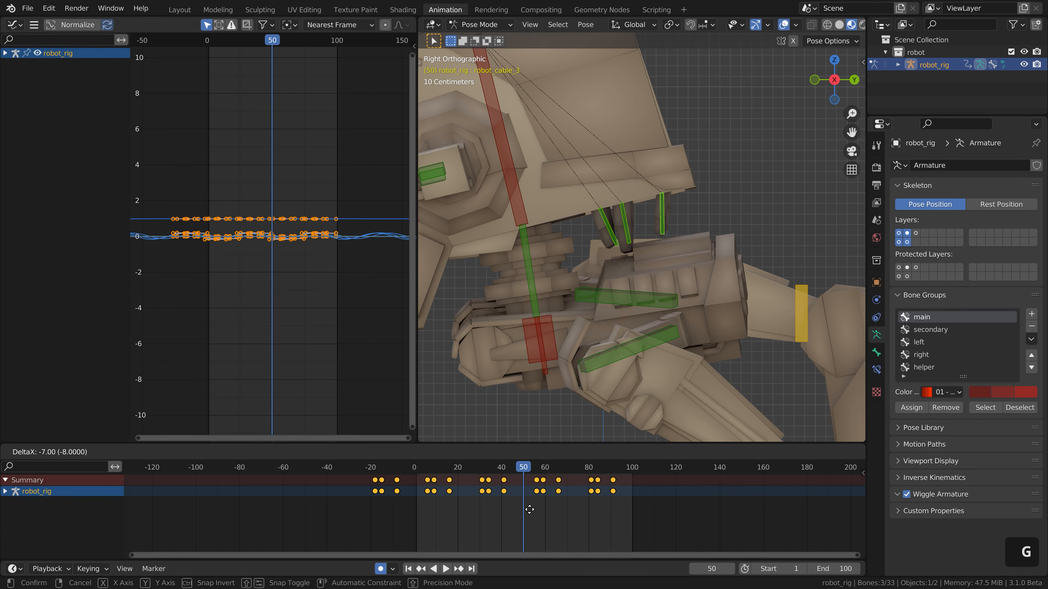
left_click(523, 509)
key("space")
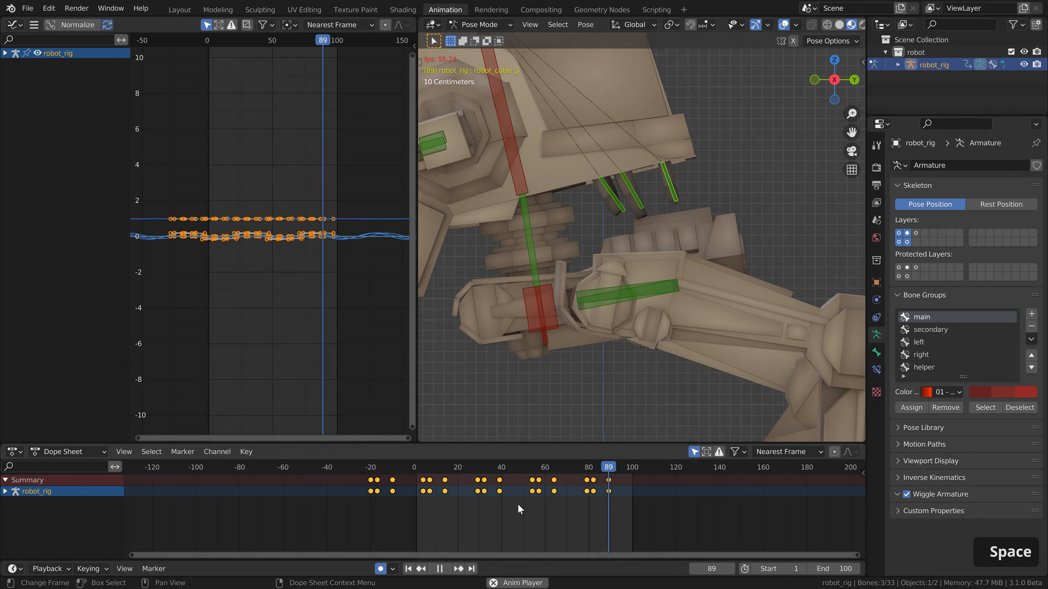
key("g")
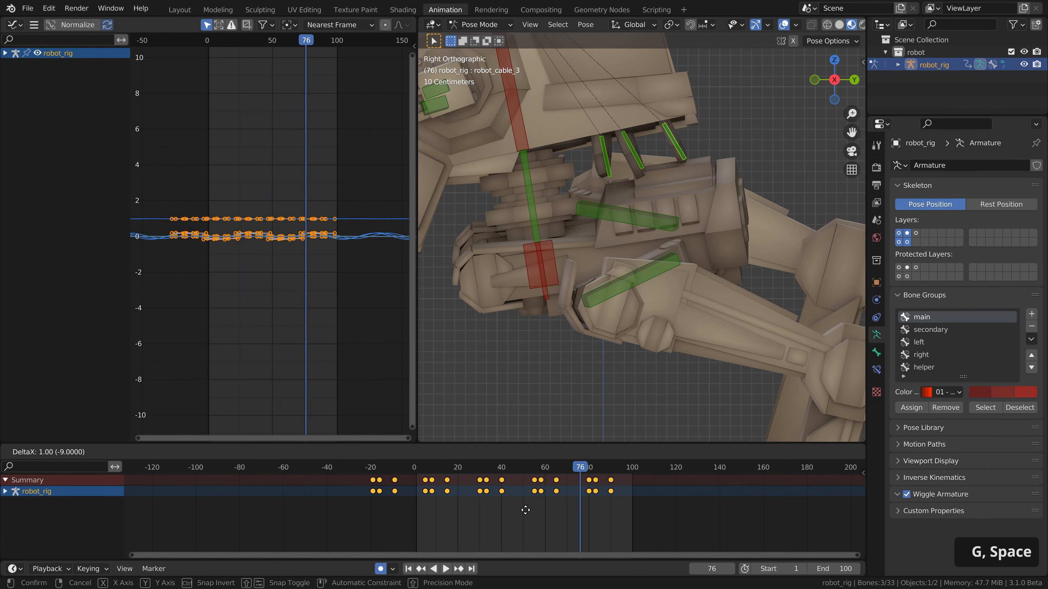
left_click(524, 505)
key("space")
scroll(601, 326, "down", 5)
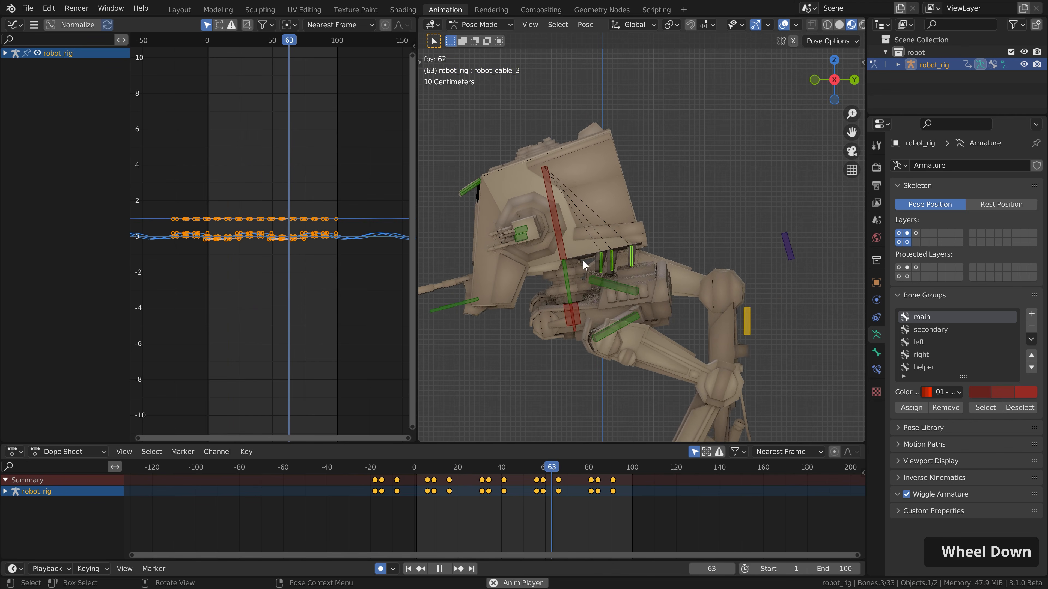
middle_click_drag(590, 348, 620, 245, "shift")
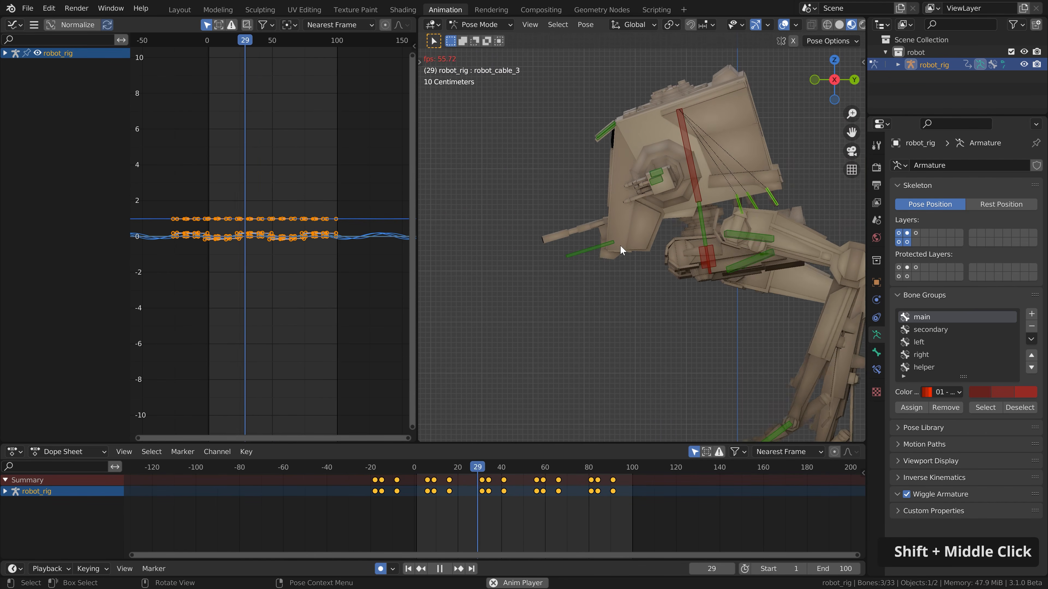
key("space")
Step: Shift the keyframes of robot_weapon_front about 8 frames earlier and play back the motion
scroll(600, 260, "down", 2)
left_click(599, 254)
scroll(613, 241, "up", 2)
key("g")
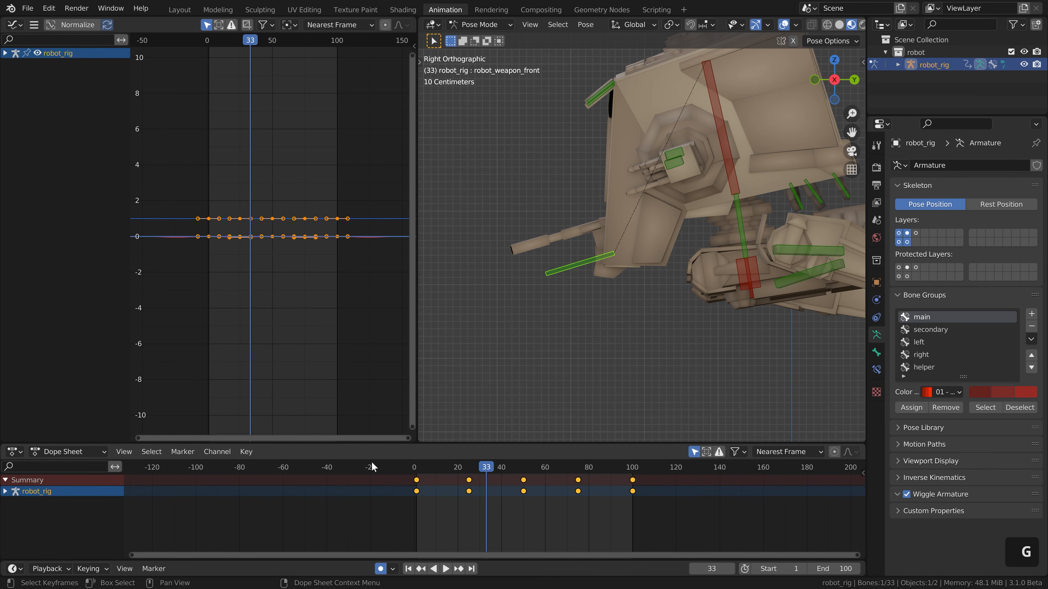
left_click(418, 467)
key("space")
key("g")
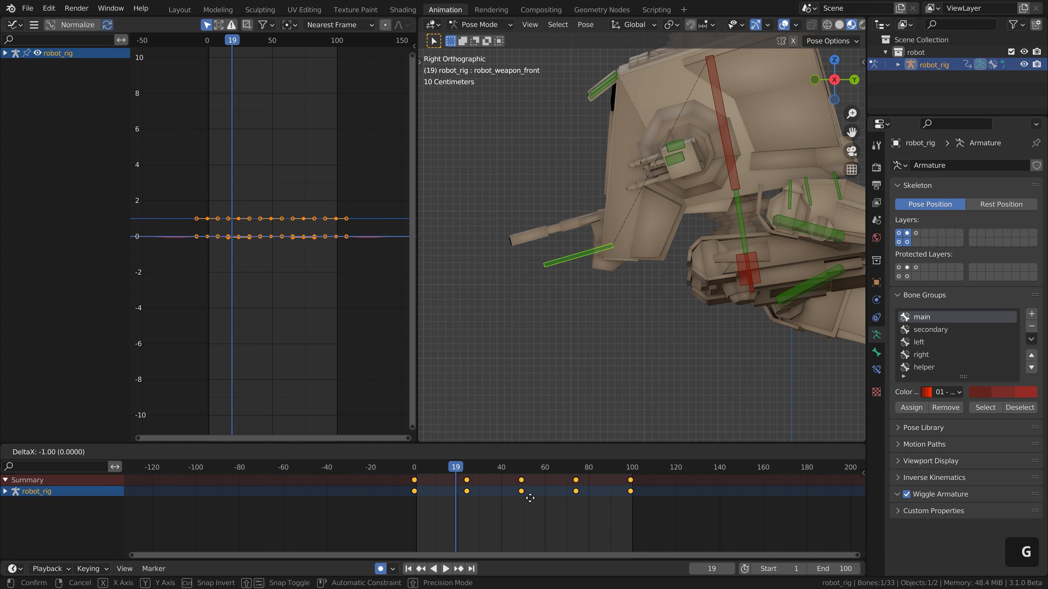
left_click(512, 497)
key("space")
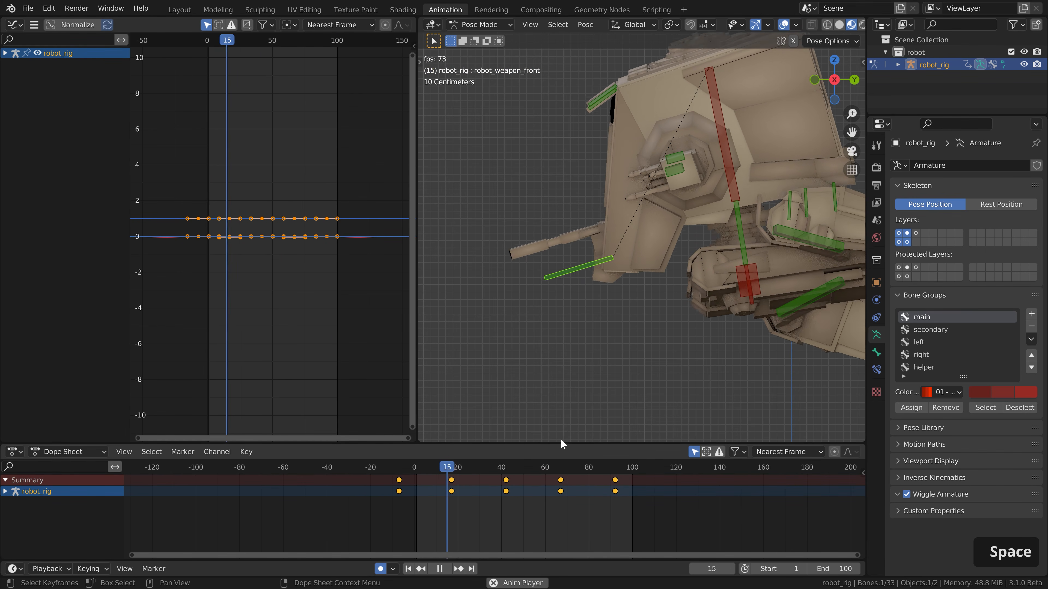
key("space")
Step: Shift the keyframes of robot_weapon_L and robot_weapon_R together about 10 frames earlier and play back the motion
scroll(619, 231, "up", 2, "shift")
left_click(624, 233, "shift")
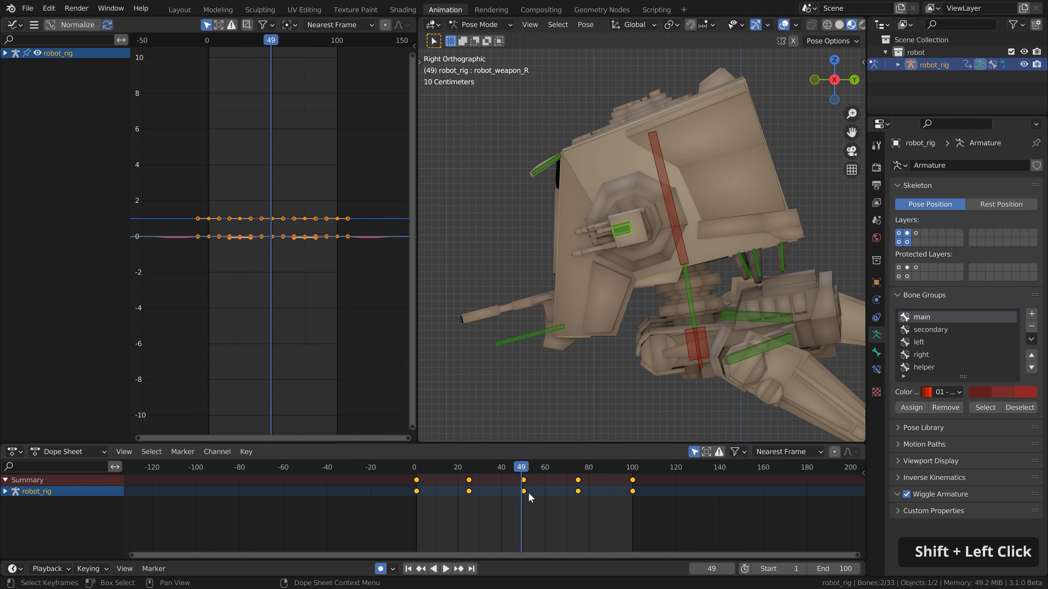
key("g")
left_click(512, 504)
key("space")
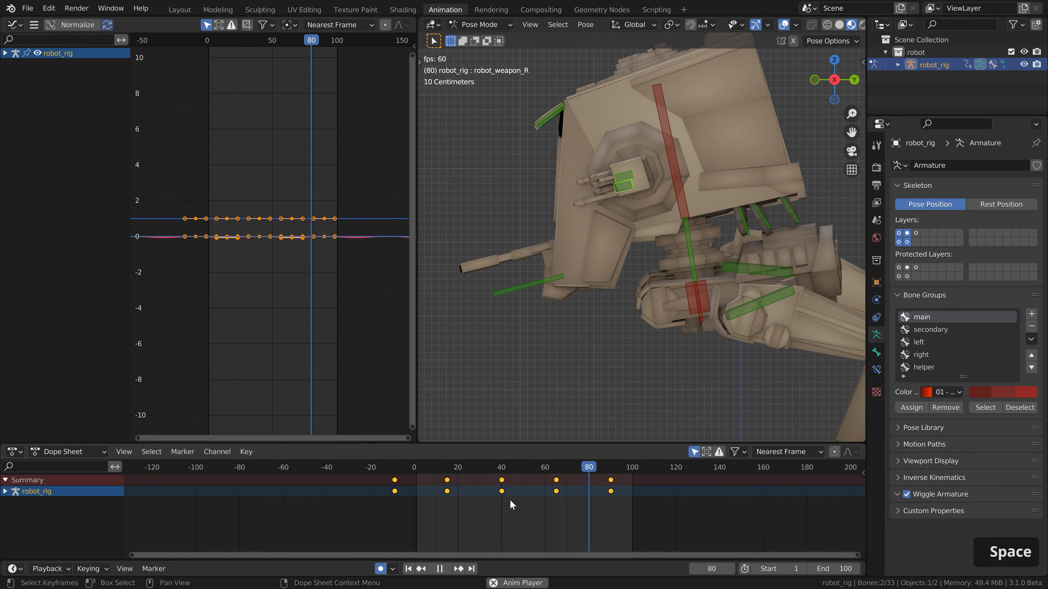
key("space")
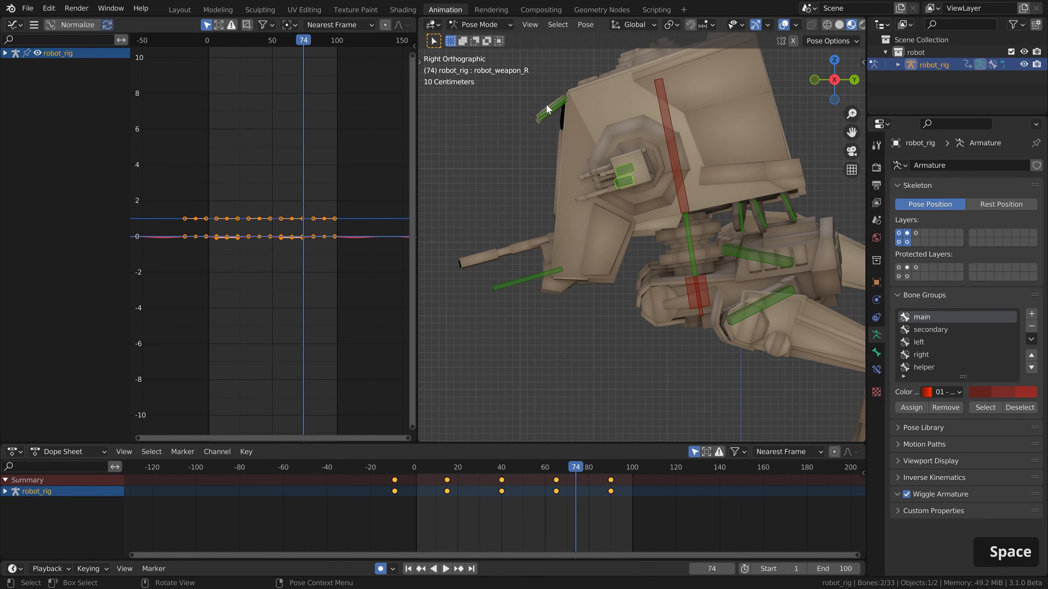
Step: Shift the keyframes of robot_hatch_L and robot_hatch_R together about 12 frames earlier and start playback
left_click_drag(554, 136, 555, 135)
key("g")
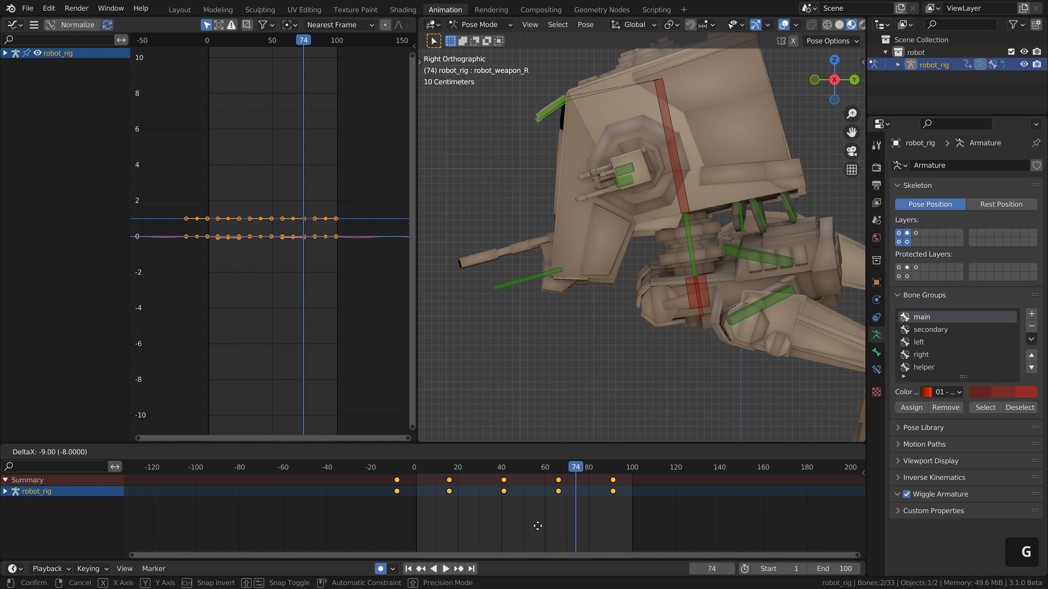
left_click(530, 525)
key("space")
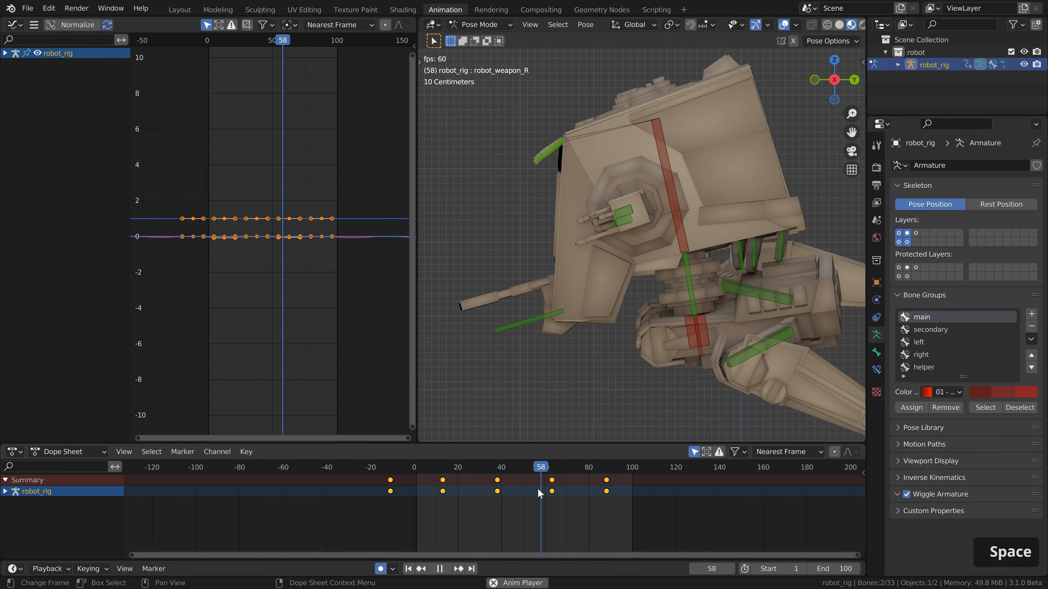
Step: Offset robot_hatch_R from the other hatch by moving its keyframes 3 frames later, and play back the walk from several angles
left_click(545, 123)
key("g")
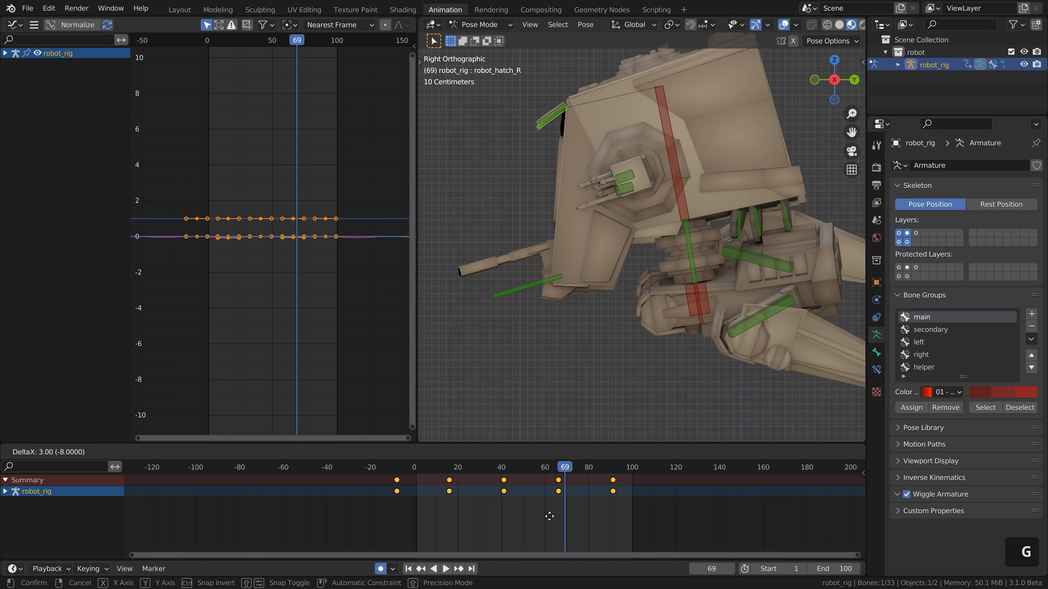
left_click(541, 515)
key("space")
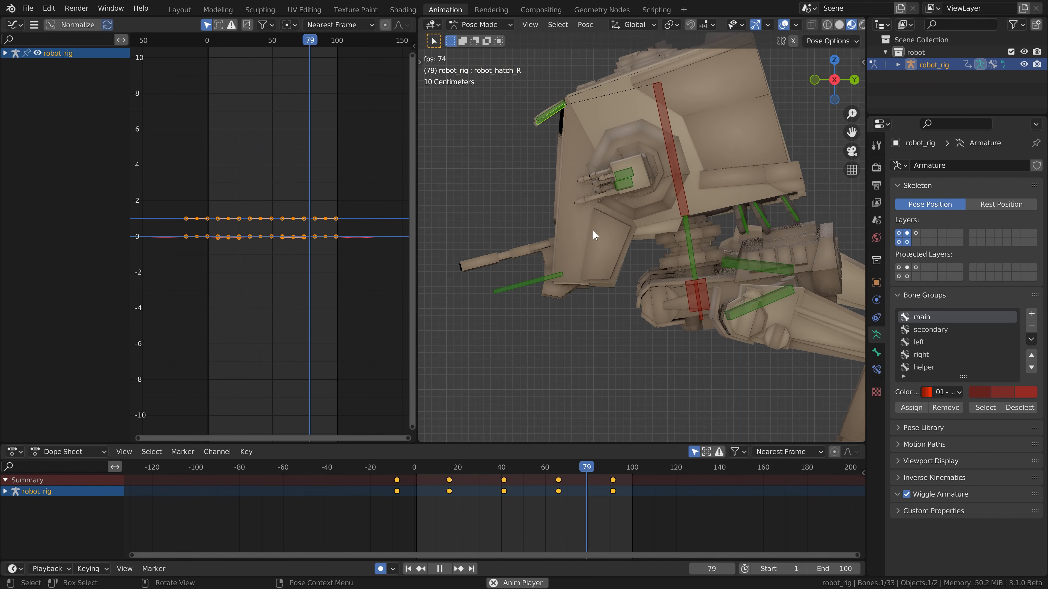
key("space")
middle_click_drag(566, 262, 656, 260)
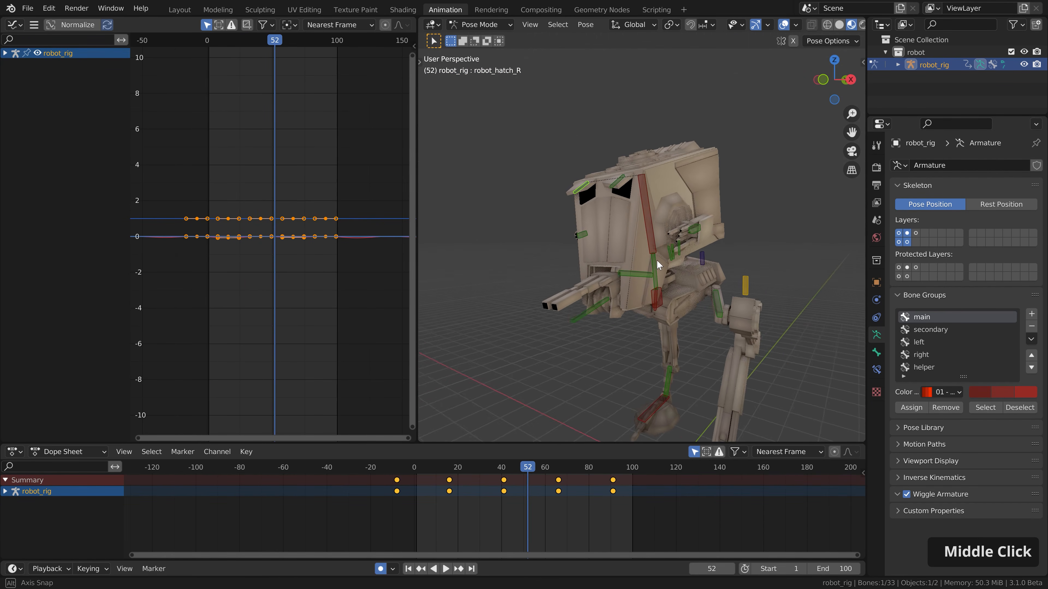
key("space")
key("space")
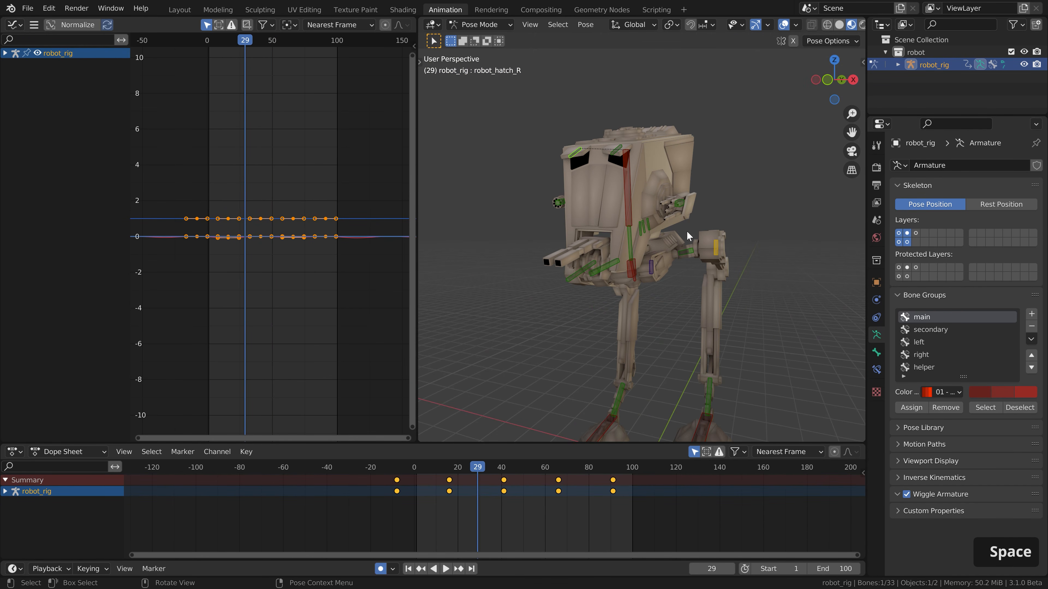
Step: Isolate the X Quaternion Rotation curve among the robot_weapon_L channels, and select all bones to show their curves in the graph
scroll(681, 207, "up", 2)
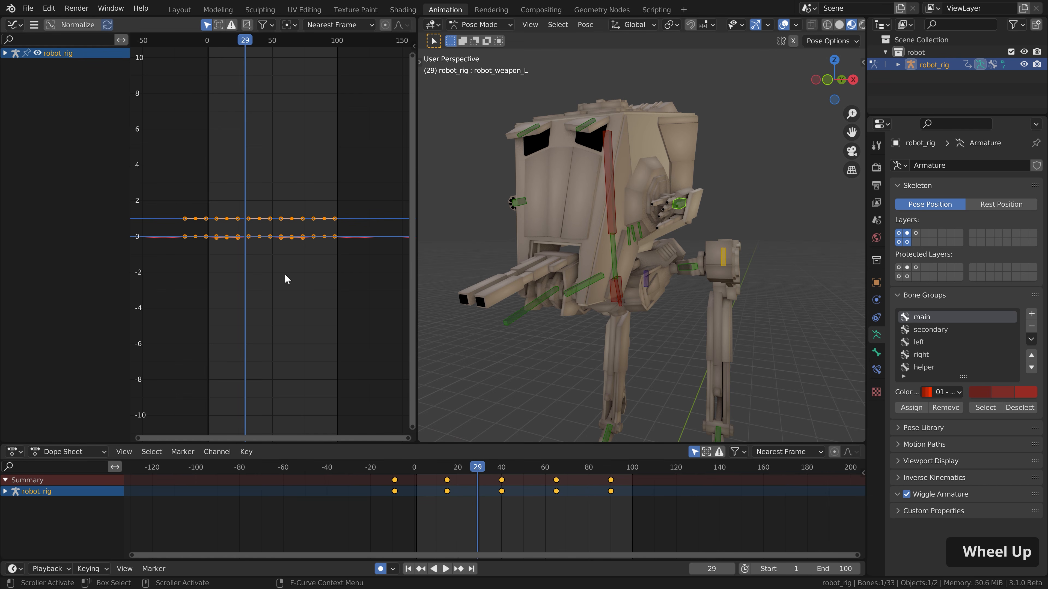
left_click(6, 53)
left_click(9, 64)
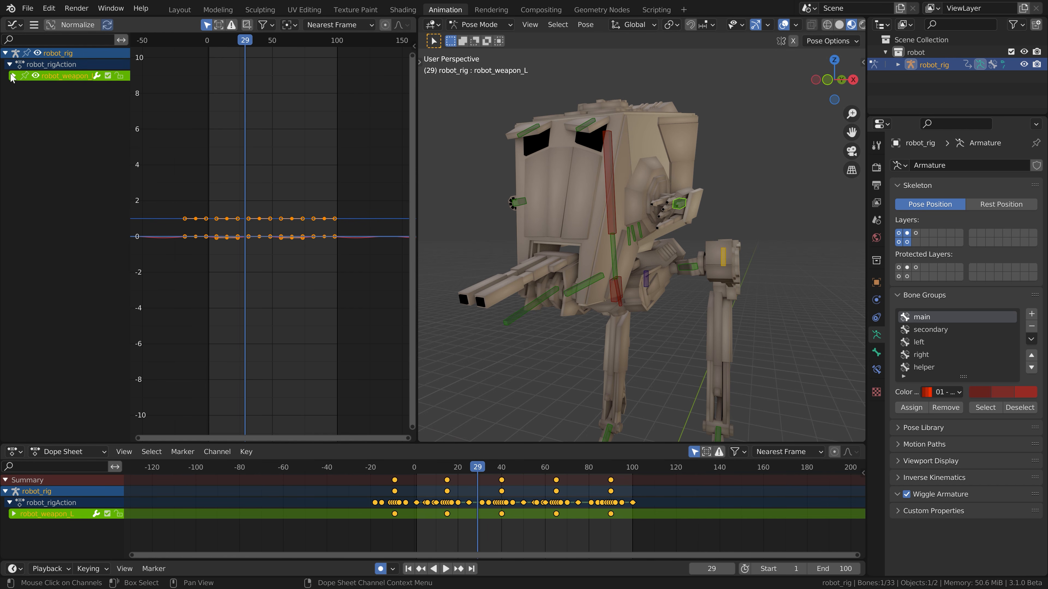
left_click(14, 75)
left_click(52, 132)
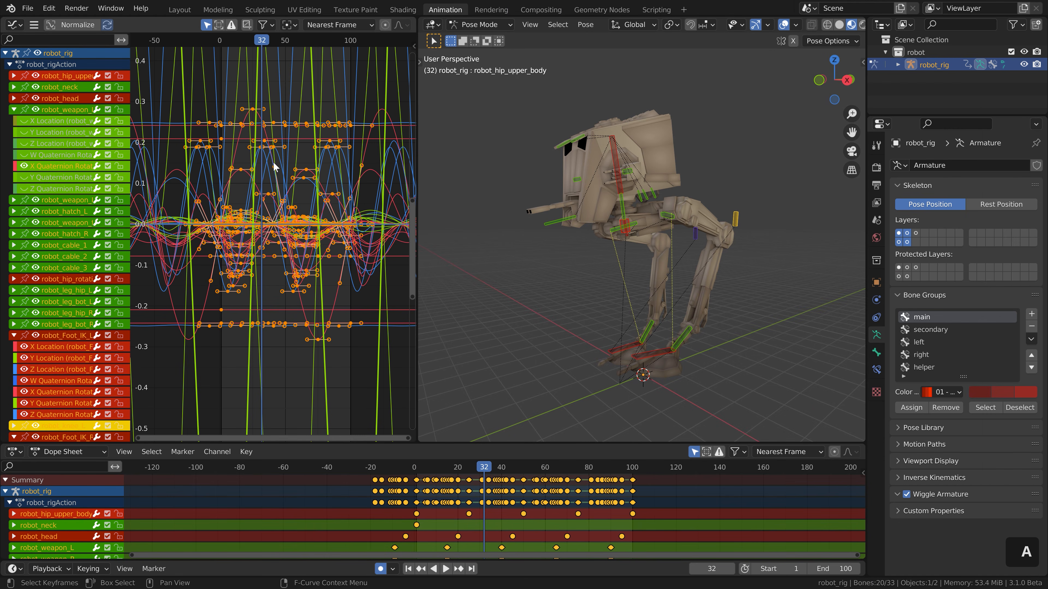
middle_click_drag(334, 194, 288, 236, "ctrl")
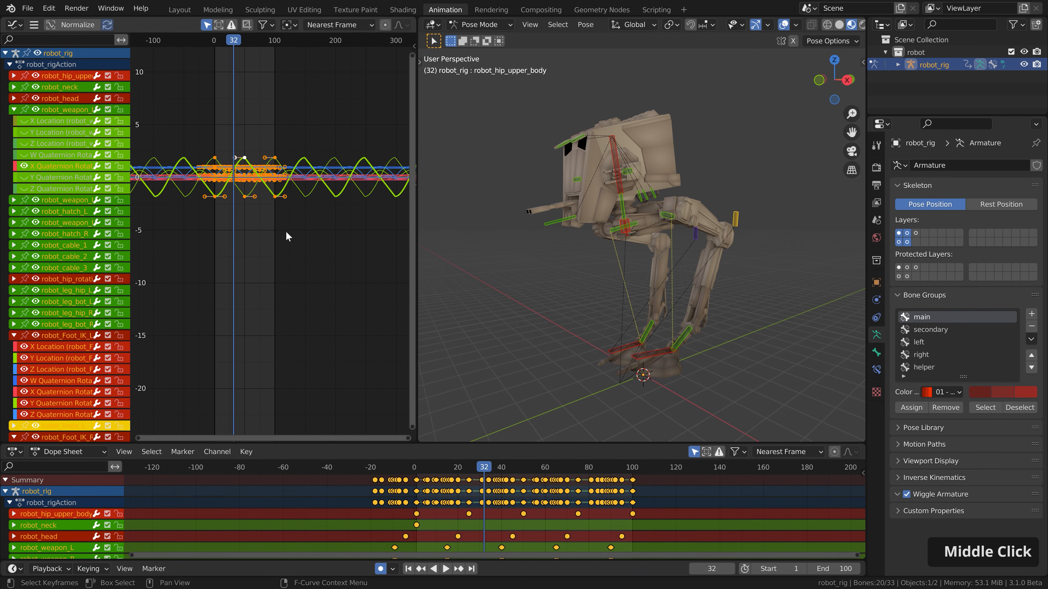
Step: Extend the scene's end frame to 618 and play the walk cycle beyond the original 100 frames
scroll(511, 533, "down", 4)
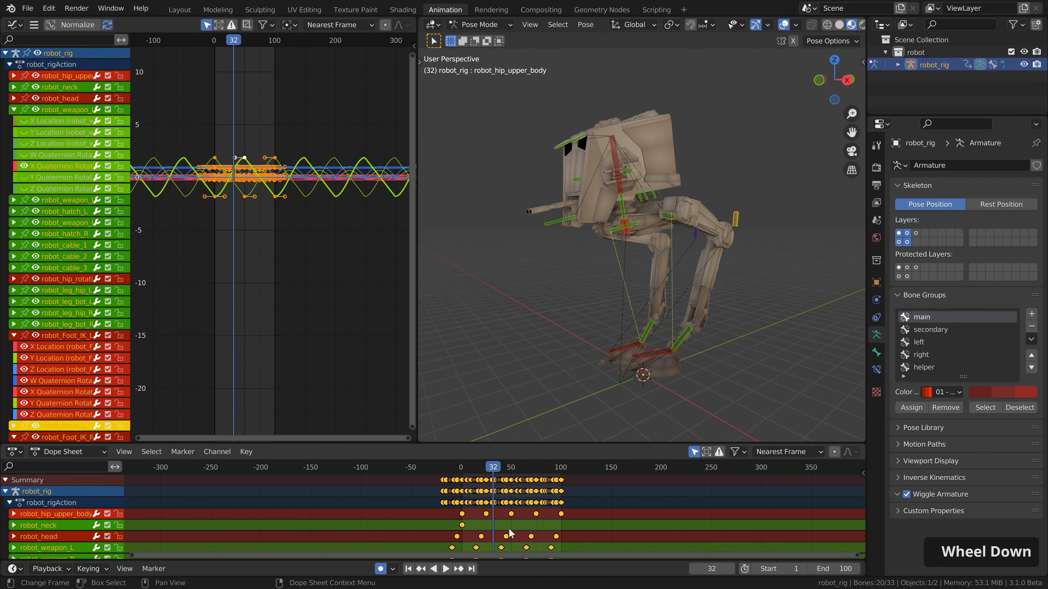
left_click_drag(837, 574, 924, 573)
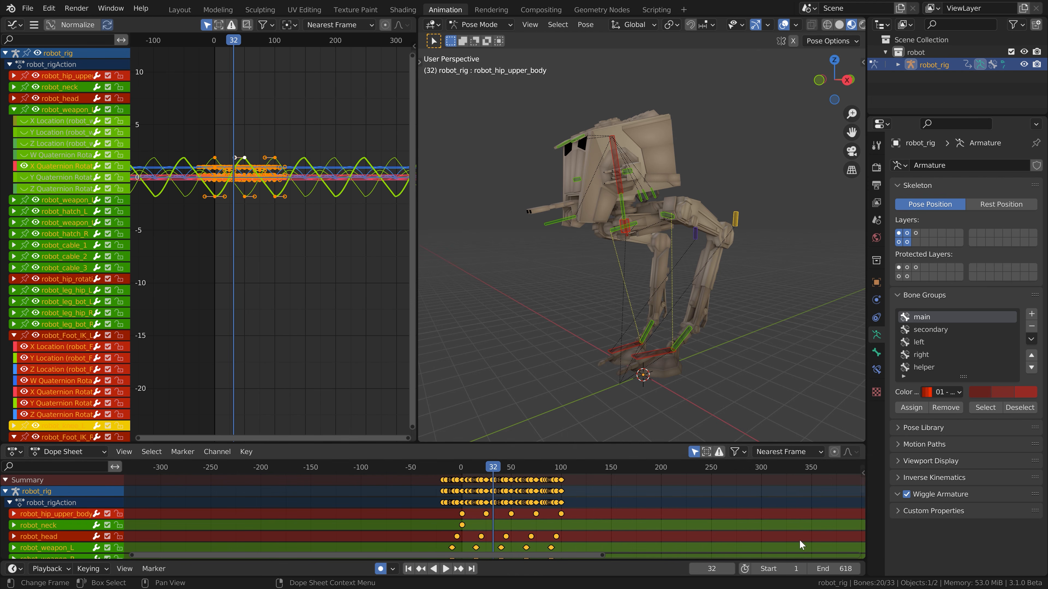
key("space")
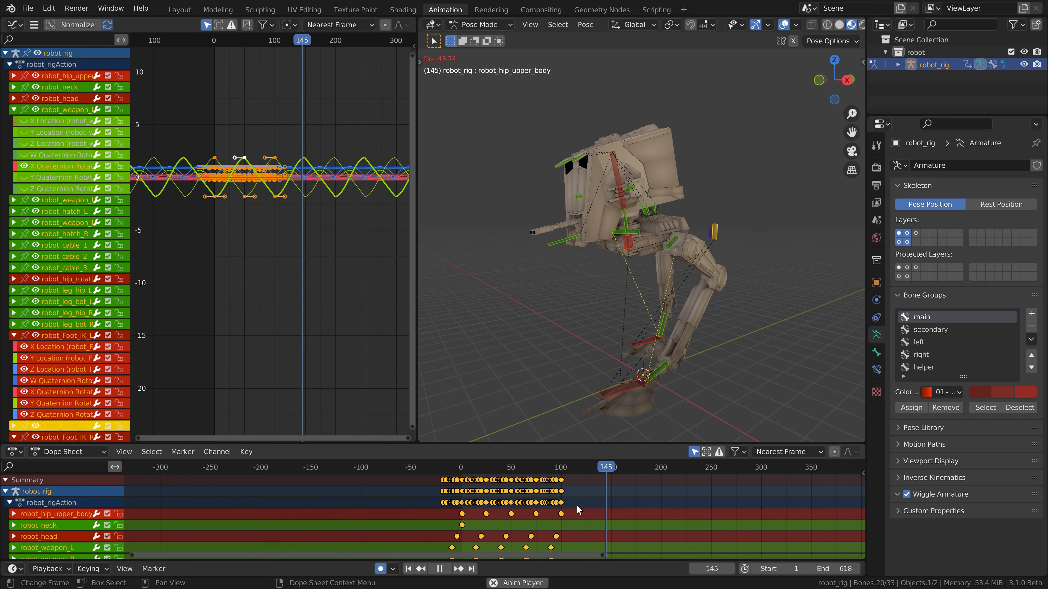
key("space")
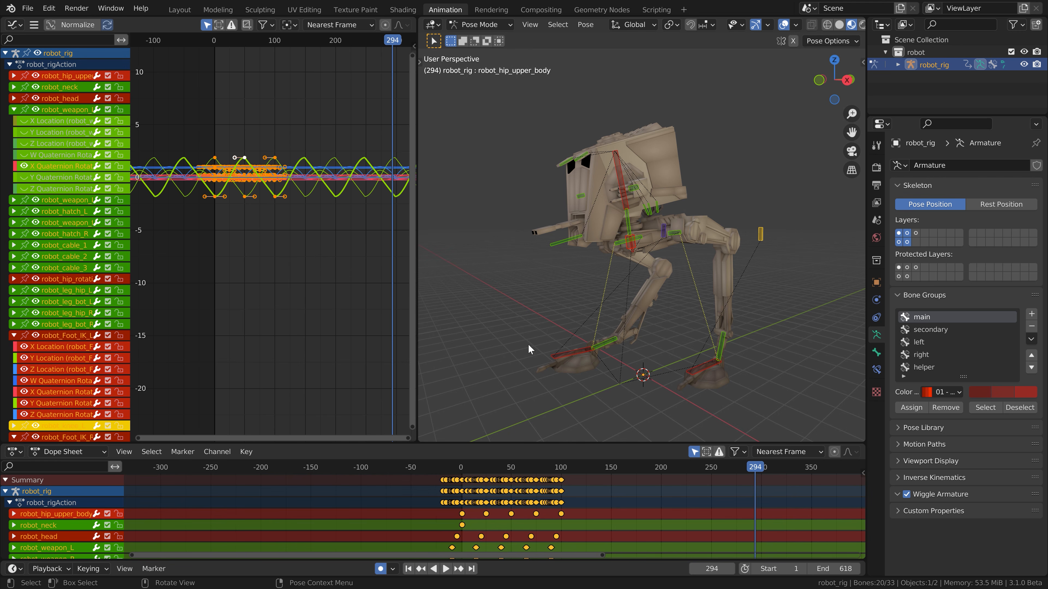
Step: Narrow the graph area, collapse the robot_rigAction channels, and split the Dope Sheet area with a Nonlinear Animation editor in its lower half
left_click_drag(418, 281, 214, 281)
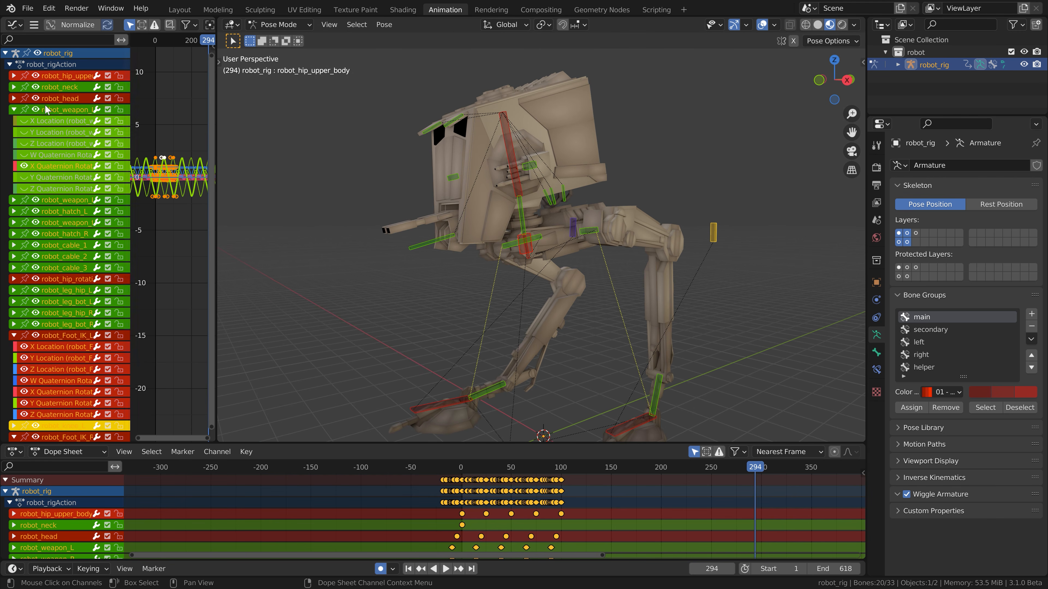
left_click(10, 64)
left_click_drag(29, 445, 8, 440)
left_click(14, 448)
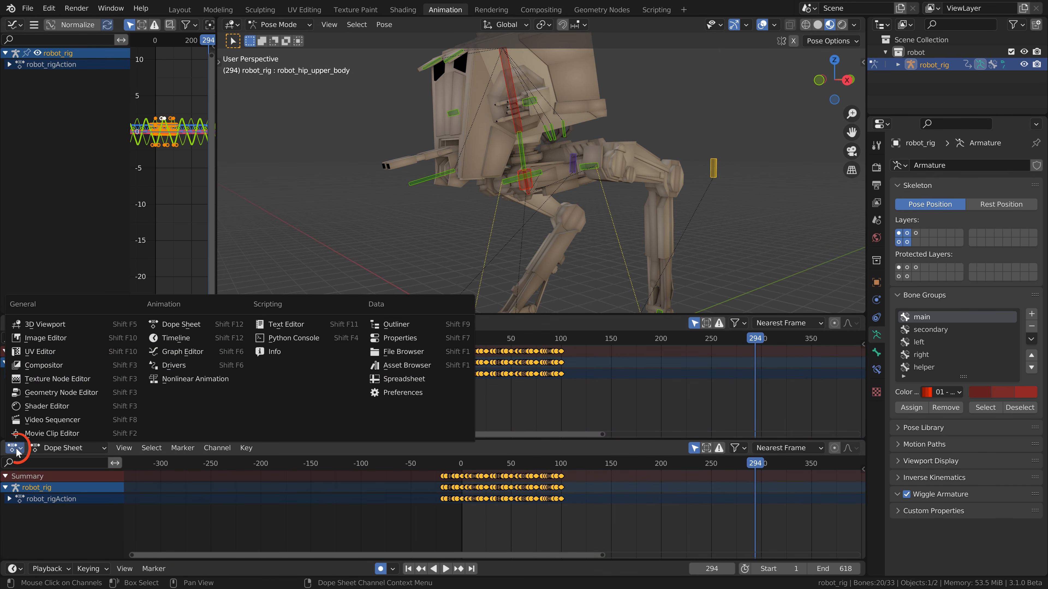
left_click(185, 377)
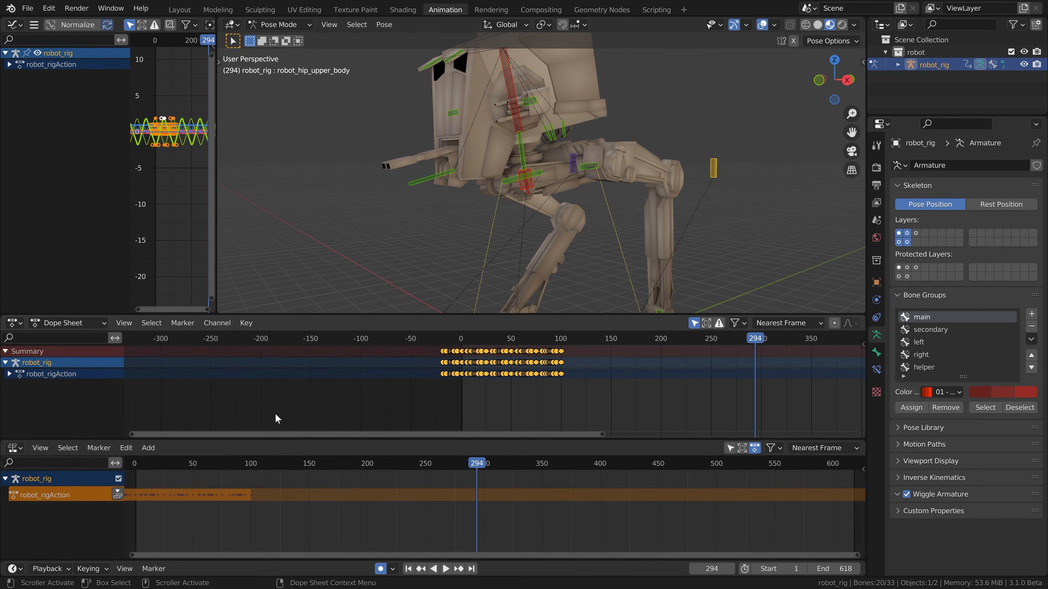
Step: Change the Dope Sheet above the Nonlinear Animation editor to Action Editor mode and make its area taller
left_click(91, 325)
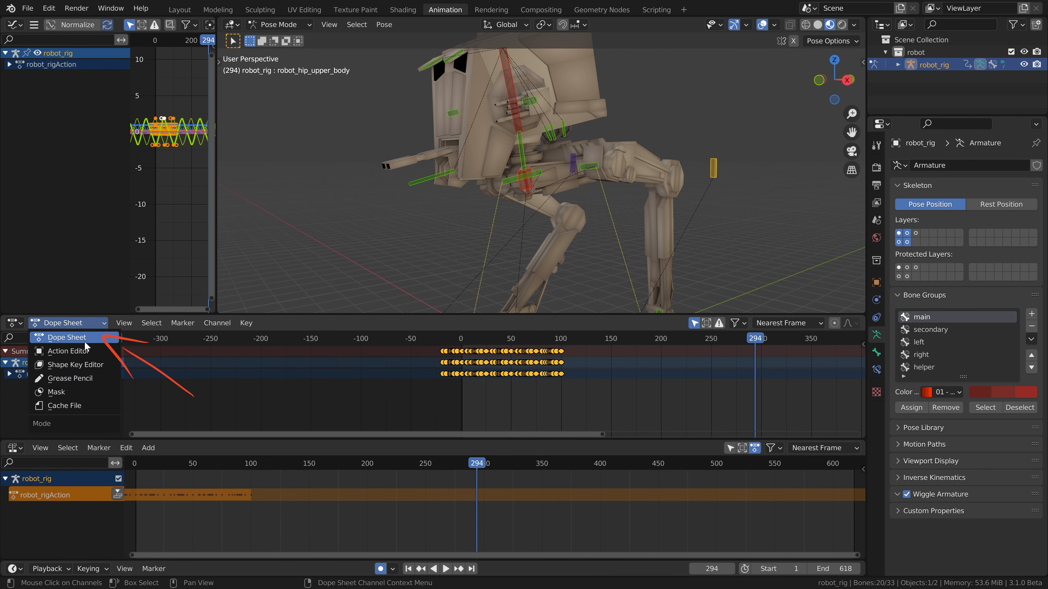
left_click(83, 350)
left_click_drag(239, 439, 274, 454)
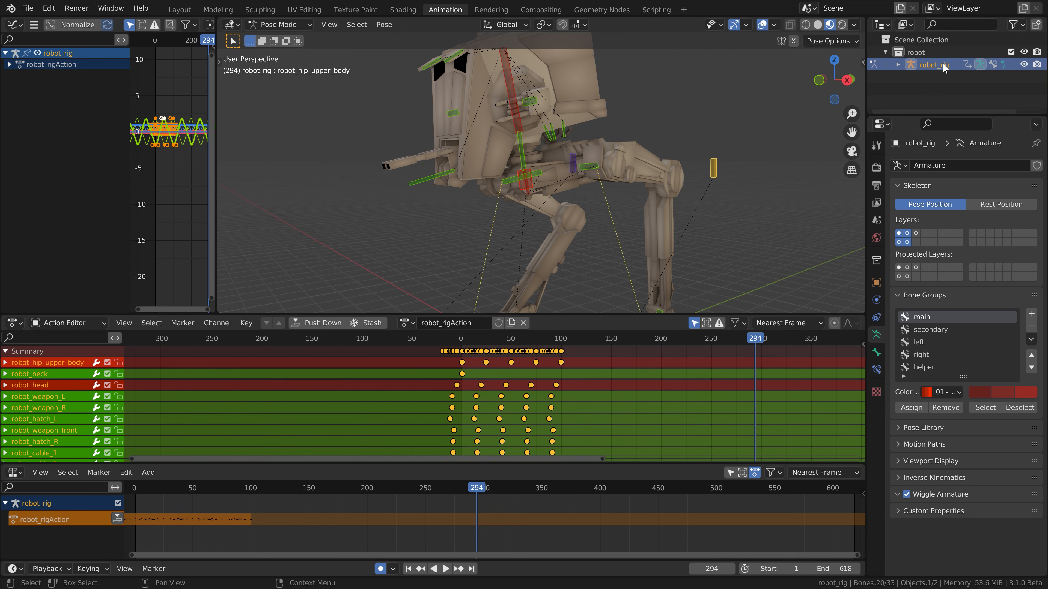
Step: Rename the rig's action as robot_walking and give it a fake user so it stays saved
double_click(454, 328)
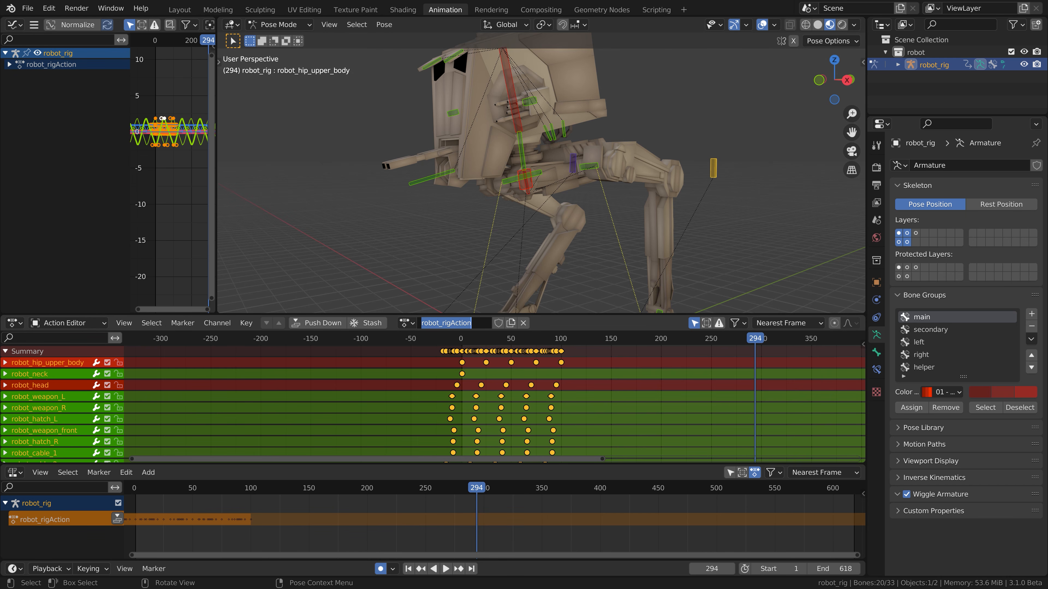
type("robot_walking")
key("Return")
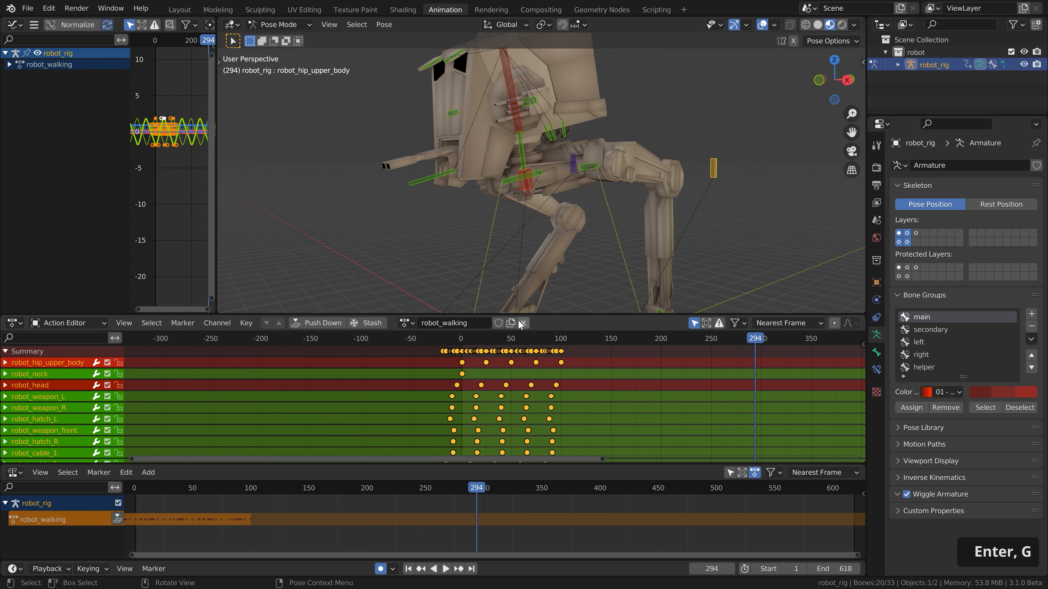
left_click(499, 323)
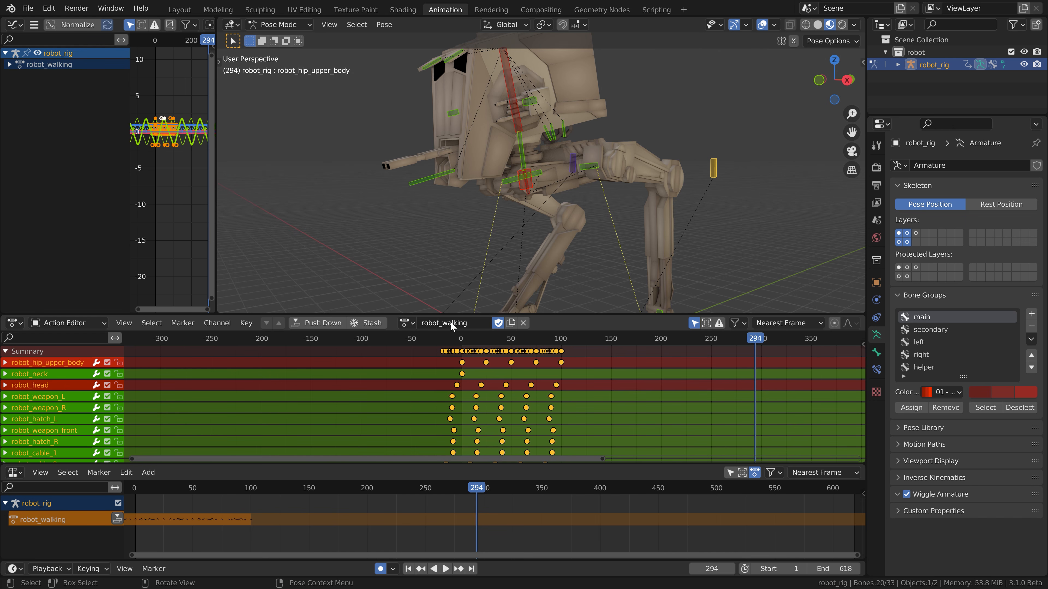
Step: Unlink the robot_walking action from the rig and assign it again from the stored actions
left_click(523, 323)
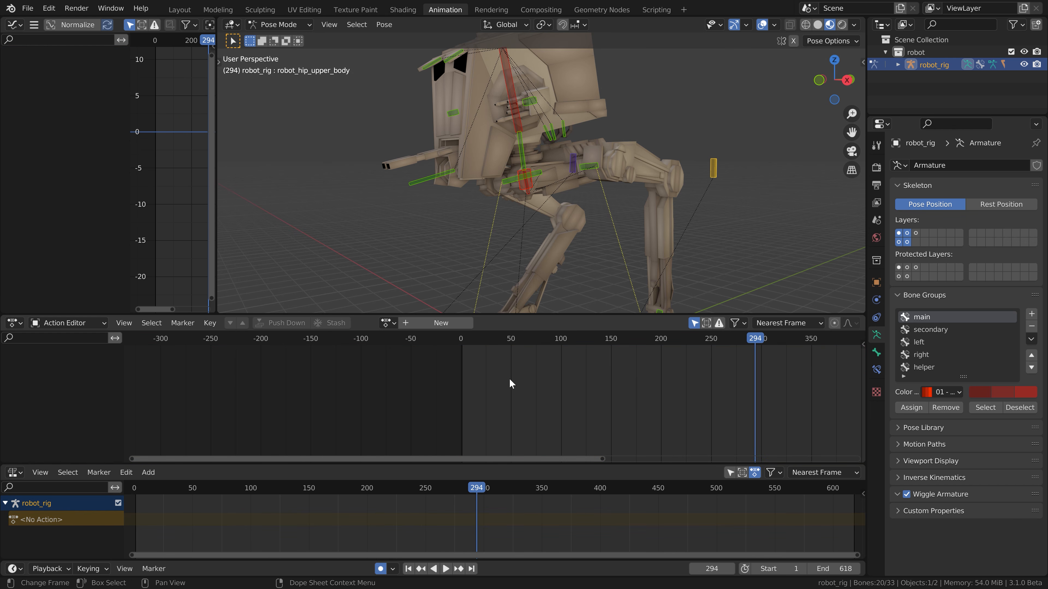
left_click(388, 323)
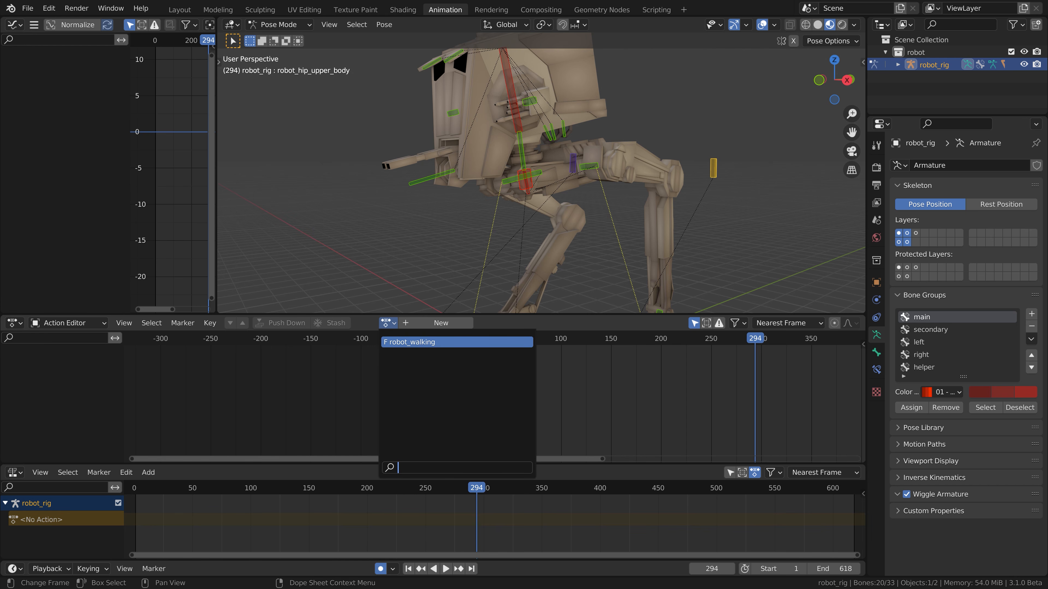
left_click(441, 342)
Step: Enable a manual frame range for the robot_walking action and set its start frame to 1
key("n")
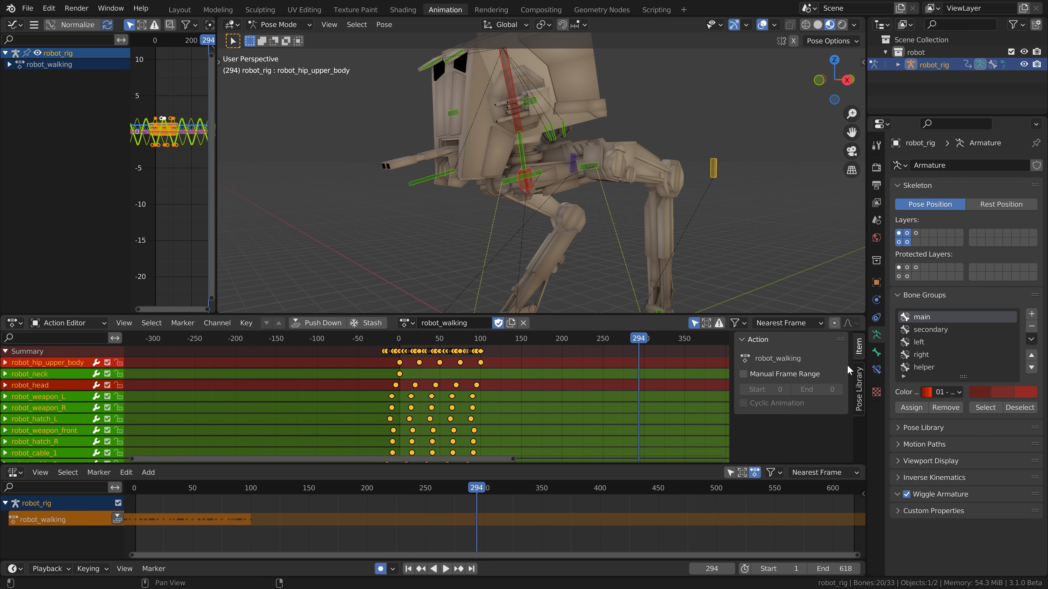
left_click(765, 374)
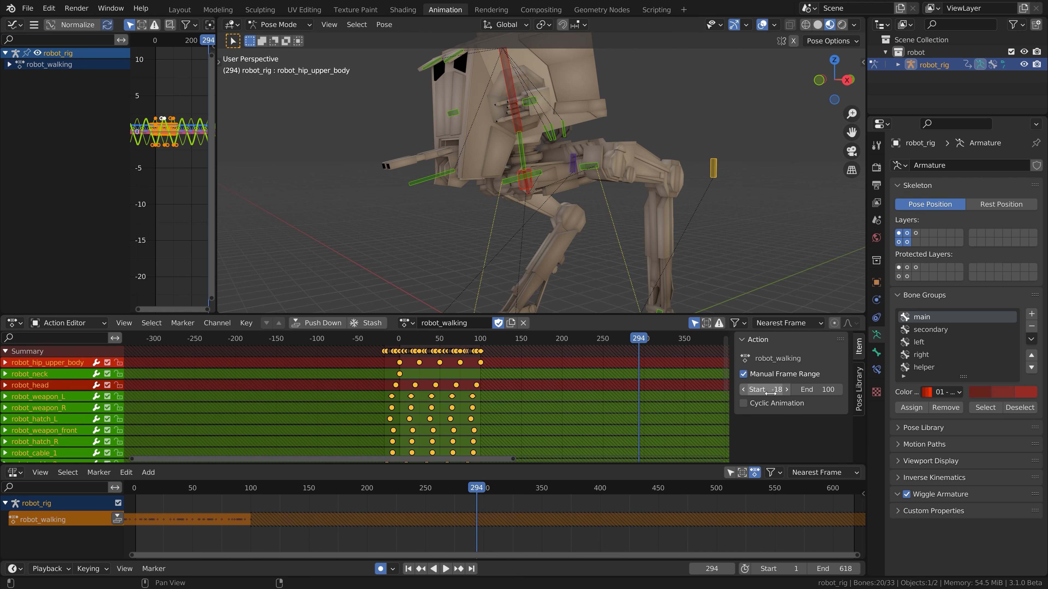
scroll(433, 371, "up", 5)
left_click(760, 389)
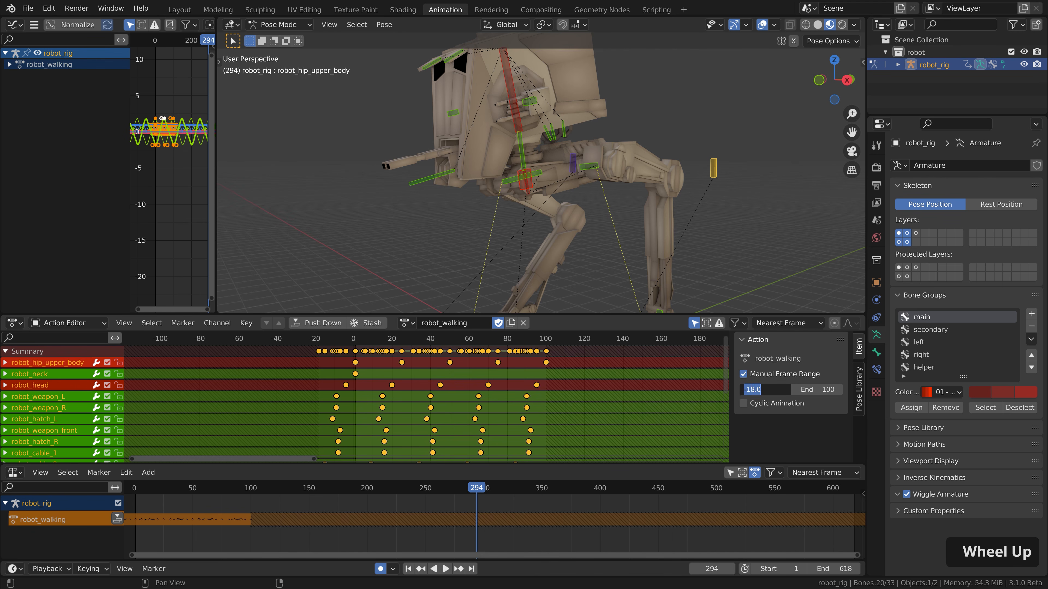
type("1")
key("Return")
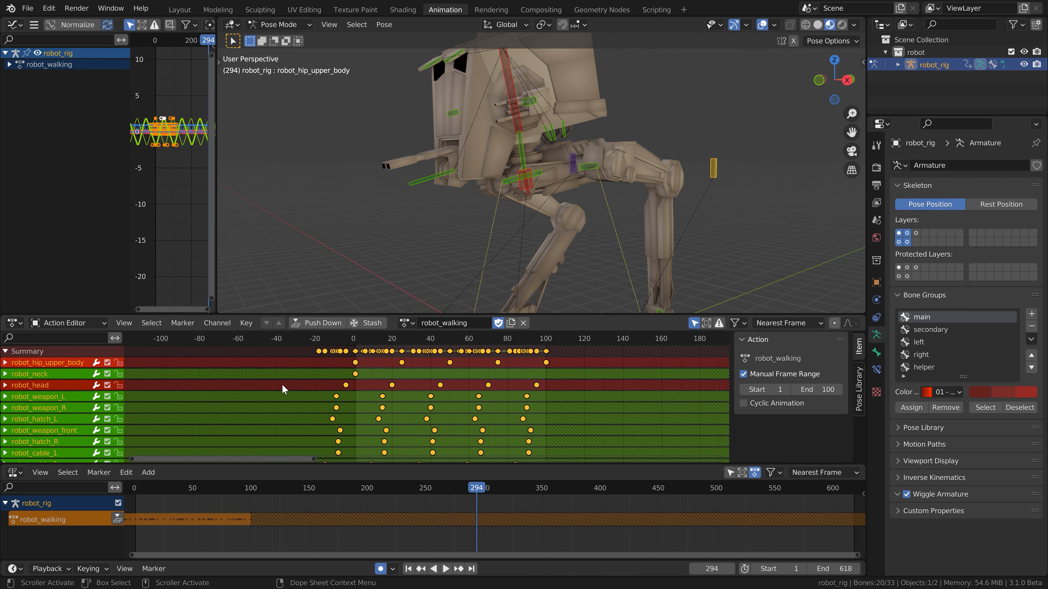
Step: Enlarge the Nonlinear Animation editor and push the robot_walking action down into a strip on its own track
left_click_drag(373, 468, 371, 412)
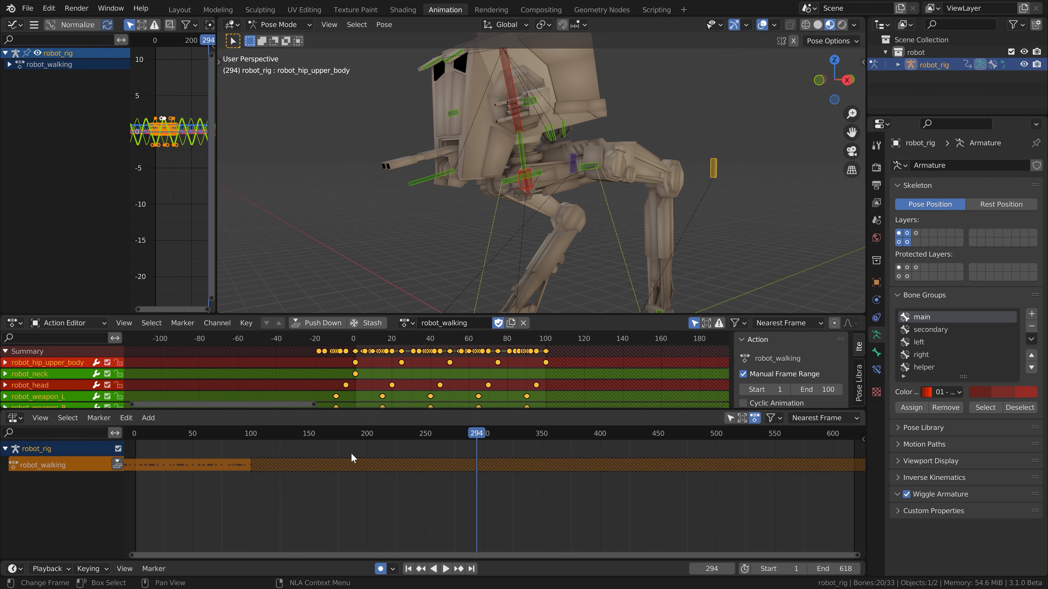
scroll(351, 452, "down", 3)
middle_click_drag(341, 463, 314, 508)
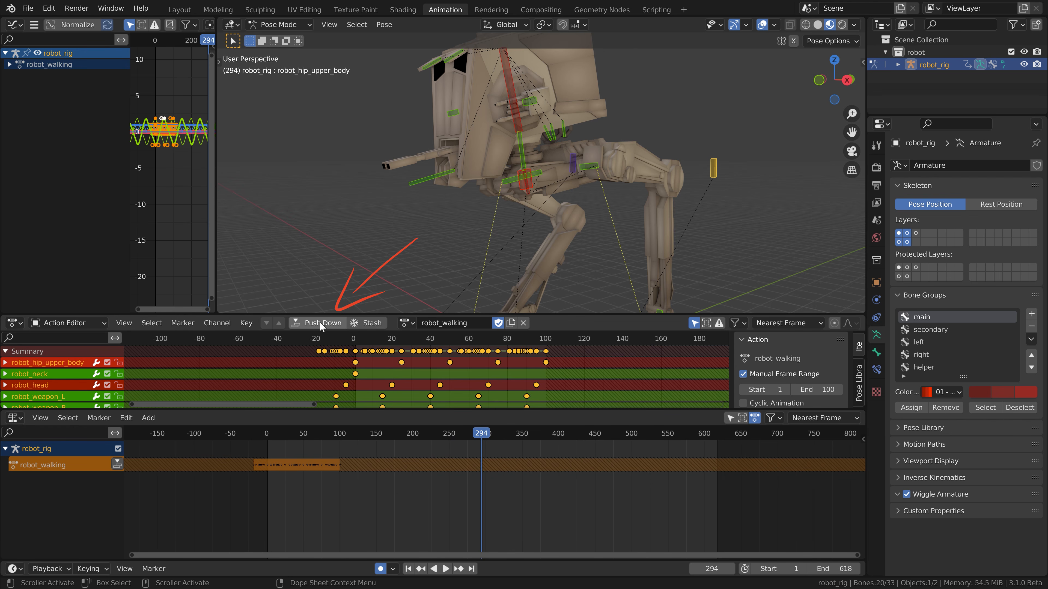
left_click(117, 465)
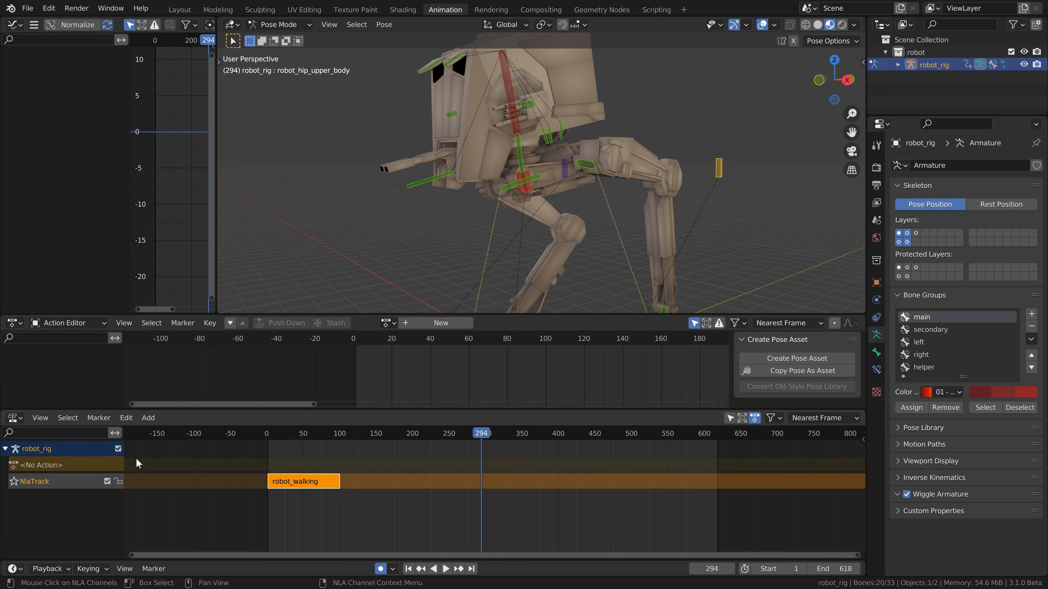
Step: Move the playhead to frame 5 and try to slide the robot_walking strip along its track
scroll(280, 496, "up", 5)
left_click(268, 437)
key("space")
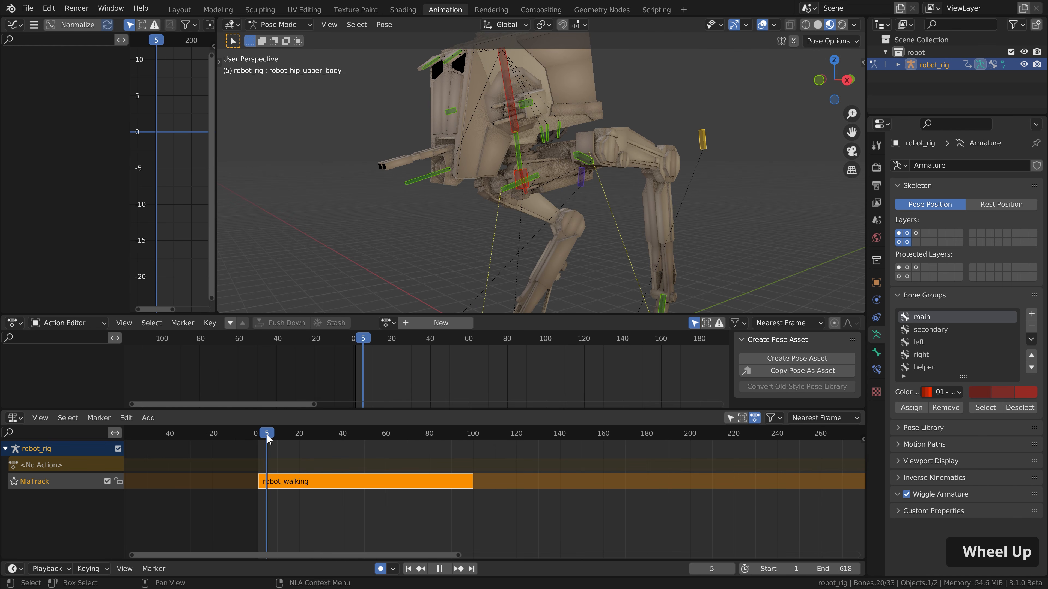
scroll(311, 486, "down", 3)
key("g")
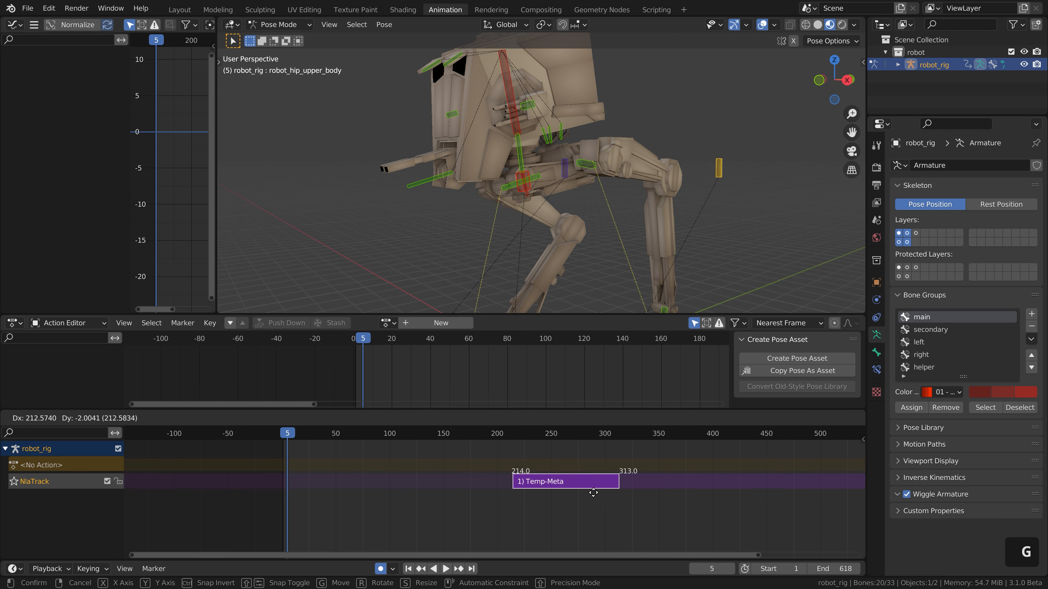
right_click(368, 492)
Step: Enlarge the Nonlinear Animation editor over the Action Editor and expand the robot_walking strip's Action Clip settings
left_click_drag(453, 411, 457, 333)
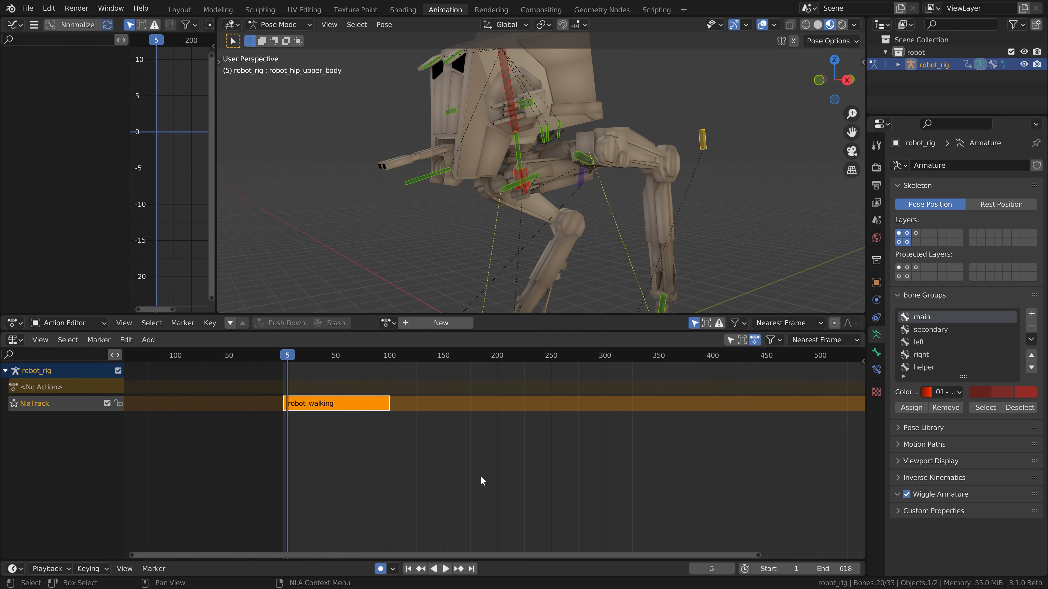
key("n")
left_click(859, 423)
left_click(809, 379)
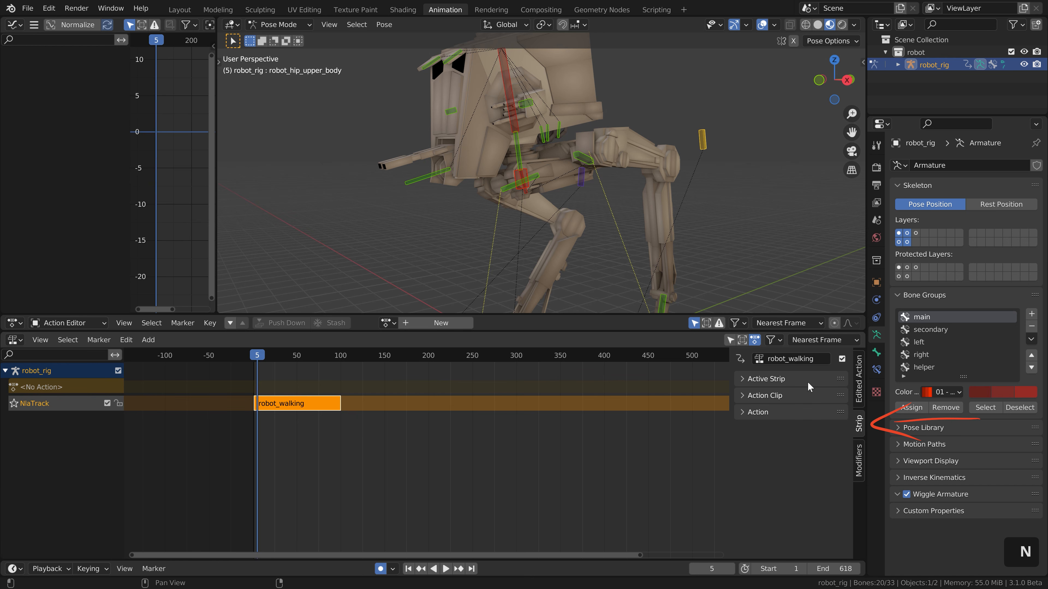
left_click(792, 396)
Step: Set the robot_walking strip's repeat count to 8
mouse_move(799, 486)
left_mouse_down()
mouse_move(836, 486)
mouse_move(820, 486)
left_mouse_up()
scroll(470, 445, "down", 10)
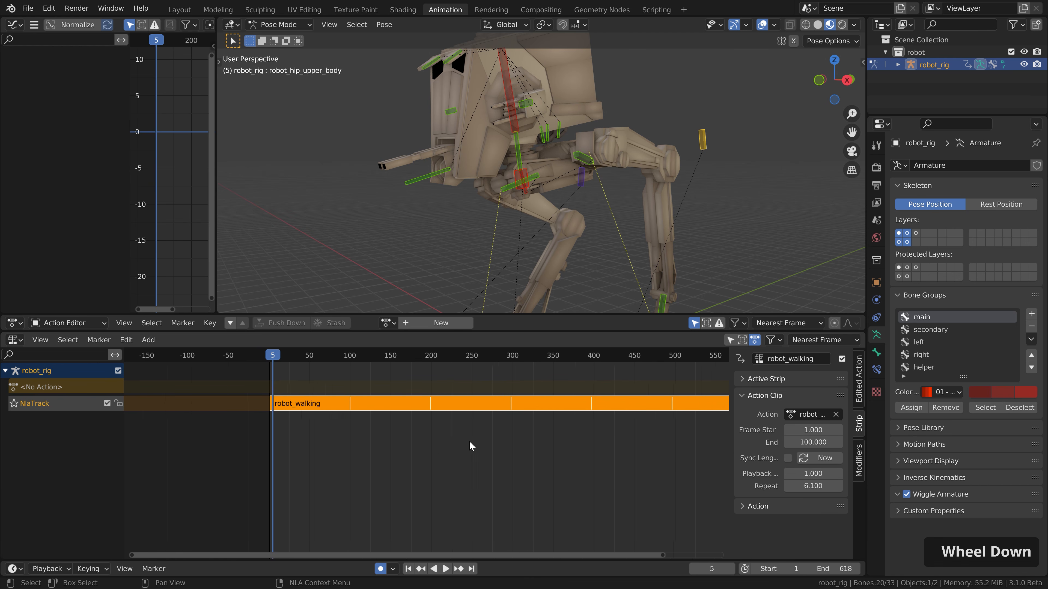
left_click(802, 487)
type("8")
key("Return")
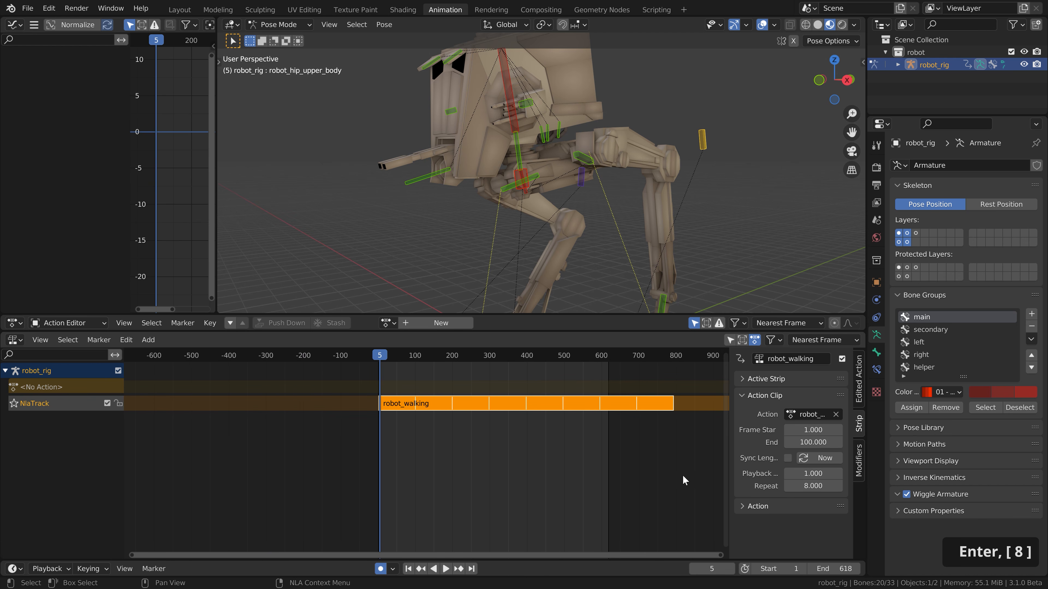
Step: Preview the robot_walking strip at playback scales of 0.5 and 2, and return the scale to 1
left_click_drag(825, 475, 815, 476)
key("space")
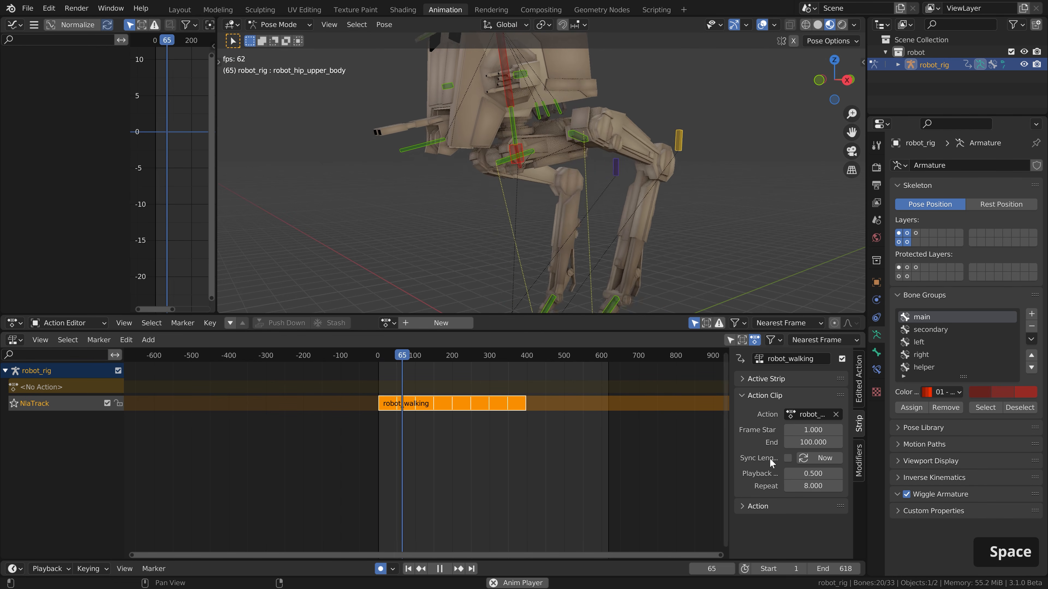
left_click(813, 474)
type("2")
key("Return")
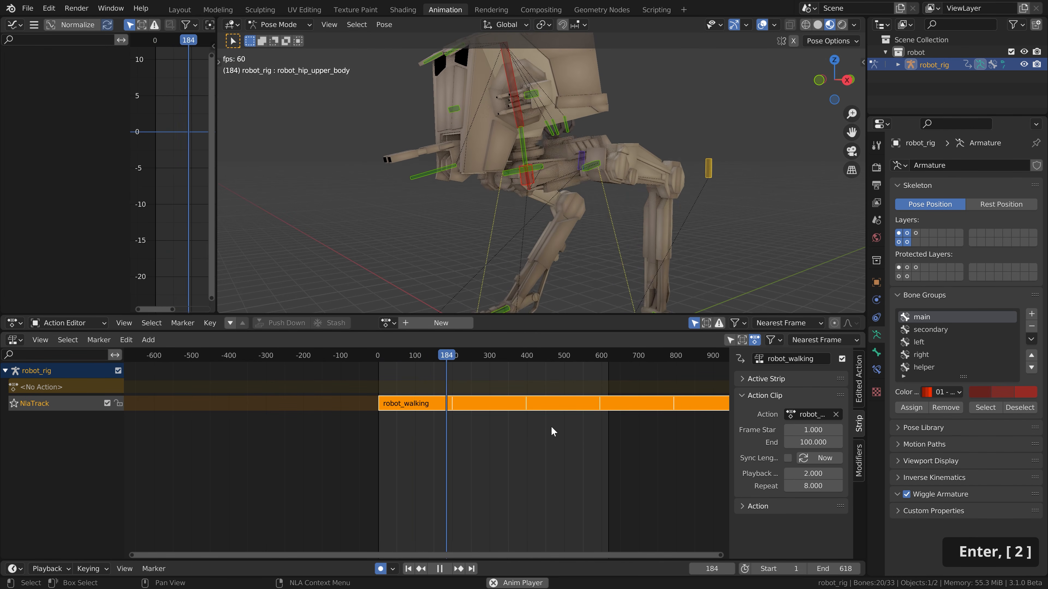
key("space")
left_click(813, 473)
type("1")
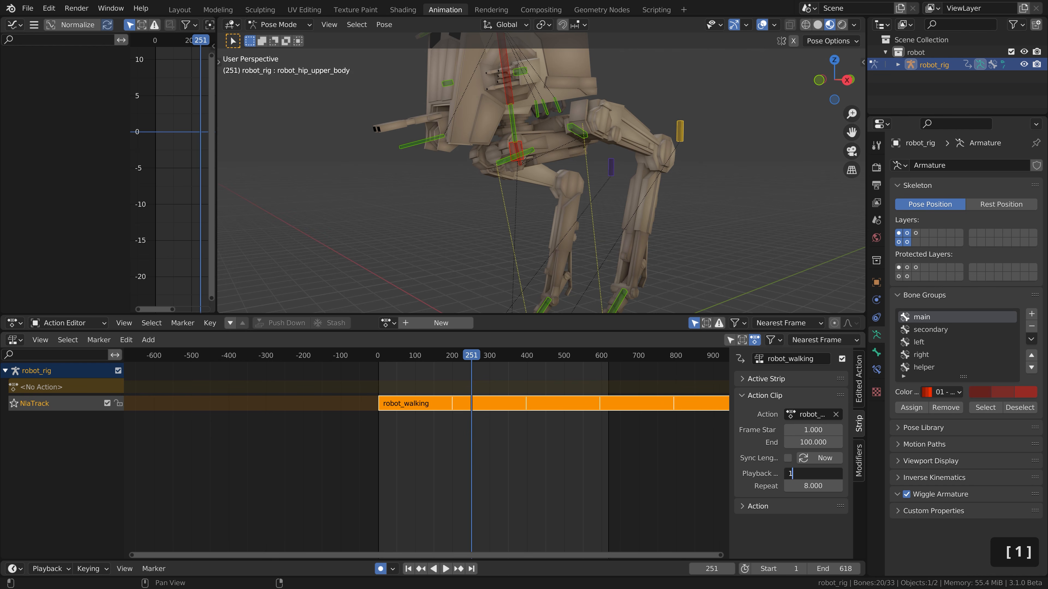
key("Return")
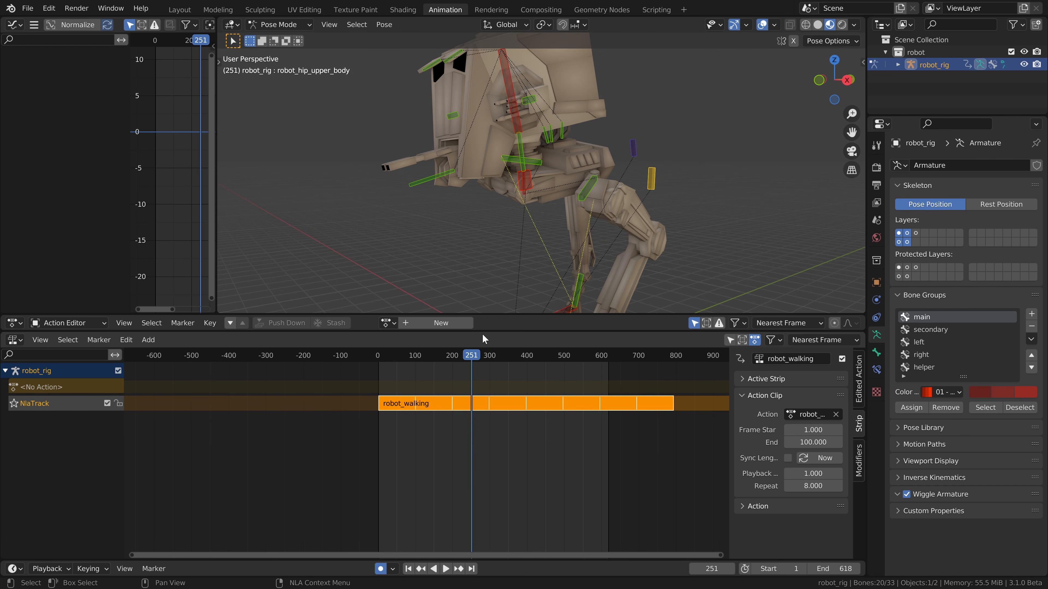
Step: Give the Action Editor more height and mute the robot_walking track with the playhead at frame 1
left_click_drag(484, 338, 377, 470)
scroll(378, 488, "up", 7)
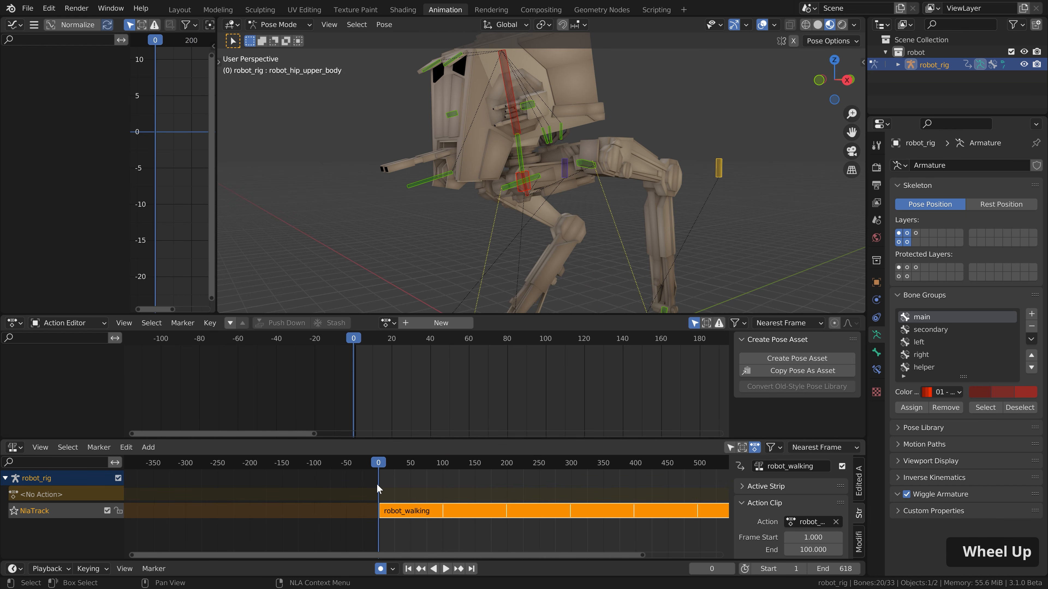
key("Right")
left_click(107, 511)
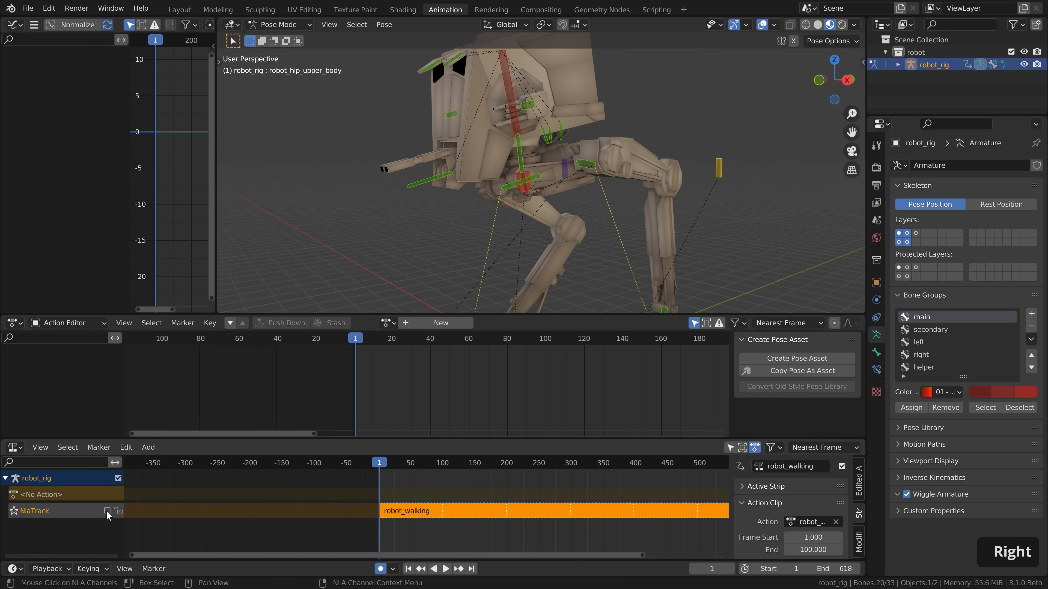
Step: Create a new action named robot_head for the rig and give it a fake user
left_click(429, 322)
left_click(428, 322)
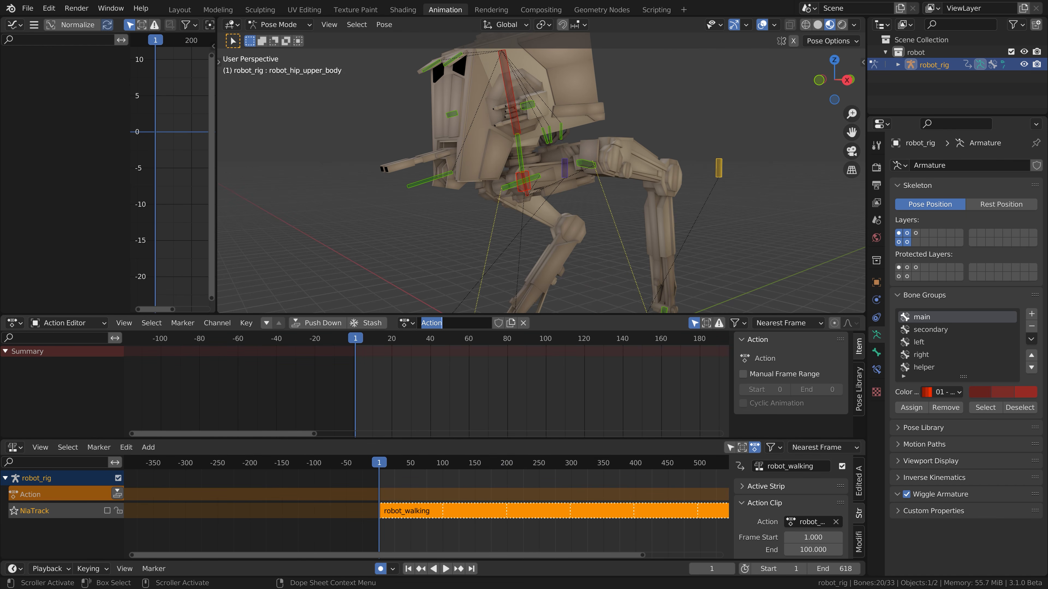
type("robot_head")
key("Return")
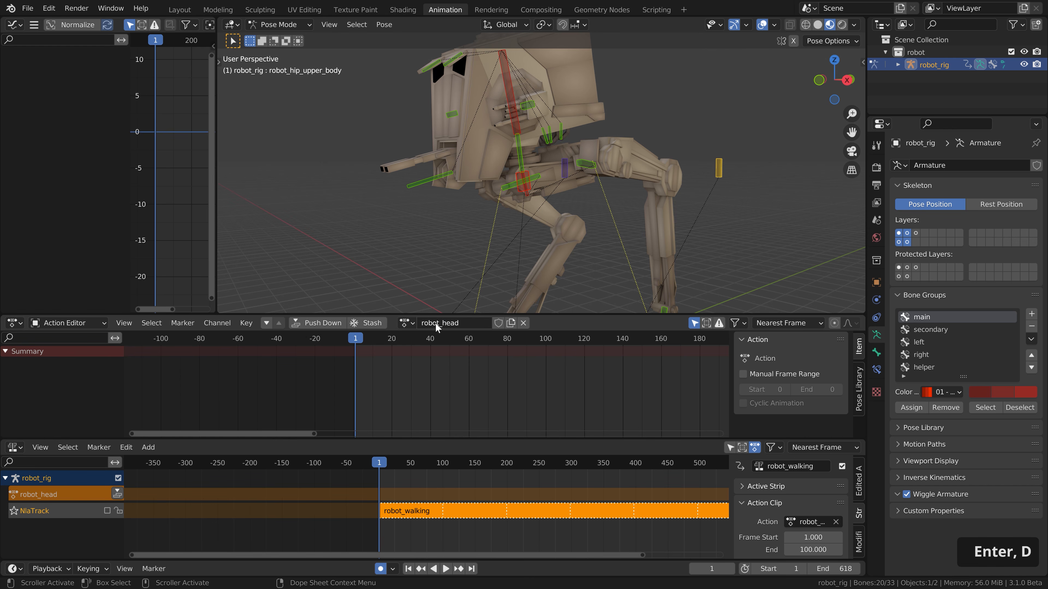
left_click(496, 325)
Step: Select the robot_head bone and insert a Rotation keyframe at frame 1
scroll(542, 153, "down", 1)
left_click(513, 98)
middle_click_drag(560, 155, 561, 177, "shift")
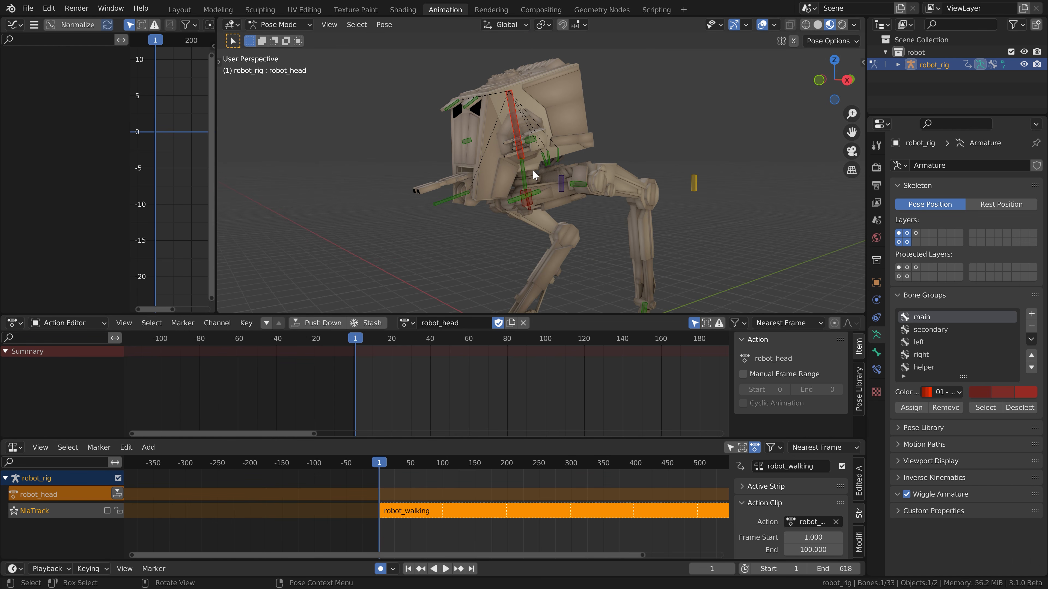
key("i")
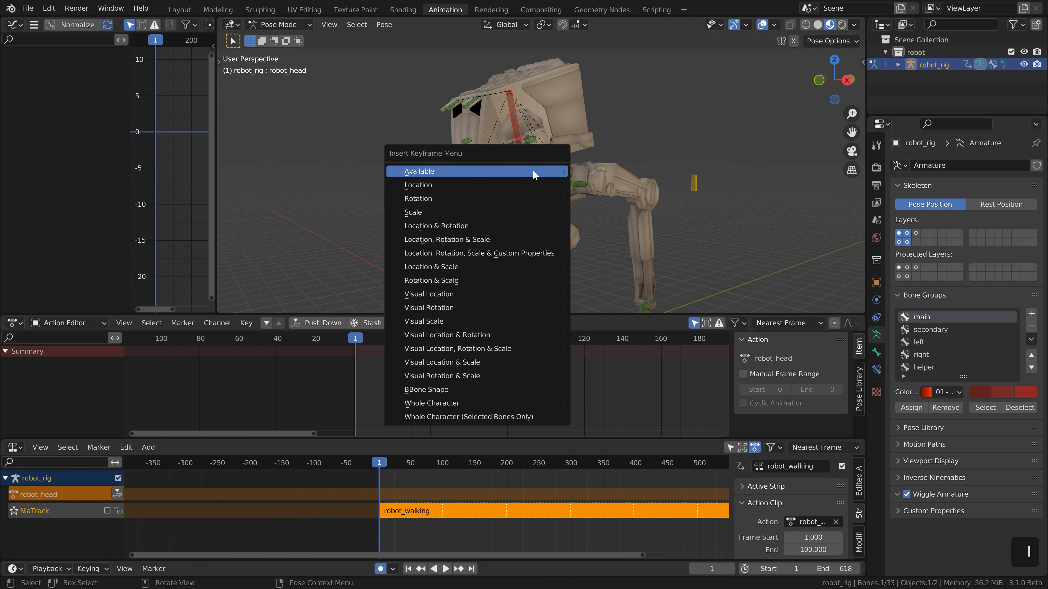
left_click(464, 202)
Step: Duplicate the head's first keyframe to frame 47 to hold the forward-facing pose
scroll(390, 393, "down", 2)
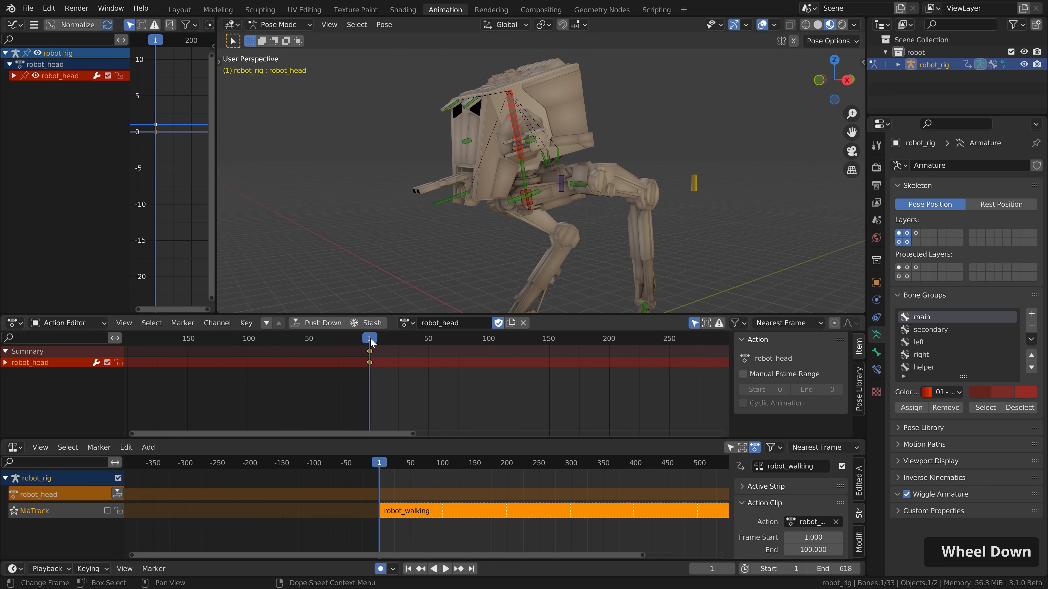
left_click(411, 341)
key("shift+d")
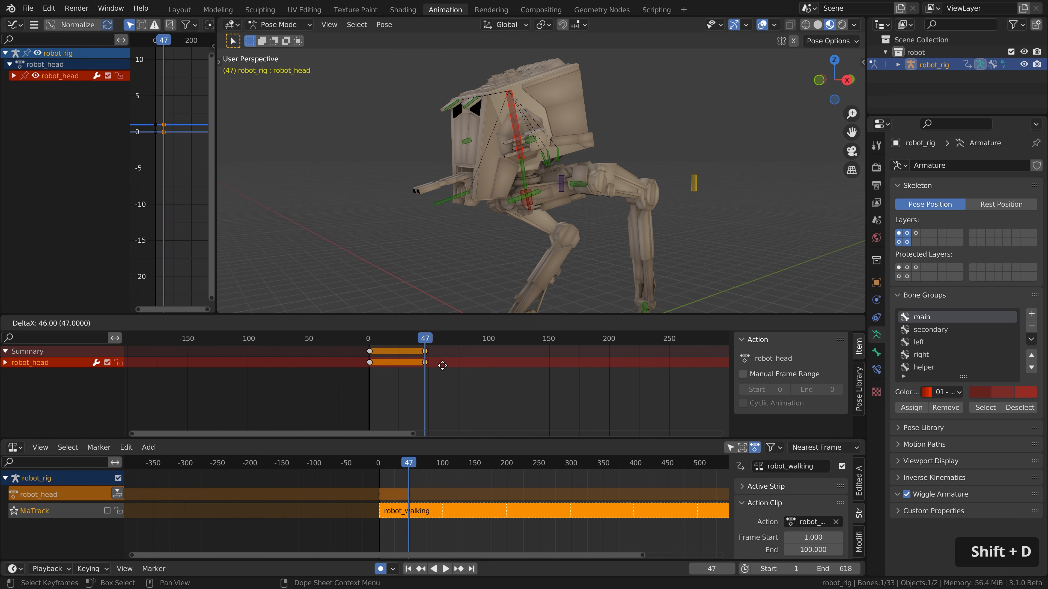
Step: Rotate the head bone about -28° around its local Y axis at frame 77
left_click(449, 346)
key("space")
key("r")
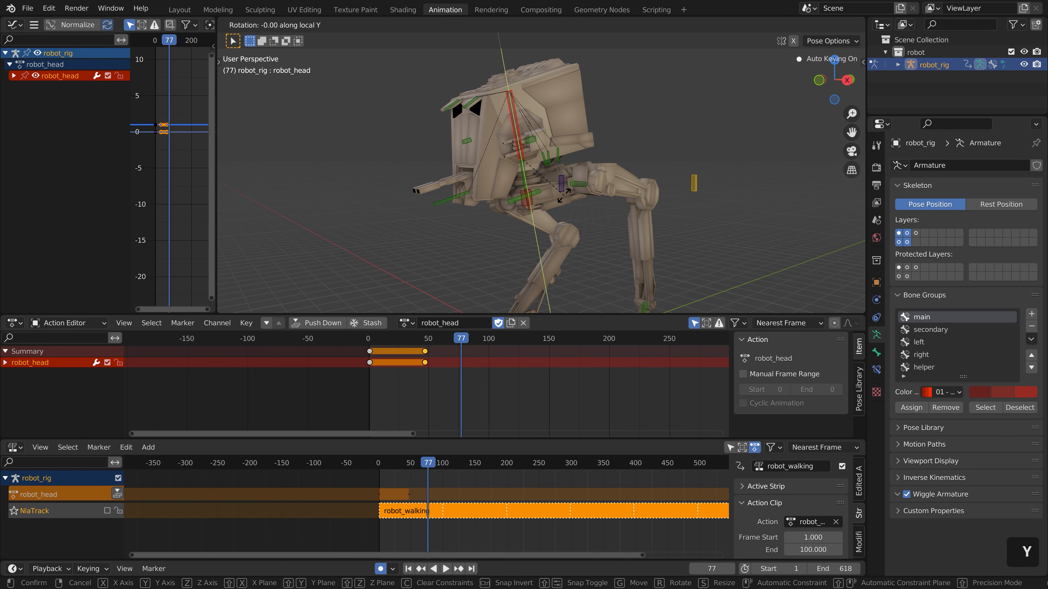
key("y")
key("y")
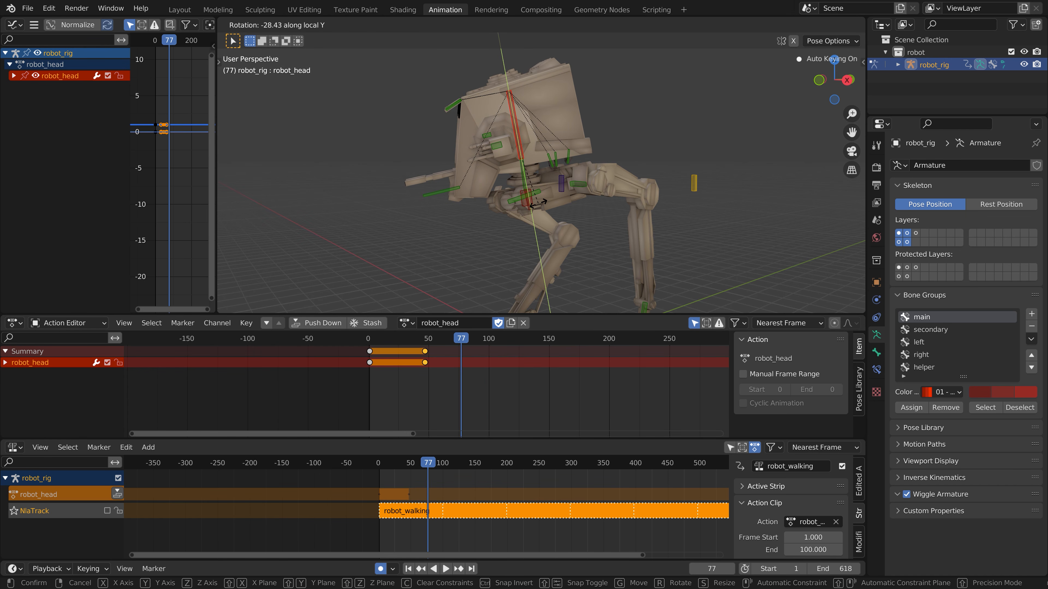
left_click(539, 205)
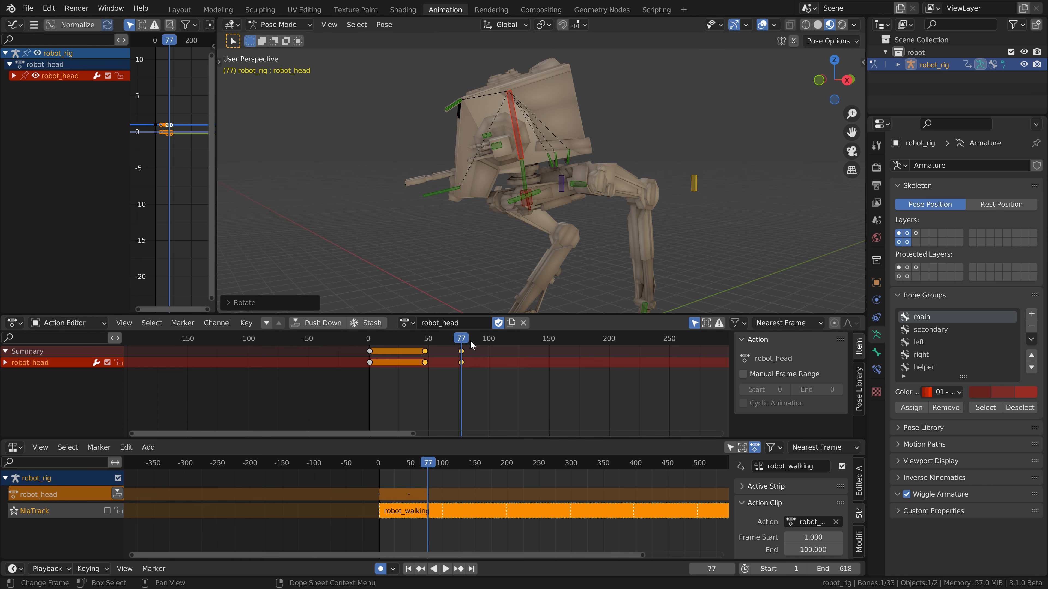
Step: Duplicate the head's frame 77 keyframe to about frame 111 to hold the turned pose
left_click(462, 351)
key("shift+d")
left_click(513, 357)
Step: Rotate the head bone to the opposite side at frame 148, a little over 55° around its local Y axis
key("space")
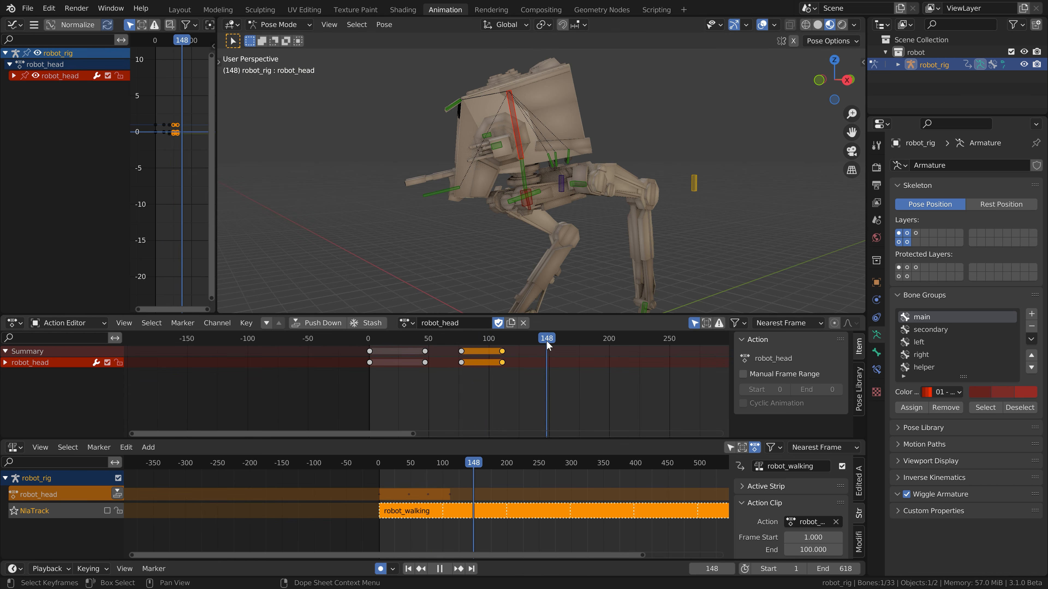
key("space")
key("r")
key("y")
key("y")
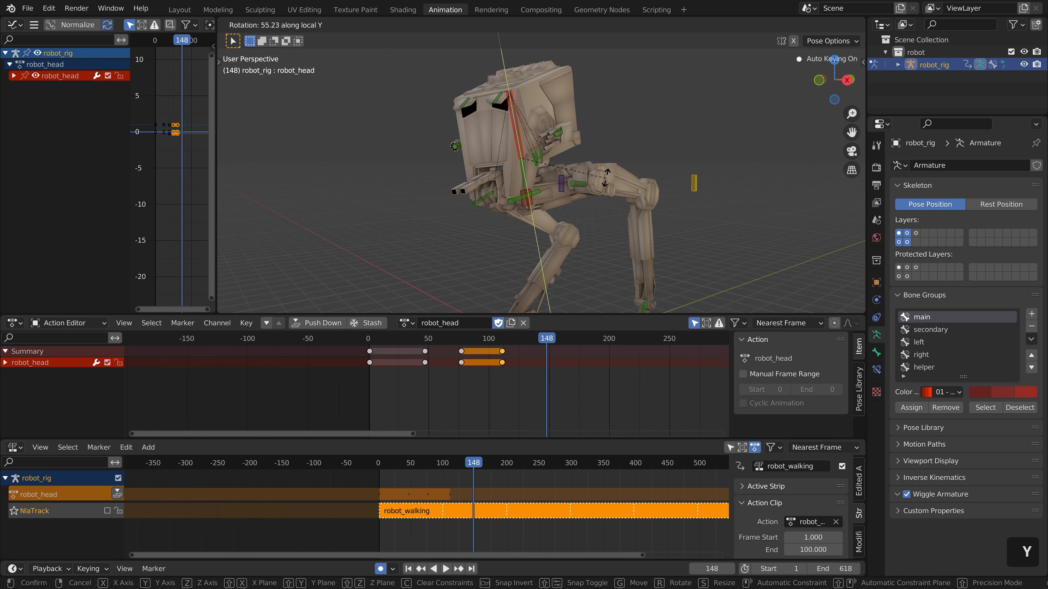
left_click(602, 191)
Step: Duplicate the head's frame 148 keyframe to about frame 194 to hold the opposite look
left_click(549, 353)
key("shift+d")
left_click(611, 358)
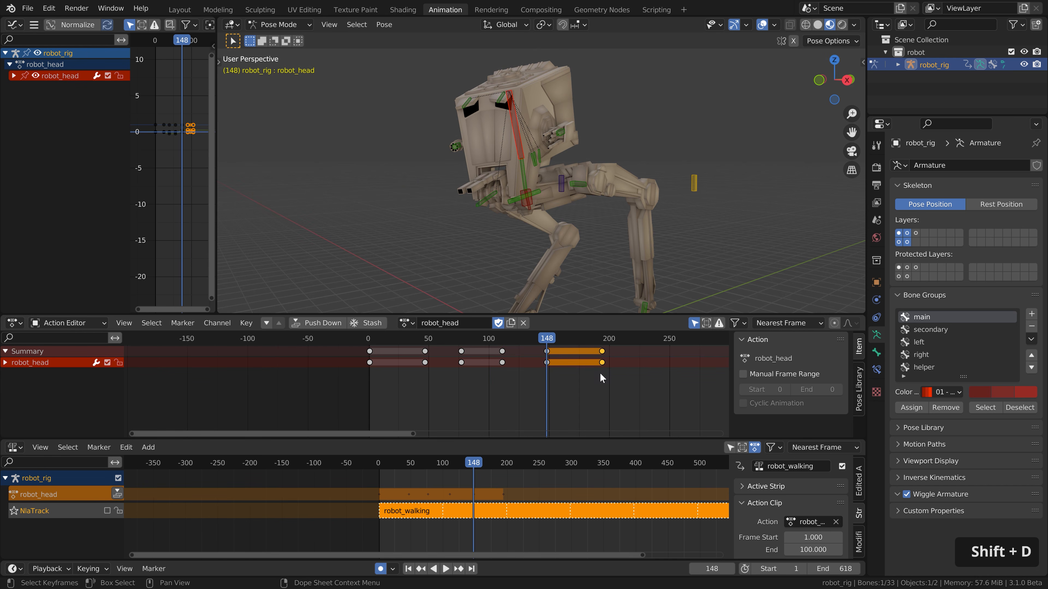
Step: Clear the head bone's rotation at frame 239 so it faces forward again
scroll(605, 377, "down", 4)
left_click_drag(461, 339, 514, 340)
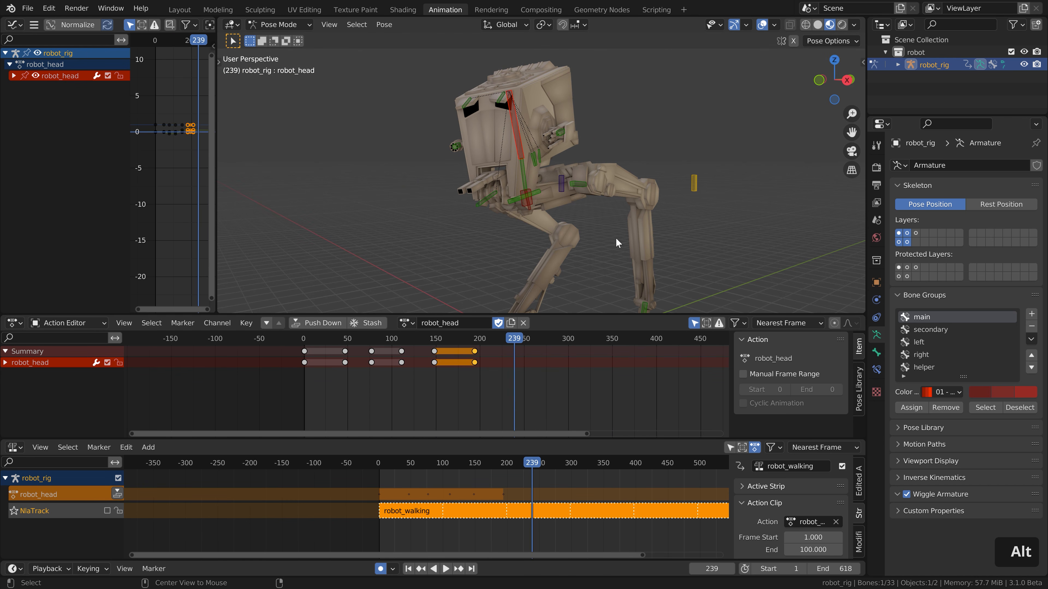
key("alt+r")
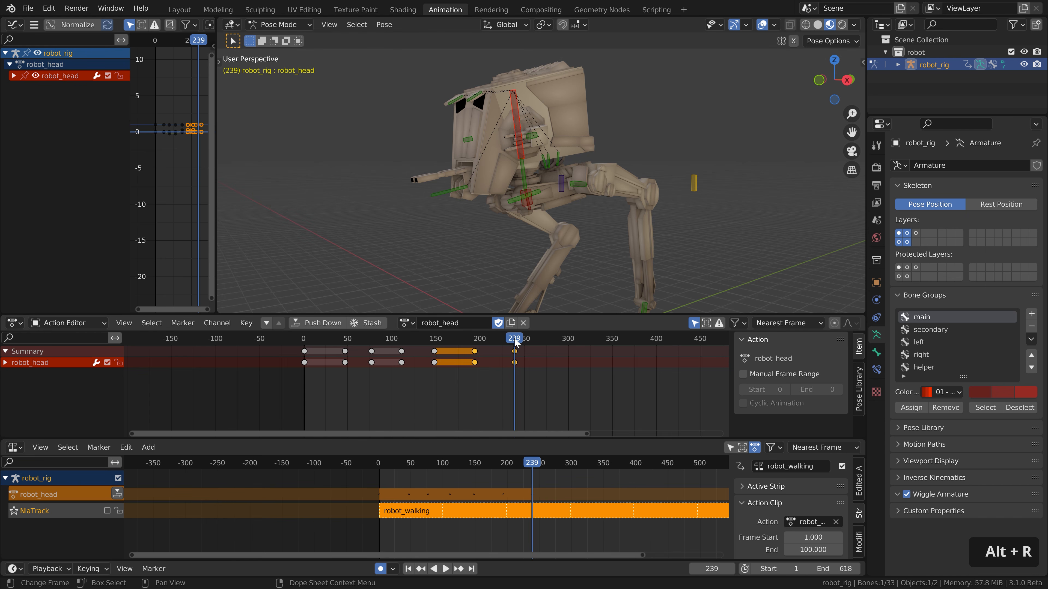
Step: Play back the head's look-around animation from the start
left_click_drag(514, 343, 284, 362)
key("space")
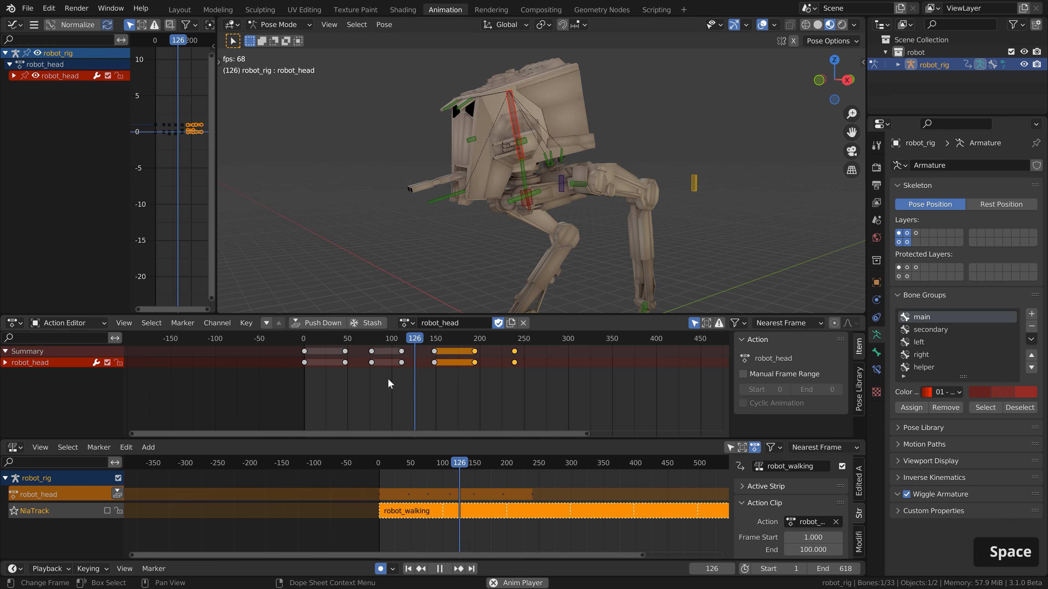
key("space")
Step: Stretch all of the robot_head action's keyframes from frame 1 by a factor of about 2.2
left_click_drag(357, 339, 302, 348)
key("a")
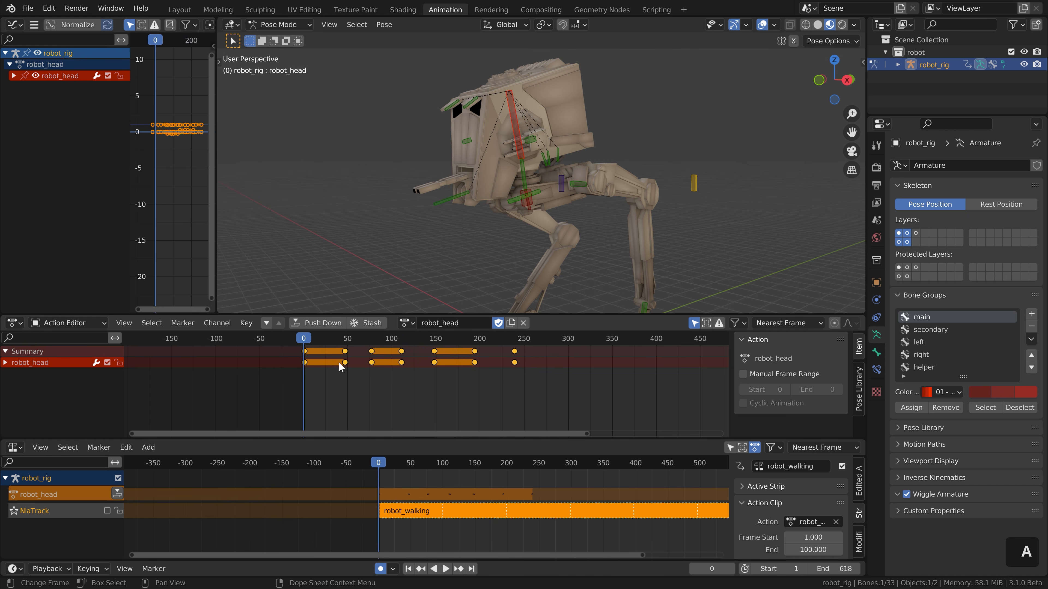
key("Right")
scroll(392, 394, "down", 3)
middle_click_drag(493, 380, 431, 385)
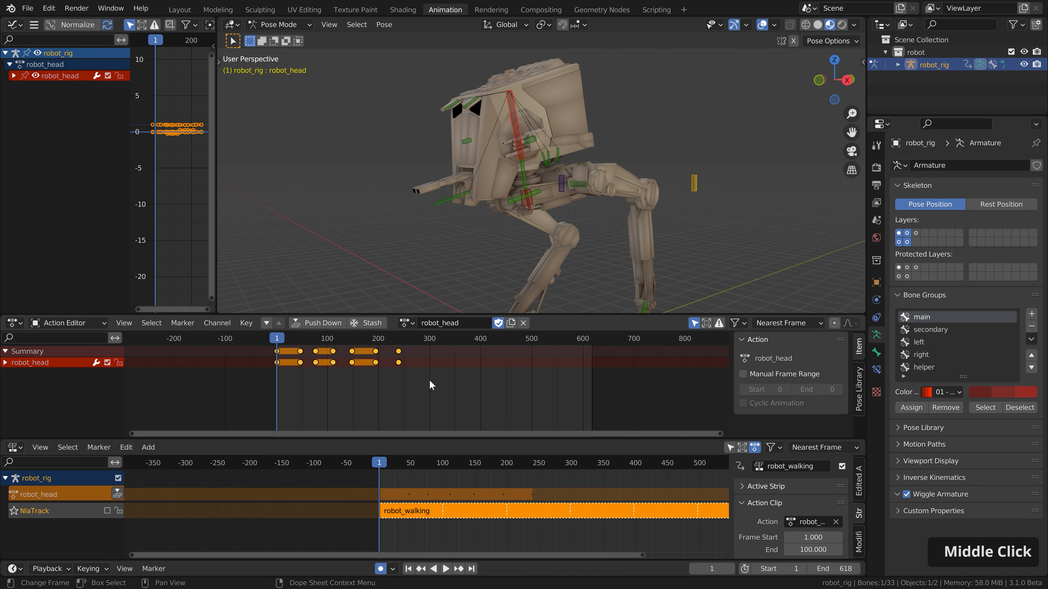
key("s")
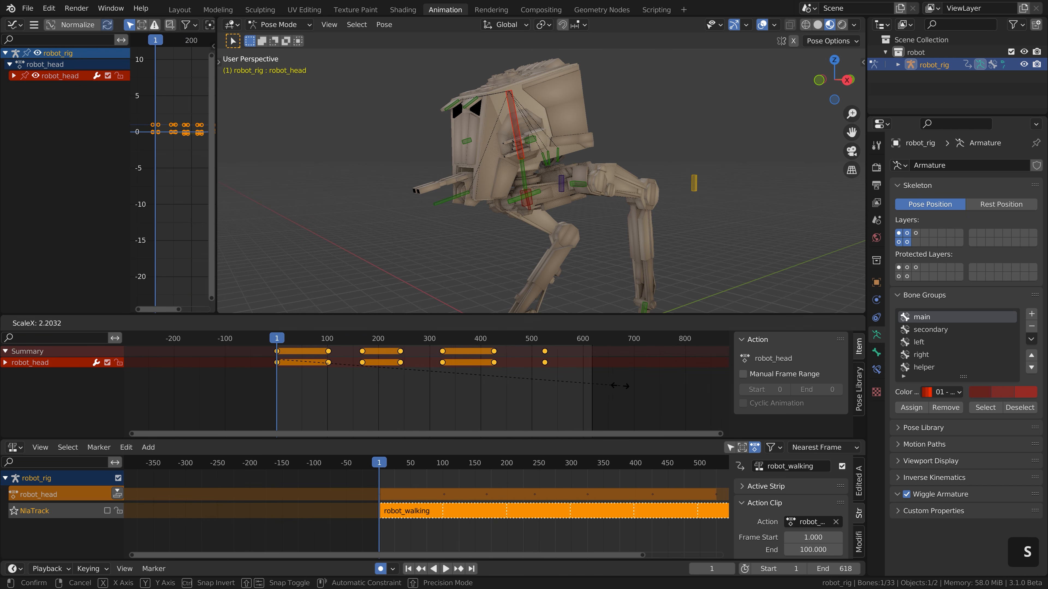
left_click(586, 387)
Step: Duplicate the head's last keyframe 85 frames further along, near the end of the scene range
left_click(585, 386)
key("shift+d")
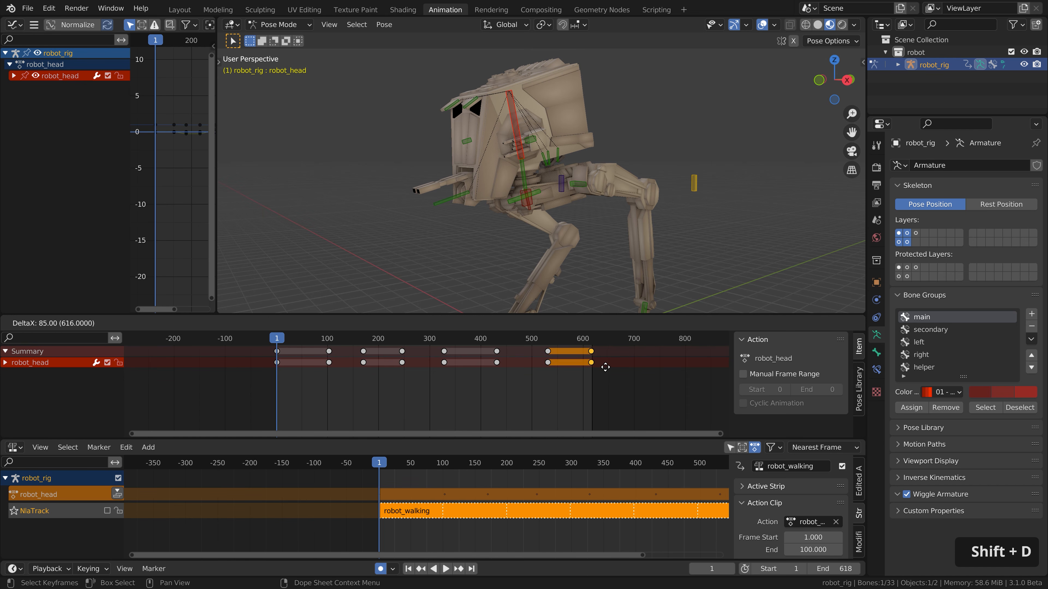
left_click(602, 367)
Step: Play the stretched head action and move its second-to-last keyframe earlier, to about frame 510
key("space")
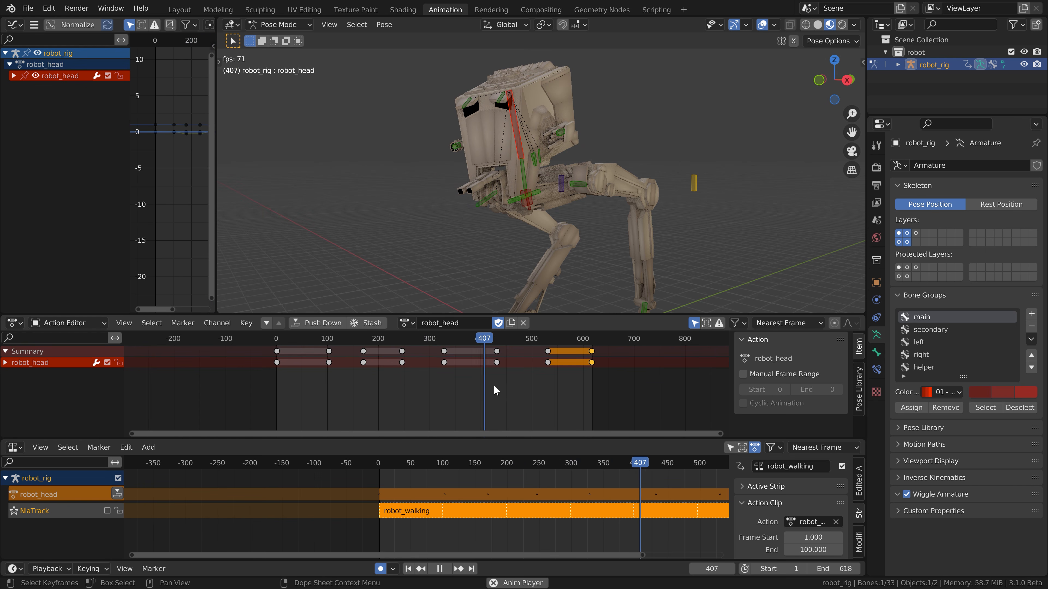
key("space")
left_click(549, 377)
left_click_drag(547, 351, 536, 351)
Step: Push the robot_head action down into its own NLA strip and enable the robot_walking track
scroll(429, 510, "down", 3)
scroll(428, 510, "down", 2)
scroll(429, 510, "up", 1)
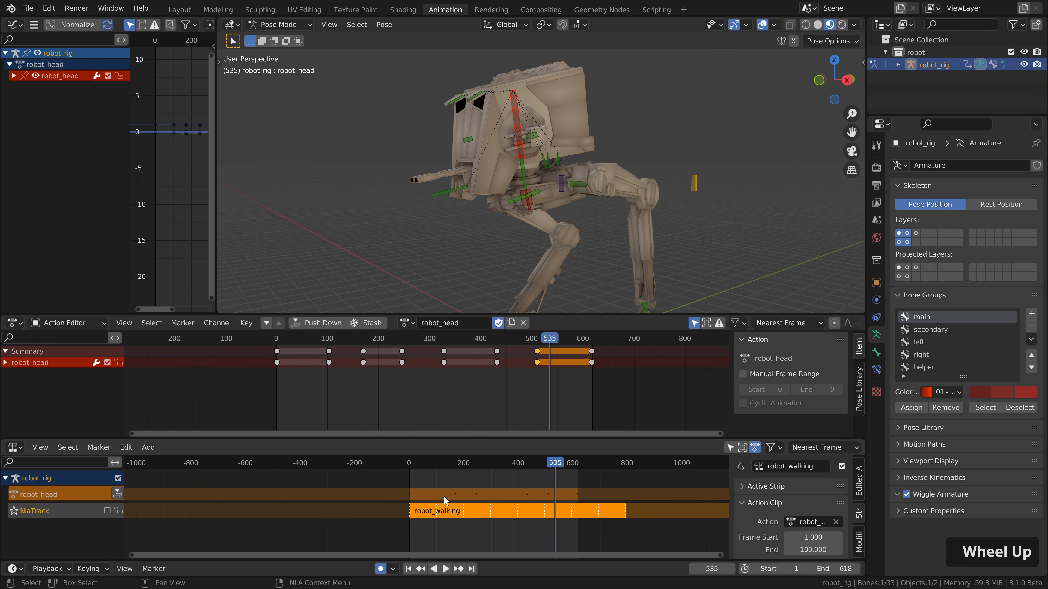
left_click(118, 496)
left_click(132, 546)
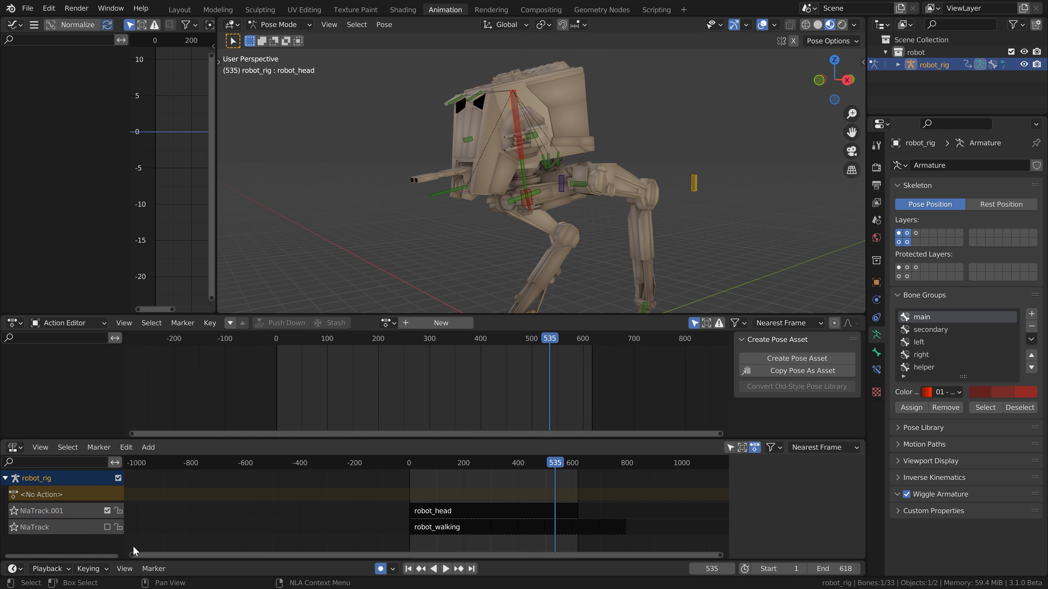
left_click(107, 527)
Step: Play the robot_head and robot_walking strips together from frame 0
left_click(406, 462)
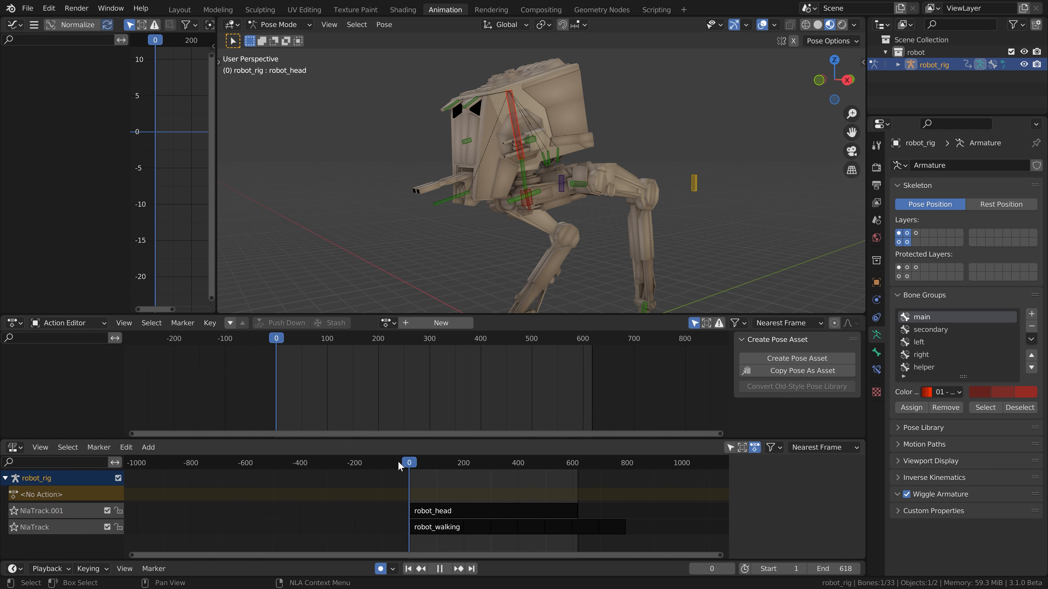
key("space")
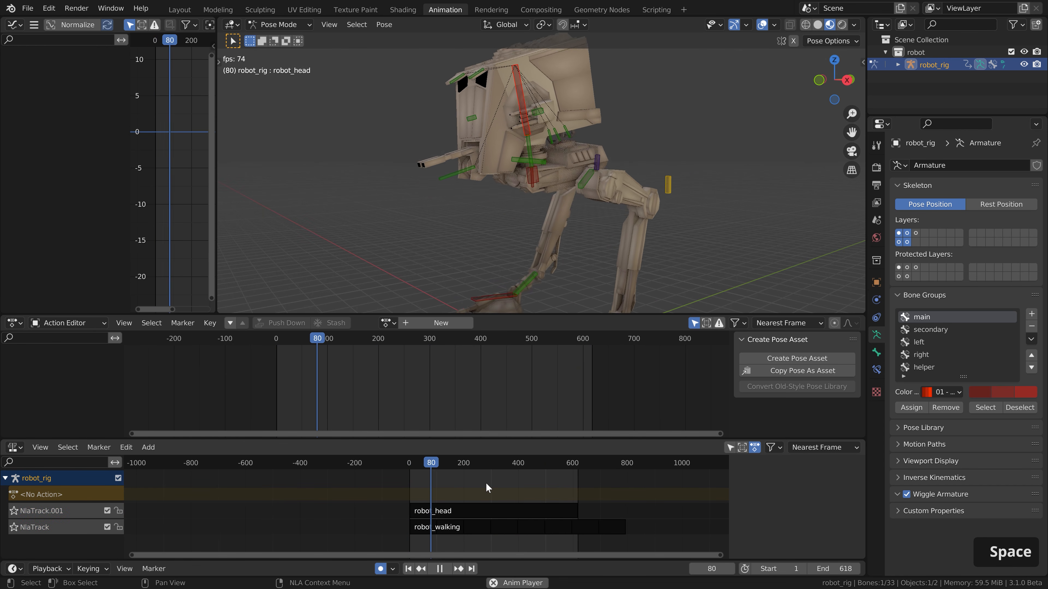
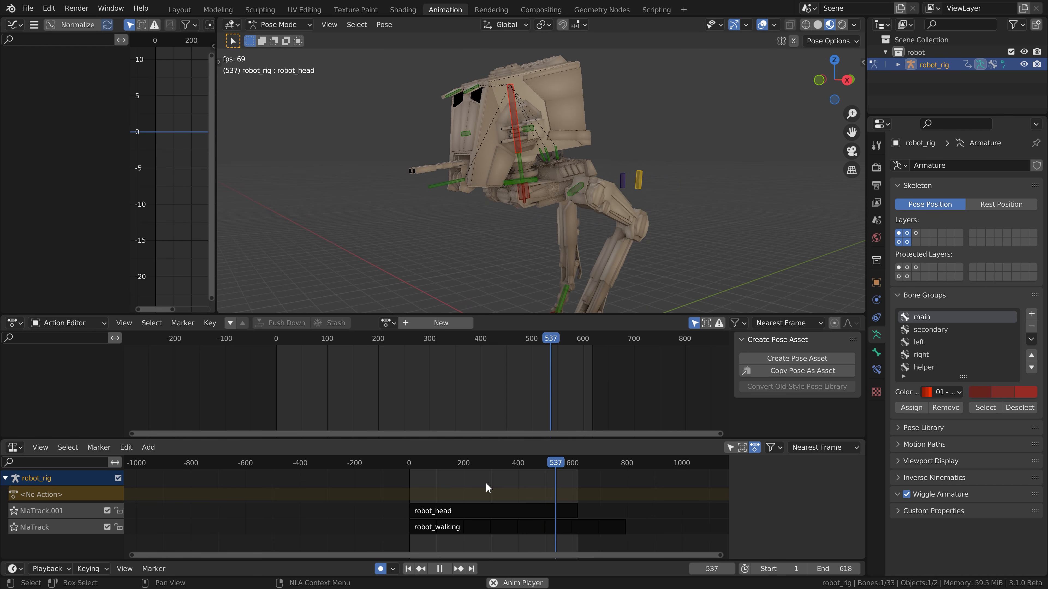
key("Escape")
Step: Select the robot_head strip and enlarge the NLA editor to show its active strip settings
scroll(470, 487, "up", 4)
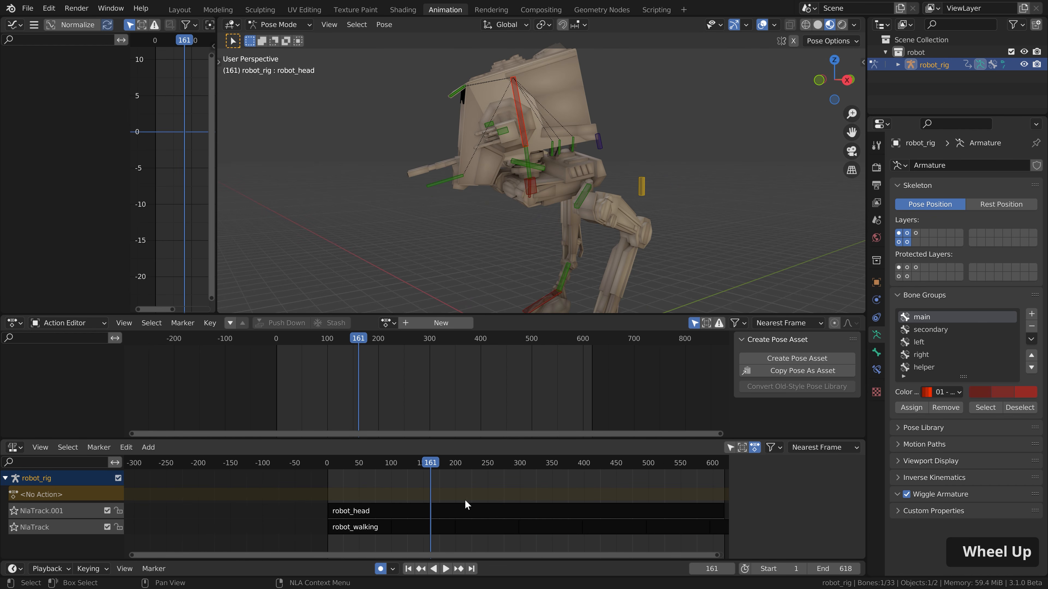
left_click(467, 505)
left_click_drag(811, 438, 811, 337)
left_click(785, 384)
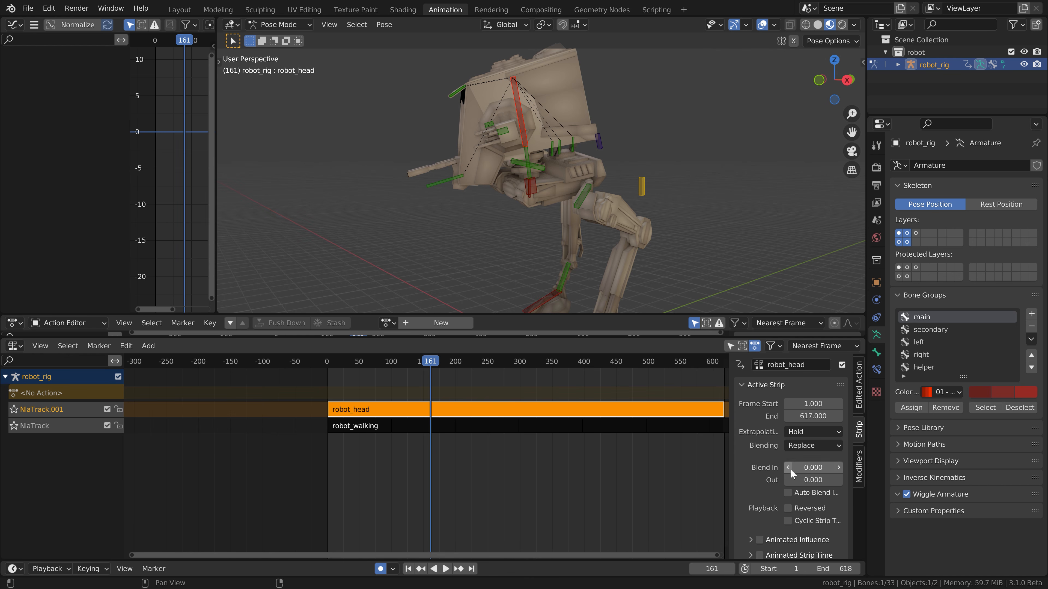
Step: Try a Blend In of 51.7 and a Blend Out of 77.6 on the robot_head strip
left_click_drag(790, 469, 825, 469)
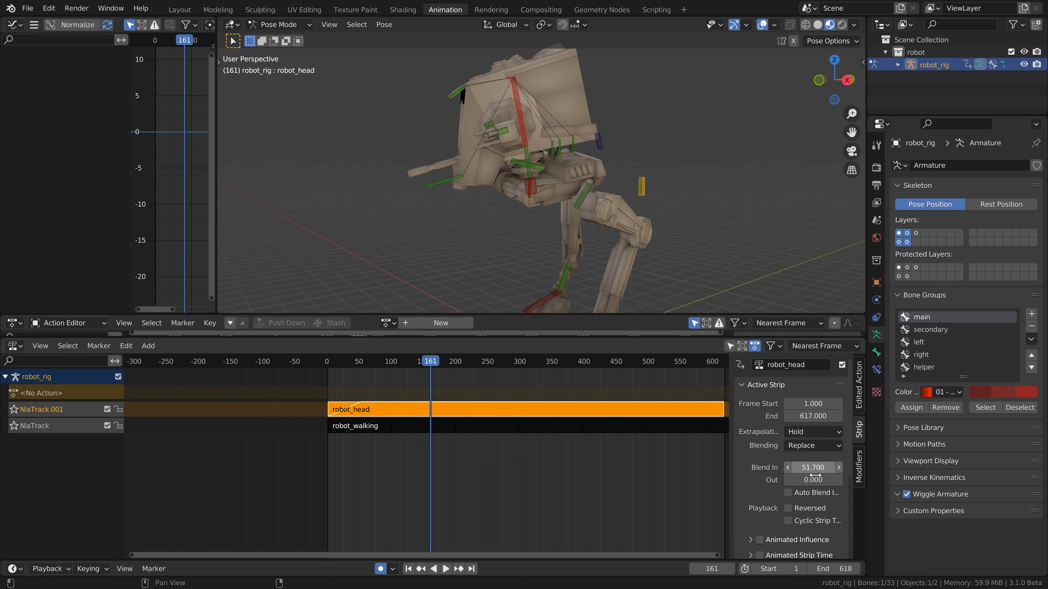
scroll(563, 446, "down", 4)
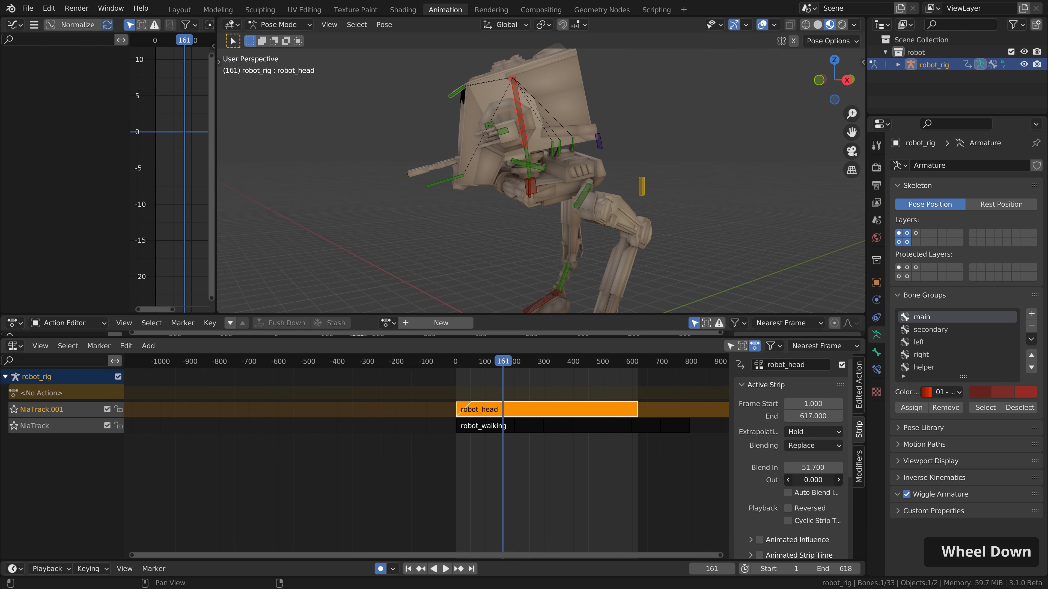
left_click_drag(809, 480, 825, 480)
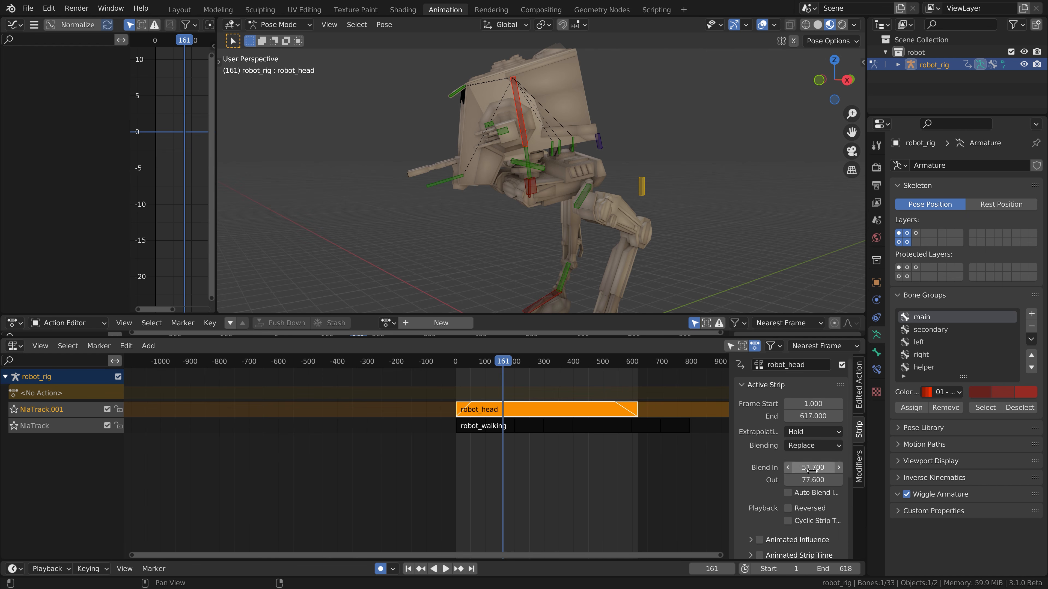
key("ctrl+z")
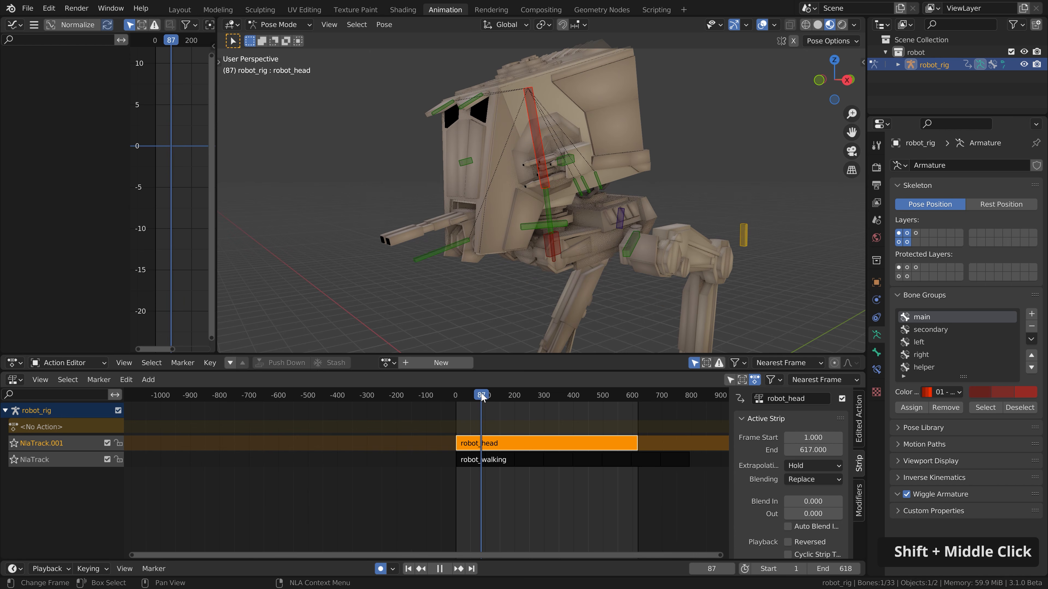
Step: Play the layered strips around frame 100 and compare how robot_head and robot_walking interact in Replace blending
key("space")
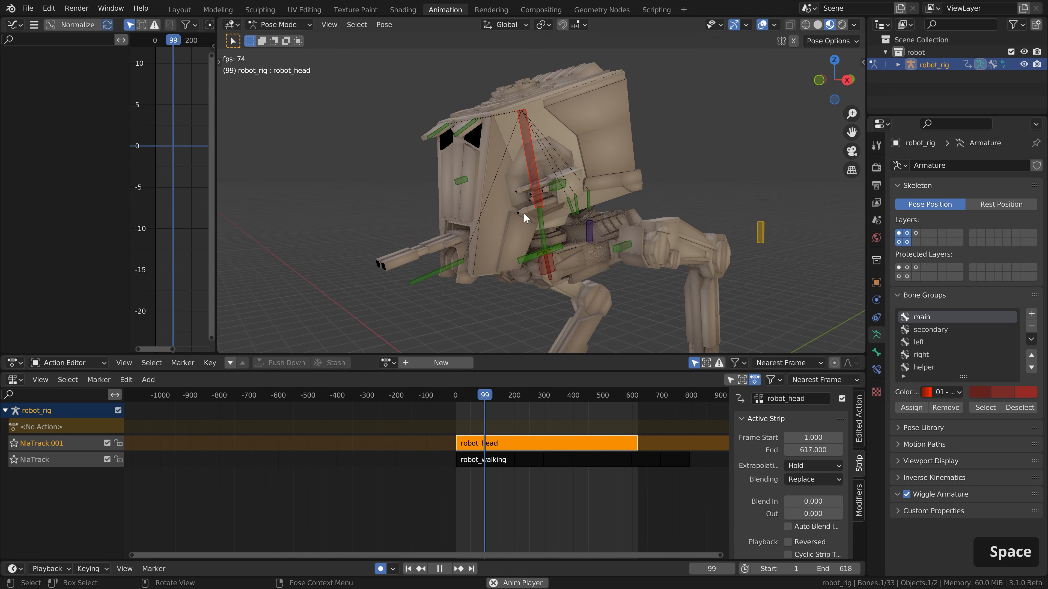
left_click_drag(497, 395, 484, 395)
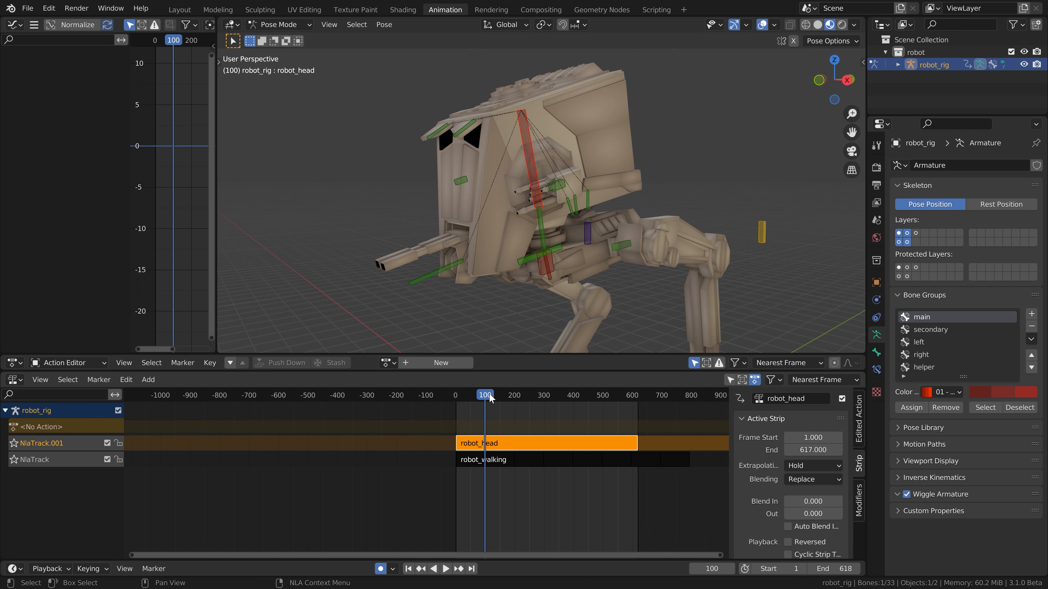
left_click(490, 465)
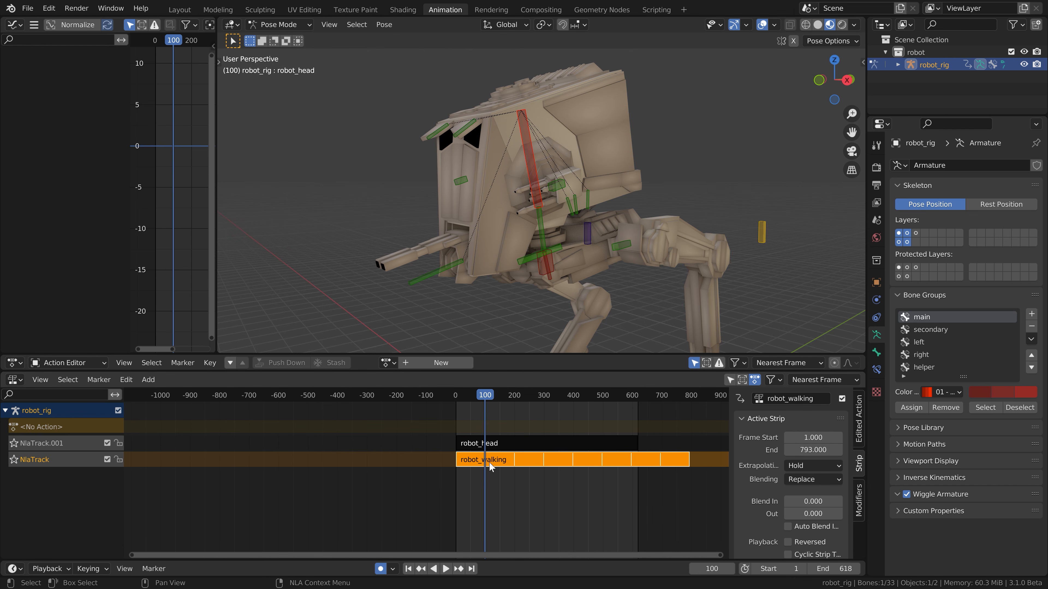
left_click(502, 445)
key("space")
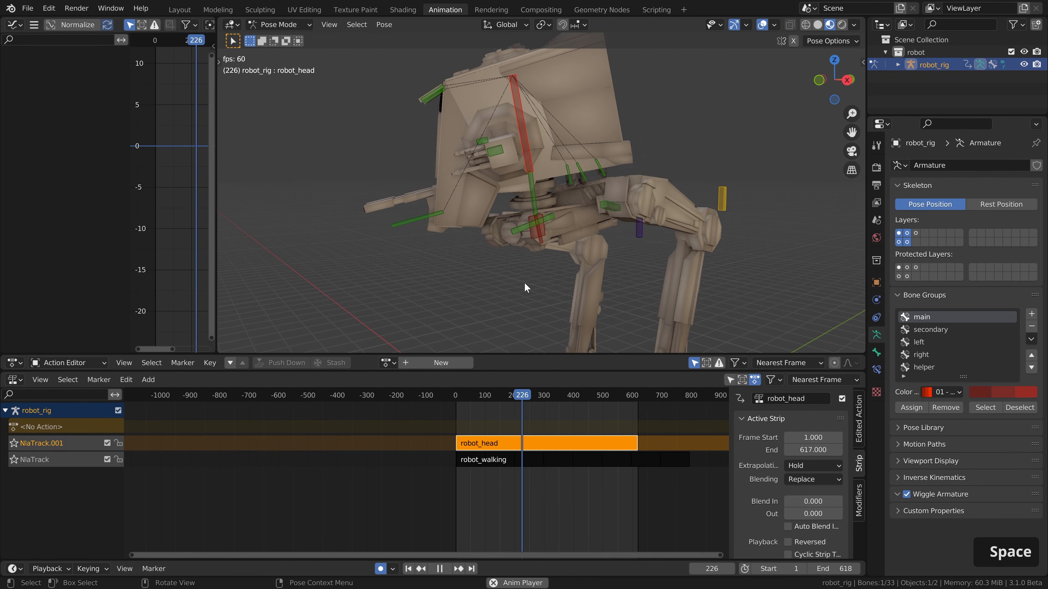
key("space")
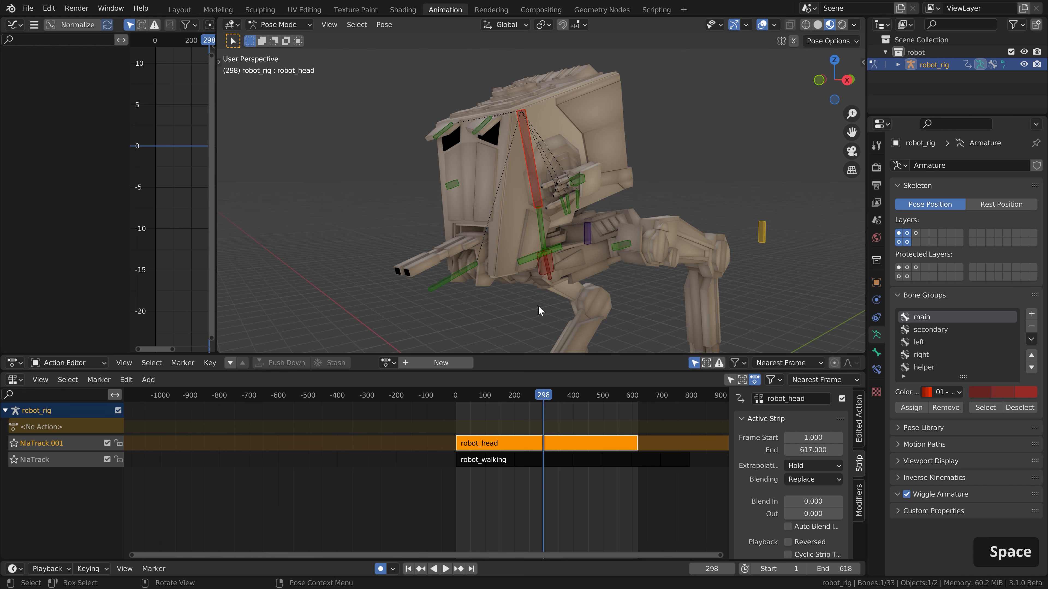
Step: Set the robot_head strip's blending to Combine and play the result
left_click(804, 480)
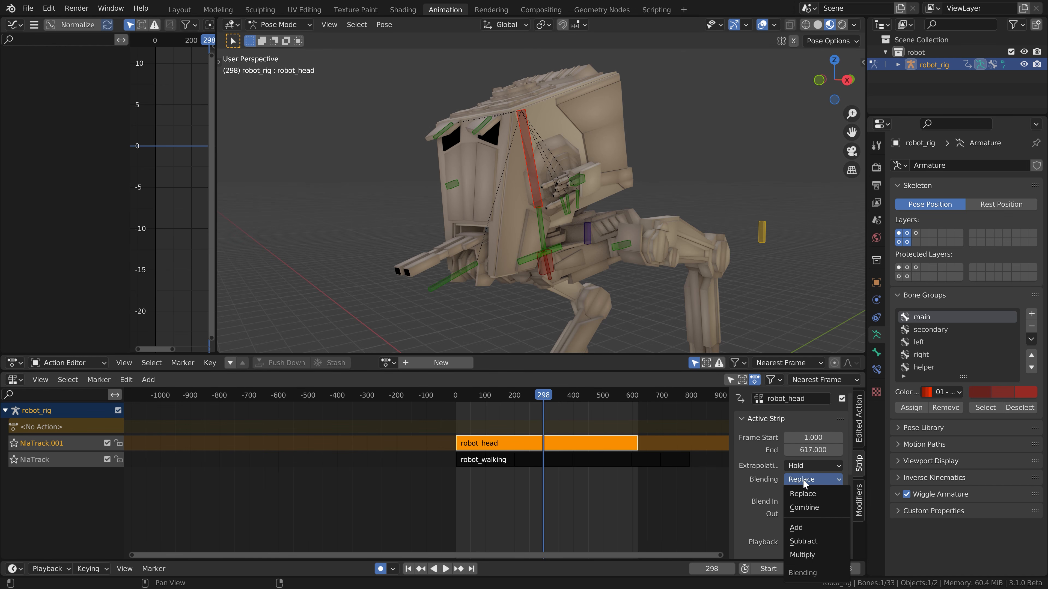
left_click(803, 508)
key("space")
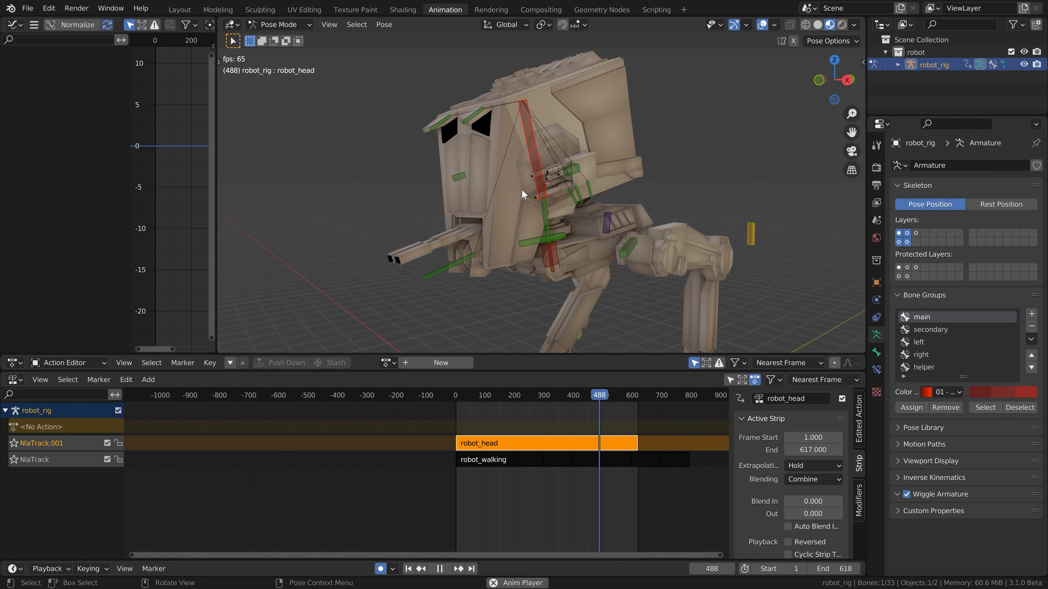
key("space")
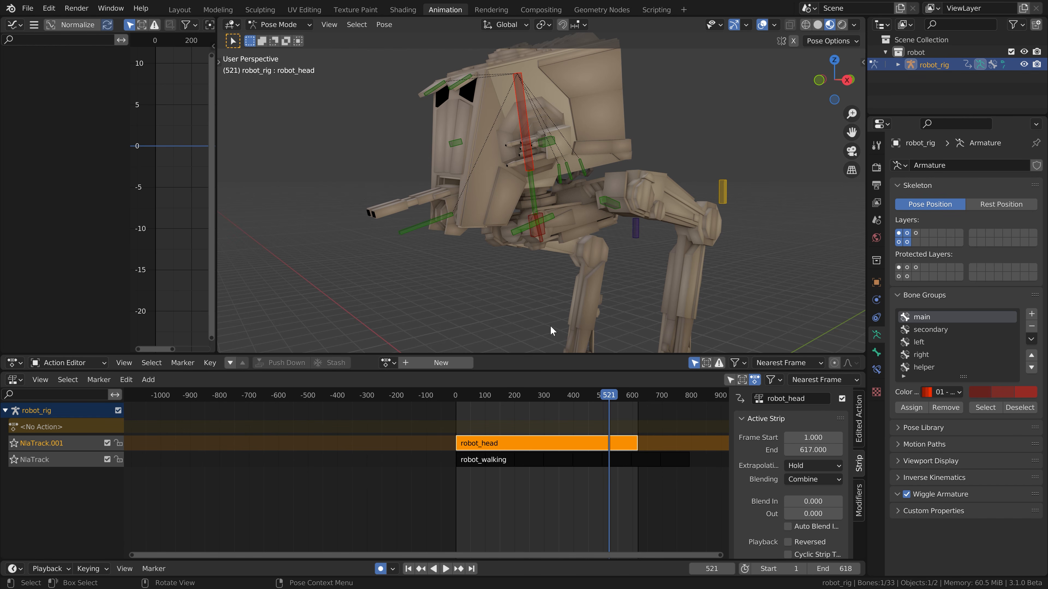
Step: Open the robot_walking strip's action in tweak mode with the whole robot in view
left_click_drag(531, 373, 529, 441)
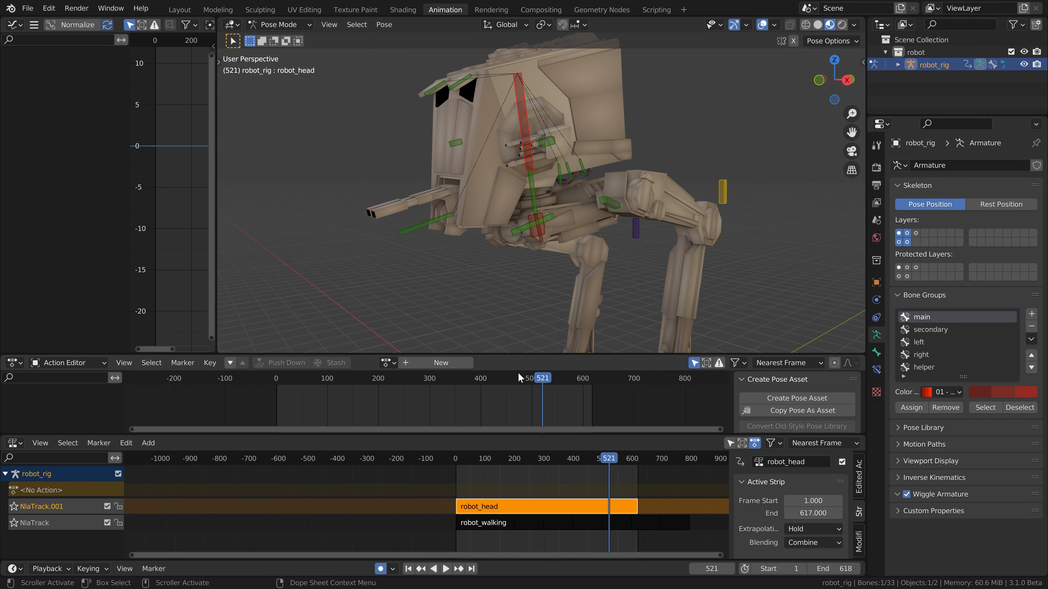
scroll(535, 217, "down", 3)
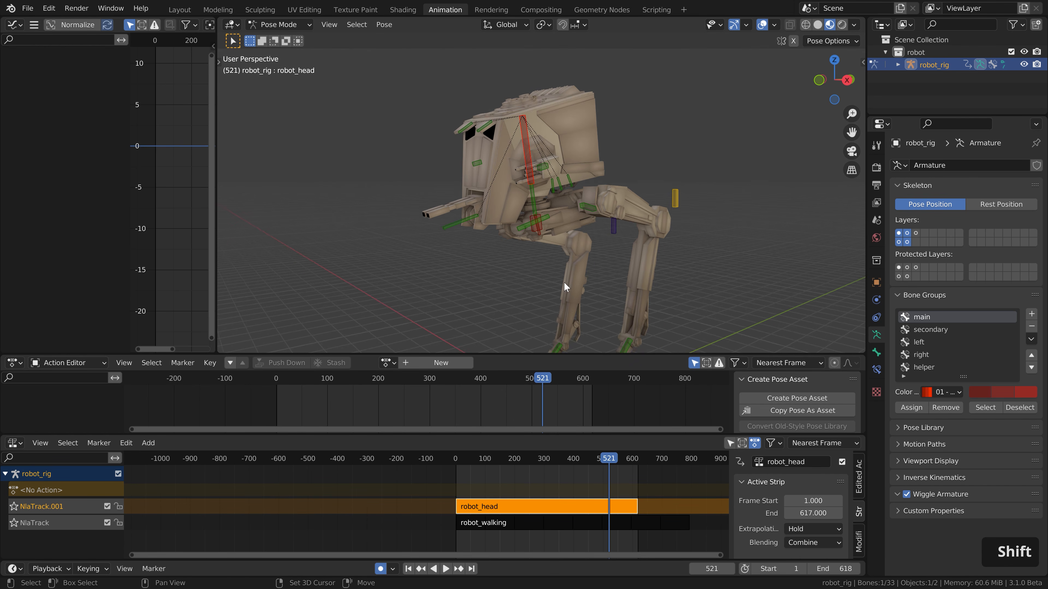
middle_click_drag(535, 223, 557, 238, "shift")
scroll(537, 241, "down", 1)
left_click(512, 523)
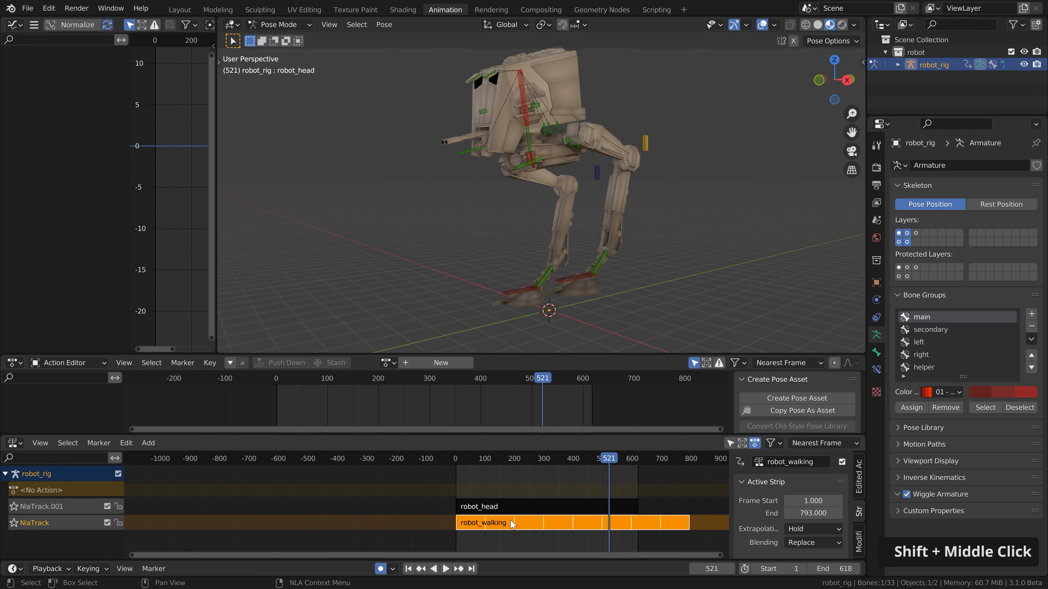
key("Tab")
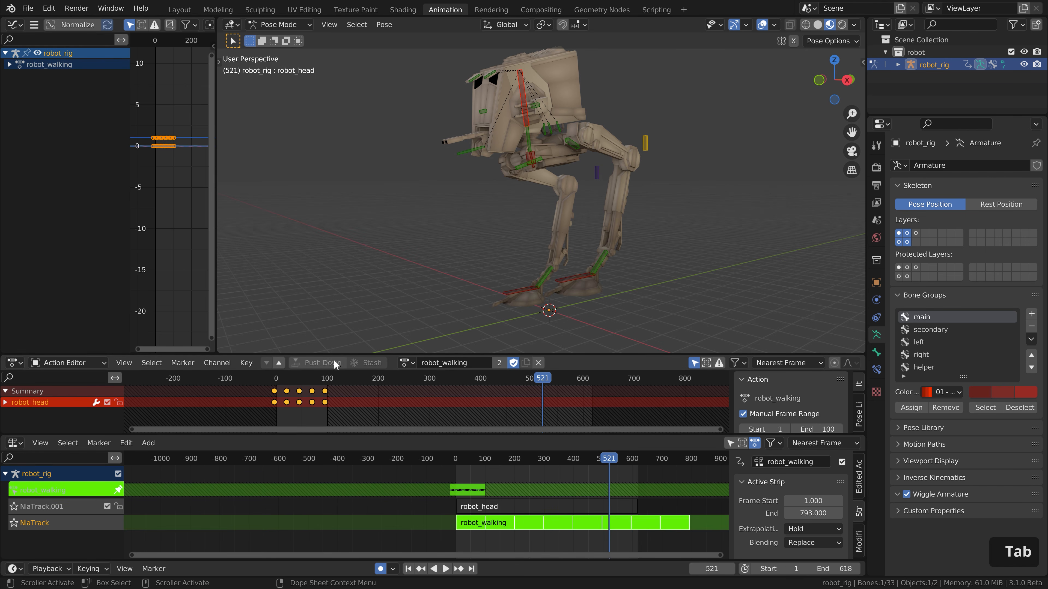
Step: Scrub through the robot_walking action's walk cycle to frame 32 and leave tweak mode
mouse_move(334, 354)
left_mouse_down()
mouse_move(334, 326)
mouse_move(281, 351)
mouse_move(326, 352)
left_mouse_up()
scroll(274, 392, "up", 16)
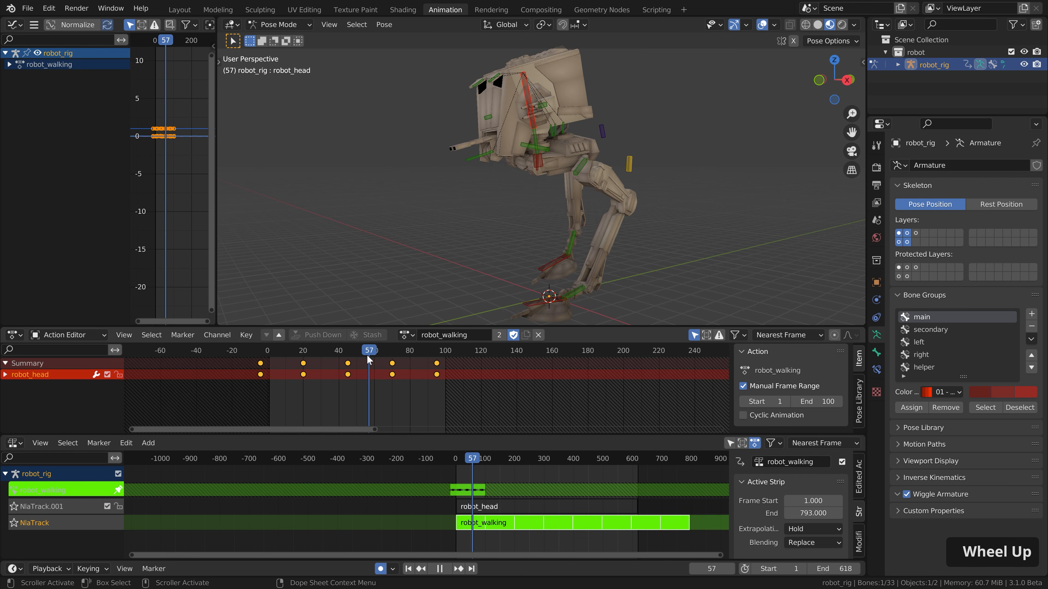
key("Escape")
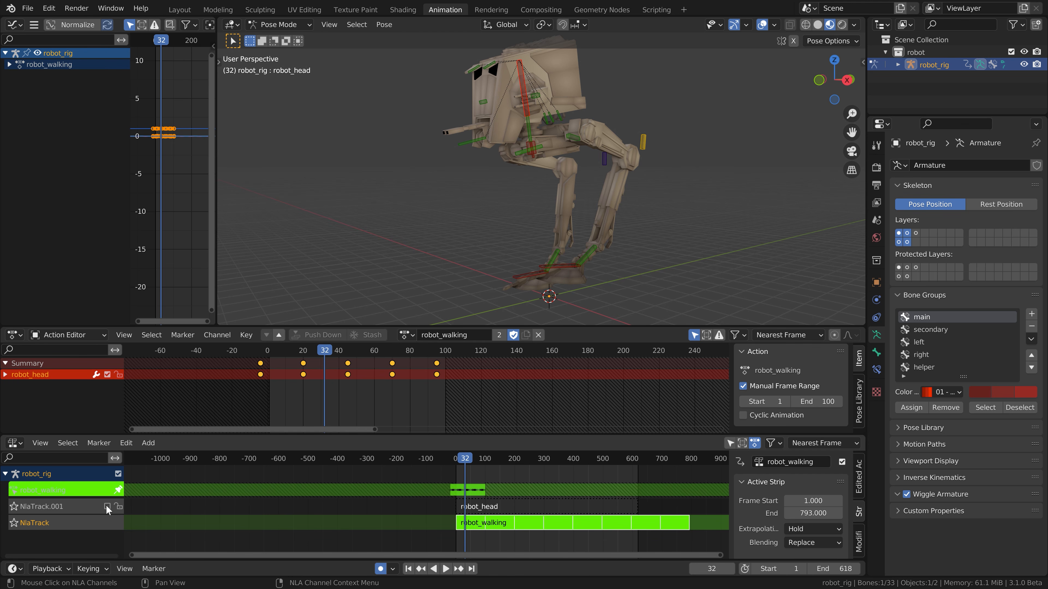
key("Tab")
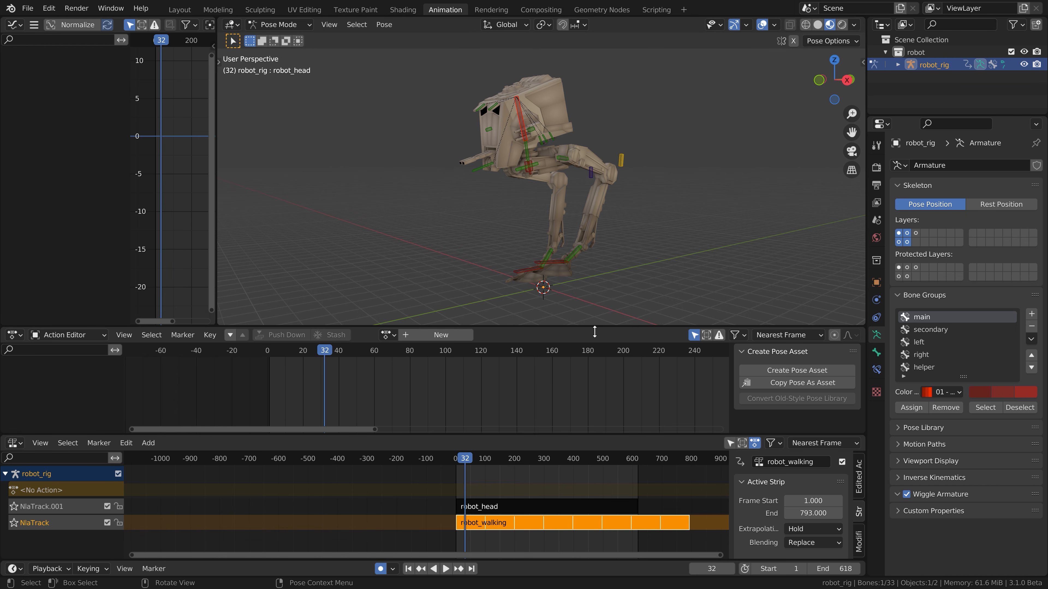
Step: Enlarge the 3D view, switch the rig to Object Mode and reset the 3D cursor to the world origin
left_click_drag(594, 331, 594, 366)
scroll(609, 302, "down", 5)
key("Tab")
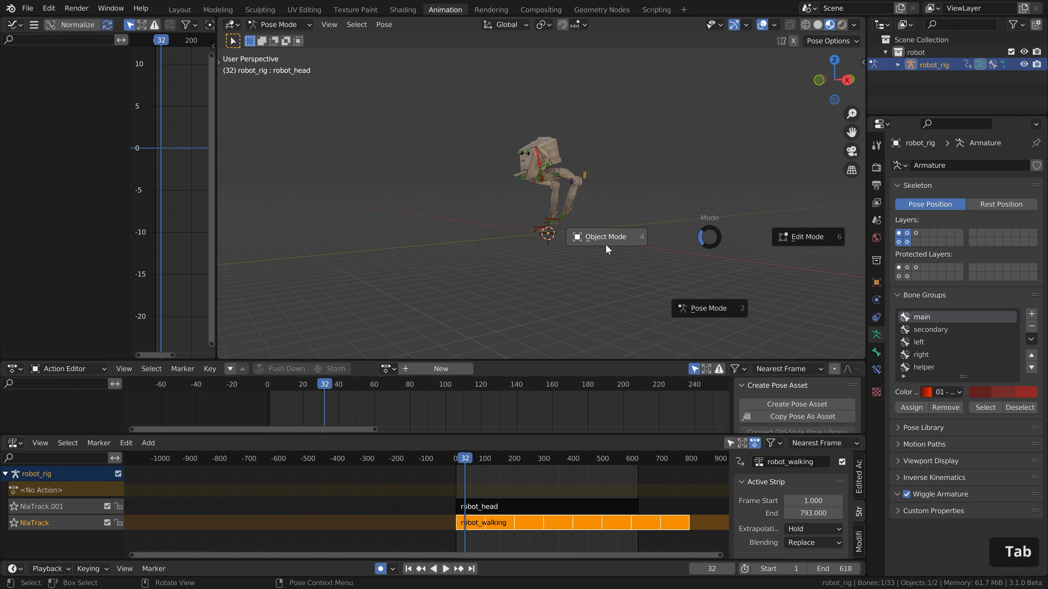
left_click(605, 244)
middle_click_drag(600, 188, 607, 236)
key("shift+c")
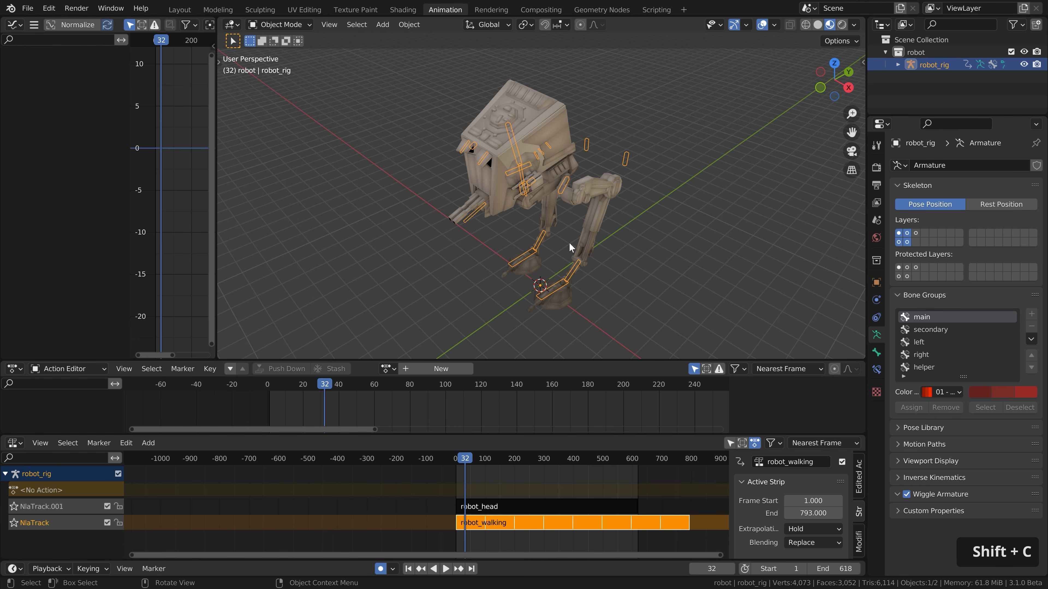
scroll(535, 290, "down", 4)
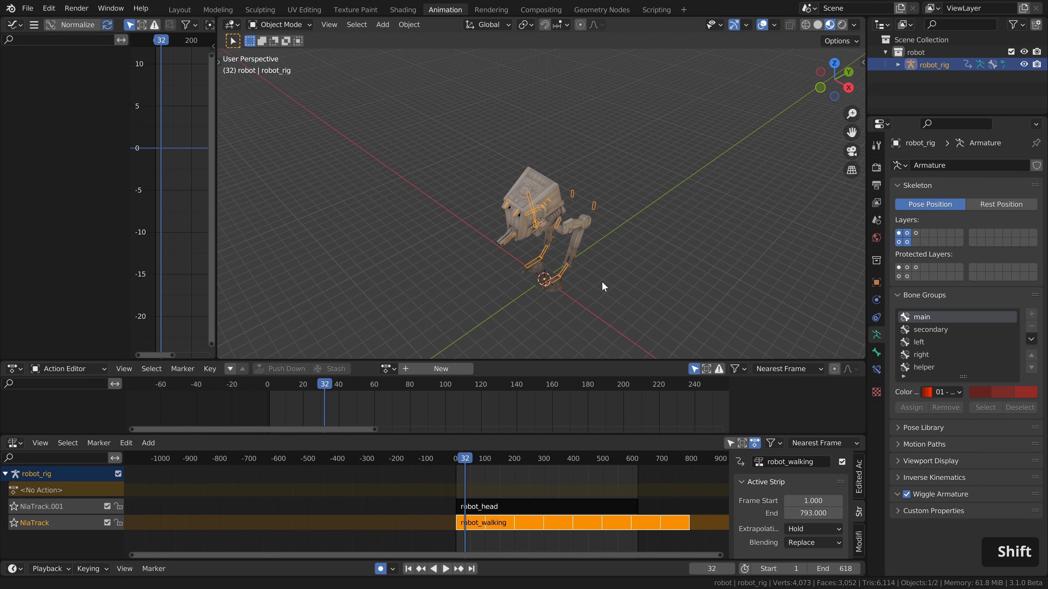
Step: Add a Path curve at the 3D cursor under the robot and enter Edit Mode on it
middle_click_drag(602, 281, 595, 251, "shift")
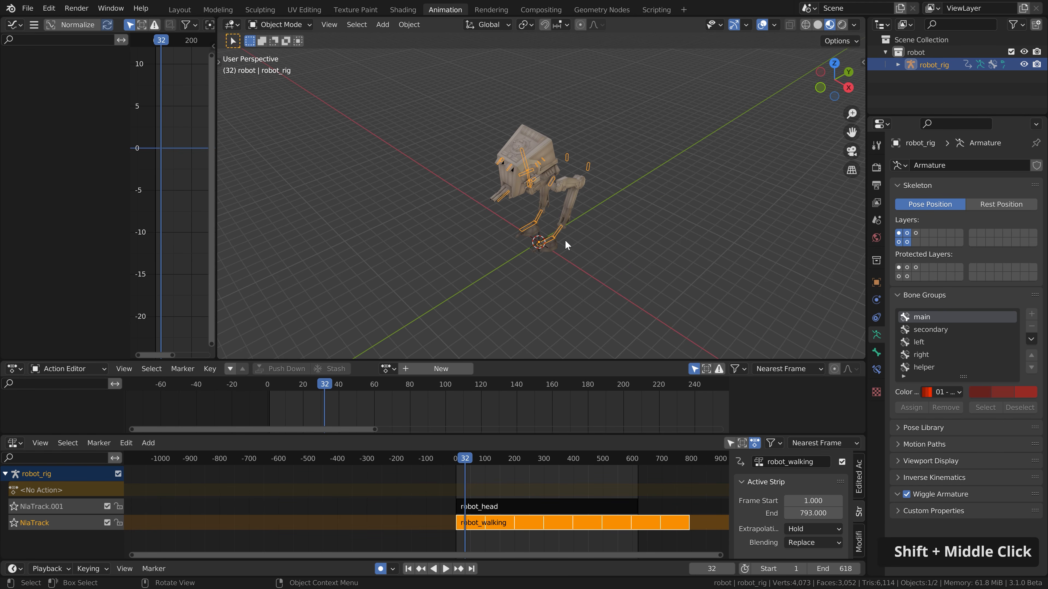
key("shift+a")
mouse_move(567, 255)
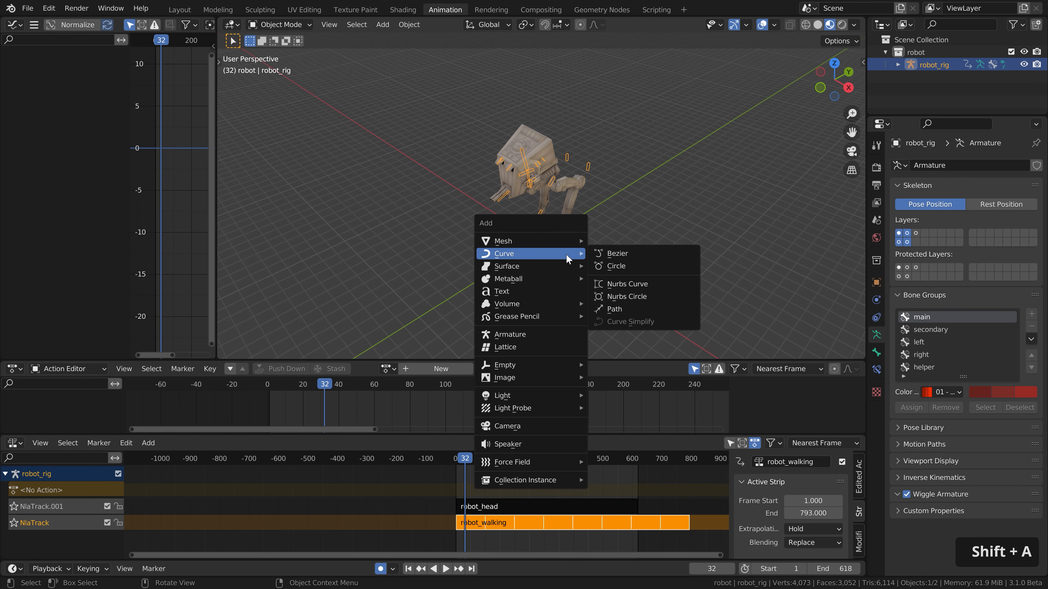
left_click(614, 309)
scroll(605, 248, "down", 3)
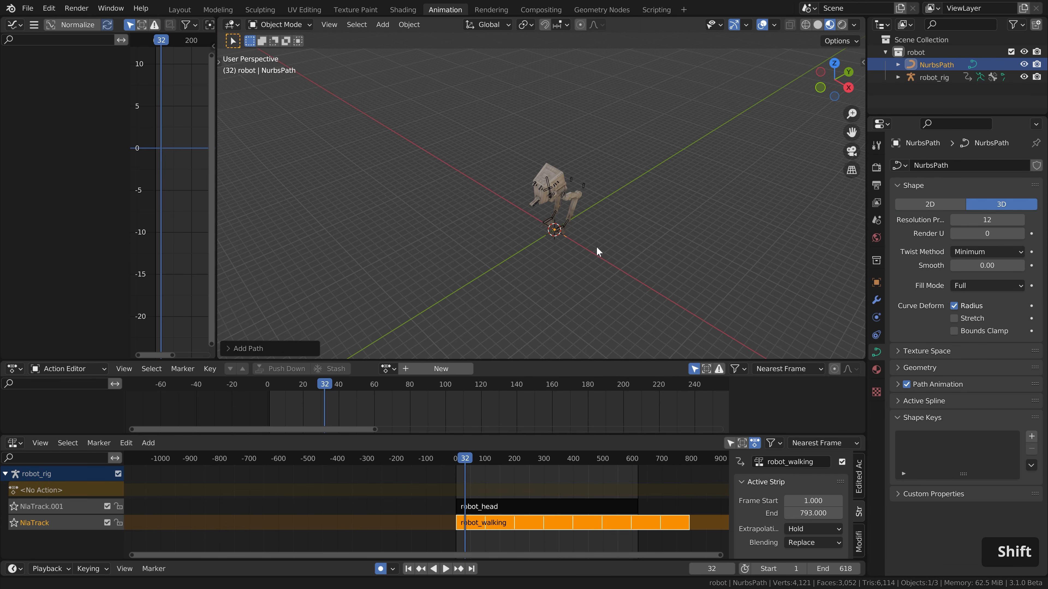
key("Tab")
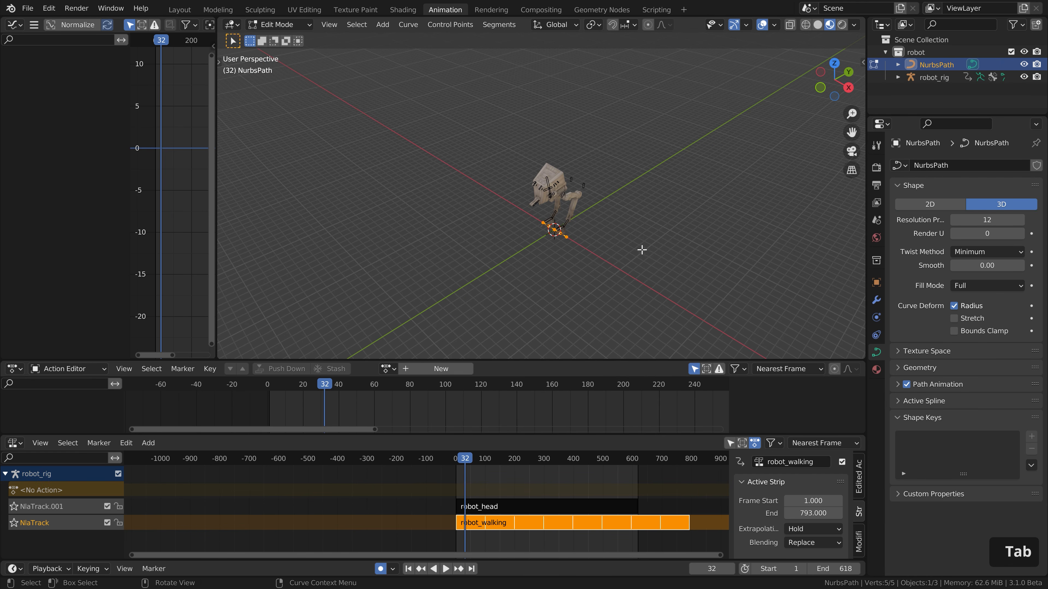
Step: In top view, scale the path up to several times its length and rotate it 90° to run along the Y axis
key("KP_7")
key("s")
left_click(604, 204)
key("r")
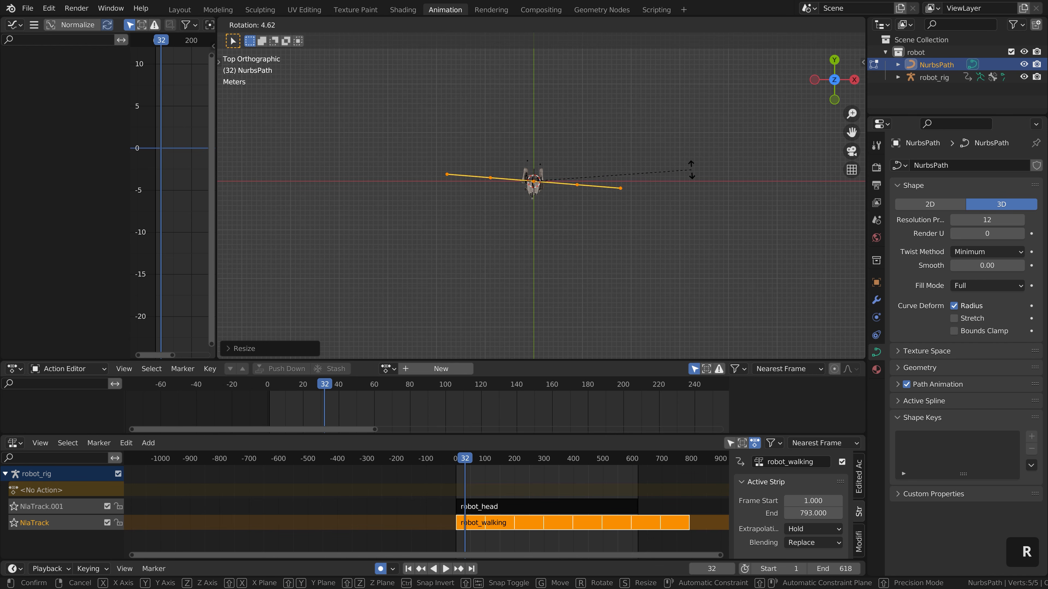
left_click(559, 306, "ctrl")
Step: Bend the path behind the robot by moving its +Y end point toward +X and the adjacent control point toward -X
middle_click_drag(559, 124, 547, 248, "shift")
scroll(547, 248, "down", 1)
key("b")
left_click_drag(512, 206, 545, 236)
key("g")
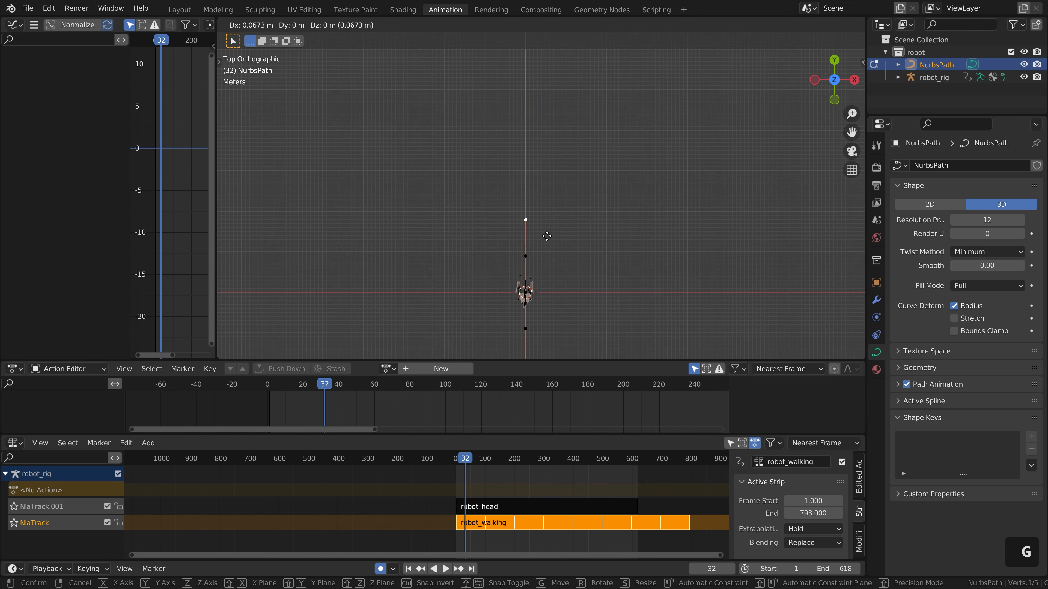
left_click(605, 203)
left_click(525, 256)
key("g")
left_click(586, 211)
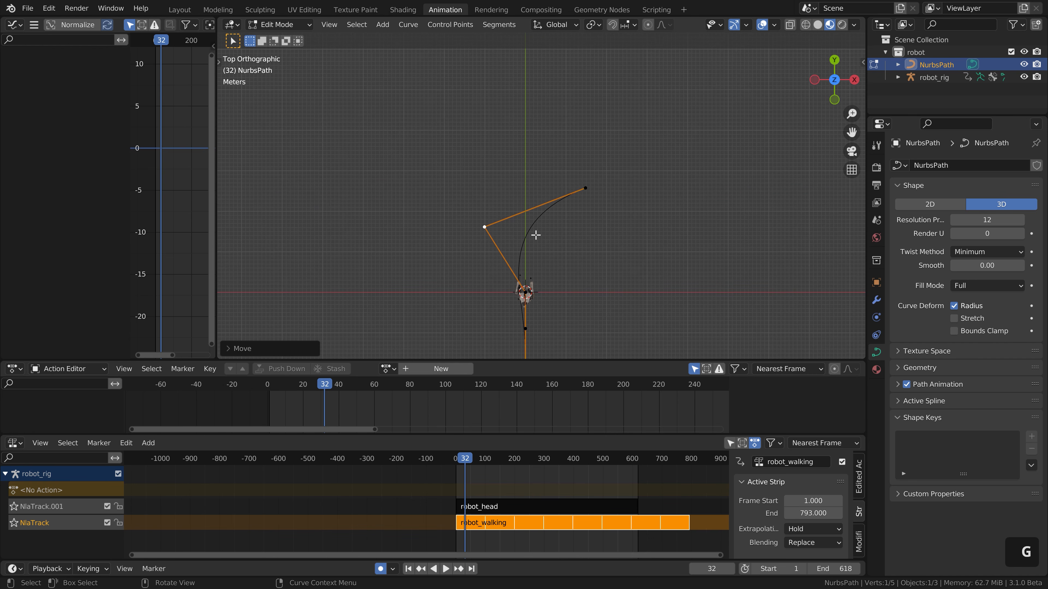
Step: Curve the path ahead of the robot by moving the second-to-last point toward +X and extending the -Y end point outward
middle_click_drag(532, 290, 521, 145, "shift")
left_click(527, 188)
key("g")
left_click(559, 201)
left_click(521, 230)
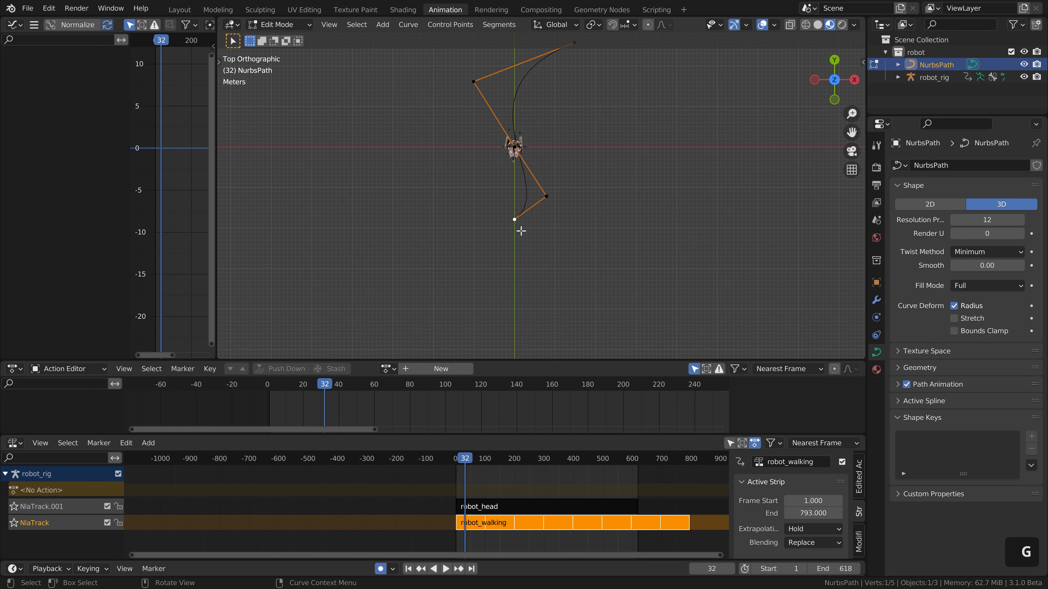
key("g")
left_click(504, 318)
scroll(521, 206, "down", 1)
middle_click_drag(521, 205, 517, 223, "shift")
key("g")
left_click(519, 250)
Step: Refine the S-curve by repositioning the +Y end point and the two control points on either side of the robot
left_click(573, 84)
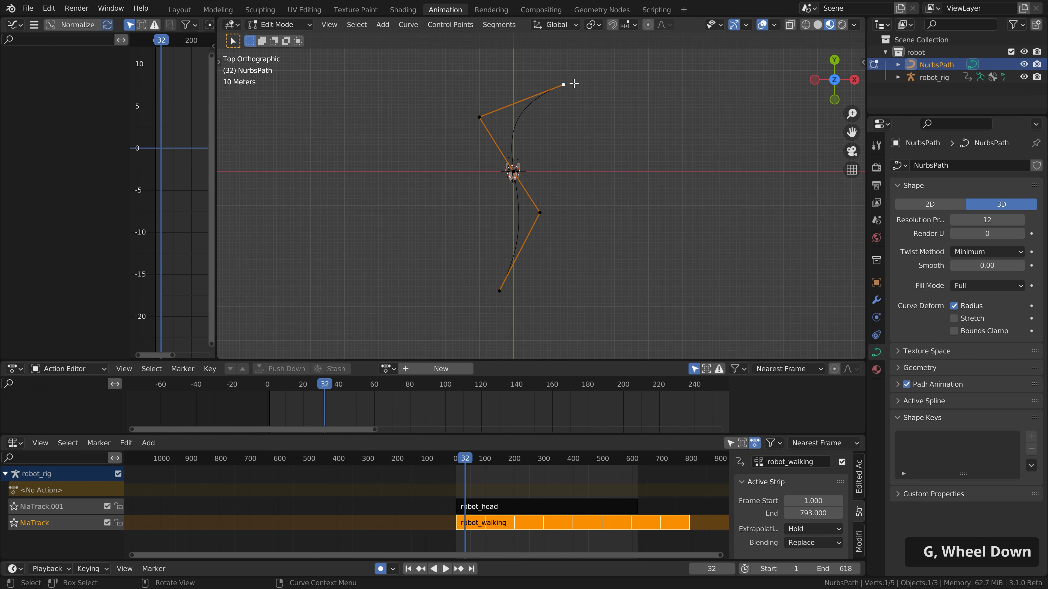
middle_click_drag(596, 110, 592, 173, "shift")
key("g")
left_click(582, 156)
left_click(540, 286)
key("g")
left_click(552, 285)
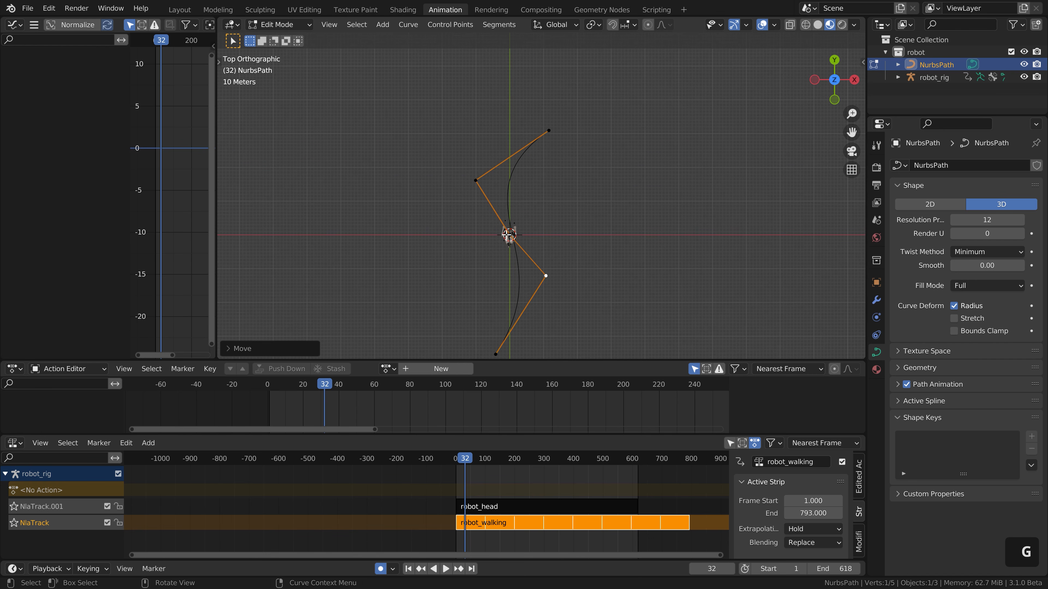
left_click(475, 180)
key("g")
left_click(516, 178)
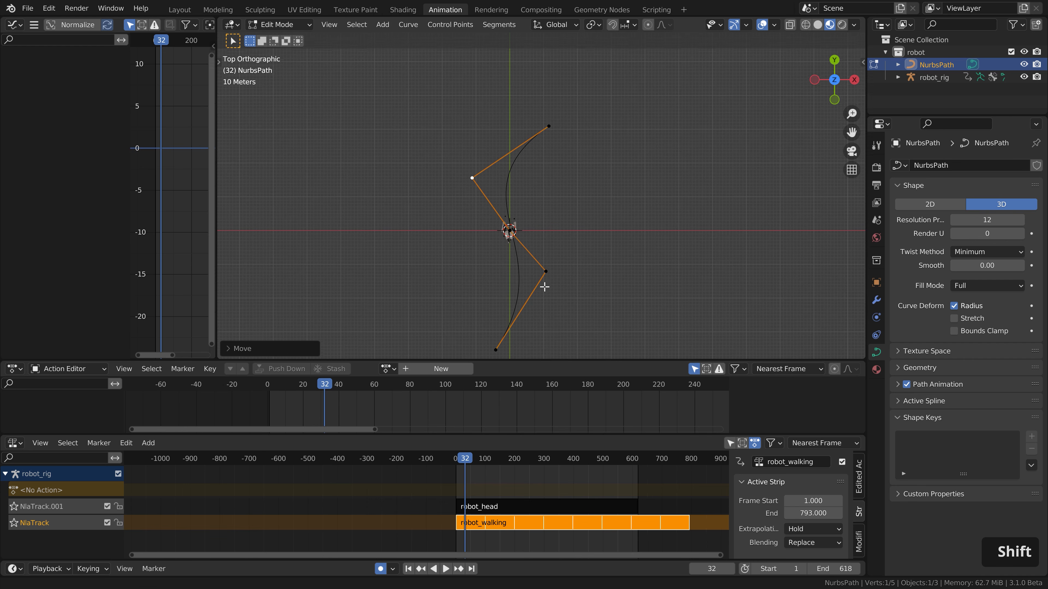
Step: Raise the path's preview resolution to 64 and return to Object Mode with the robot in close view
middle_click_drag(573, 213, 574, 143, "shift")
scroll(508, 92, "up", 3)
key("Tab")
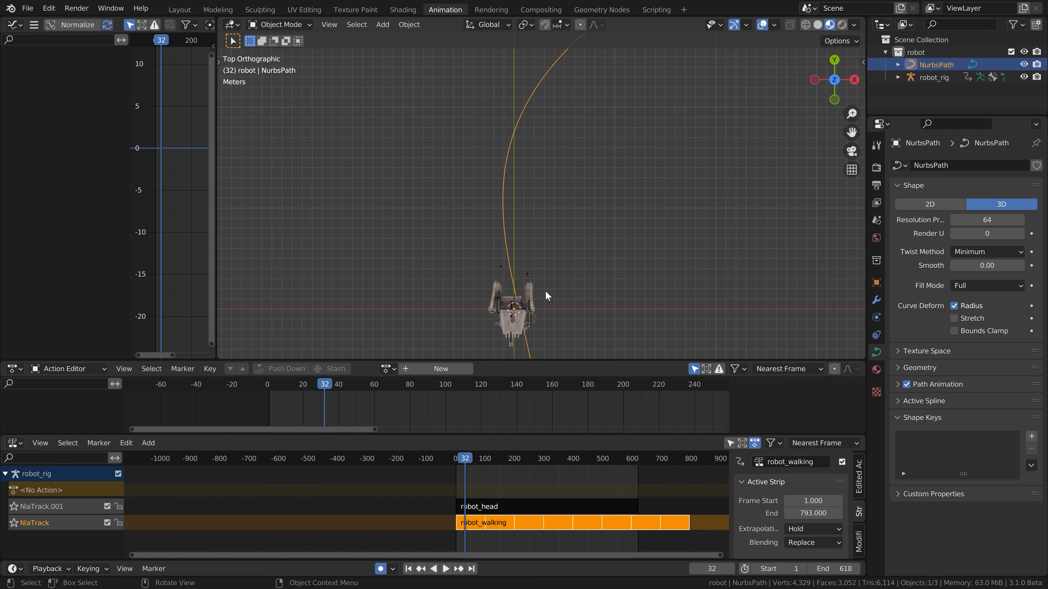
middle_click_drag(553, 293, 488, 214, "shift")
scroll(540, 244, "down", 2)
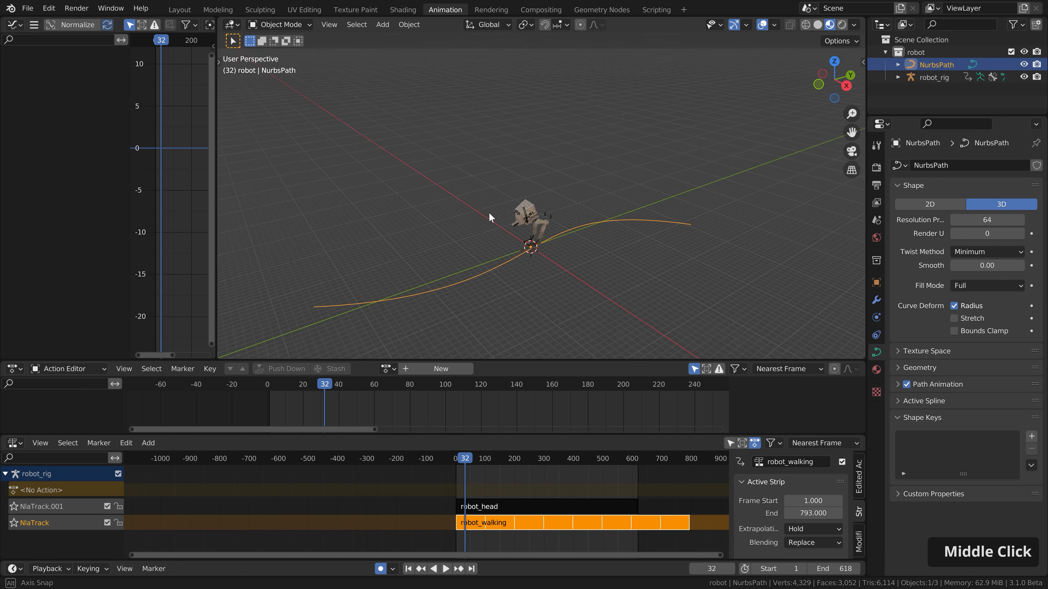
scroll(521, 251, "up", 2)
scroll(520, 250, "up", 6)
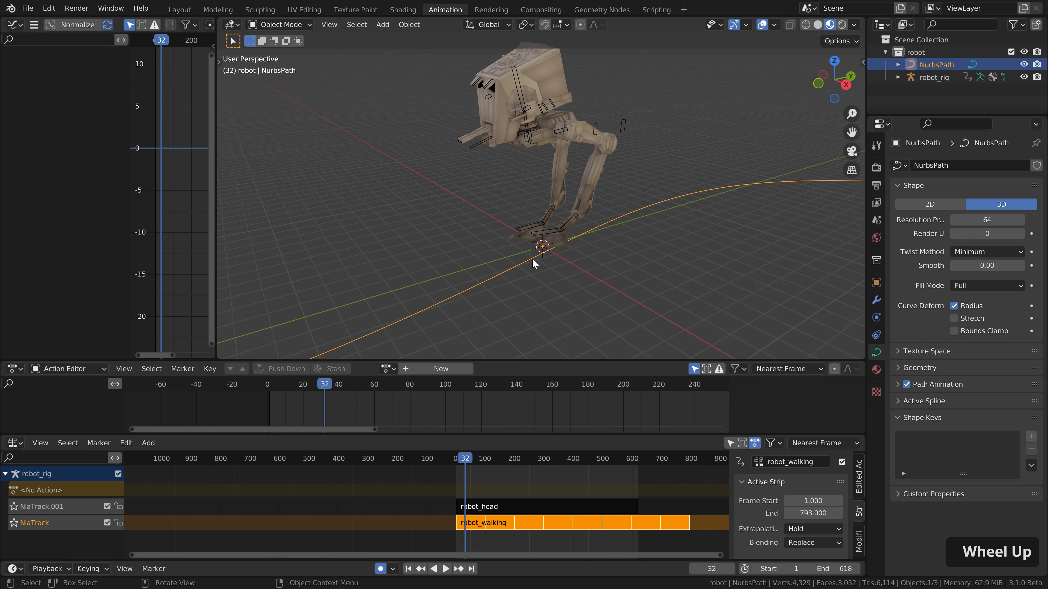
Step: Compare the origin points of the path and the robot rig by test-moving each one and cancelling
key("g")
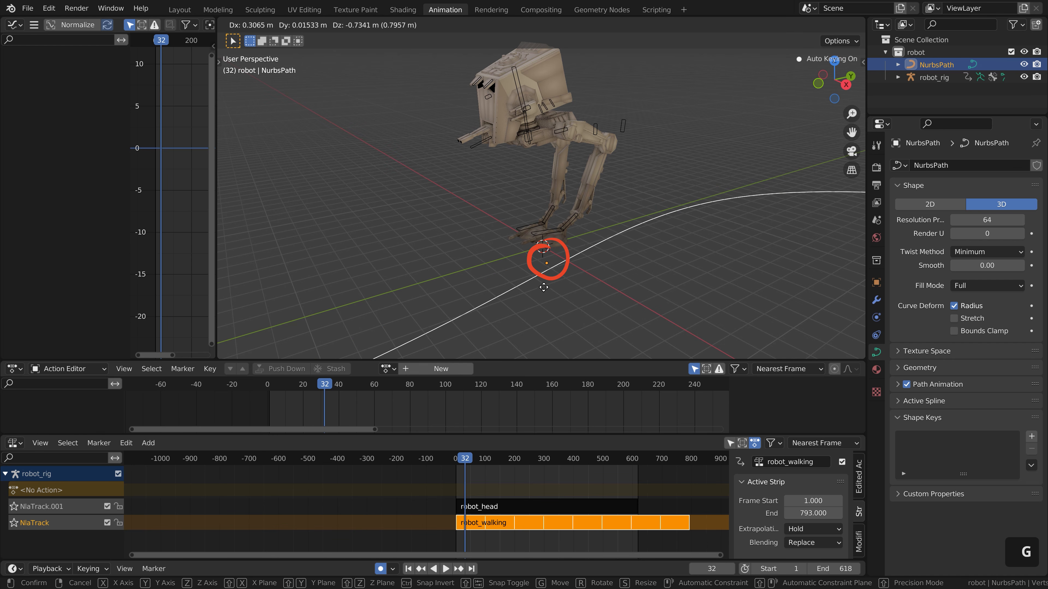
right_click(542, 259)
left_click(547, 235)
left_click(552, 238)
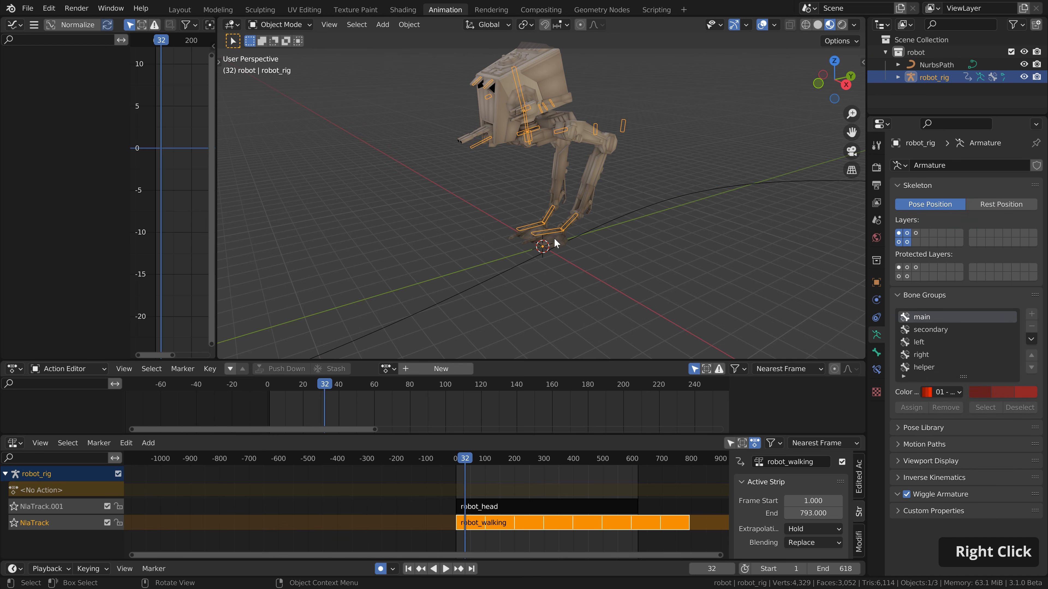
key("g")
right_click(562, 263)
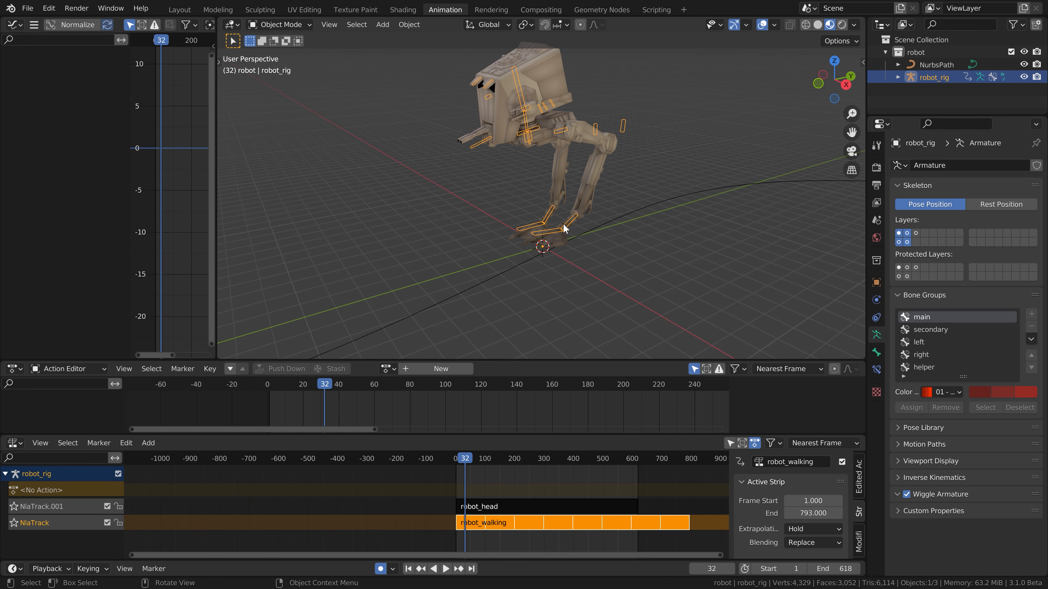
Step: Snap the 3D cursor to the selected robot rig and set the path's origin to the 3D cursor
key("shift+s")
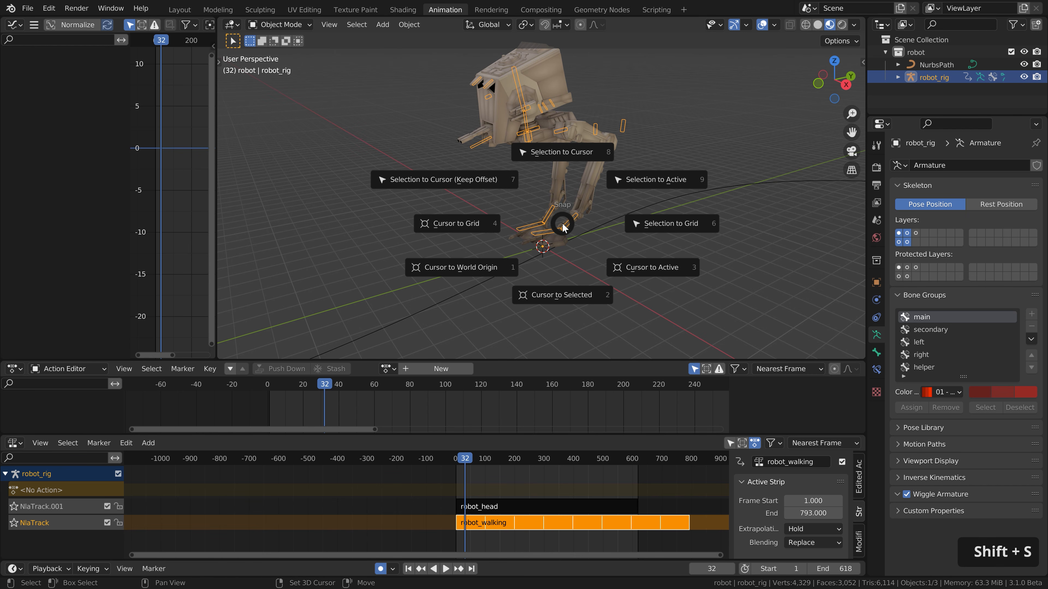
left_click(561, 308)
left_click(538, 256)
right_click(539, 256)
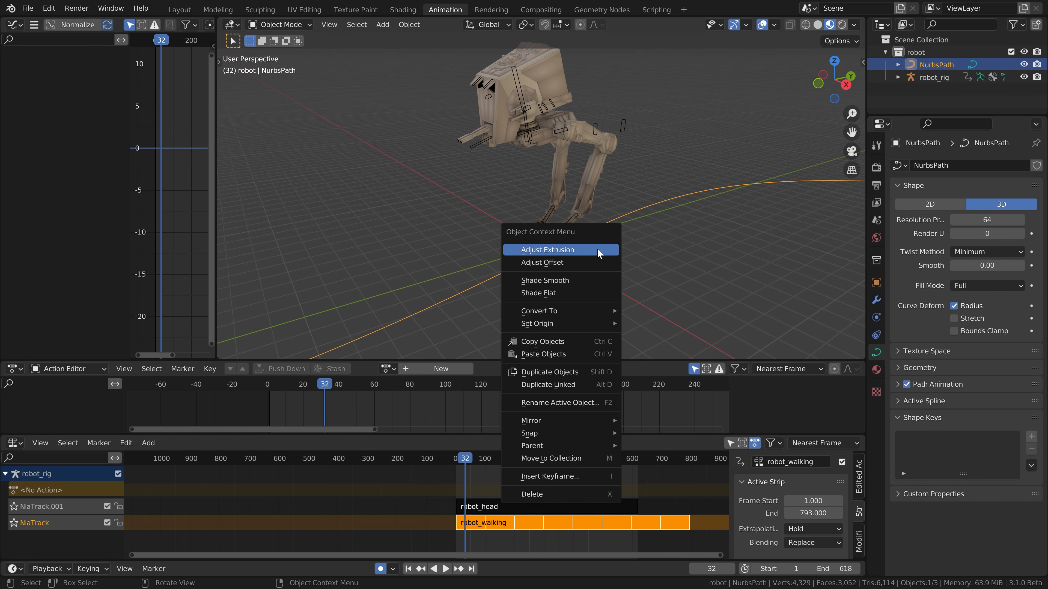
mouse_move(566, 326)
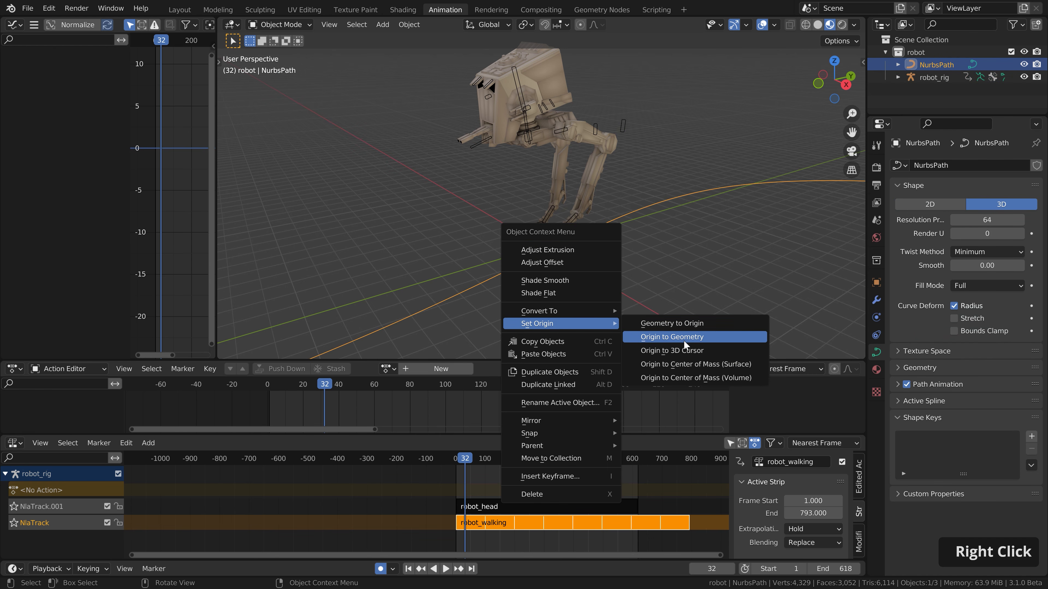
left_click(675, 353)
Step: Add a Follow Path object constraint to robot_rig and pick the path curve as its target
middle_click_drag(655, 334, 567, 252, "shift")
left_click(552, 166)
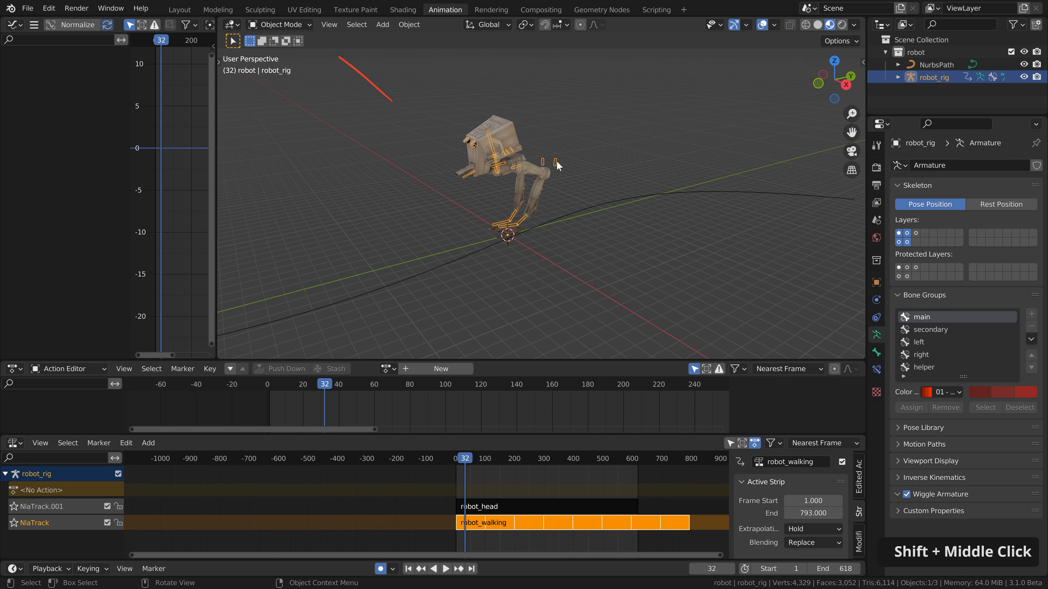
scroll(515, 156, "up", 2)
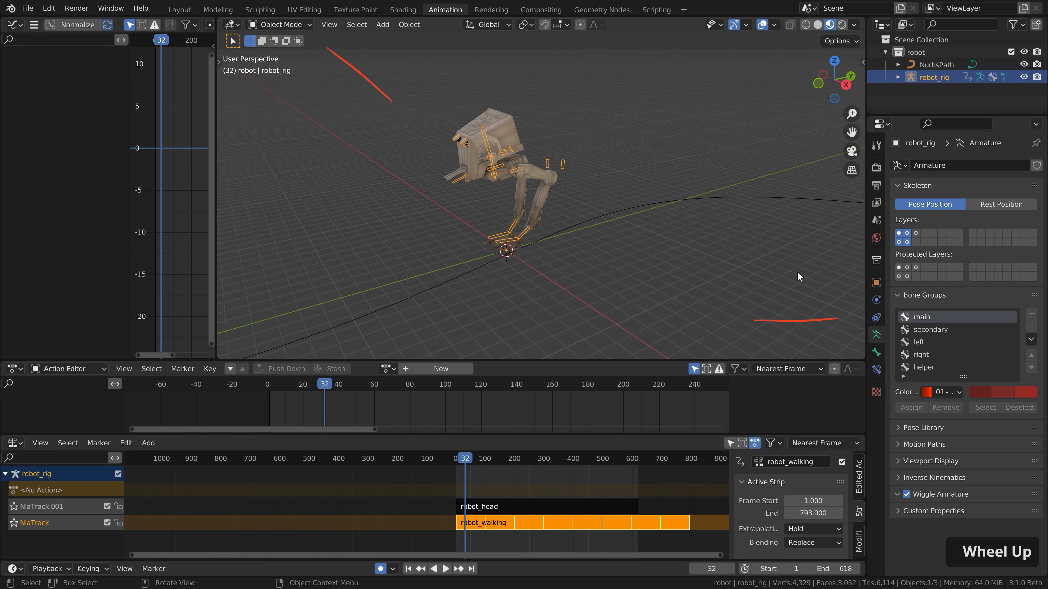
left_click(876, 317)
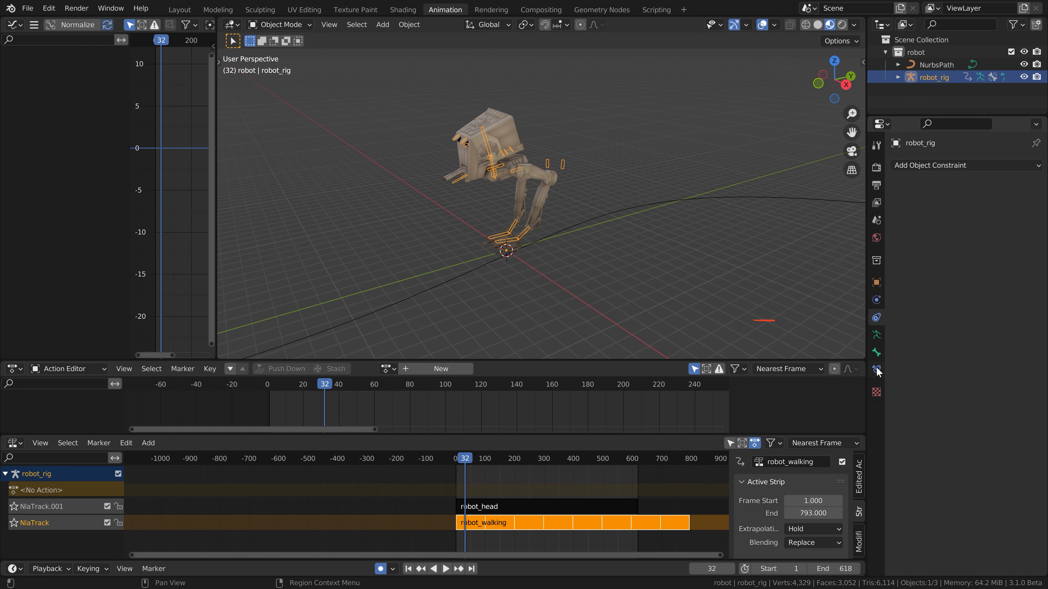
left_click(946, 165)
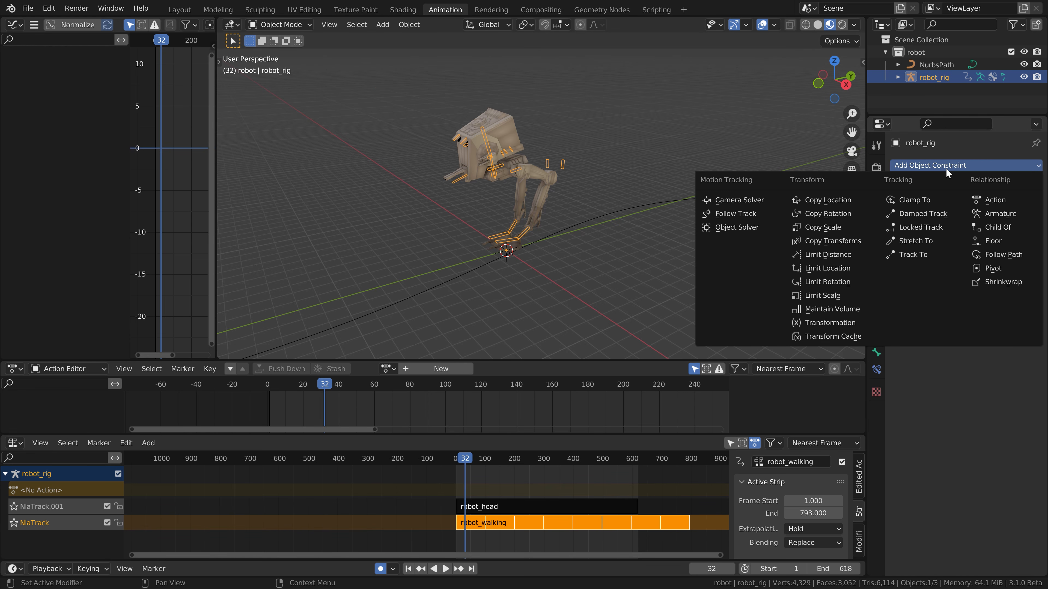
left_click(998, 255)
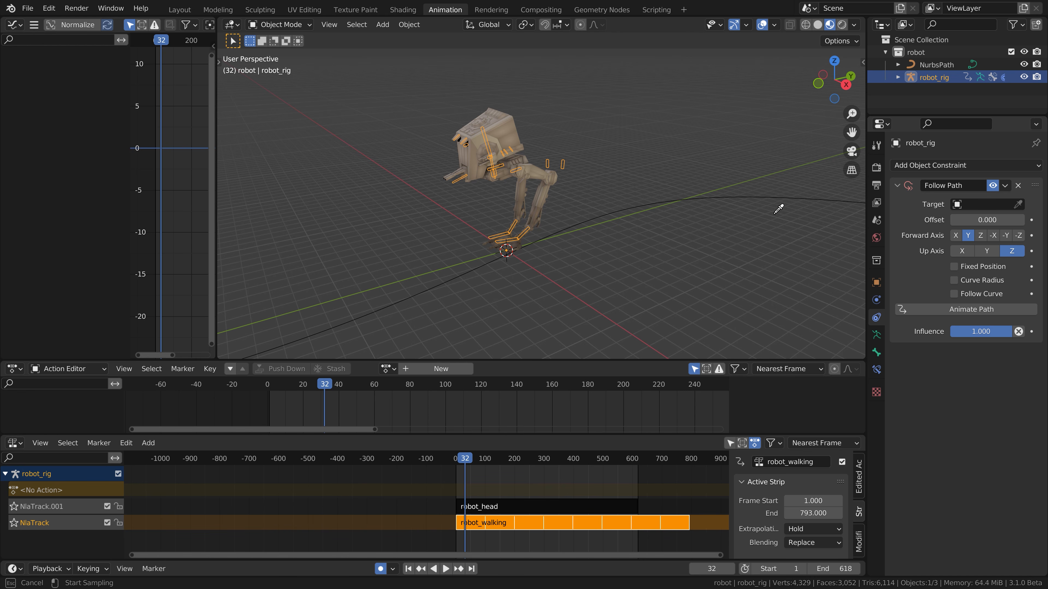
left_click(756, 197)
Step: Rename the NurbsPath object to robot_path and bring the whole curve into view
double_click(936, 64)
type("ro")
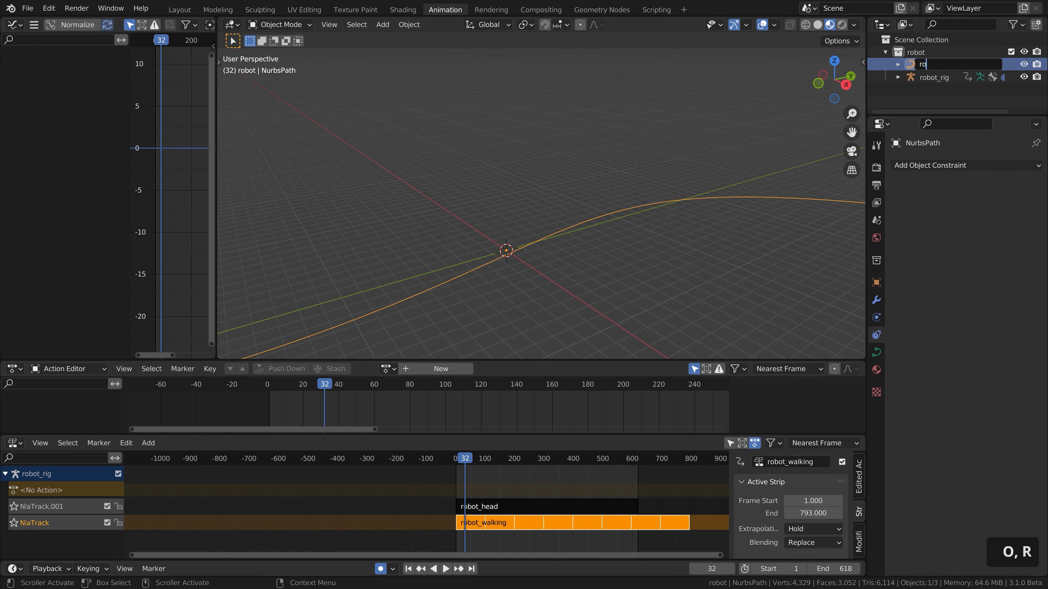
type("bot_path")
key("Return")
scroll(664, 253, "down", 2)
middle_click_drag(663, 253, 604, 258, "shift")
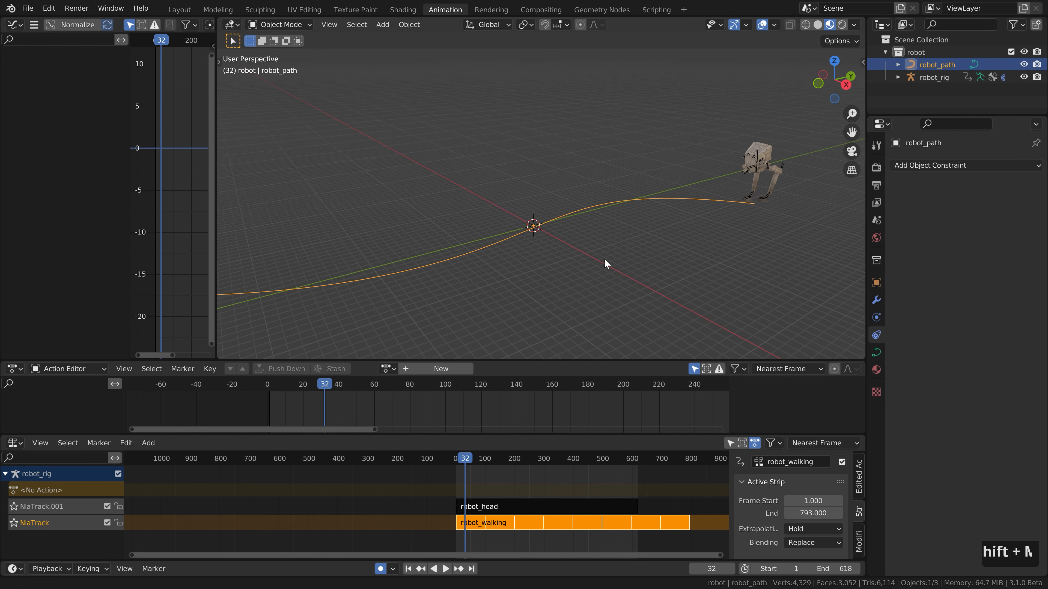
scroll(604, 259, "down", 2)
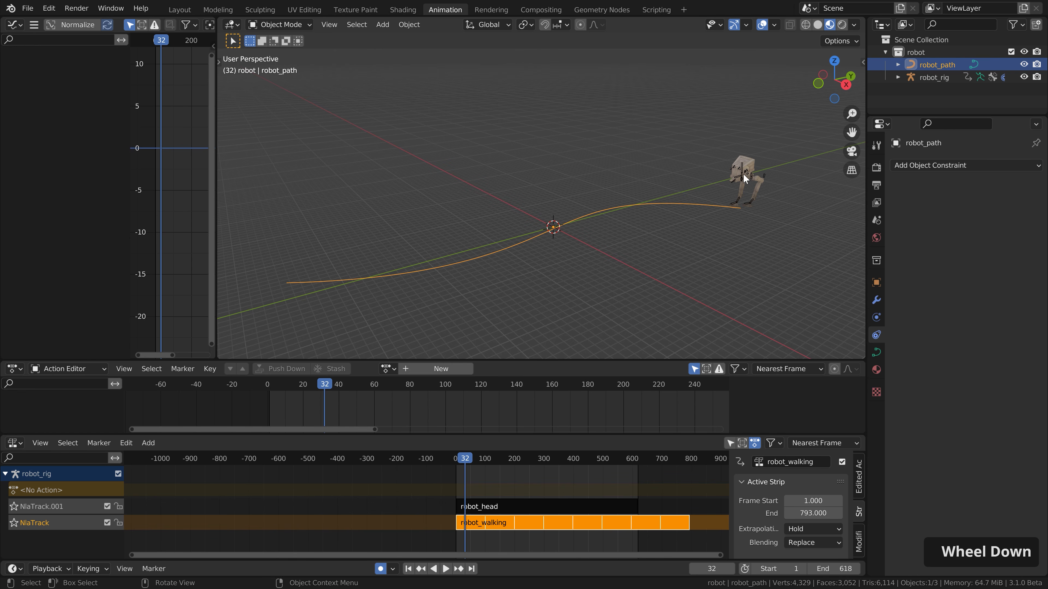
Step: Enable Follow Curve on robot_rig's Follow Path constraint and set the forward axis to -Y, checking it at an offset of -98.5
left_click(741, 167)
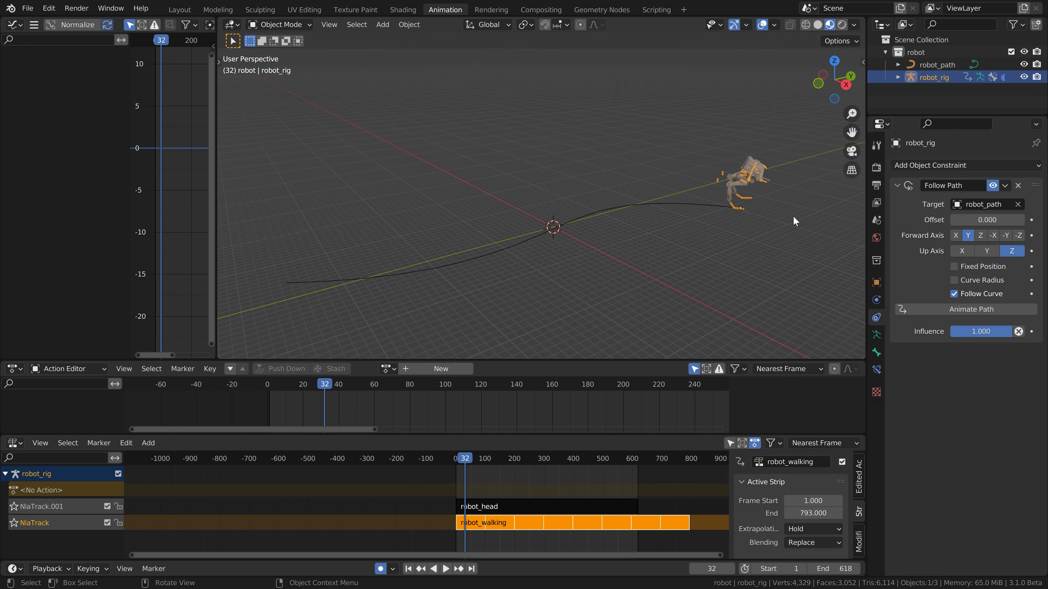
left_click_drag(1019, 220, 992, 220)
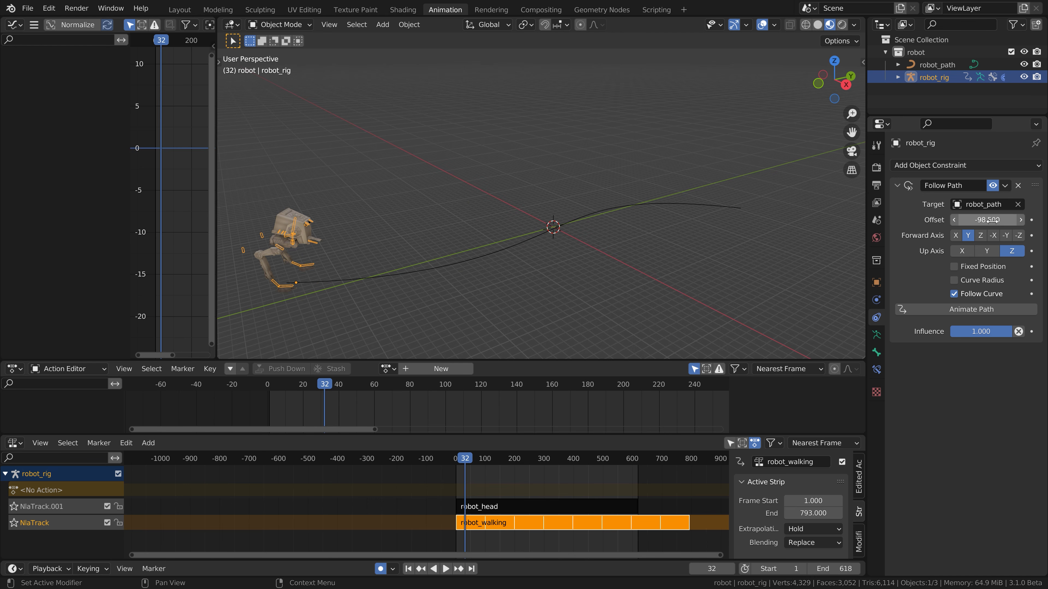
left_click(1006, 236)
Step: Set the Follow Path offset to 0 and keyframe it at frame 1
left_click(989, 221)
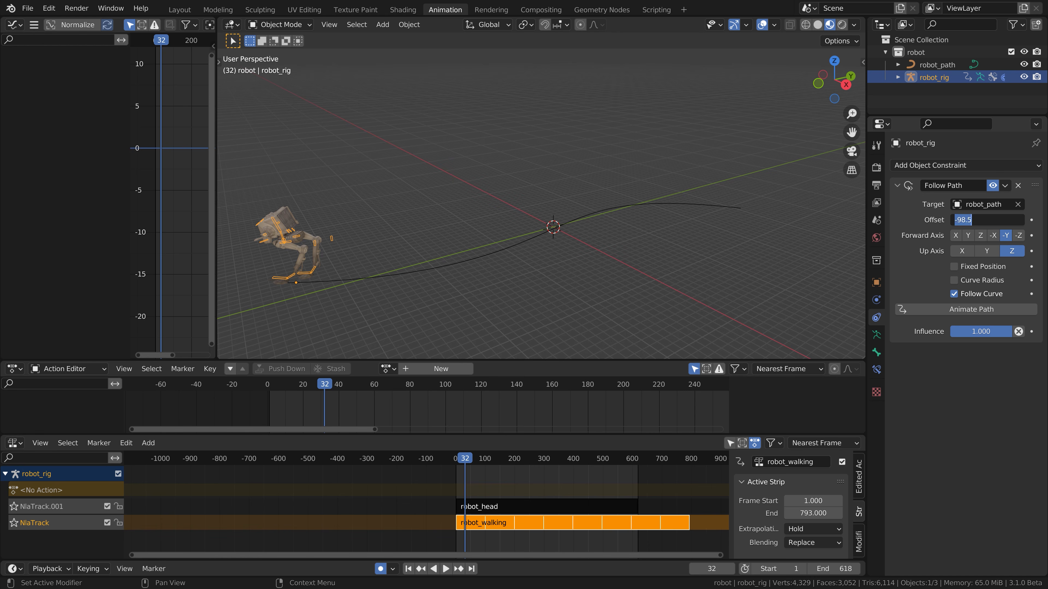
type("0")
key("Return")
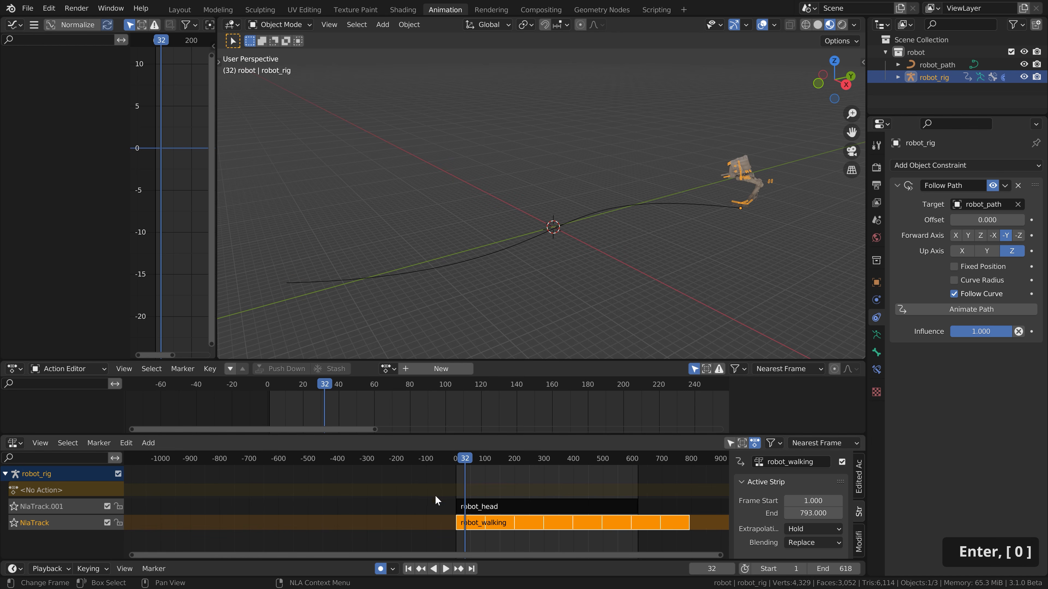
key("shift+Left")
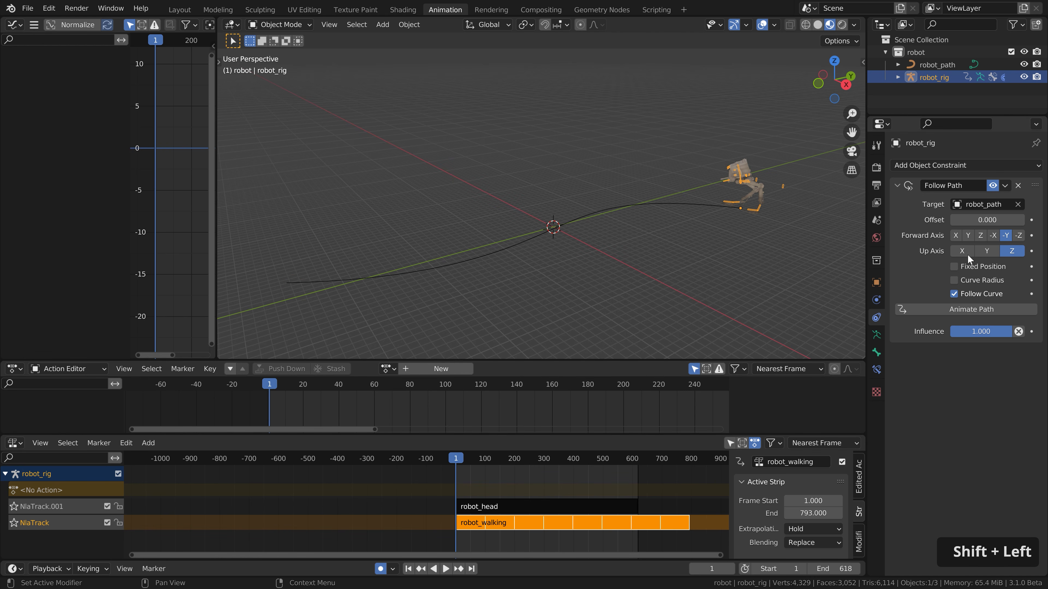
left_click(1032, 220)
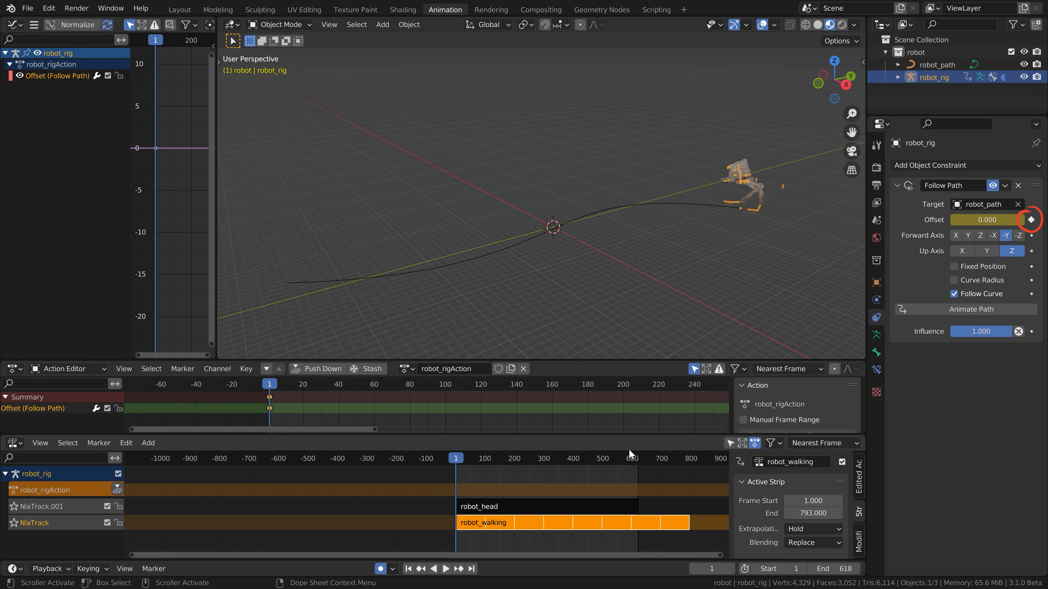
Step: Set the Follow Path offset to -100 at frame 618 and keyframe it
left_click(637, 459)
key("Right")
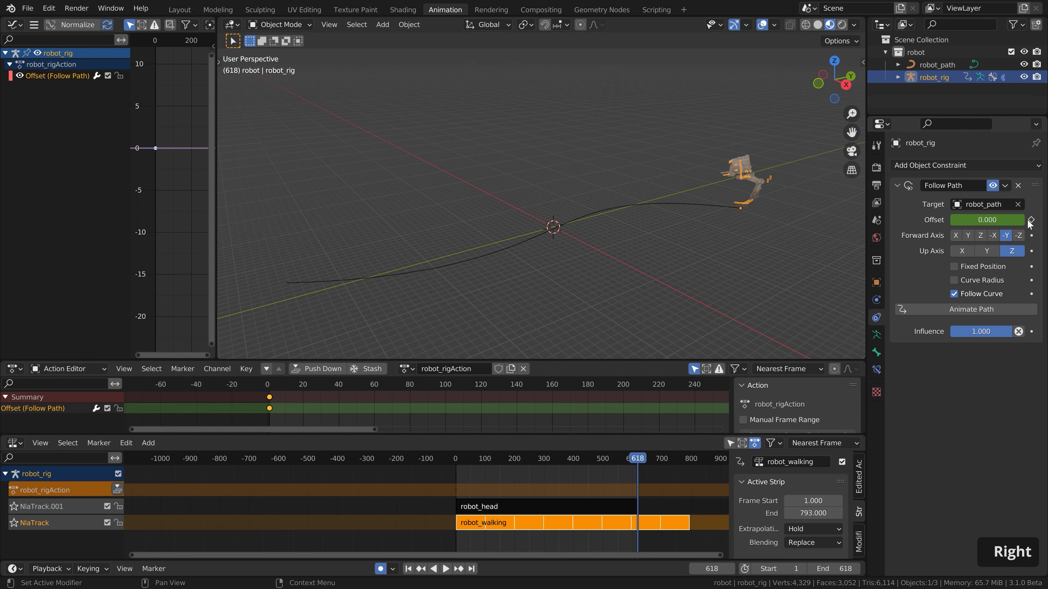
left_click(987, 220)
type("-100")
key("Return")
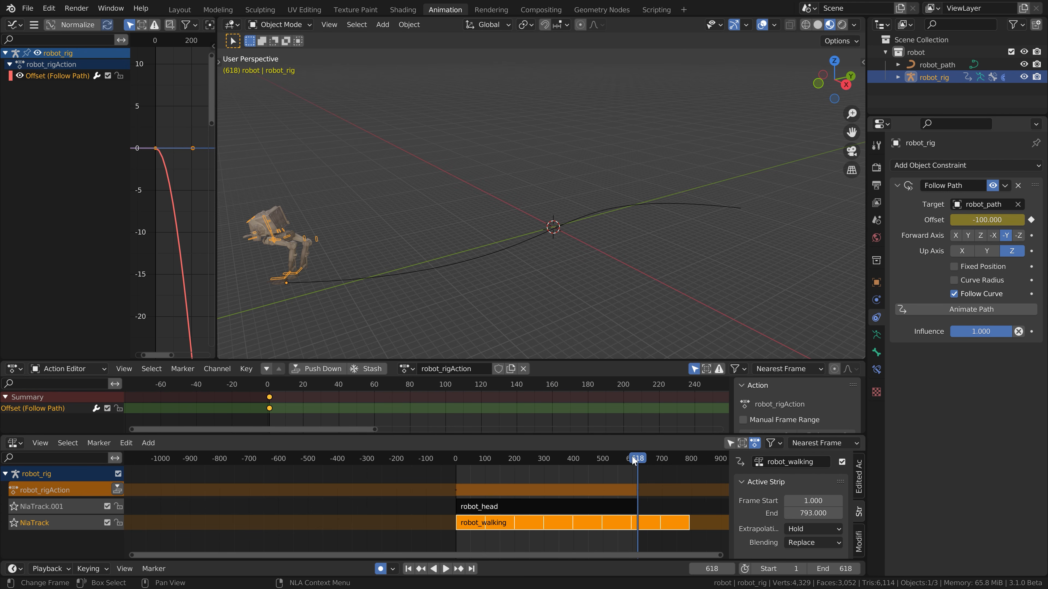
Step: Bring both offset keyframes into view and play the animation from the start to check the robot's movement along the path
scroll(538, 413, "down", 18)
middle_click_drag(605, 408, 451, 399)
mouse_move(313, 385)
left_mouse_down()
mouse_move(306, 398)
mouse_move(324, 399)
left_mouse_up()
key("space")
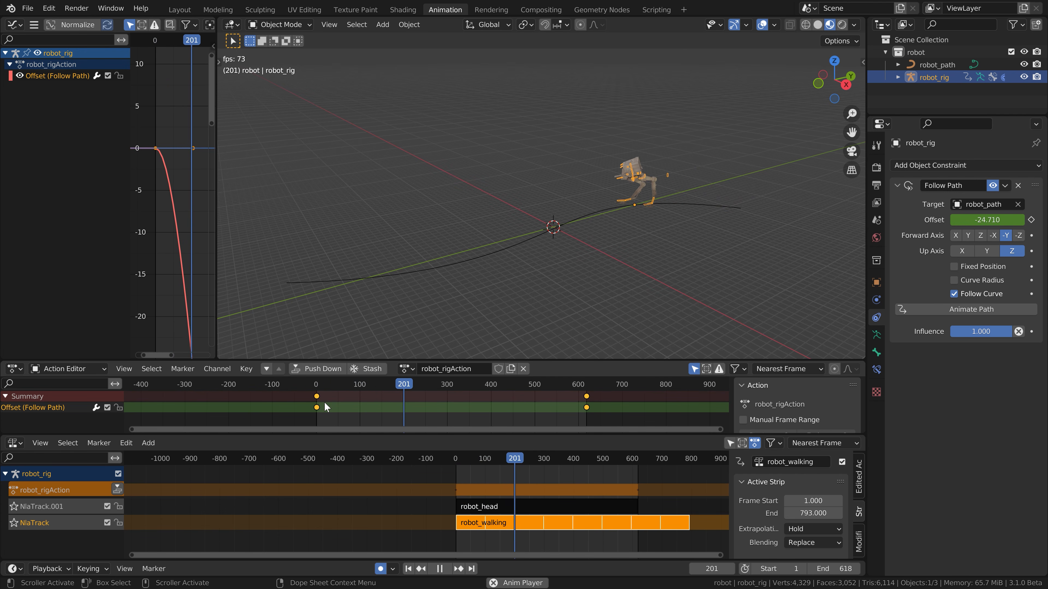
key("space")
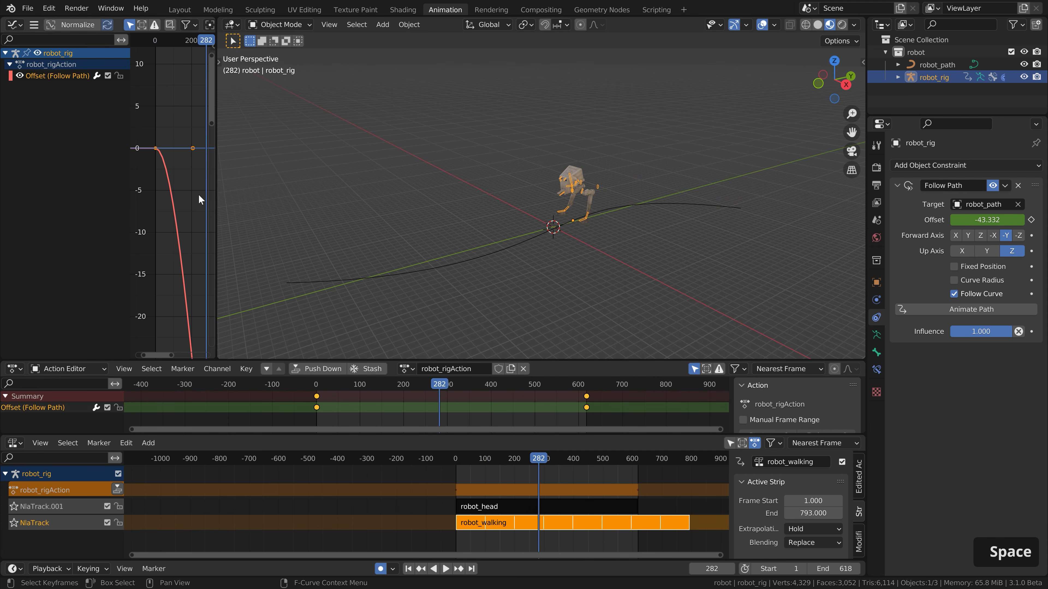
Step: Enlarge the Graph Editor, set the interpolation of all offset keyframes to Linear, and play the result
left_click_drag(216, 194, 368, 178)
middle_click_drag(264, 194, 238, 228, "ctrl")
middle_click_drag(346, 252, 302, 243)
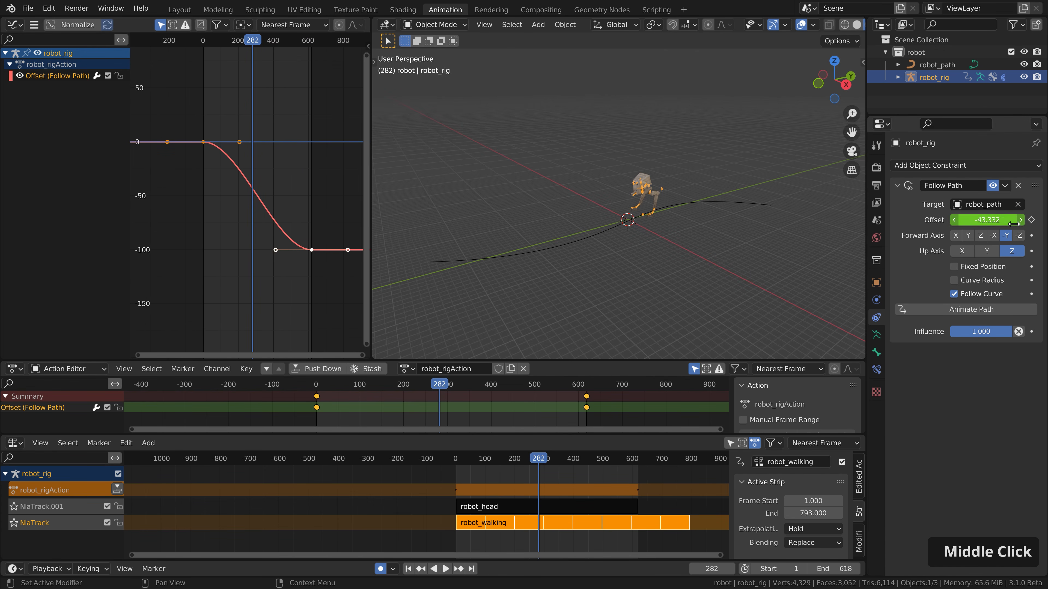
left_click_drag(233, 42, 222, 41)
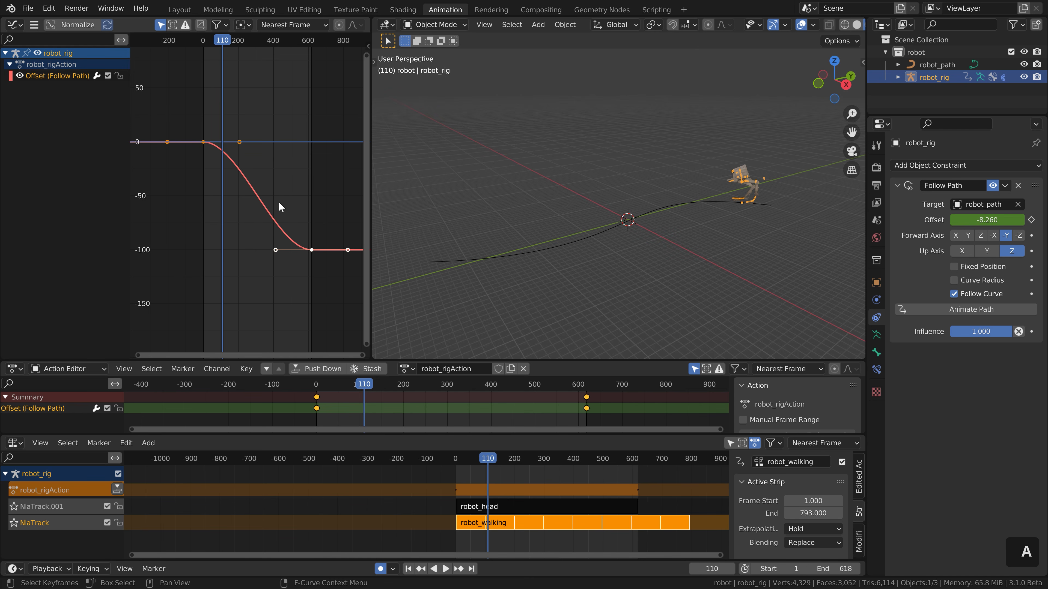
key("t")
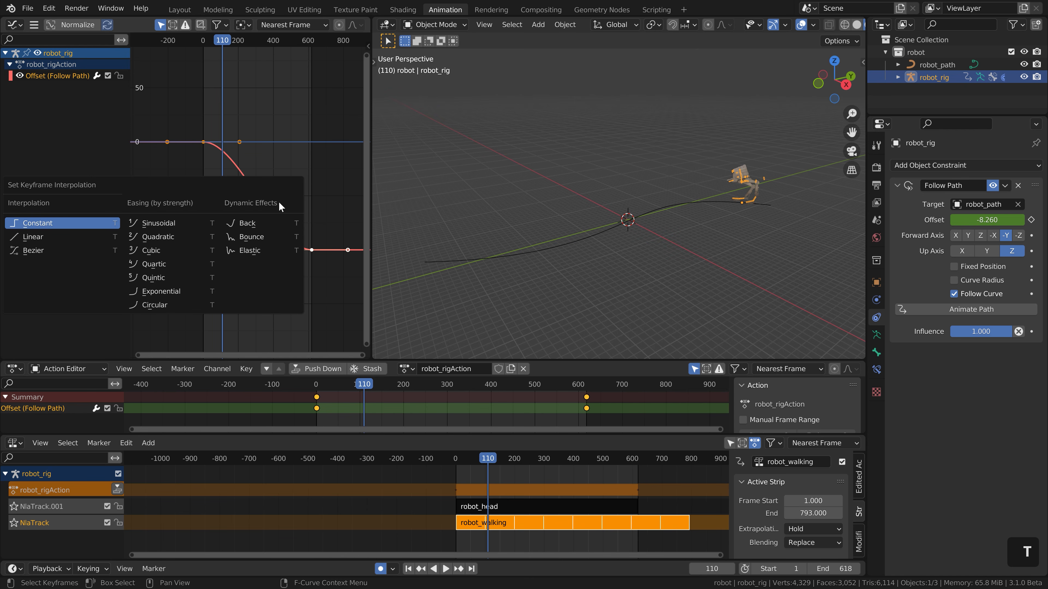
left_click(43, 238)
key("space")
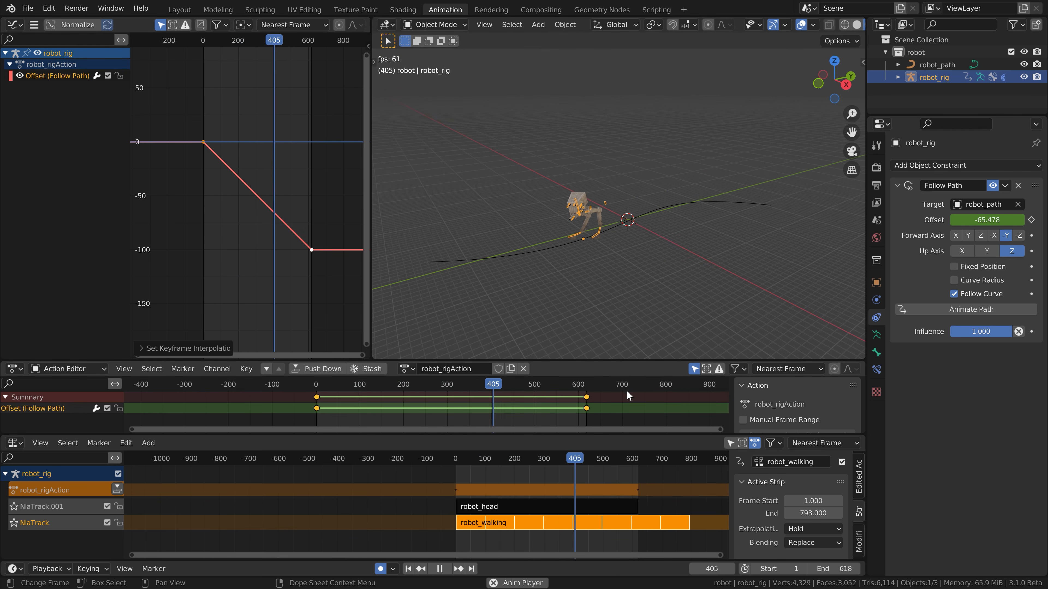
key("space")
Step: Try moving the last offset keyframe to about frame 773 and play the walk close up to check the feet
left_click(586, 398)
middle_click_drag(606, 407, 581, 409)
key("g")
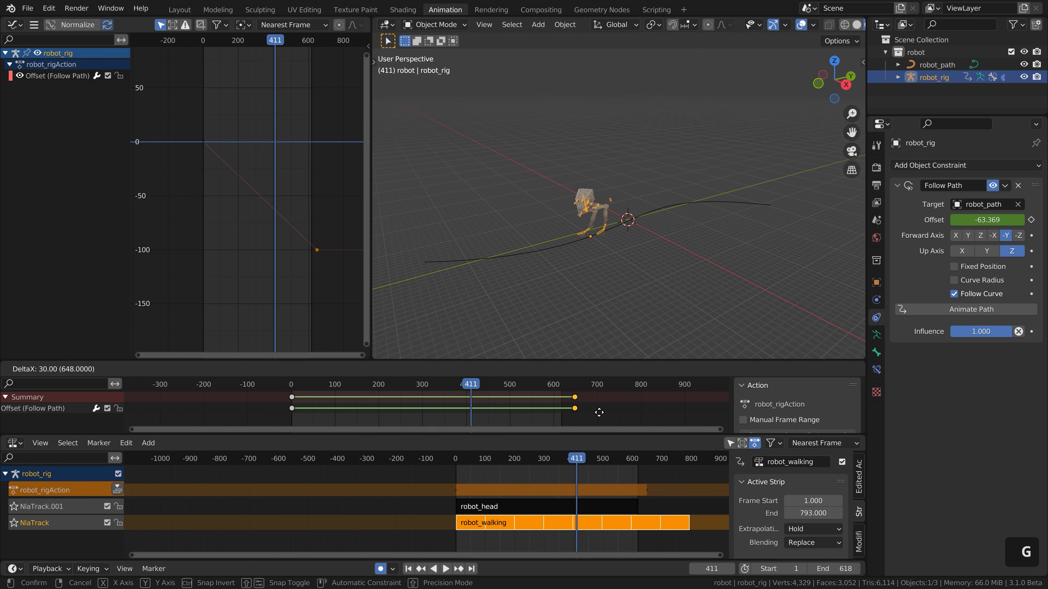
left_click(653, 413)
scroll(614, 228, "up", 8)
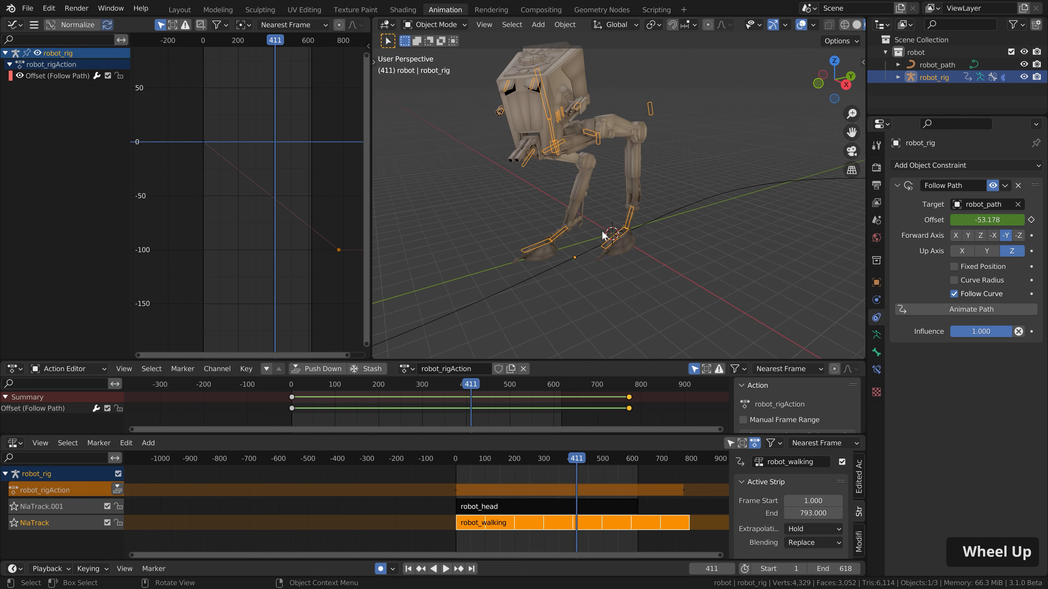
mouse_move(601, 234)
middle_mouse_down()
mouse_move(568, 232)
mouse_move(617, 234)
middle_mouse_up()
key("space")
scroll(617, 235, "up", 1)
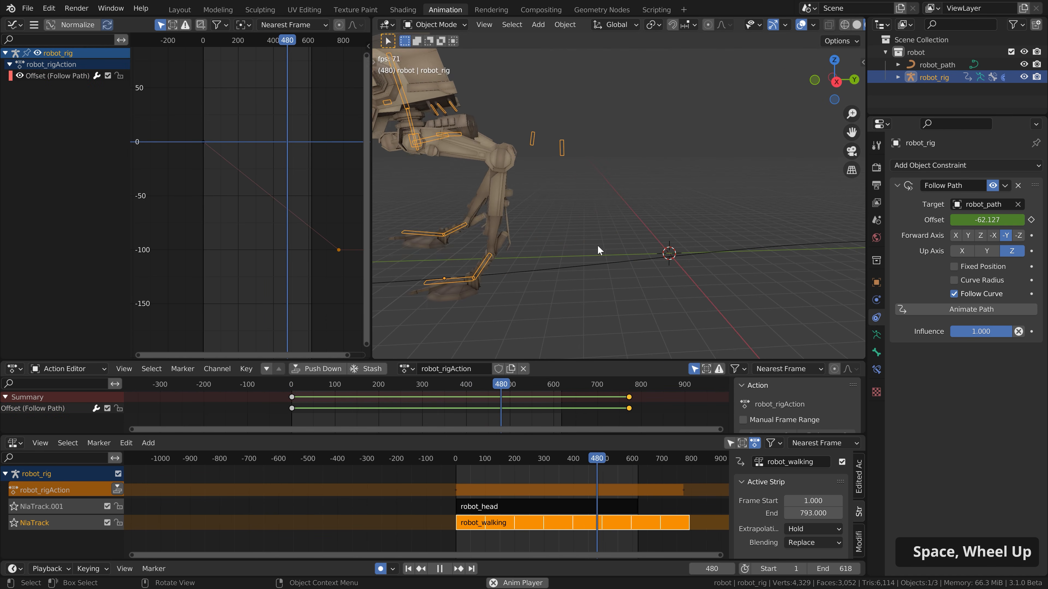
key("space")
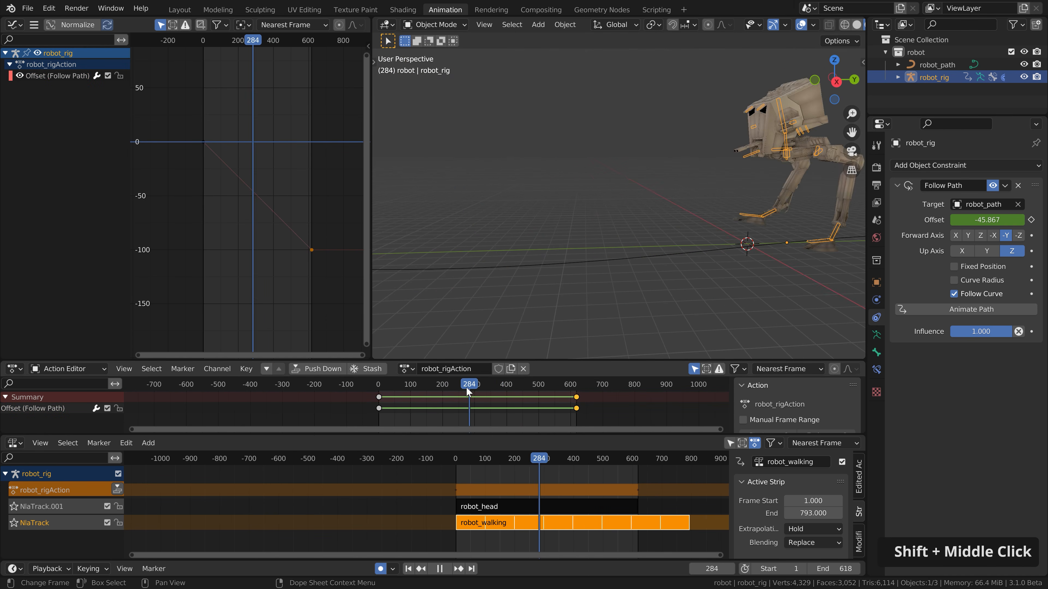
Step: Move the last offset keyframe in stages to about frame 972, replaying the walk between moves to match the robot's speed to its steps
key("space")
key("space")
key("g")
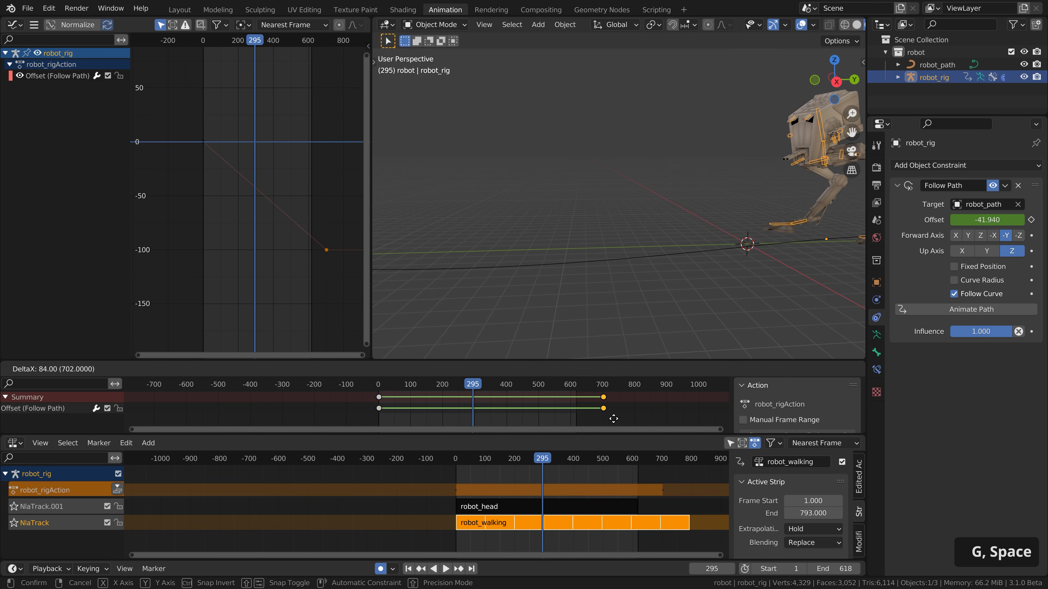
left_click(630, 416)
key("space")
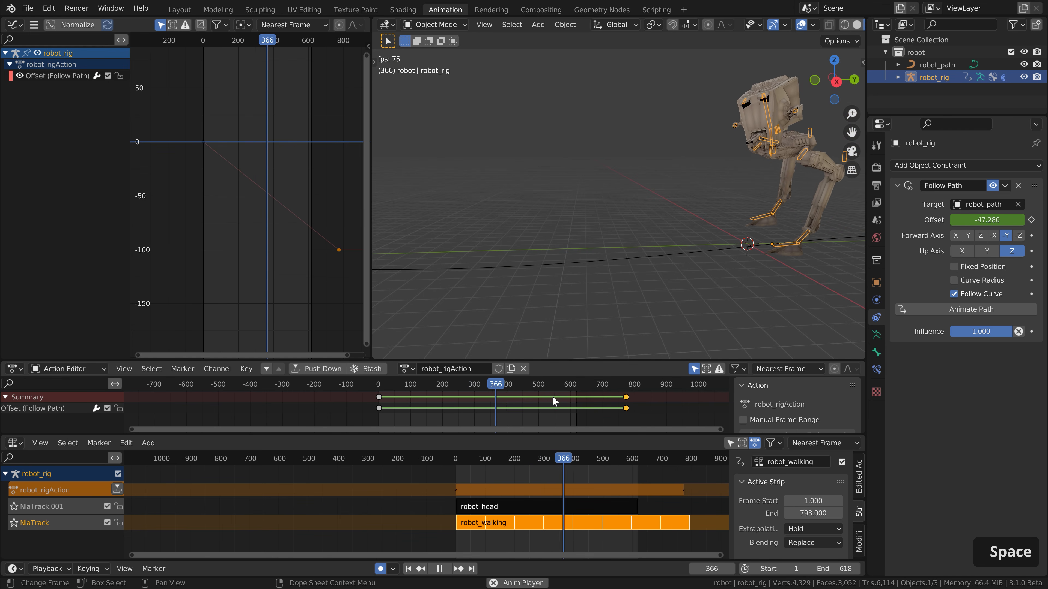
key("space")
key("g")
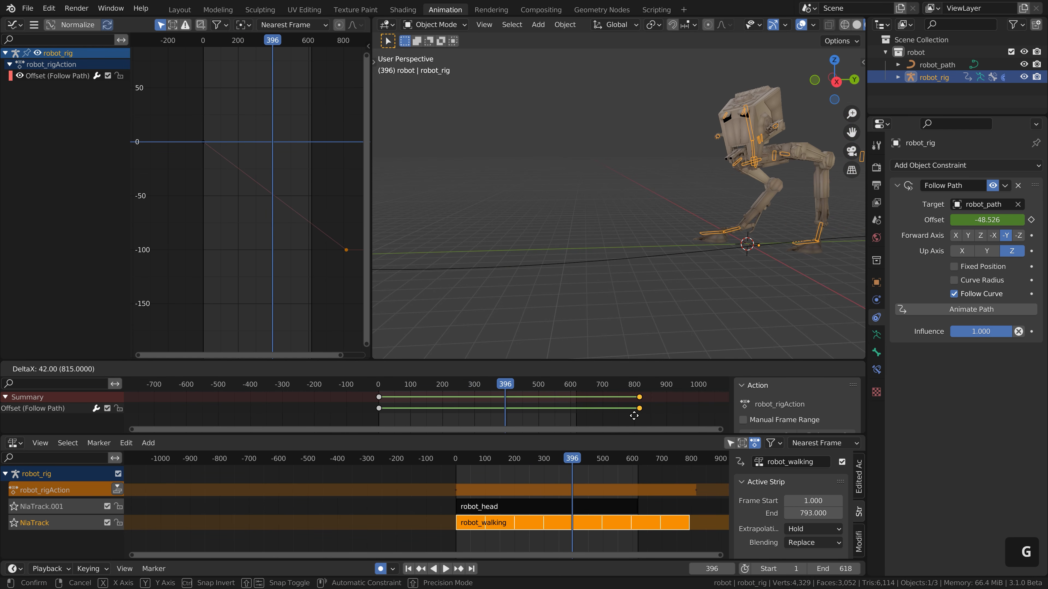
left_click(641, 412)
key("space")
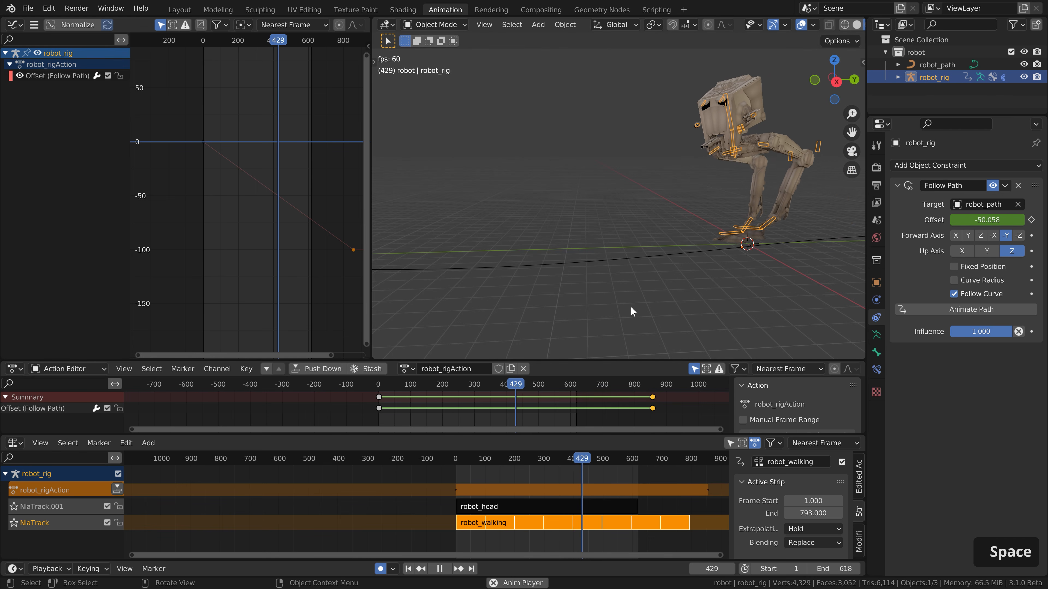
key("g")
left_click(649, 402)
key("space")
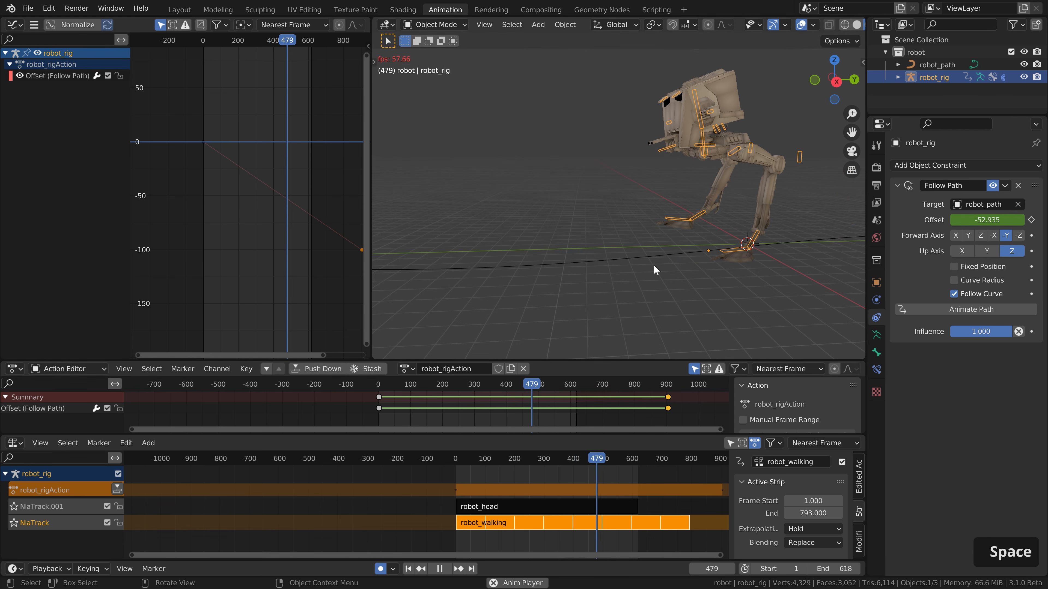
key("space")
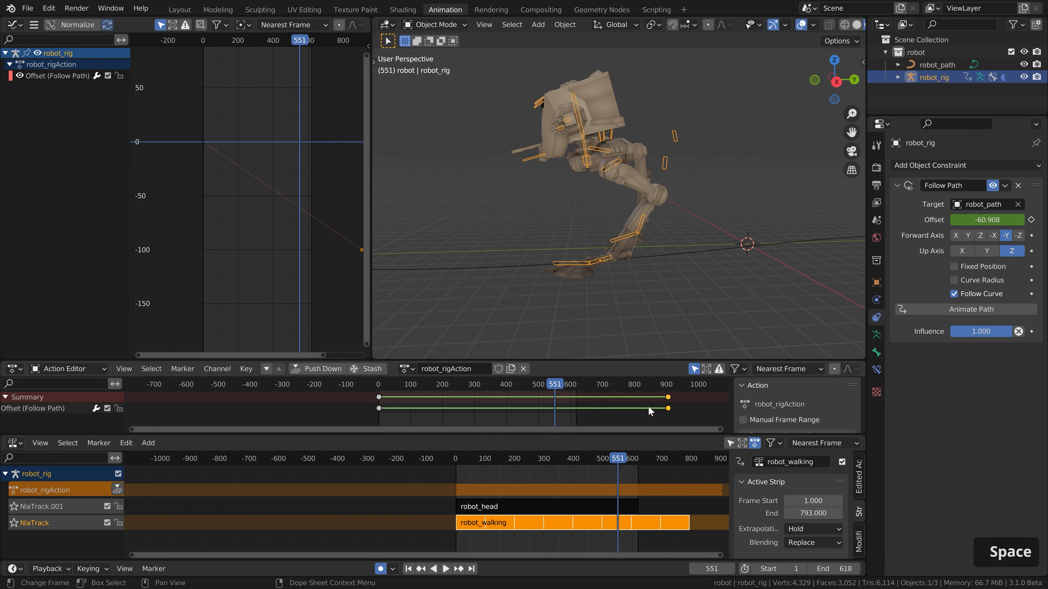
key("g")
left_click(658, 408)
key("space")
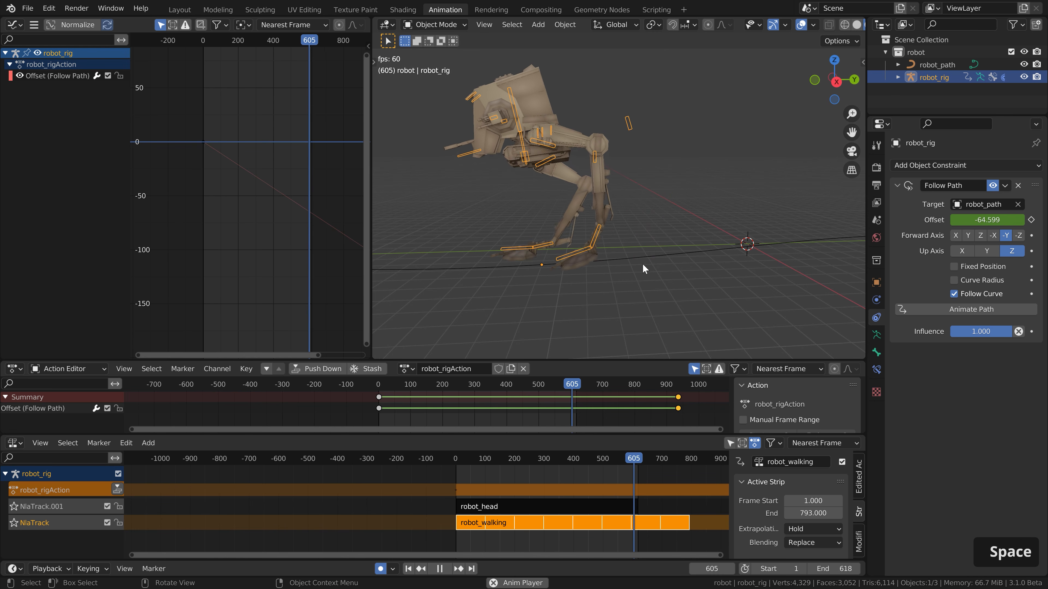
key("g")
left_click(669, 429)
Step: Play the walk at several points along the path from side, top and perspective views to check for foot sliding
left_click(502, 386)
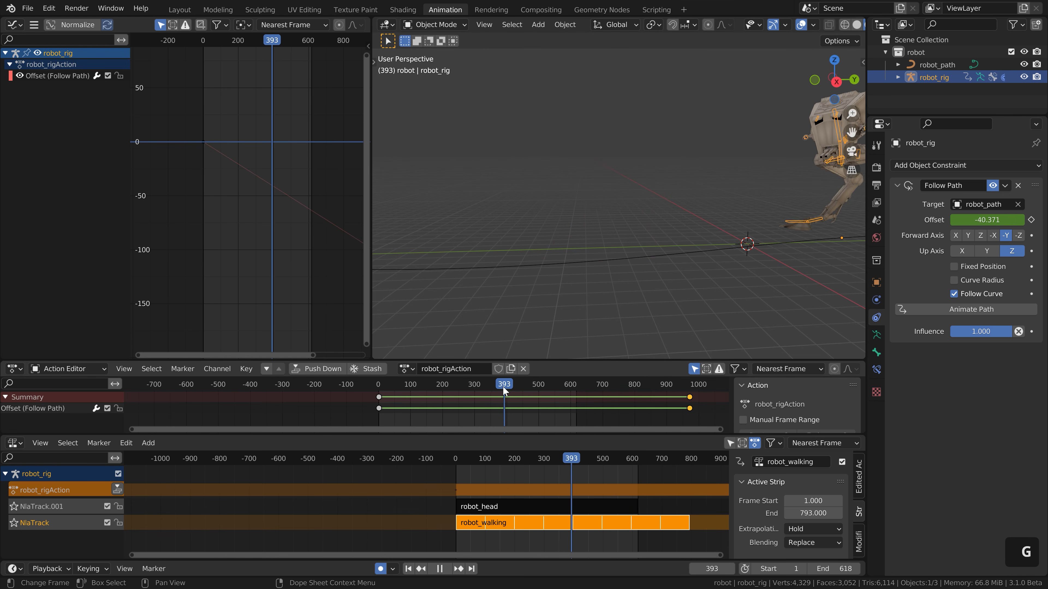
left_click_drag(504, 390, 502, 390)
middle_click_drag(710, 251, 569, 244, "shift")
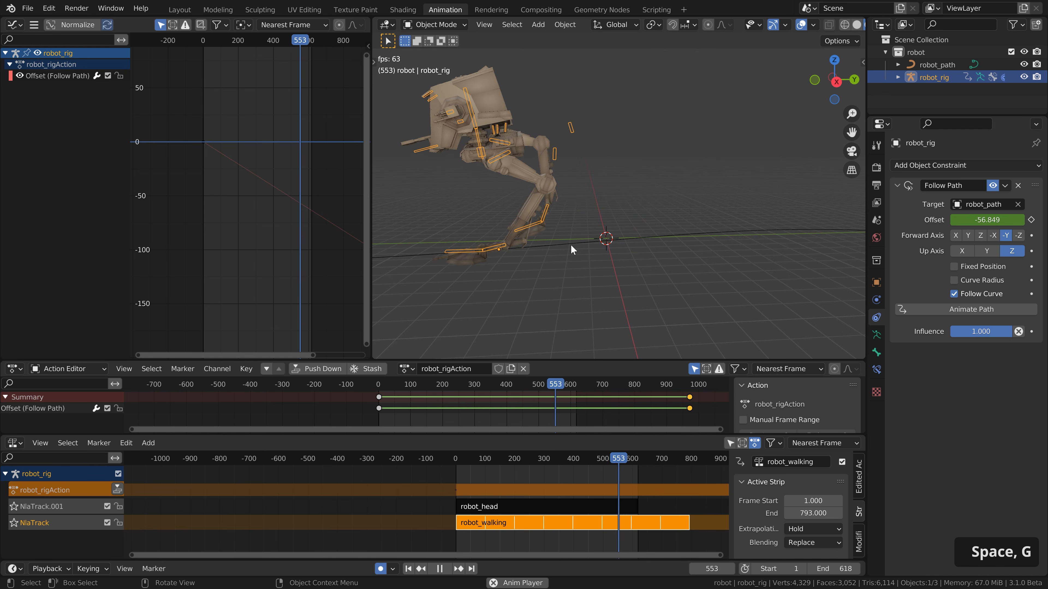
middle_click_drag(517, 241, 605, 261, "shift")
scroll(597, 261, "down", 4)
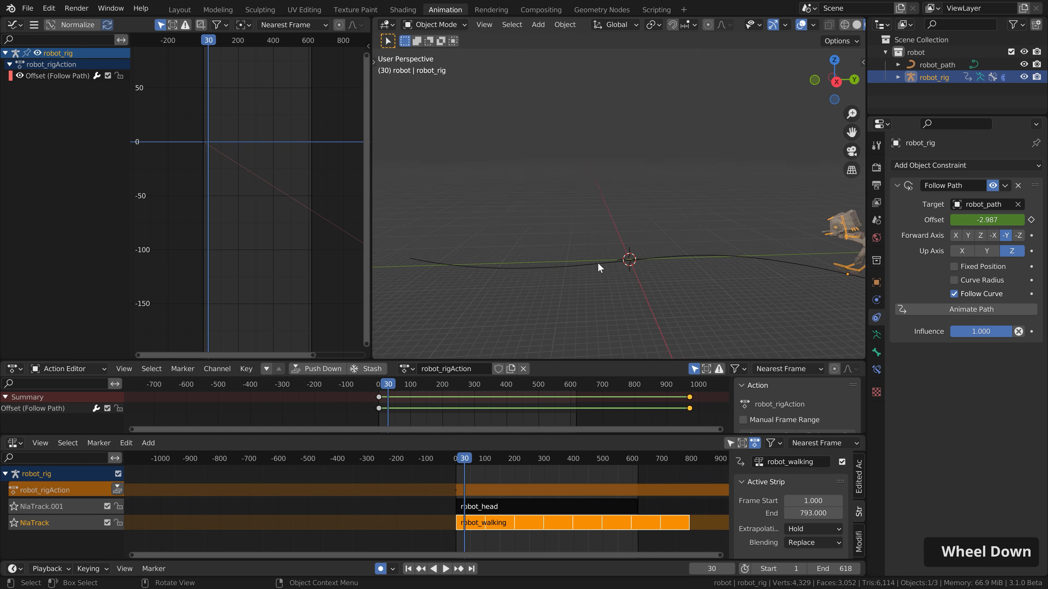
scroll(627, 282, "up", 2)
key("KP_7")
scroll(794, 291, "up", 2)
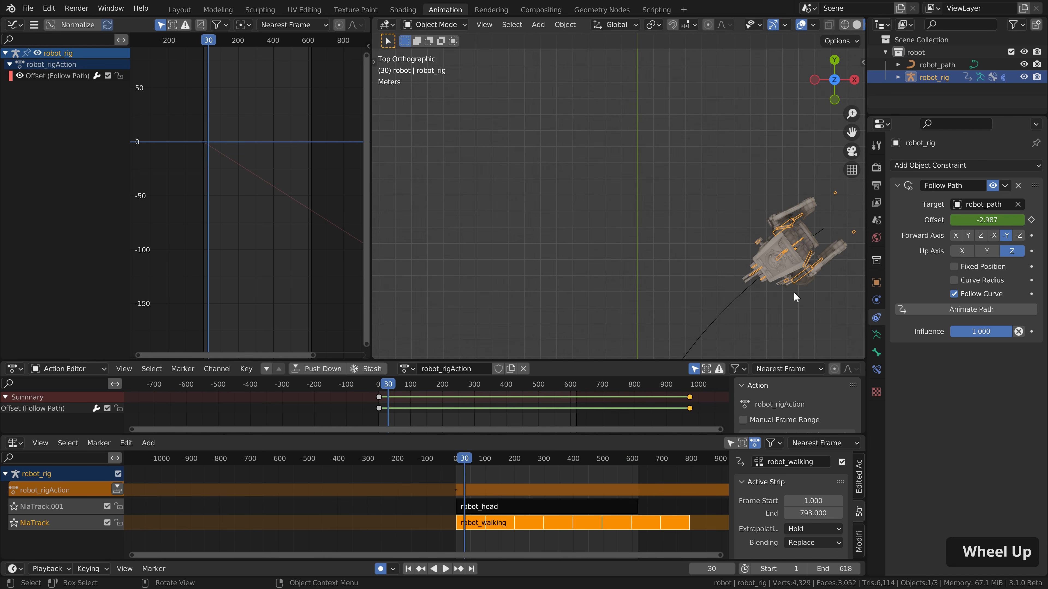
middle_click_drag(793, 291, 715, 232, "shift")
left_click_drag(384, 391, 455, 389)
key("space")
scroll(667, 294, "down", 2)
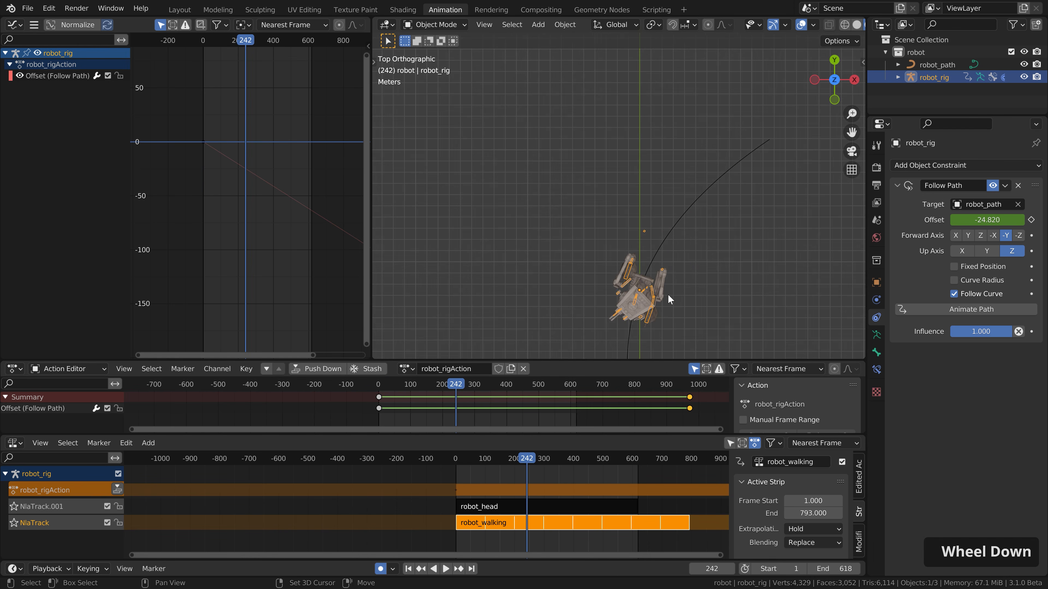
middle_click_drag(668, 294, 606, 186)
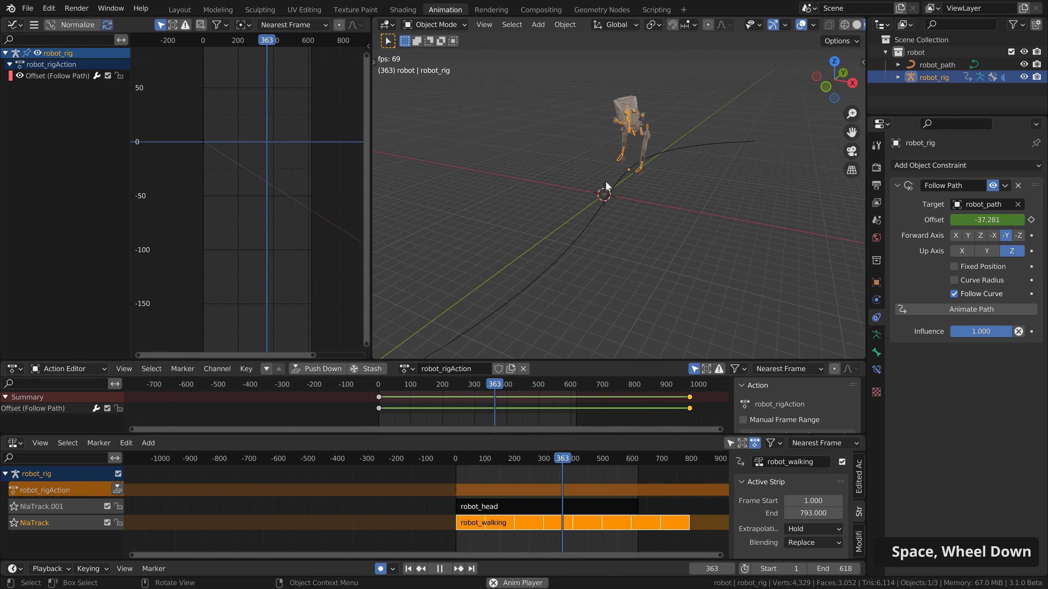
key("space")
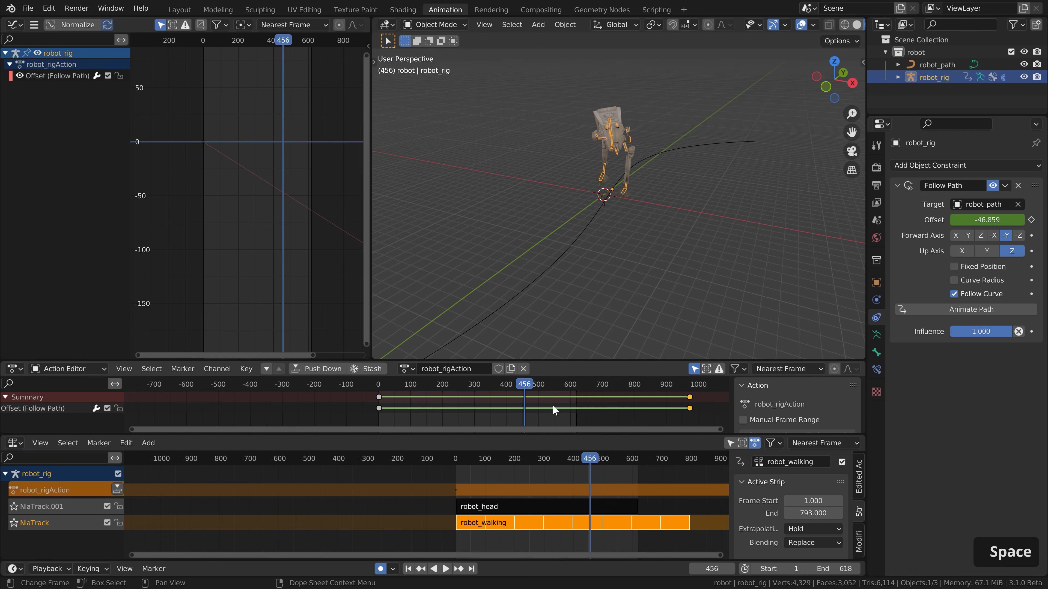
Step: Extend the scene's end frame to 950 to cover the whole path animation
left_click_drag(536, 386, 689, 390)
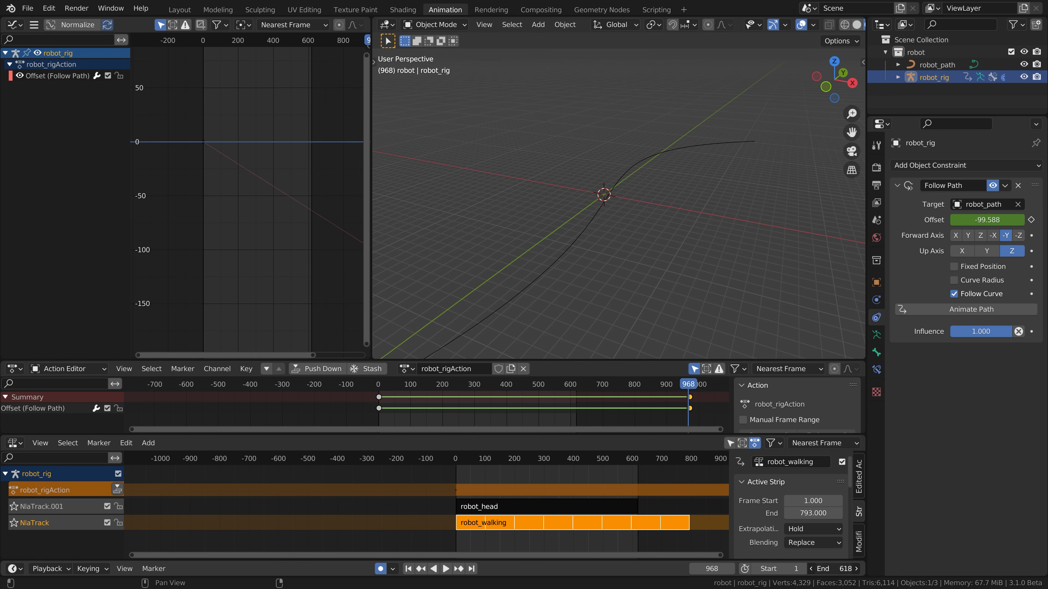
scroll(611, 511, "down", 3)
middle_click_drag(610, 512, 522, 511)
Step: Set the repeat to 2.1 for the robot_head strip and 10.4 for the robot_walking strip
left_click(522, 511)
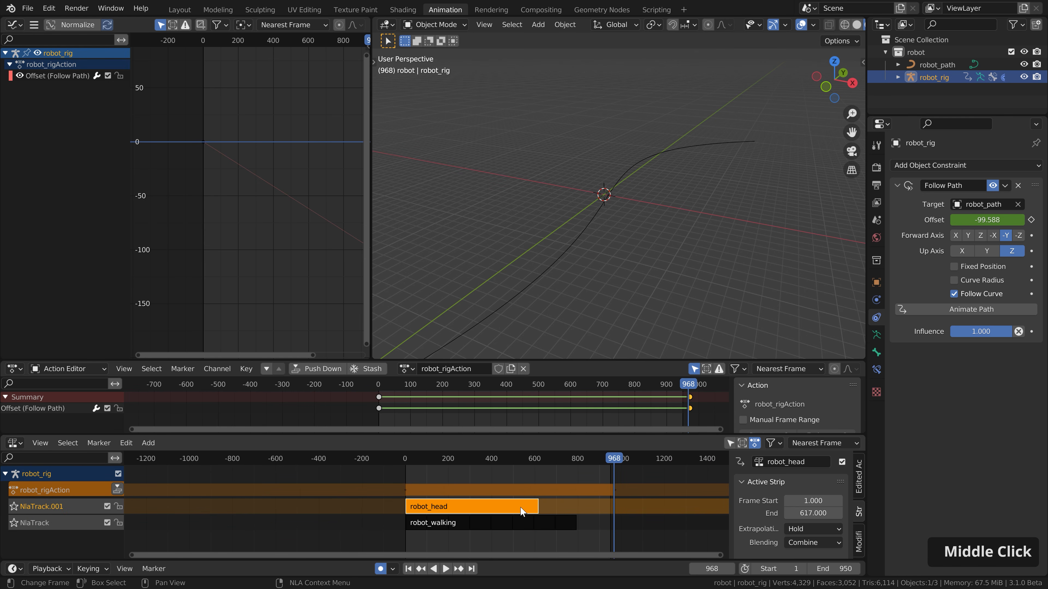
middle_click_drag(773, 500, 802, 456)
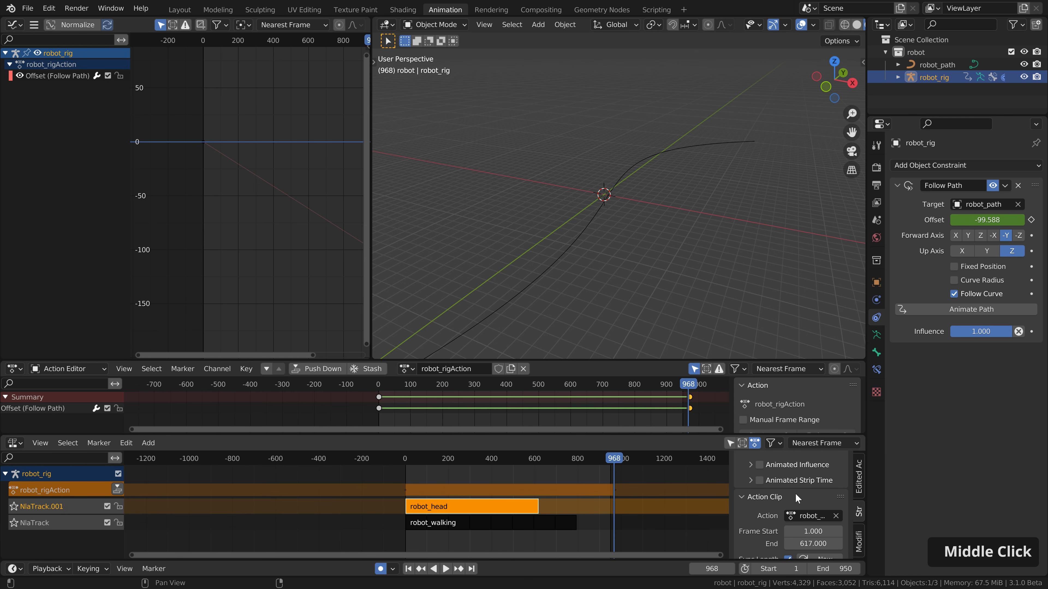
middle_click_drag(794, 551, 792, 501)
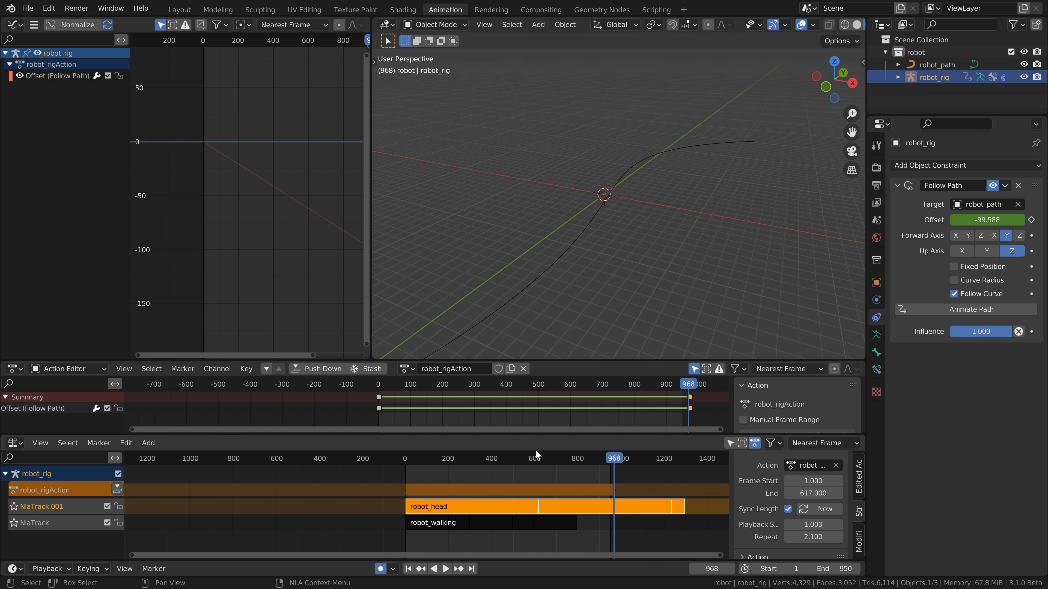
left_click(543, 521)
scroll(790, 524, "down", 1)
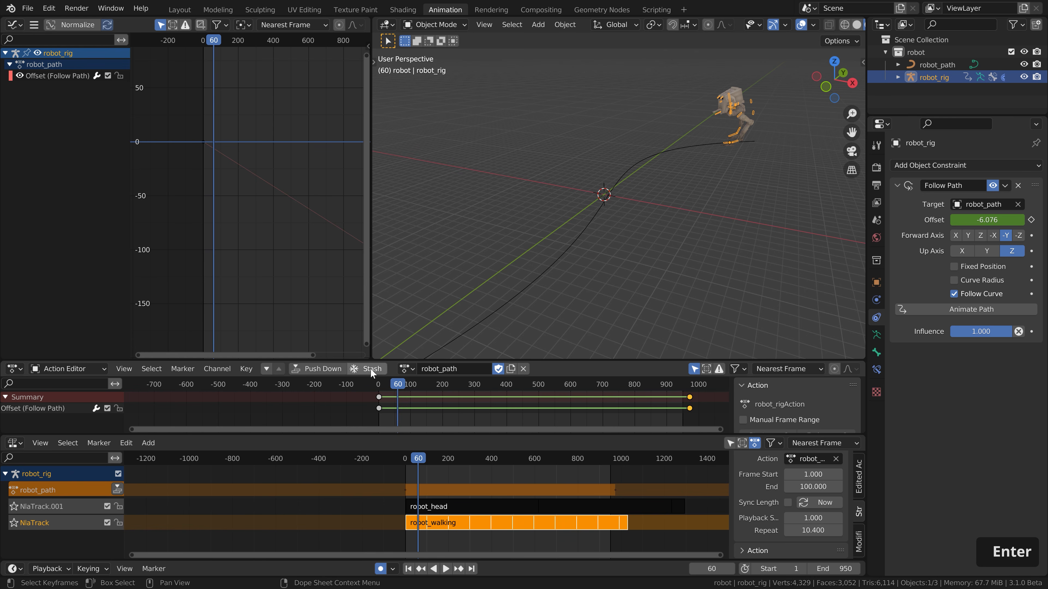
Step: Rename the offset action to robot_path with a fake user and push it down onto a new NLA track
left_click(316, 367)
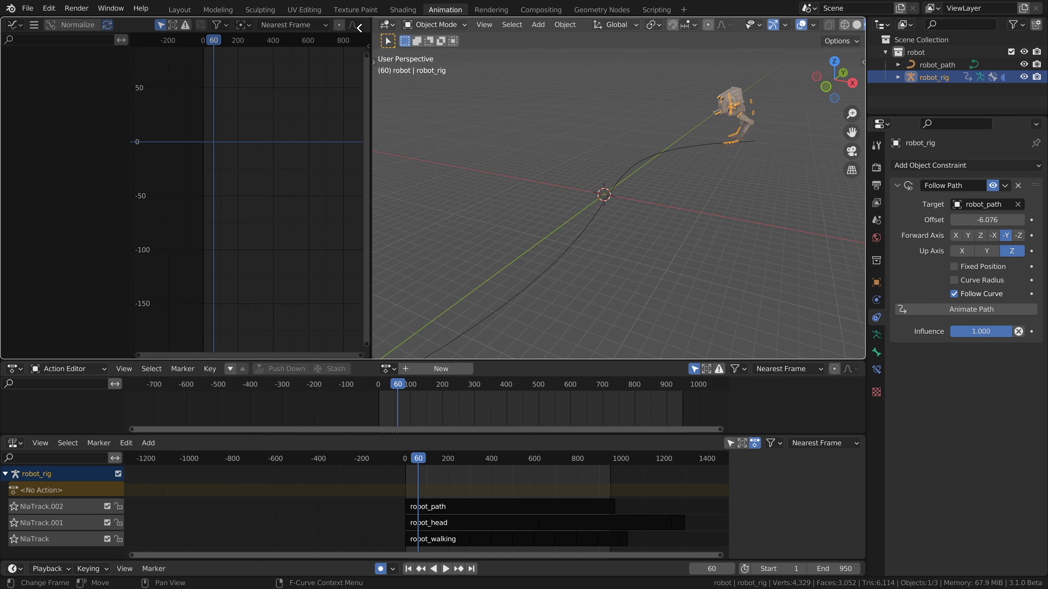
Step: Close the Graph Editor and Action Editor to enlarge the 3D viewport, and hide the viewport overlays
left_click_drag(359, 28, 355, 29)
left_click_drag(8, 356, 10, 381)
scroll(447, 286, "down", 2)
middle_click_drag(447, 285, 557, 286)
middle_click_drag(781, 223, 542, 203, "shift")
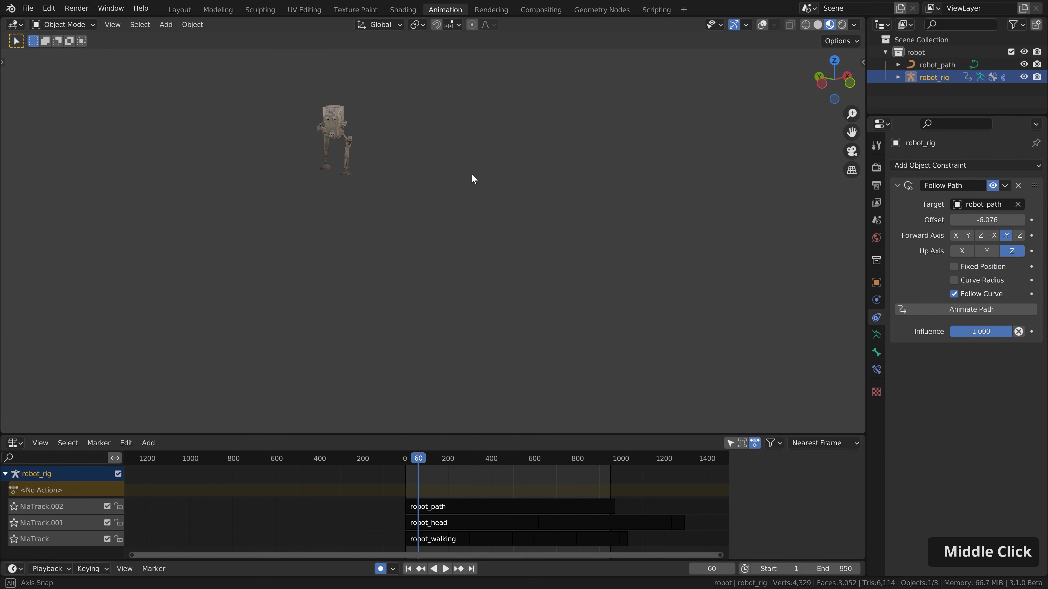
Step: Play the combined NLA animation in a maximized 3D viewport, inspect the robot's walk close up, and restore the layout
middle_click_drag(471, 174, 490, 153)
key("space")
scroll(470, 120, "up", 4)
key("ctrl+space")
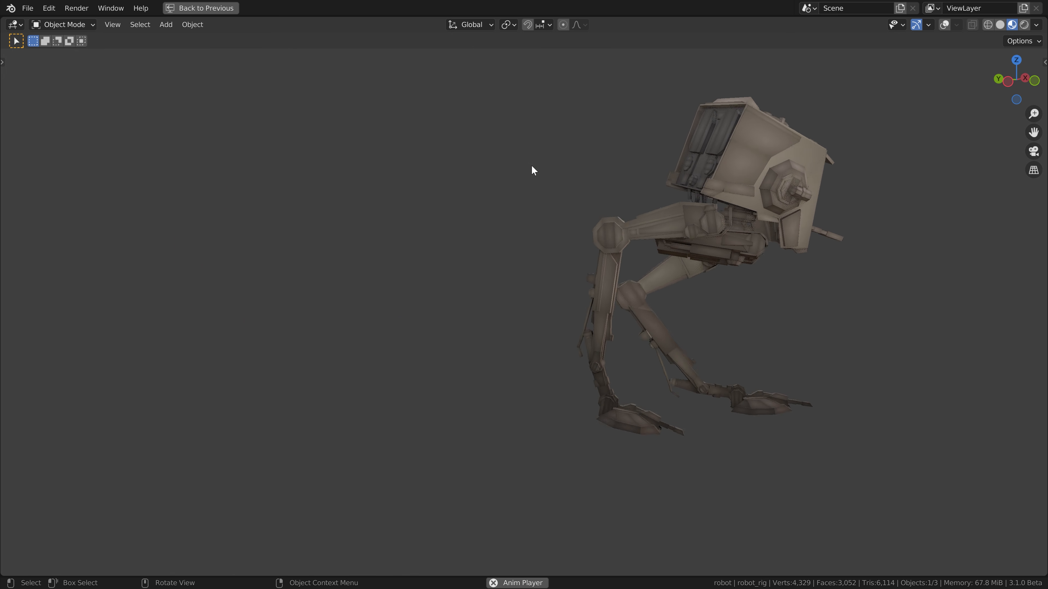
key("ctrl+space")
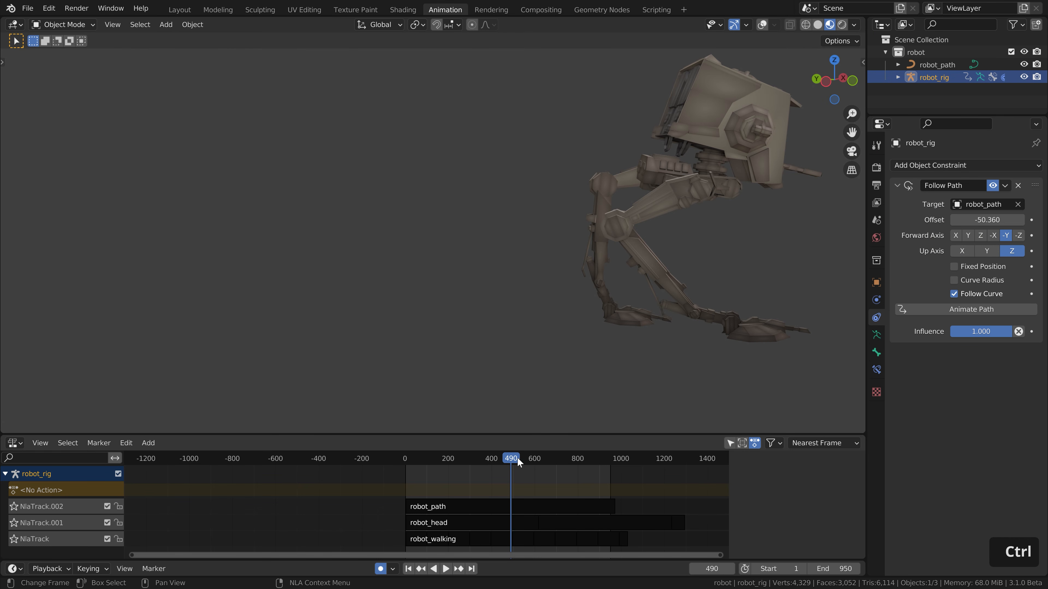
Step: Enlarge the NLA editor and add a Stepped modifier to the robot_walking strip
left_click_drag(517, 457, 438, 459)
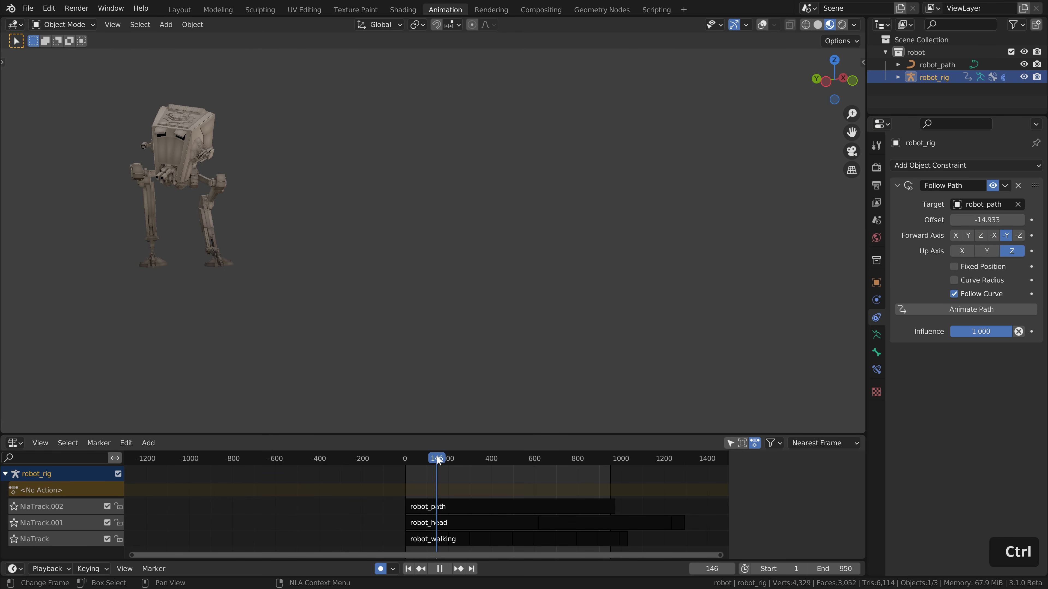
left_click(449, 541)
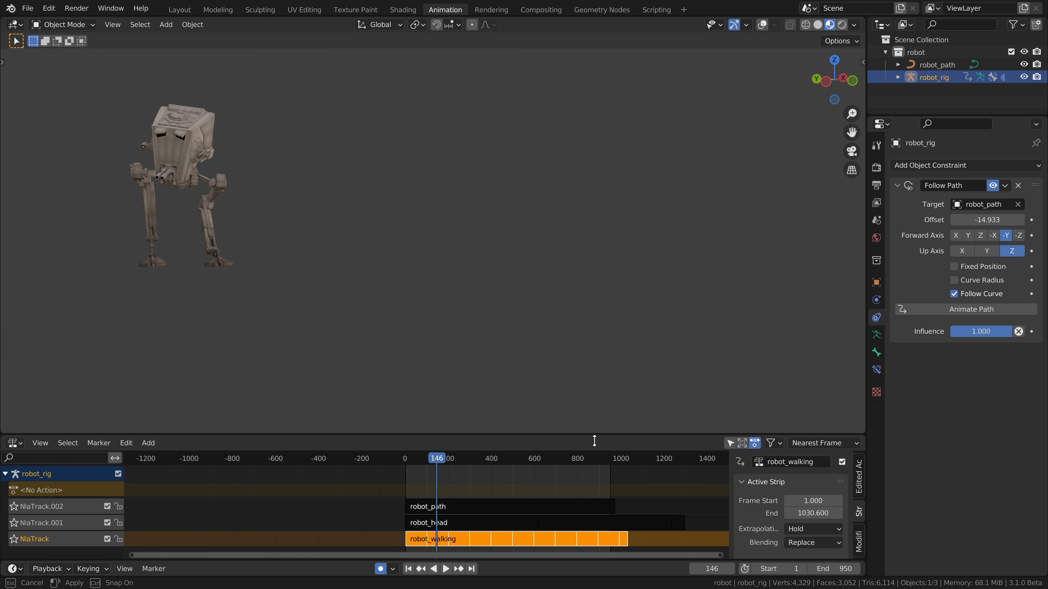
left_click_drag(591, 432, 592, 311)
left_click(862, 434)
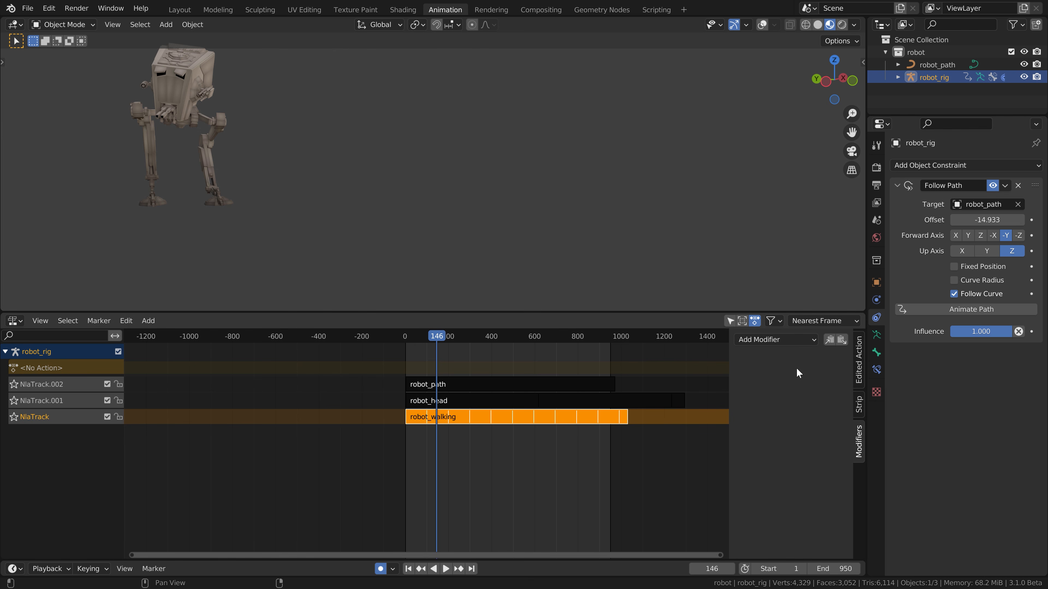
left_click(779, 339)
left_click(773, 421)
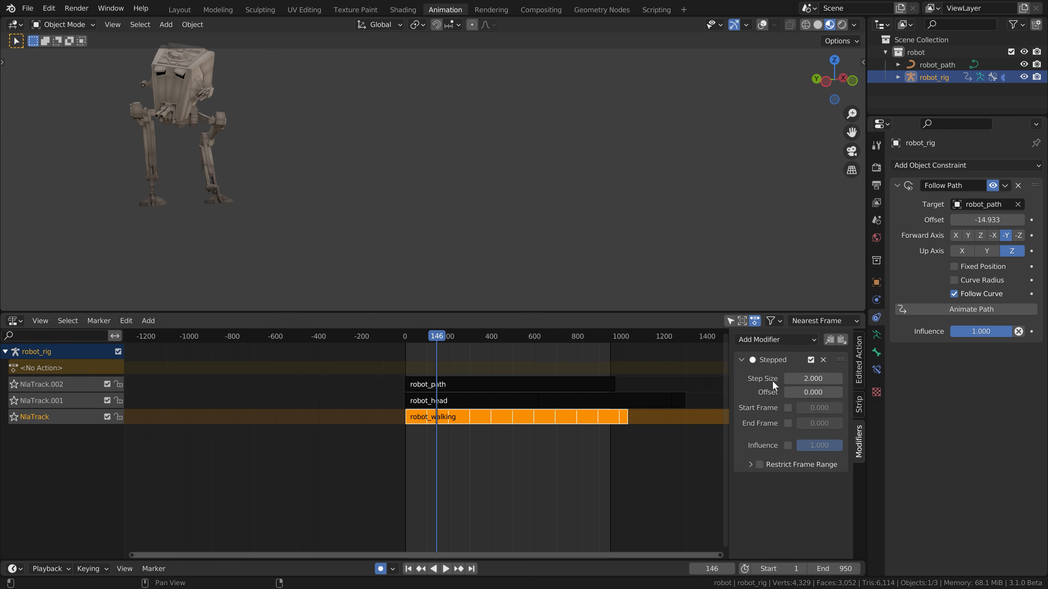
Step: Play the animation from near its start to preview the stepped motion of the robot's walk
left_click(432, 336)
key("space")
left_click_drag(429, 335, 412, 337)
key("space")
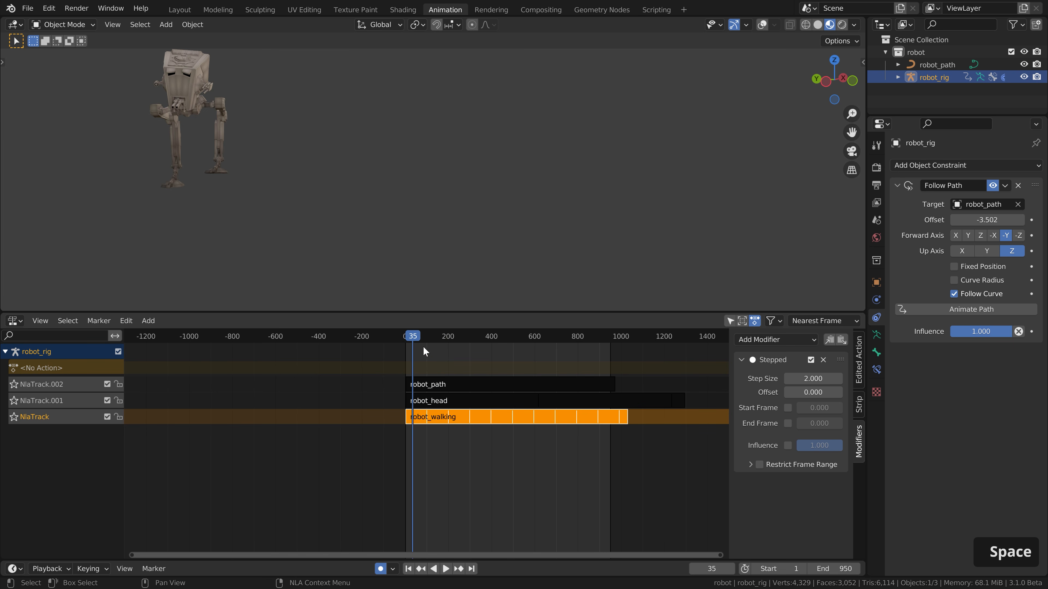
Step: Set the Stepped modifier's step size to 4 and copy the modifier onto the robot_head strip
key("space")
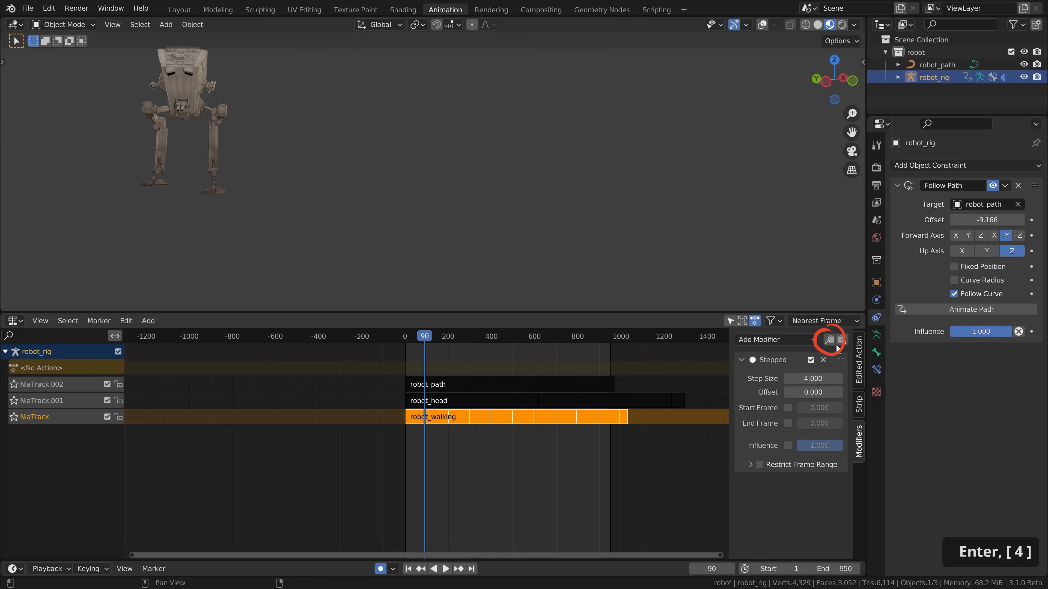
left_click(476, 407)
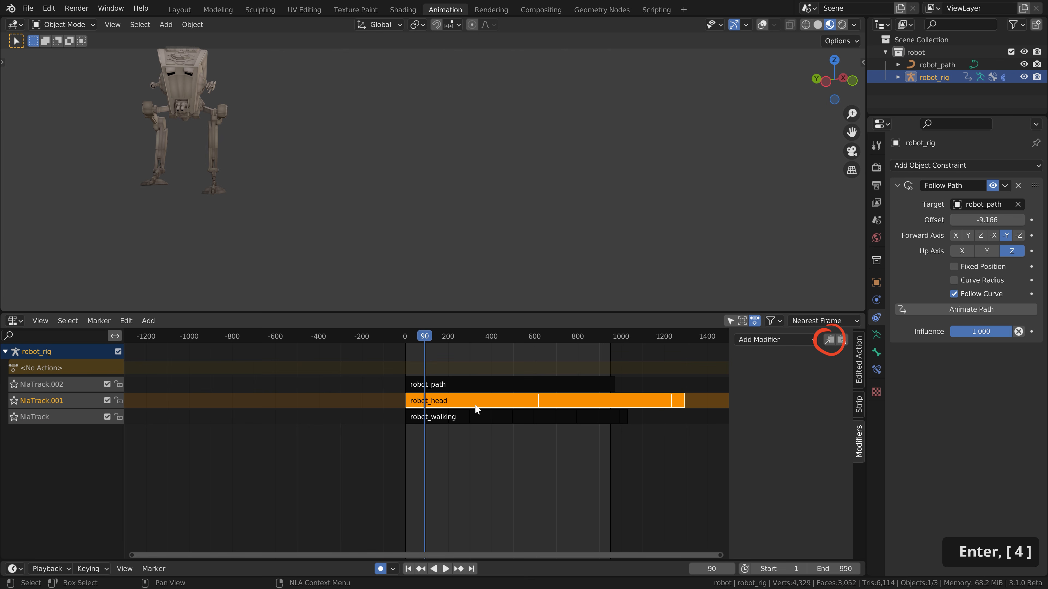
left_click(841, 339)
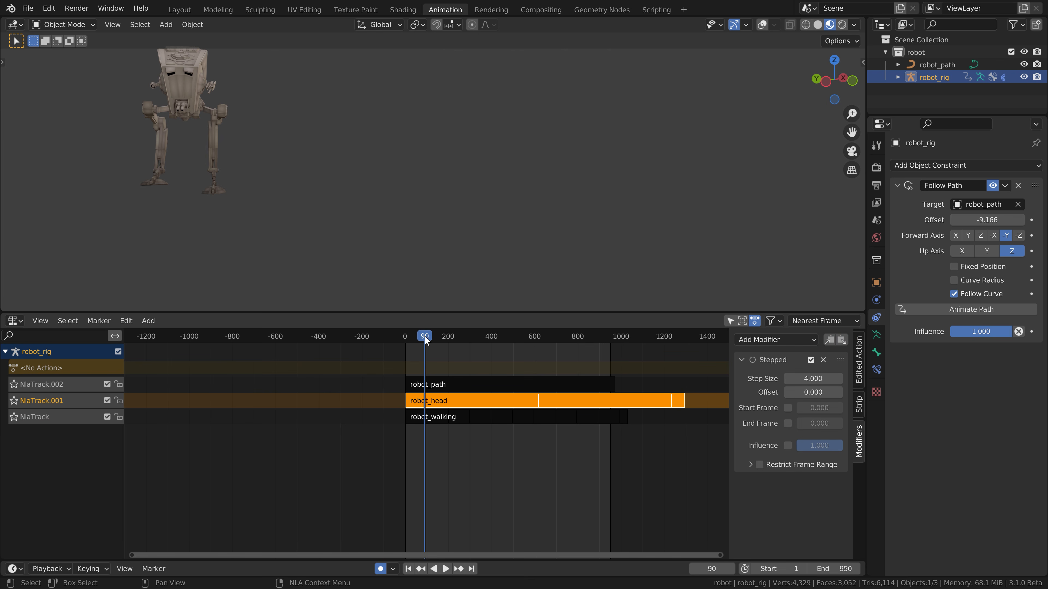
Step: Play the stepped animation from the start in a maximized 3D viewport, and restore the layout
left_click_drag(425, 337, 405, 337)
key("ctrl+space")
key("space")
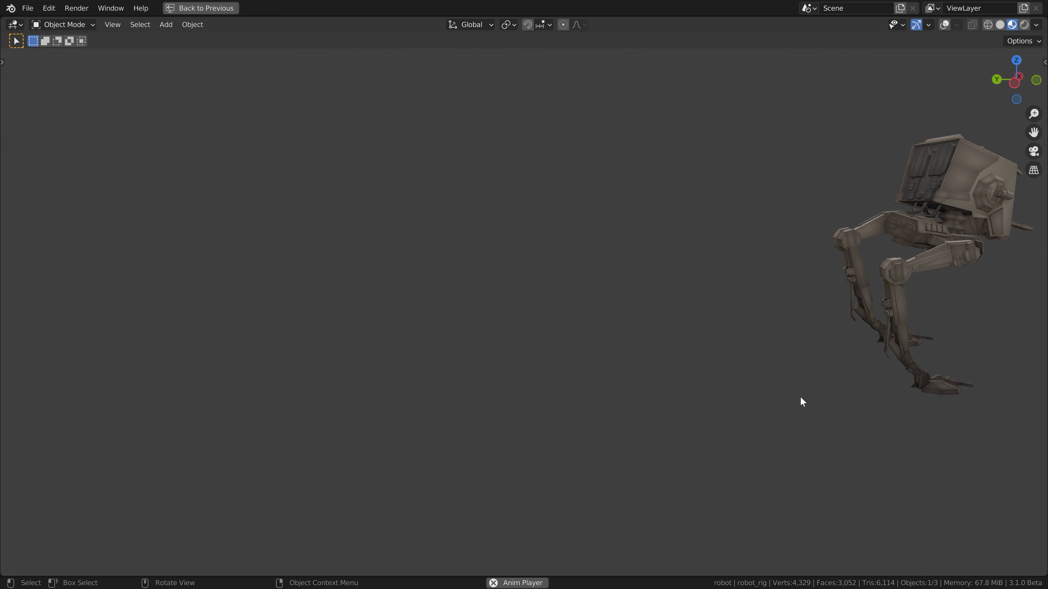
key("ctrl+space")
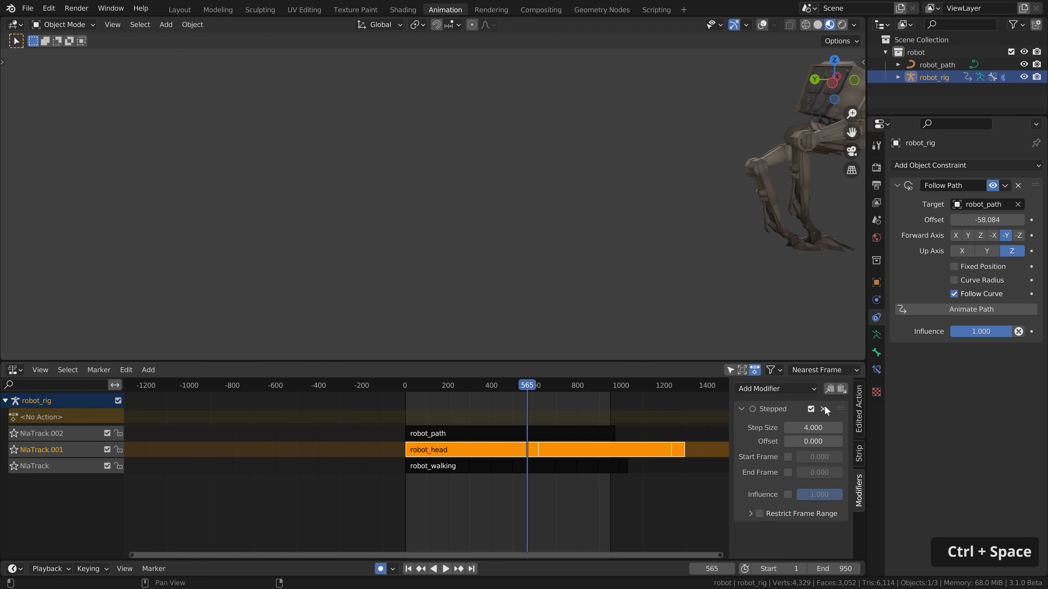
Step: Remove the Stepped modifiers from the robot_head and robot_walking strips
left_click(825, 409)
left_click(604, 464)
left_click(822, 408)
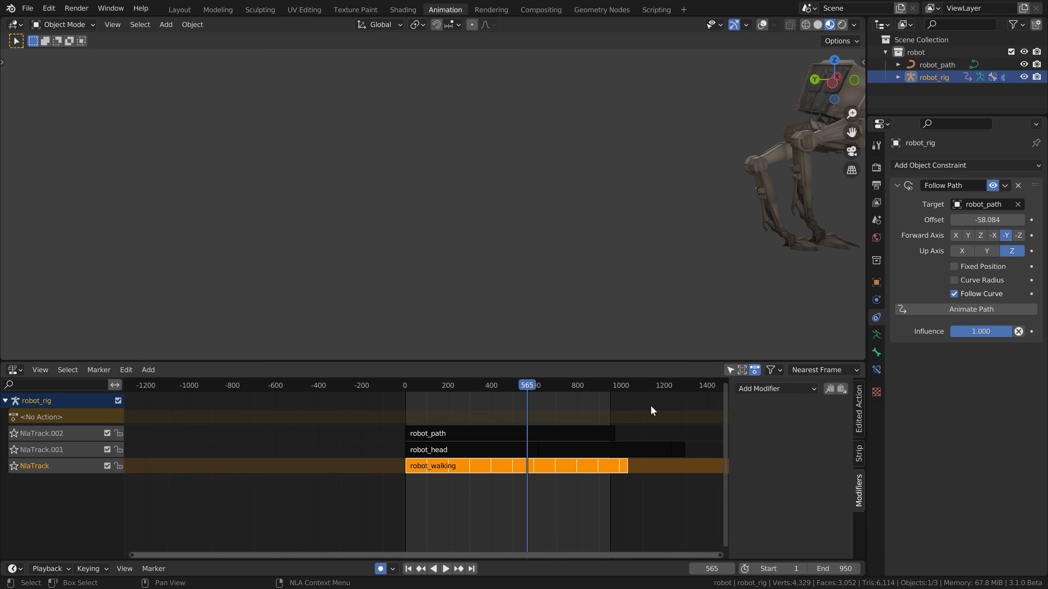